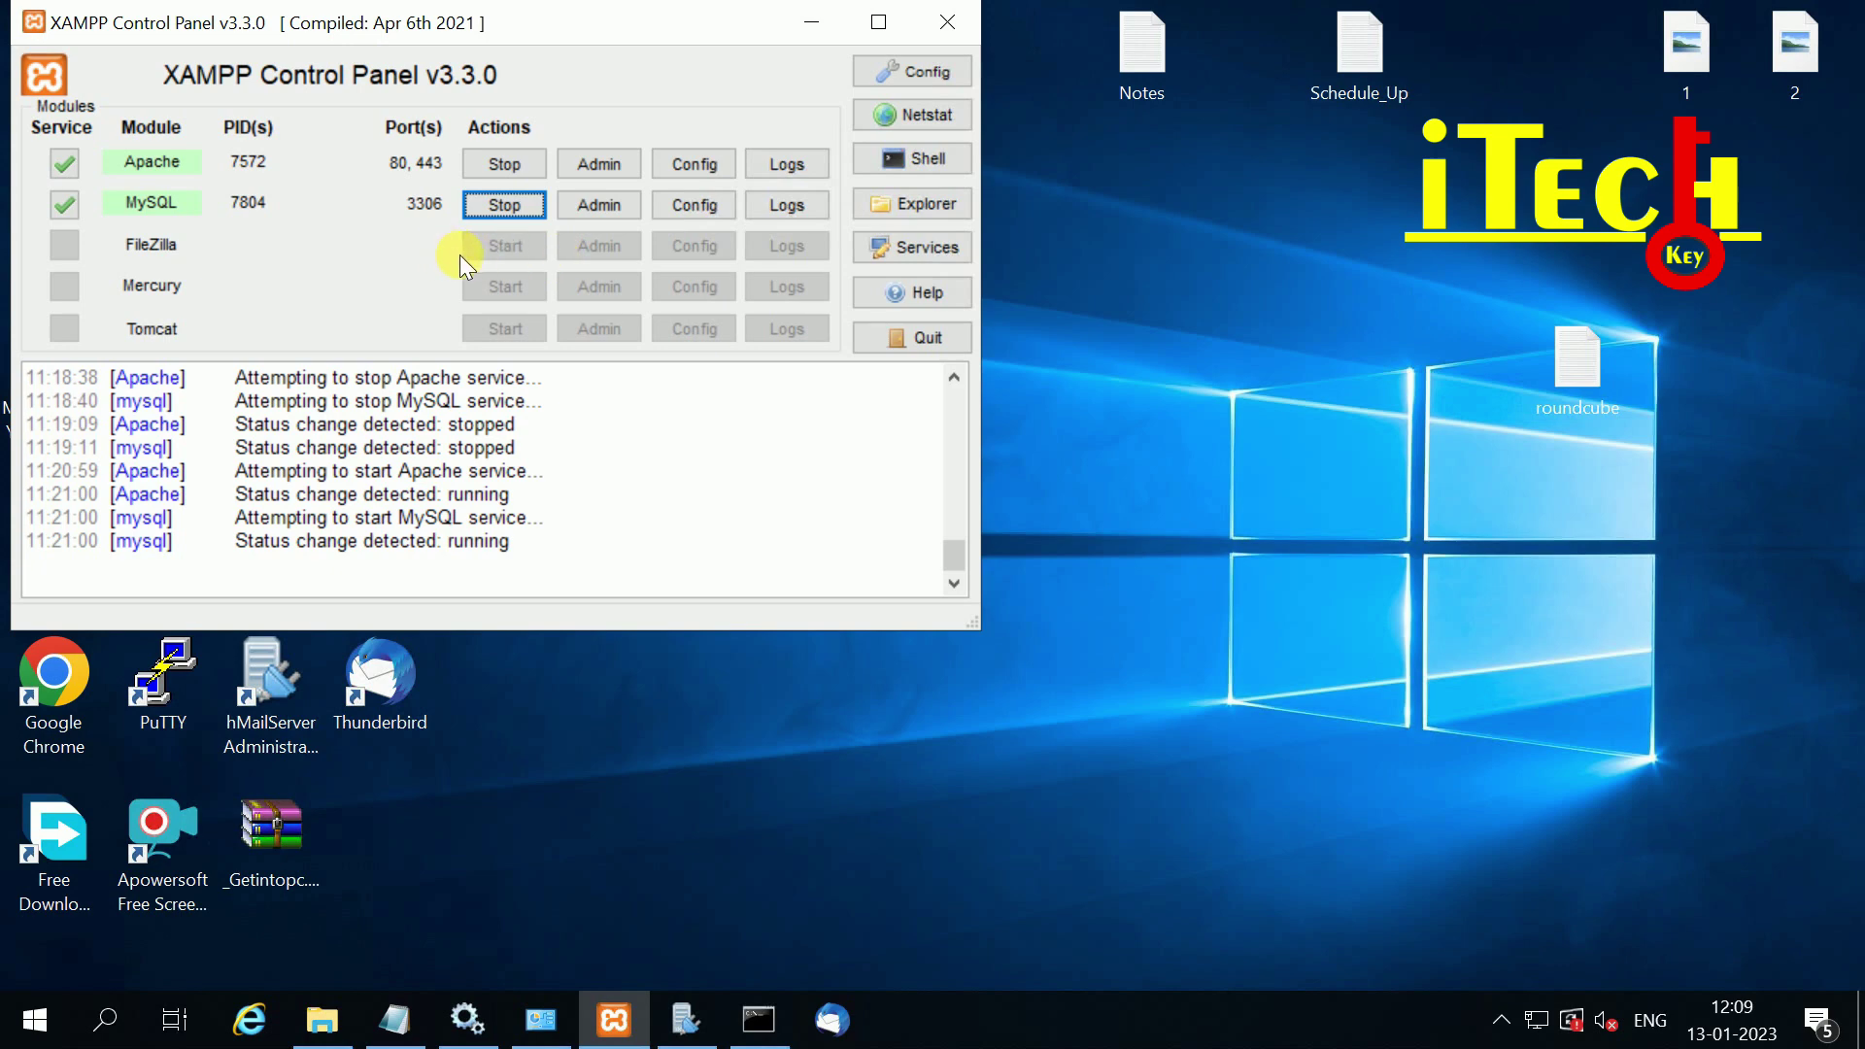
Step: Hide the XAMPP control panel and refresh the desktop
{"action": "left_click", "coordinate": [812, 21]}
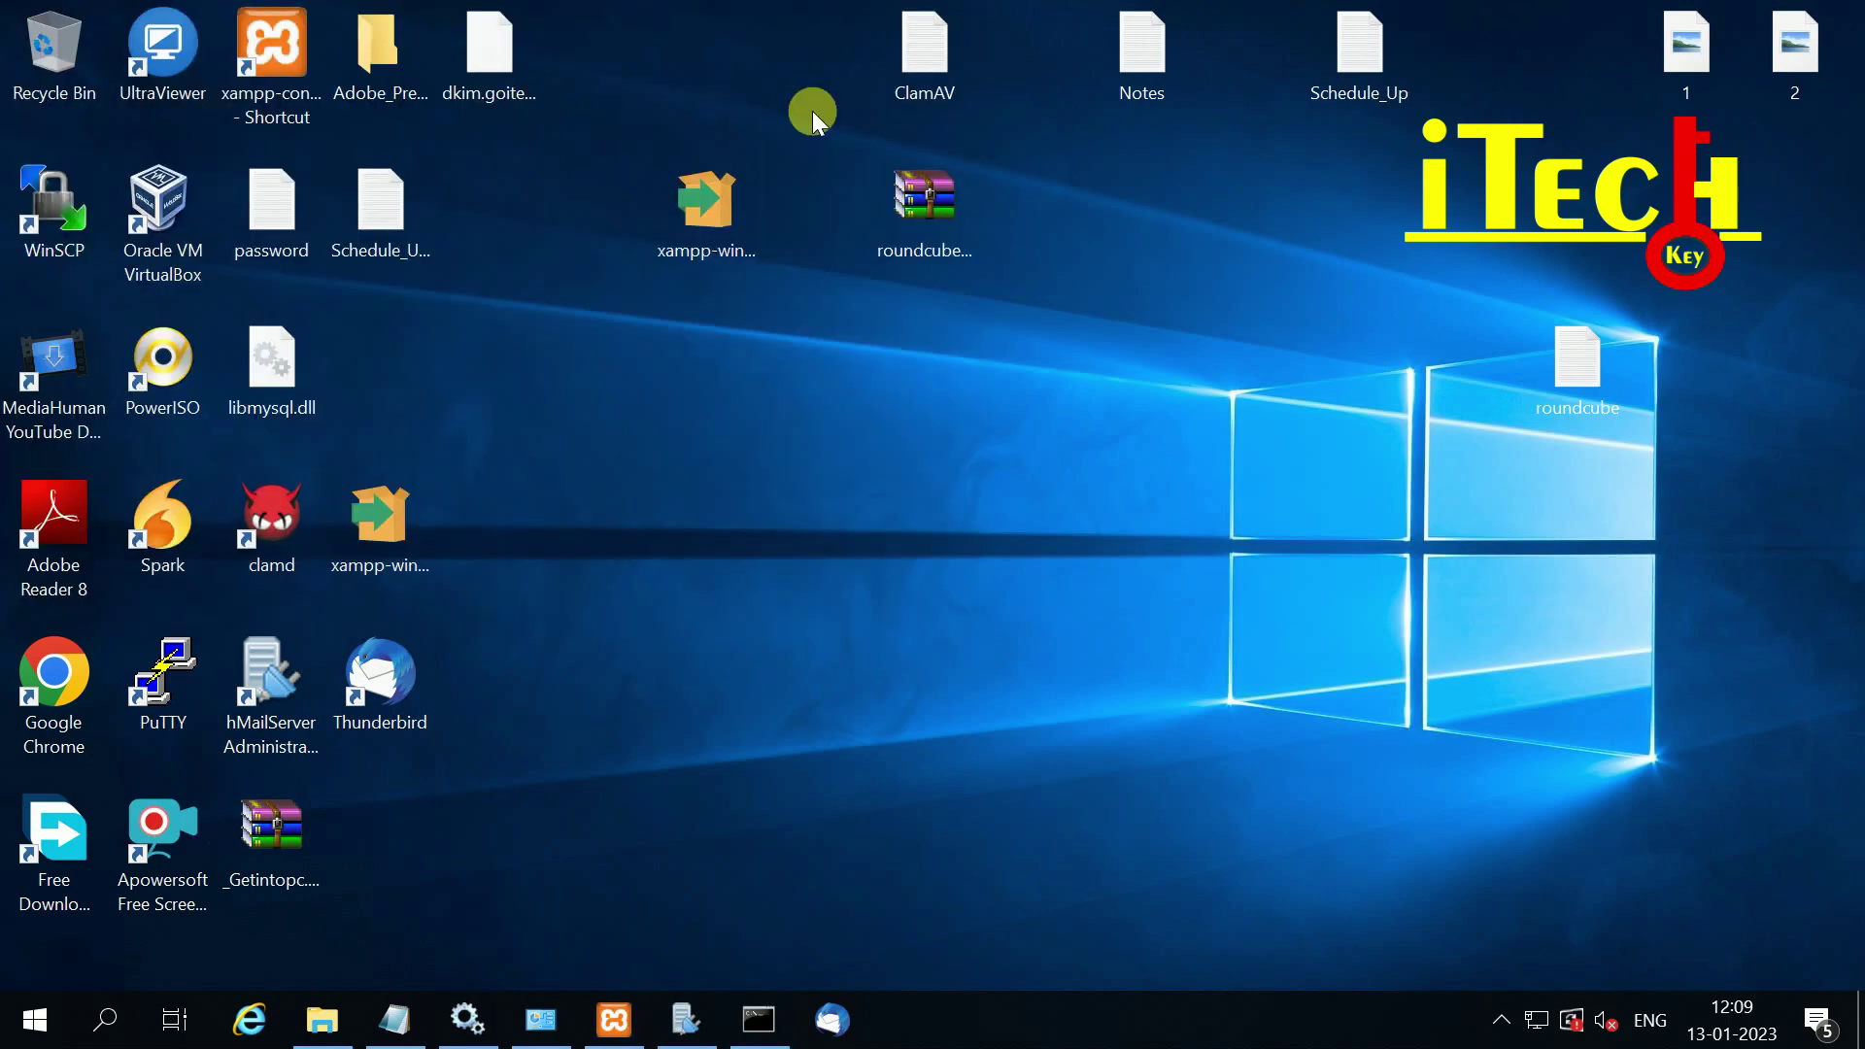
{"action": "right_click", "coordinate": [519, 330]}
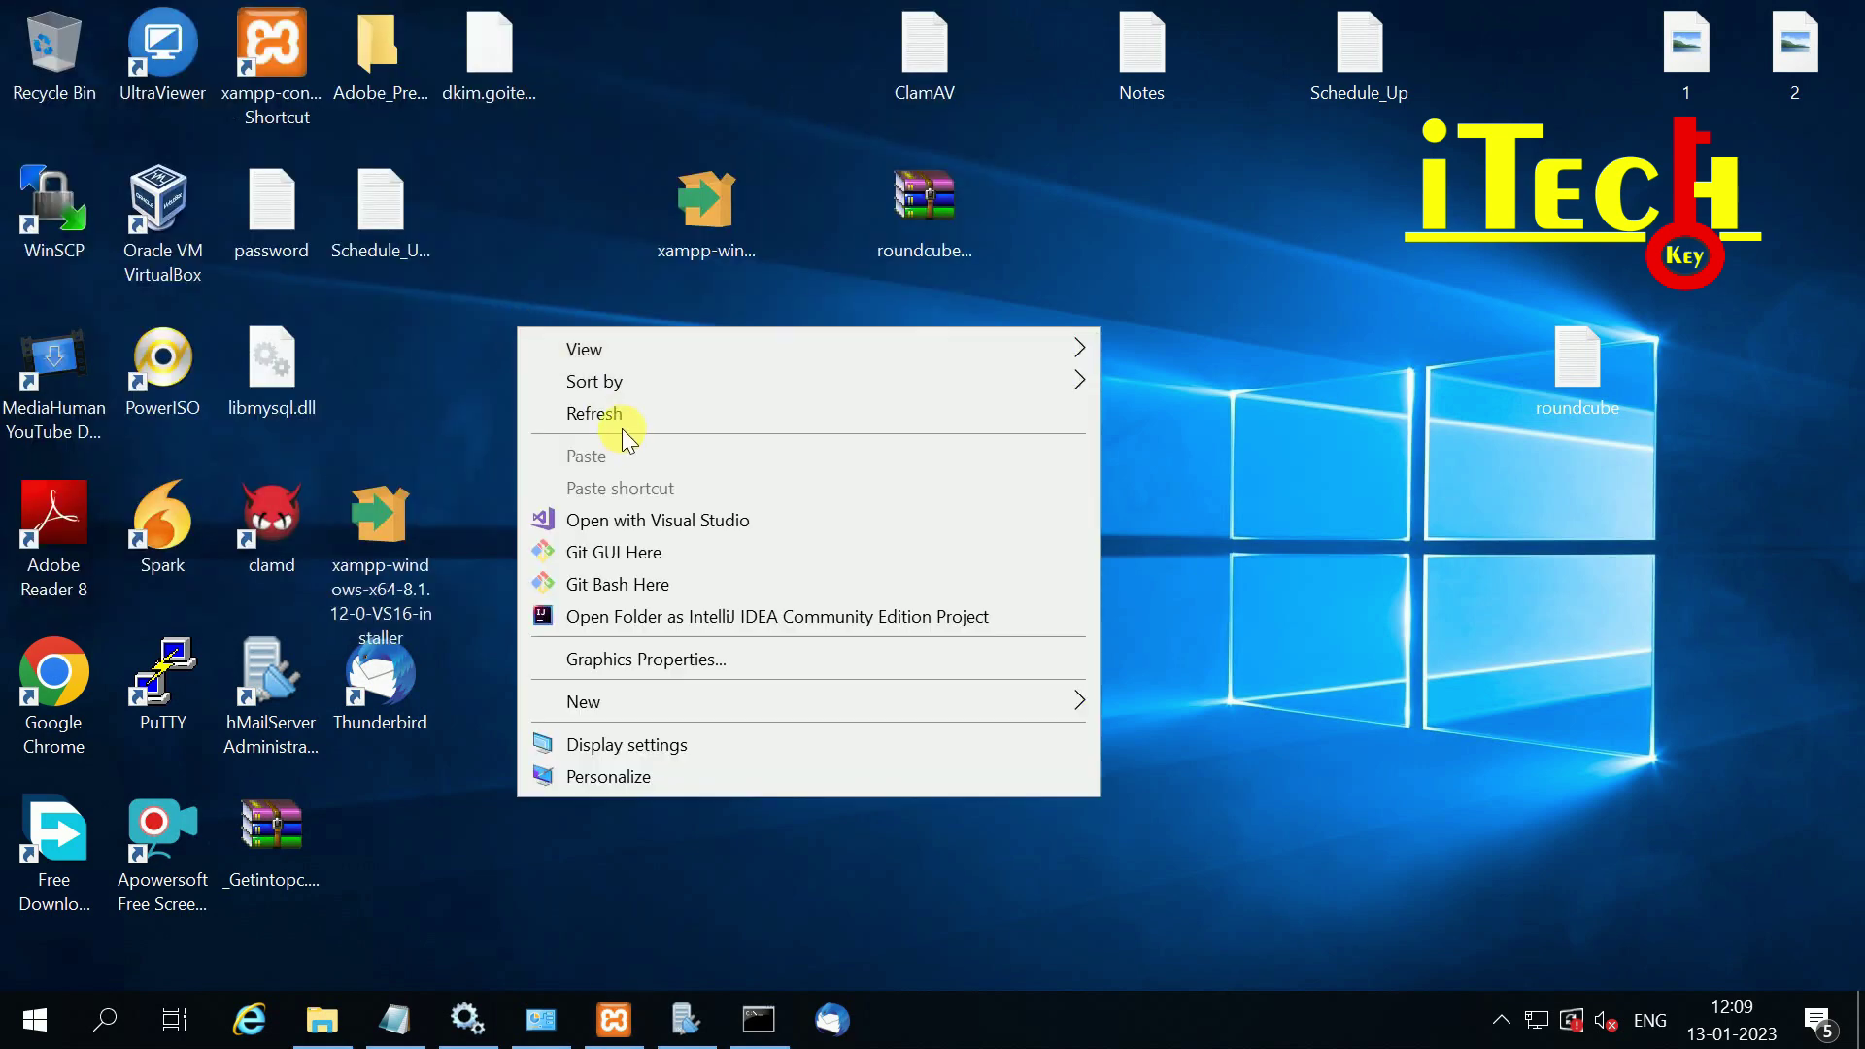
{"action": "left_click", "coordinate": [626, 420]}
Step: In Chrome, search for 'roundcube webmail download' and open the Roundcube Webmail Downloads result
{"action": "double_click", "coordinate": [58, 675]}
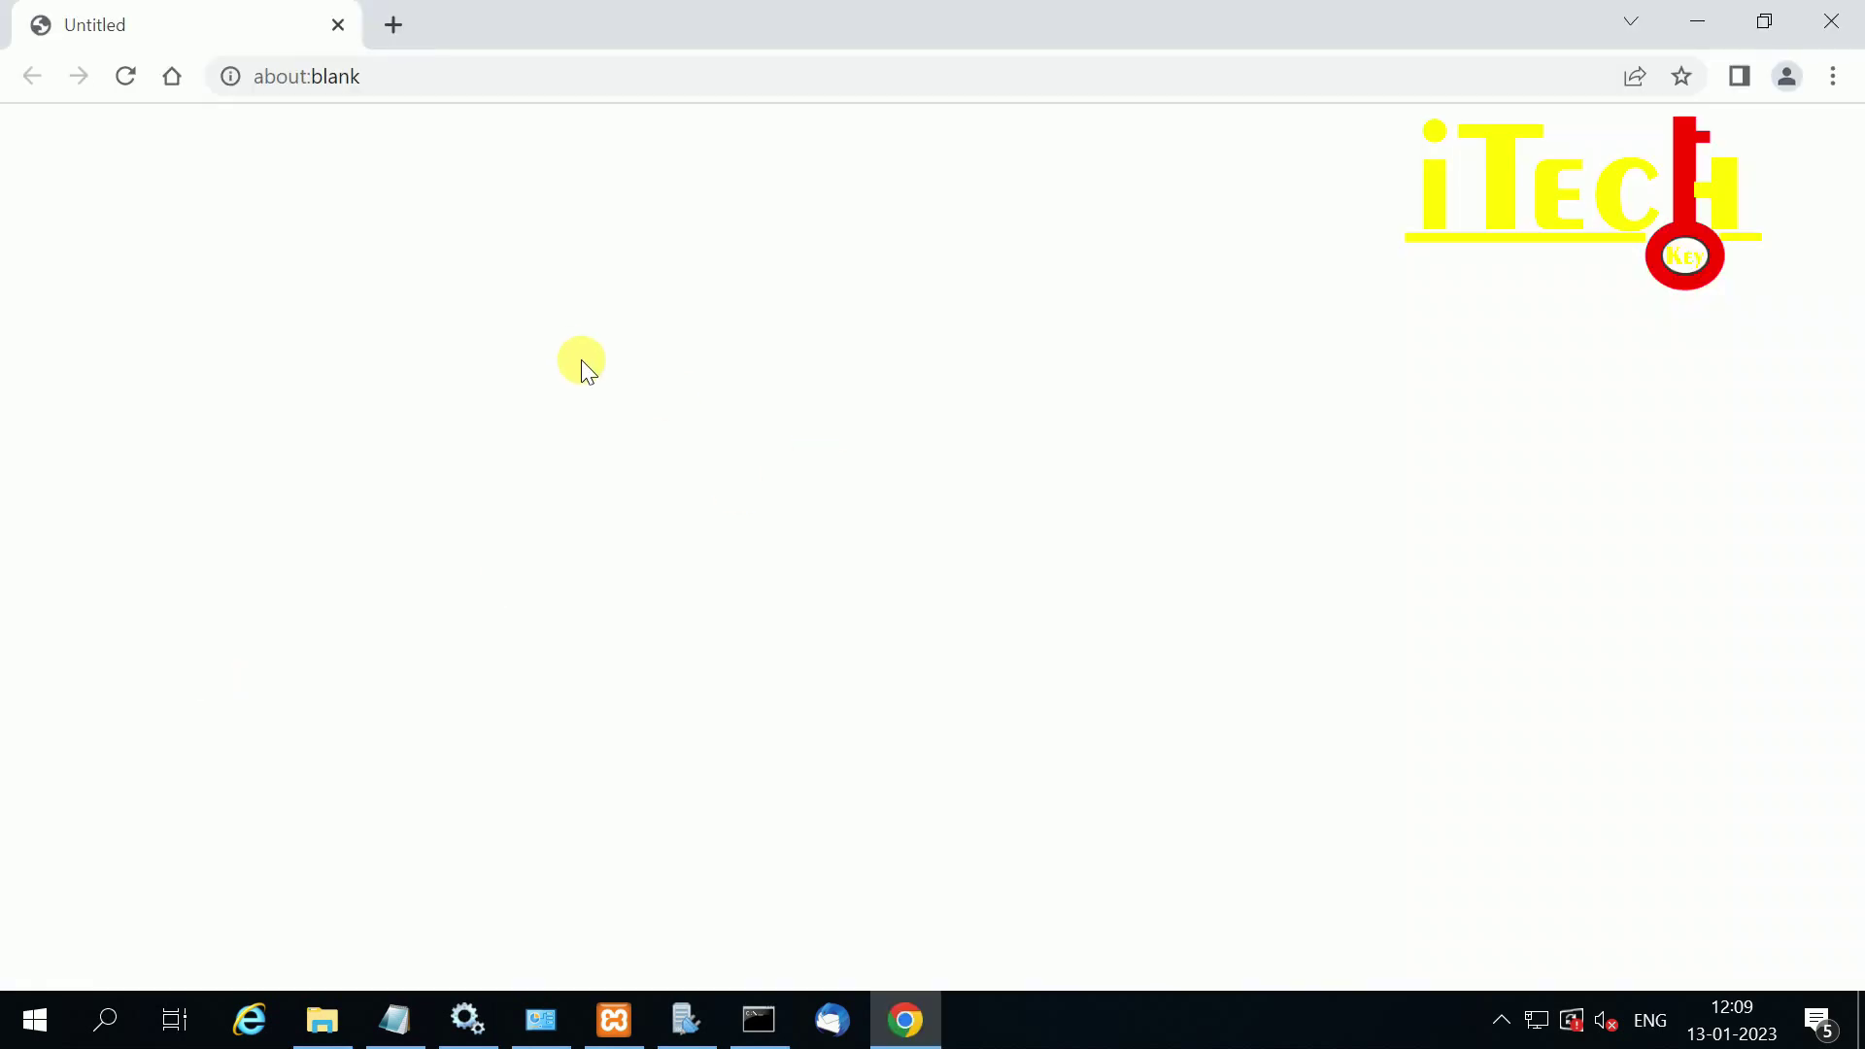
{"action": "left_click", "coordinate": [394, 80]}
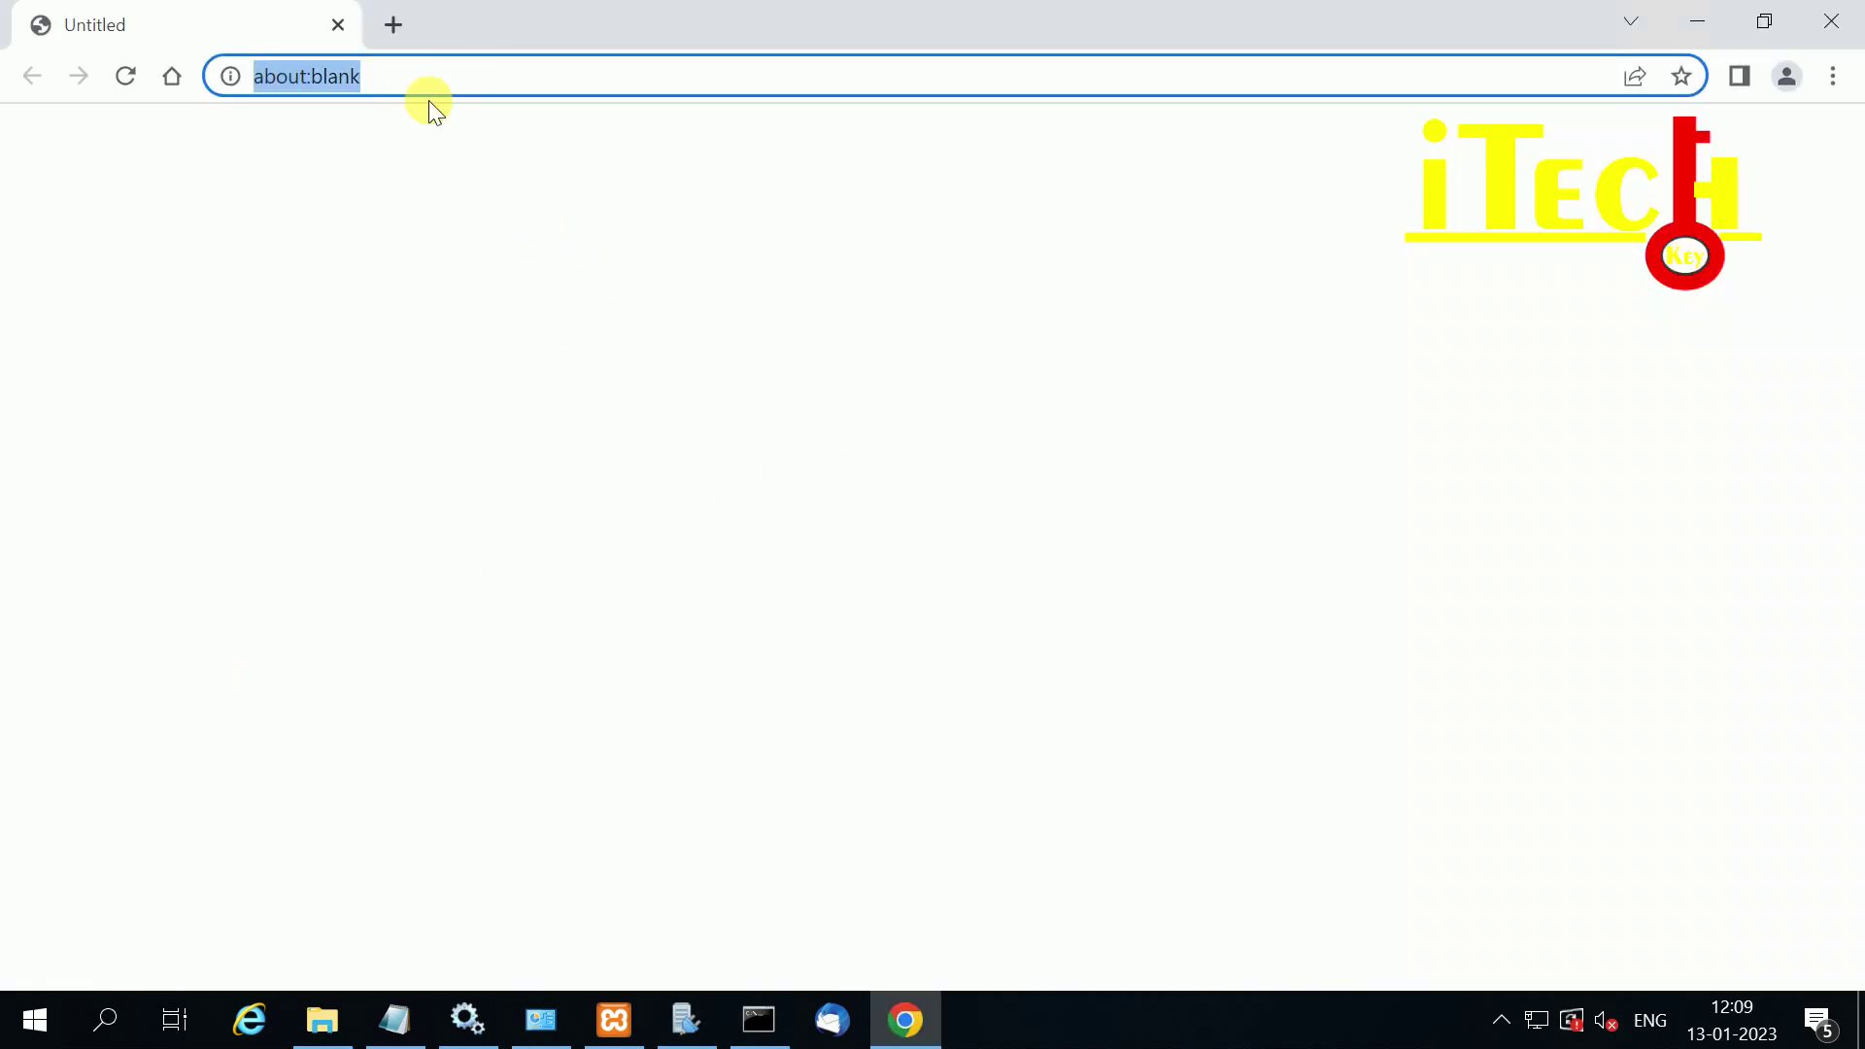
{"action": "type", "text": "round"}
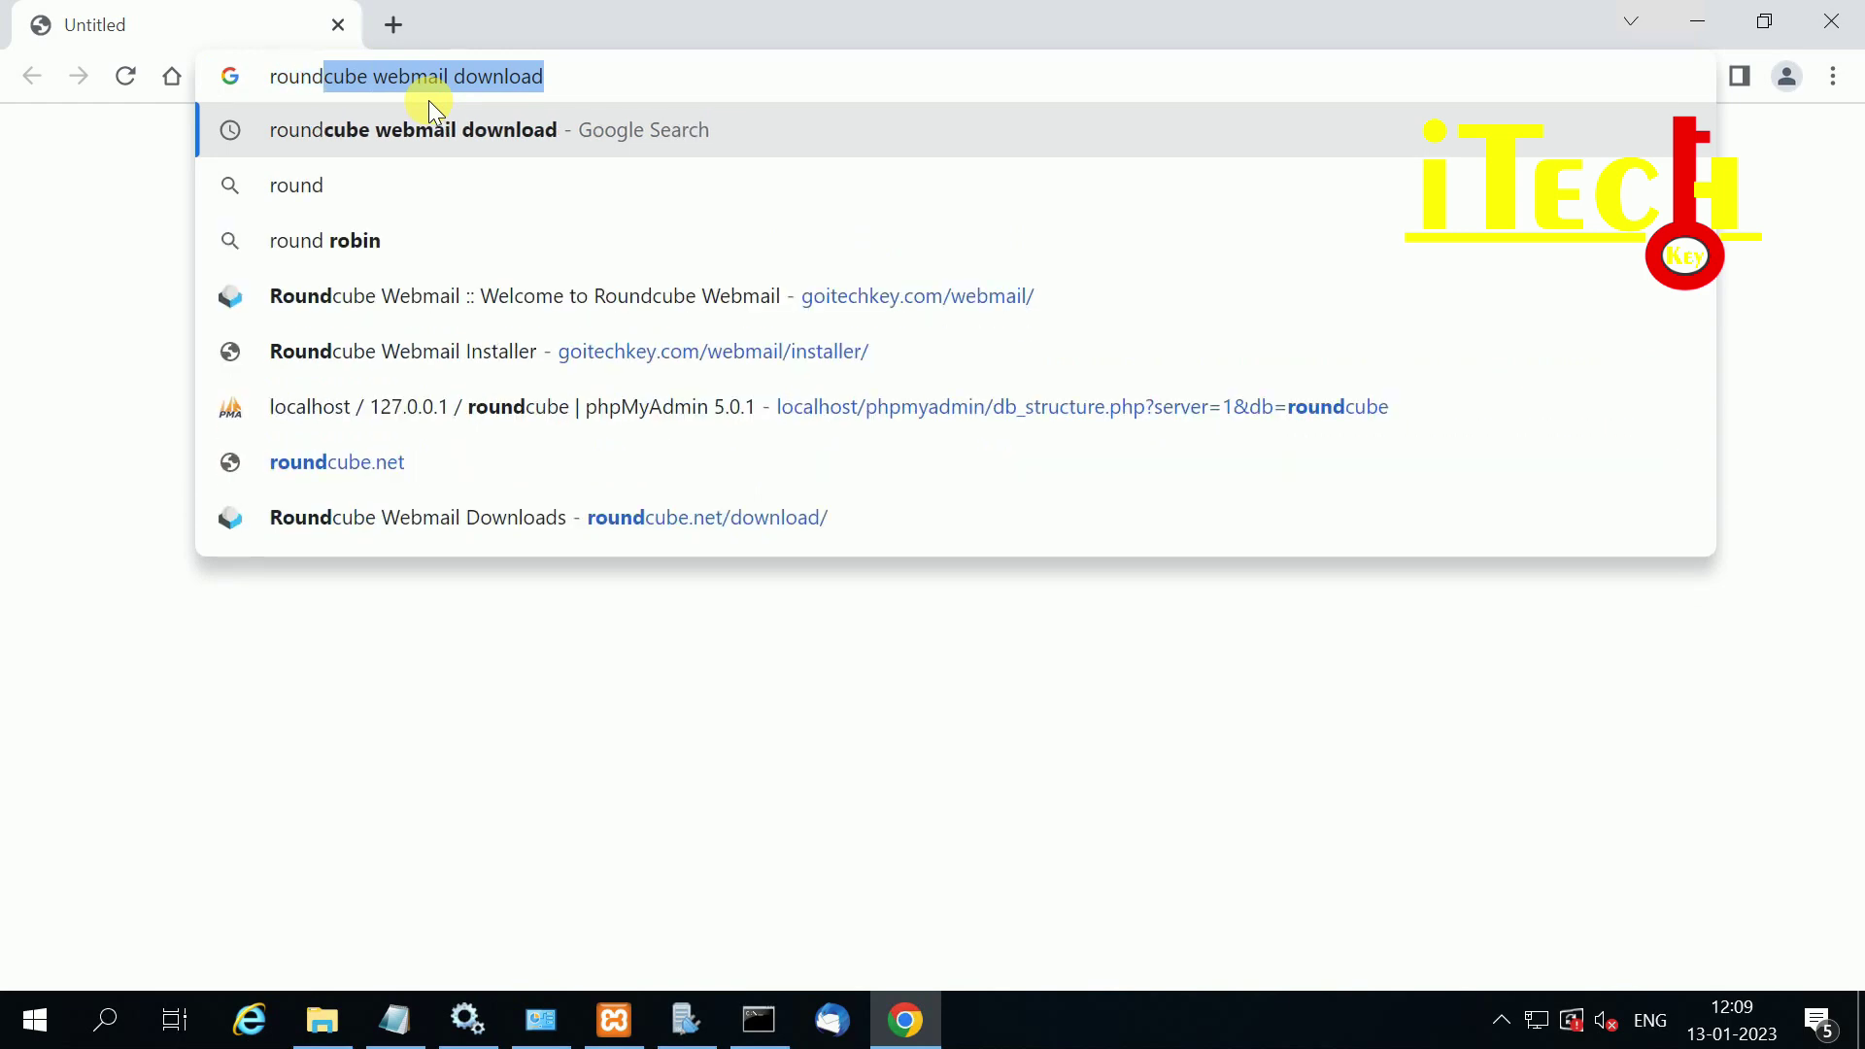
{"action": "key", "text": "Return"}
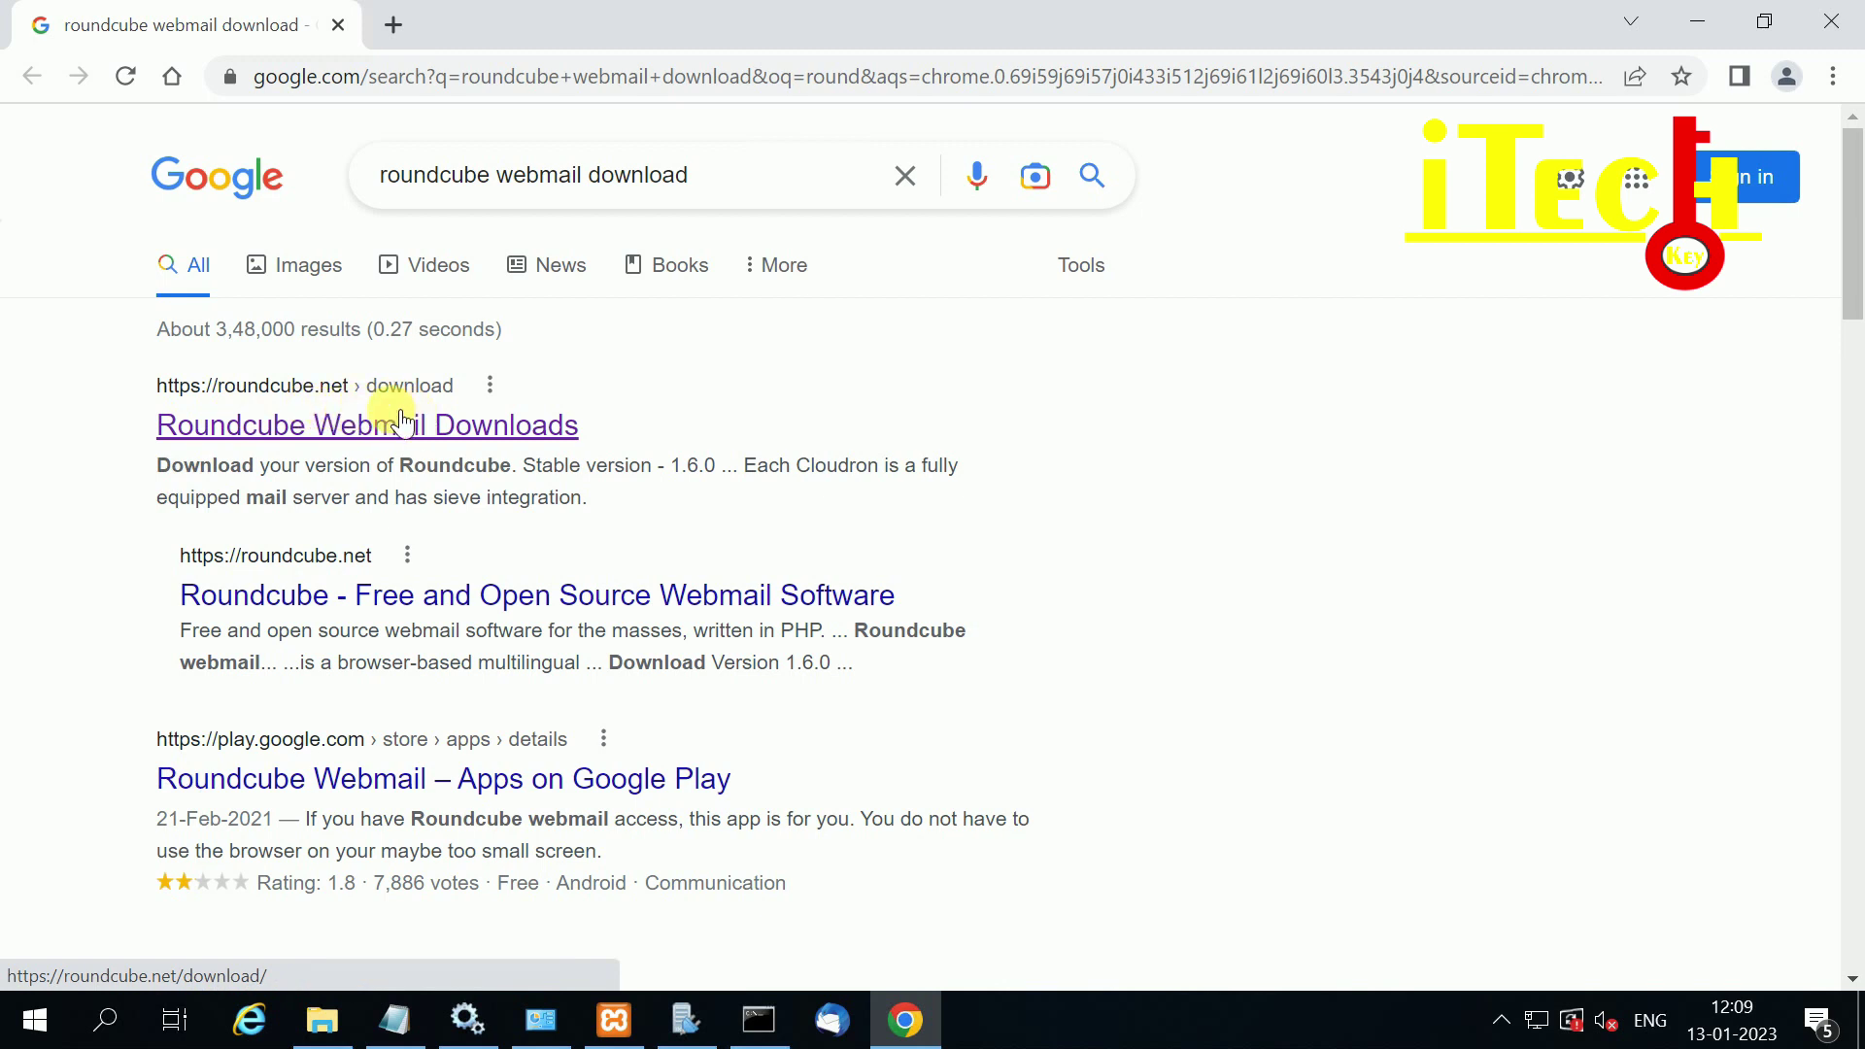
{"action": "left_click", "coordinate": [291, 424]}
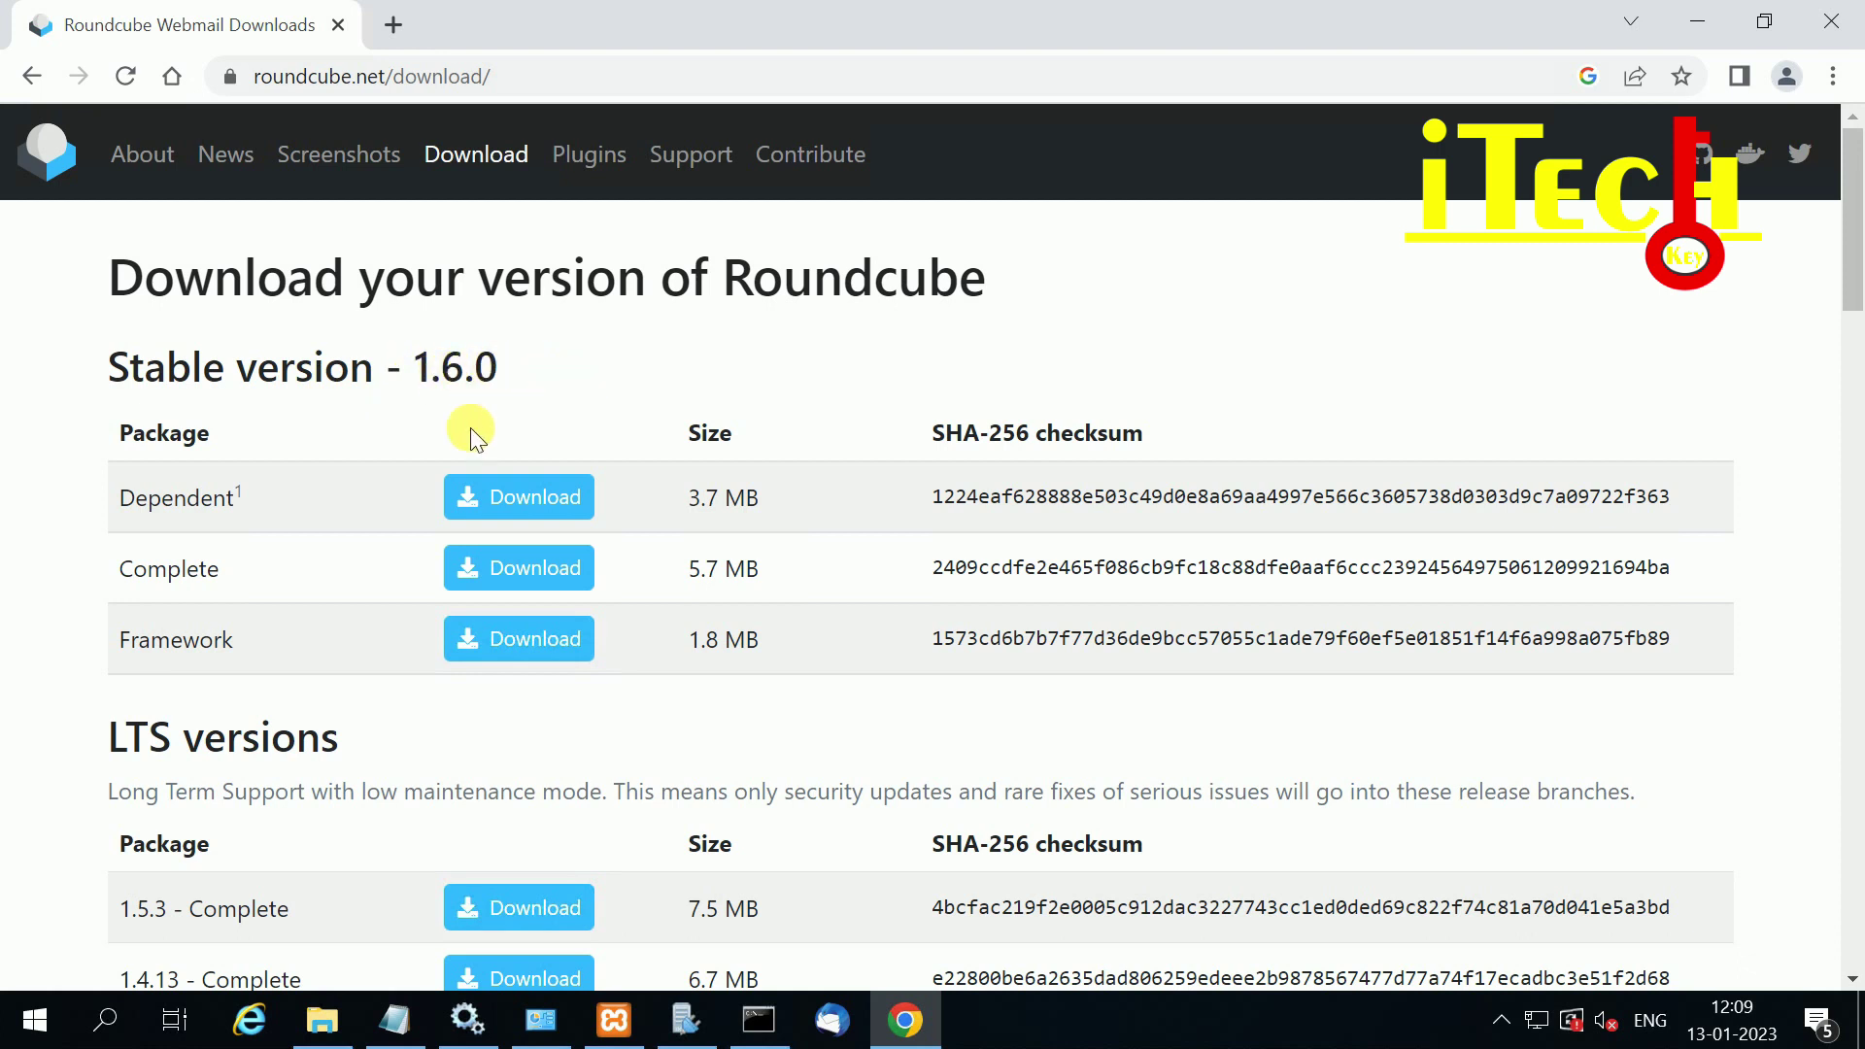
Step: Download the Complete Roundcube 1.6.0 package
{"action": "left_click", "coordinate": [113, 563]}
{"action": "left_click_drag", "start_coordinate": [113, 562], "coordinate": [388, 570]}
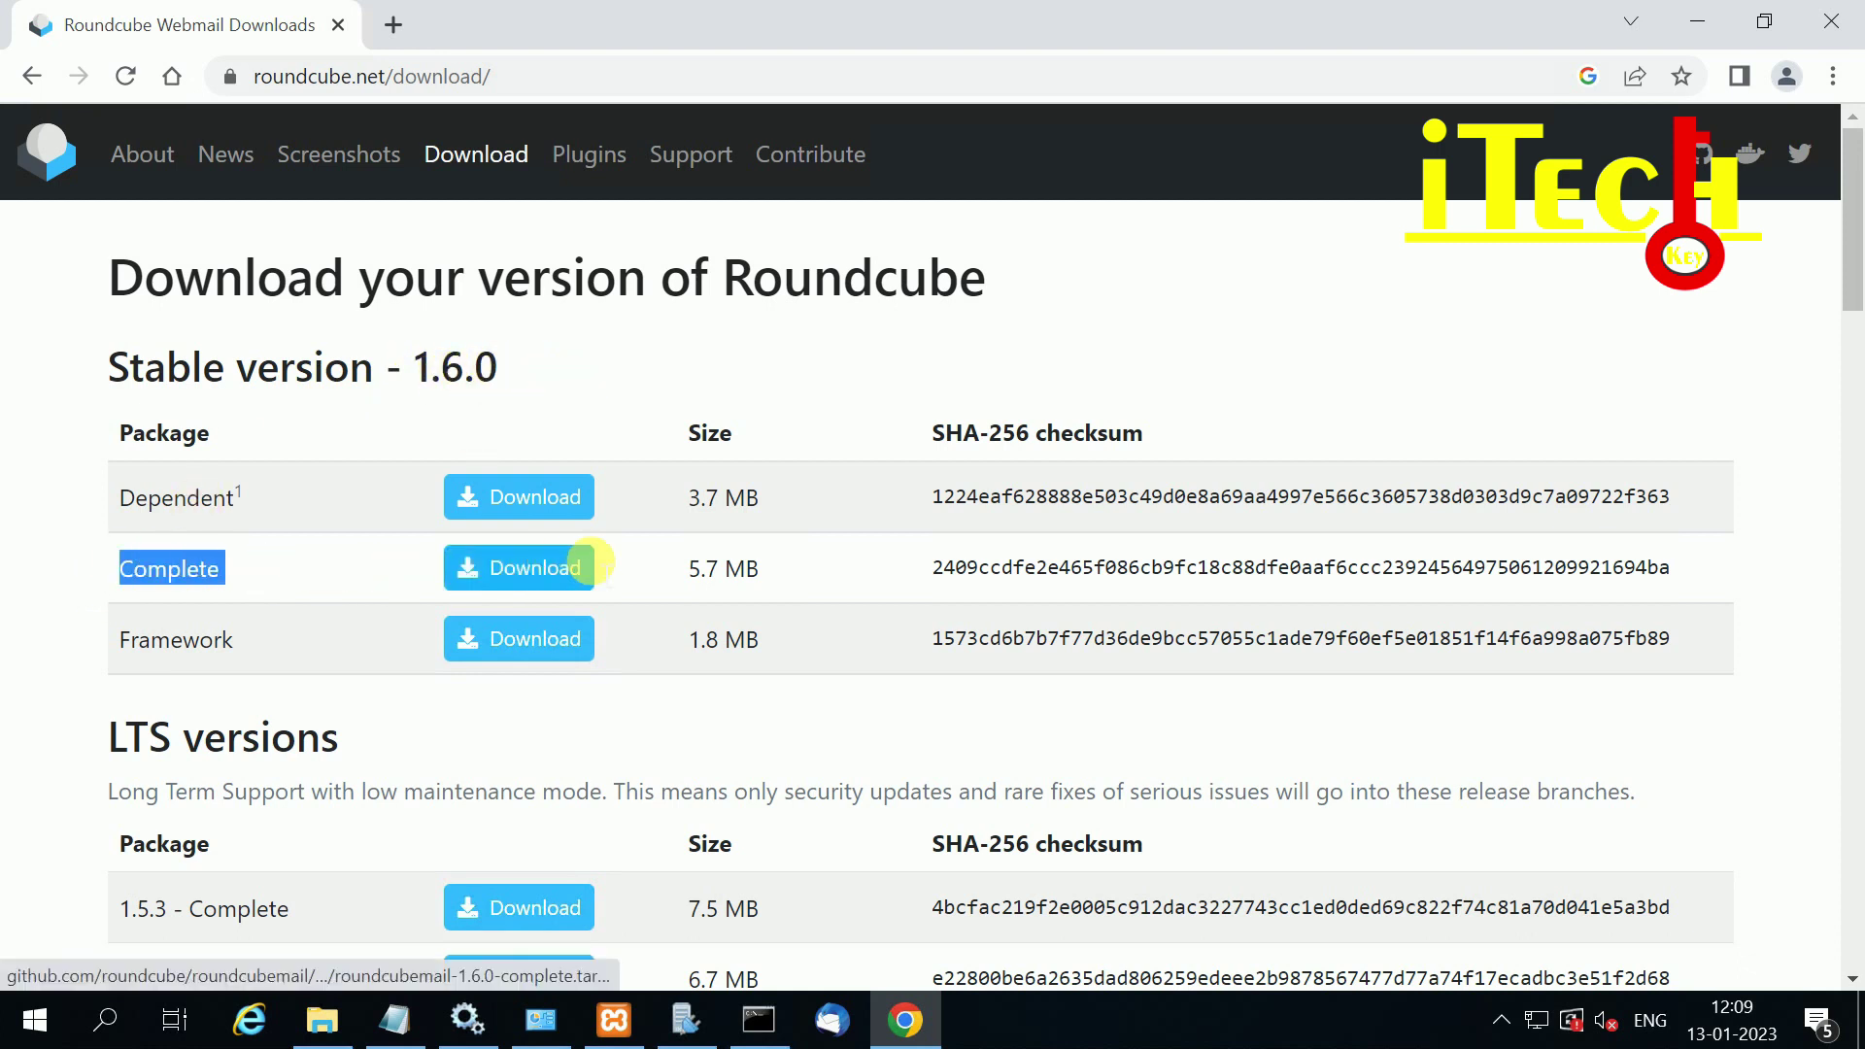
{"action": "left_click", "coordinate": [522, 575]}
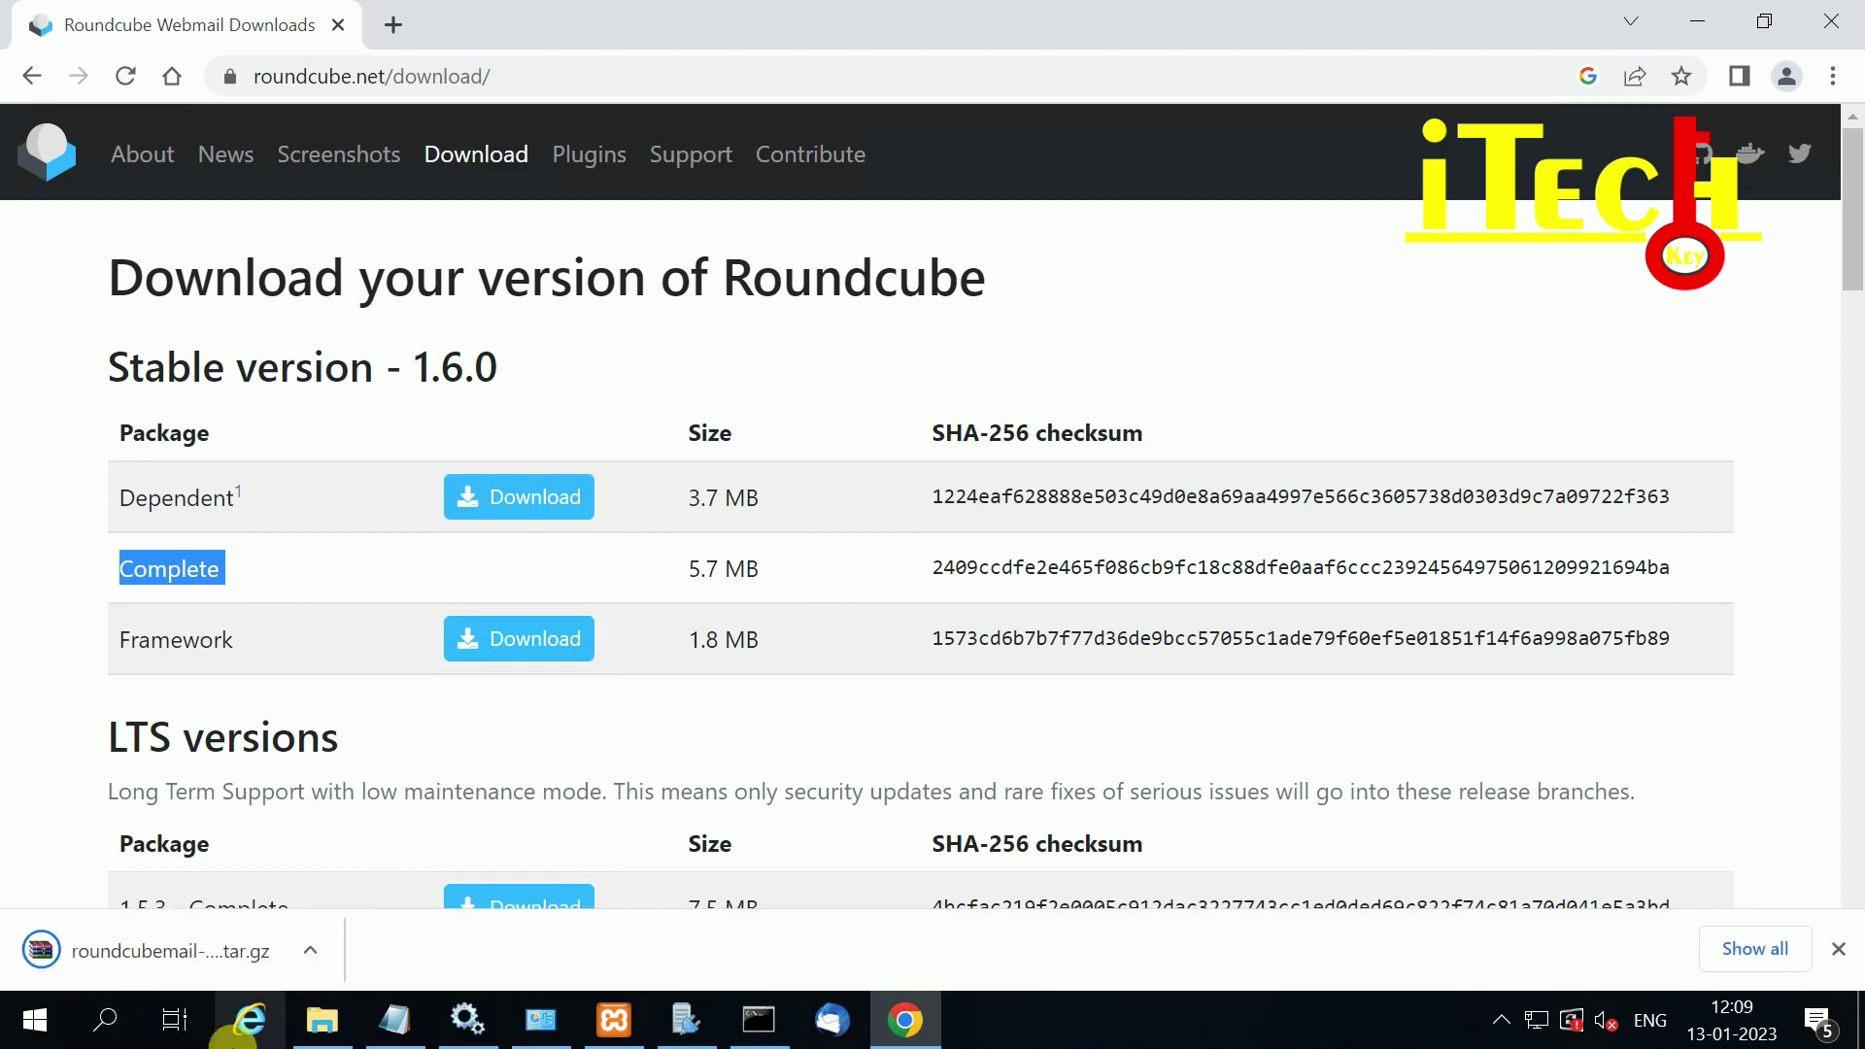
Step: Reveal the downloaded archive in its folder, then show the desktop and select the Roundcube archive
{"action": "left_click", "coordinate": [307, 952]}
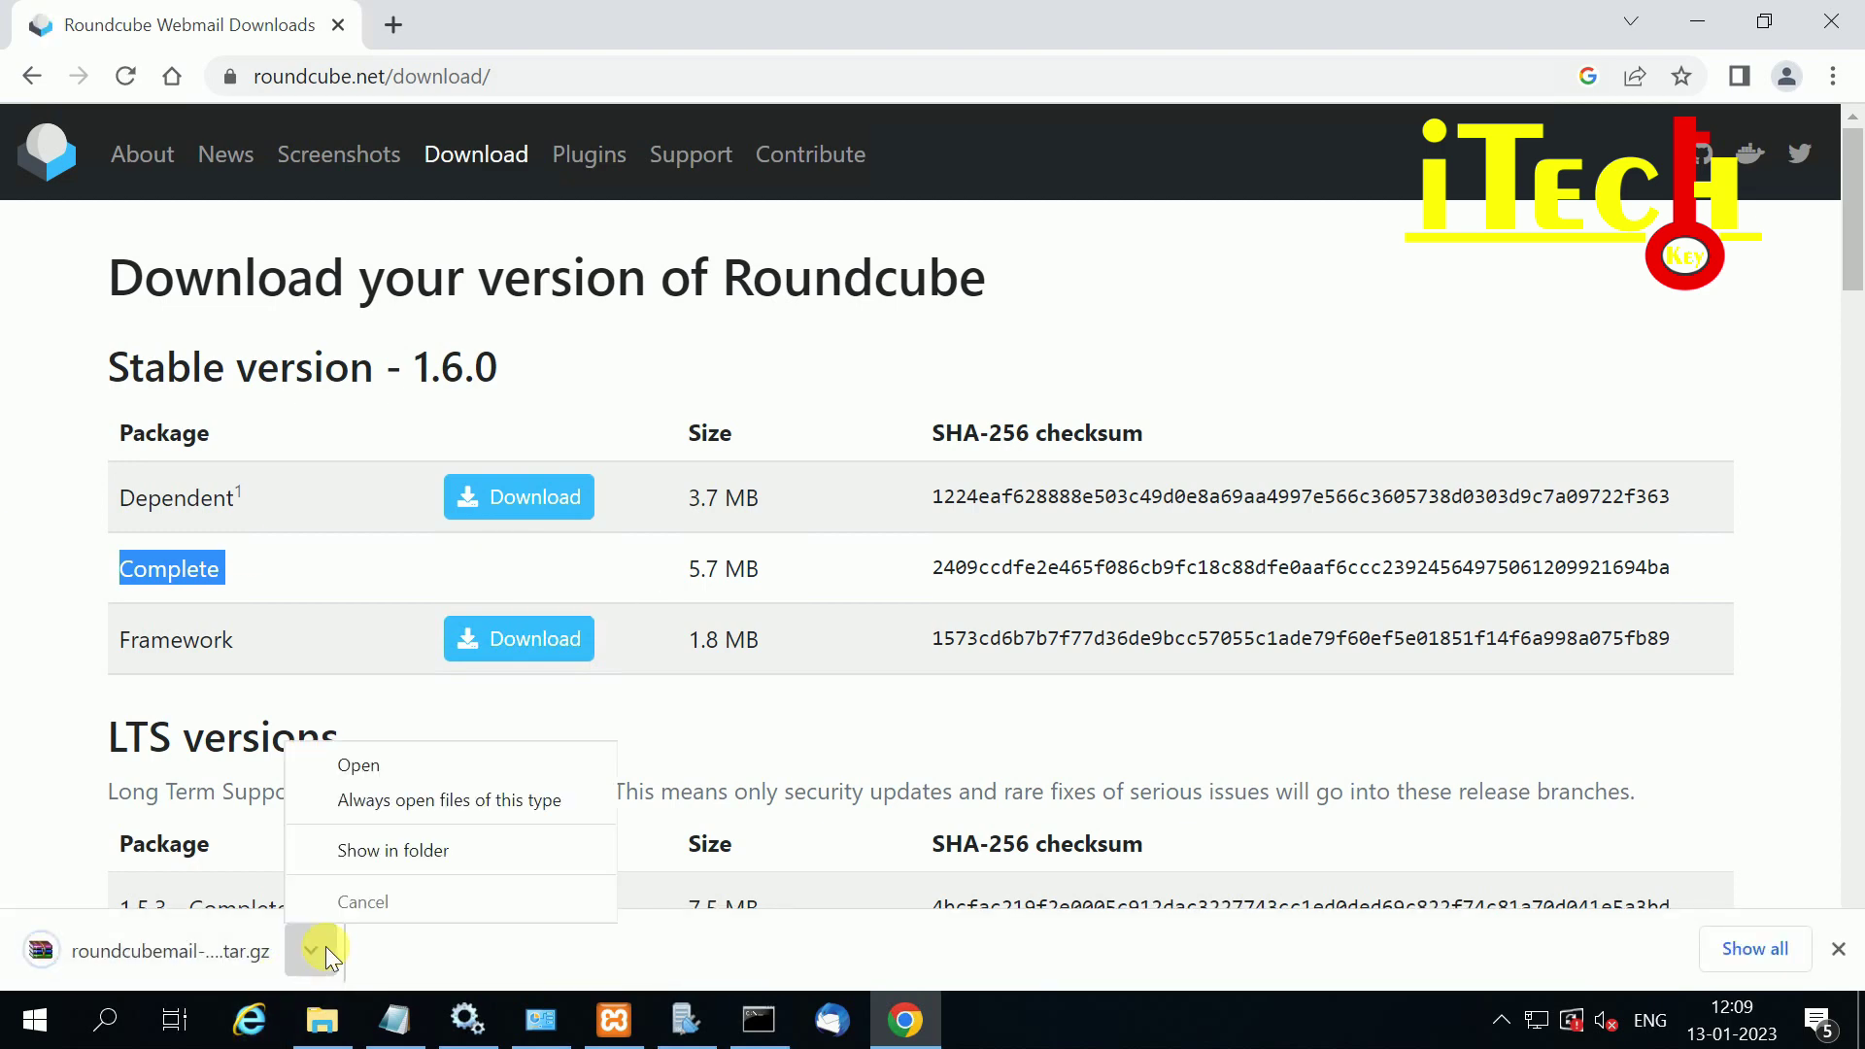
{"action": "left_click", "coordinate": [403, 849]}
{"action": "right_click", "coordinate": [715, 354]}
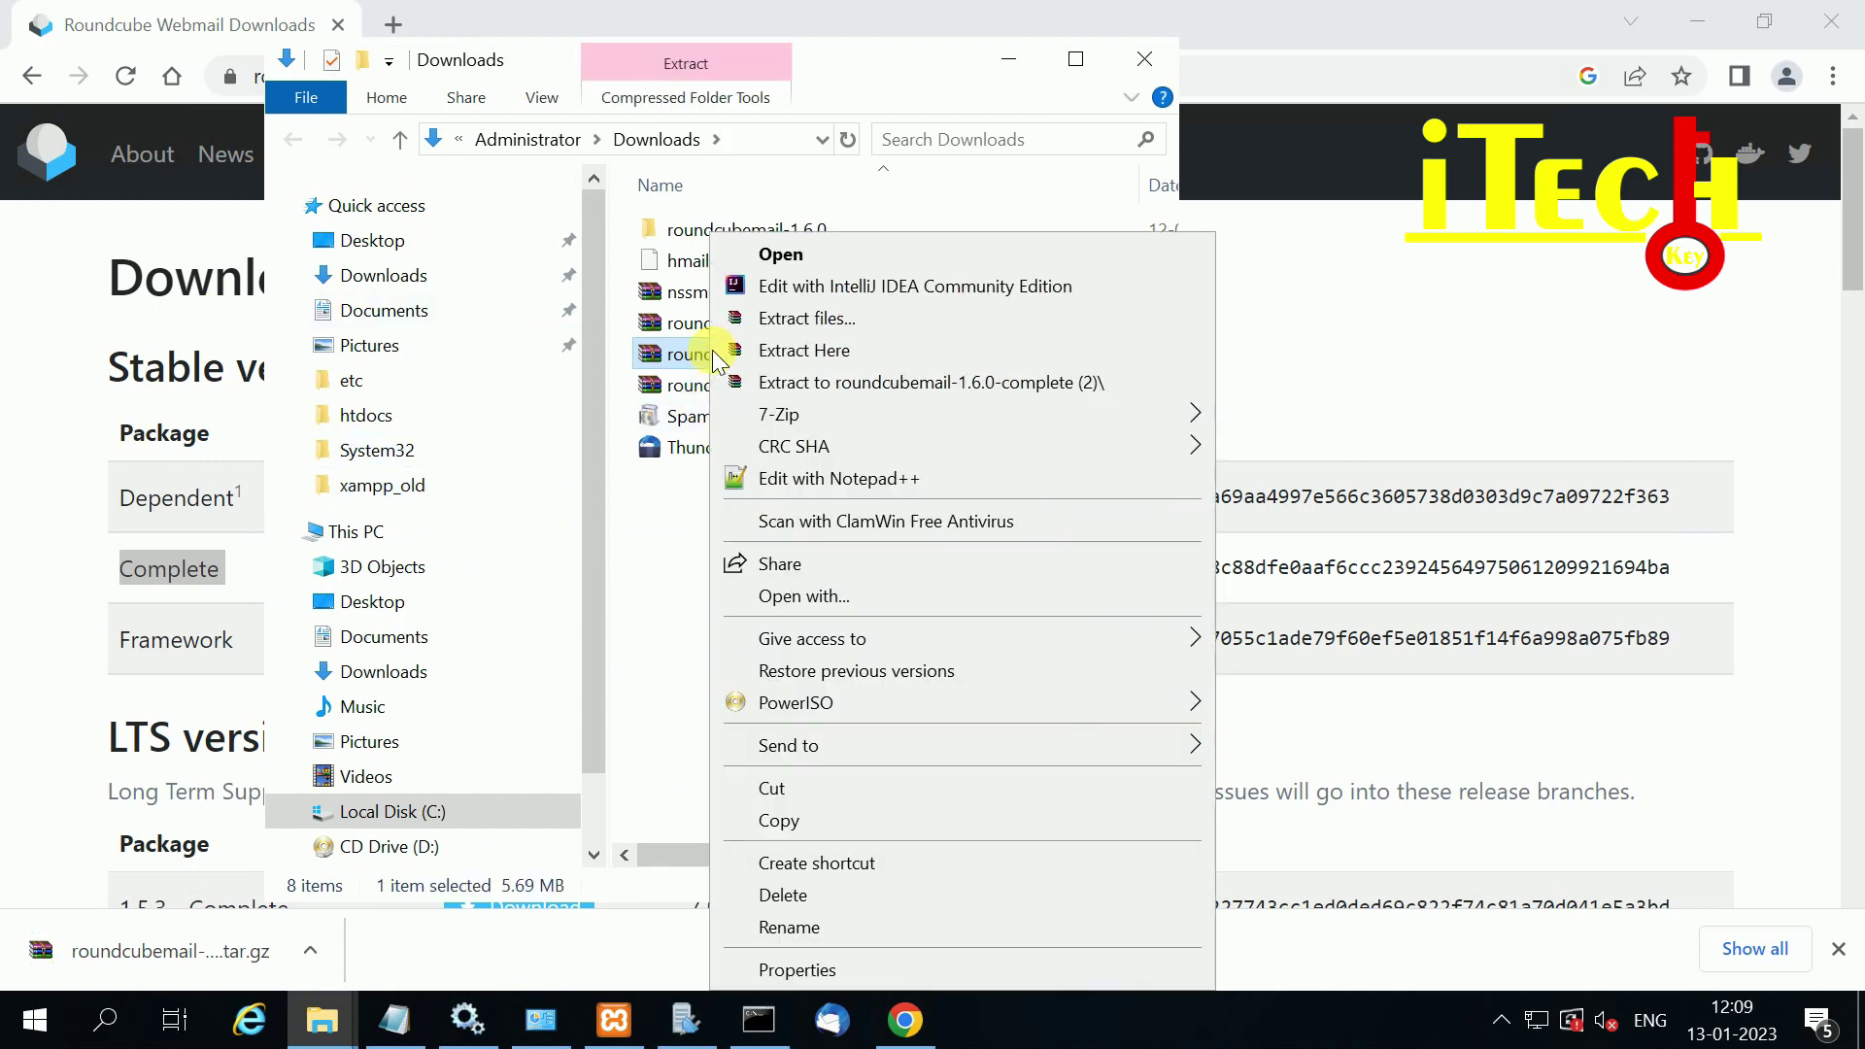
{"action": "left_click", "coordinate": [807, 820]}
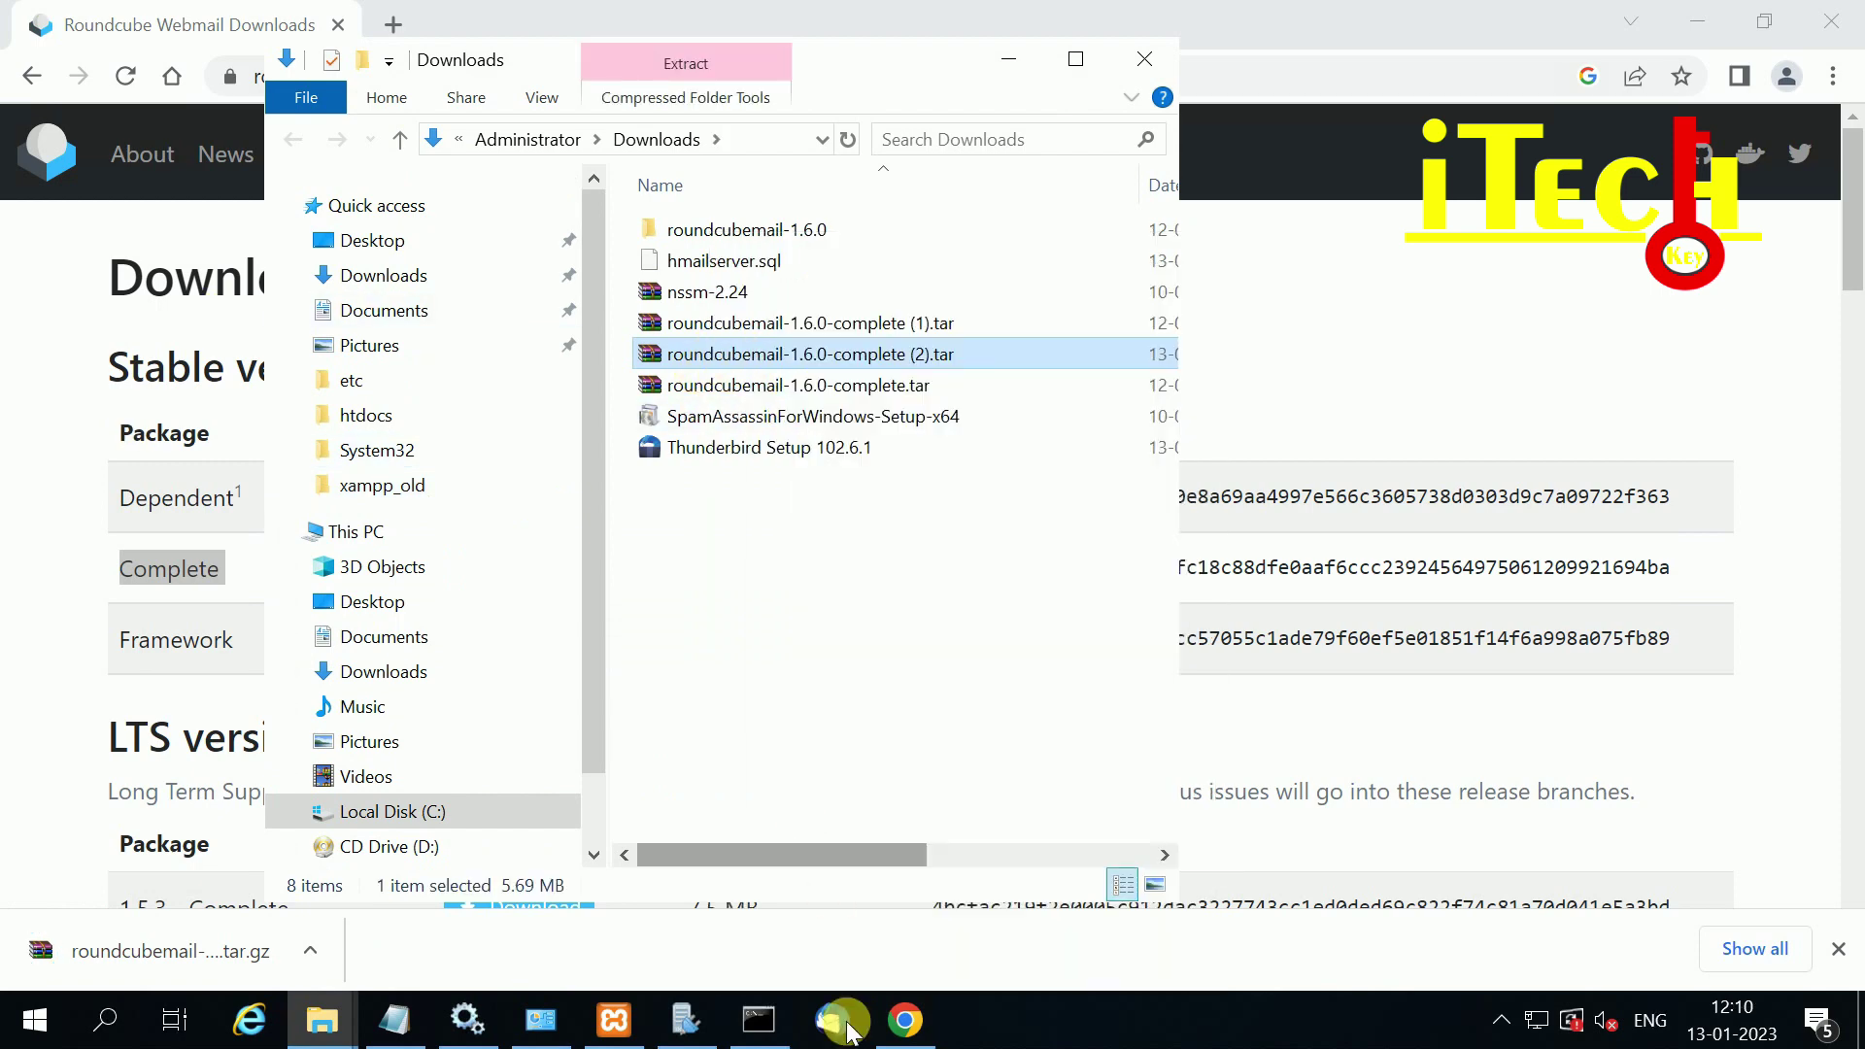
{"action": "right_click", "coordinate": [1072, 1015]}
{"action": "left_click", "coordinate": [1188, 810]}
{"action": "left_click", "coordinate": [923, 218]}
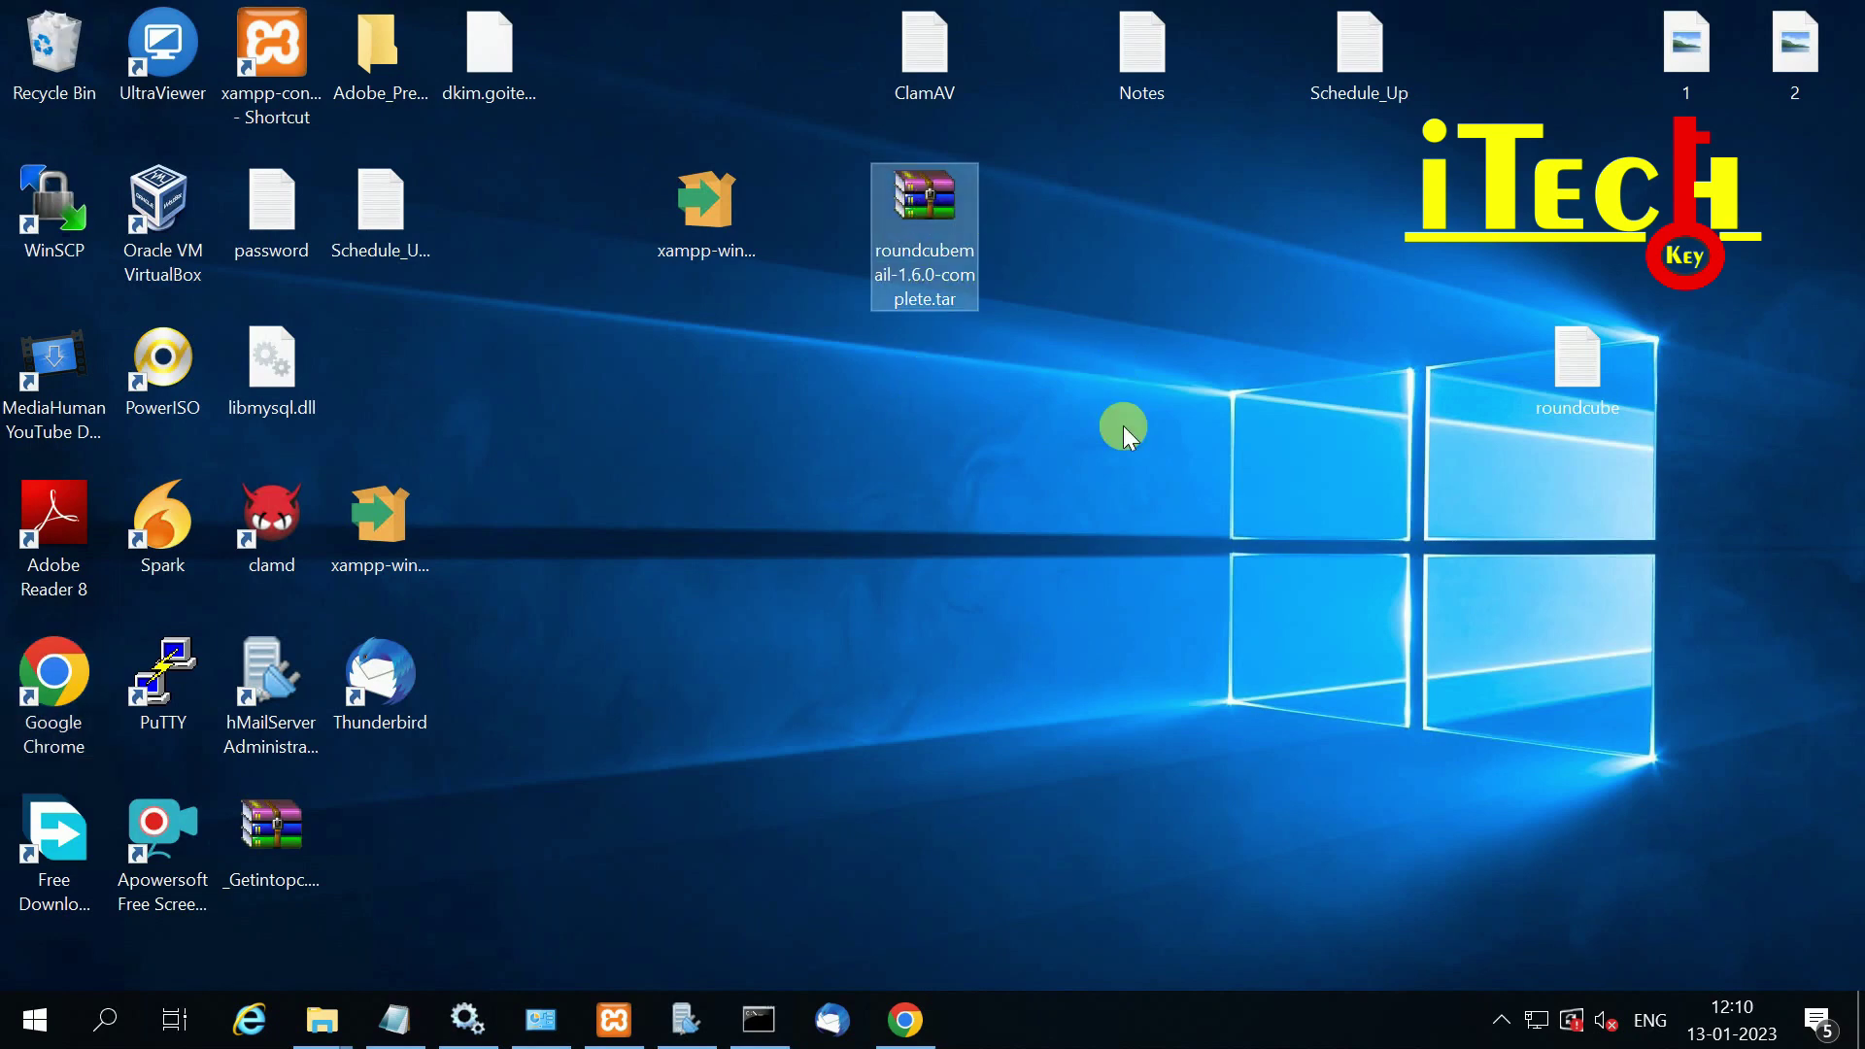
Step: Extract roundcubemail-1.6.0-complete.tar onto the desktop and rename the extracted folder to 'webmail'
{"action": "right_click", "coordinate": [924, 210]}
{"action": "left_click", "coordinate": [1044, 330]}
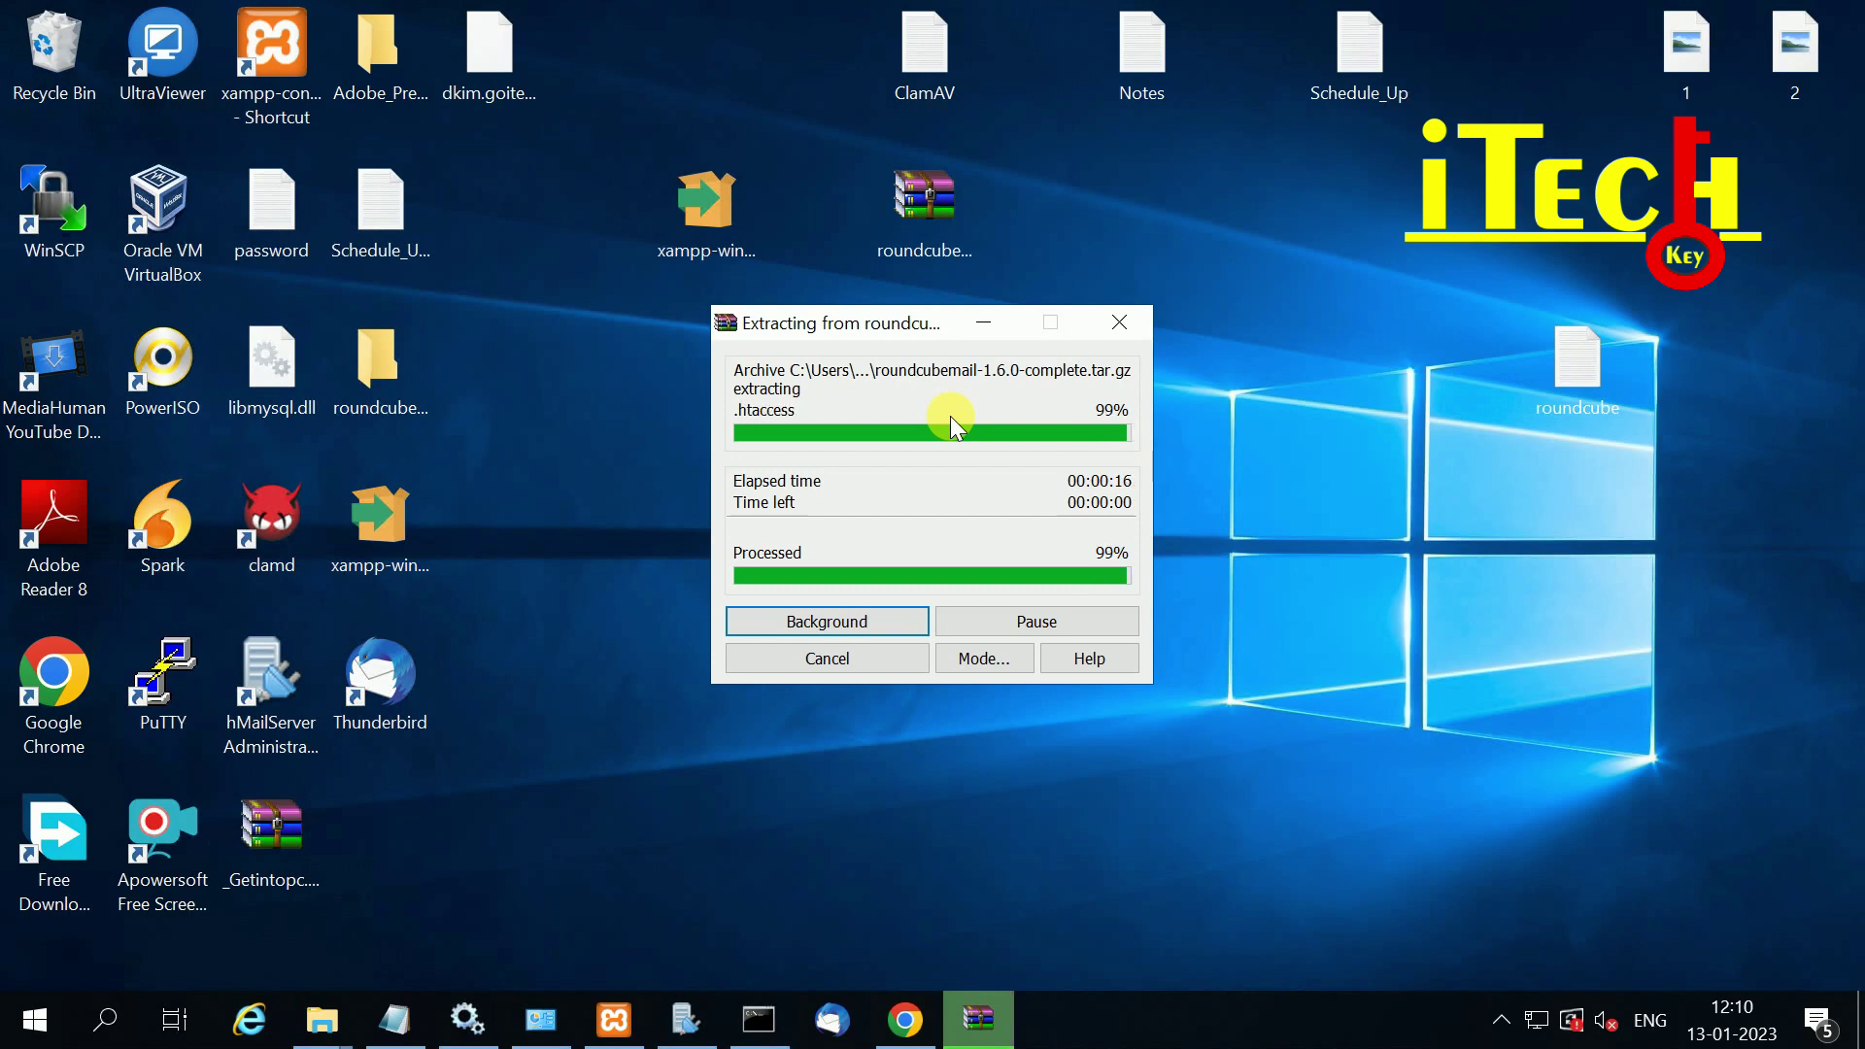
{"action": "right_click", "coordinate": [395, 389]}
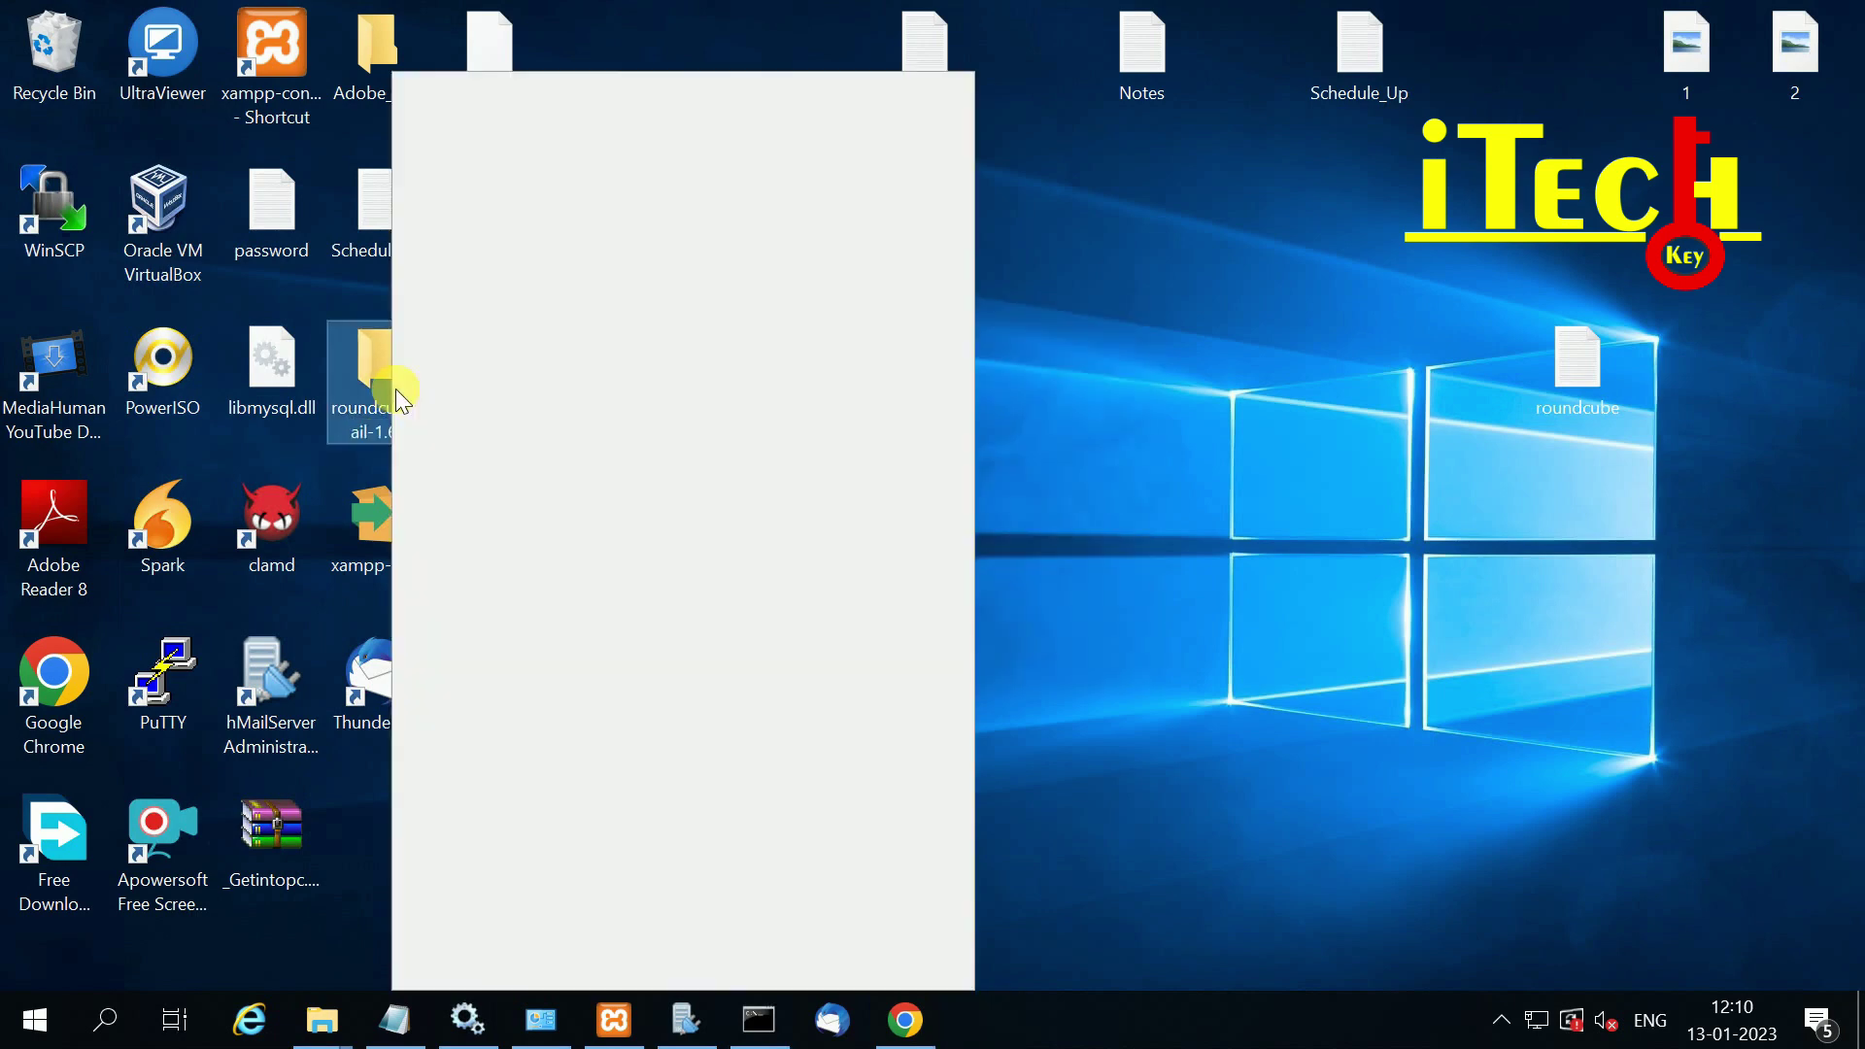
{"action": "left_click", "coordinate": [481, 930]}
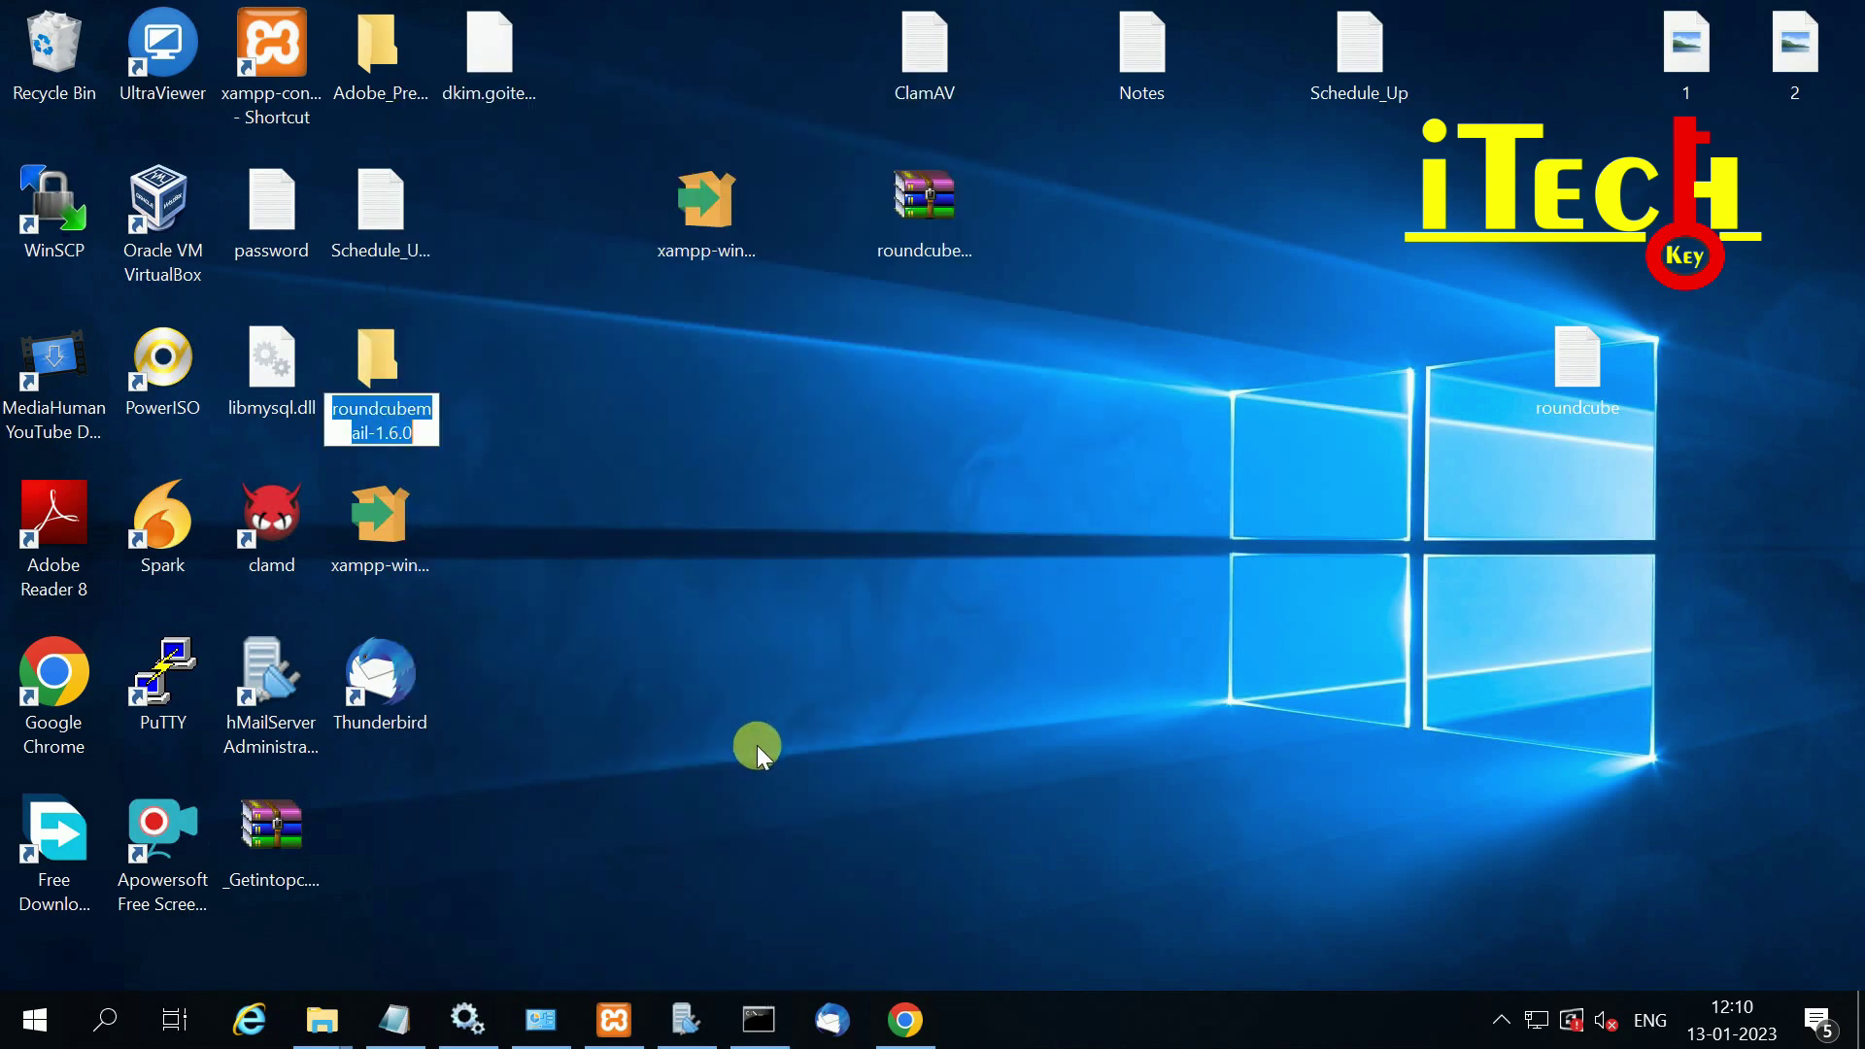
{"action": "type", "text": "web"}
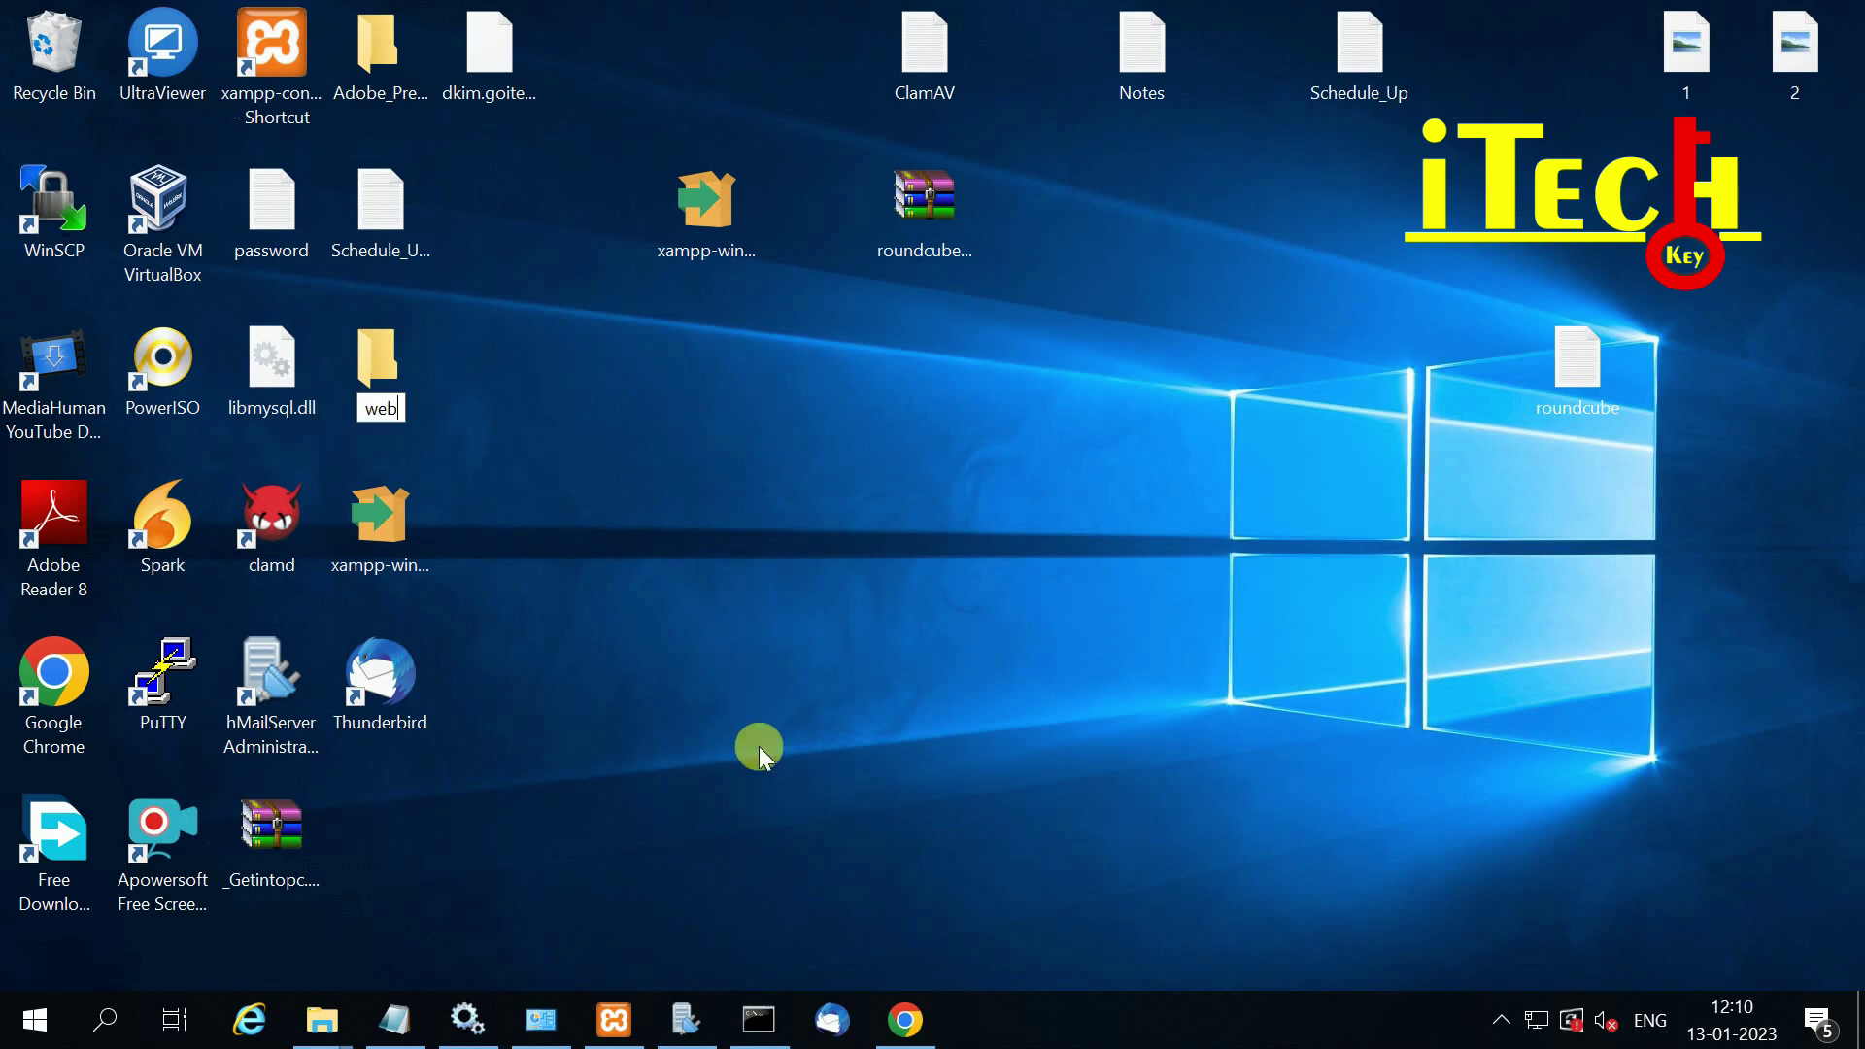
{"action": "type", "text": "mail"}
{"action": "key", "text": "Return"}
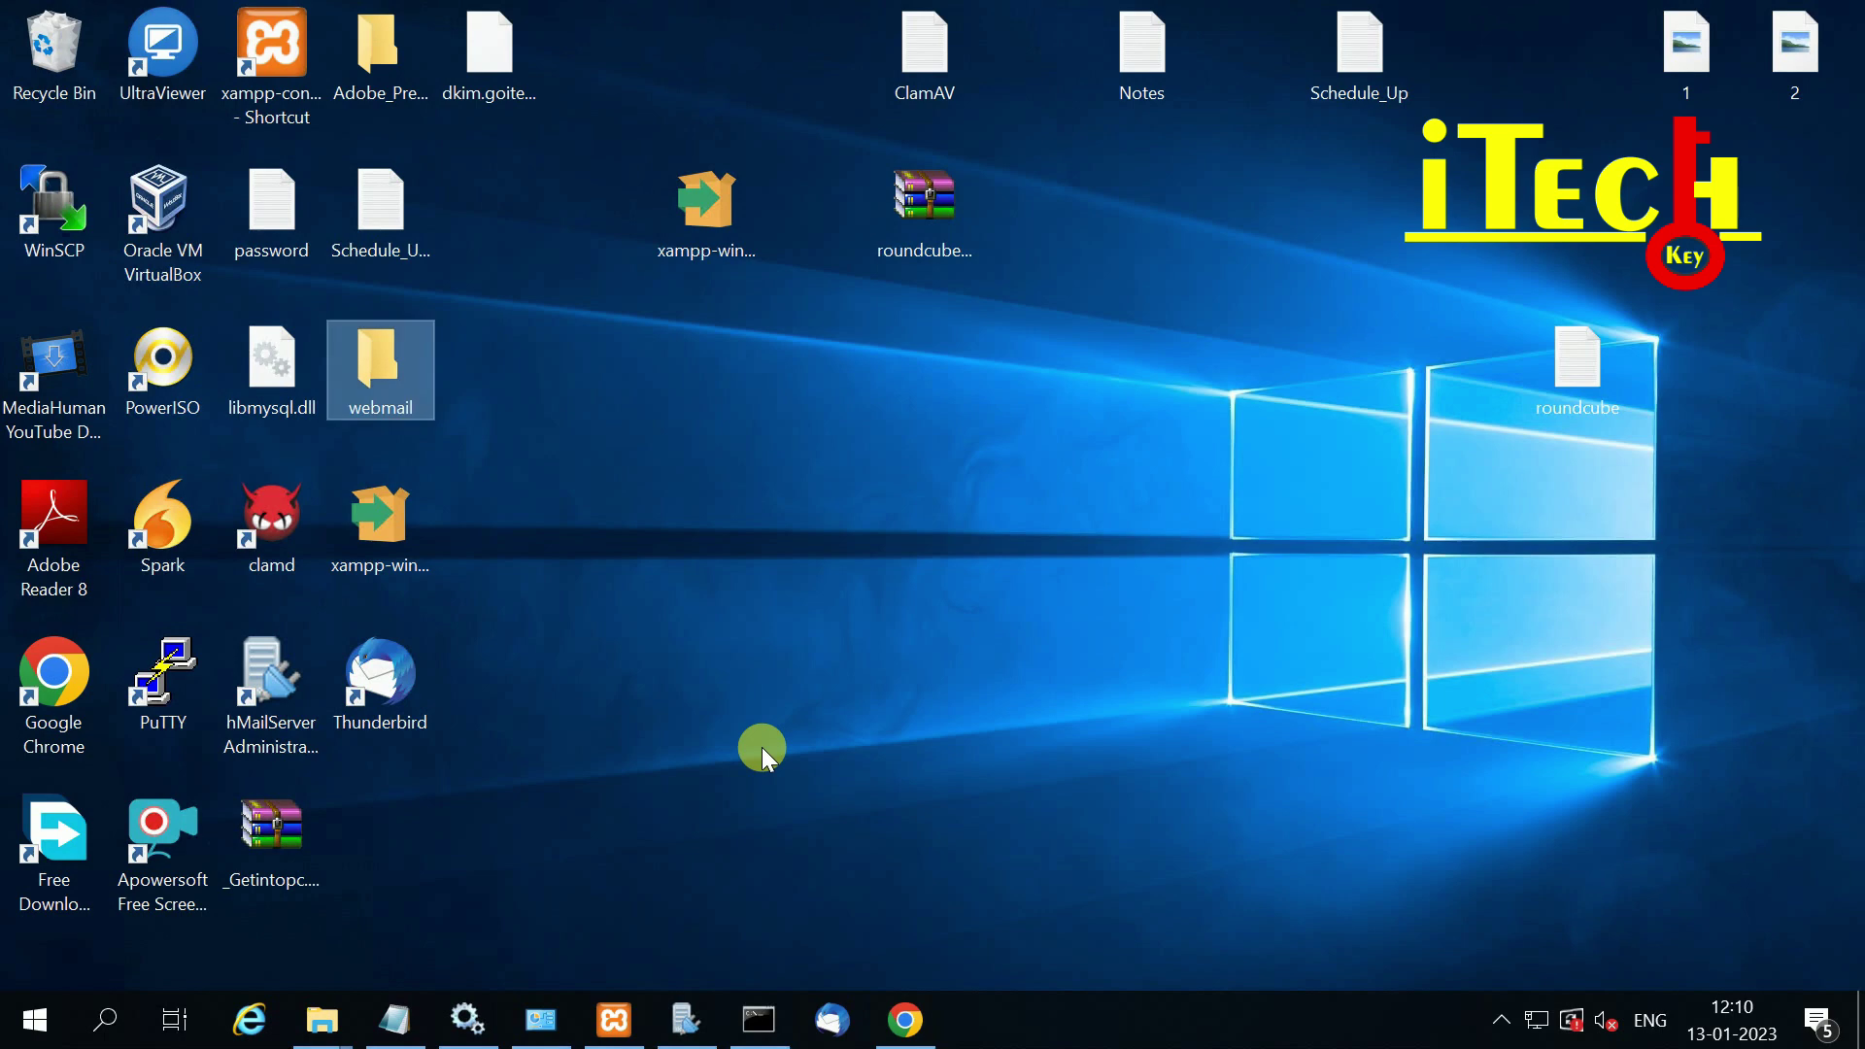
Step: Open webmail\config in a maximized Explorer window, select the sample config file, and reveal the folder path
{"action": "double_click", "coordinate": [379, 362]}
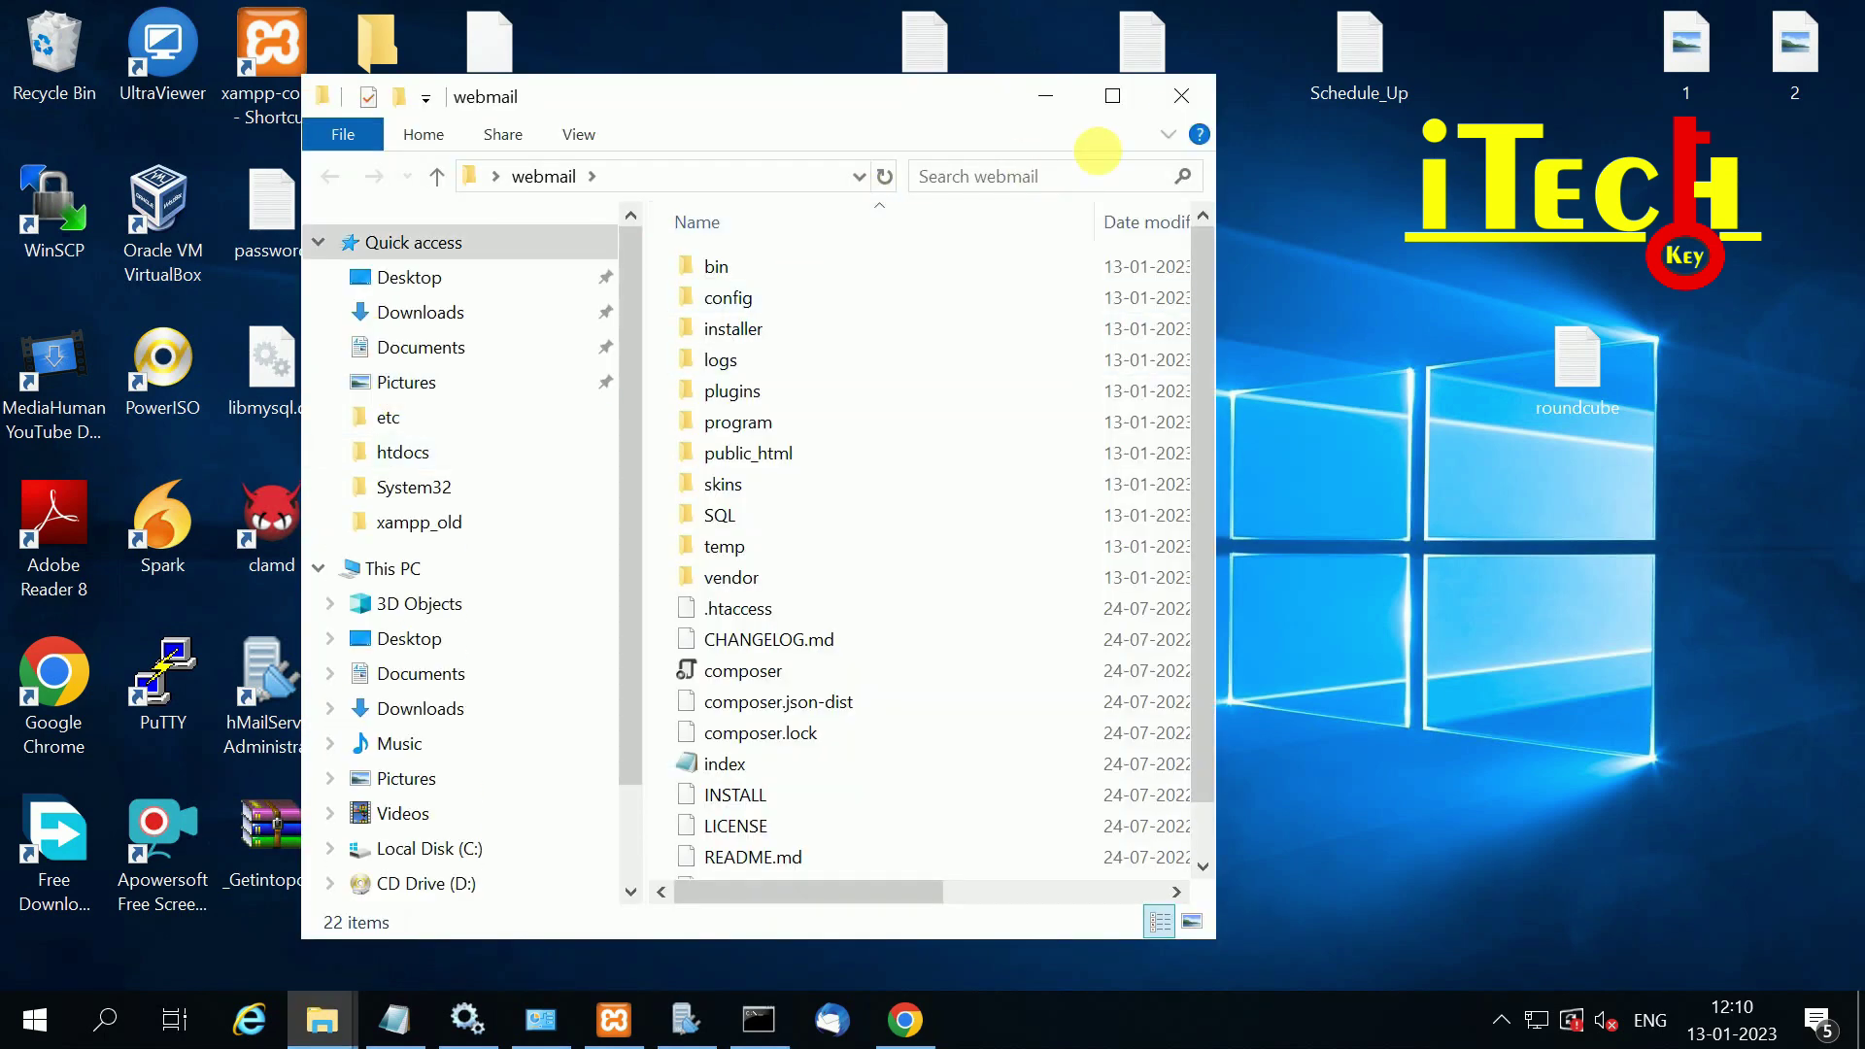
{"action": "left_click", "coordinate": [1112, 95]}
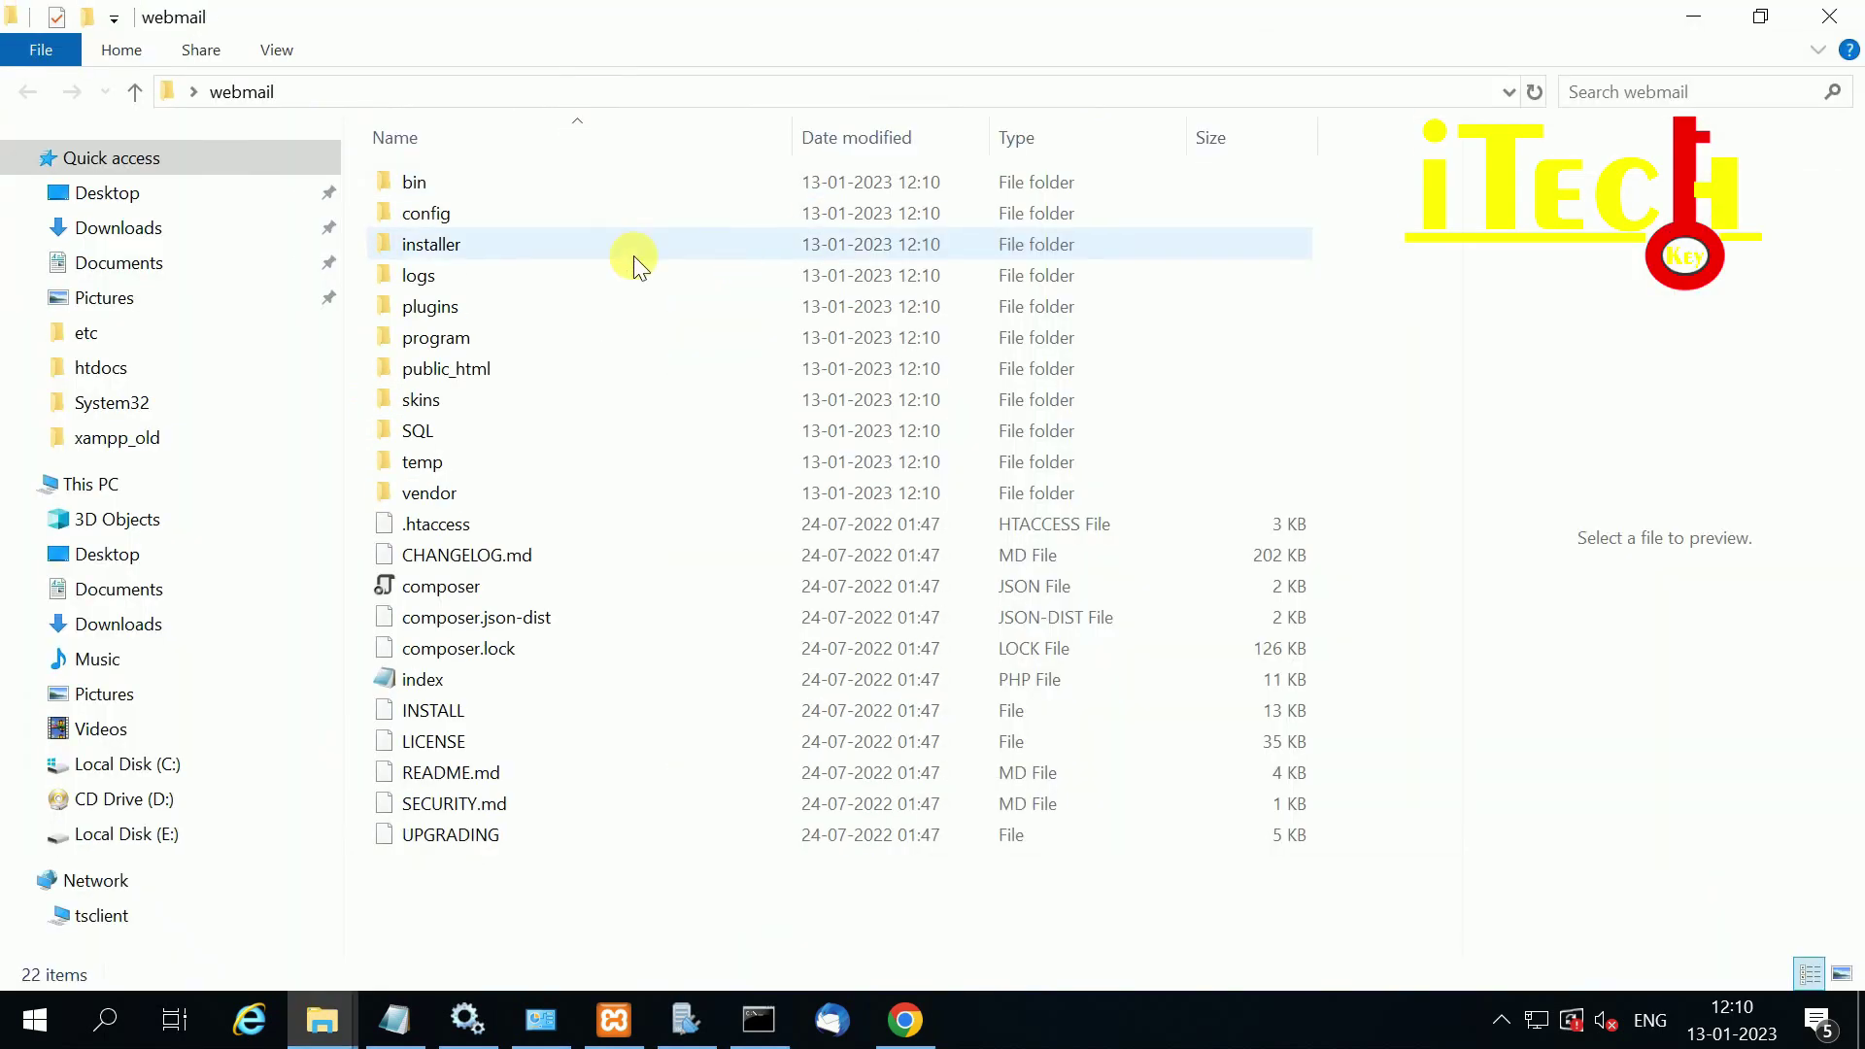
{"action": "double_click", "coordinate": [424, 213]}
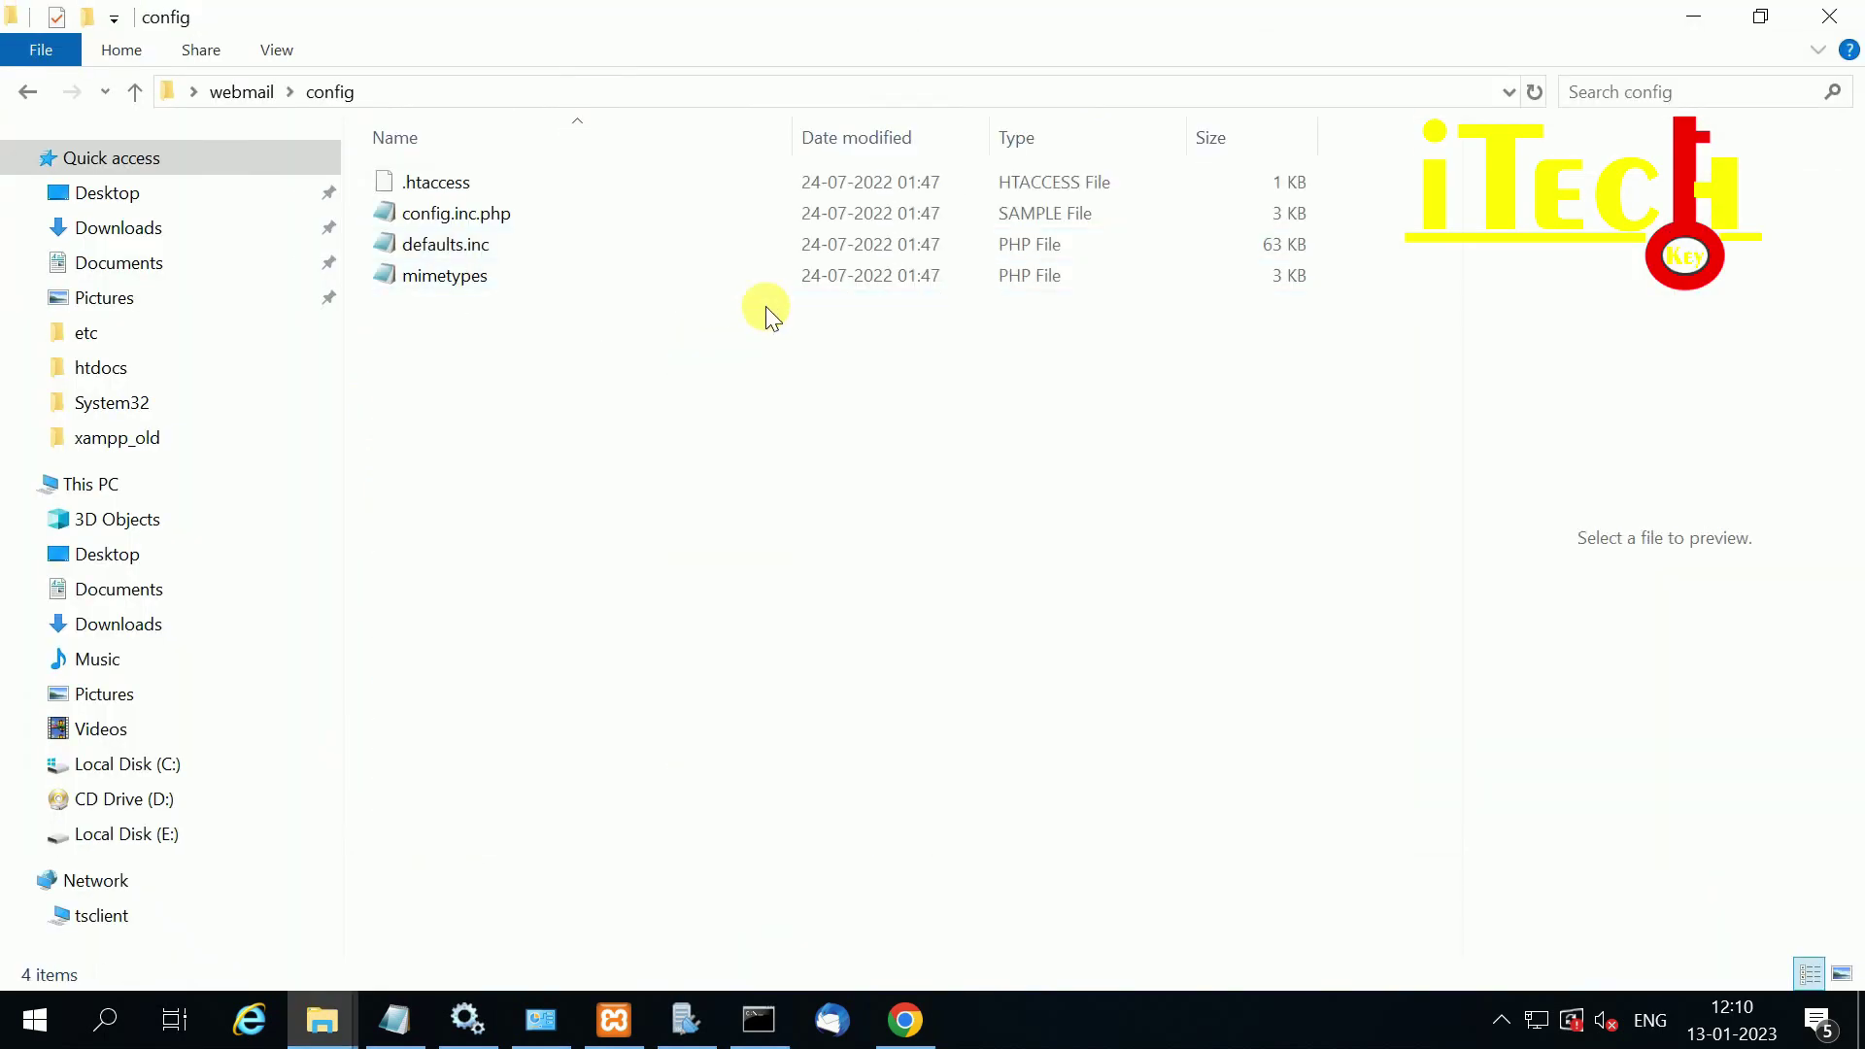
{"action": "left_click", "coordinate": [487, 219]}
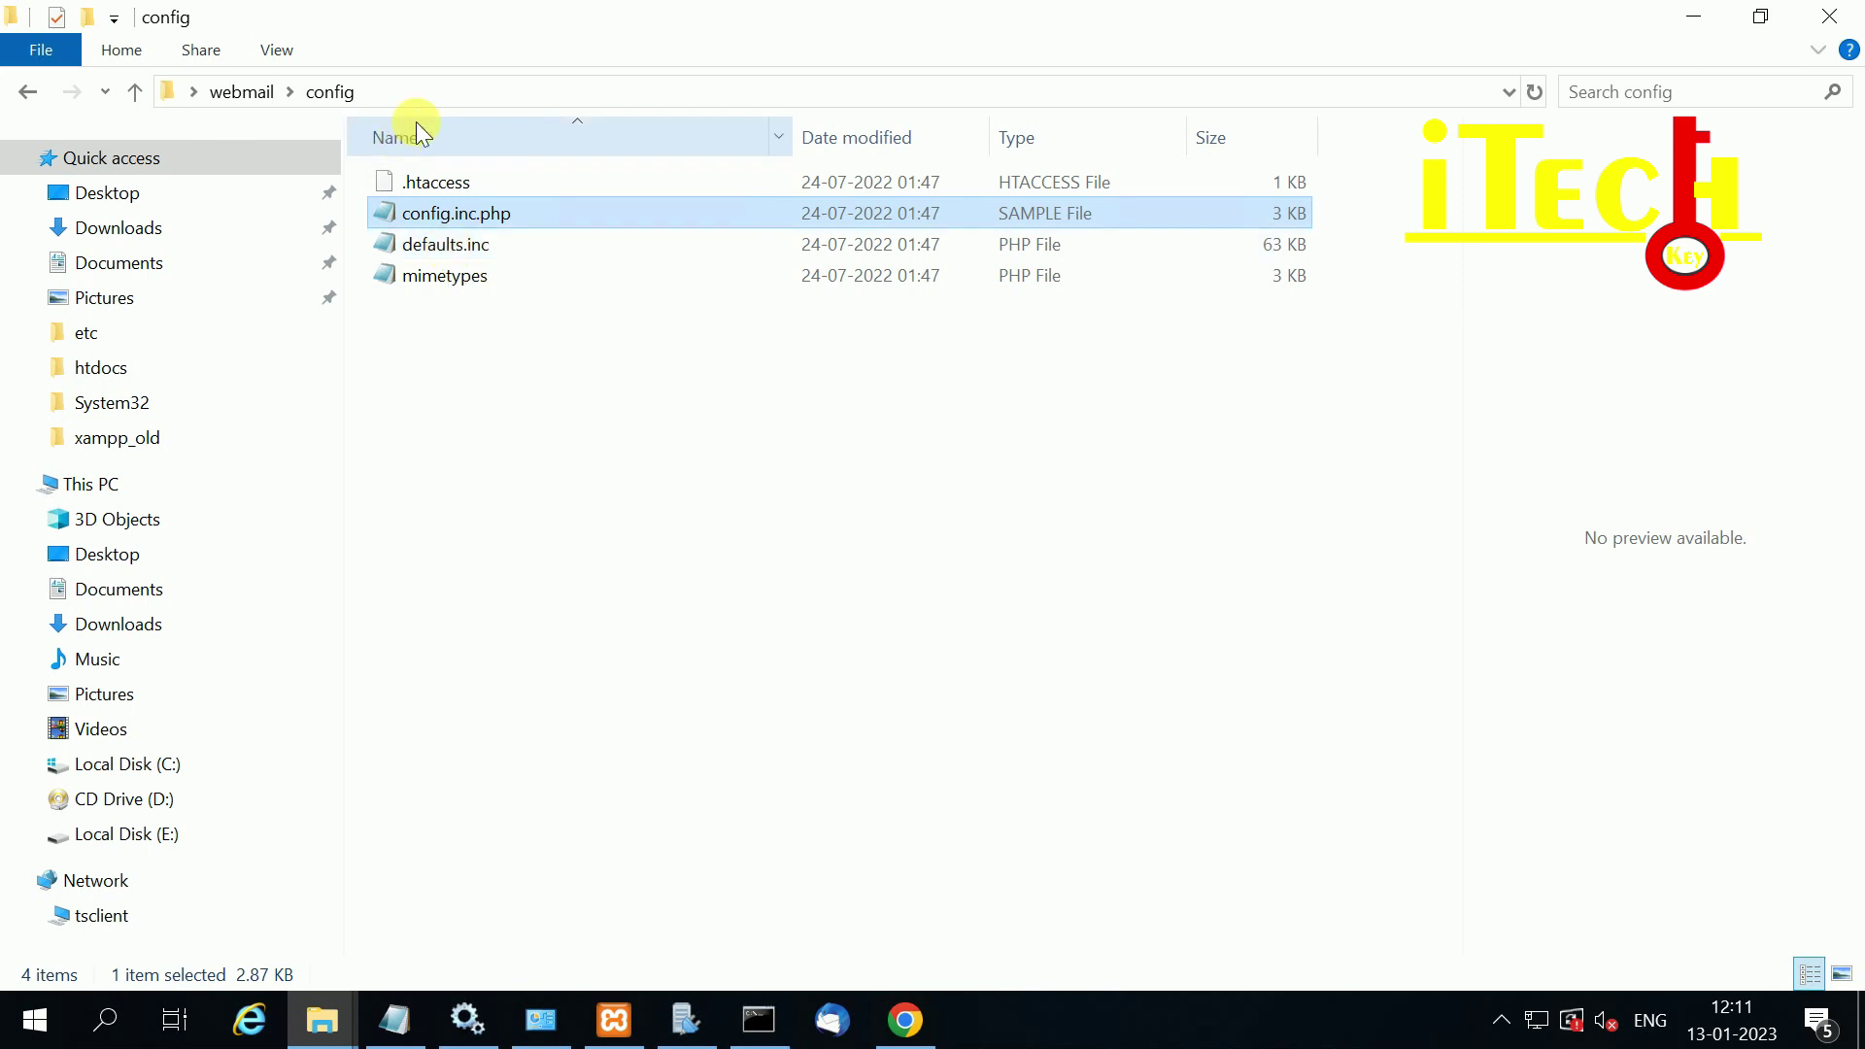
{"action": "left_click", "coordinate": [428, 94]}
{"action": "key", "text": "ctrl+c"}
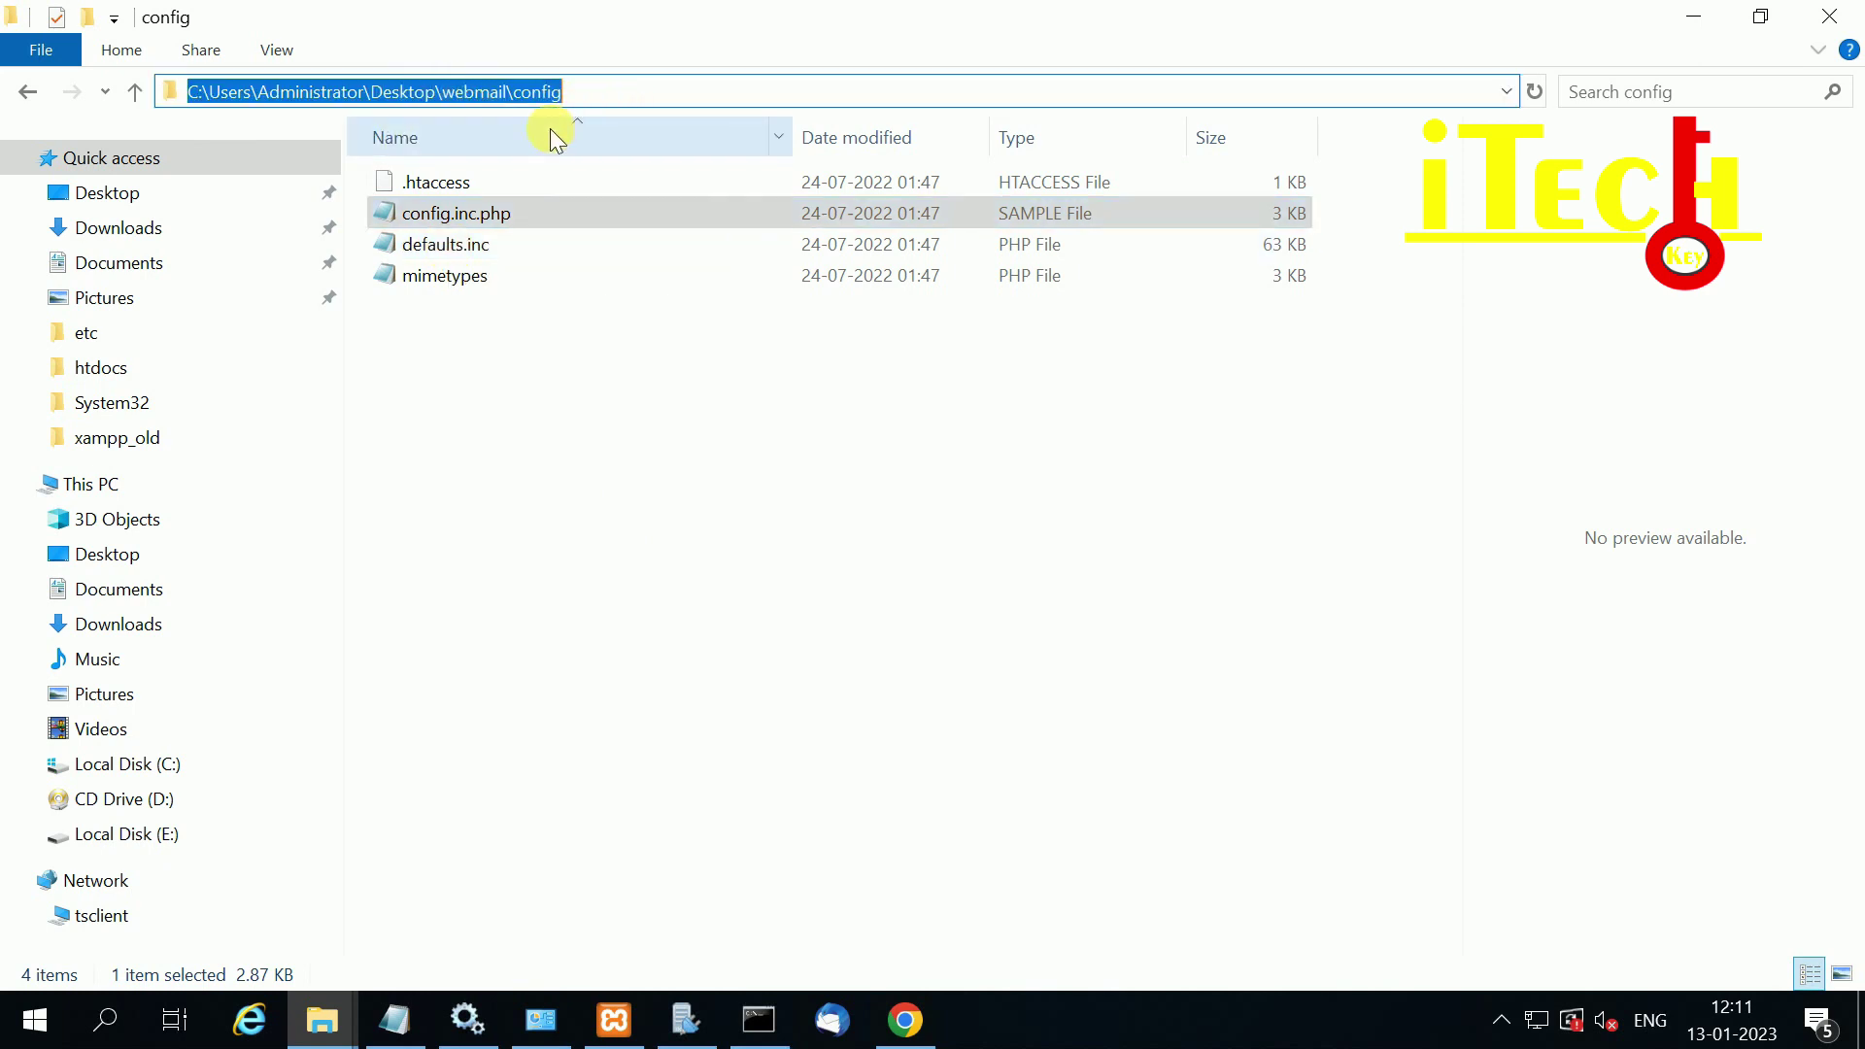
Step: Open Command Prompt through Run with cmd and change into the webmail config folder
{"action": "key", "text": "super+r"}
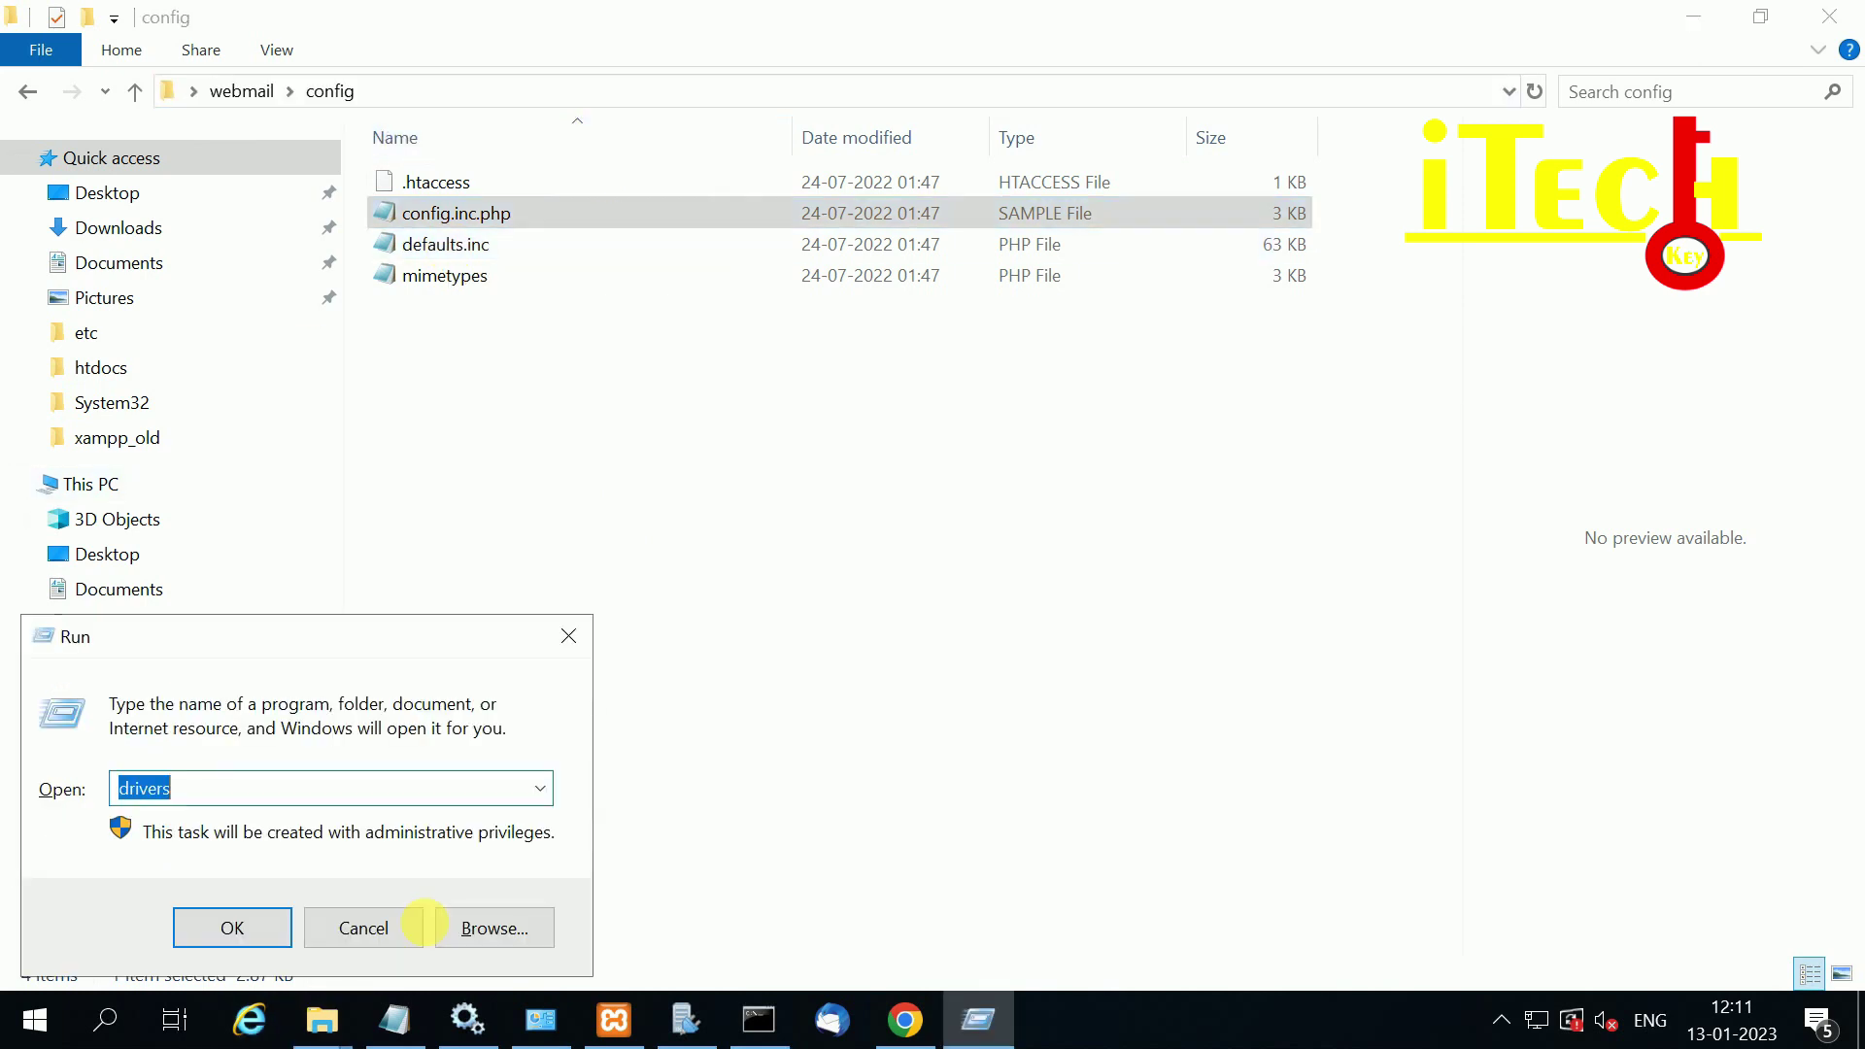
{"action": "type", "text": "cmd"}
{"action": "key", "text": "Return"}
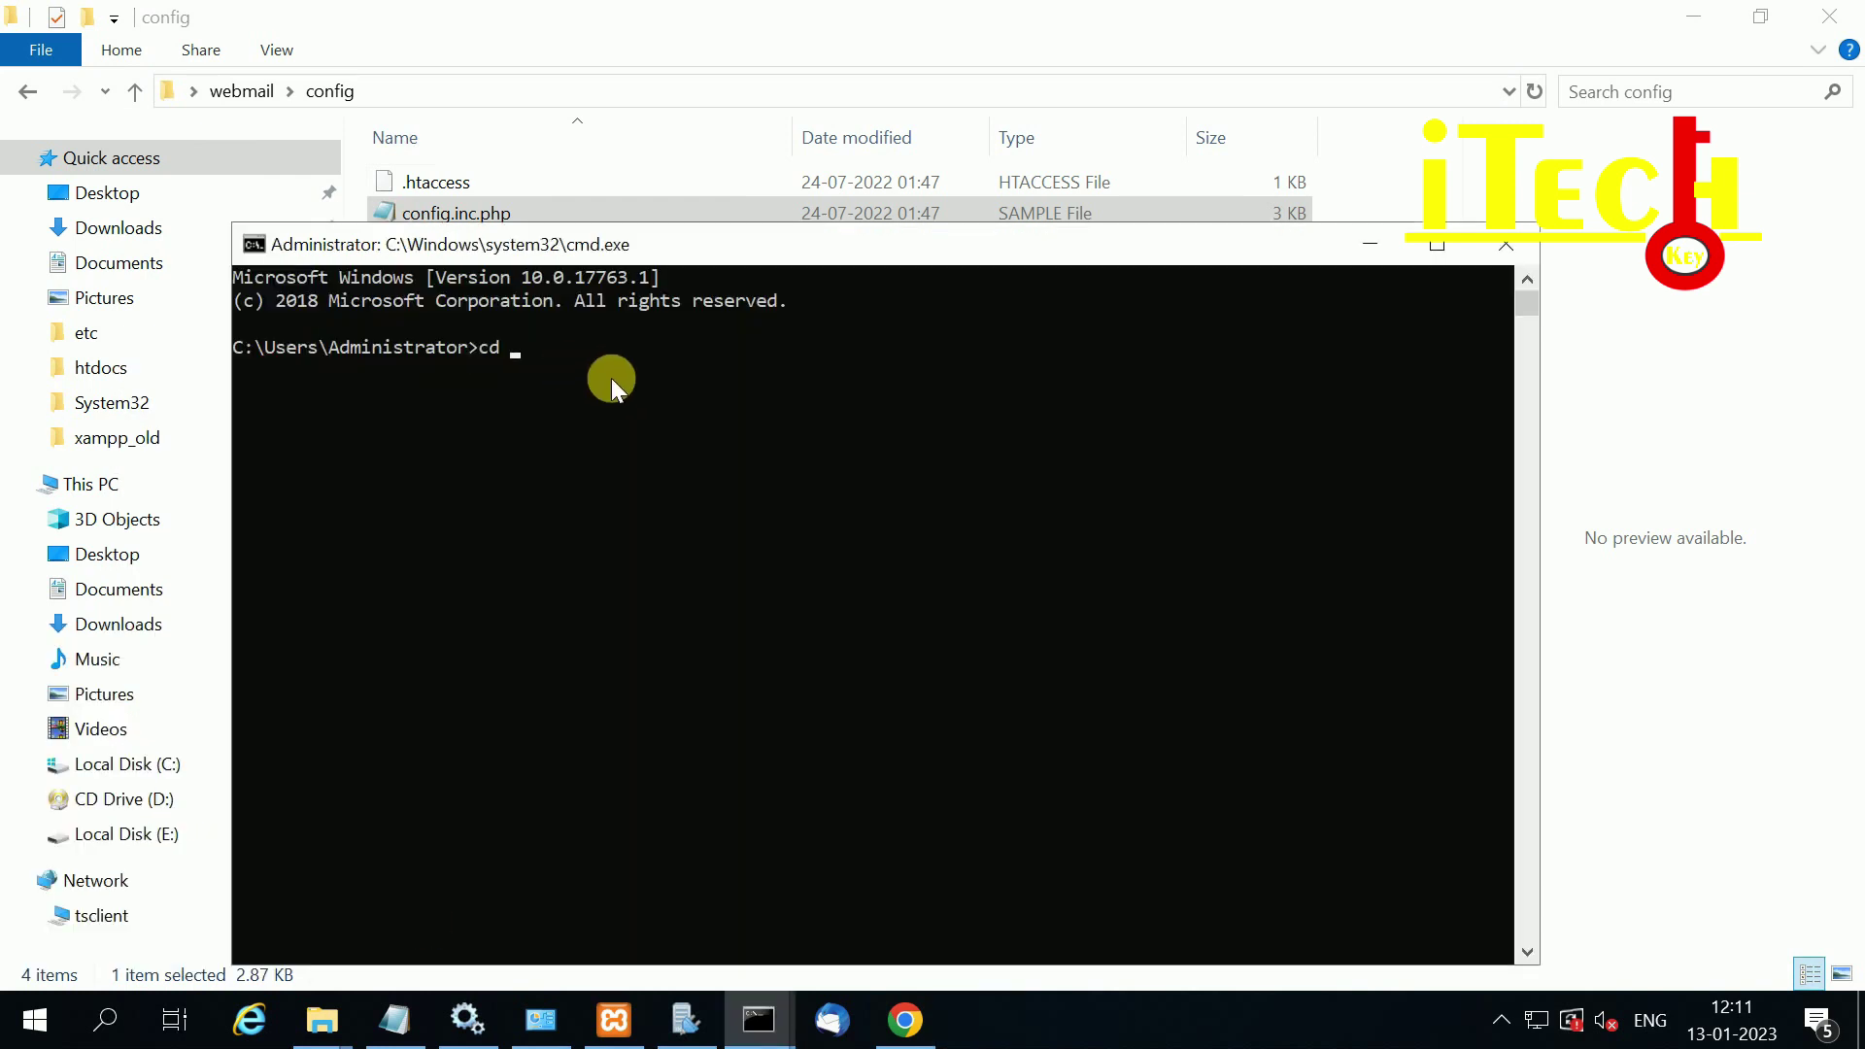
{"action": "key", "text": "ctrl+v"}
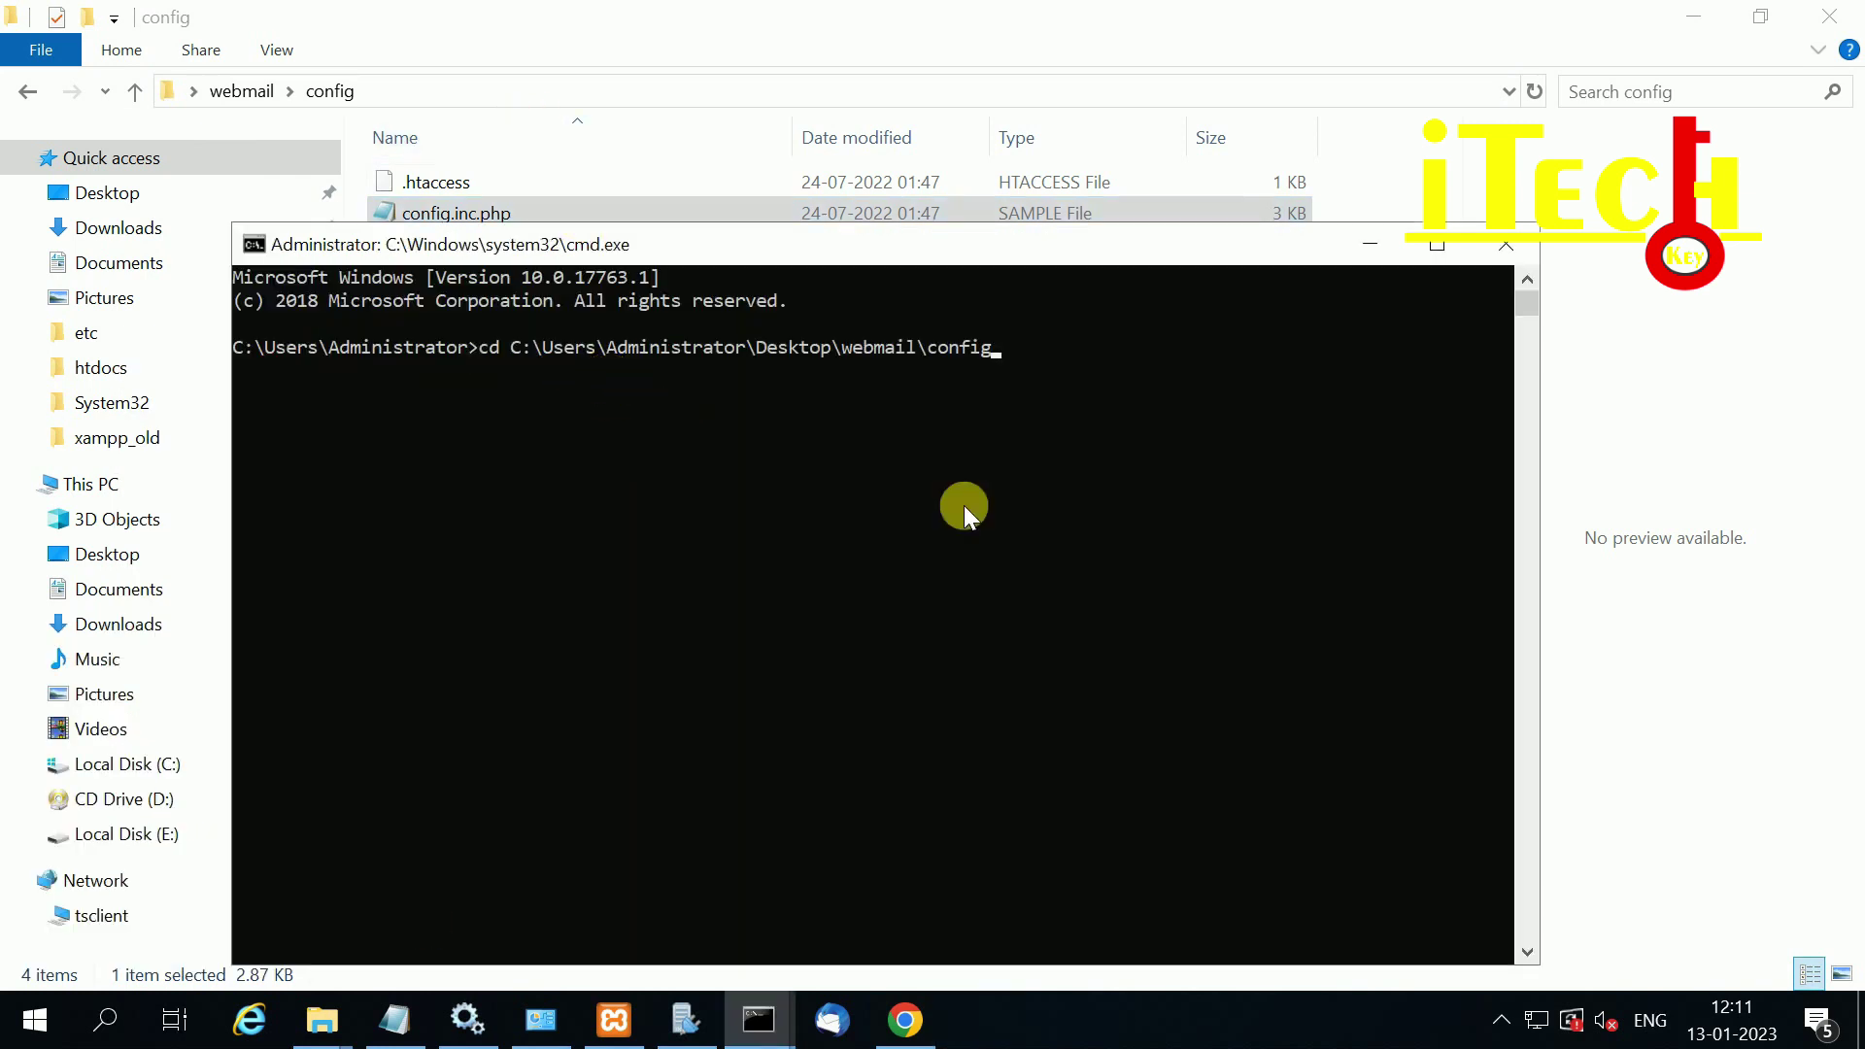
{"action": "key", "text": "Return"}
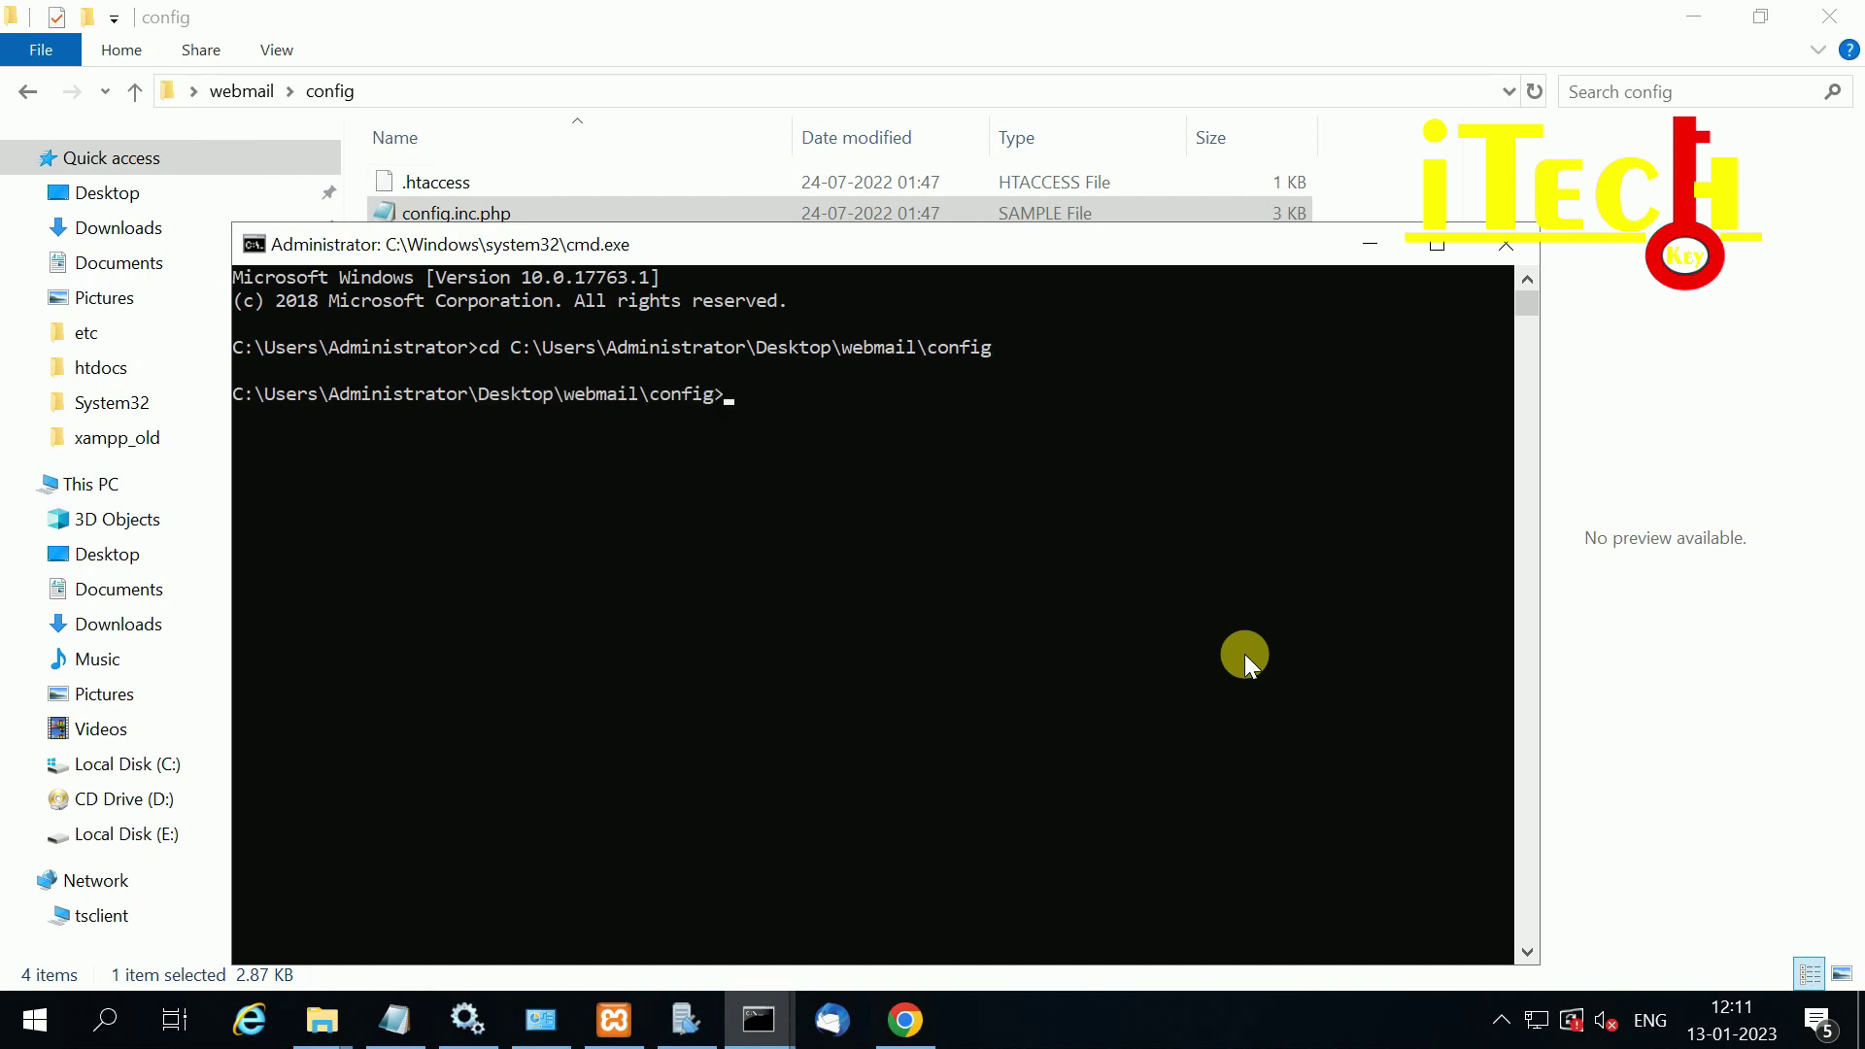
{"action": "left_click", "coordinate": [622, 26]}
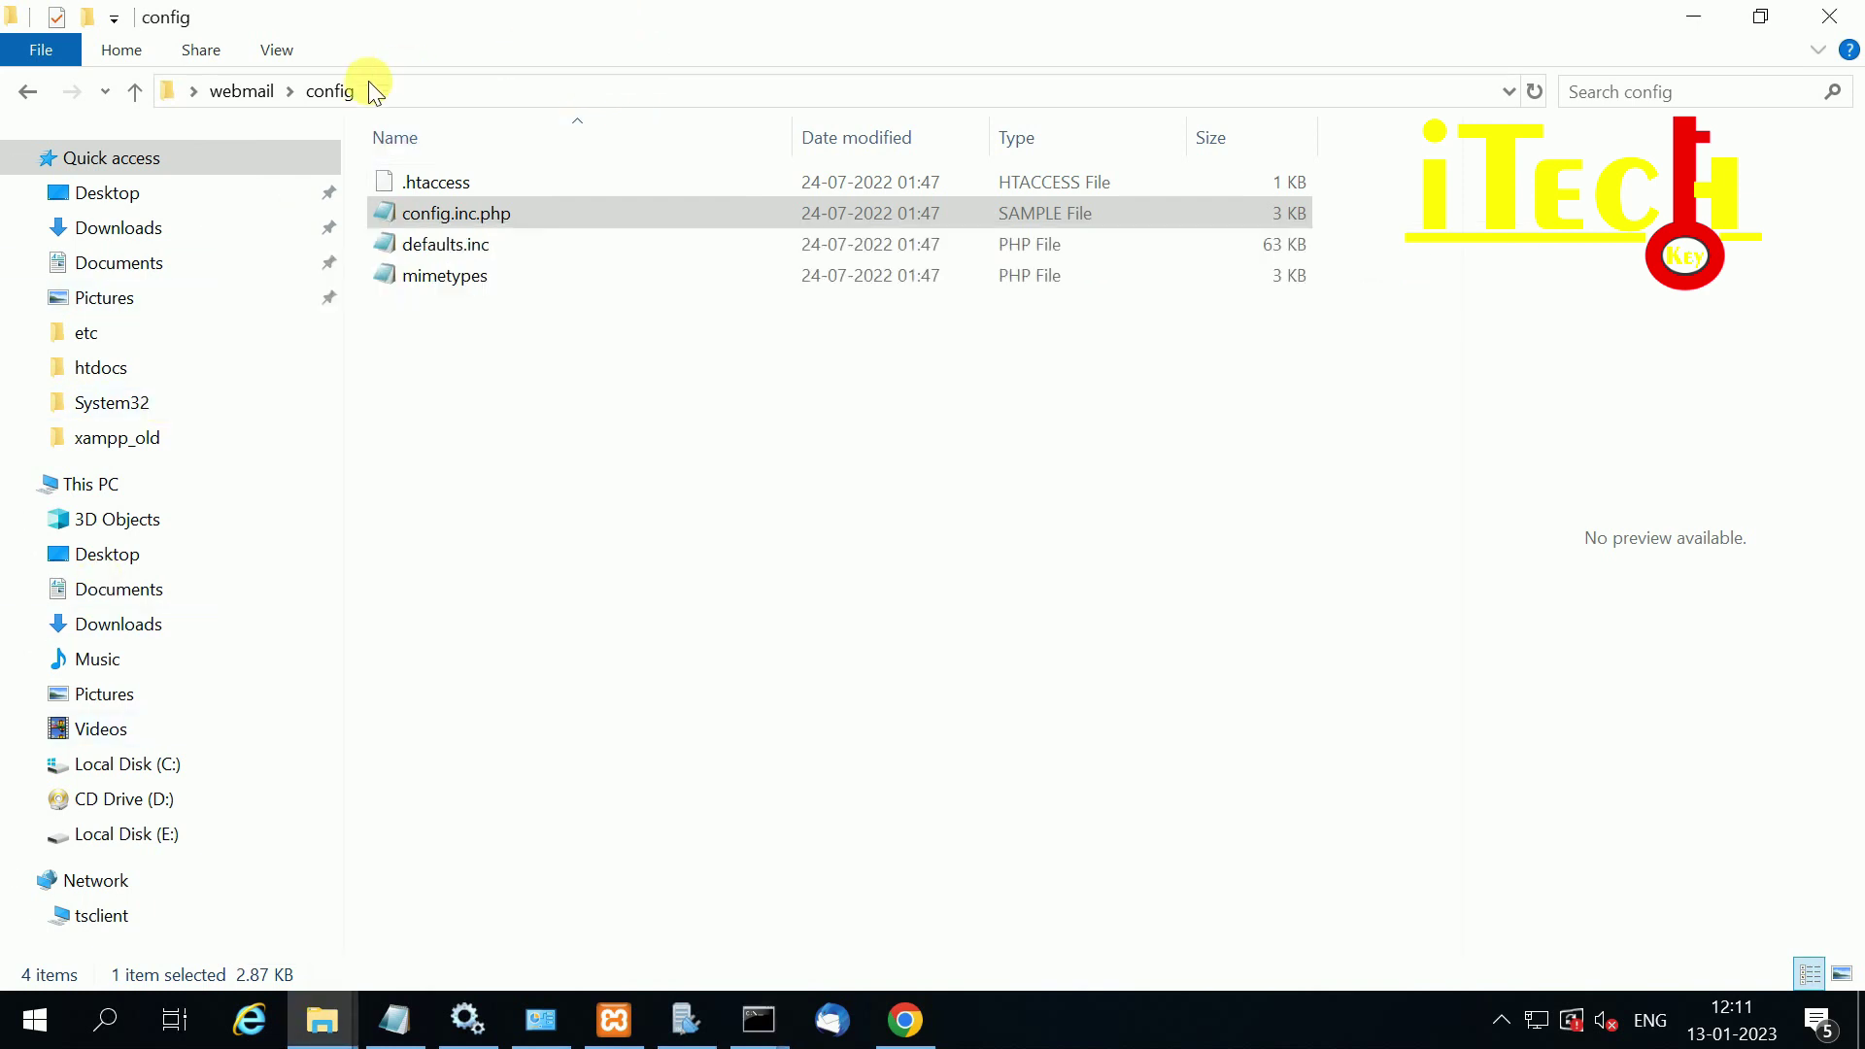
{"action": "left_click", "coordinate": [757, 1018]}
{"action": "left_click", "coordinate": [837, 892]}
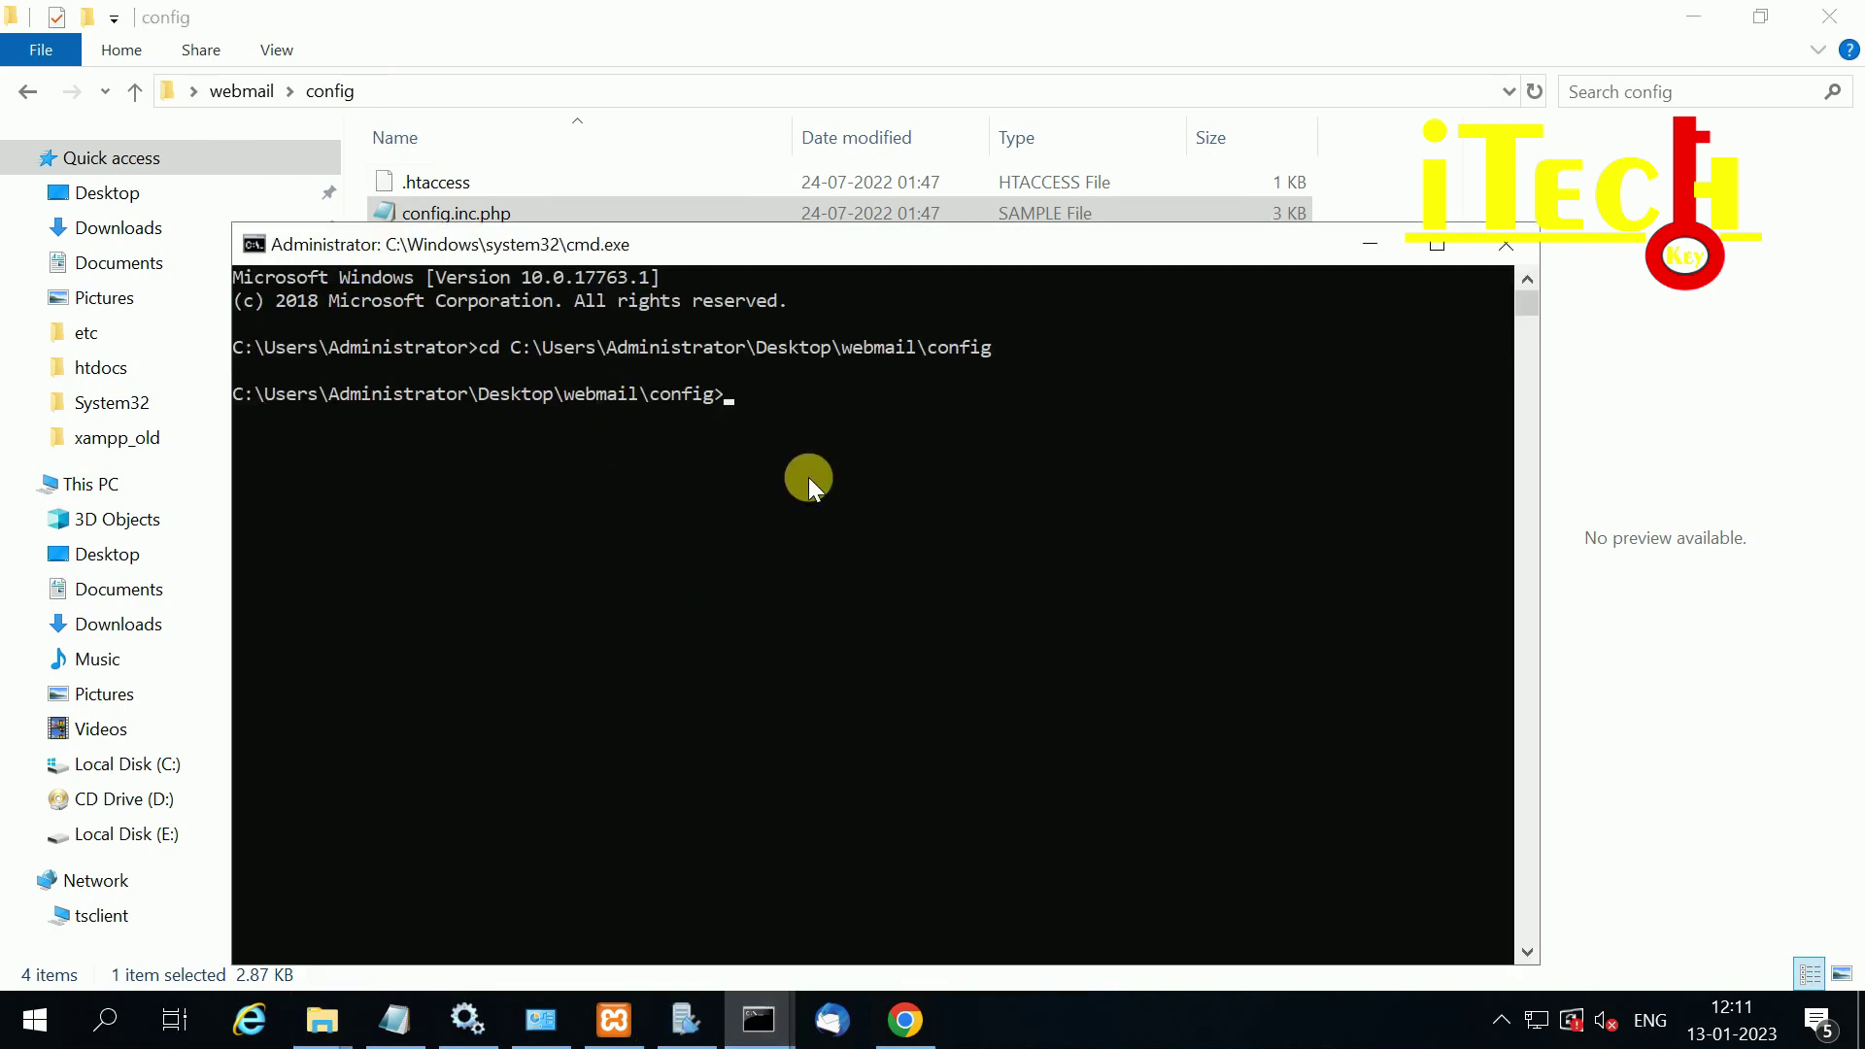
Step: Run 'copy config.inc.php.sample .\config.inc.php' to create the config file
{"action": "type", "text": "copy"}
{"action": "type", "text": "conf"}
{"action": "key", "text": "Tab"}
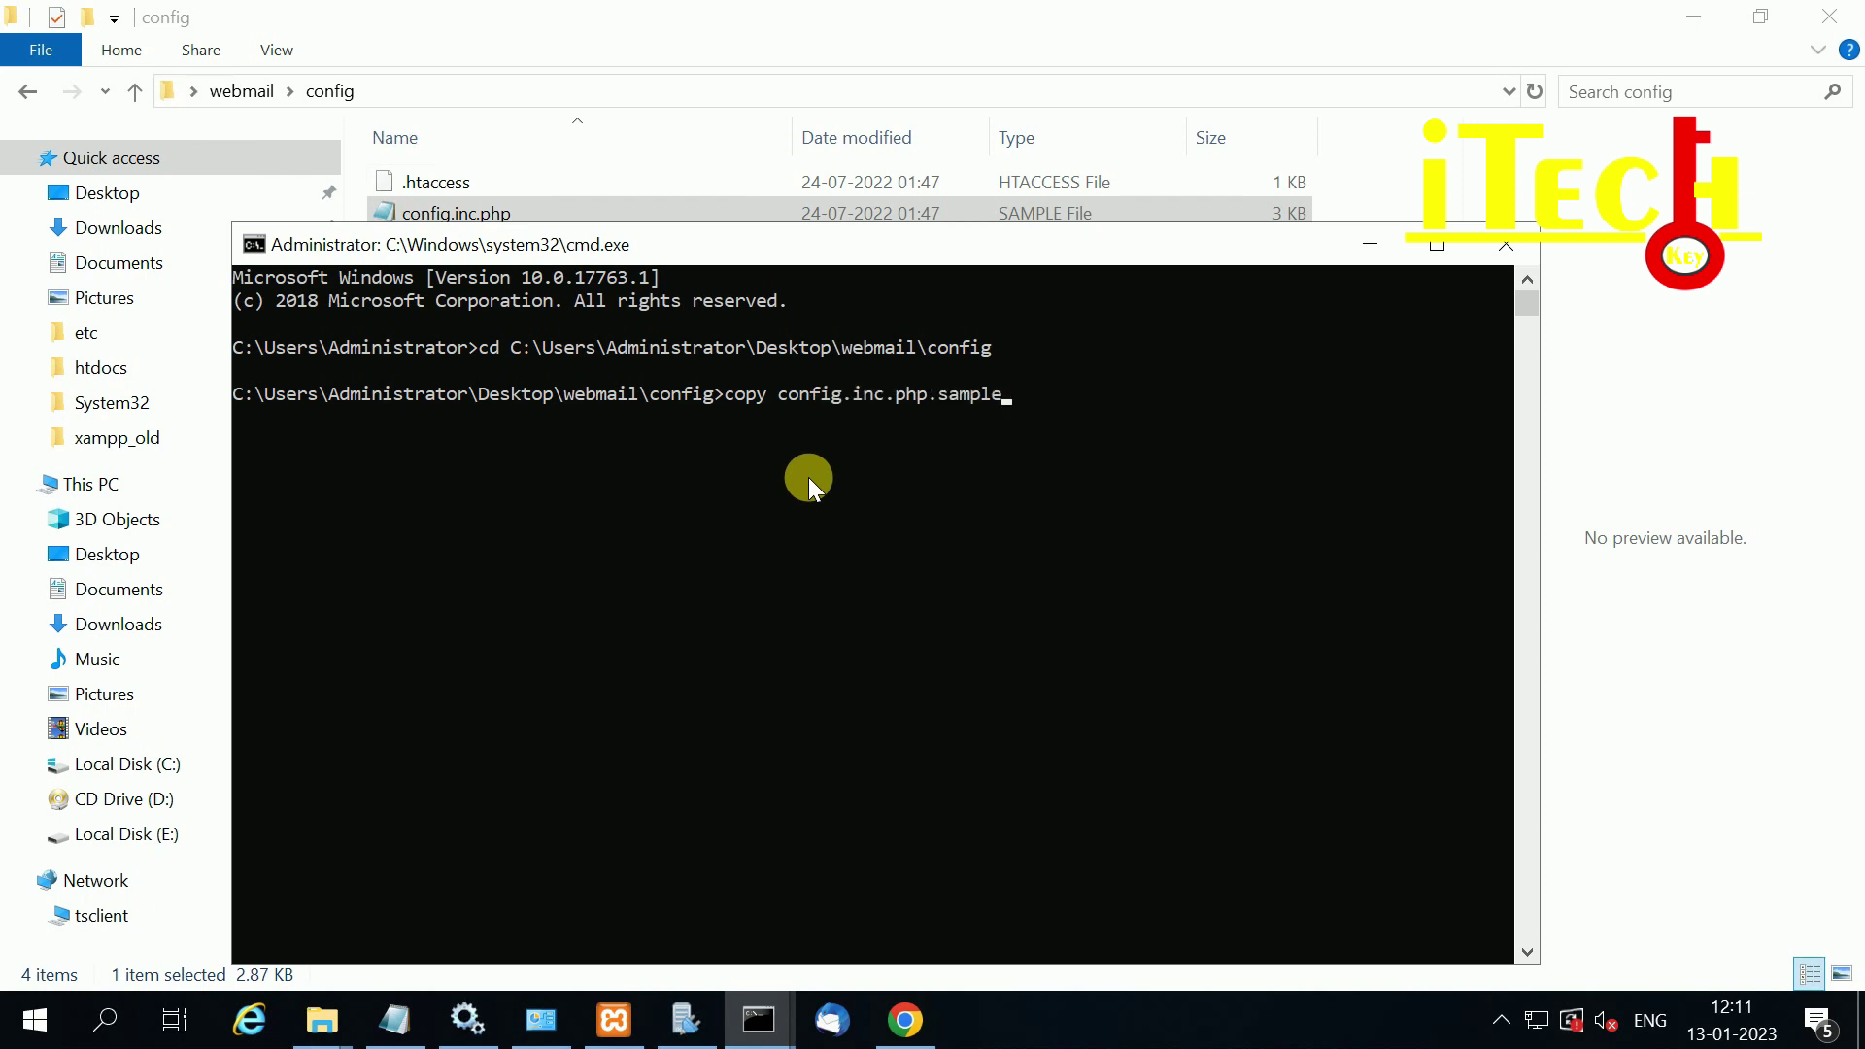
{"action": "type", "text": ".\\conf"}
{"action": "key", "text": "Tab"}
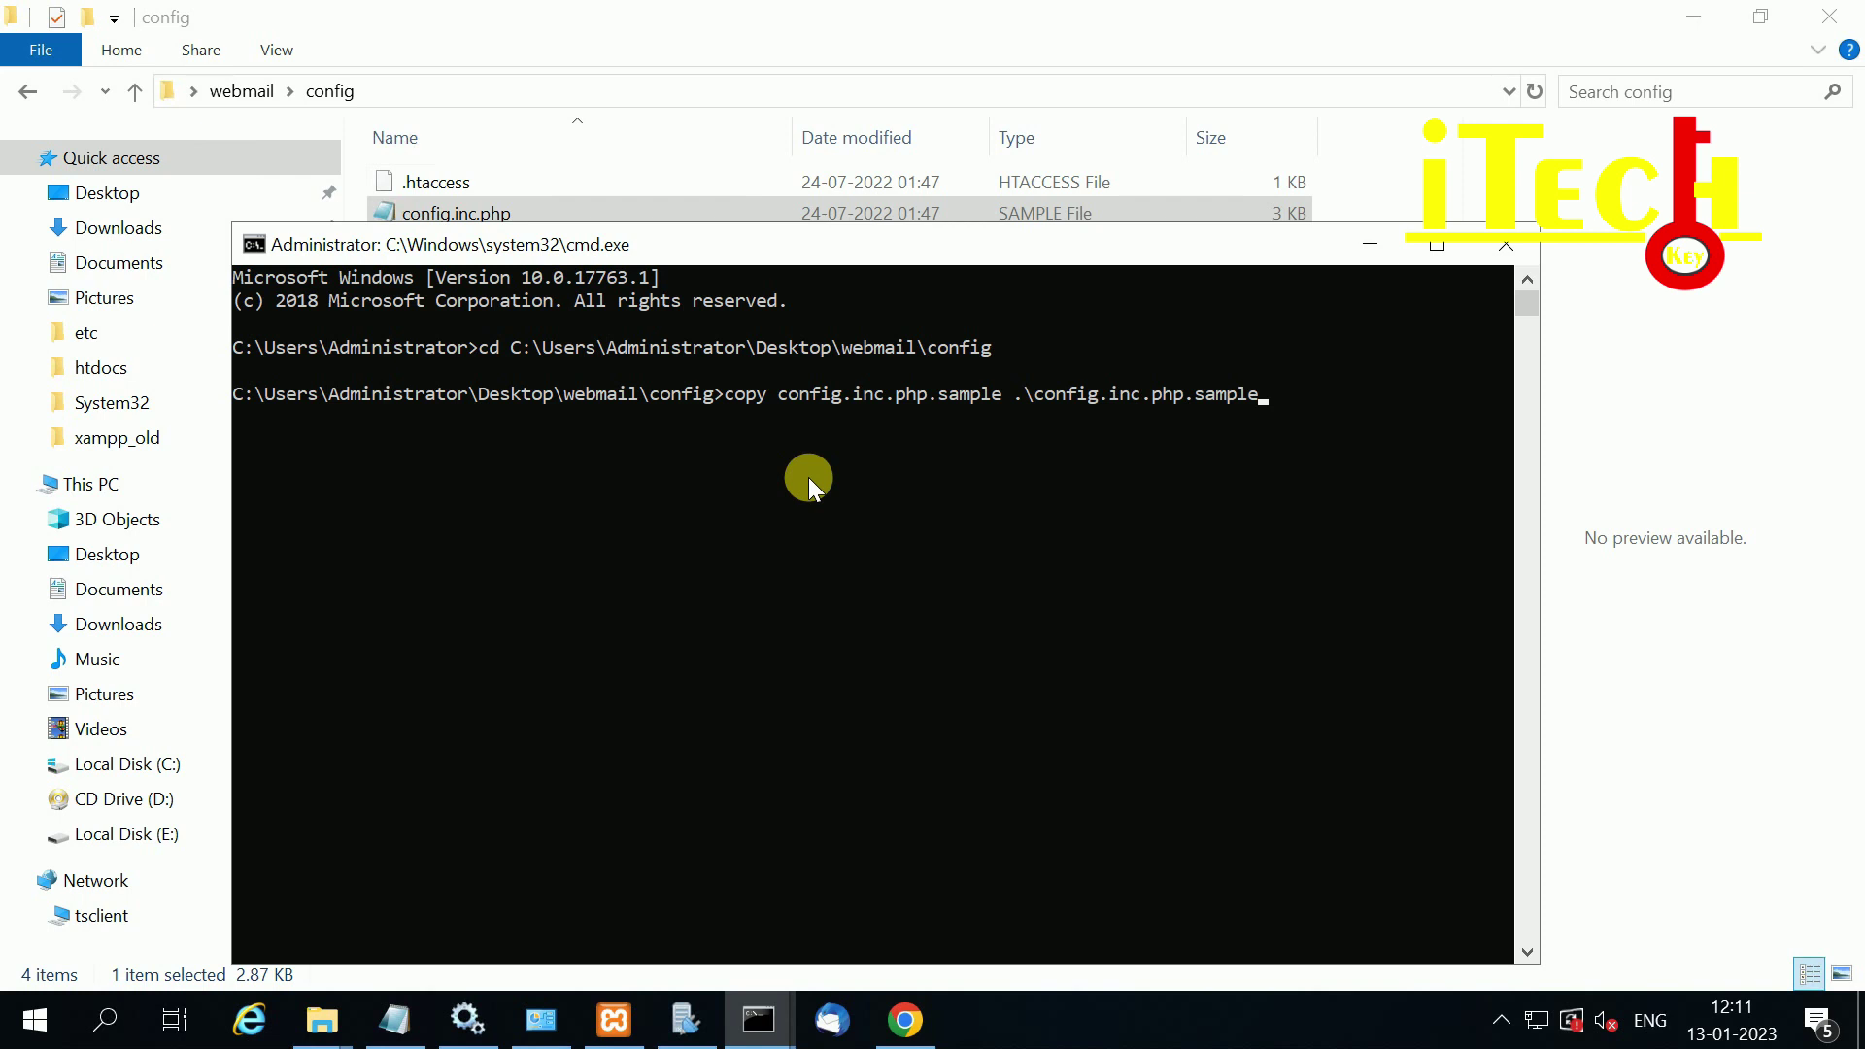
{"action": "key", "text": "BackSpace"}
{"action": "key", "text": "BackSpace"}
{"action": "key", "text": "BackSpace"}
{"action": "key", "text": "Return"}
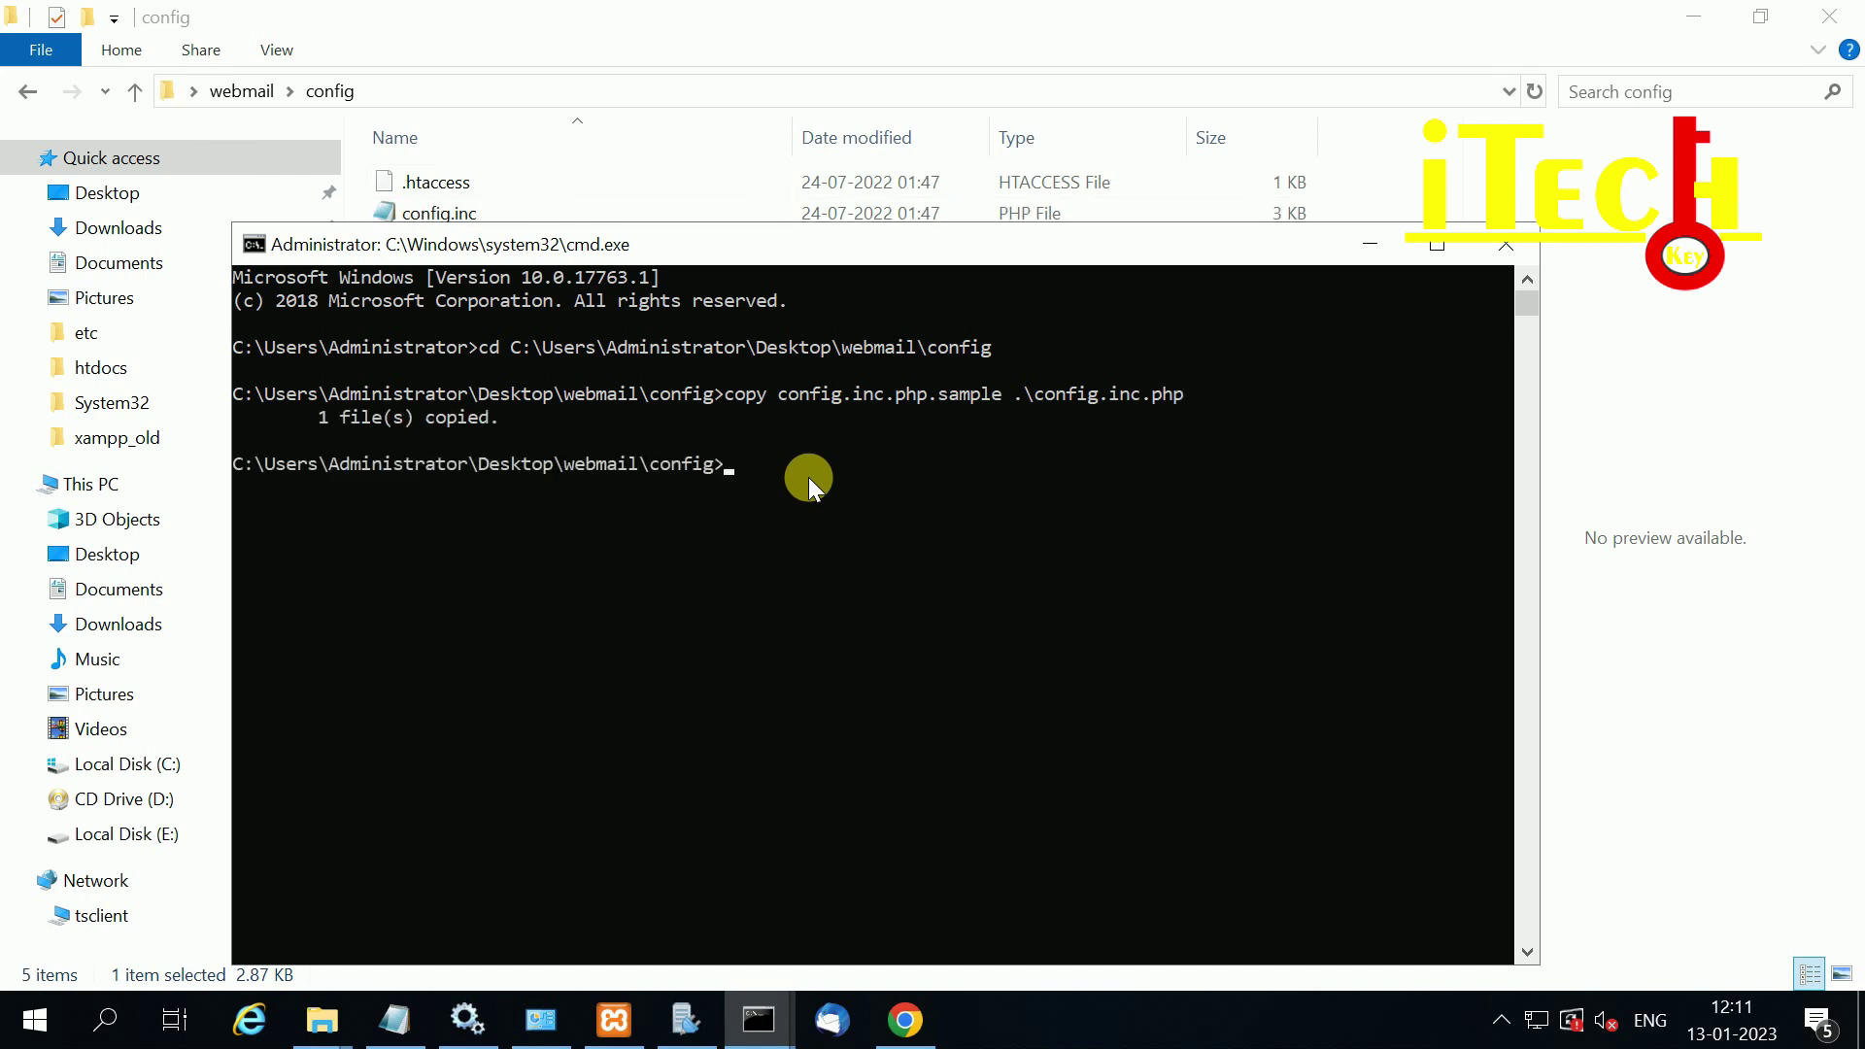
Step: Check the new config.inc.php in Explorer, delete the leftover sample file, and go back up to webmail
{"action": "left_click", "coordinate": [1670, 340]}
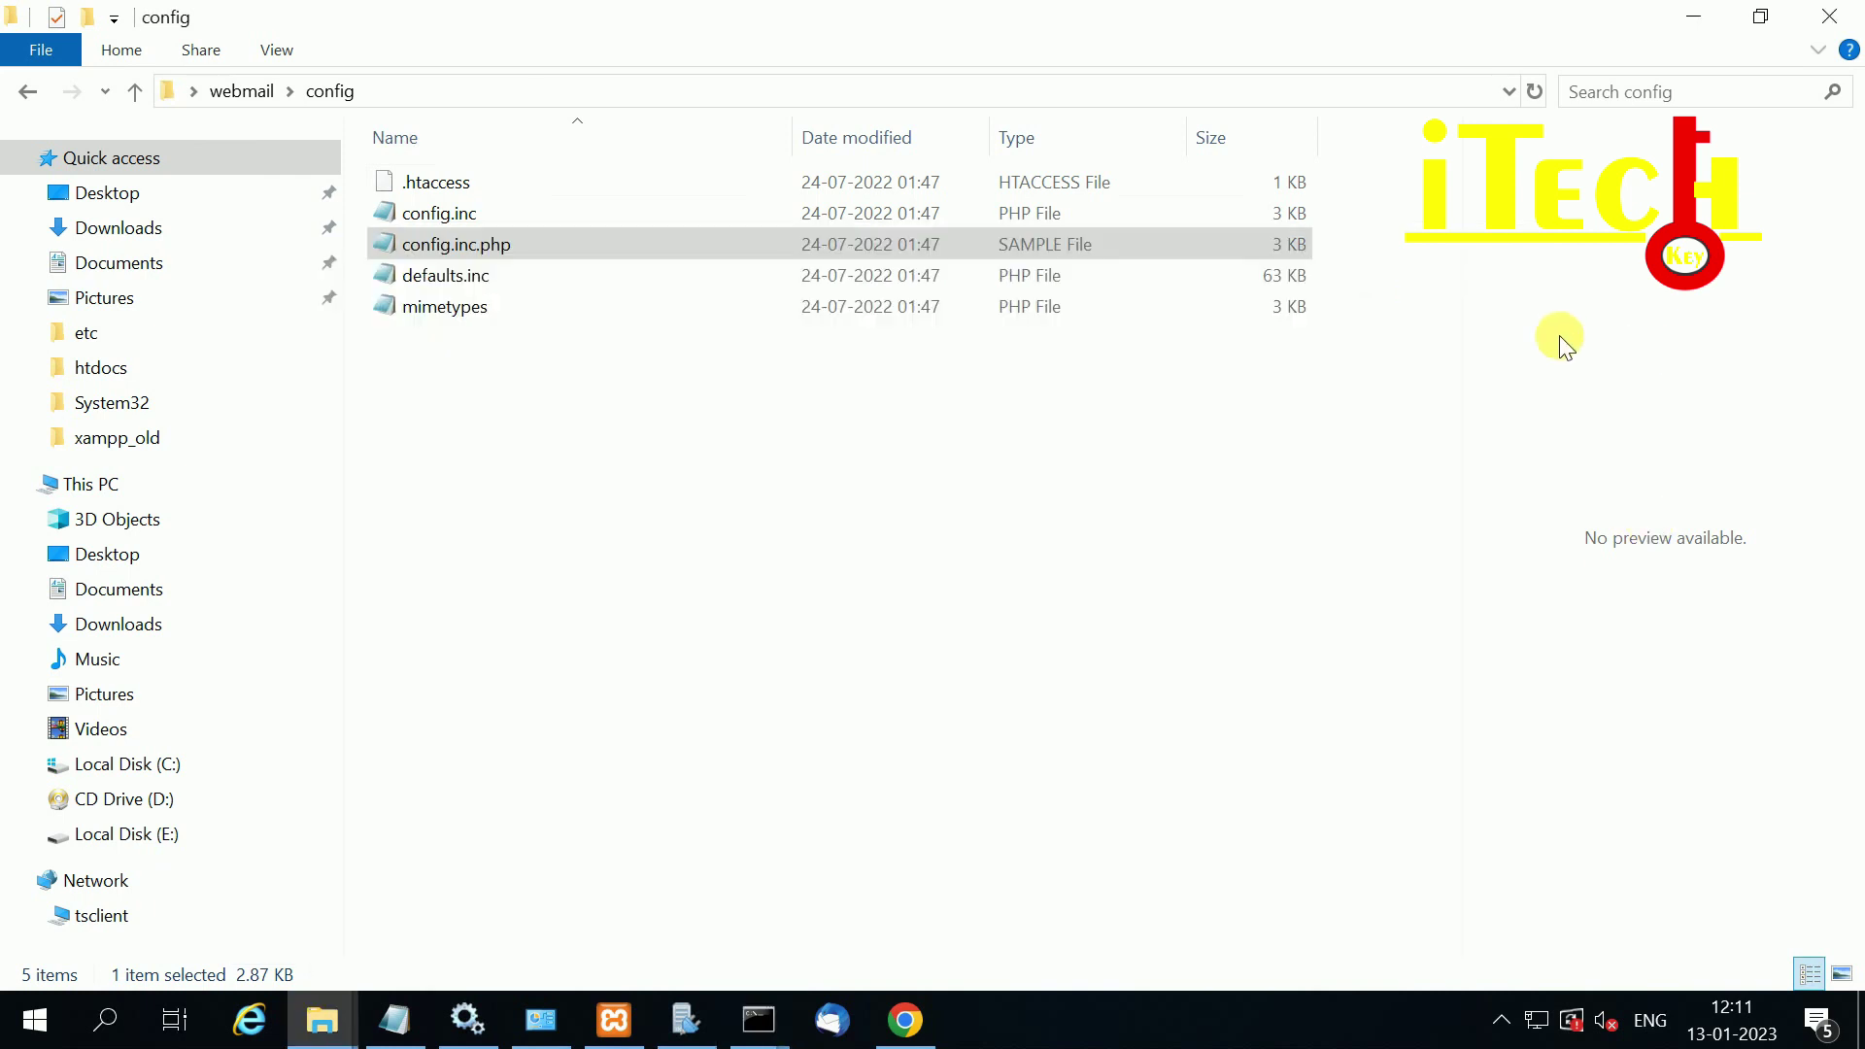
{"action": "left_click", "coordinate": [446, 217]}
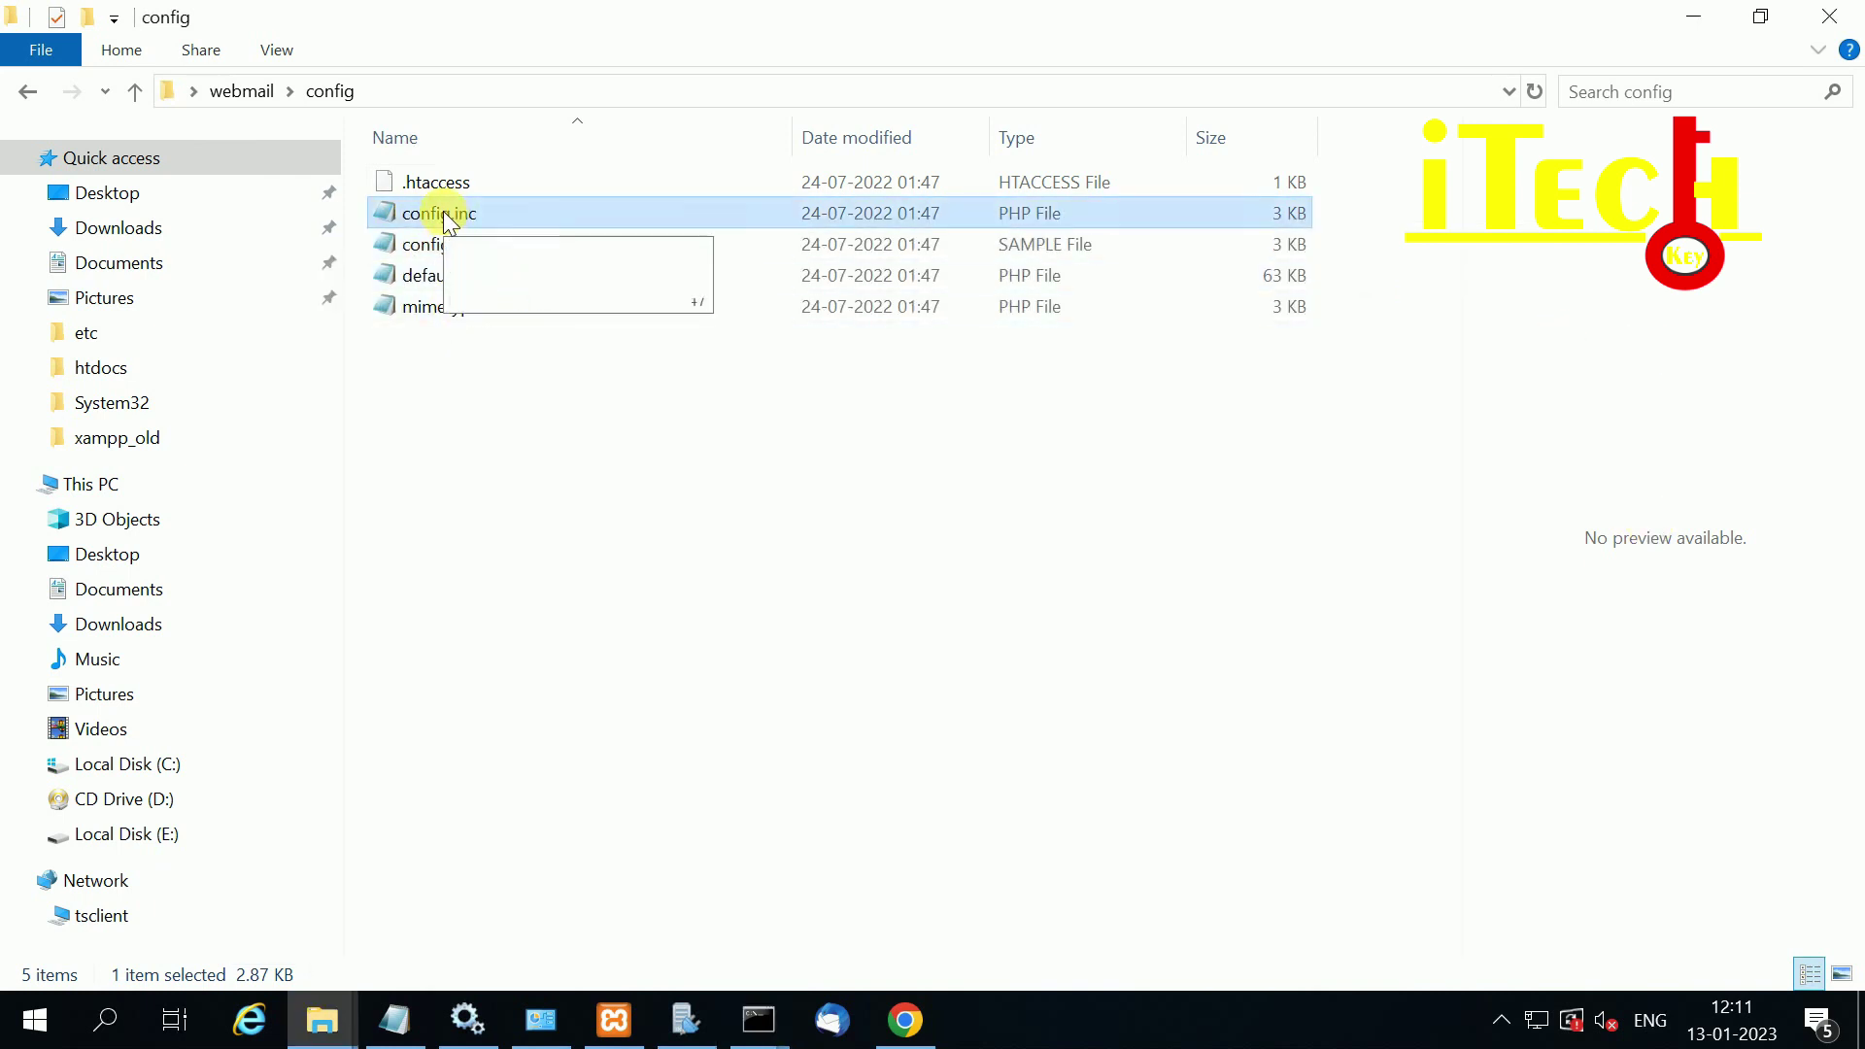
{"action": "left_click", "coordinate": [428, 251]}
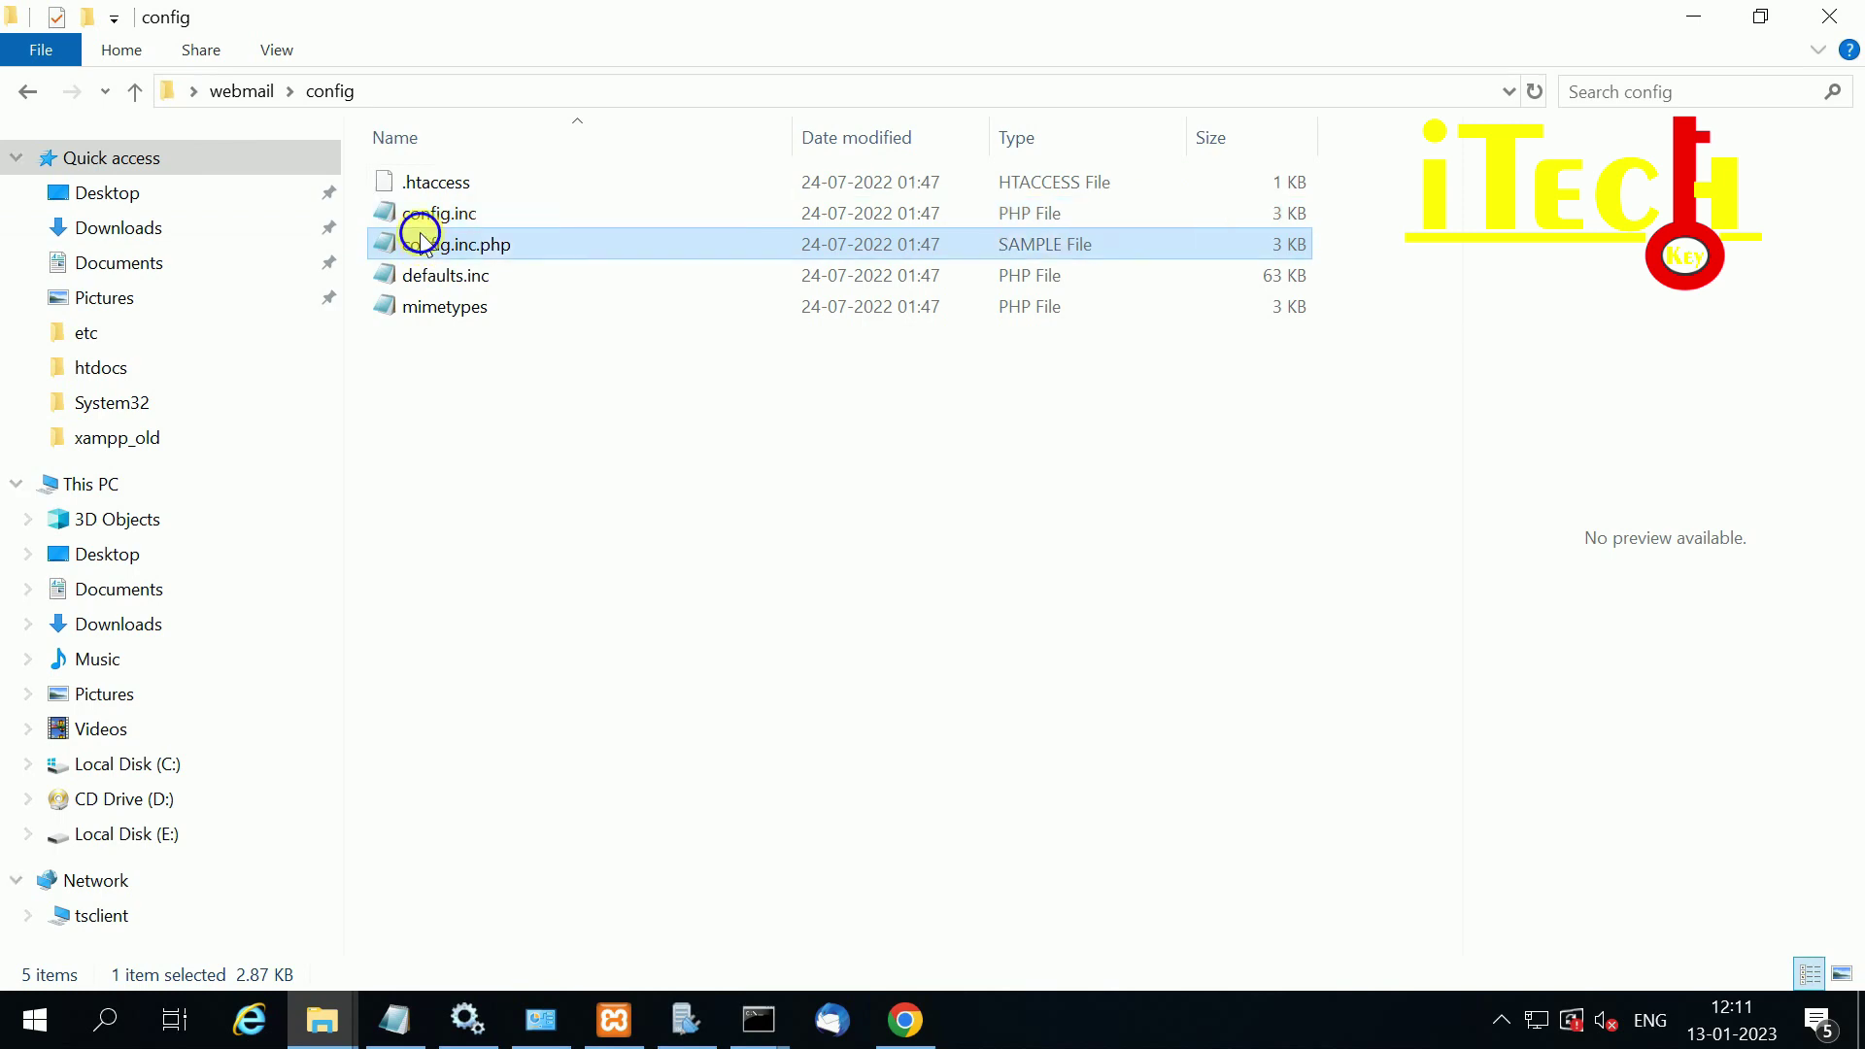
{"action": "right_click", "coordinate": [417, 248]}
{"action": "key", "text": "Escape"}
{"action": "key", "text": "Delete"}
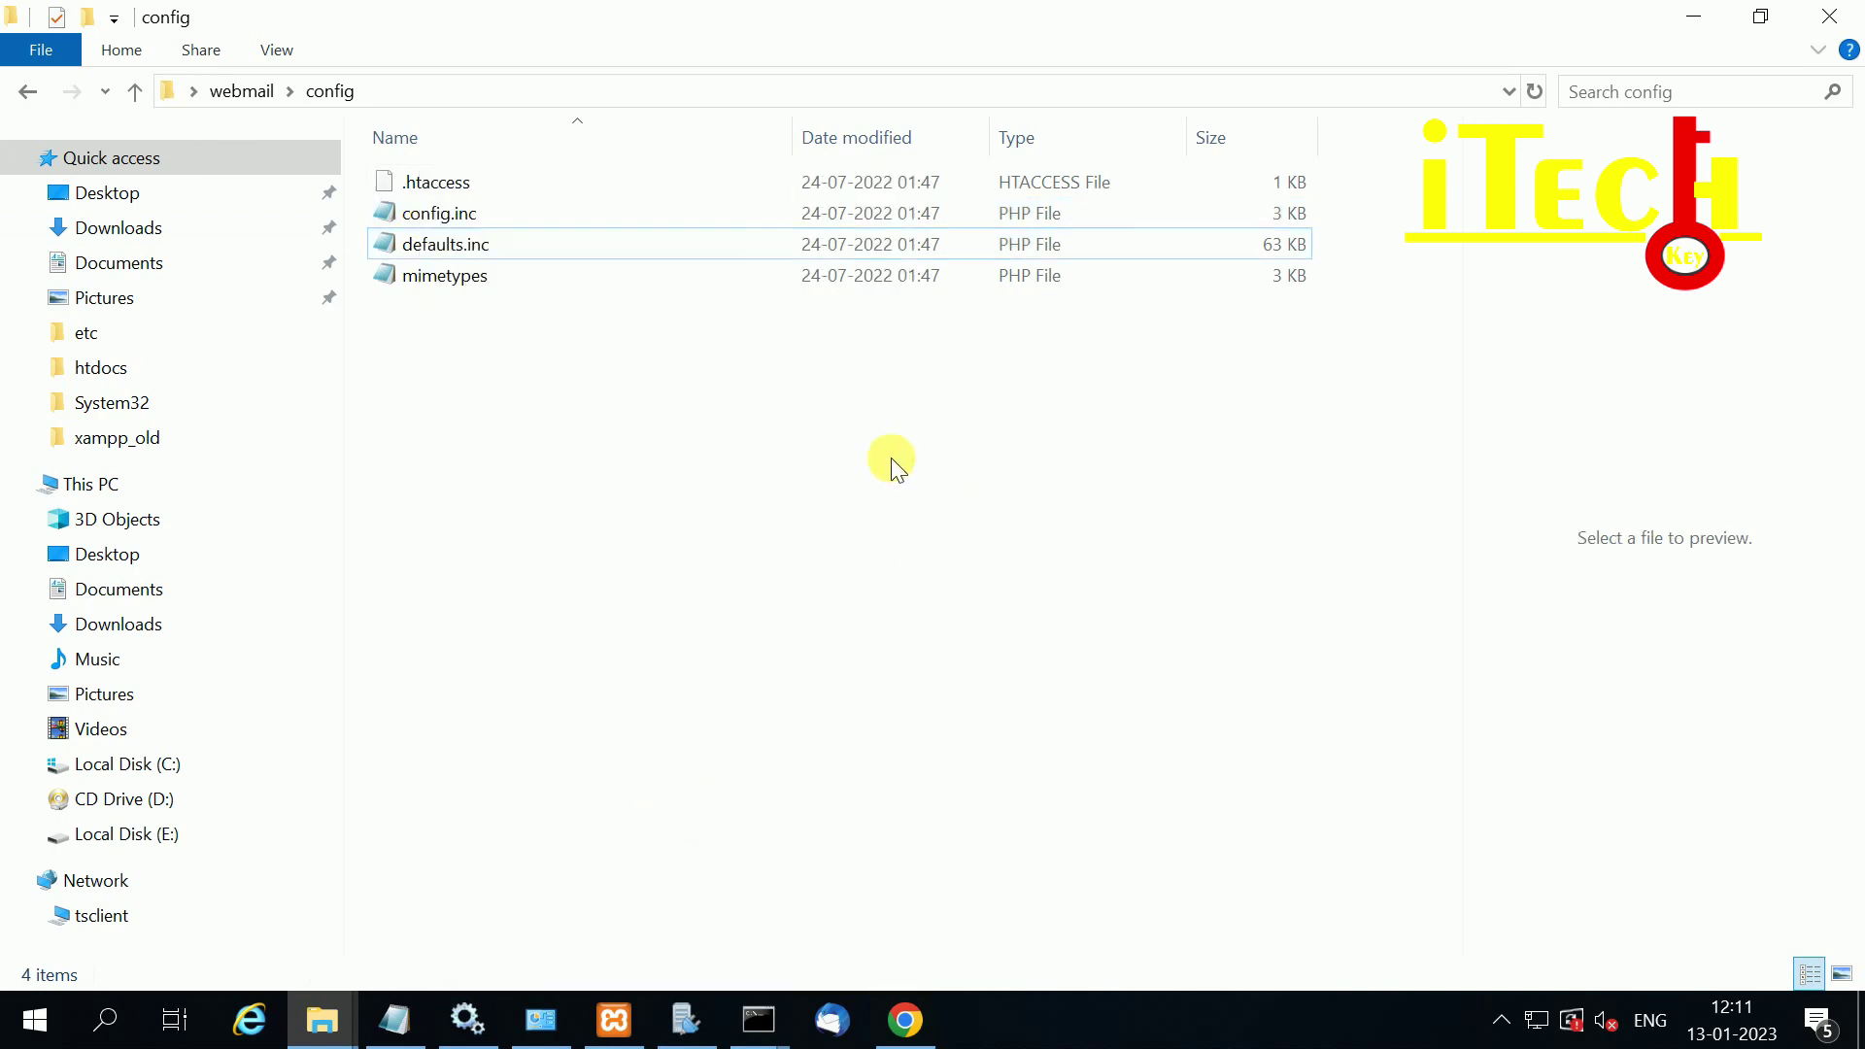
{"action": "left_click", "coordinate": [25, 97]}
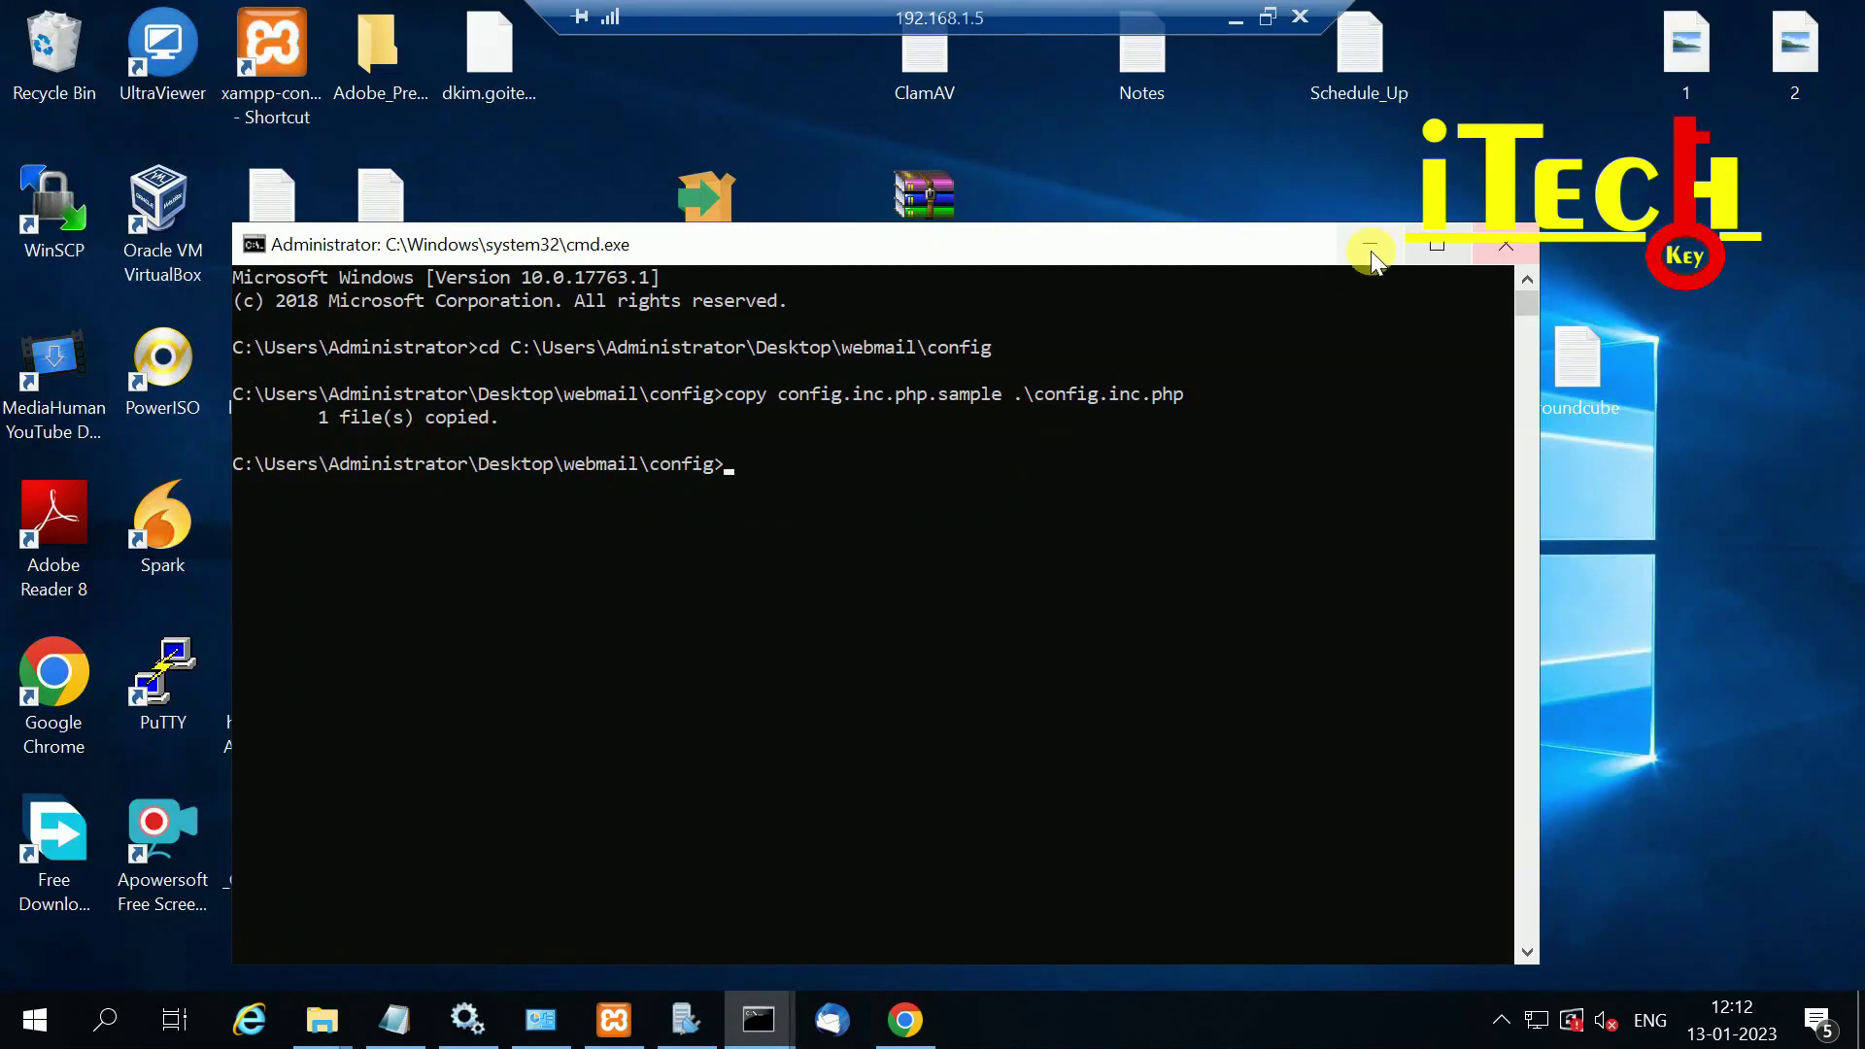
Step: Paste the webmail folder from the desktop into C:\xampp\htdocs
{"action": "left_click", "coordinate": [1369, 244]}
{"action": "left_click", "coordinate": [379, 374]}
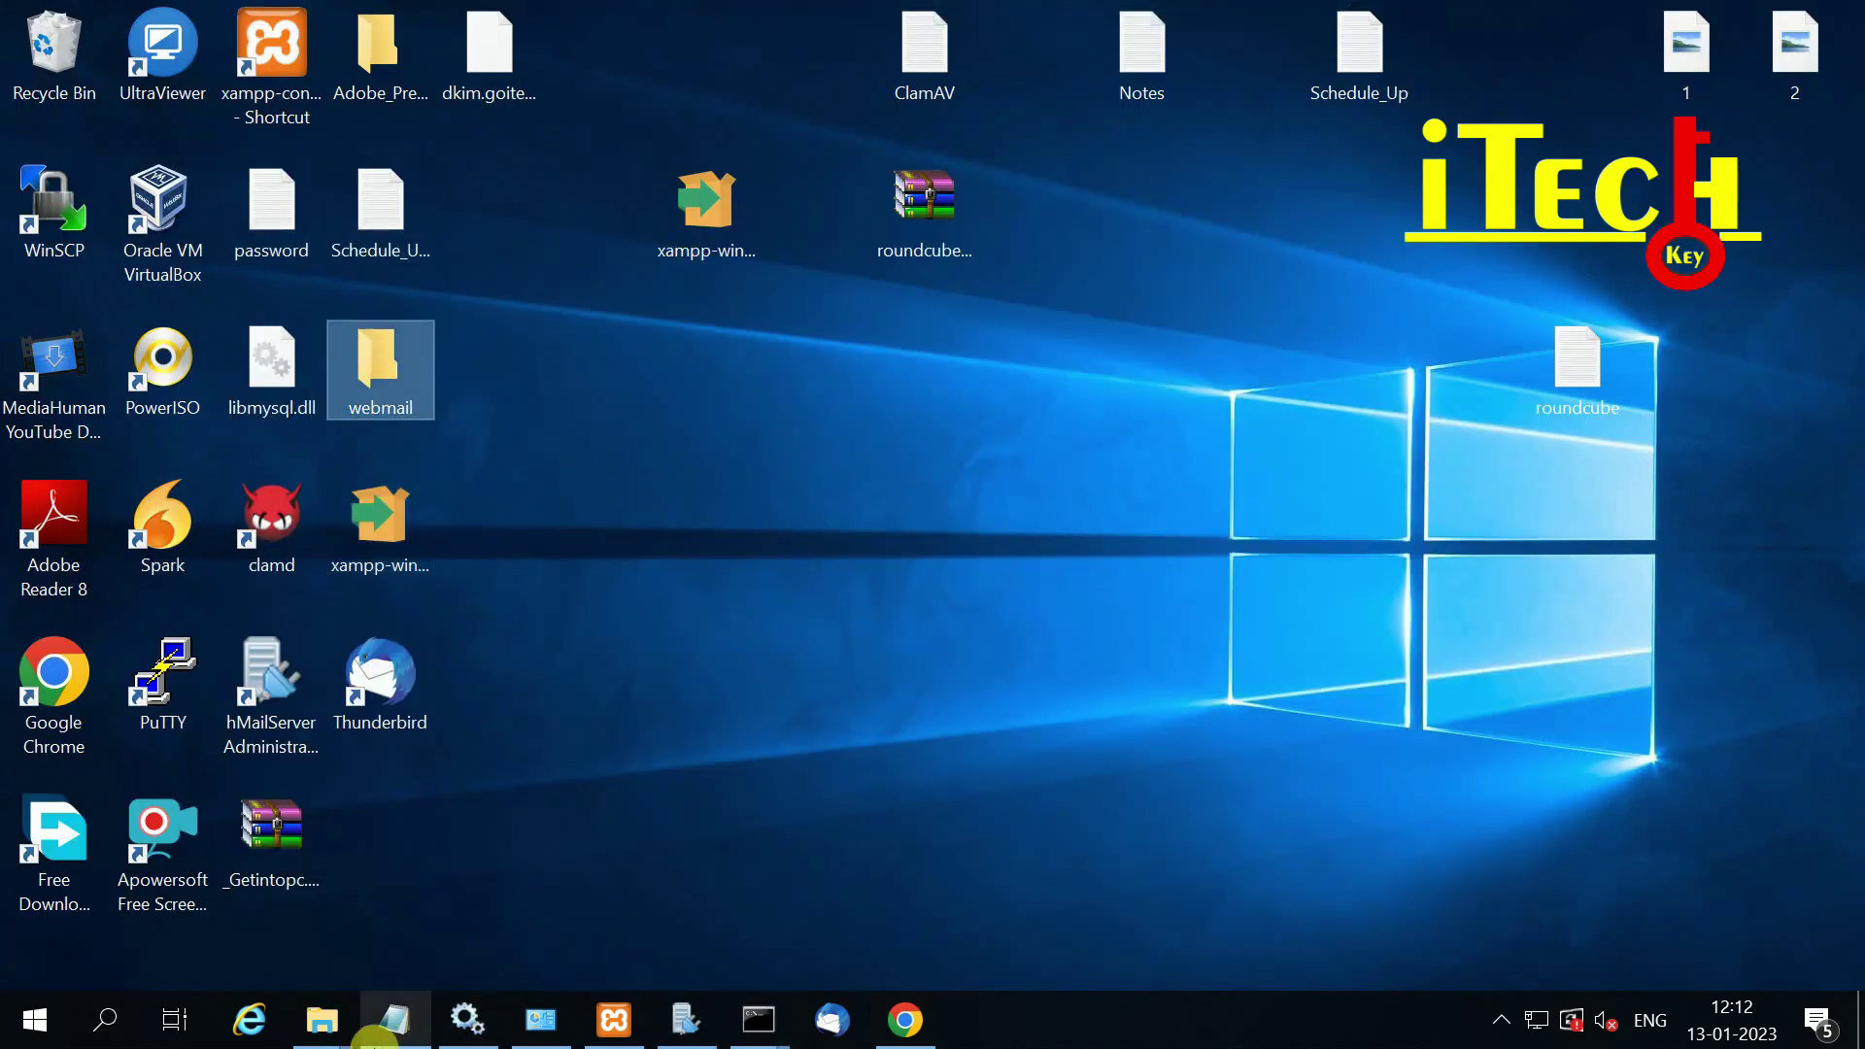
{"action": "left_click", "coordinate": [312, 1005]}
{"action": "left_click", "coordinate": [298, 985]}
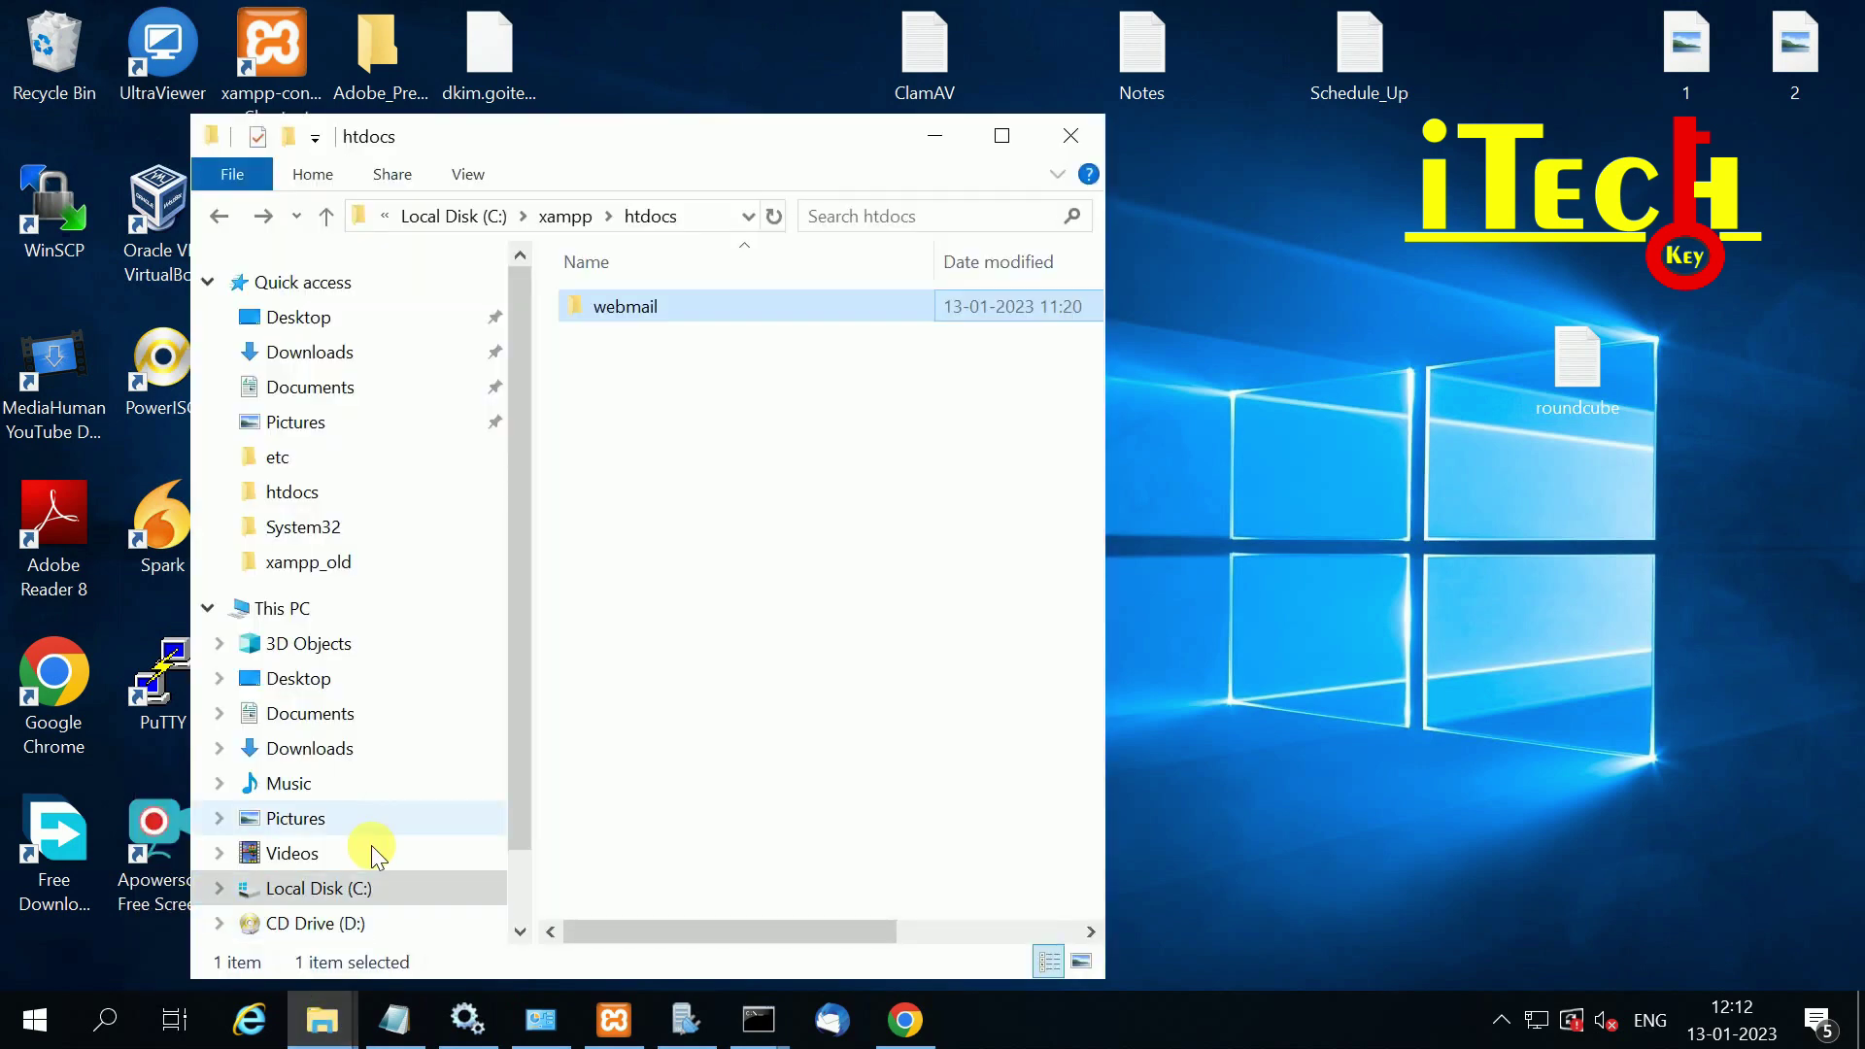
{"action": "left_click", "coordinate": [282, 887]}
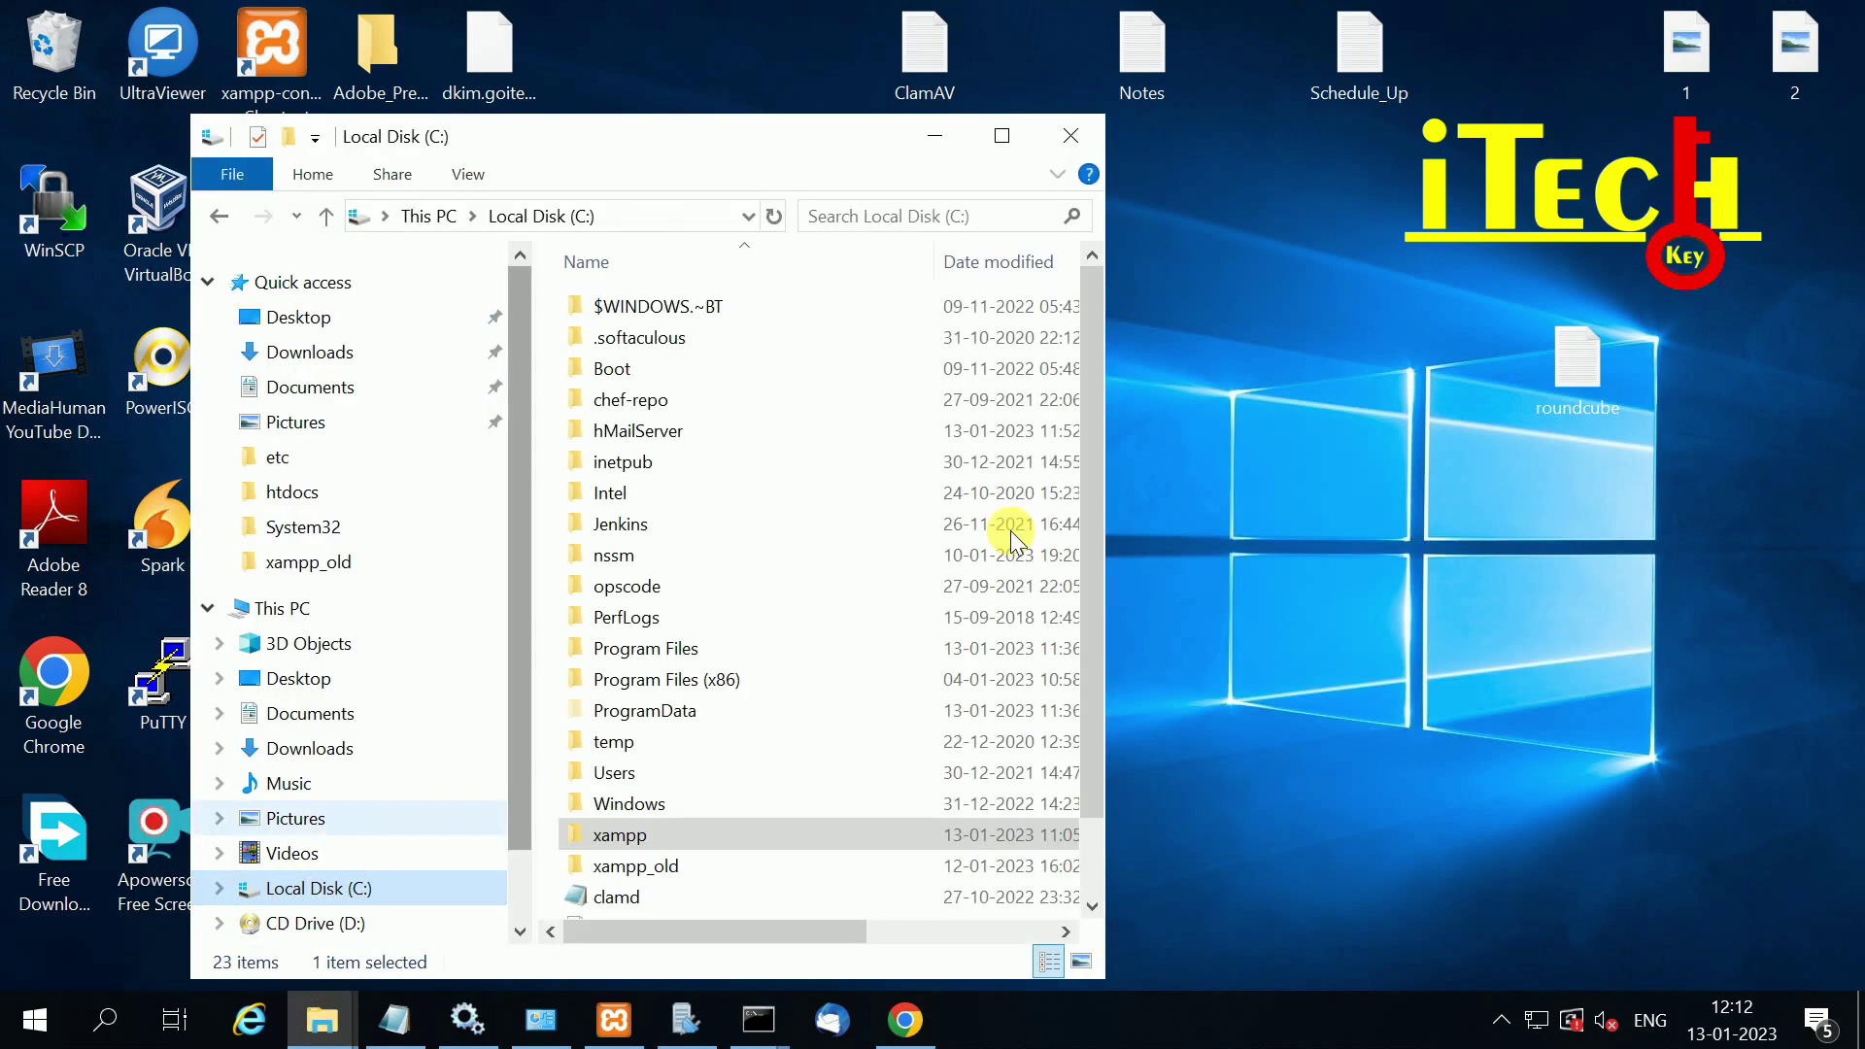
{"action": "double_click", "coordinate": [626, 836]}
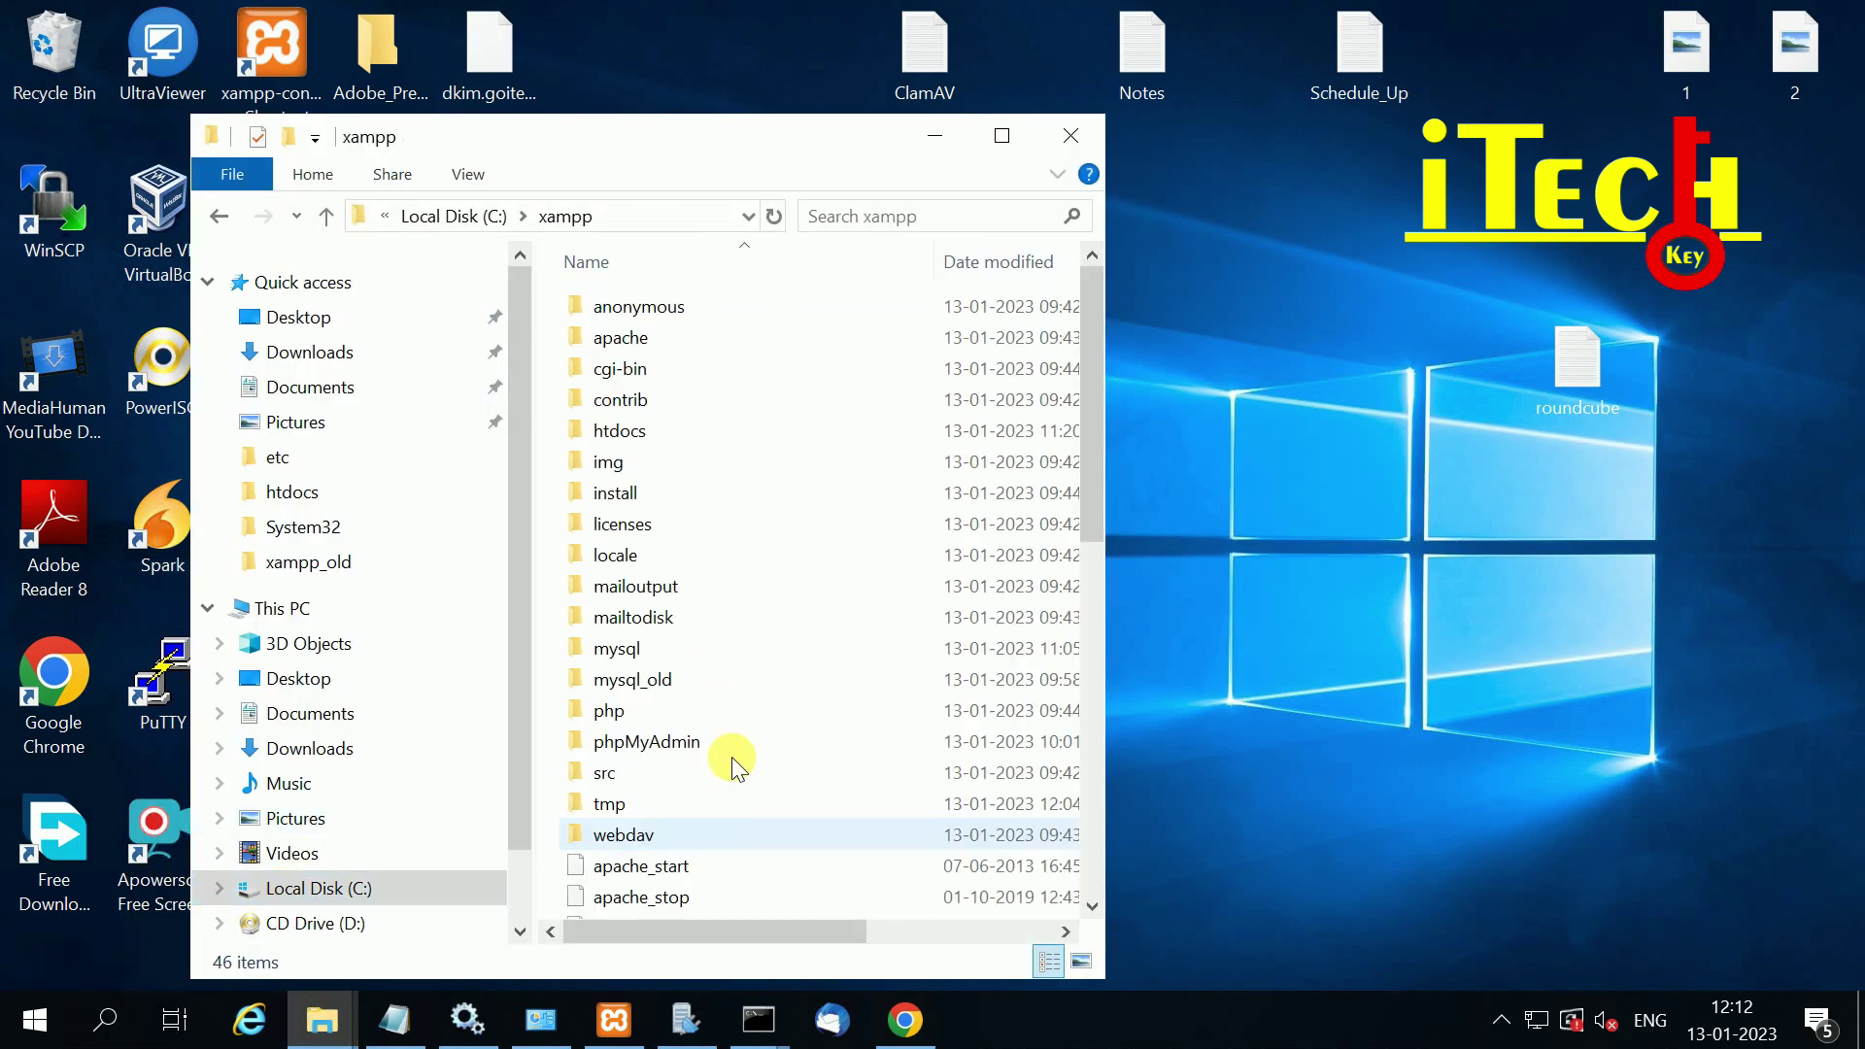
{"action": "double_click", "coordinate": [626, 430]}
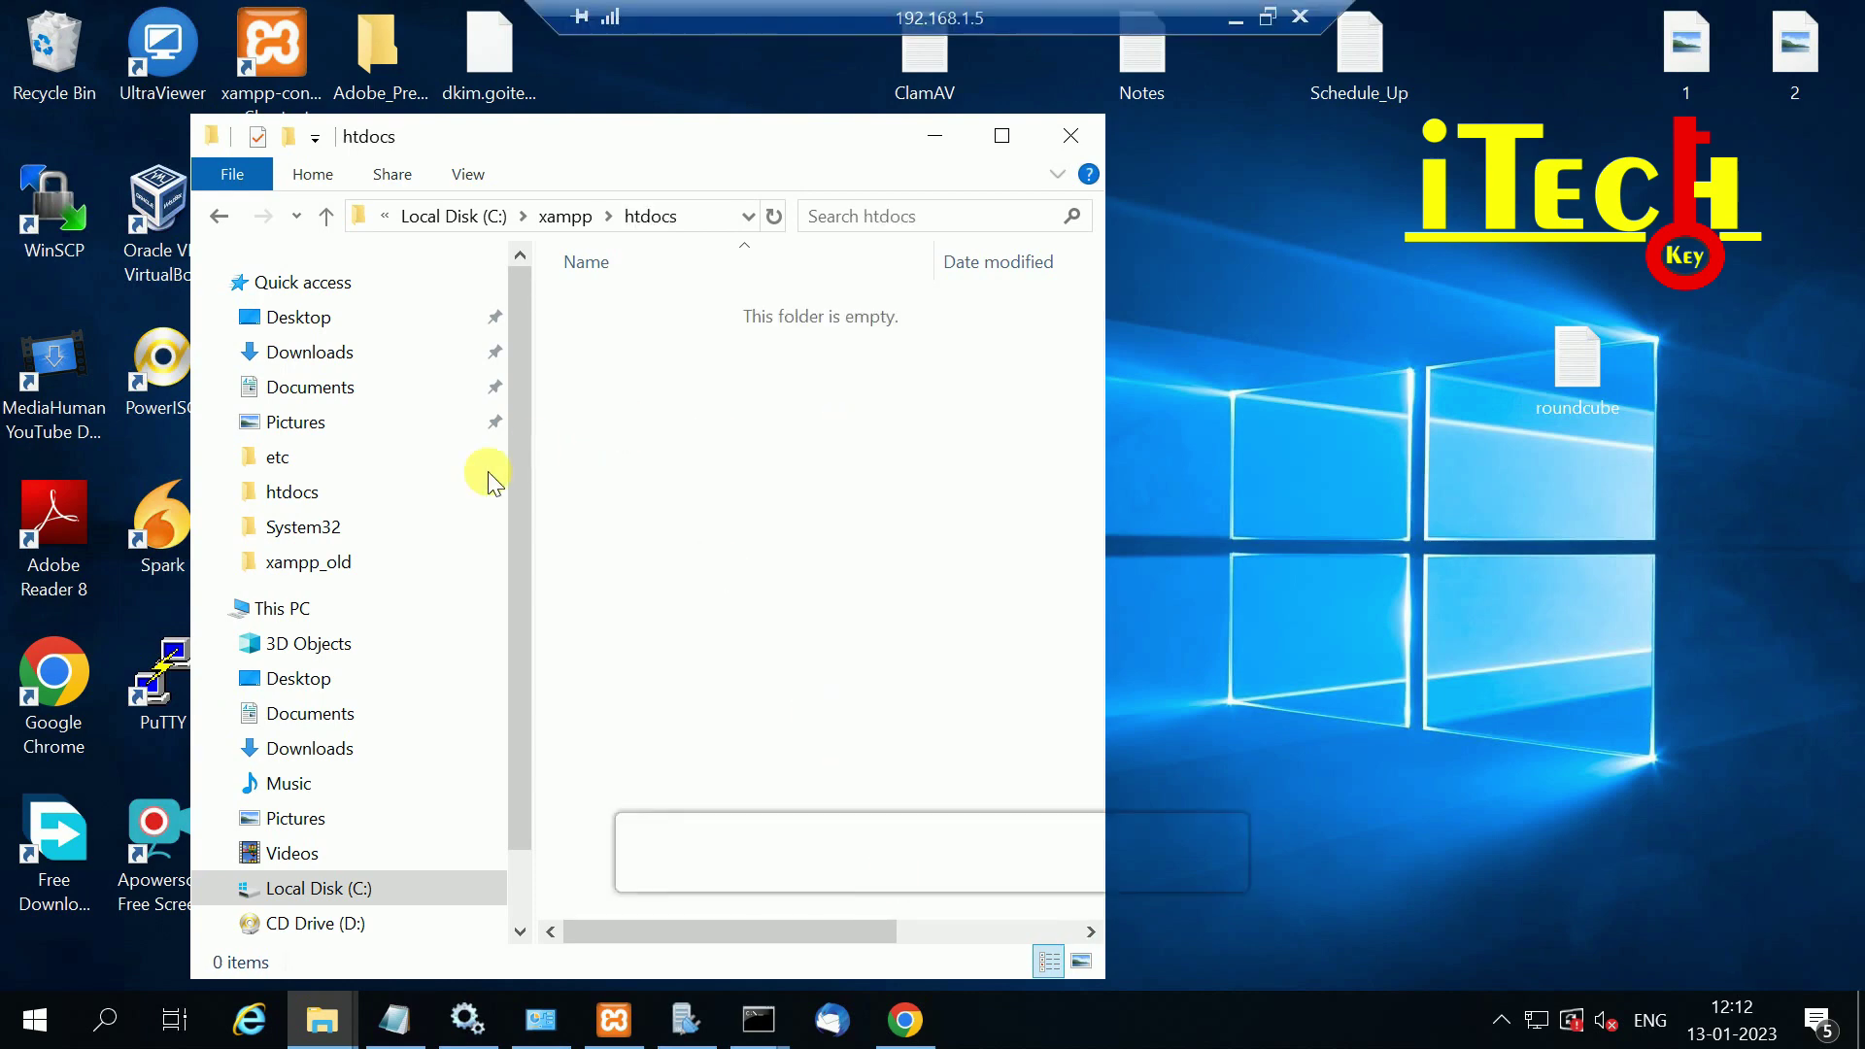
{"action": "right_click", "coordinate": [643, 347]}
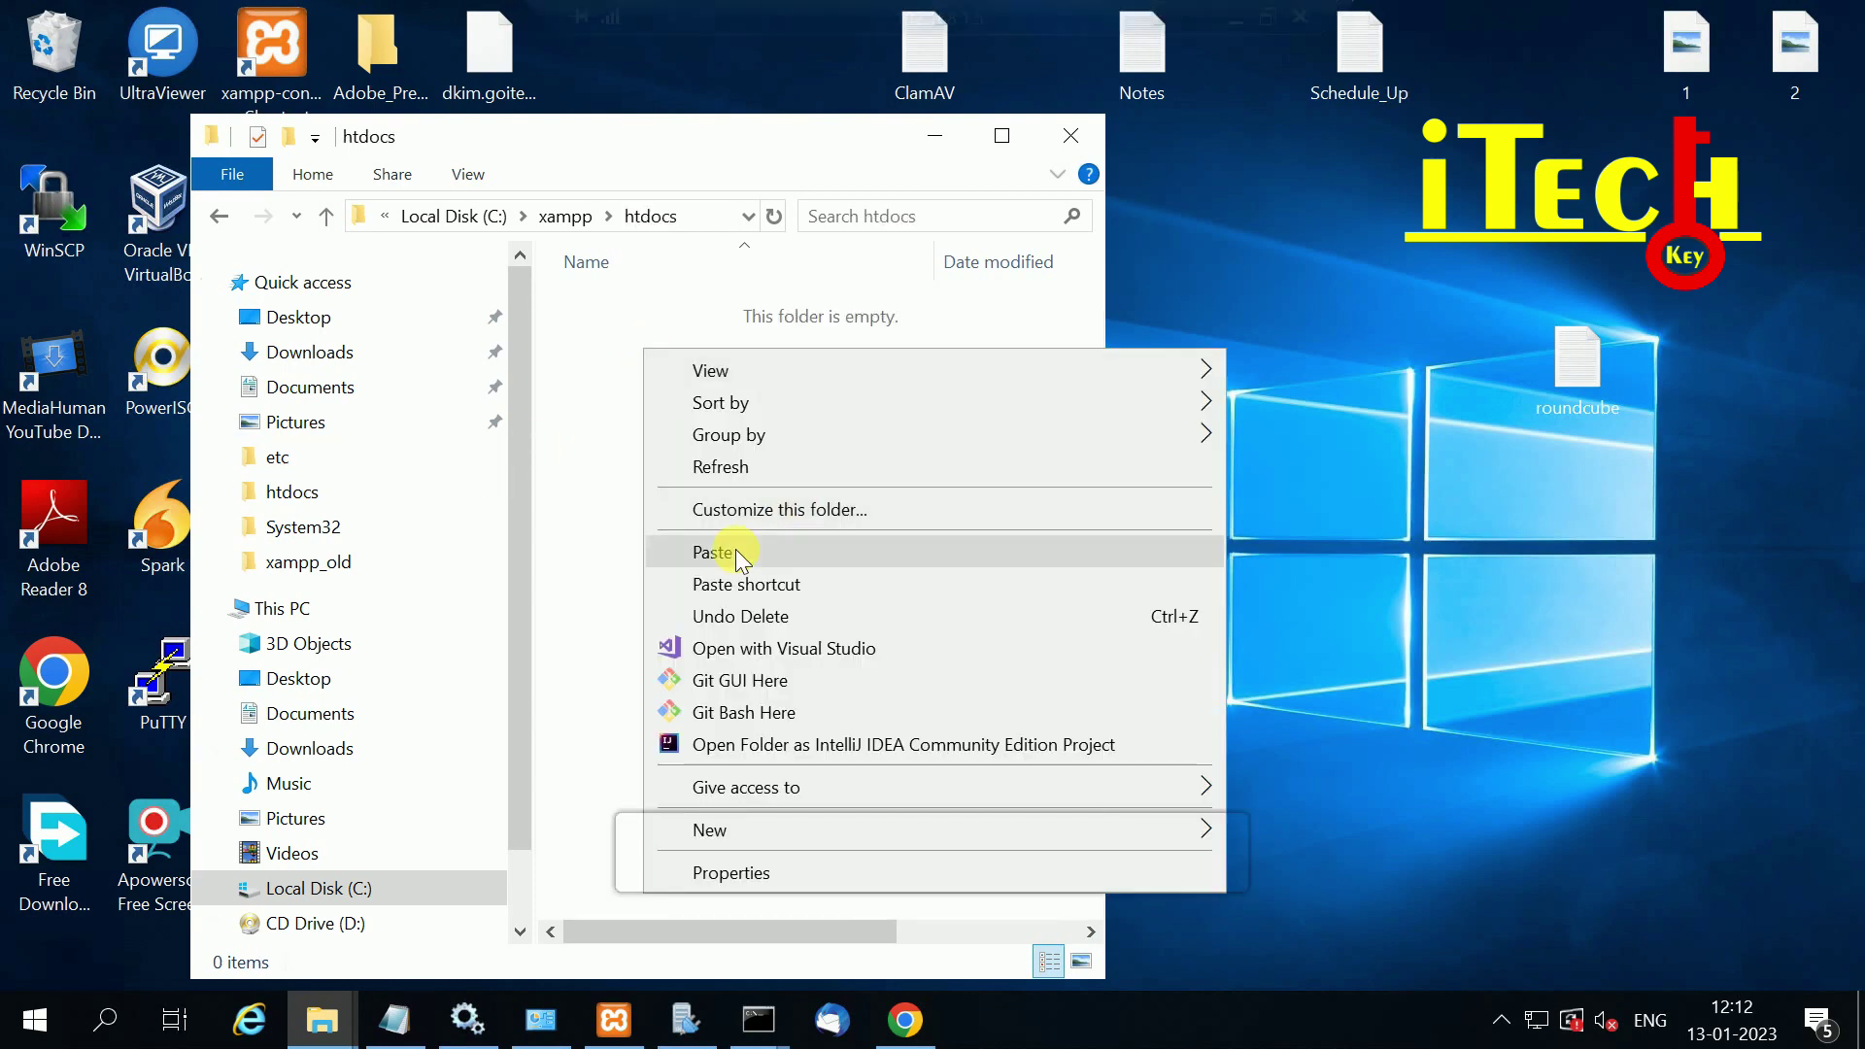
{"action": "left_click", "coordinate": [736, 550]}
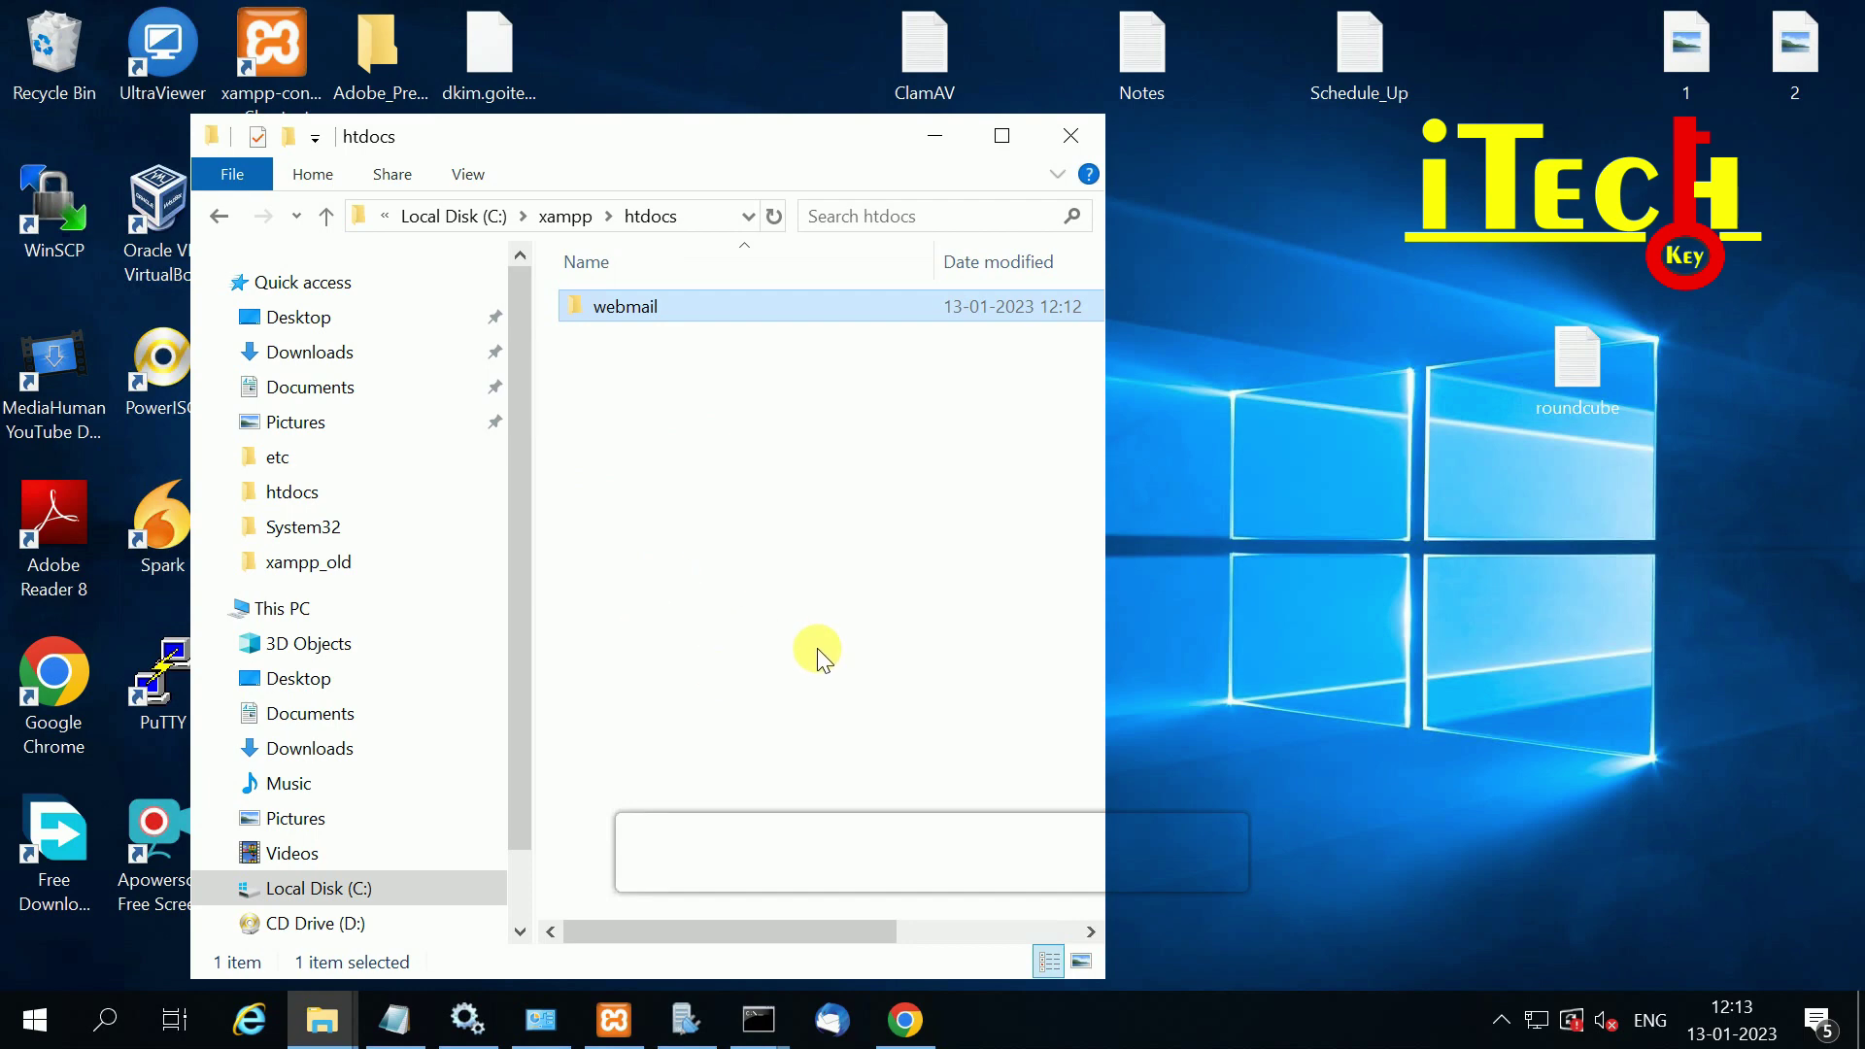
{"action": "key", "text": "super+r"}
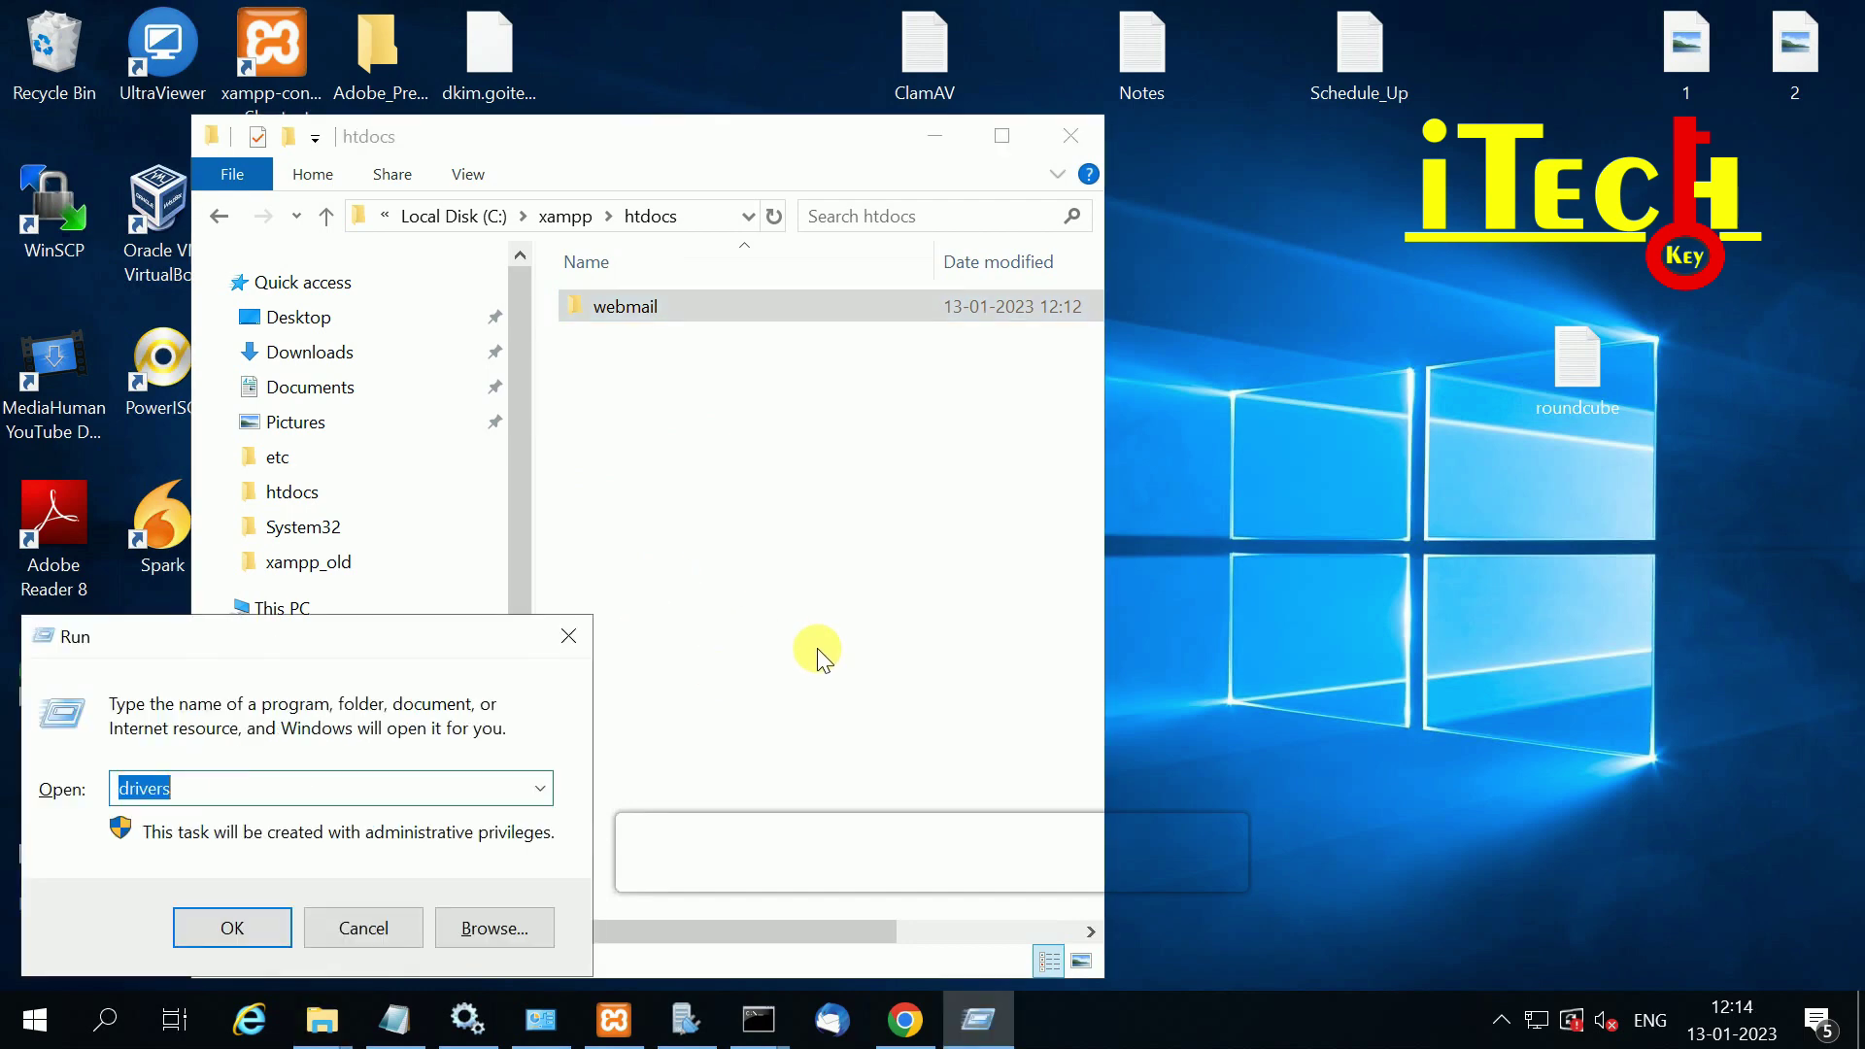
Step: Open the hosts file in the drivers\etc folder with Notepad
{"action": "key", "text": "Return"}
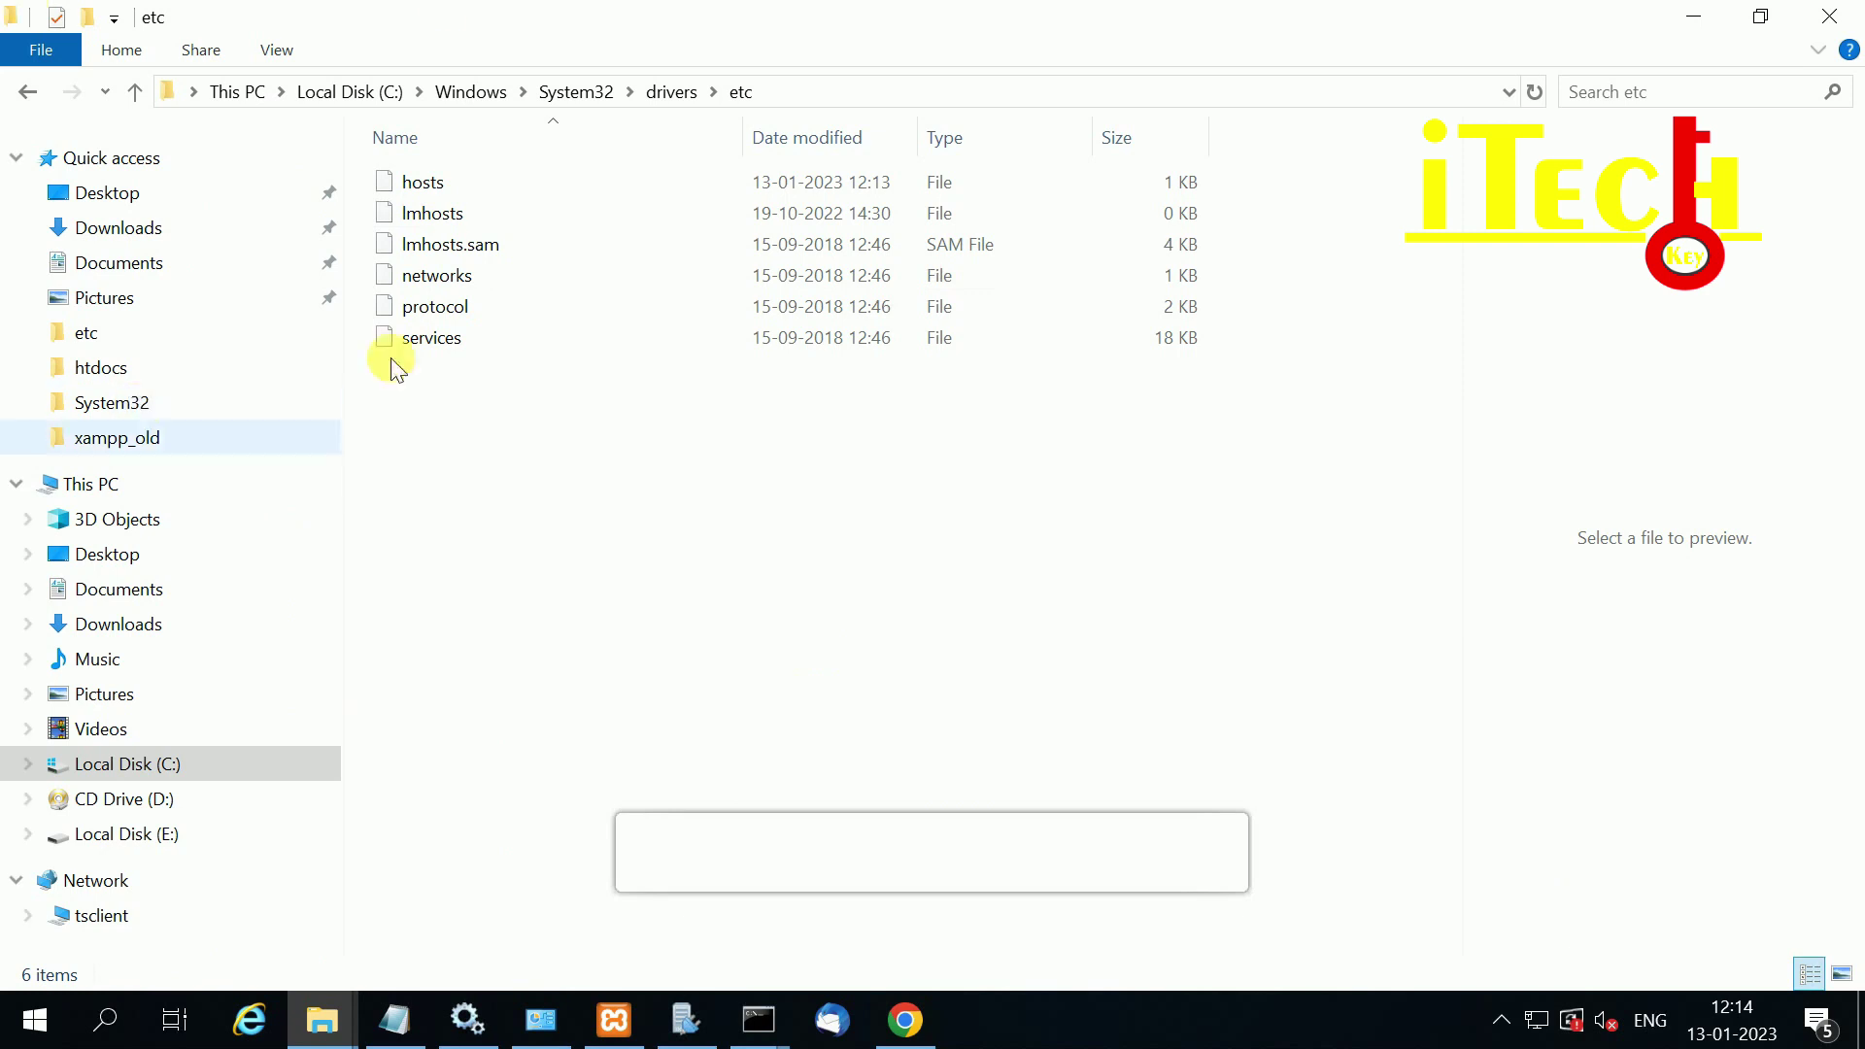
{"action": "double_click", "coordinate": [423, 180]}
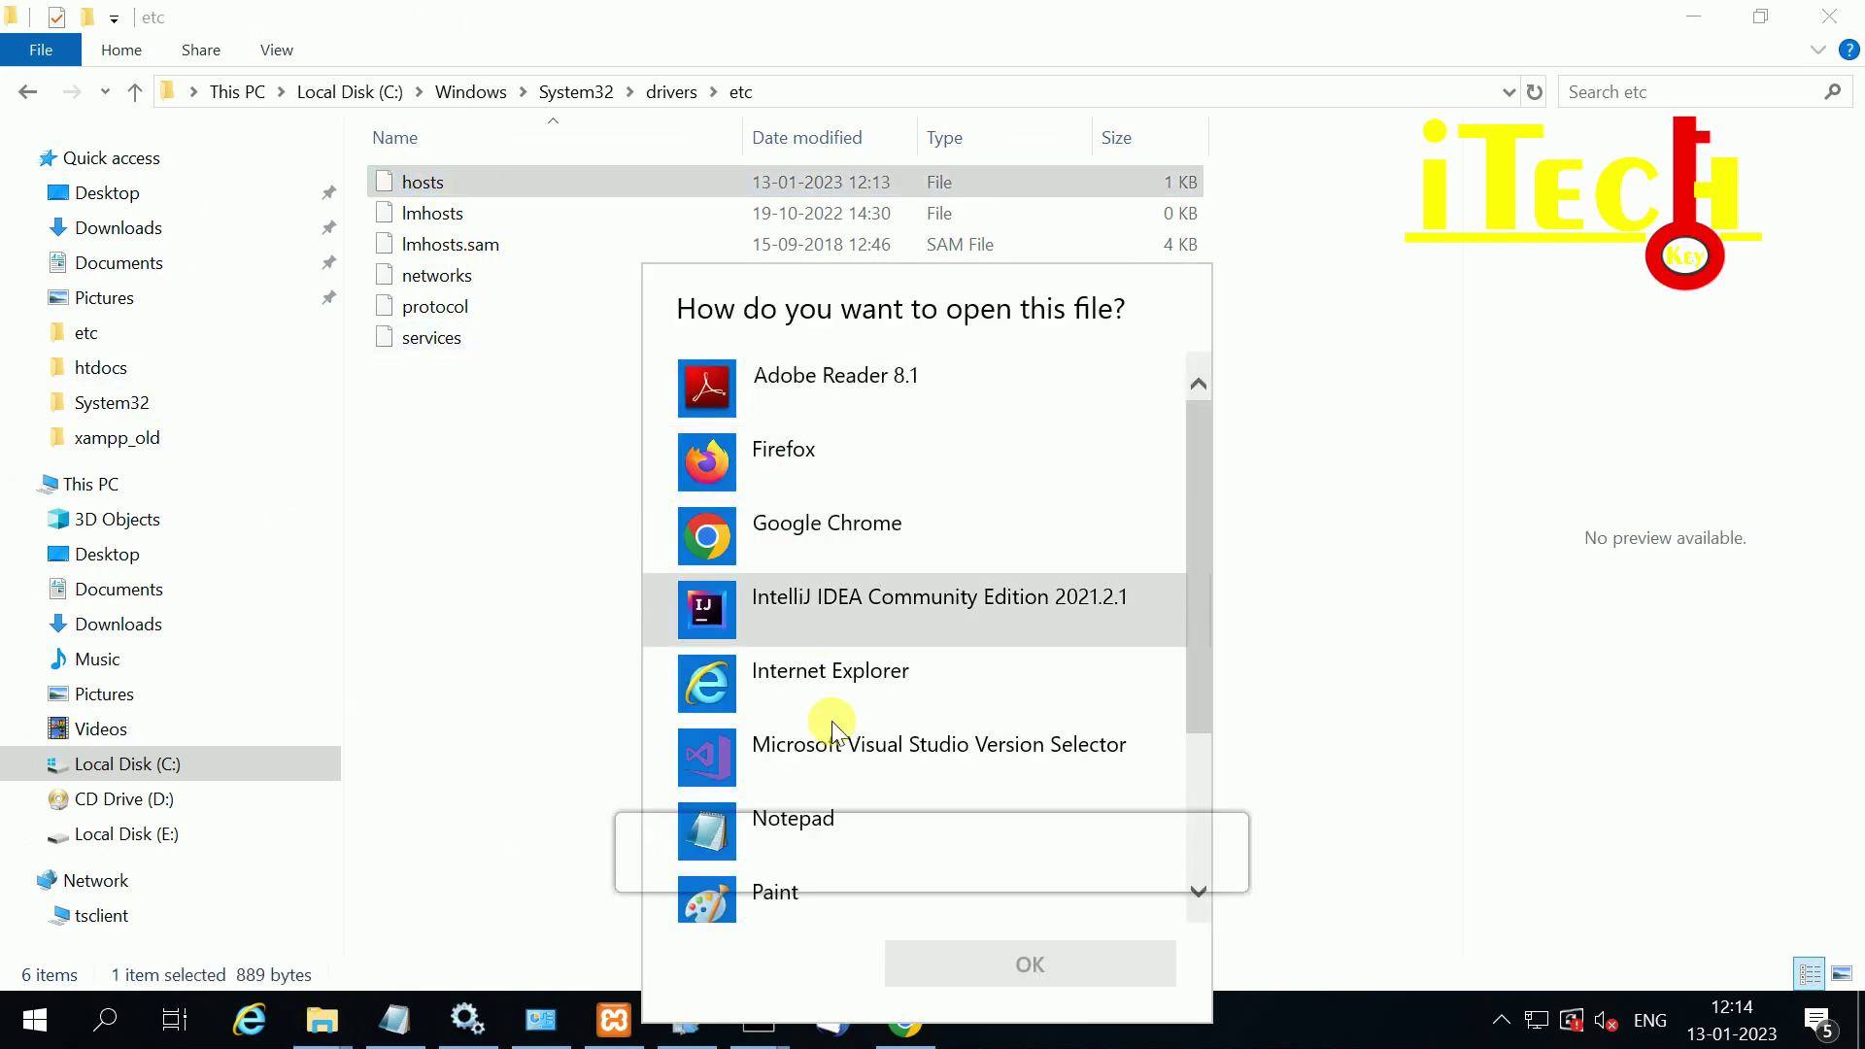
{"action": "left_click", "coordinate": [783, 843]}
{"action": "left_click", "coordinate": [1029, 961]}
Step: Check the 192.168.1.5 goitechkey.com entries in the hosts file
{"action": "scroll", "coordinate": [761, 486], "scroll_direction": "down", "scroll_amount": 6}
{"action": "left_click_drag", "start_coordinate": [797, 579], "coordinate": [287, 579]}
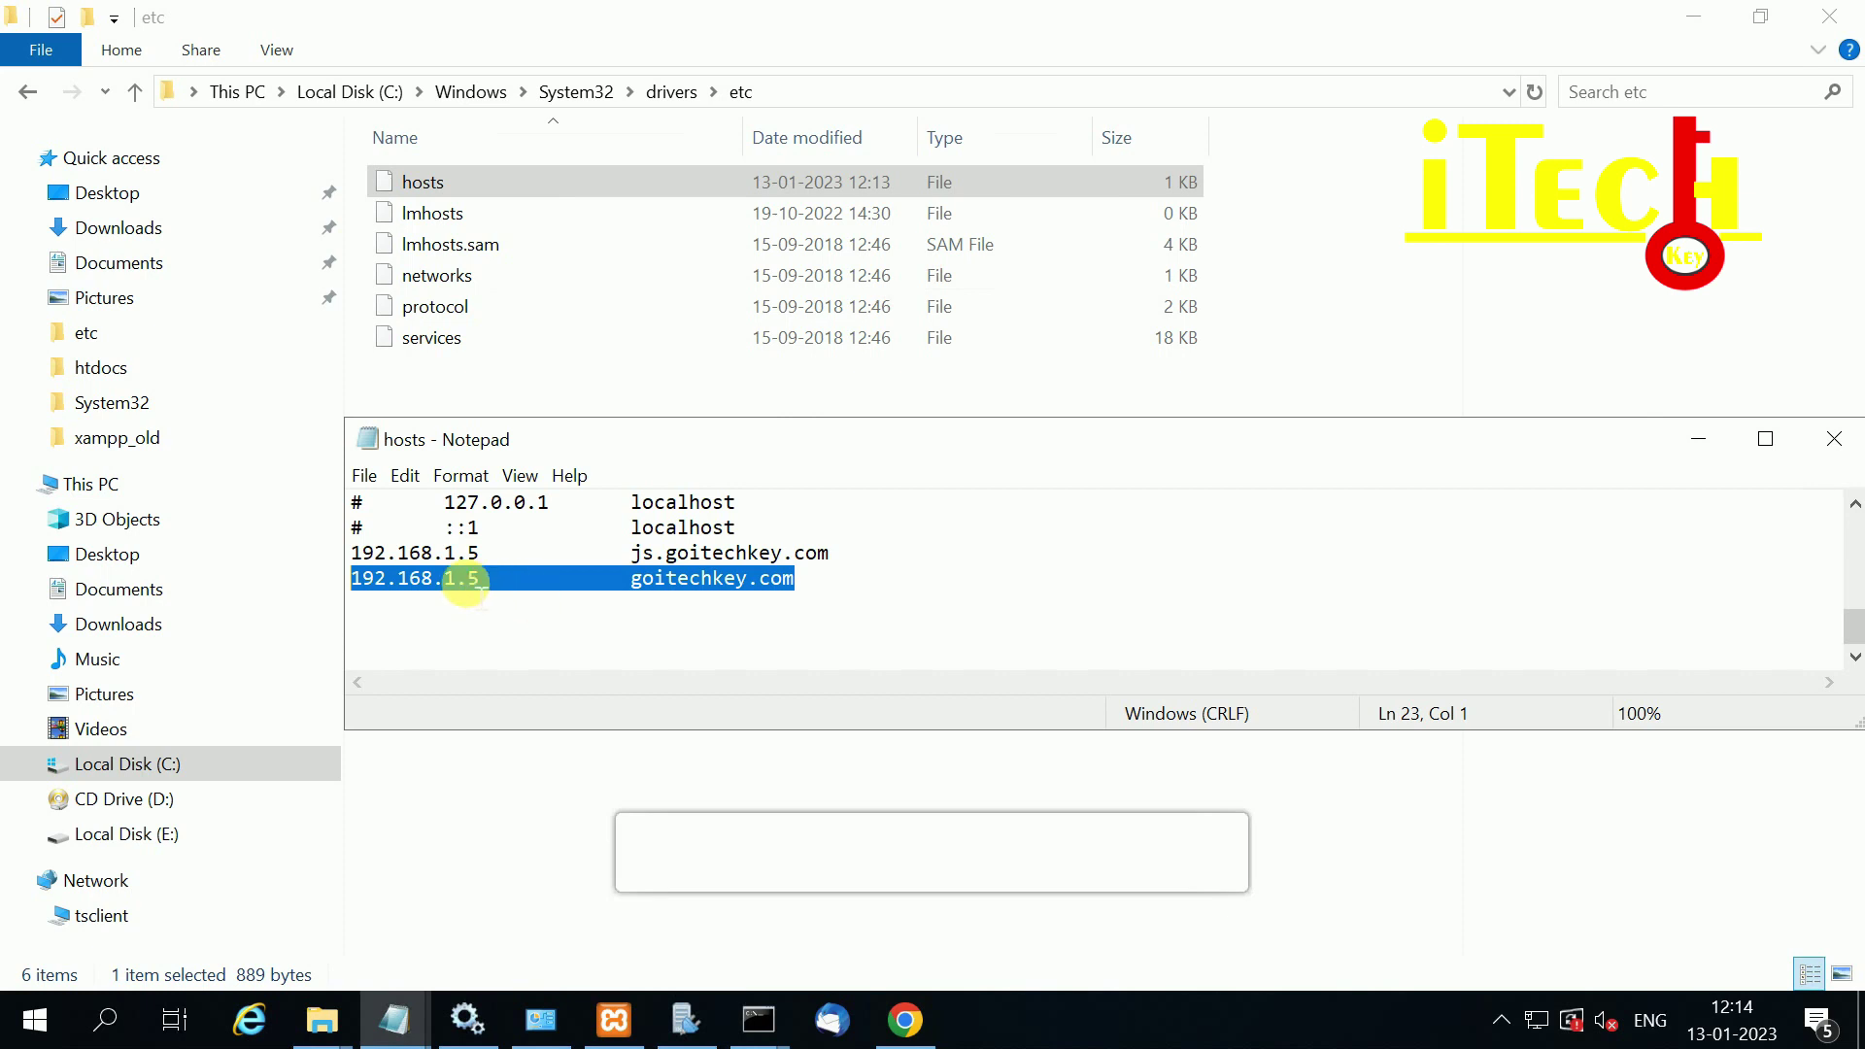
{"action": "left_click", "coordinate": [358, 580]}
{"action": "left_click_drag", "start_coordinate": [354, 578], "coordinate": [797, 580]}
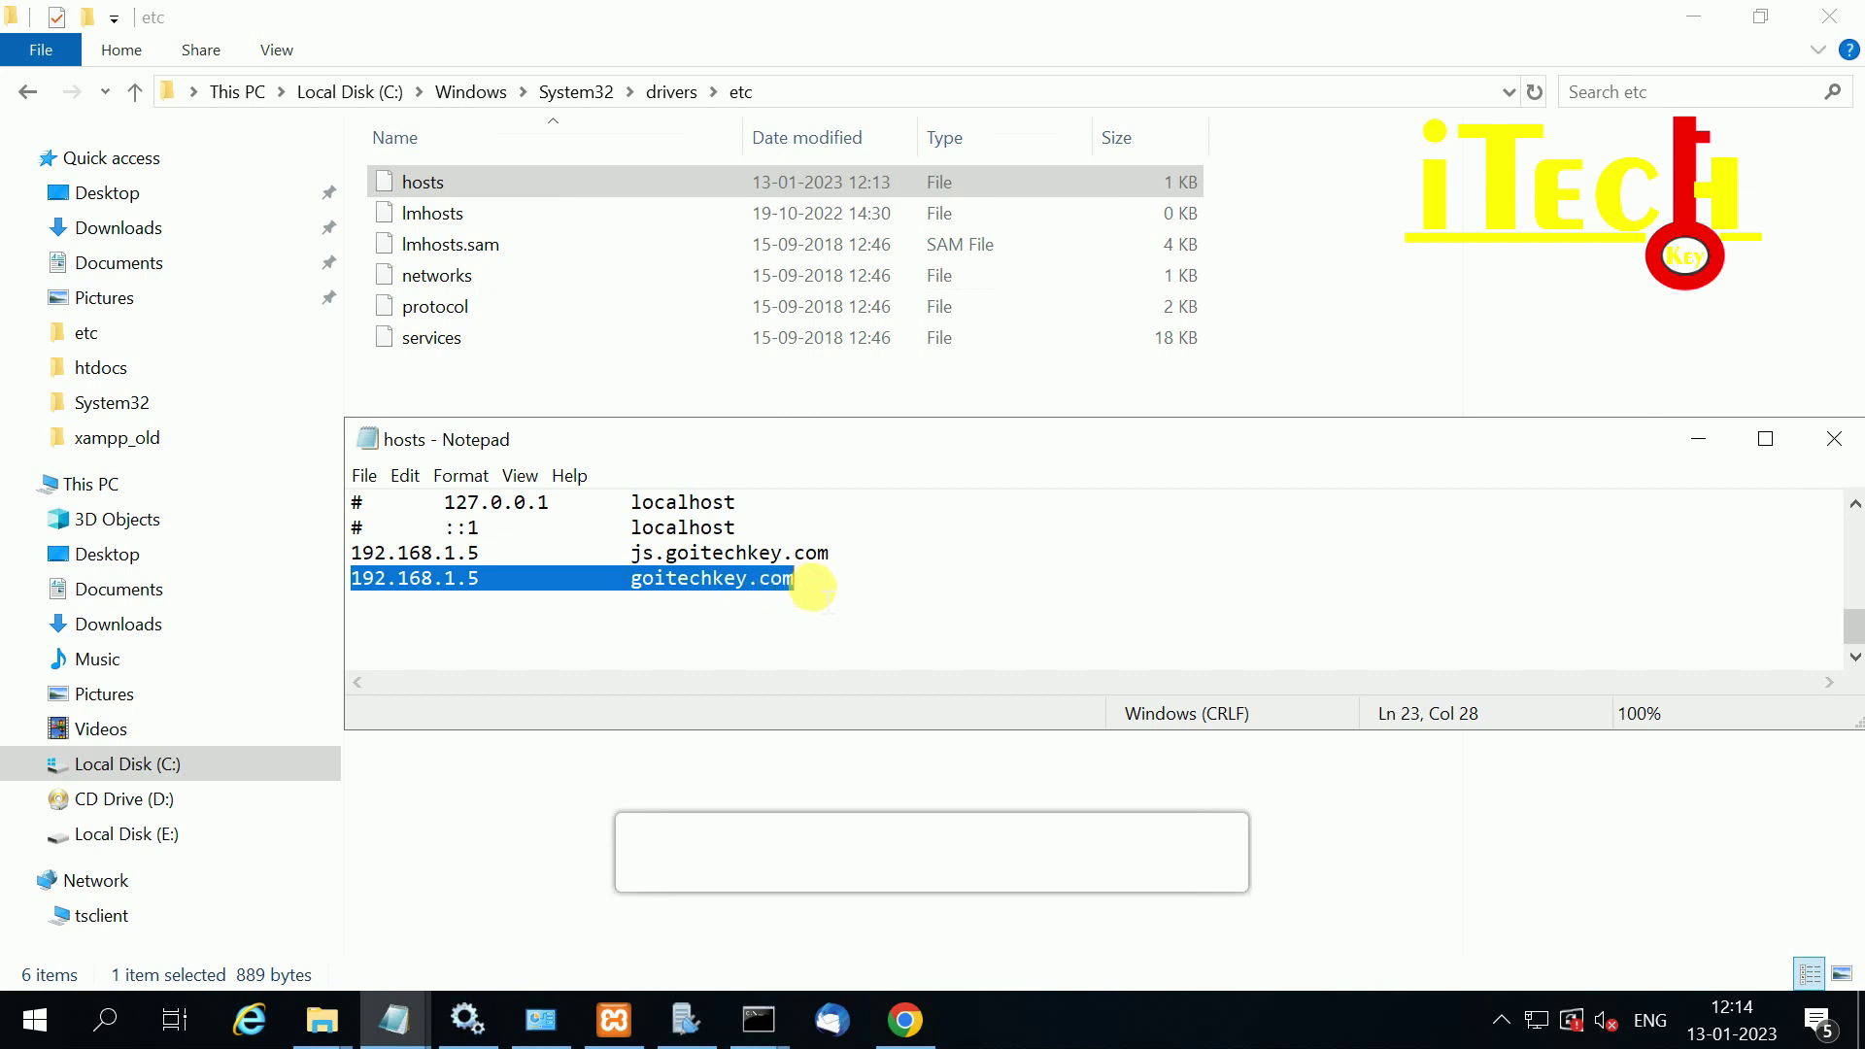
{"action": "left_click", "coordinate": [803, 582]}
{"action": "left_click_drag", "start_coordinate": [803, 583], "coordinate": [256, 590]}
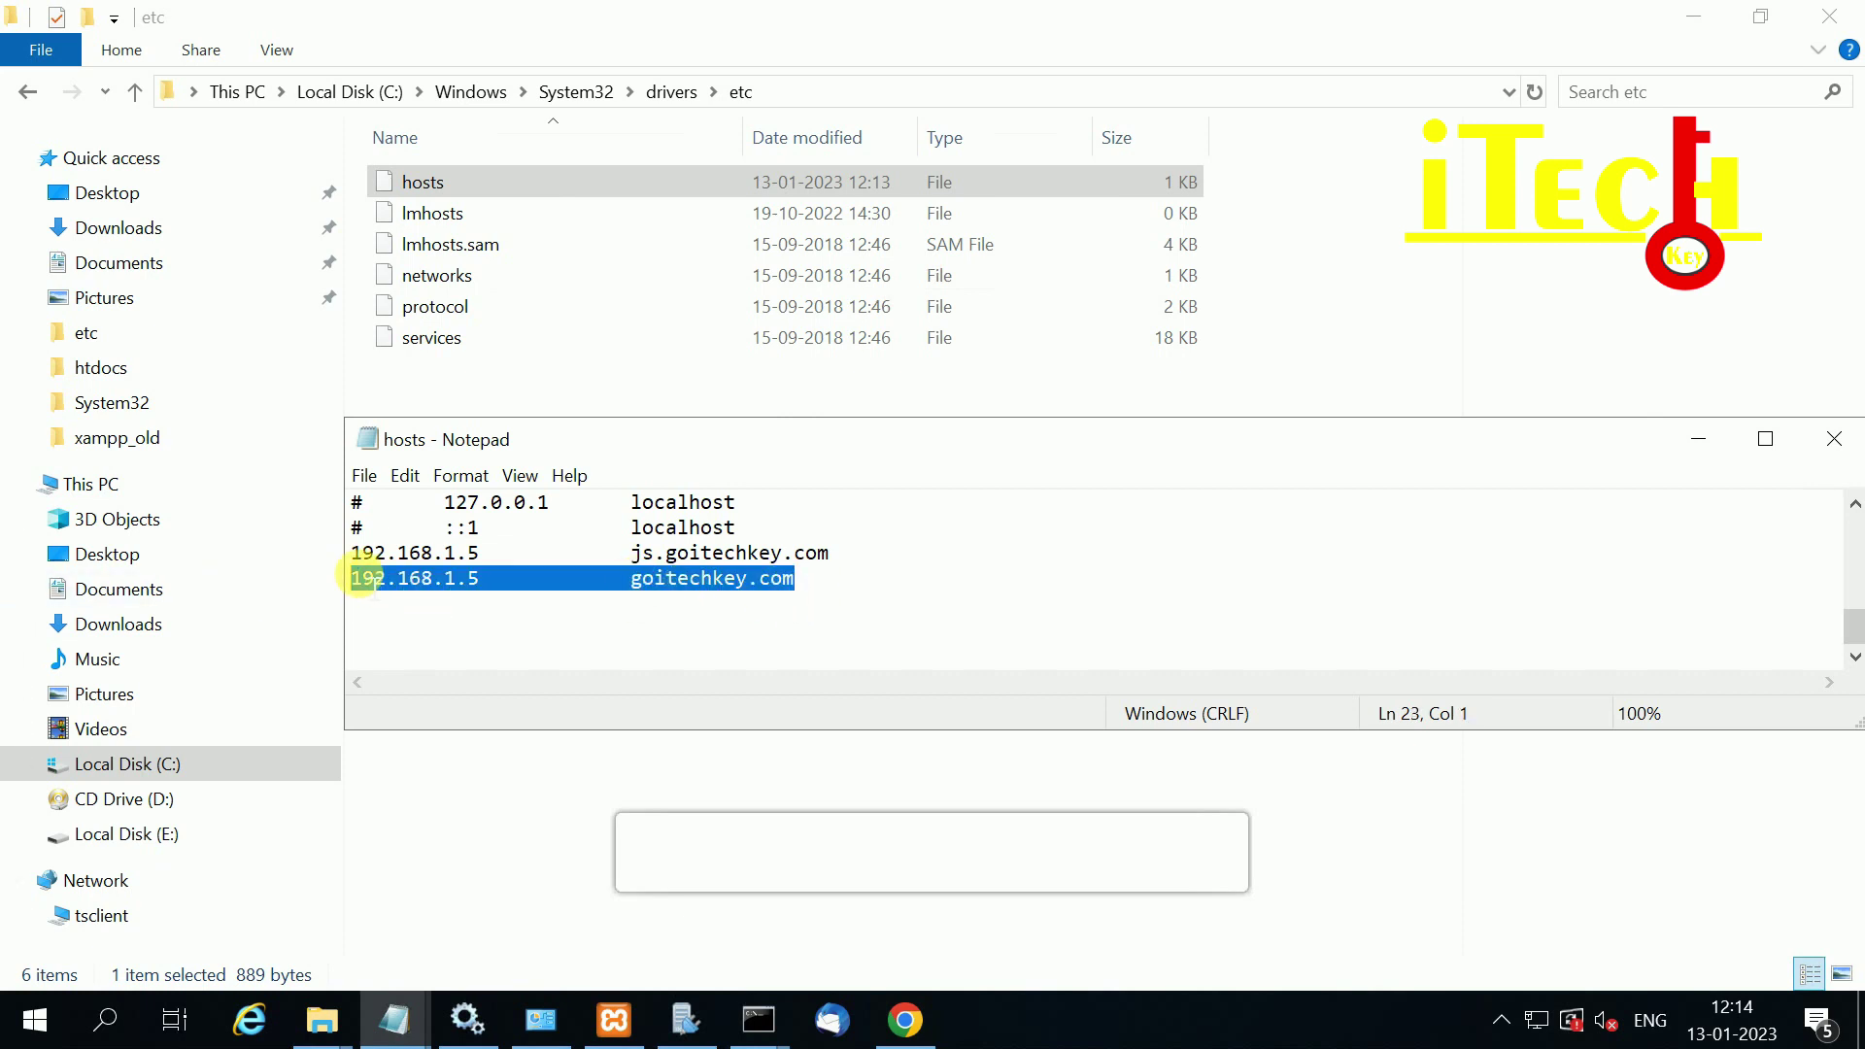
{"action": "left_click", "coordinate": [352, 575]}
{"action": "mouse_move", "coordinate": [351, 577]}
{"action": "left_mouse_down"}
{"action": "mouse_move", "coordinate": [796, 581]}
{"action": "mouse_move", "coordinate": [313, 583]}
{"action": "mouse_move", "coordinate": [333, 587]}
{"action": "left_mouse_up"}
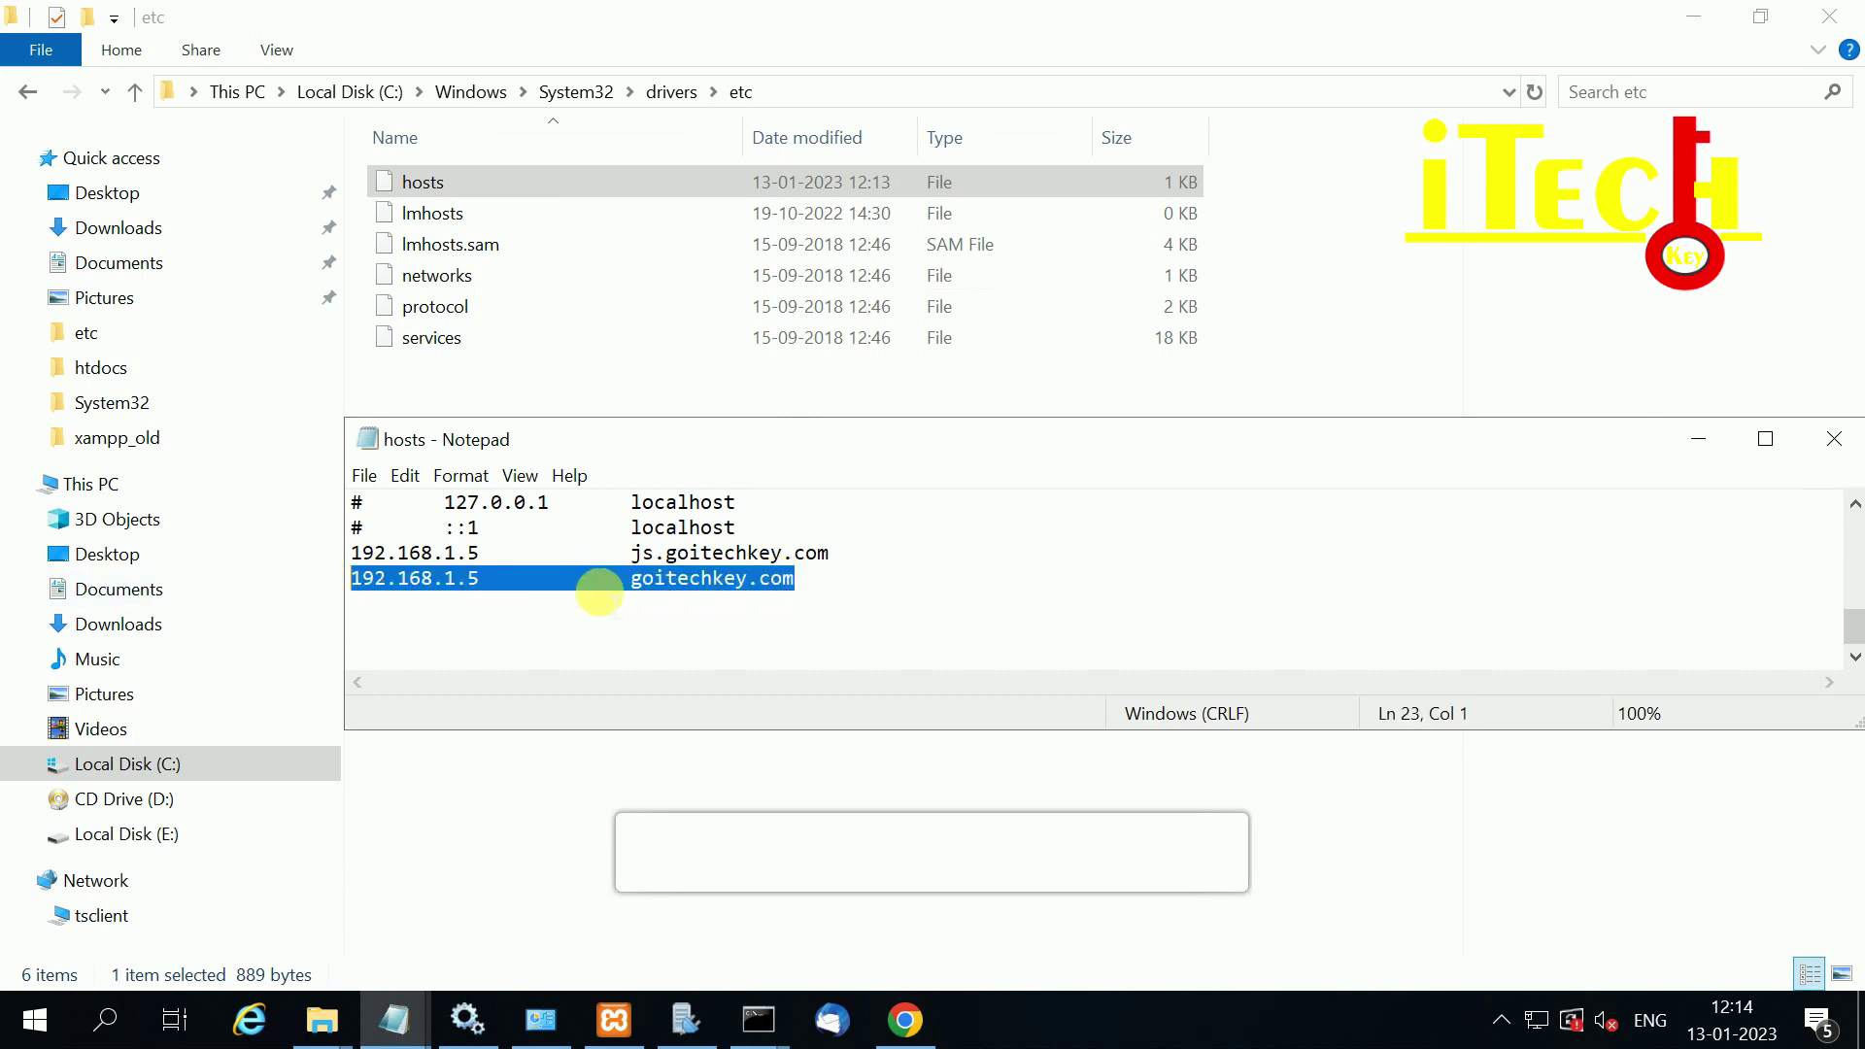
{"action": "left_click_drag", "start_coordinate": [796, 578], "coordinate": [312, 573]}
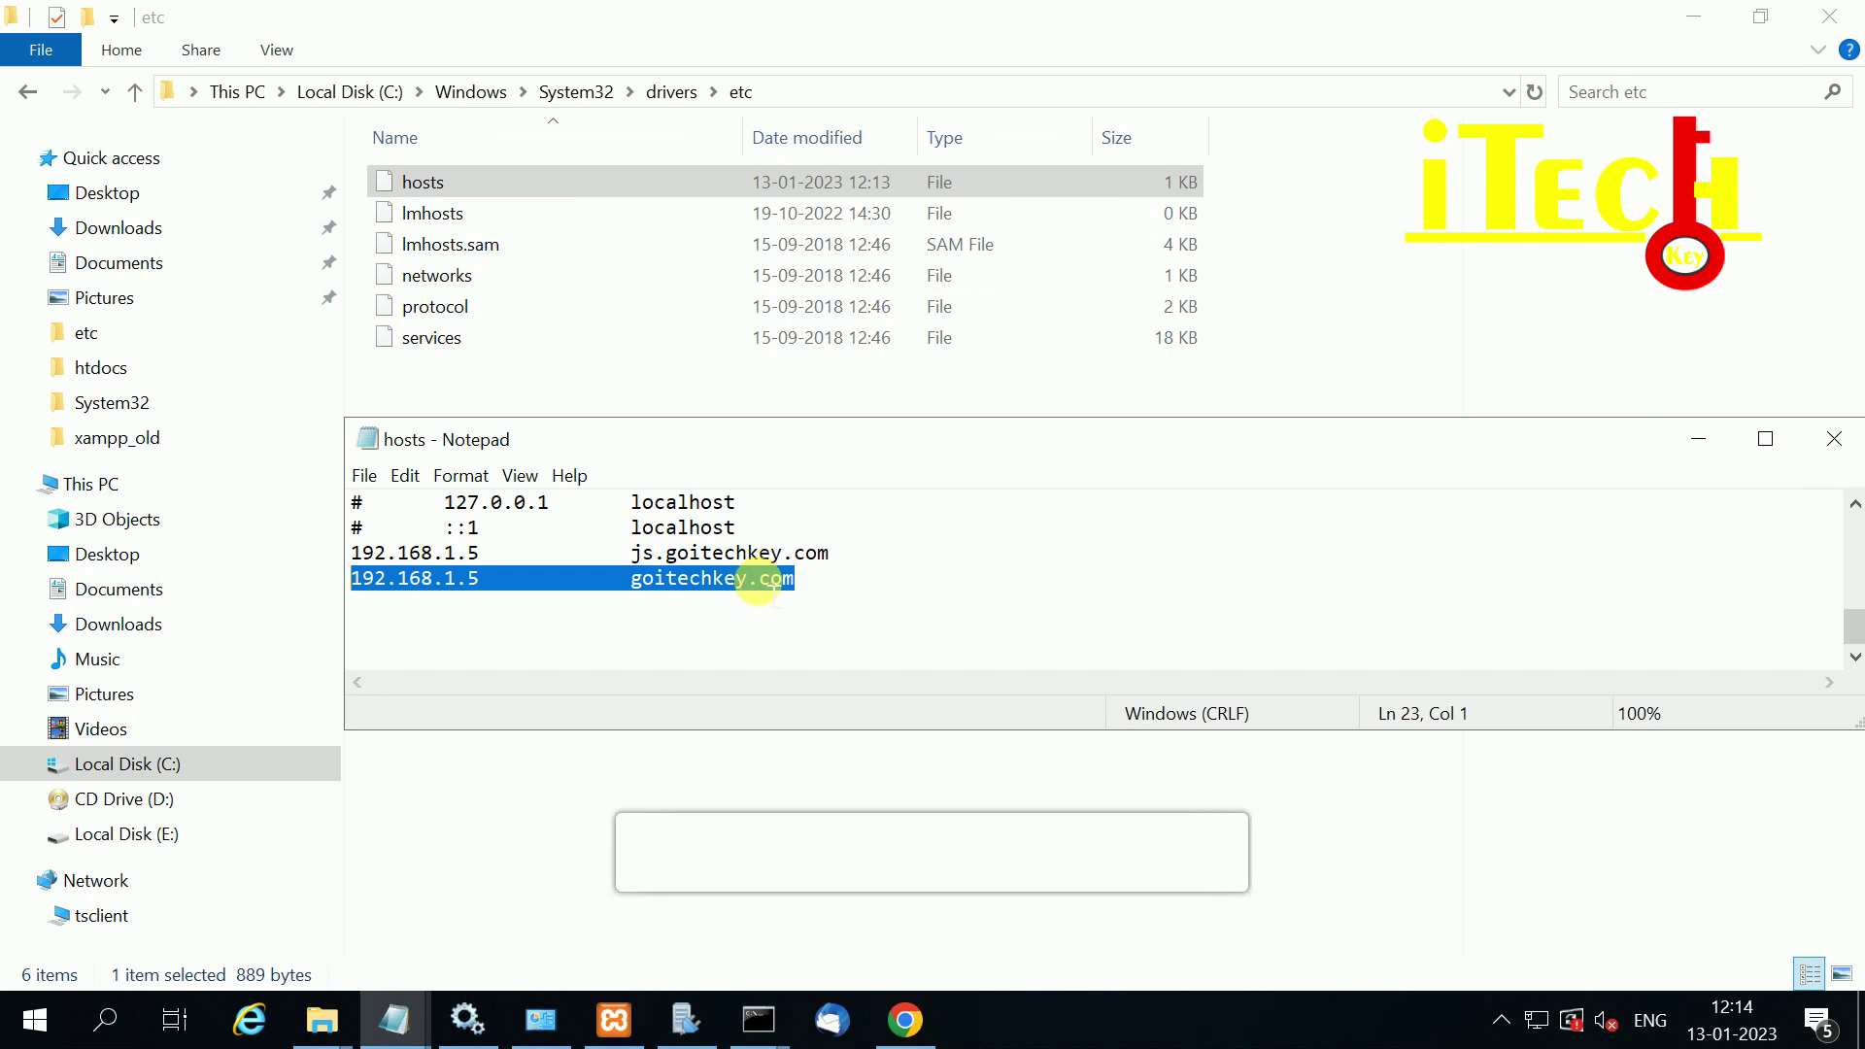
{"action": "left_click", "coordinate": [480, 579]}
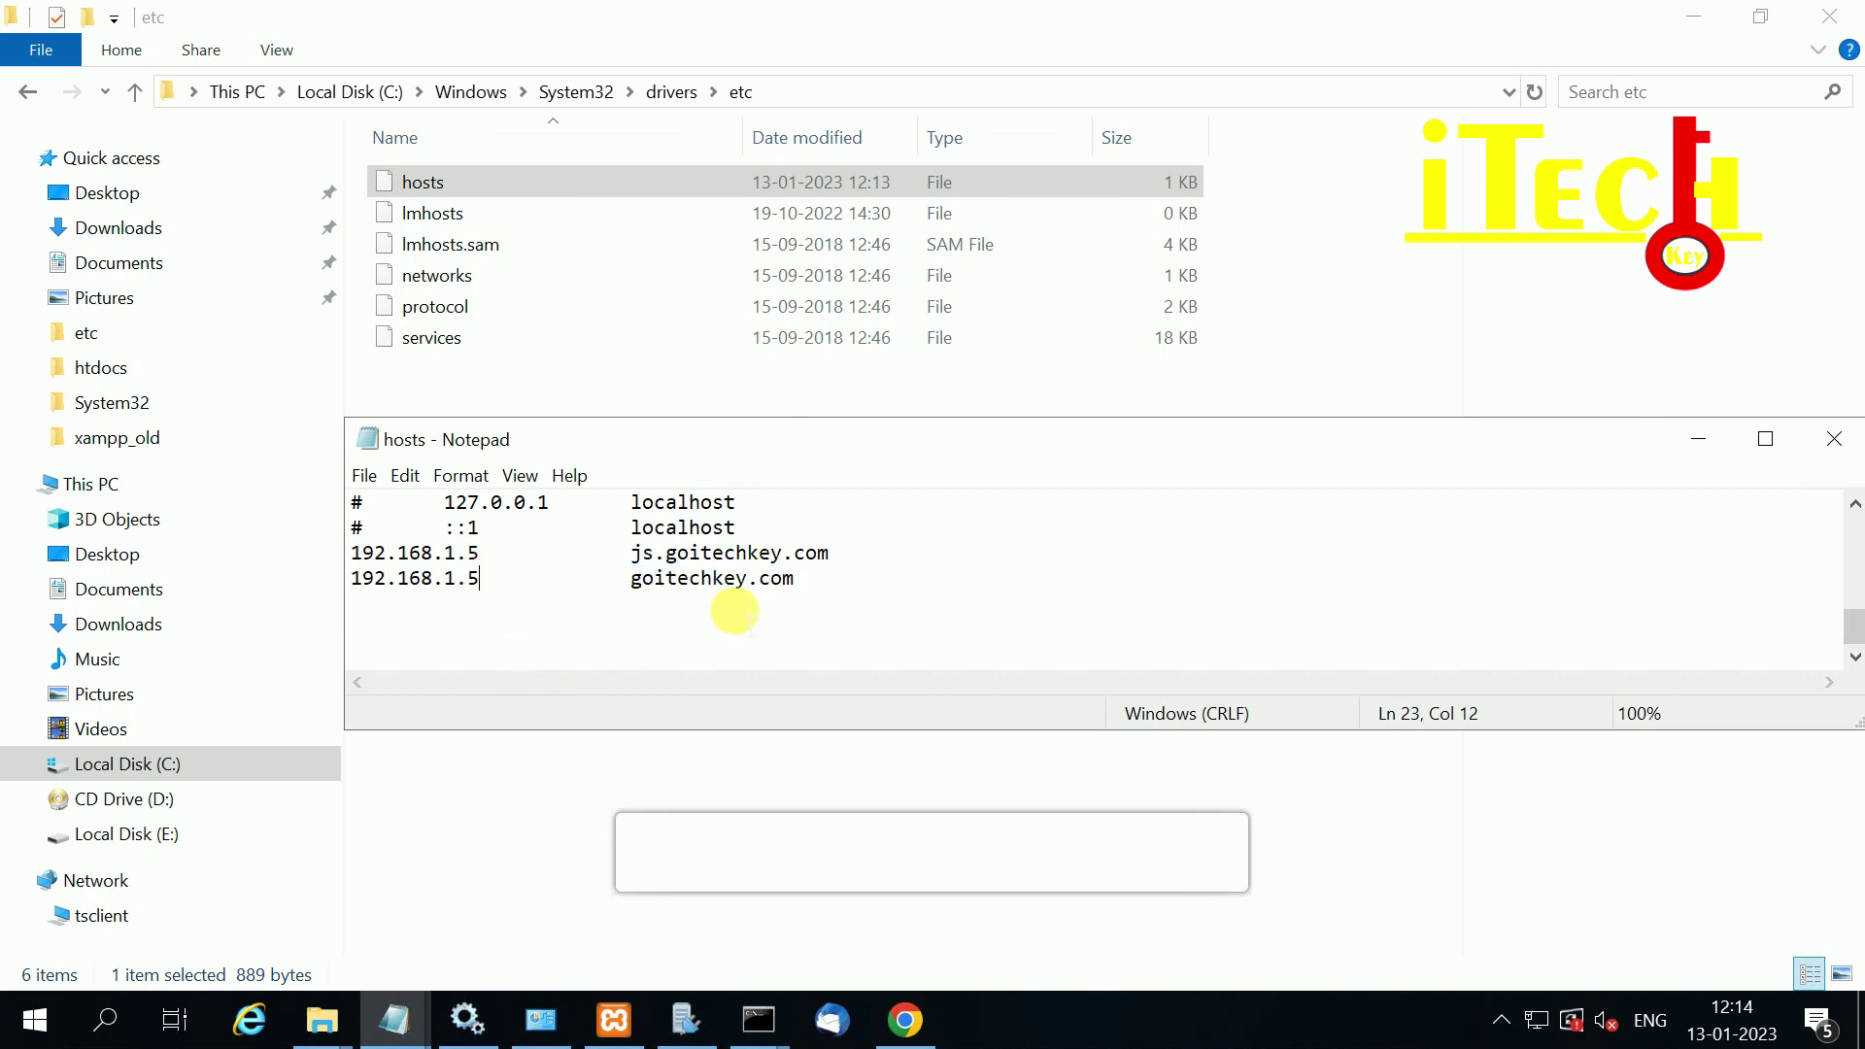
{"action": "left_click_drag", "start_coordinate": [800, 589], "coordinate": [250, 574]}
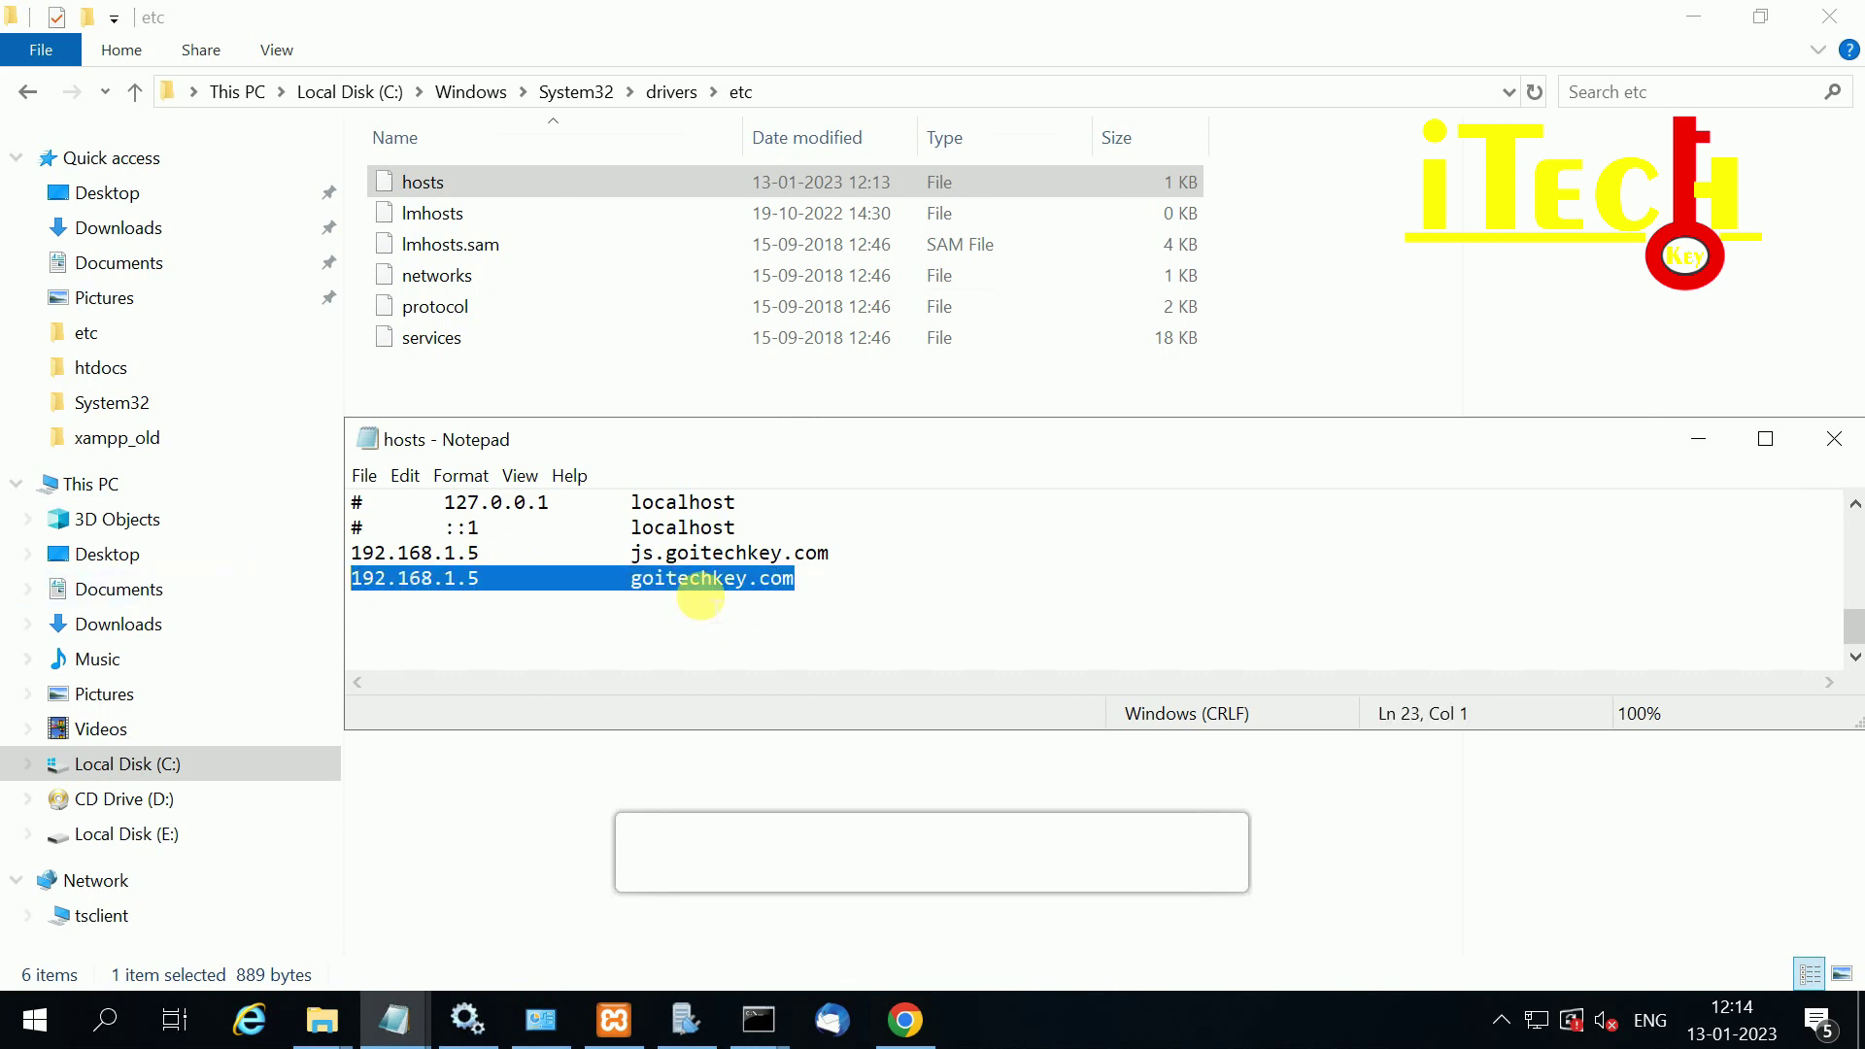
Step: Save and close the hosts file, then minimise the htdocs window
{"action": "left_click", "coordinate": [364, 475]}
{"action": "left_click", "coordinate": [419, 575]}
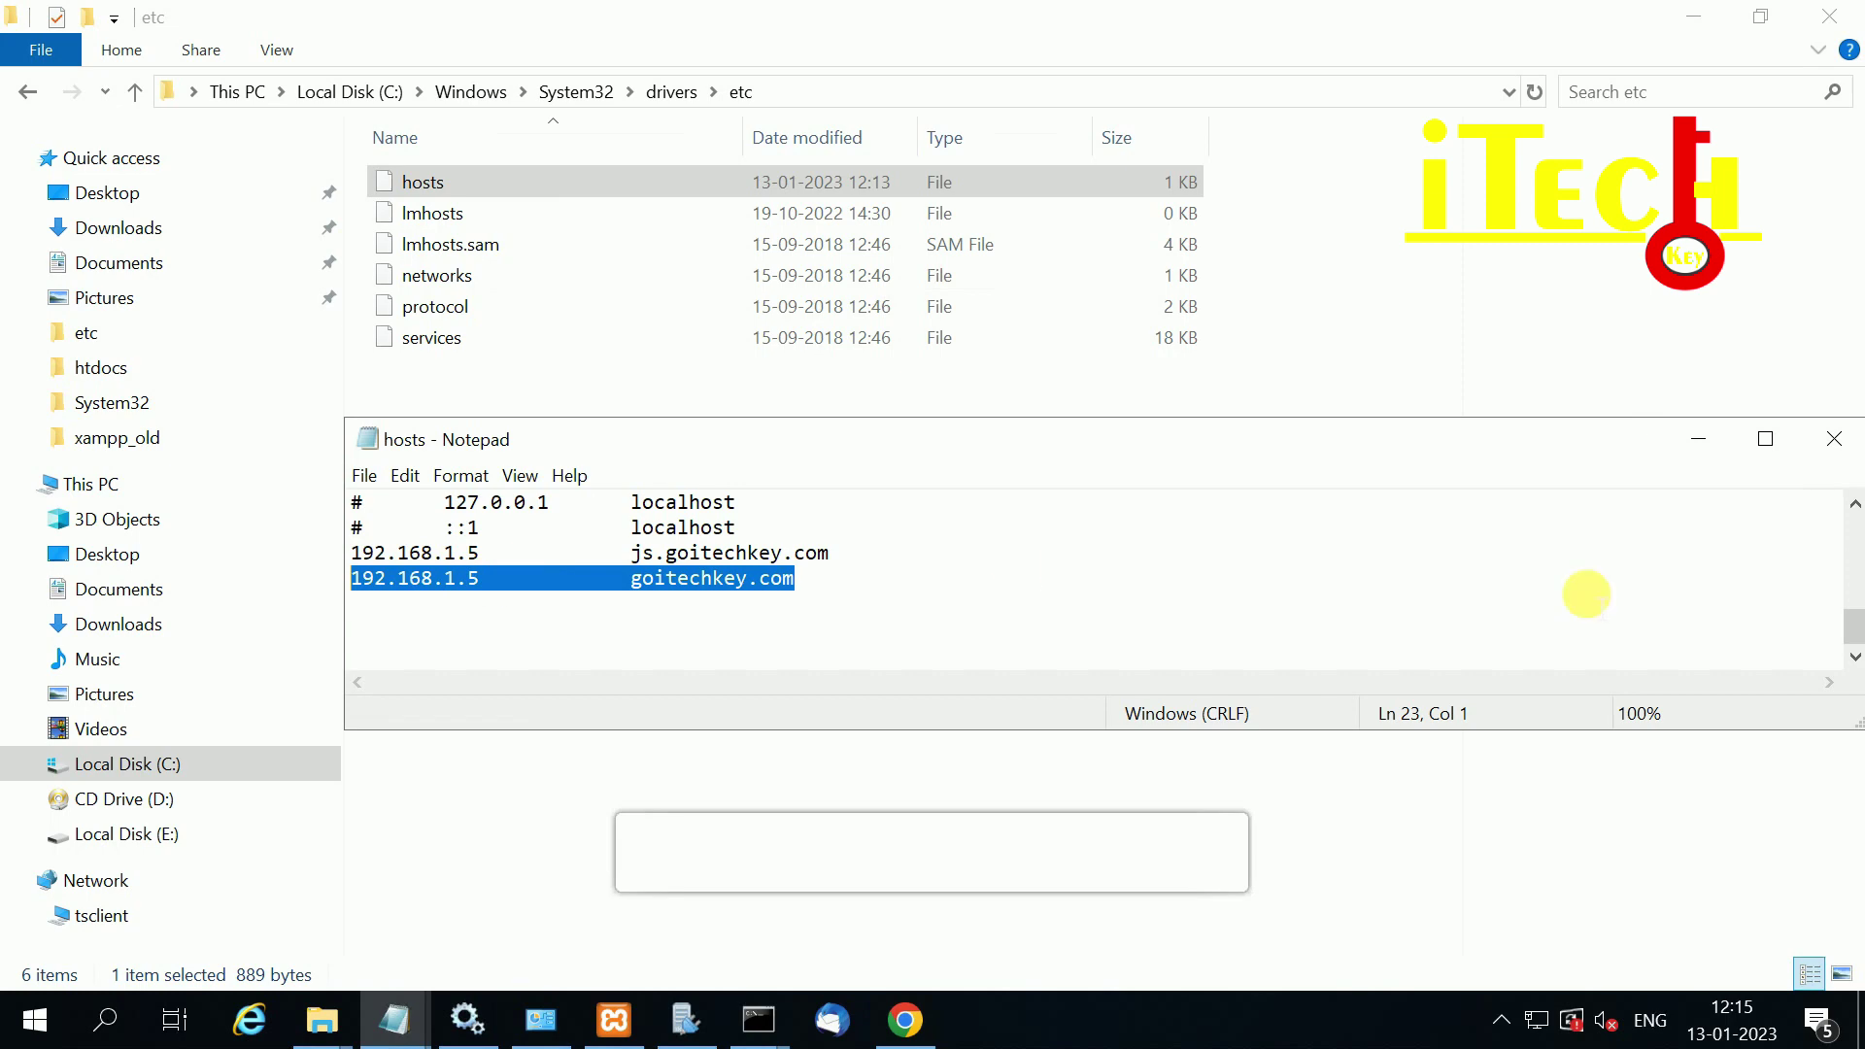
{"action": "left_click", "coordinate": [1831, 447]}
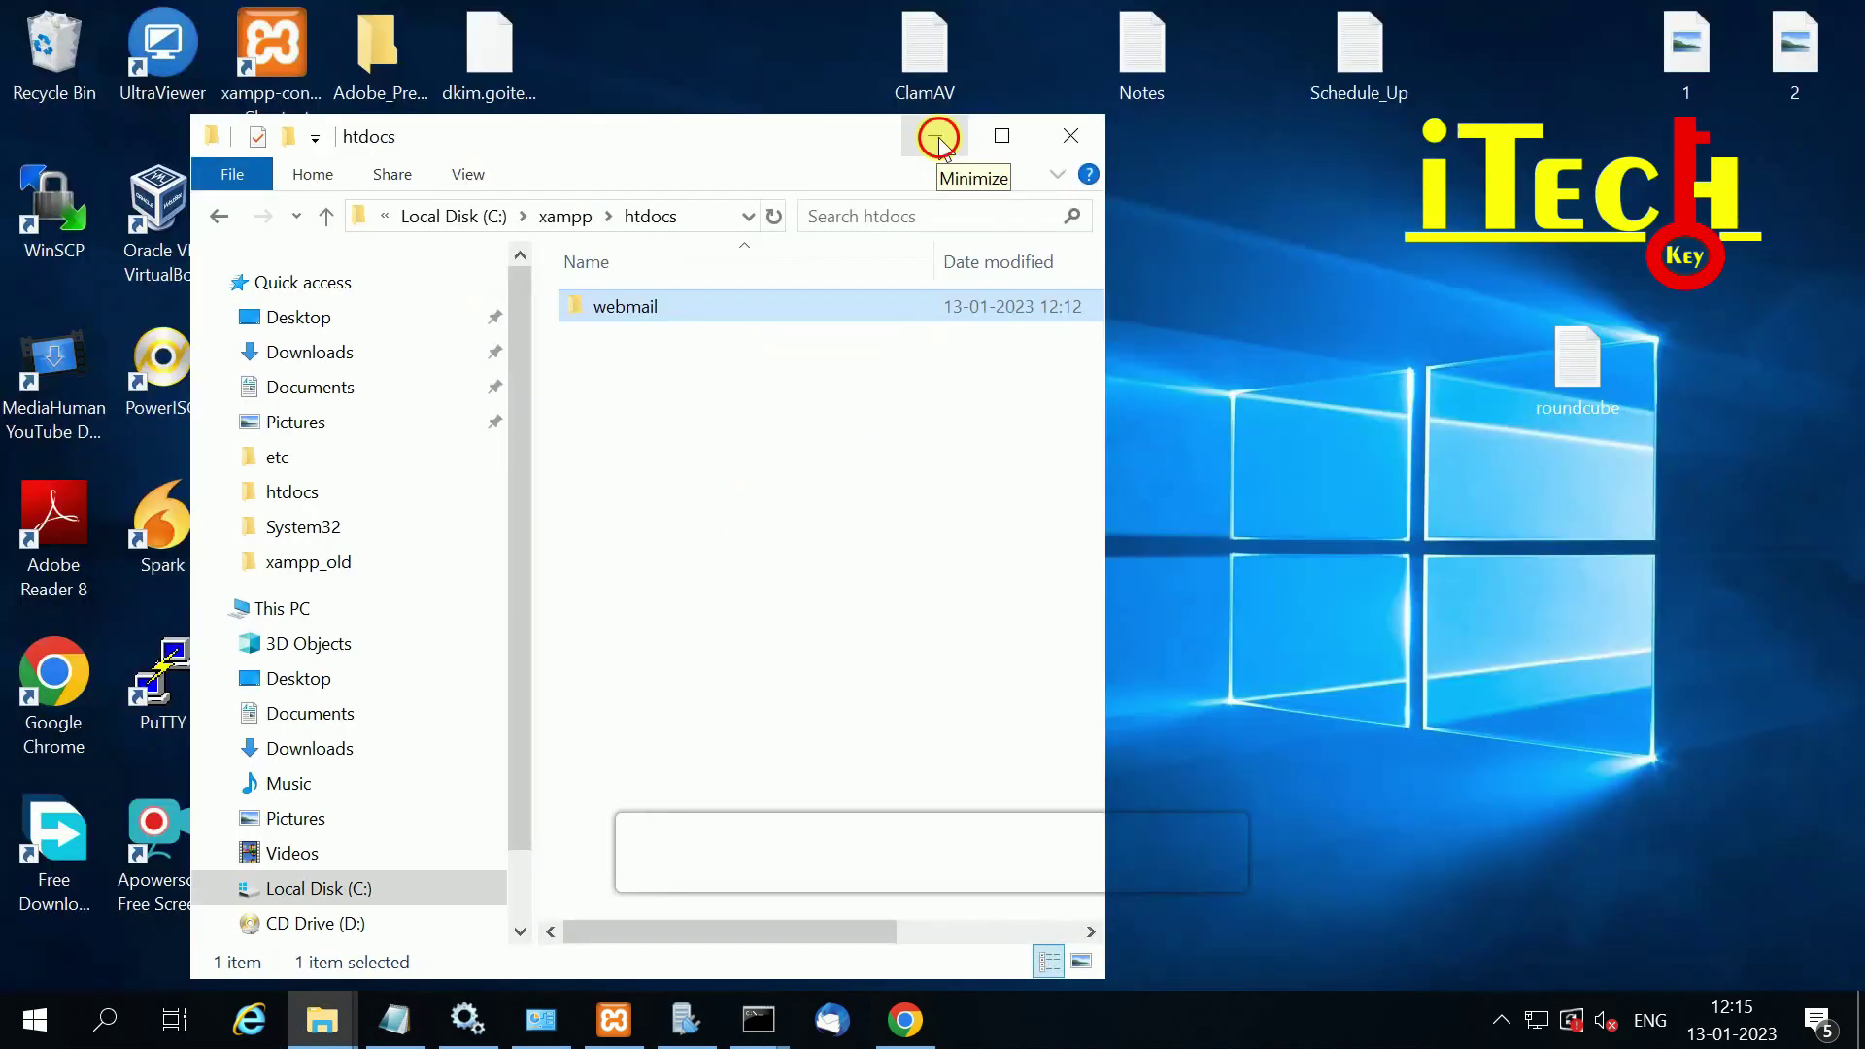
{"action": "left_click", "coordinate": [934, 137]}
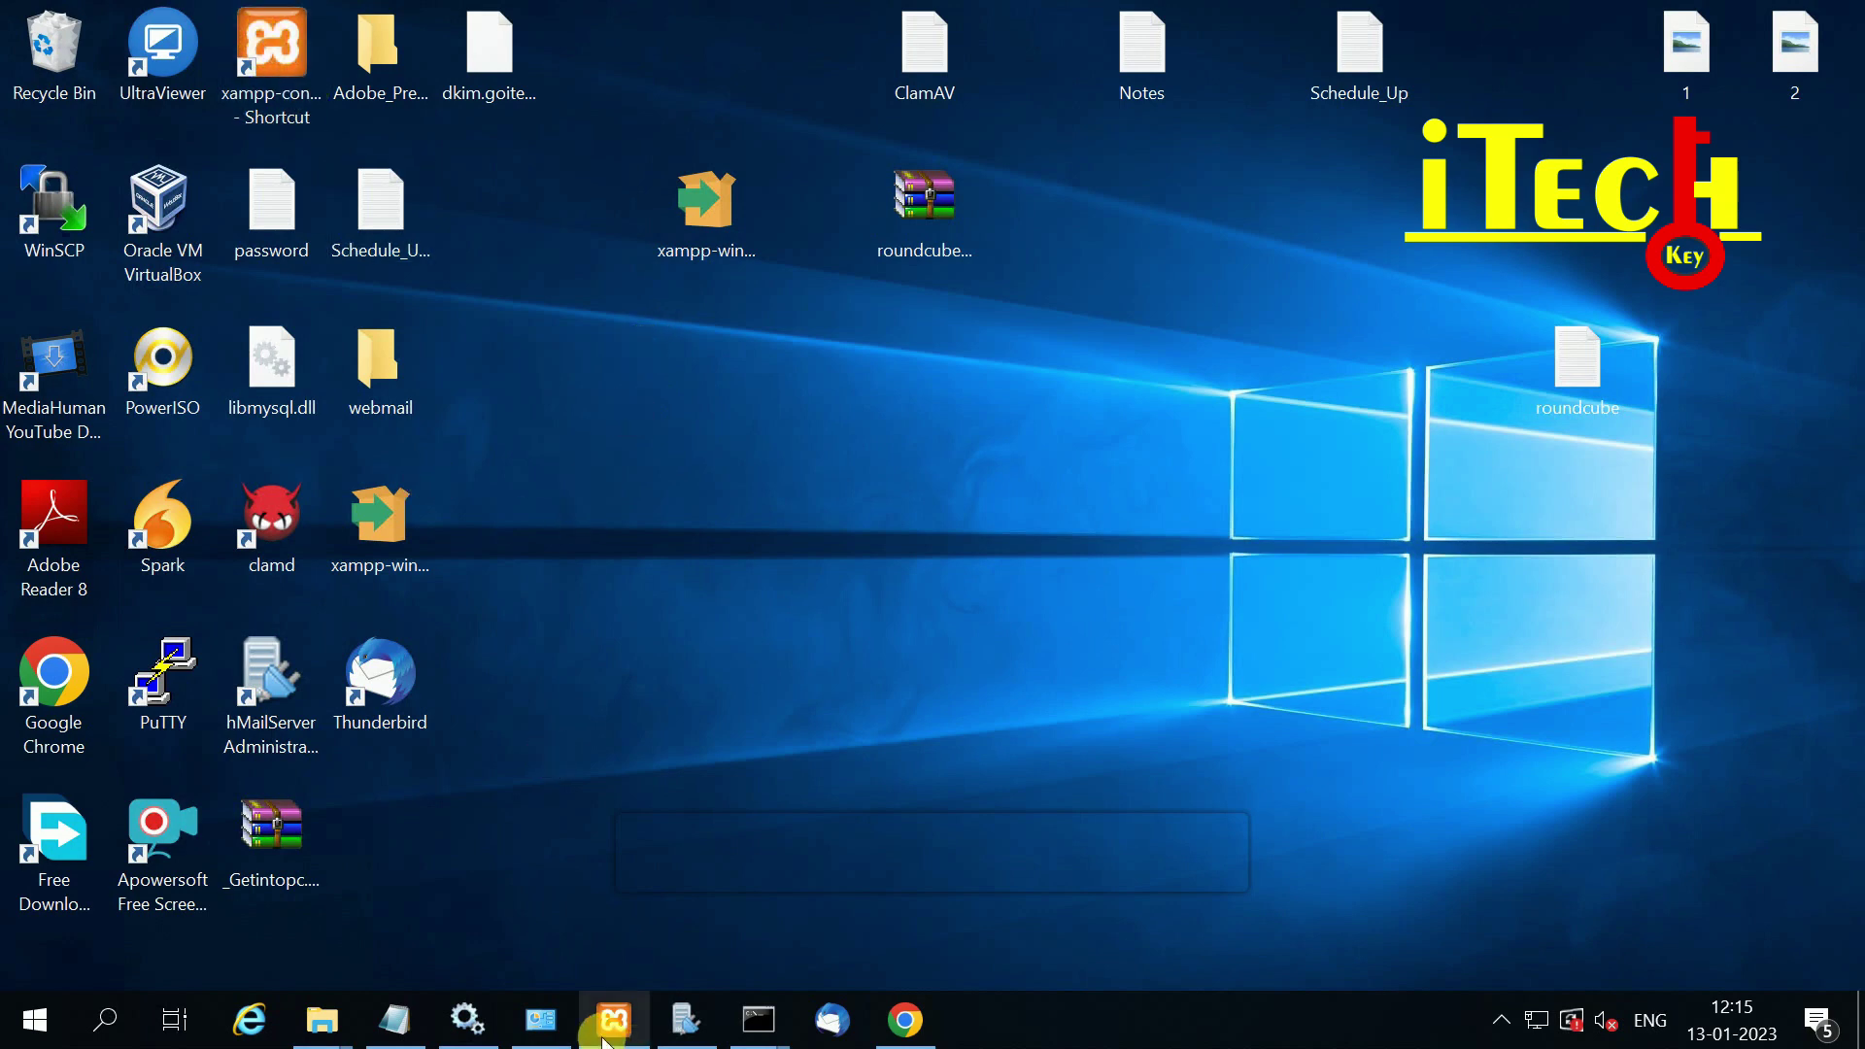
Step: Open phpMyAdmin from the XAMPP Control Panel and sign in as root with the password from the notes
{"action": "left_click", "coordinate": [614, 1020]}
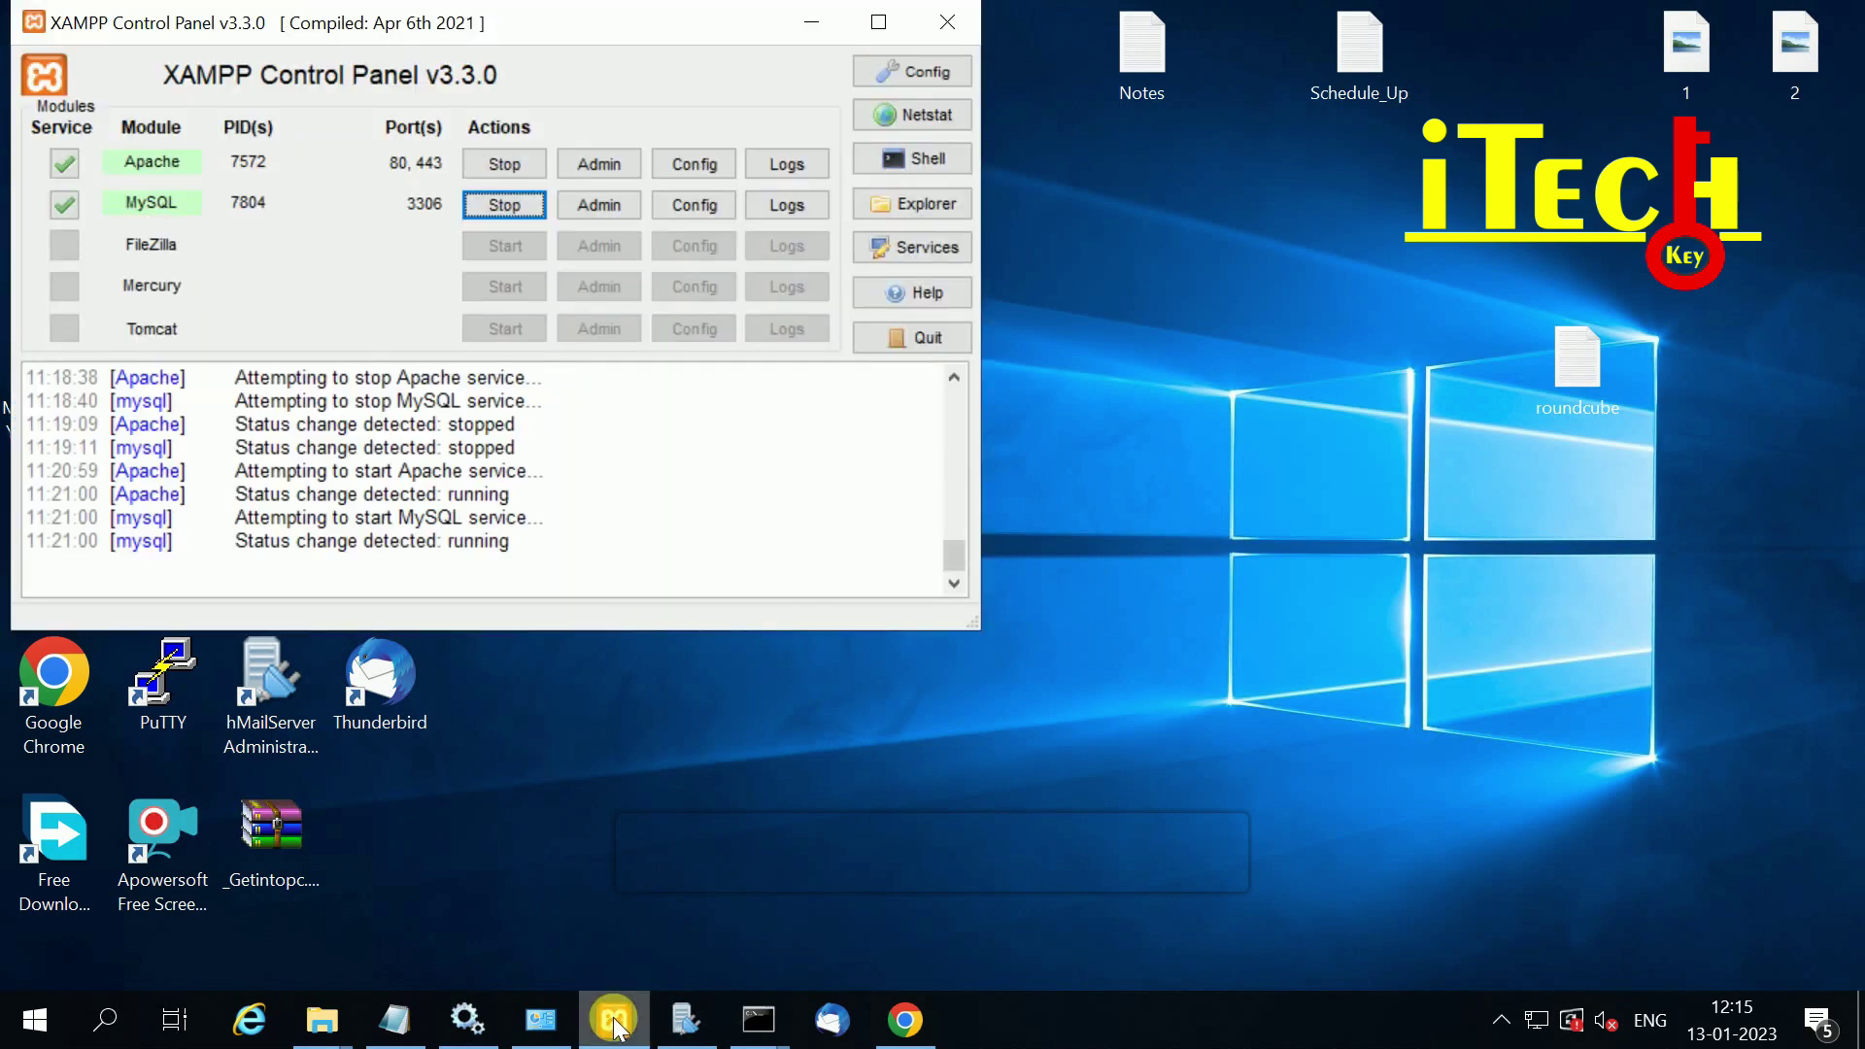
{"action": "left_click", "coordinate": [600, 205]}
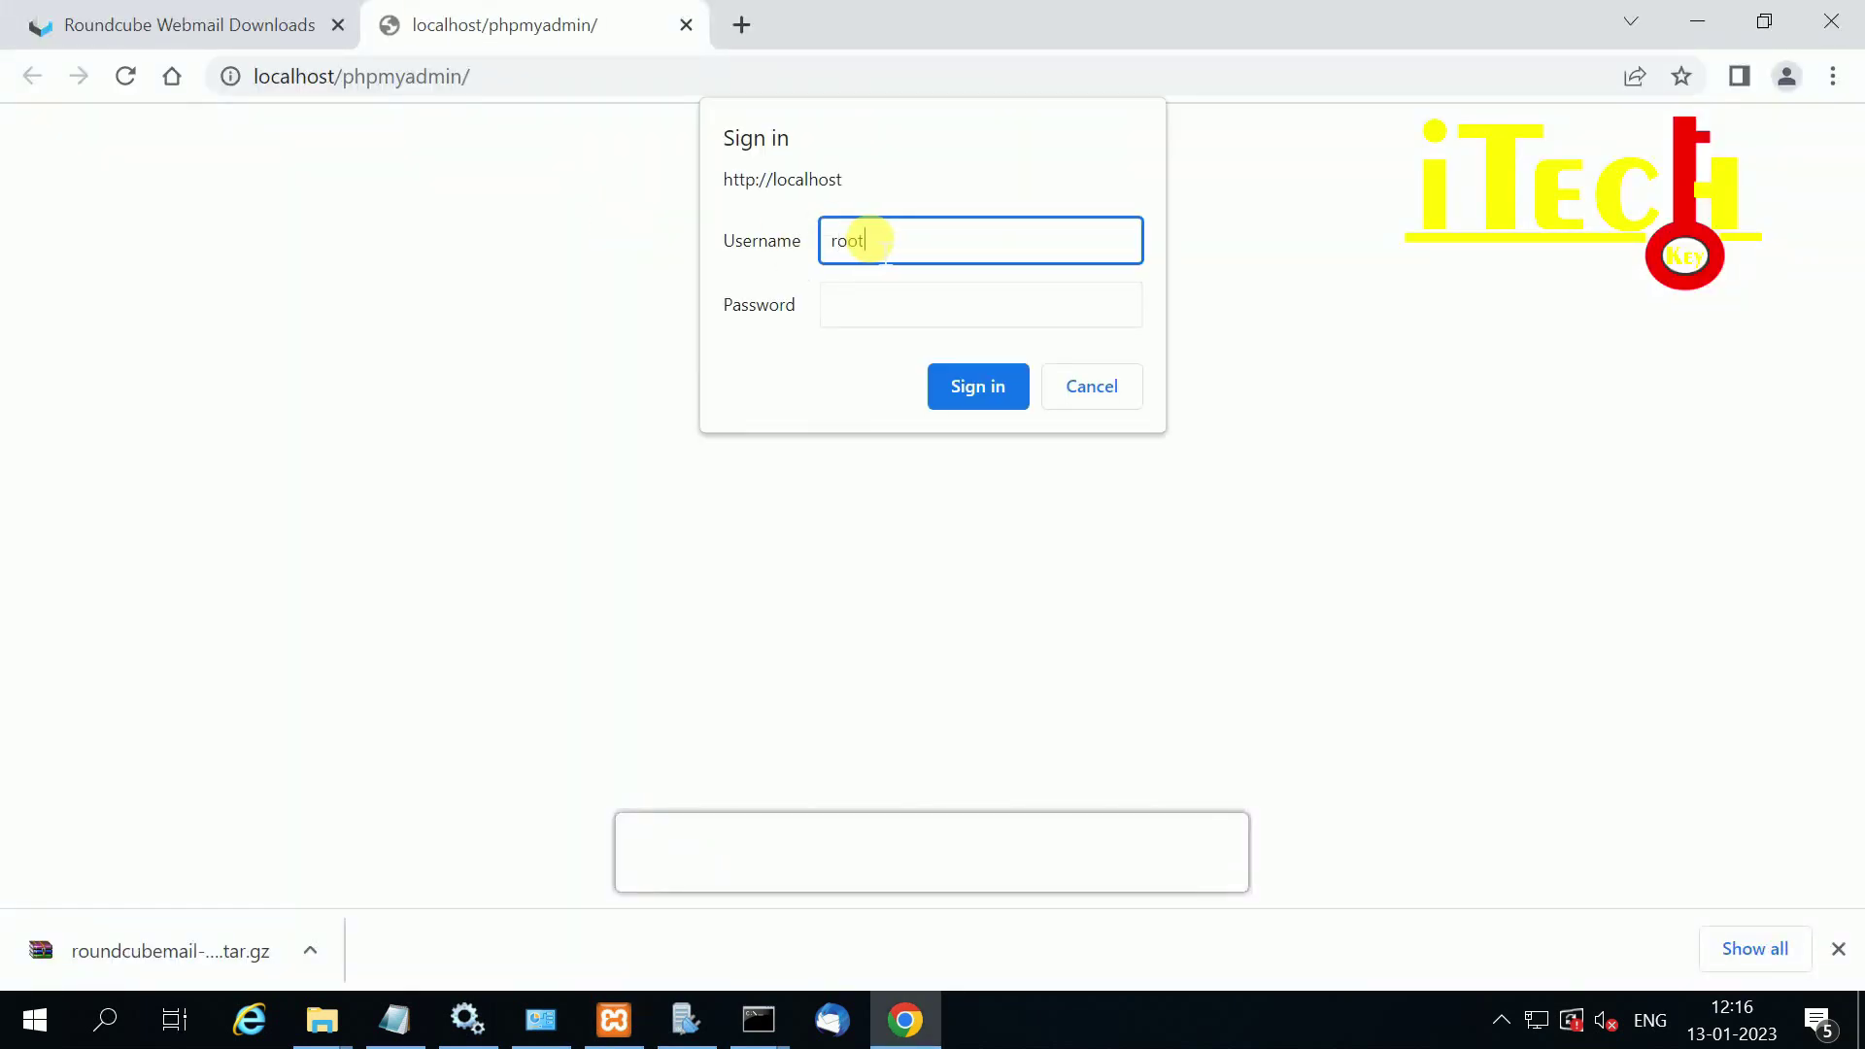
{"action": "left_click", "coordinate": [390, 1010]}
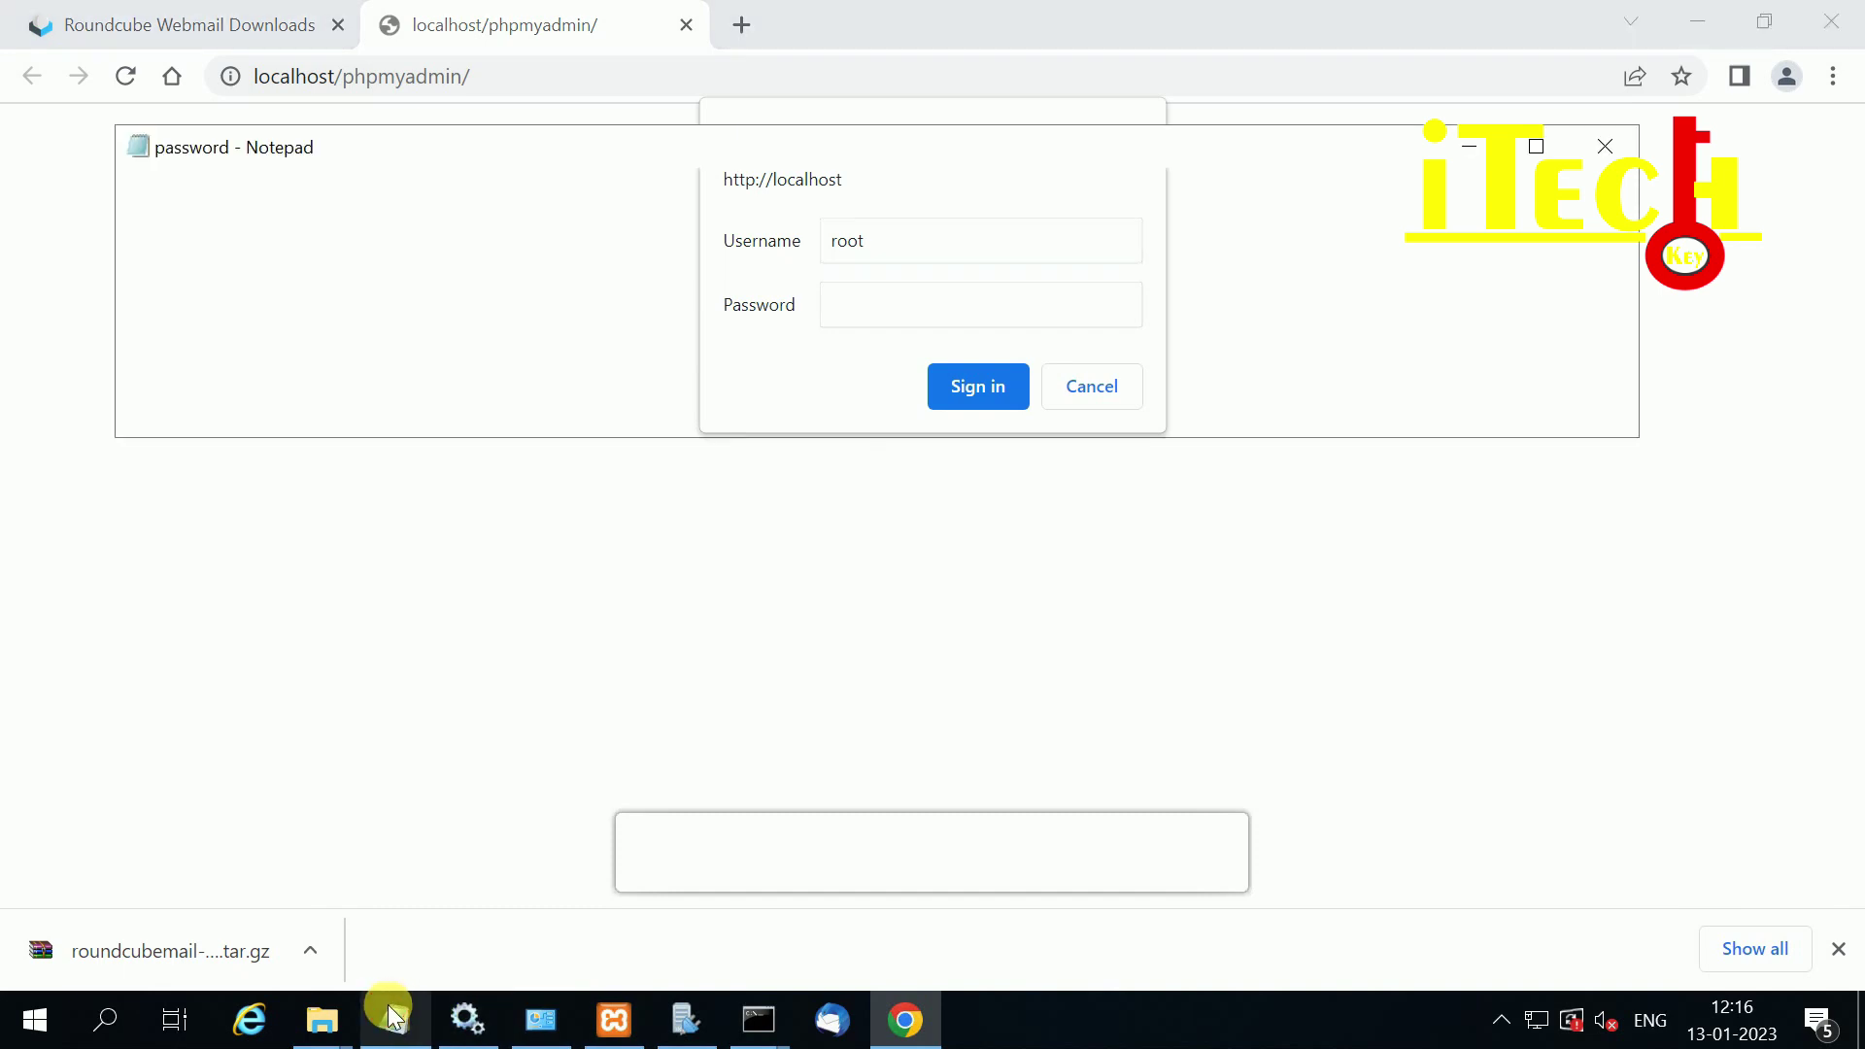
{"action": "left_click_drag", "start_coordinate": [228, 235], "coordinate": [119, 209]}
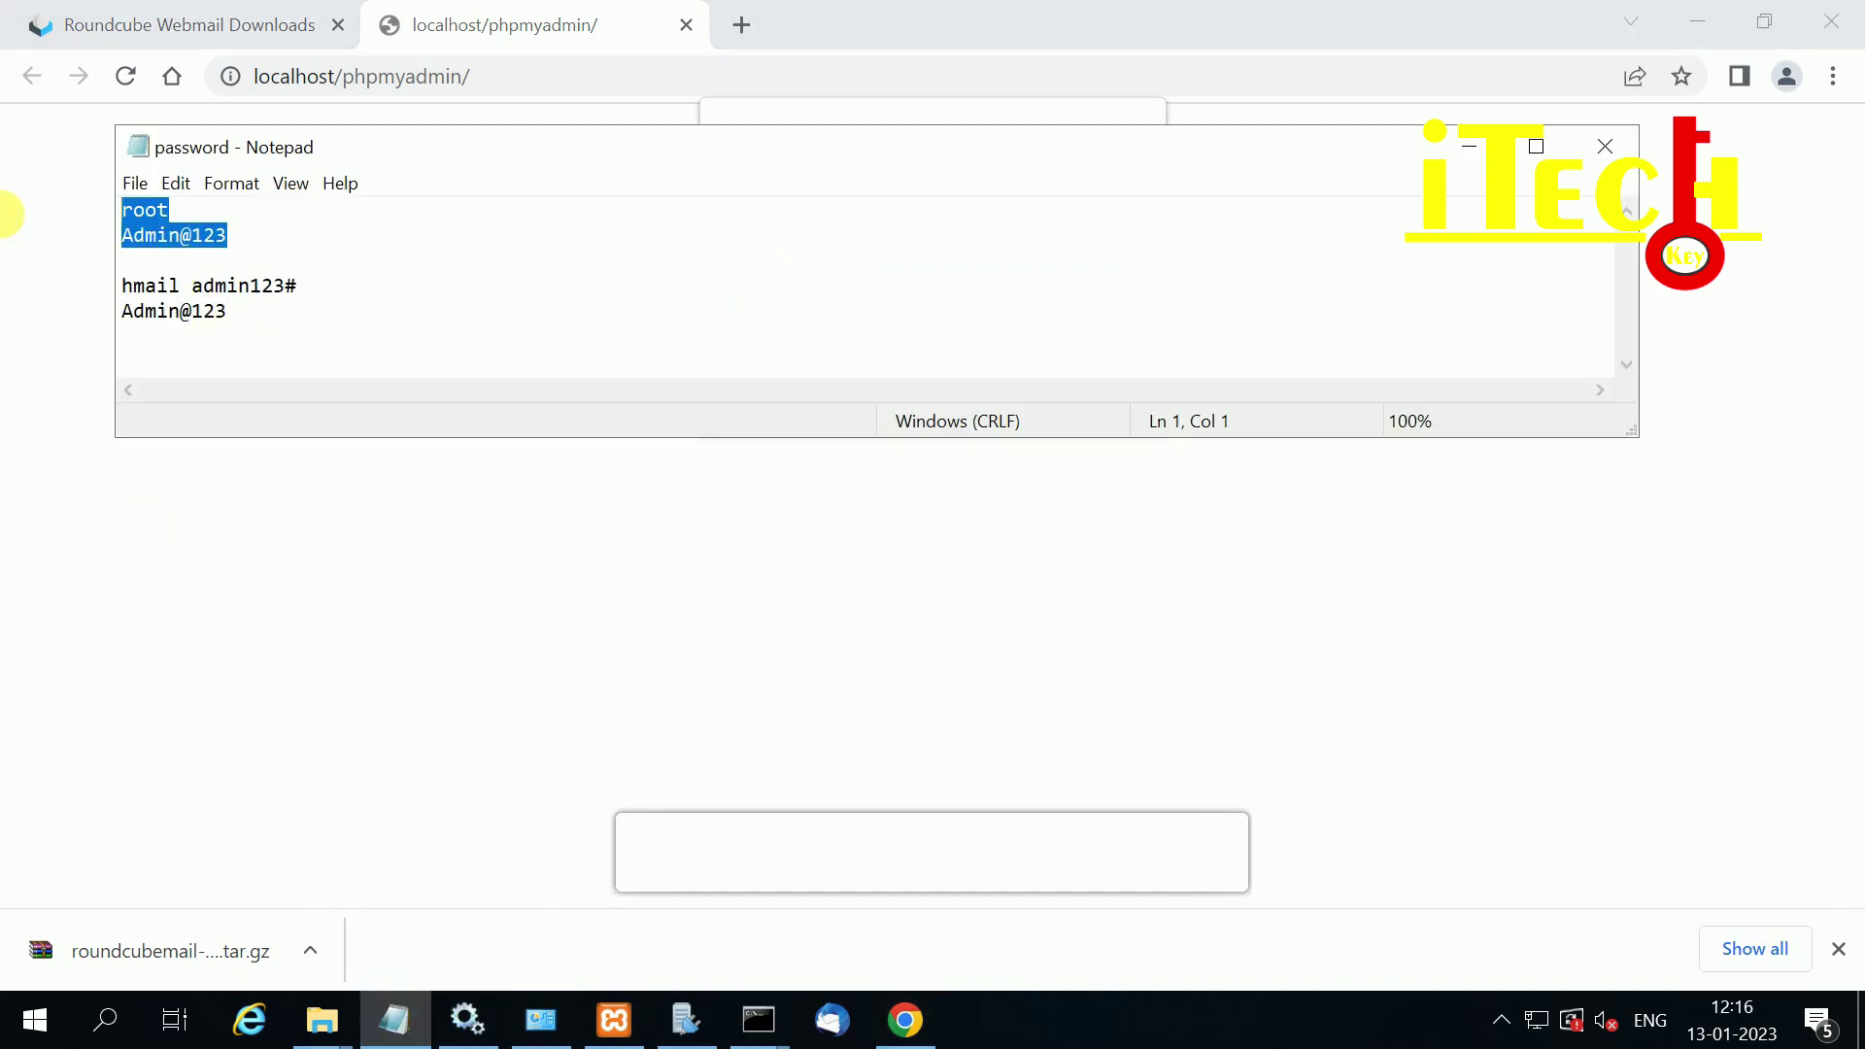
{"action": "left_click_drag", "start_coordinate": [250, 234], "coordinate": [36, 242]}
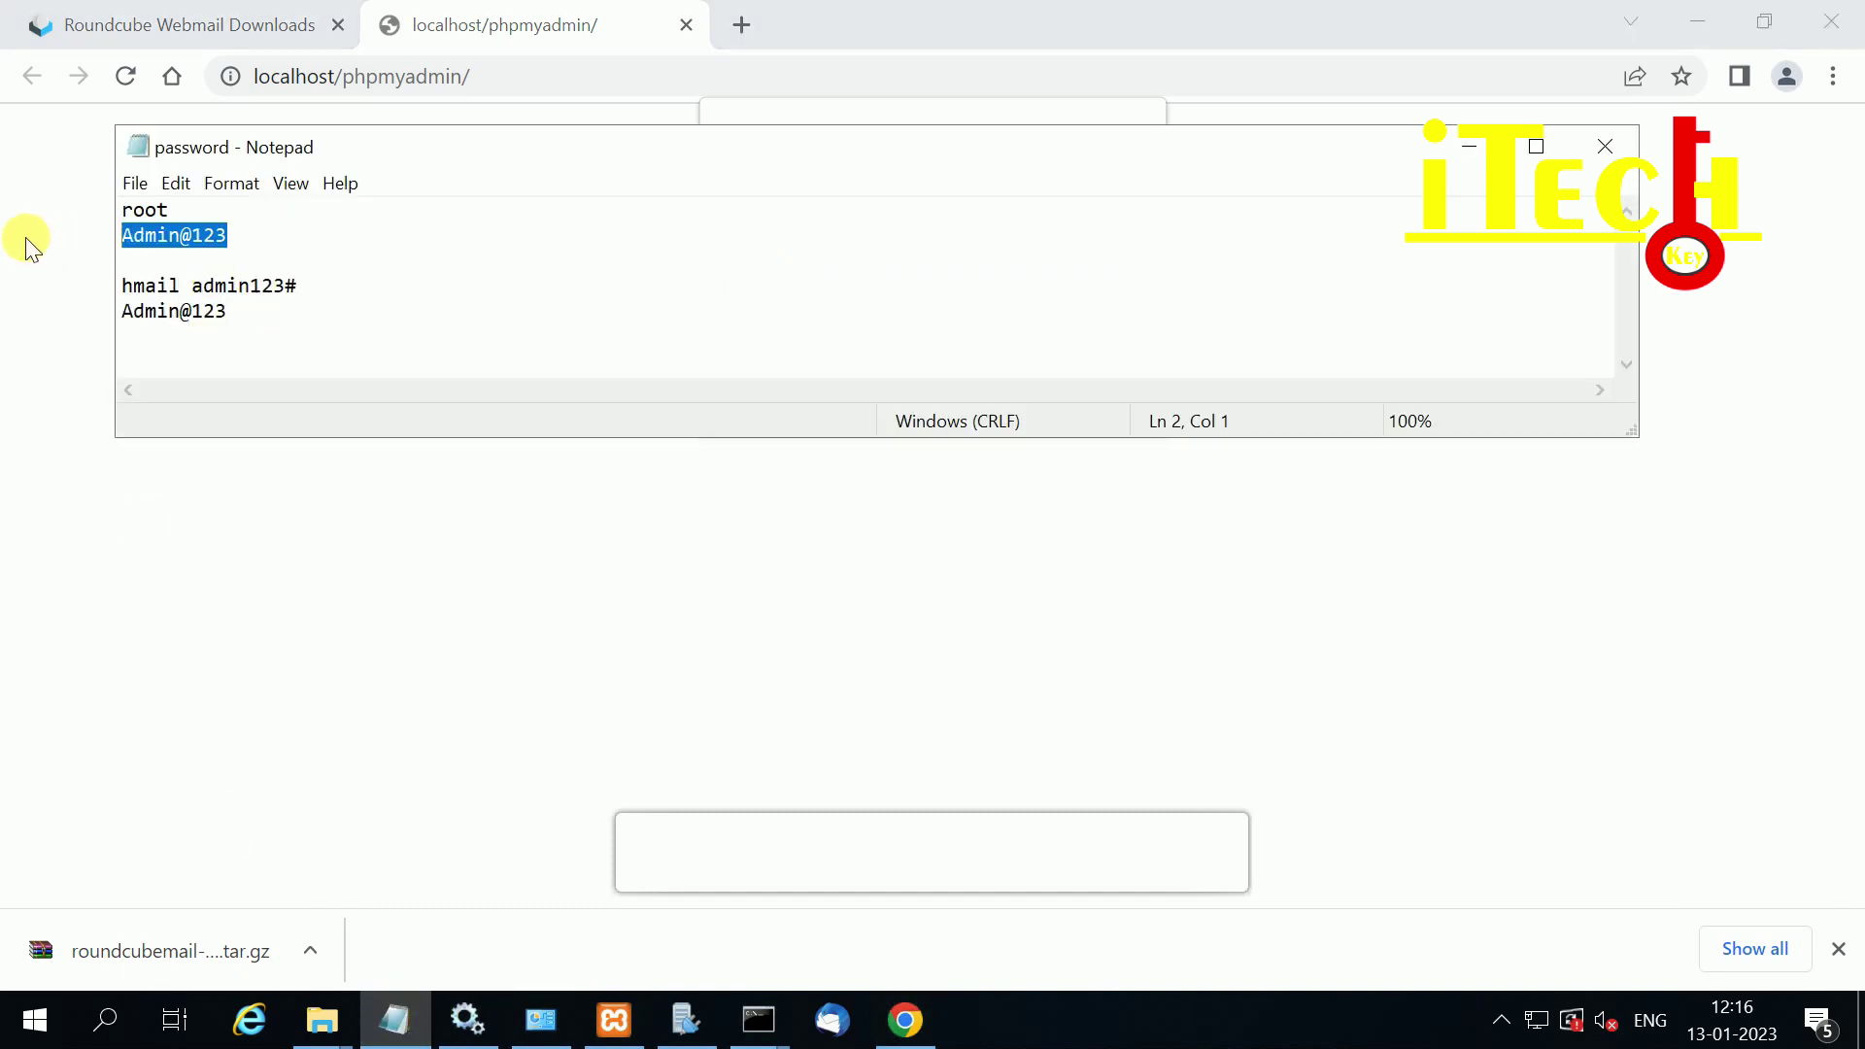
{"action": "left_click", "coordinate": [24, 204]}
{"action": "left_click", "coordinate": [833, 304]}
{"action": "key", "text": "ctrl+v"}
{"action": "left_click", "coordinate": [977, 386]}
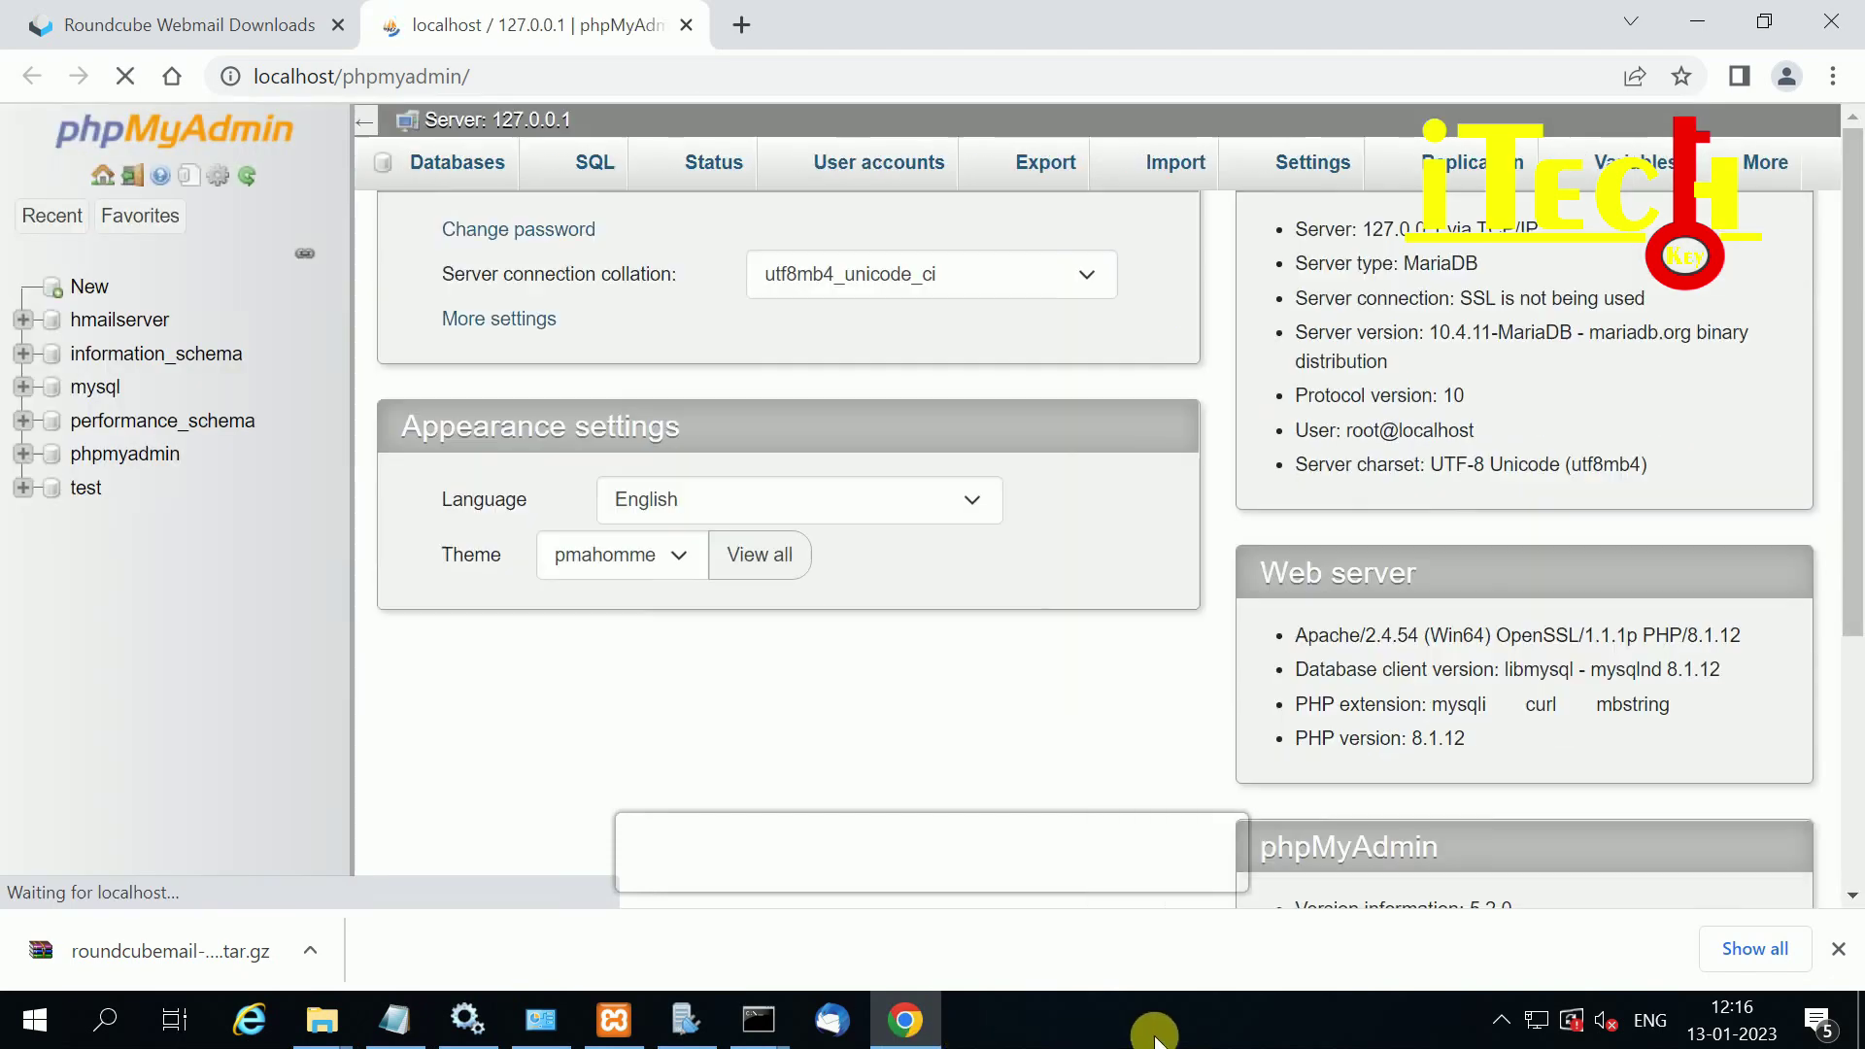
Step: Open the roundcube notes file on the desktop and select the database name roundcube
{"action": "right_click", "coordinate": [1150, 1020]}
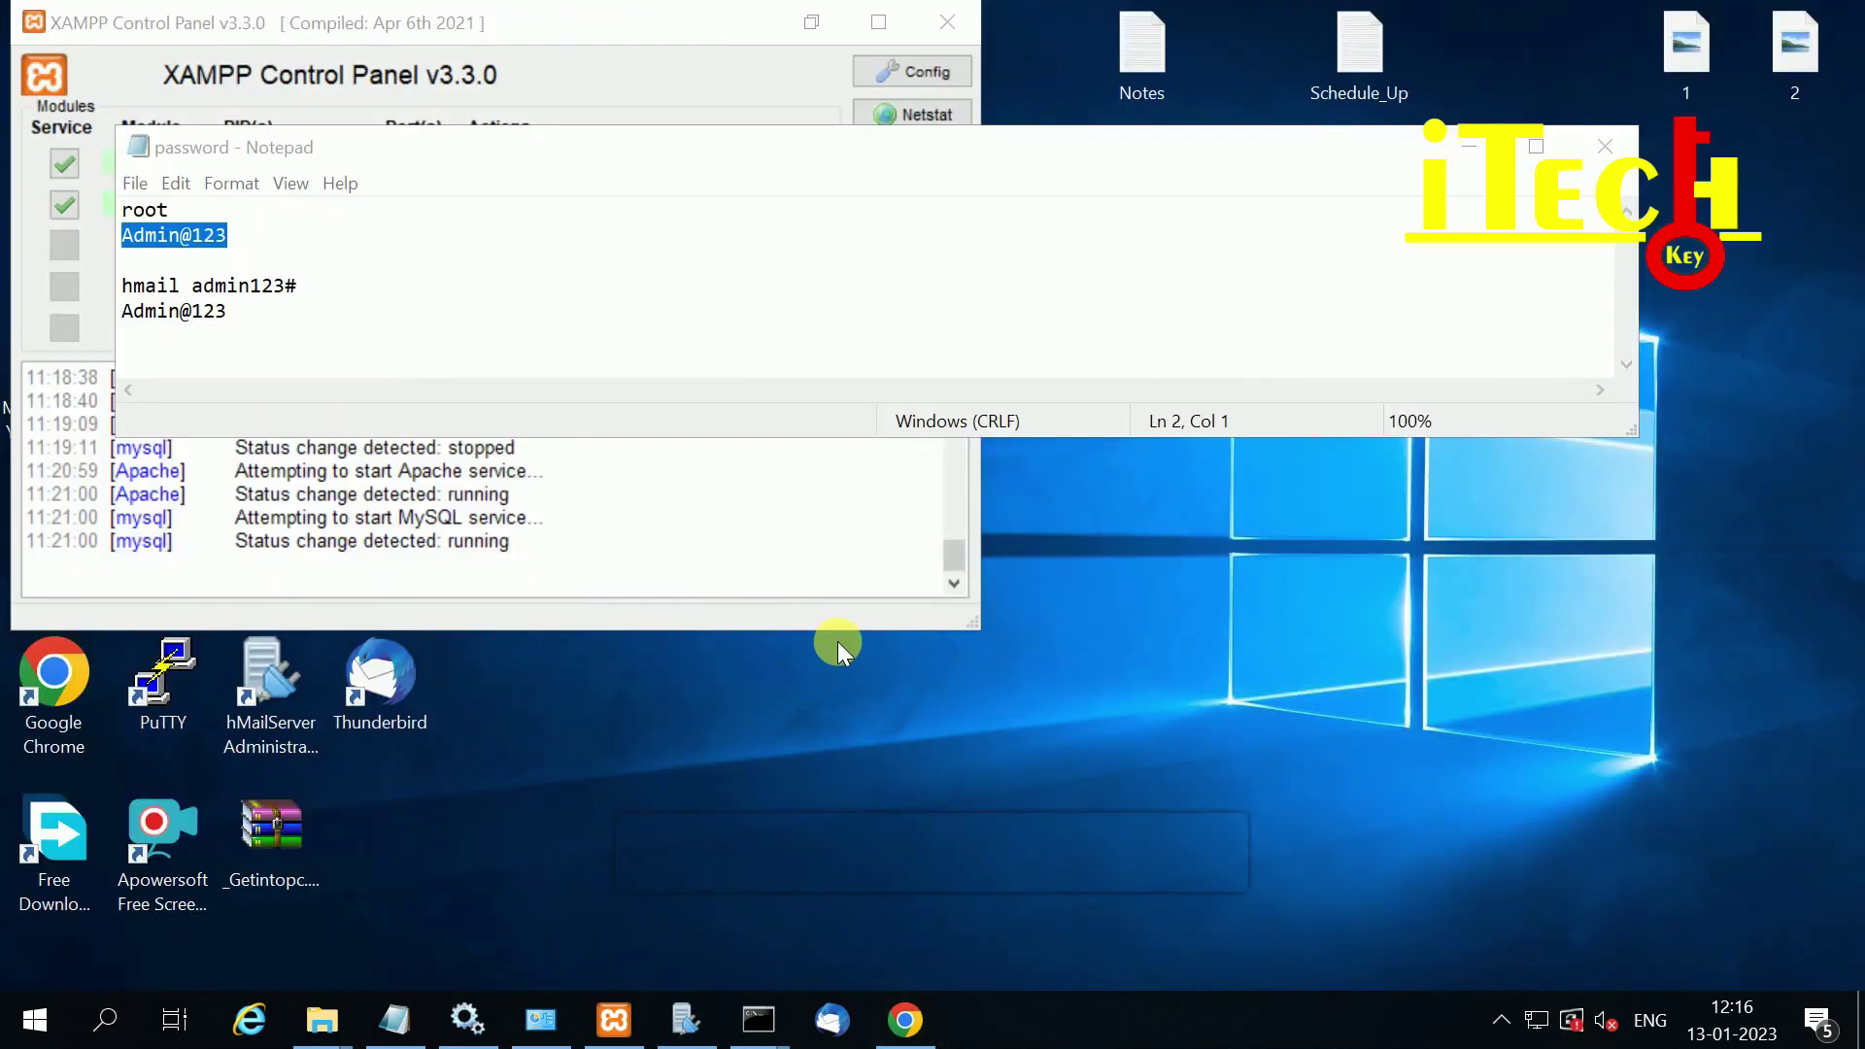
{"action": "key", "text": "super+d"}
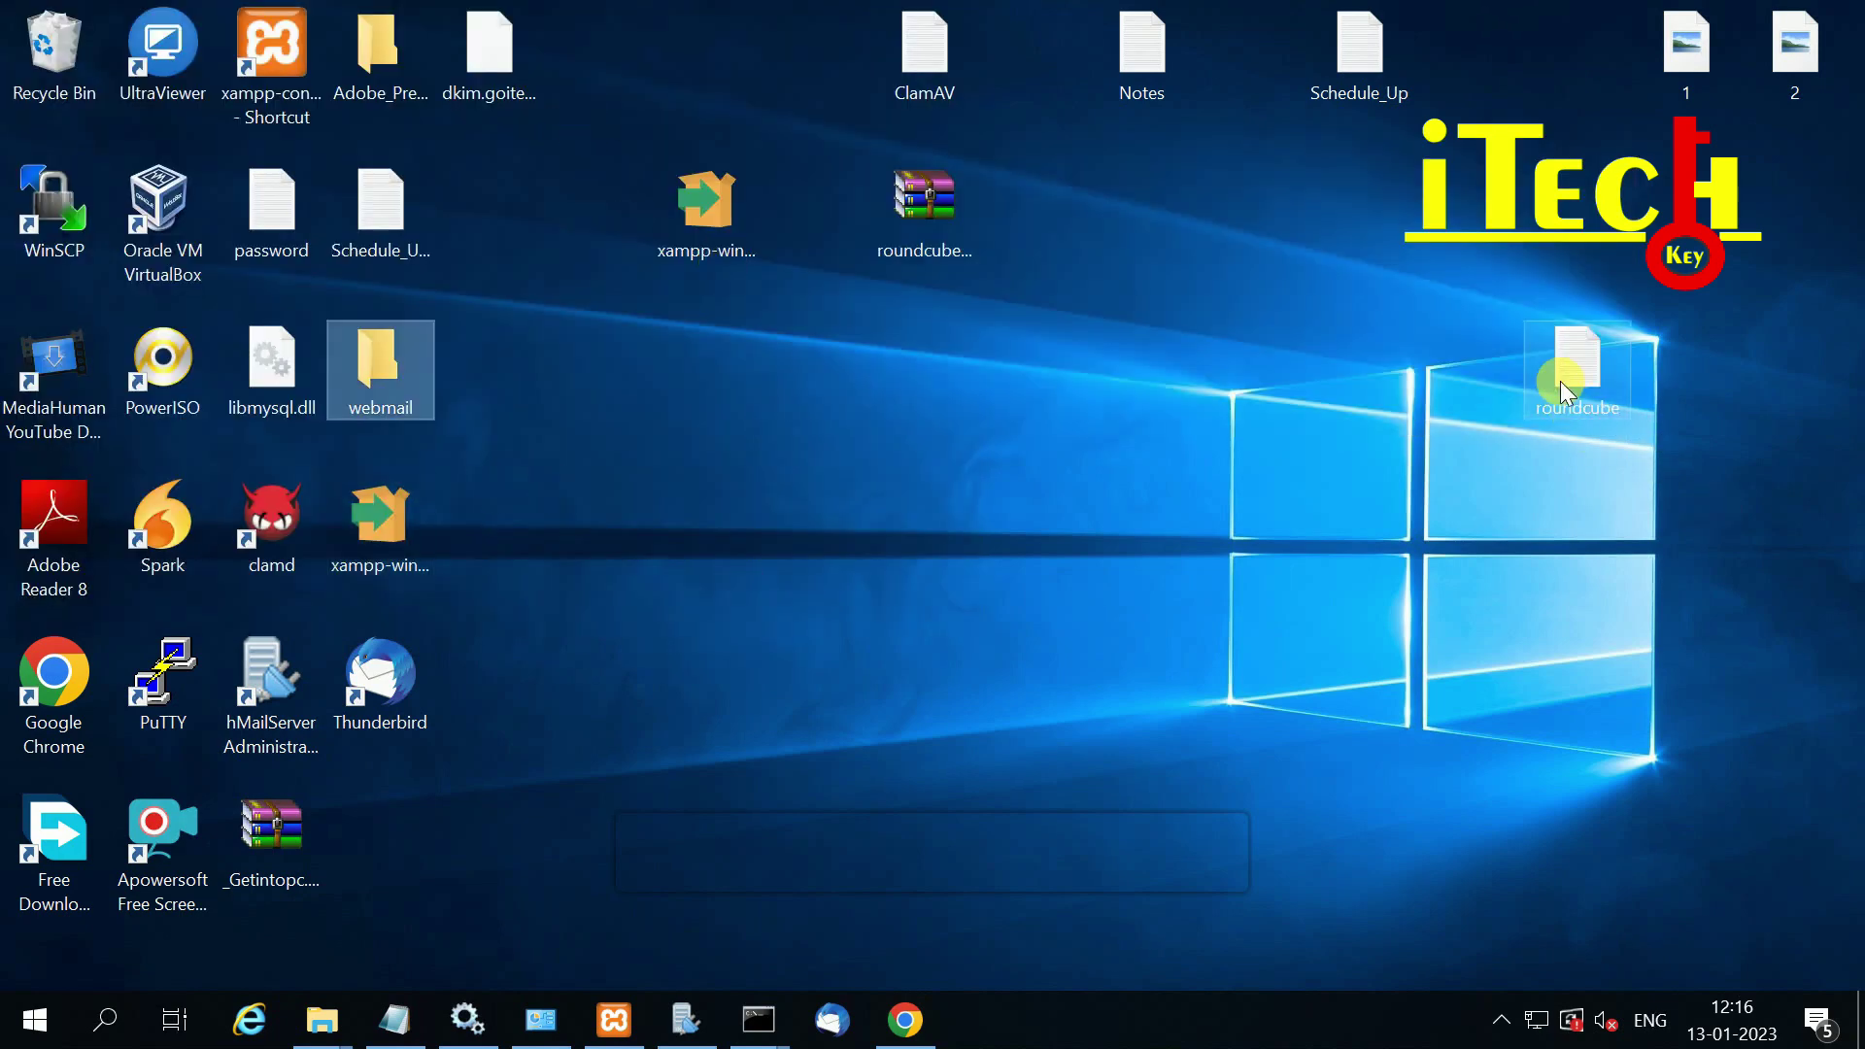
{"action": "double_click", "coordinate": [1566, 374]}
{"action": "left_click_drag", "start_coordinate": [457, 552], "coordinate": [335, 551]}
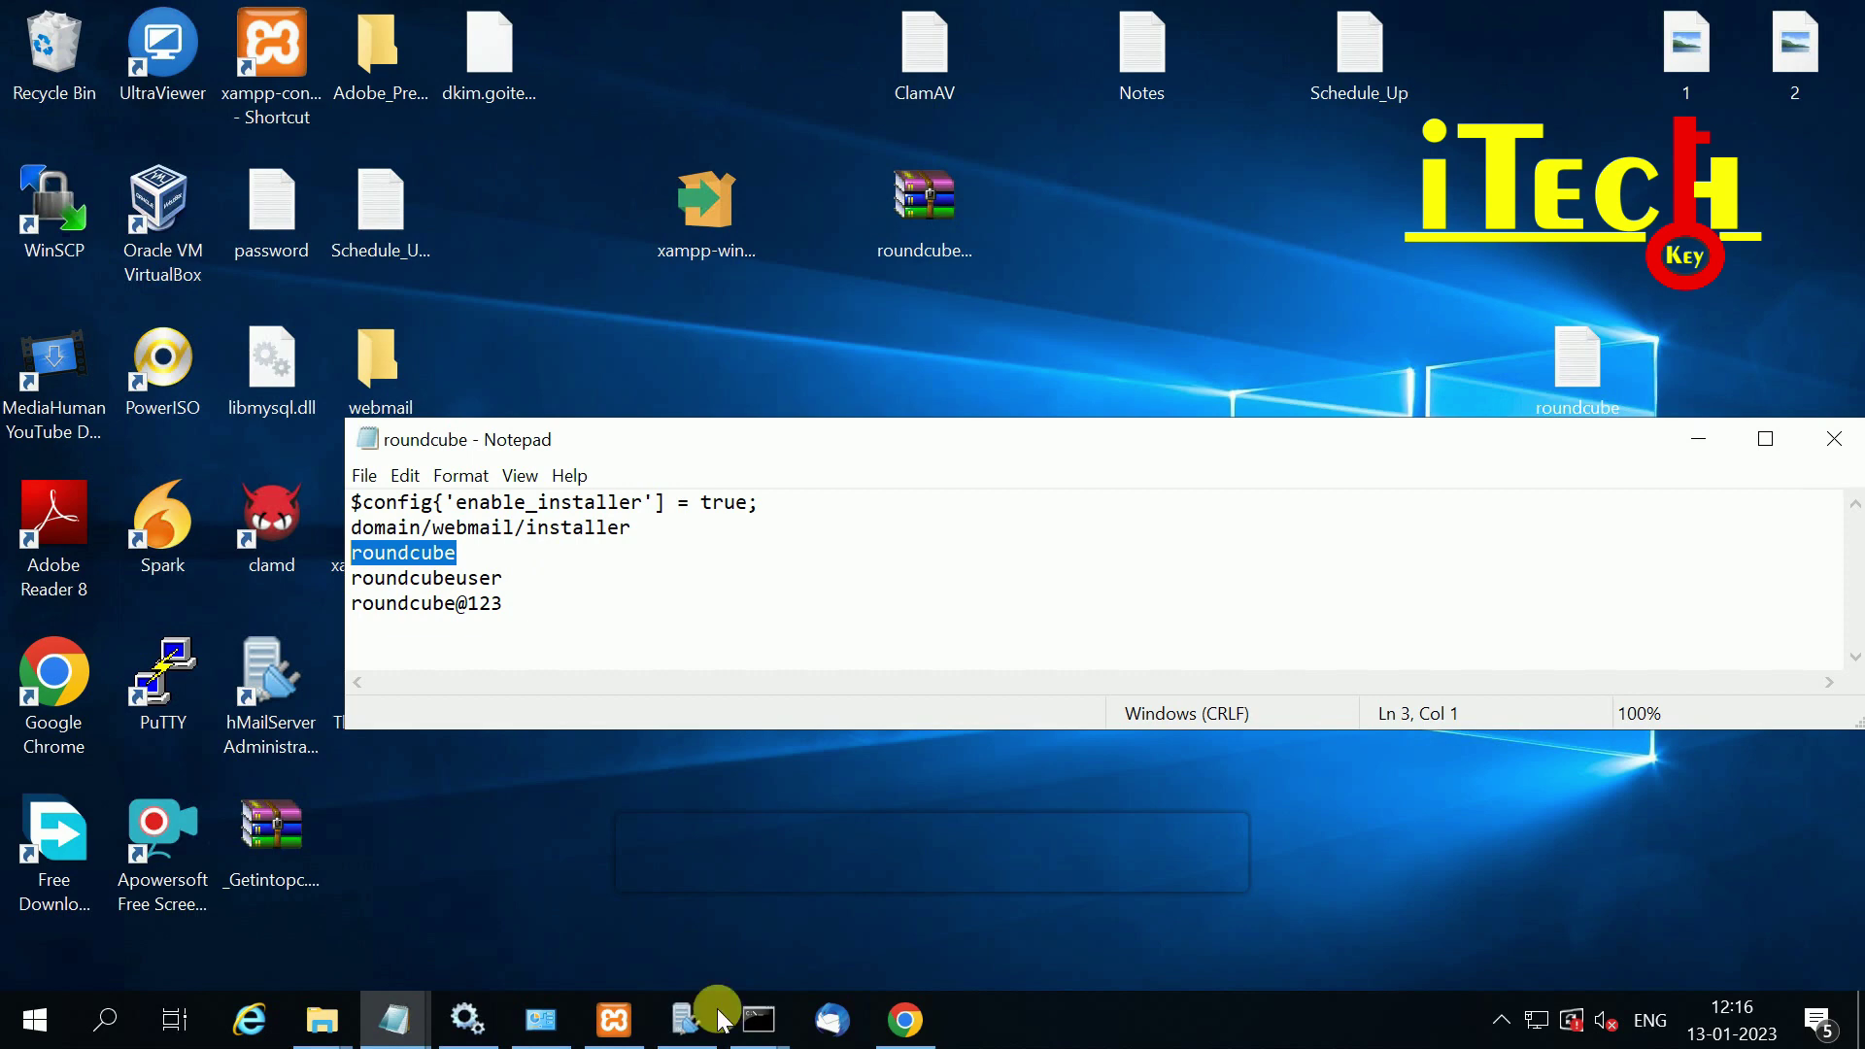
Step: Create a database named roundcube in phpMyAdmin, then go back to the home page
{"action": "left_click", "coordinate": [905, 1017]}
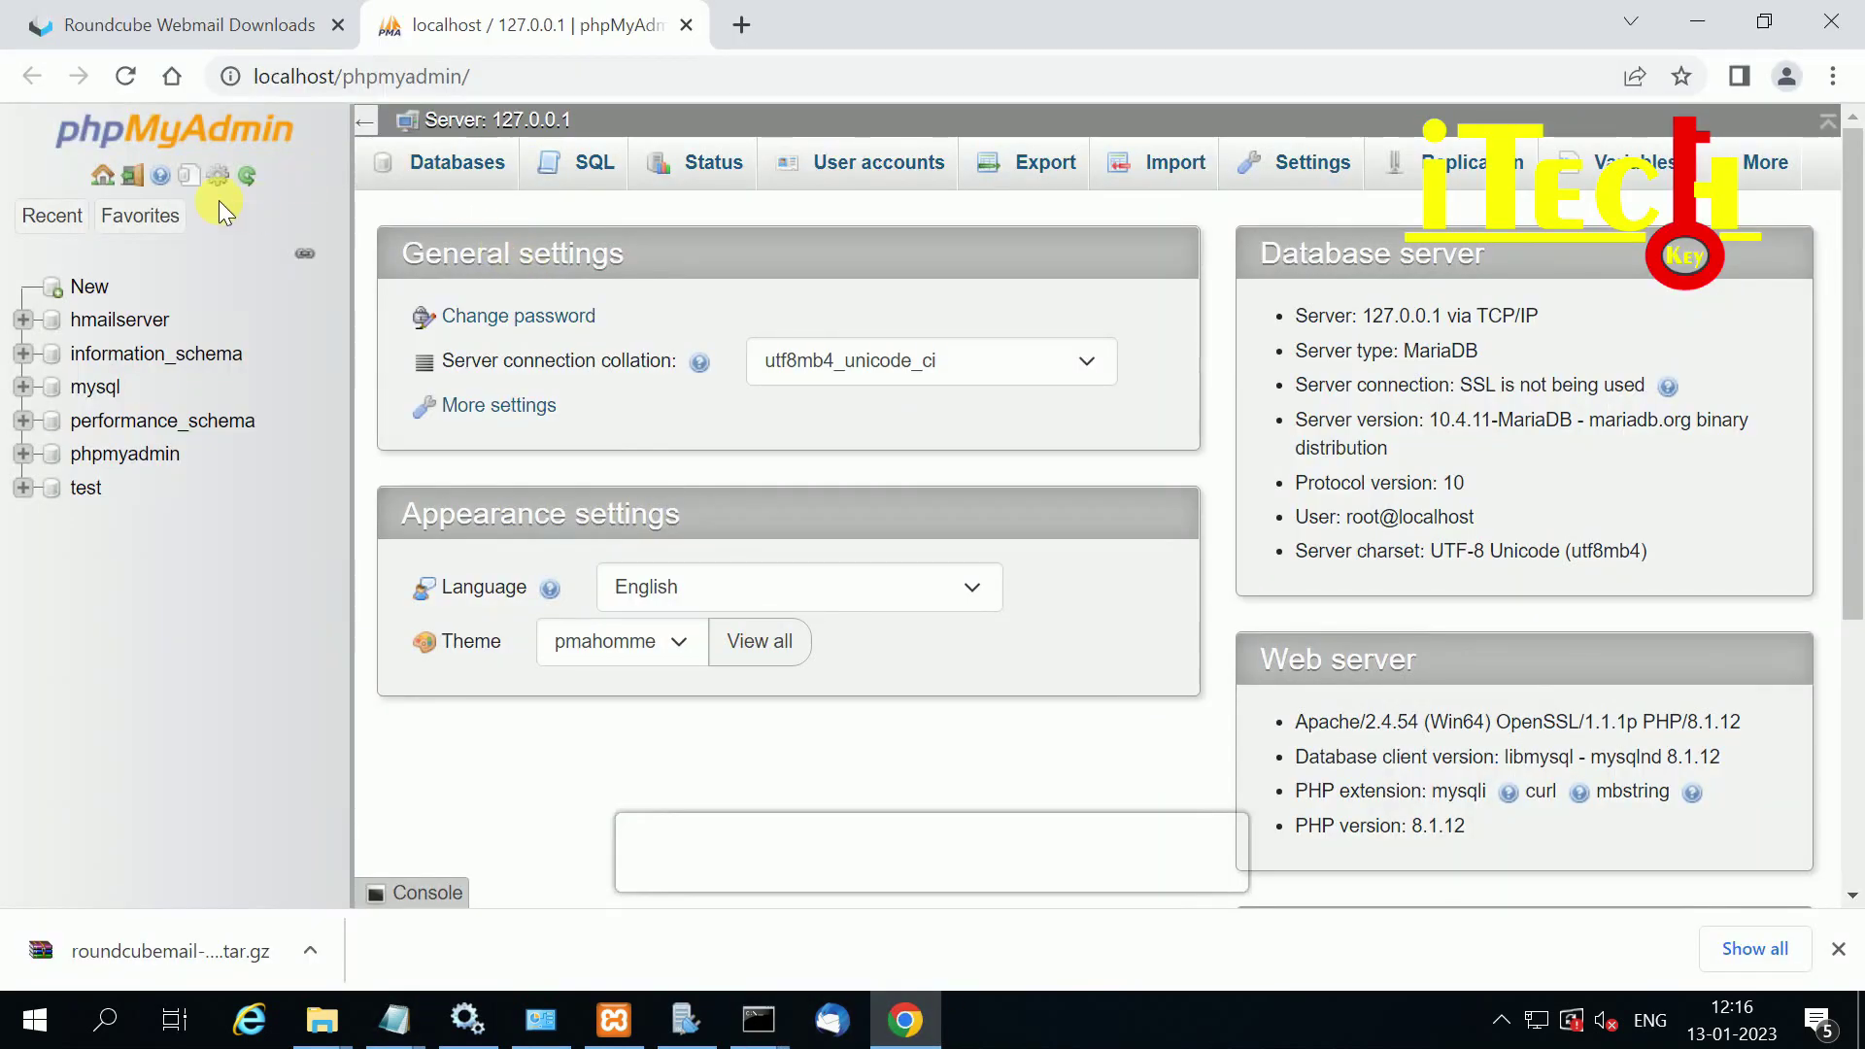
{"action": "left_click", "coordinate": [82, 285]}
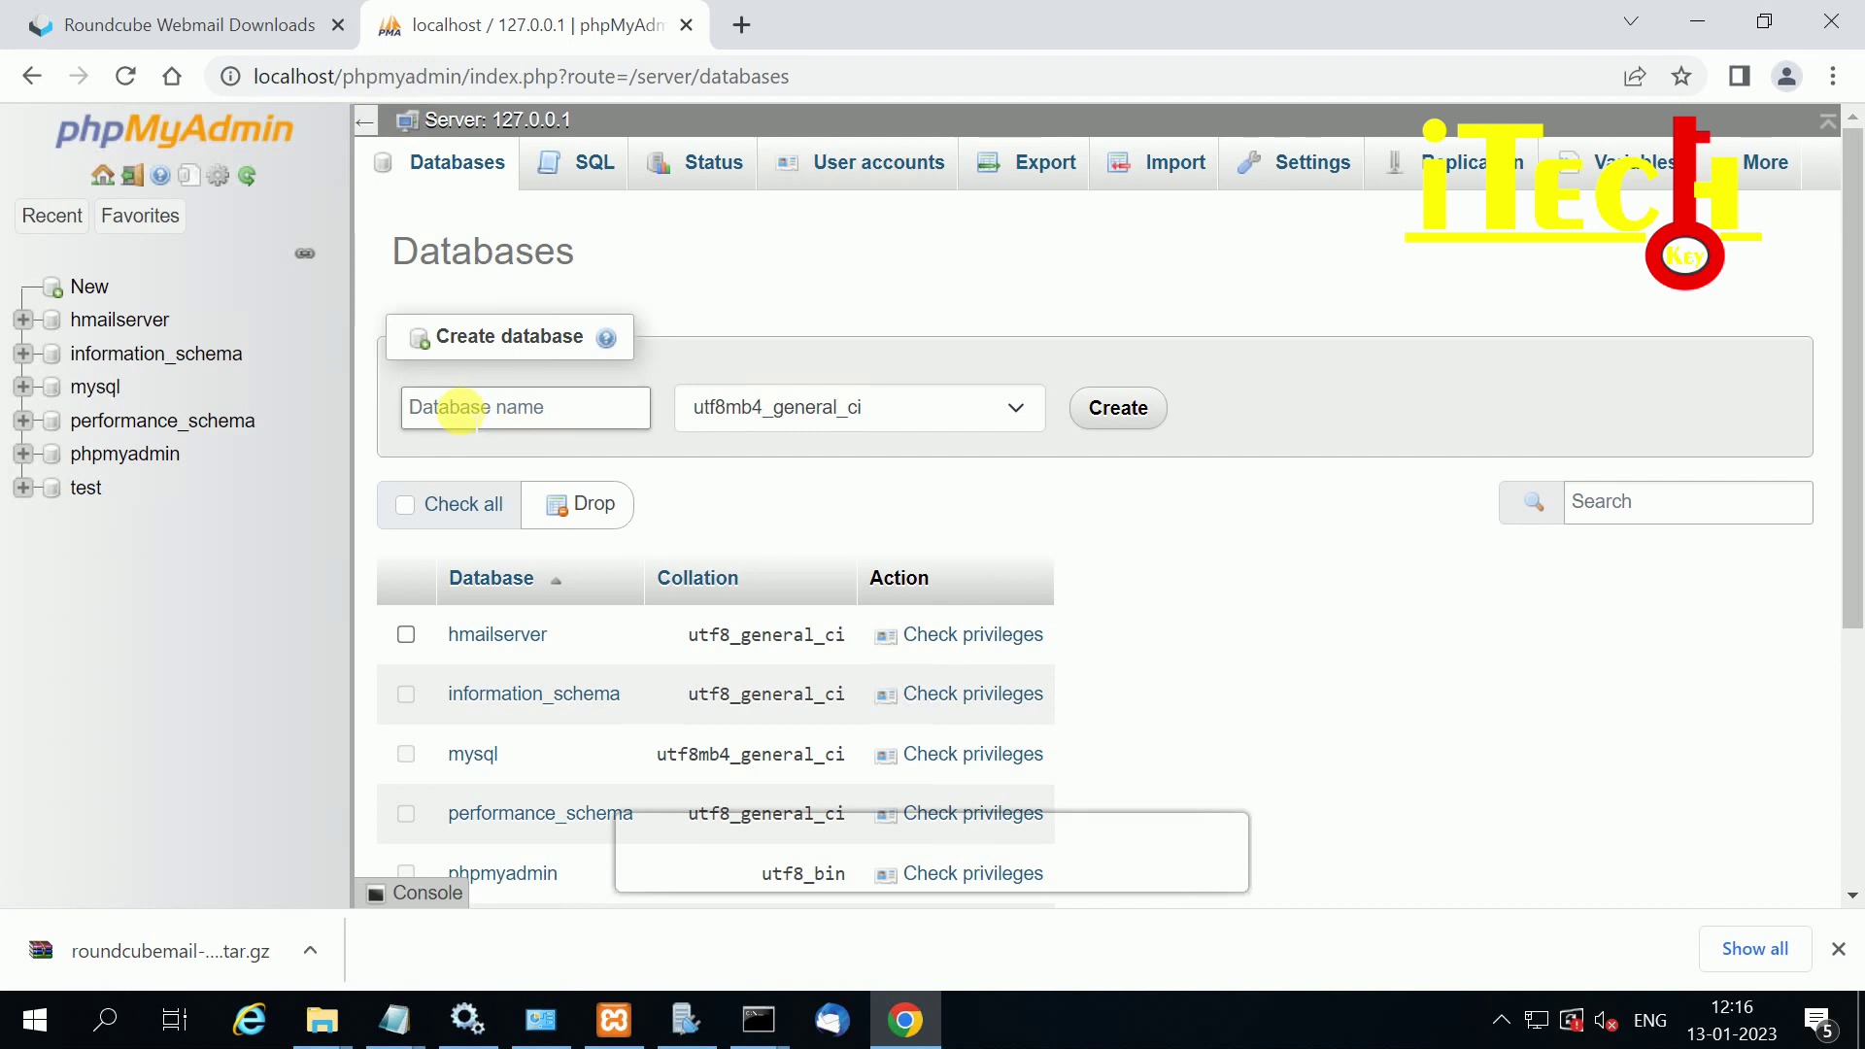
{"action": "left_click", "coordinate": [457, 400]}
{"action": "left_click", "coordinate": [532, 476]}
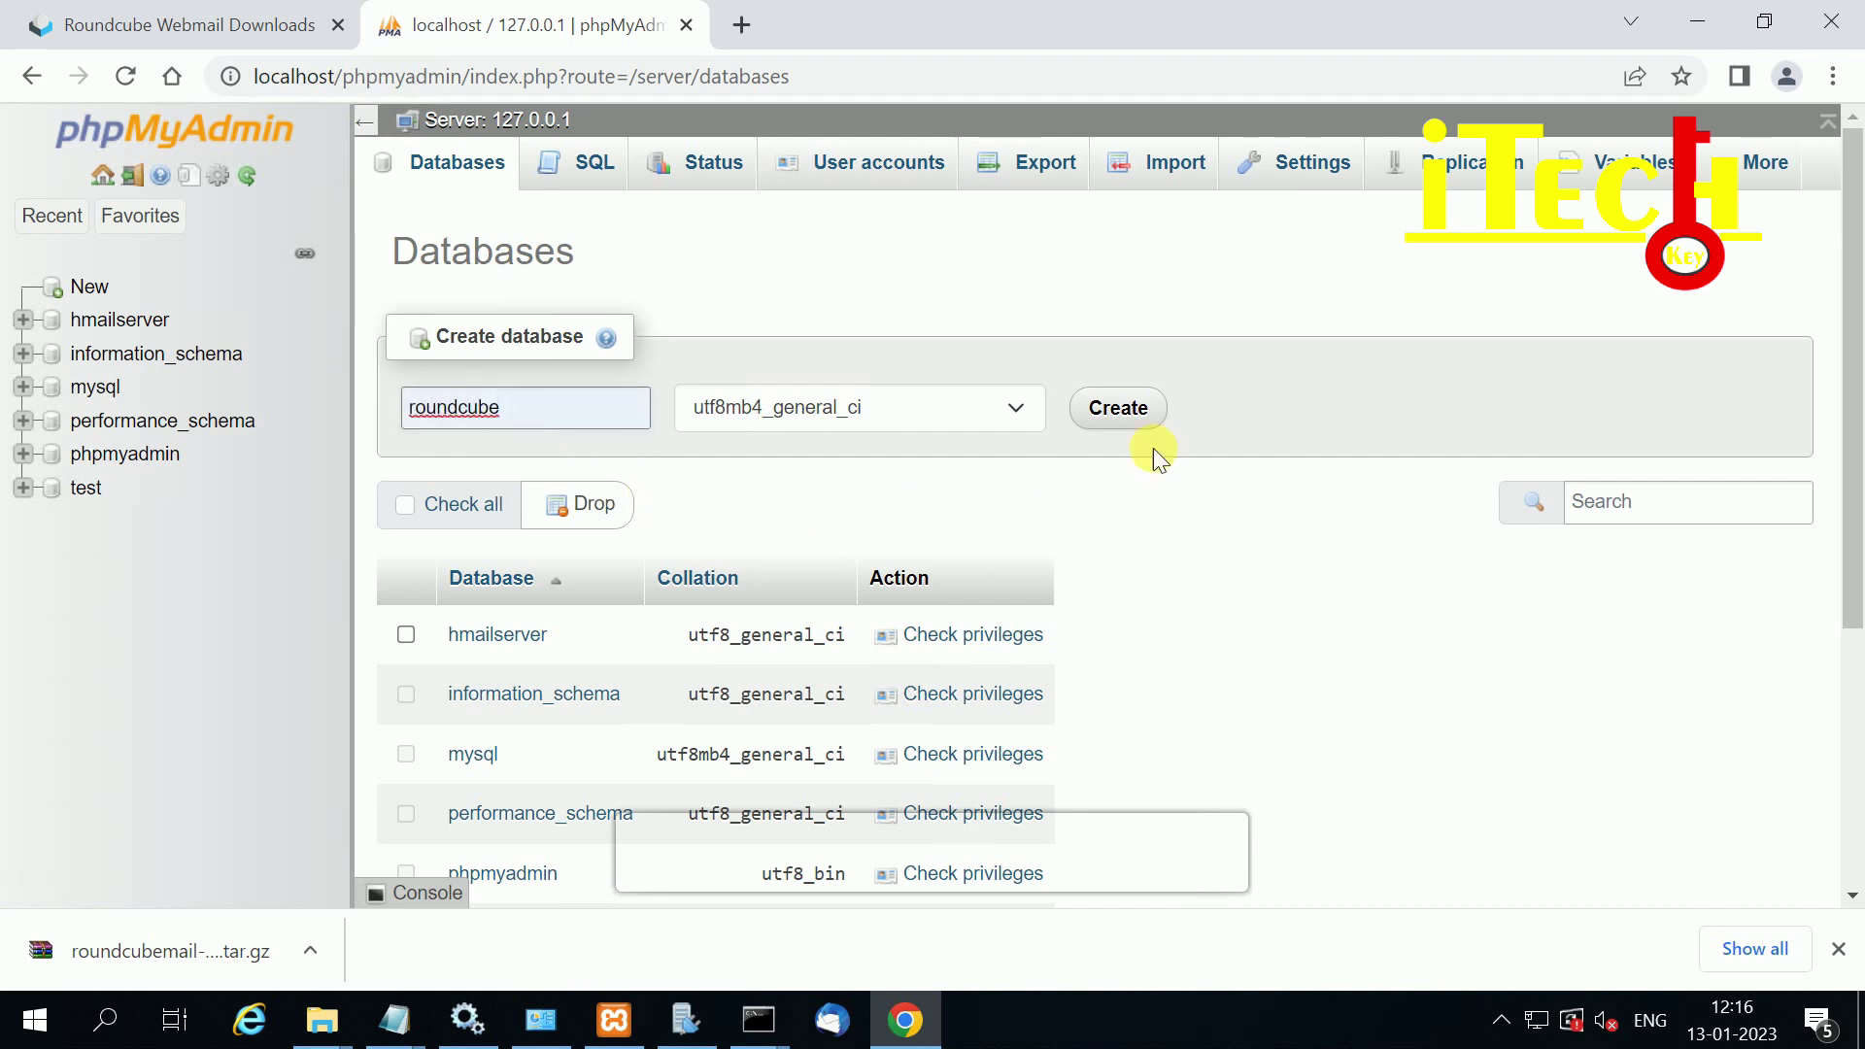
{"action": "left_click", "coordinate": [1127, 410]}
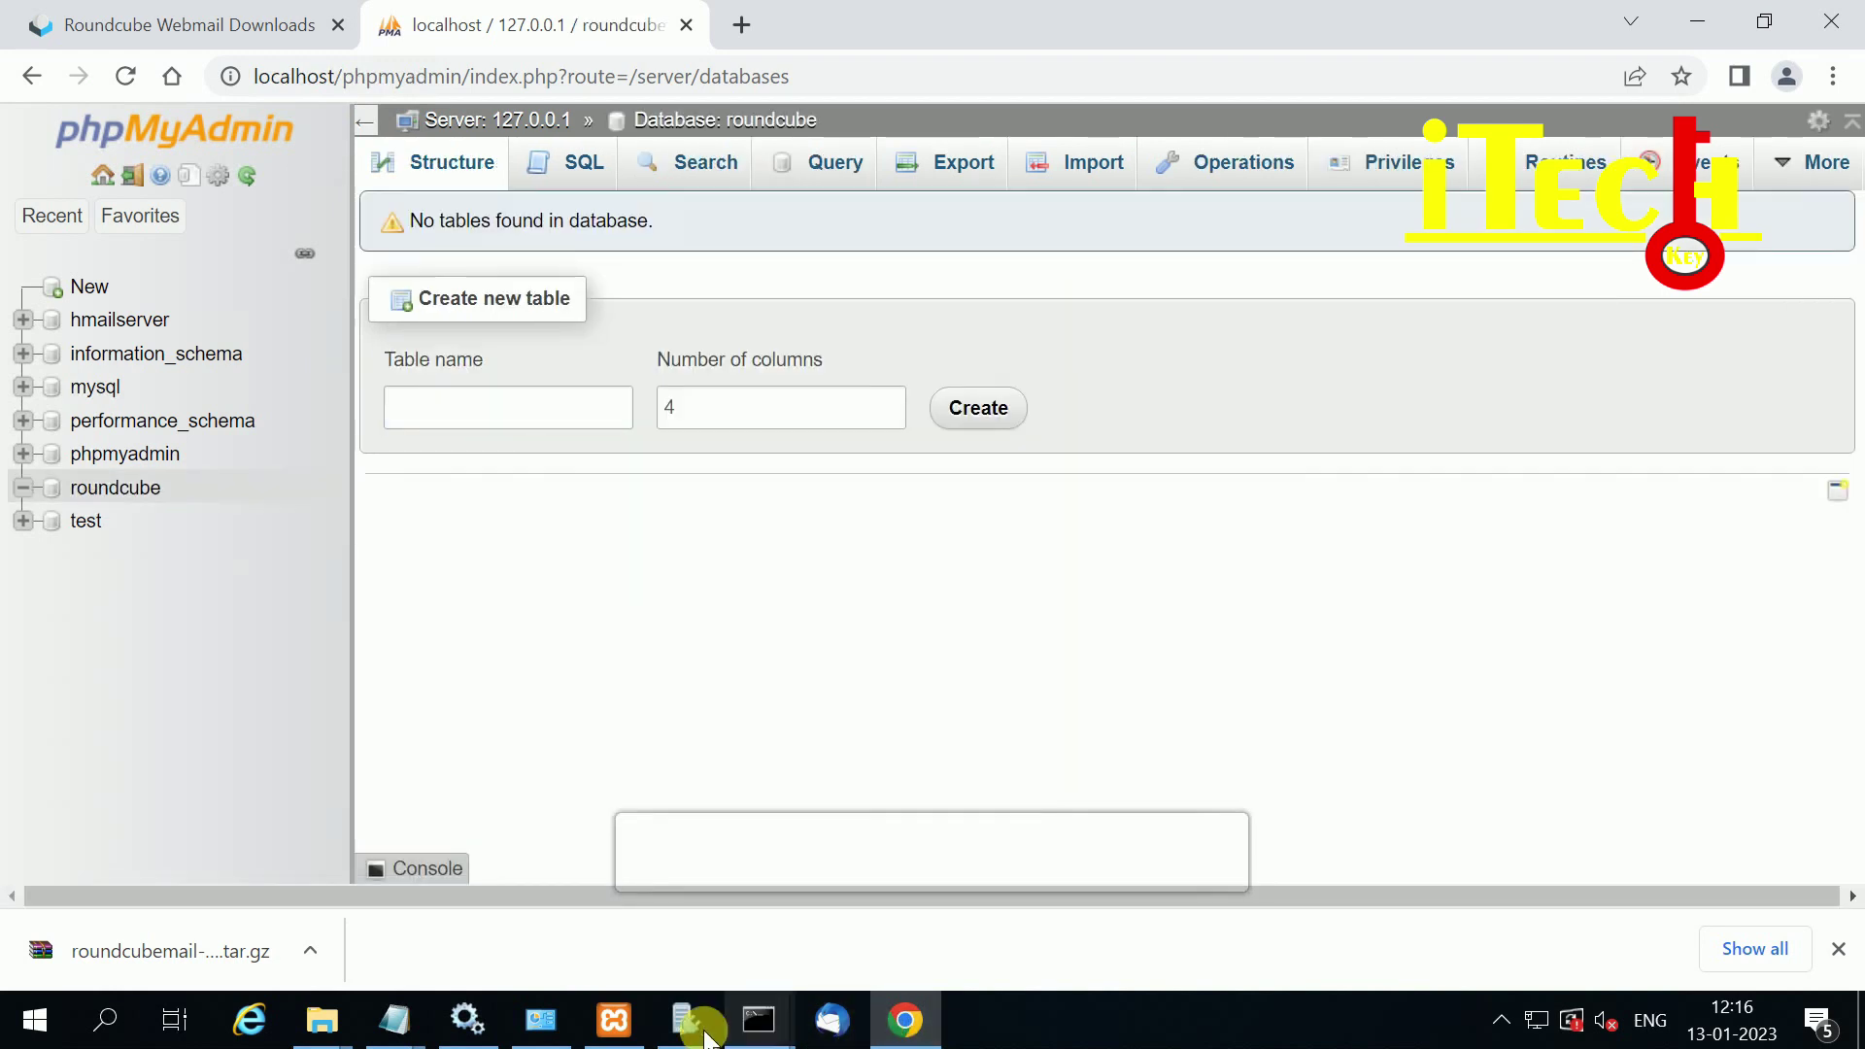
{"action": "left_click", "coordinate": [388, 1021]}
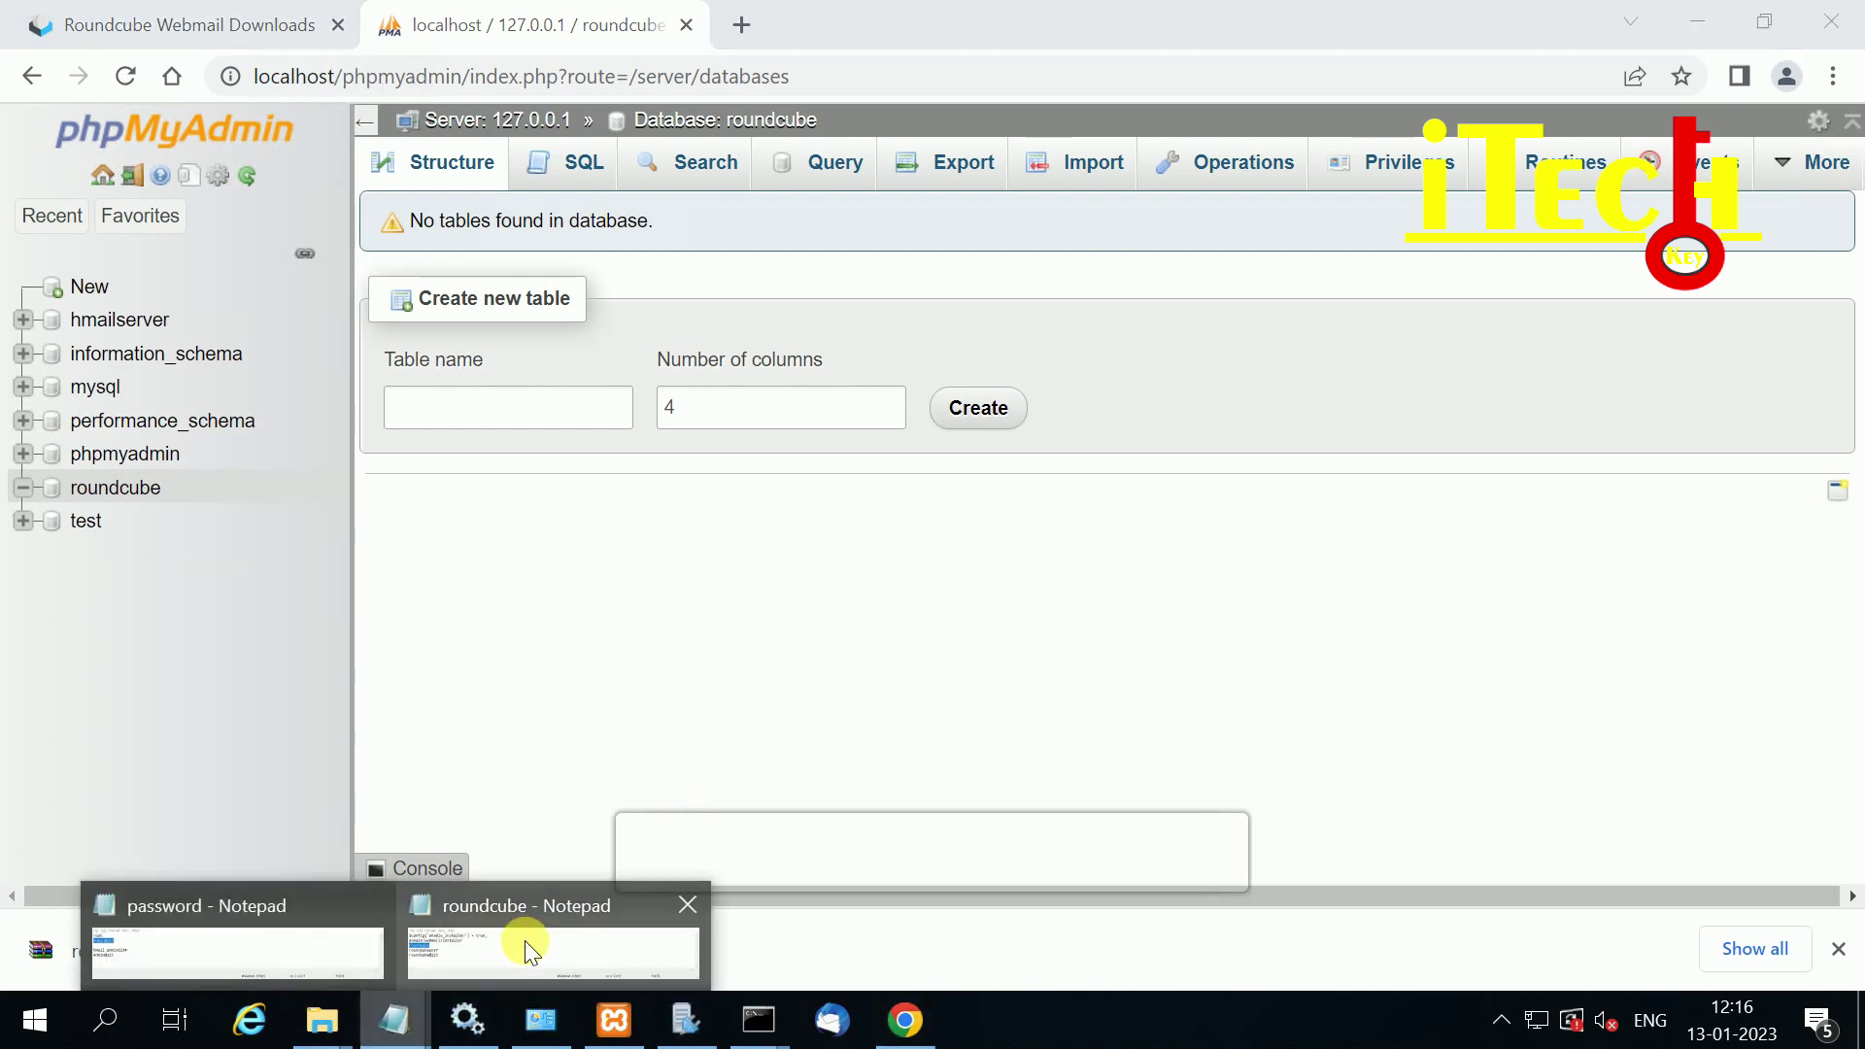
{"action": "left_click", "coordinate": [446, 960]}
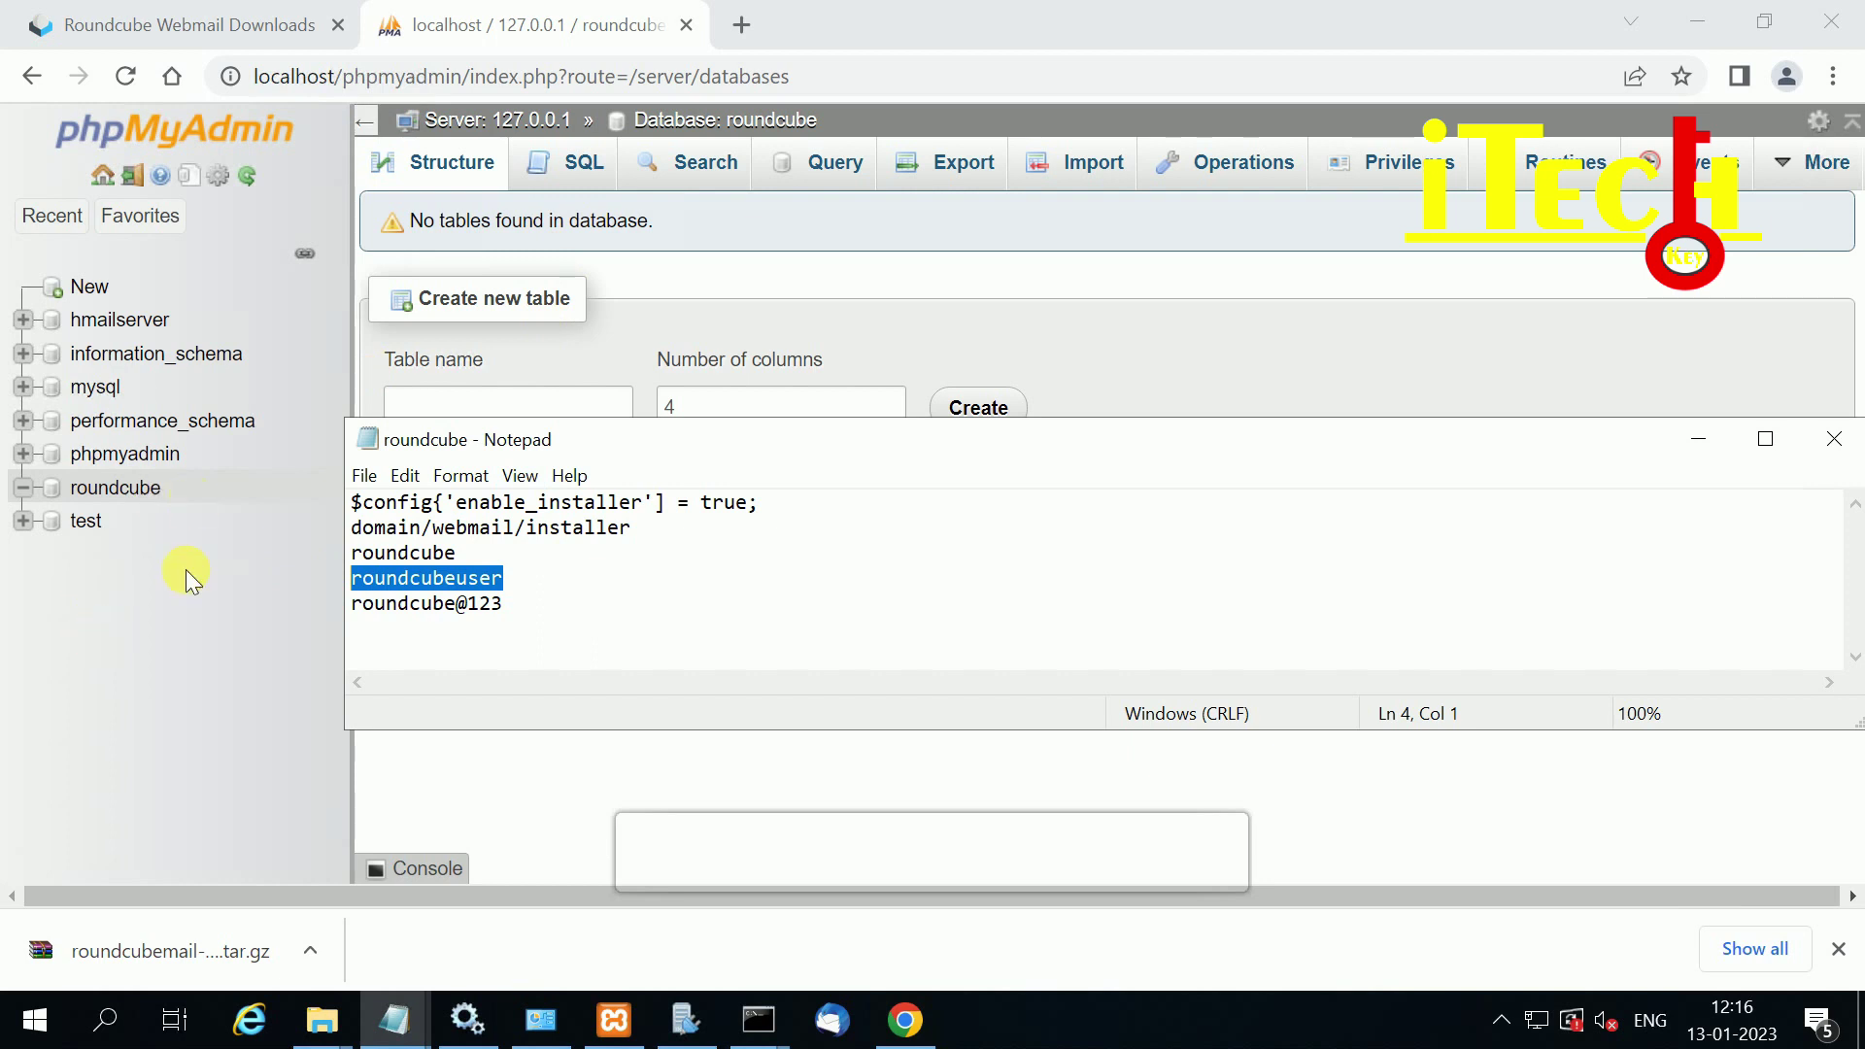
{"action": "left_click", "coordinate": [184, 676]}
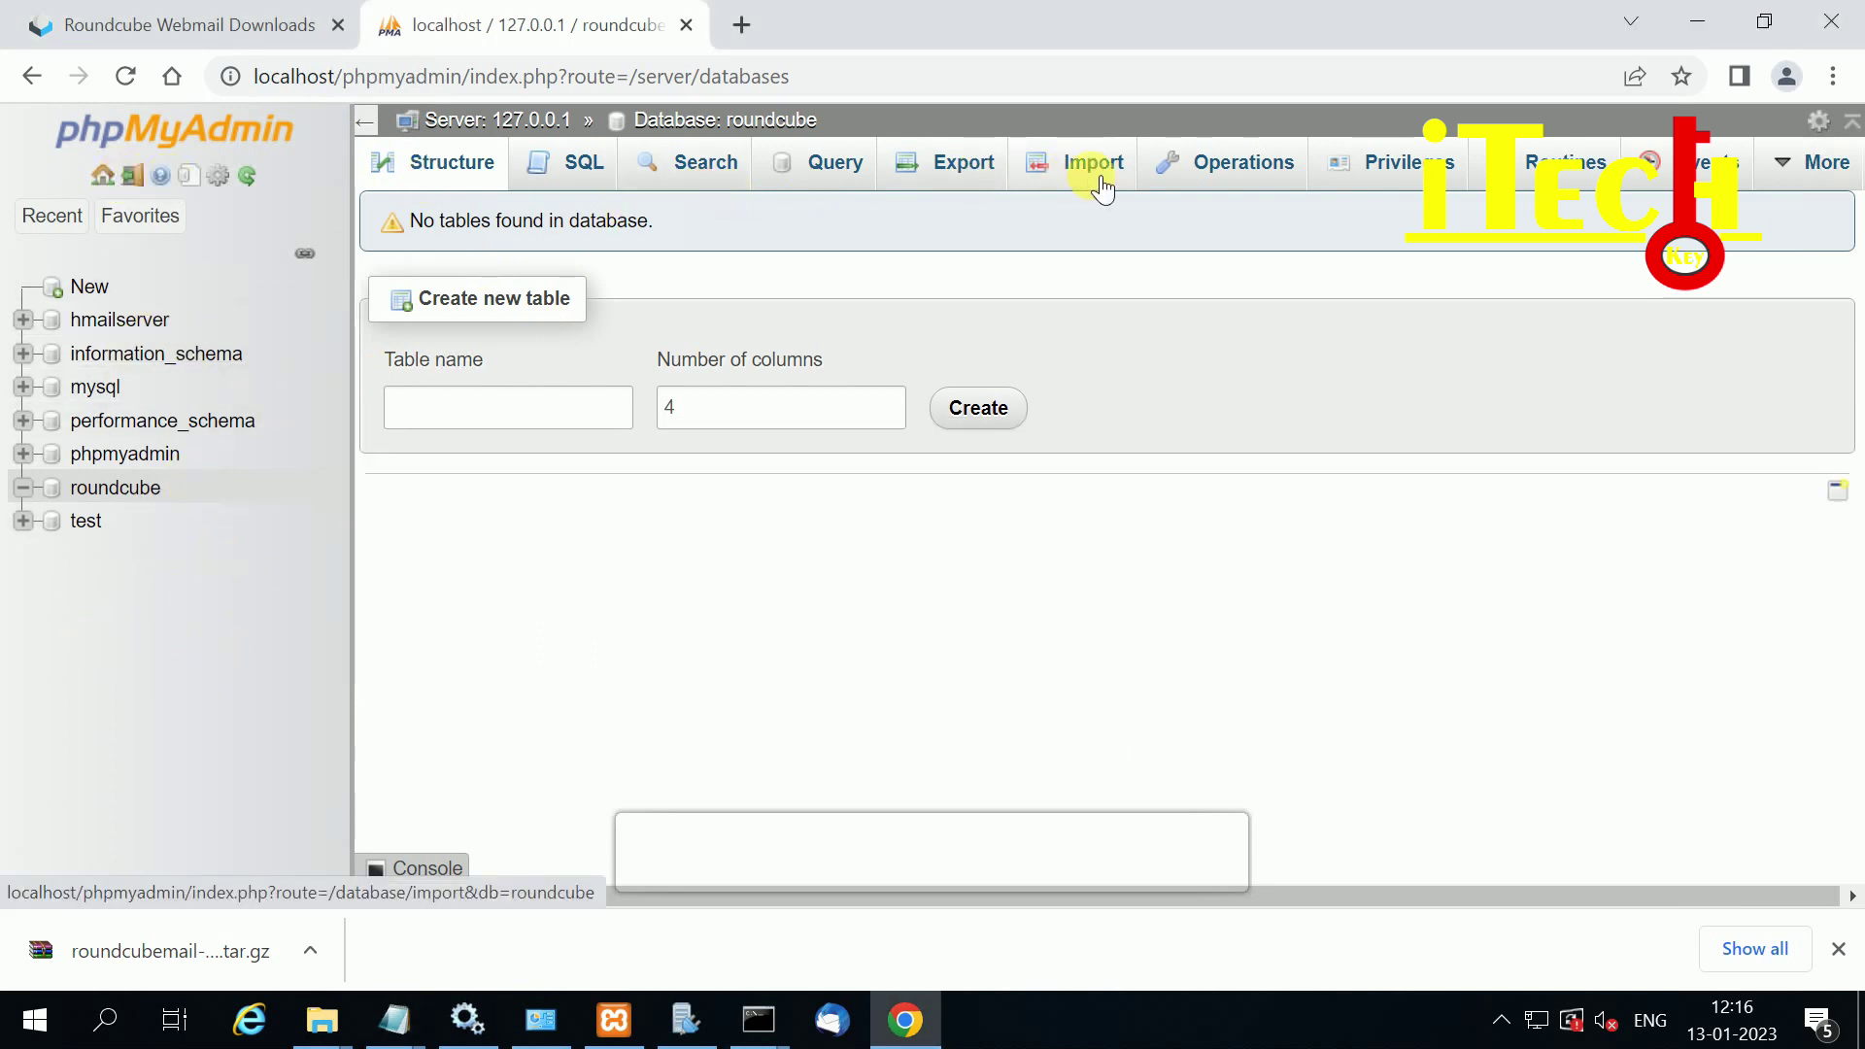
{"action": "left_click", "coordinate": [102, 174]}
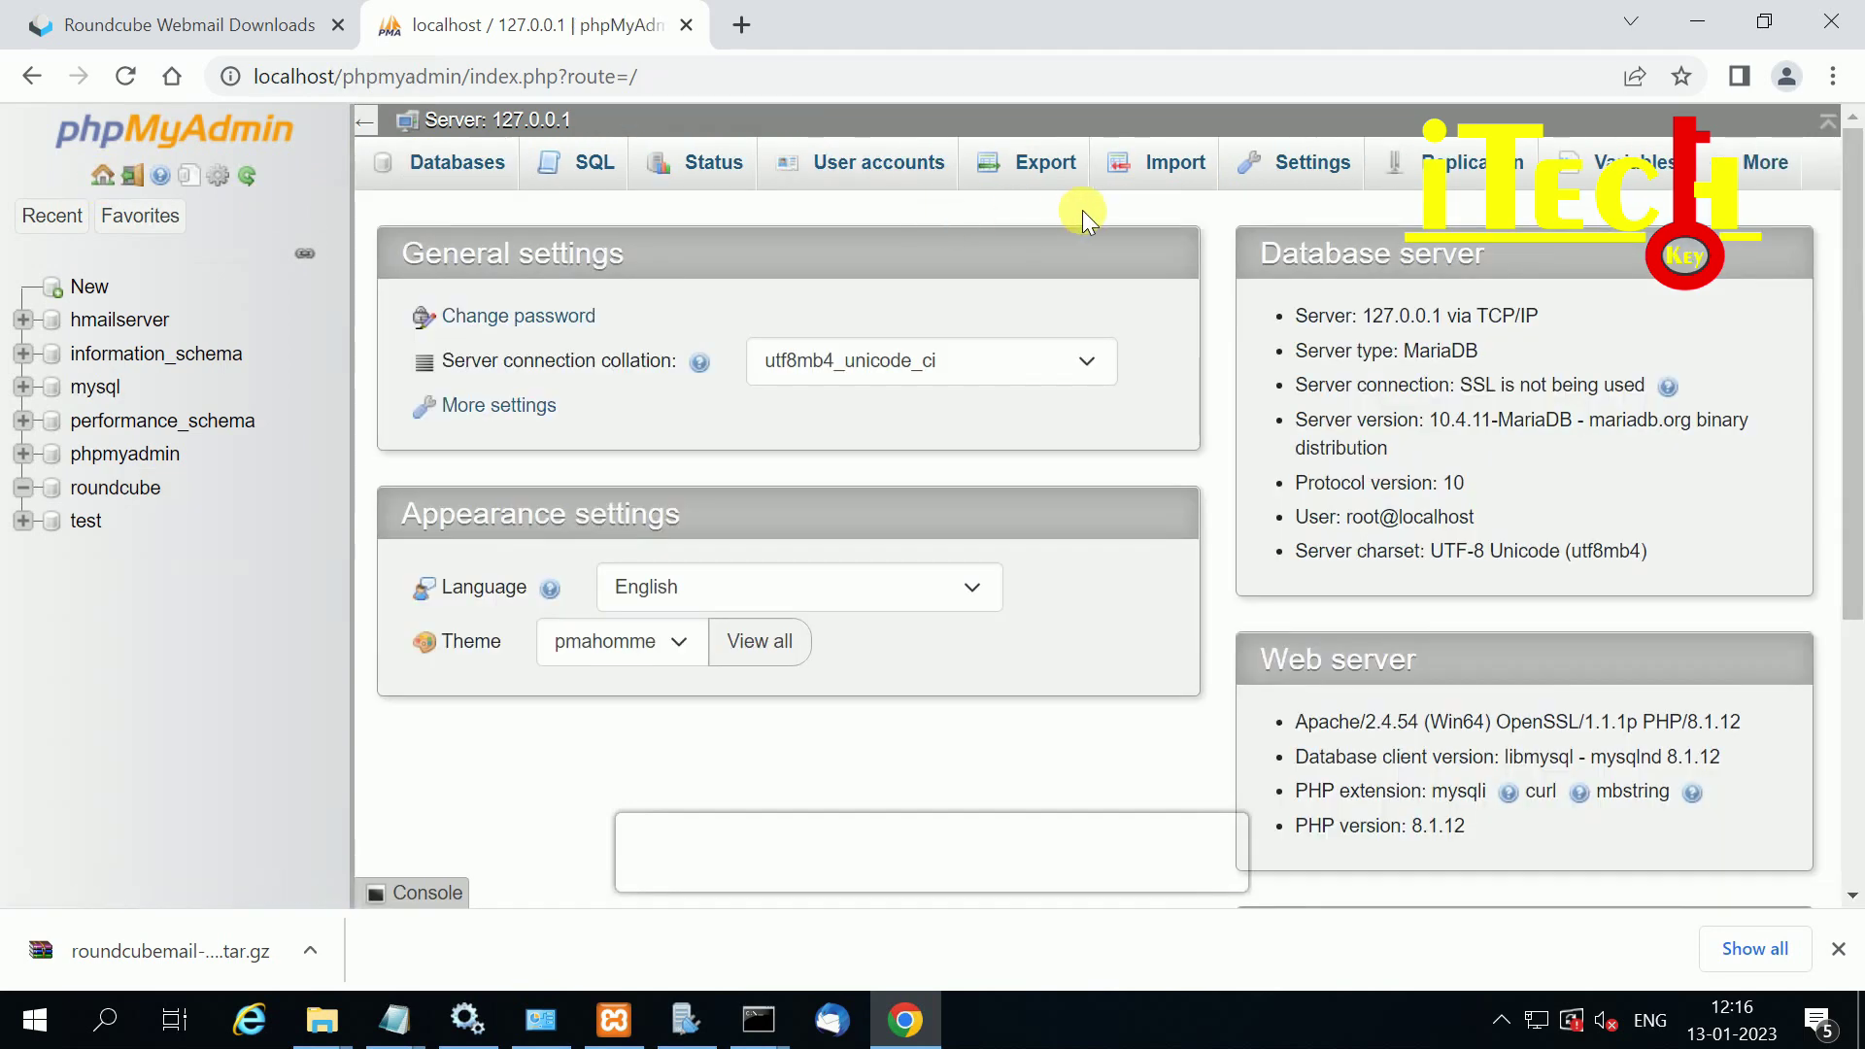
Step: Start a new user account named roundcubeuser with the host restricted to localhost
{"action": "left_click", "coordinate": [887, 165]}
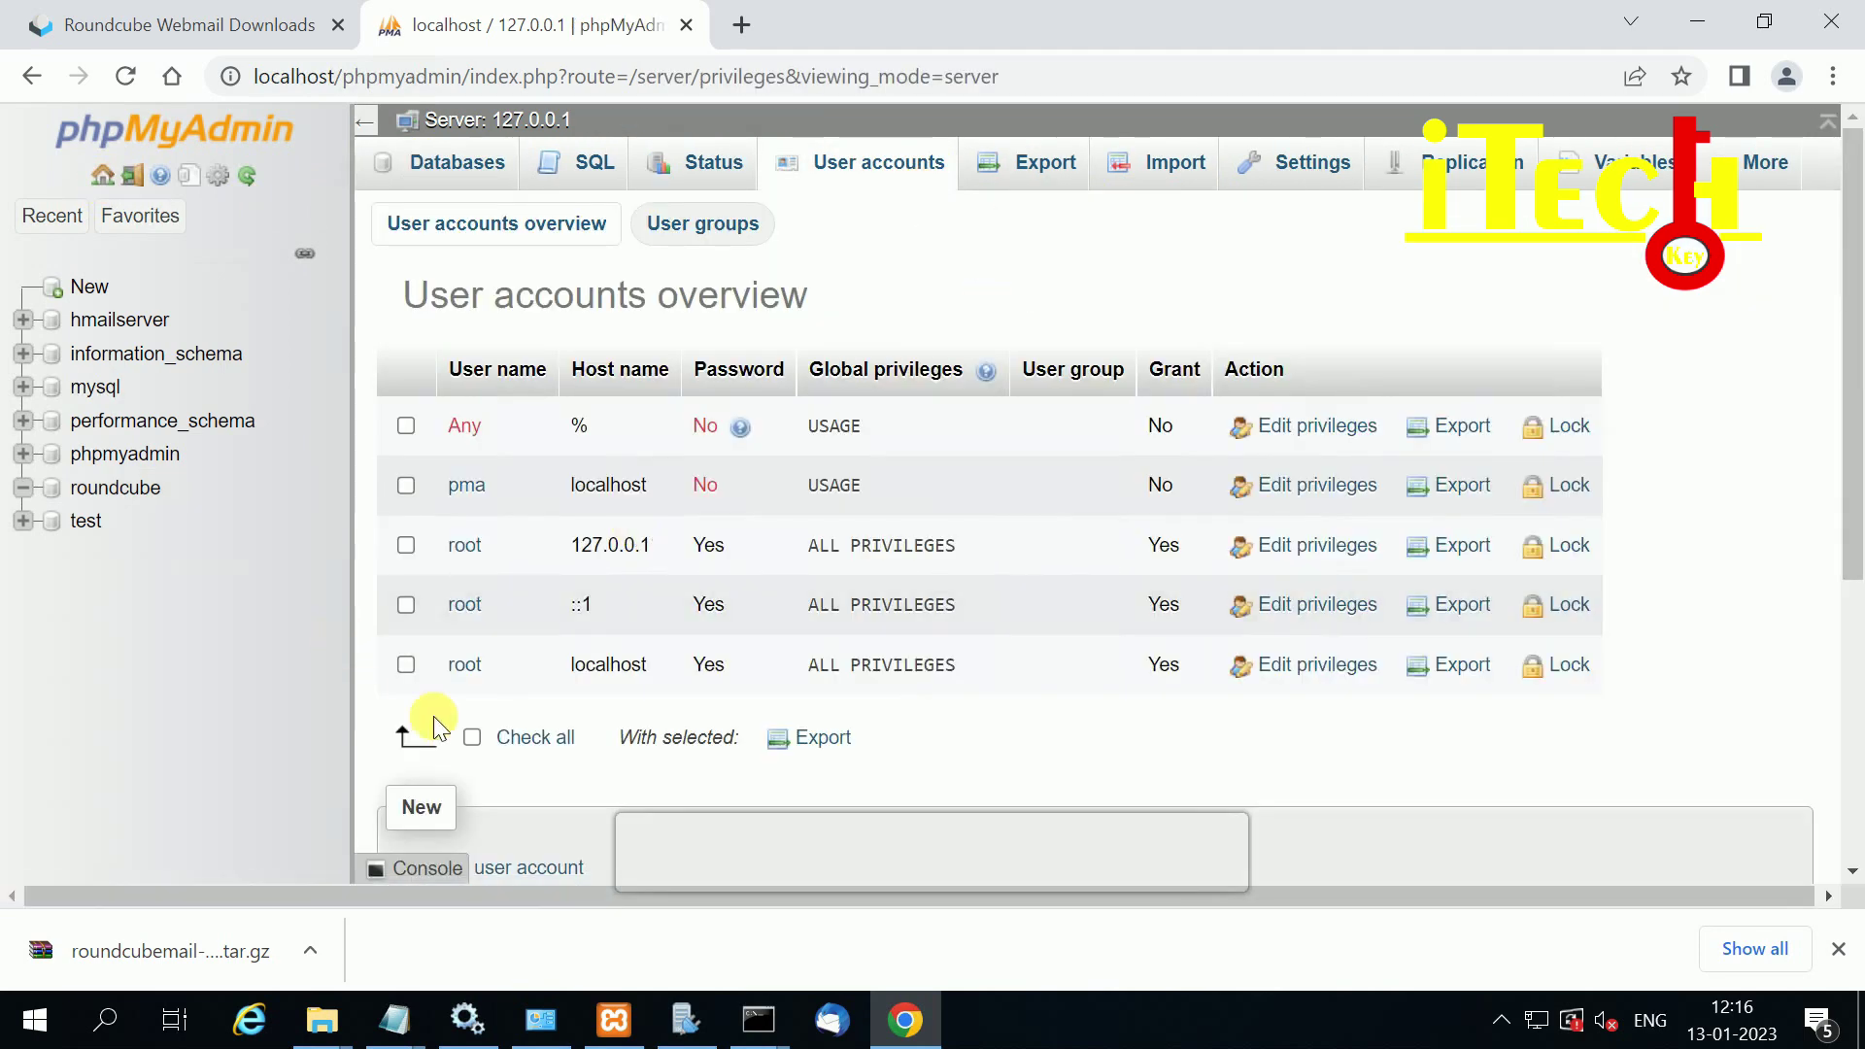
{"action": "scroll", "coordinate": [416, 799], "scroll_direction": "down", "scroll_amount": 5}
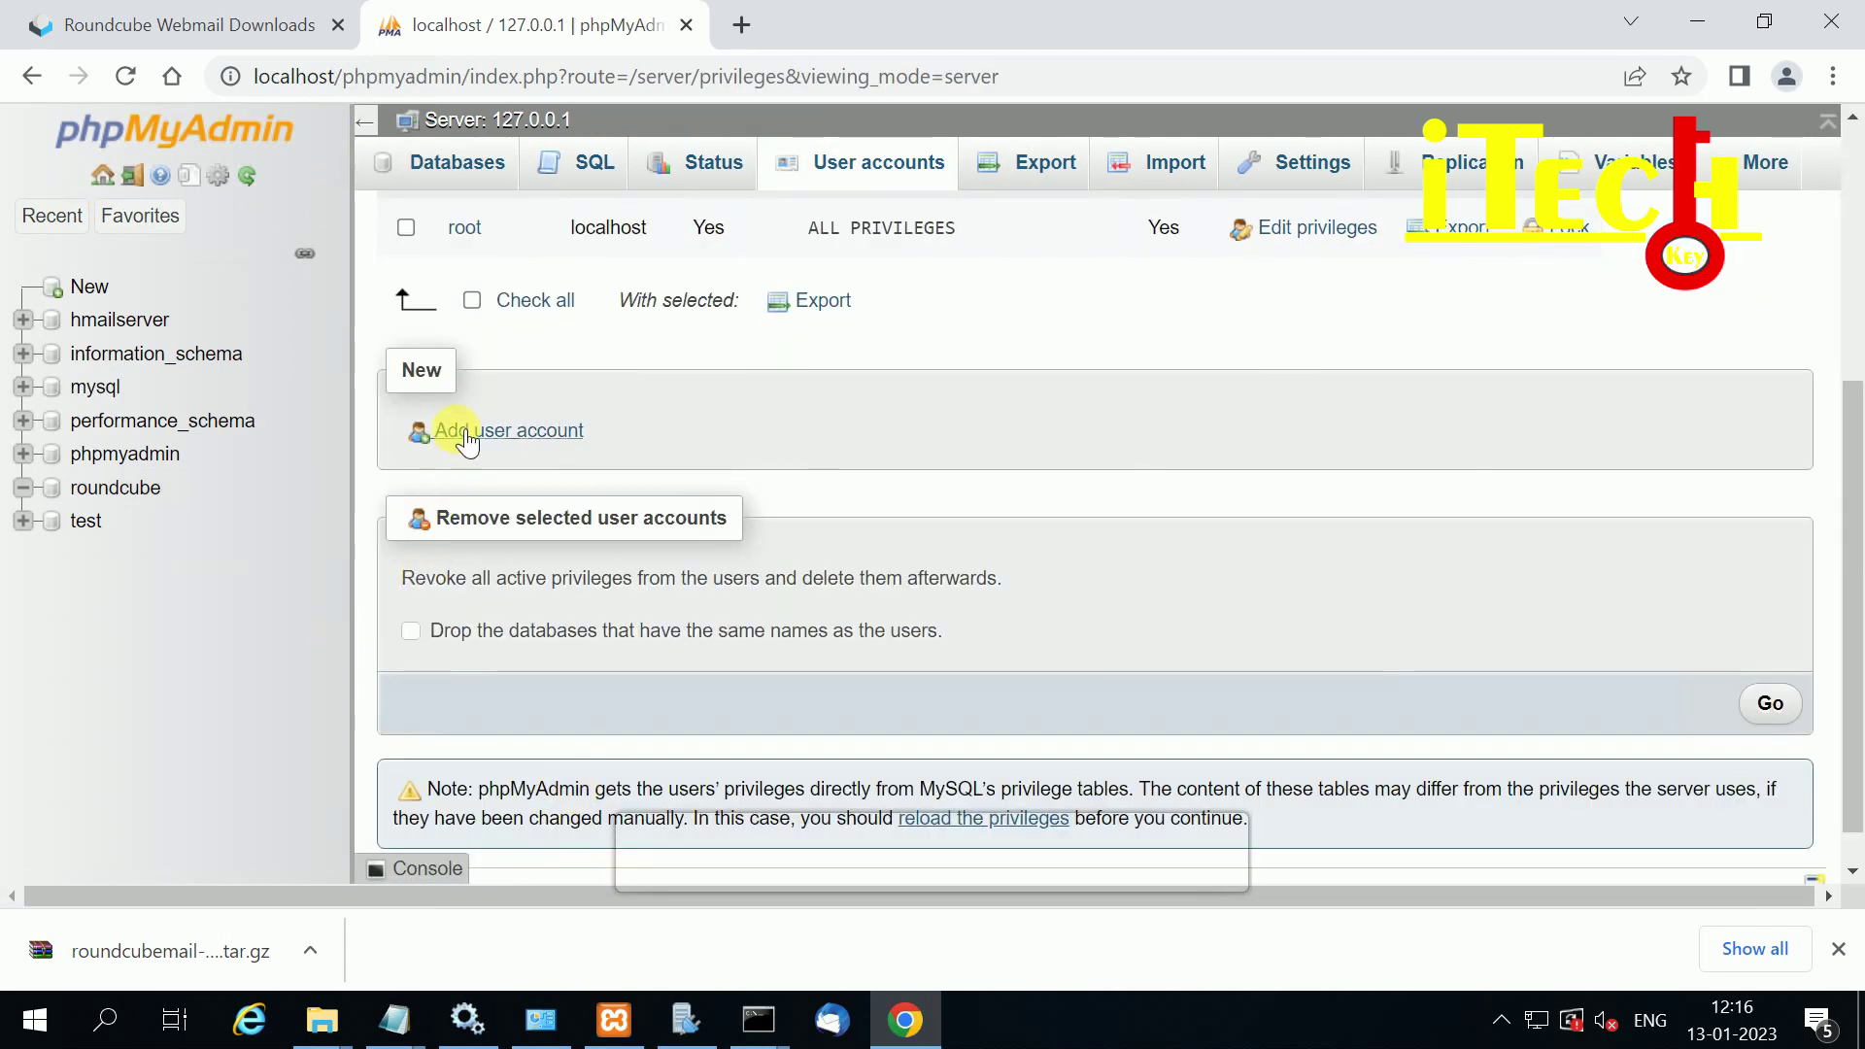
{"action": "left_click", "coordinate": [532, 433]}
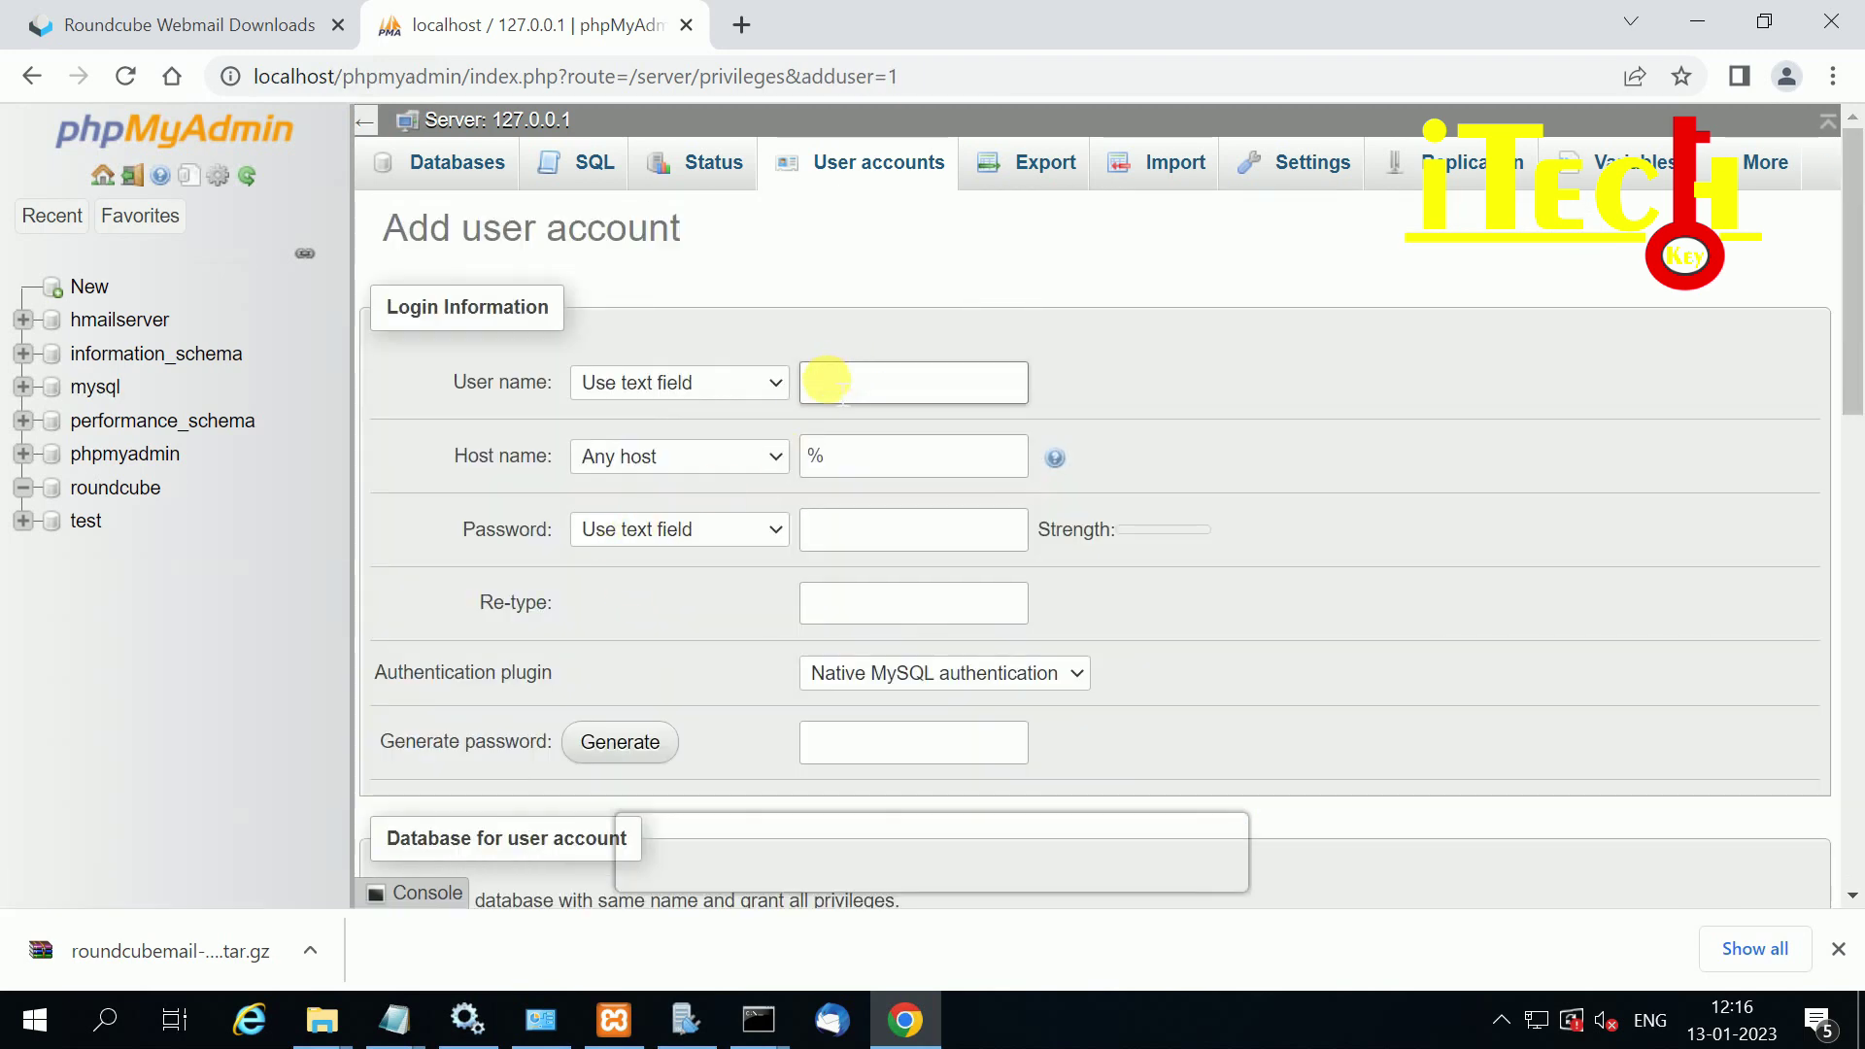
{"action": "type", "text": "roundcubeuser"}
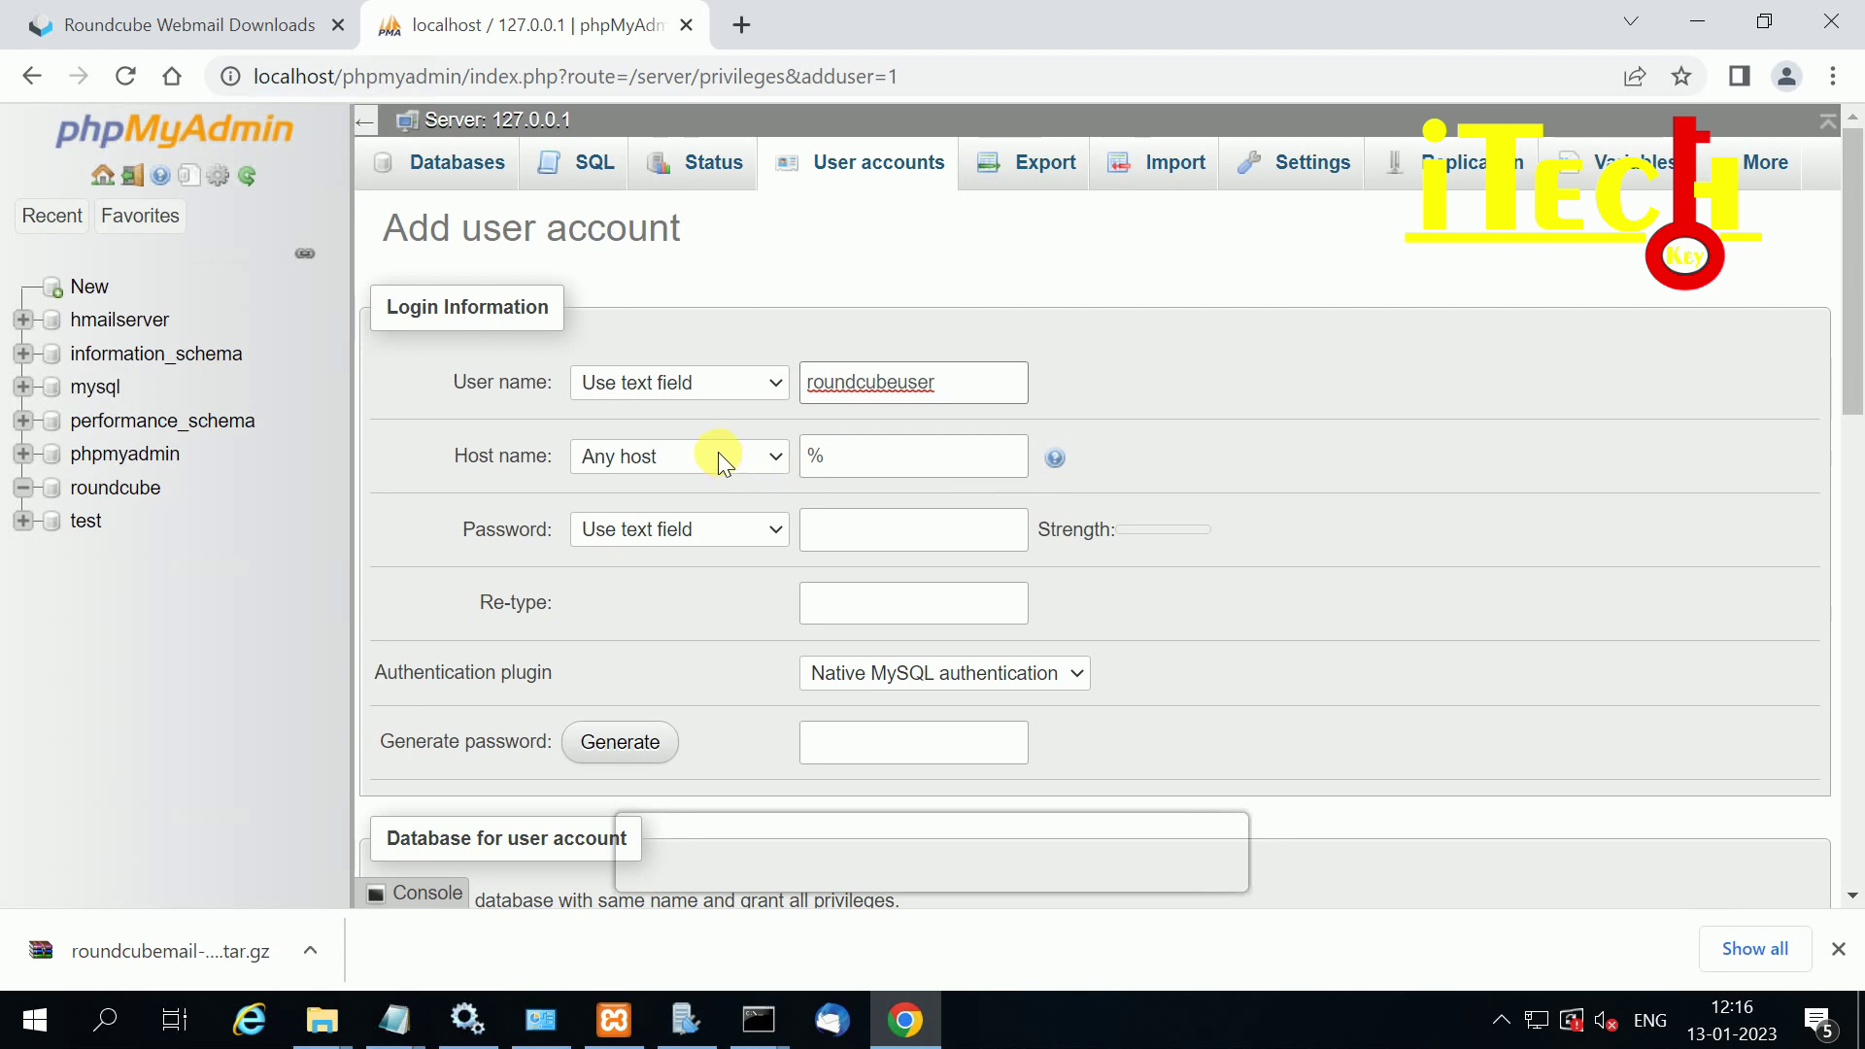
{"action": "left_click", "coordinate": [718, 452]}
{"action": "left_click", "coordinate": [718, 454]}
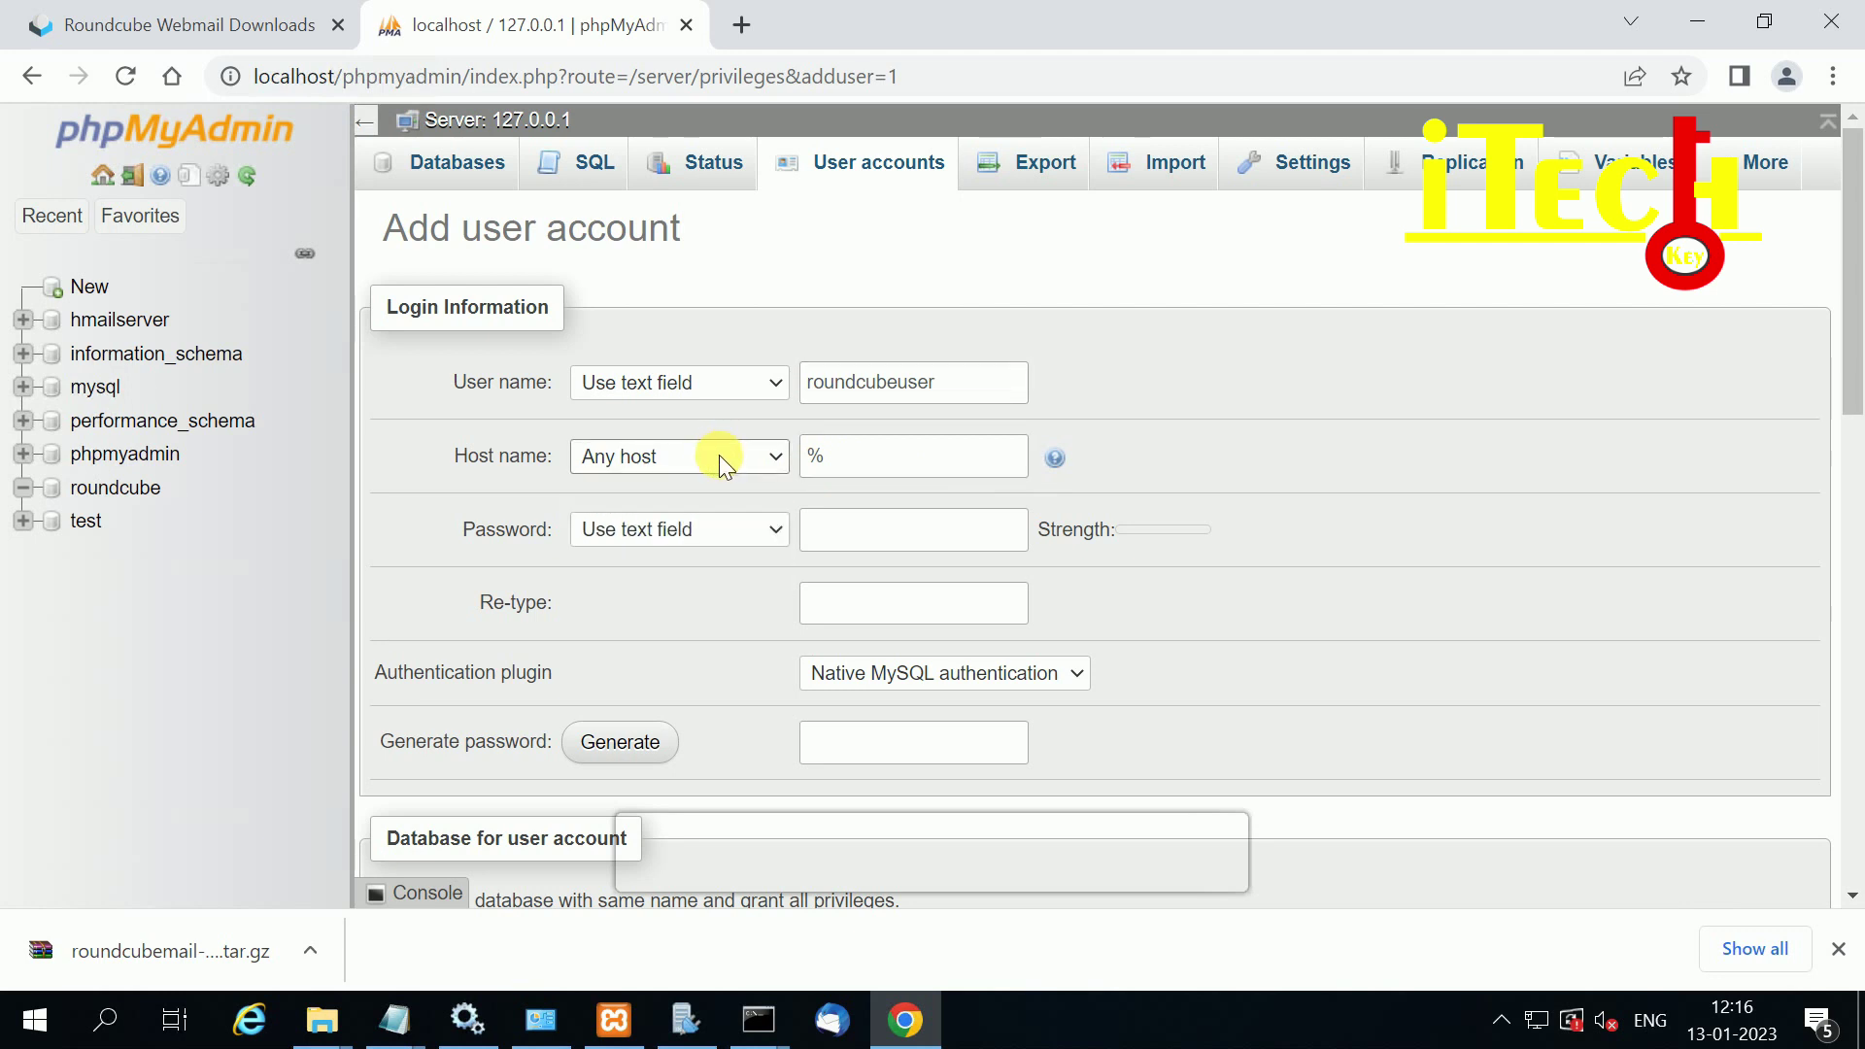
{"action": "left_click", "coordinate": [610, 456]}
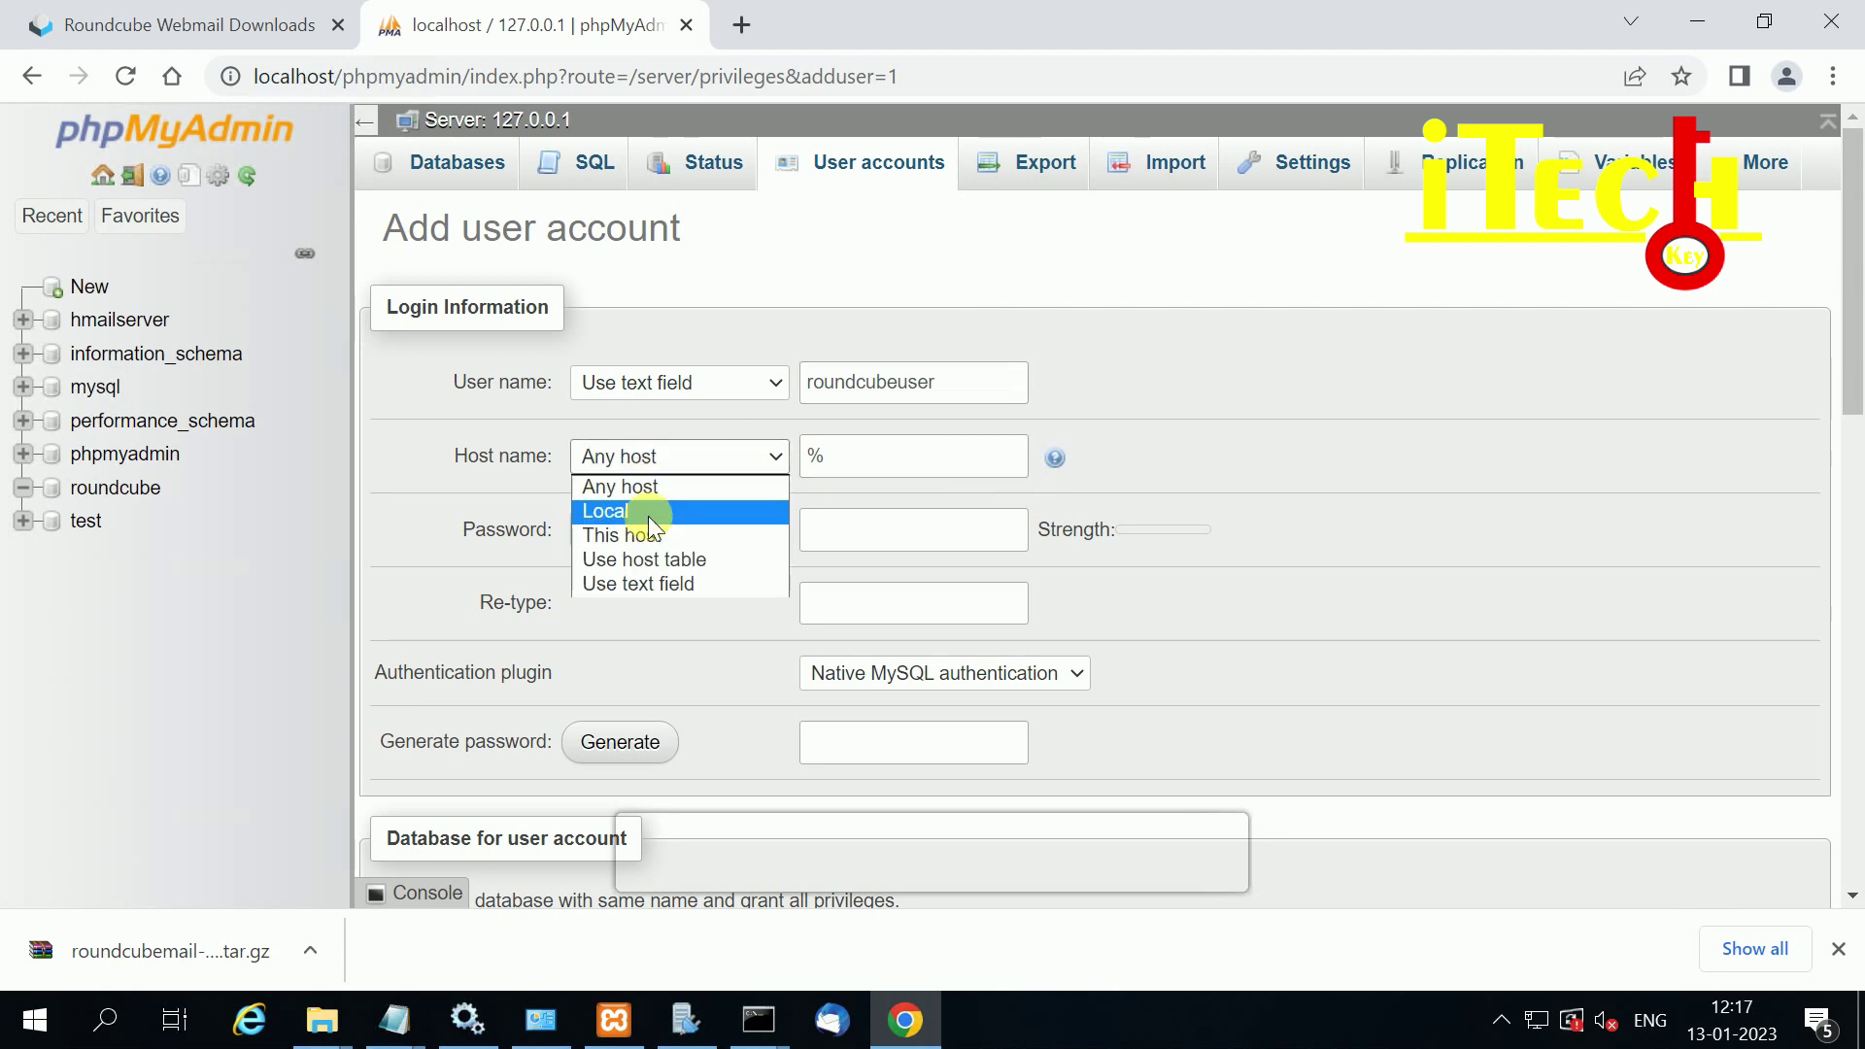
{"action": "left_click", "coordinate": [639, 507]}
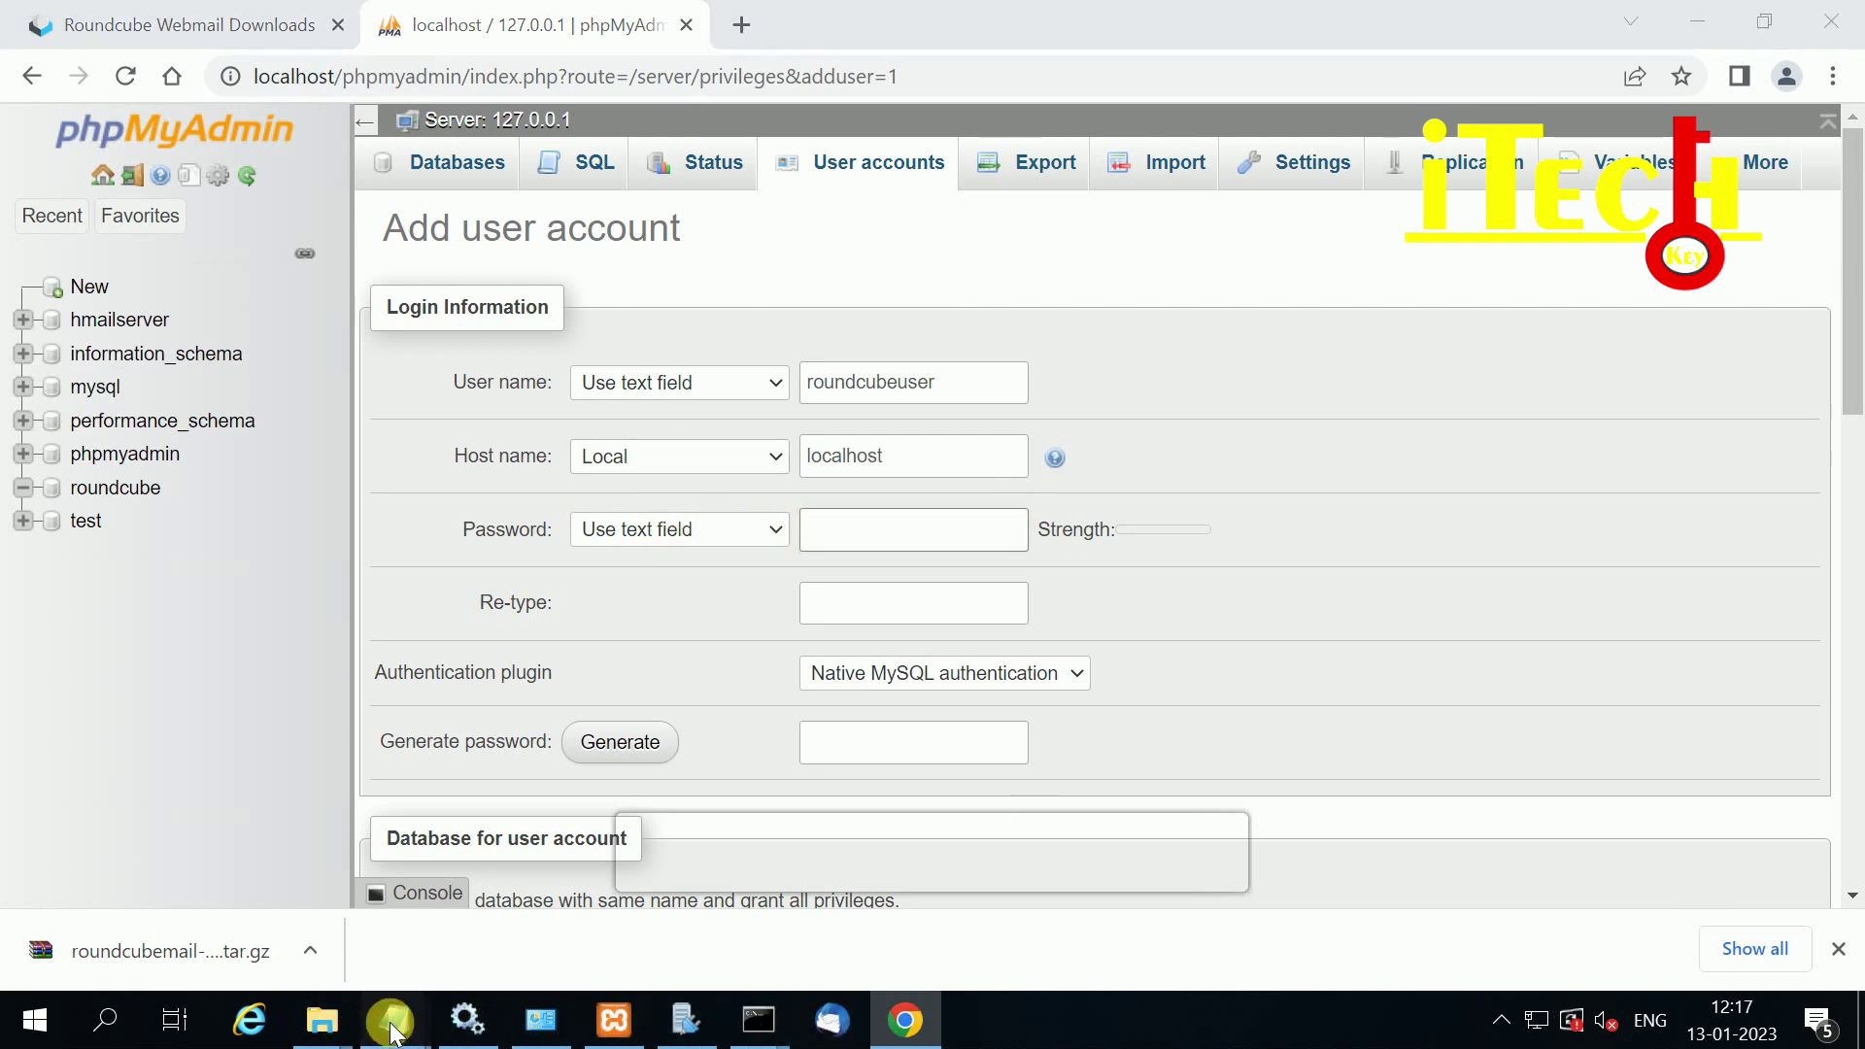
Step: Copy the database password from the roundcube notes into both password fields
{"action": "mouse_move", "coordinate": [394, 1020]}
{"action": "left_click", "coordinate": [515, 950]}
{"action": "left_click_drag", "start_coordinate": [503, 603], "coordinate": [241, 611]}
{"action": "key", "text": "ctrl+c"}
{"action": "left_click", "coordinate": [227, 625]}
{"action": "left_click", "coordinate": [871, 525]}
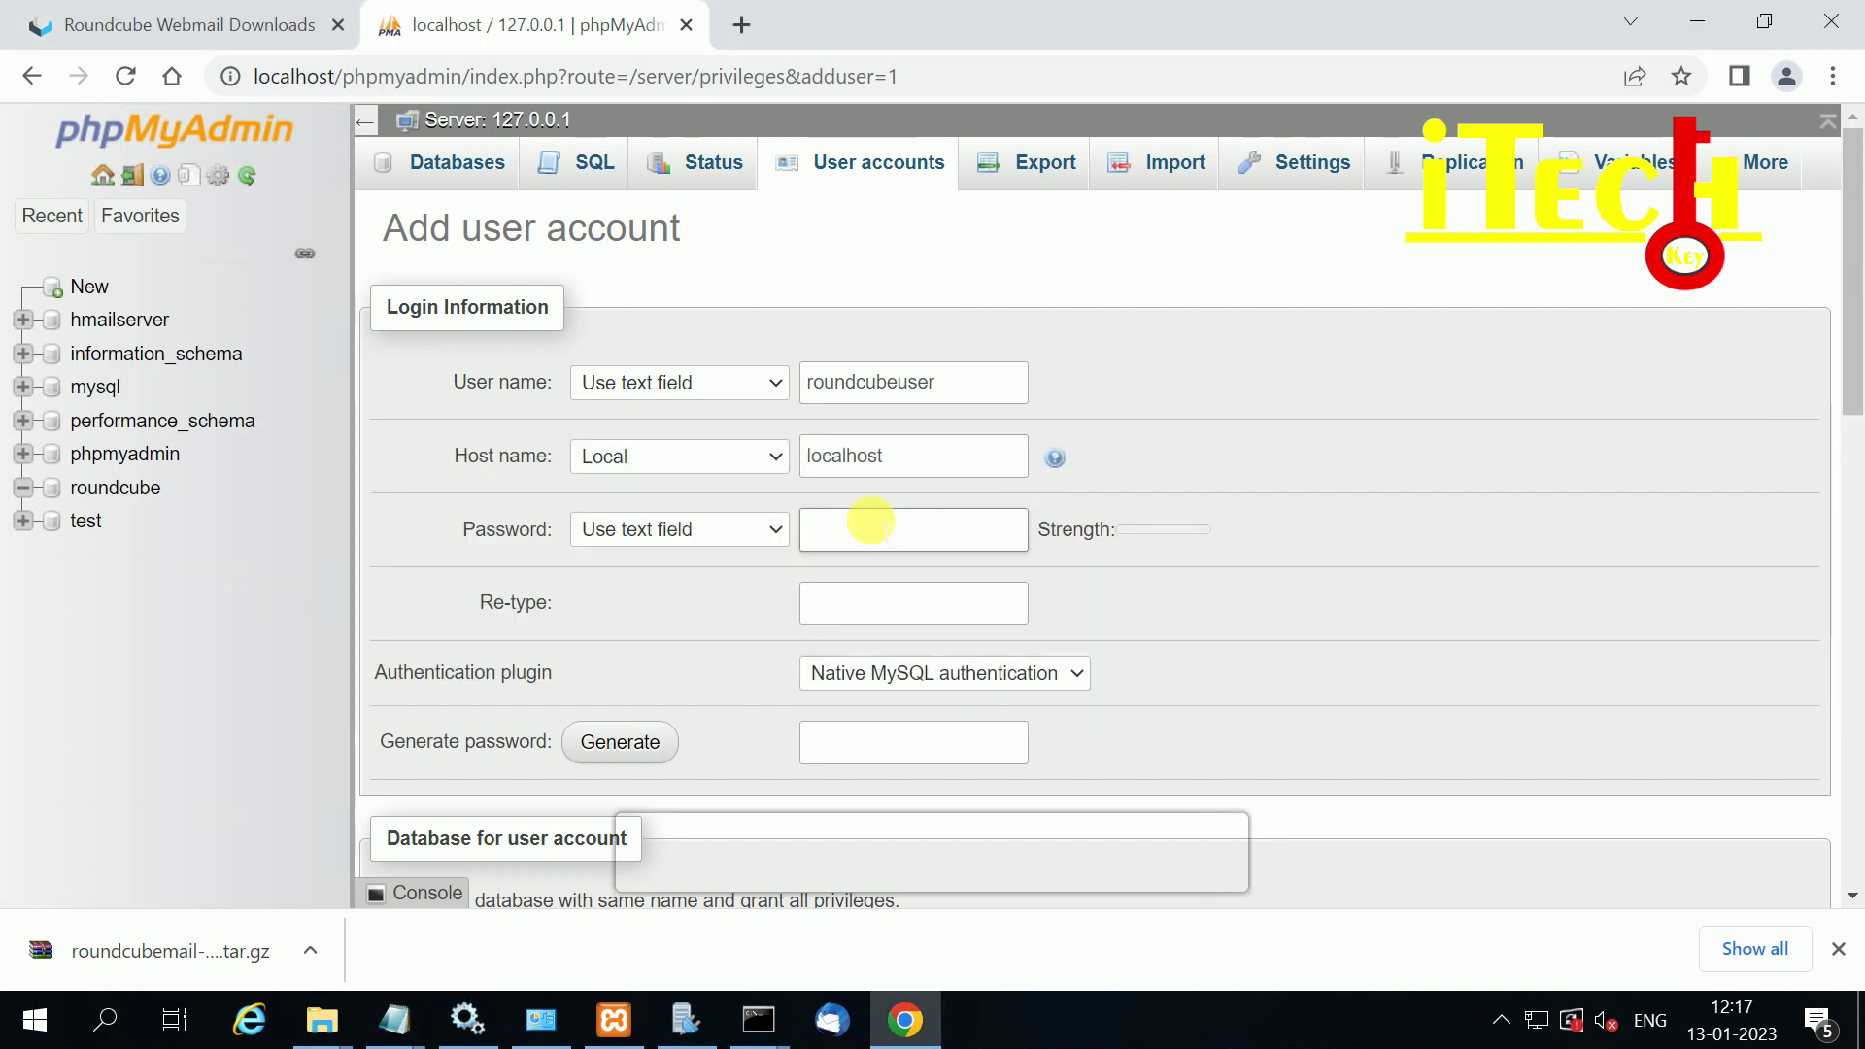
{"action": "key", "text": "ctrl+v"}
{"action": "left_click", "coordinate": [870, 594]}
{"action": "key", "text": "ctrl+v"}
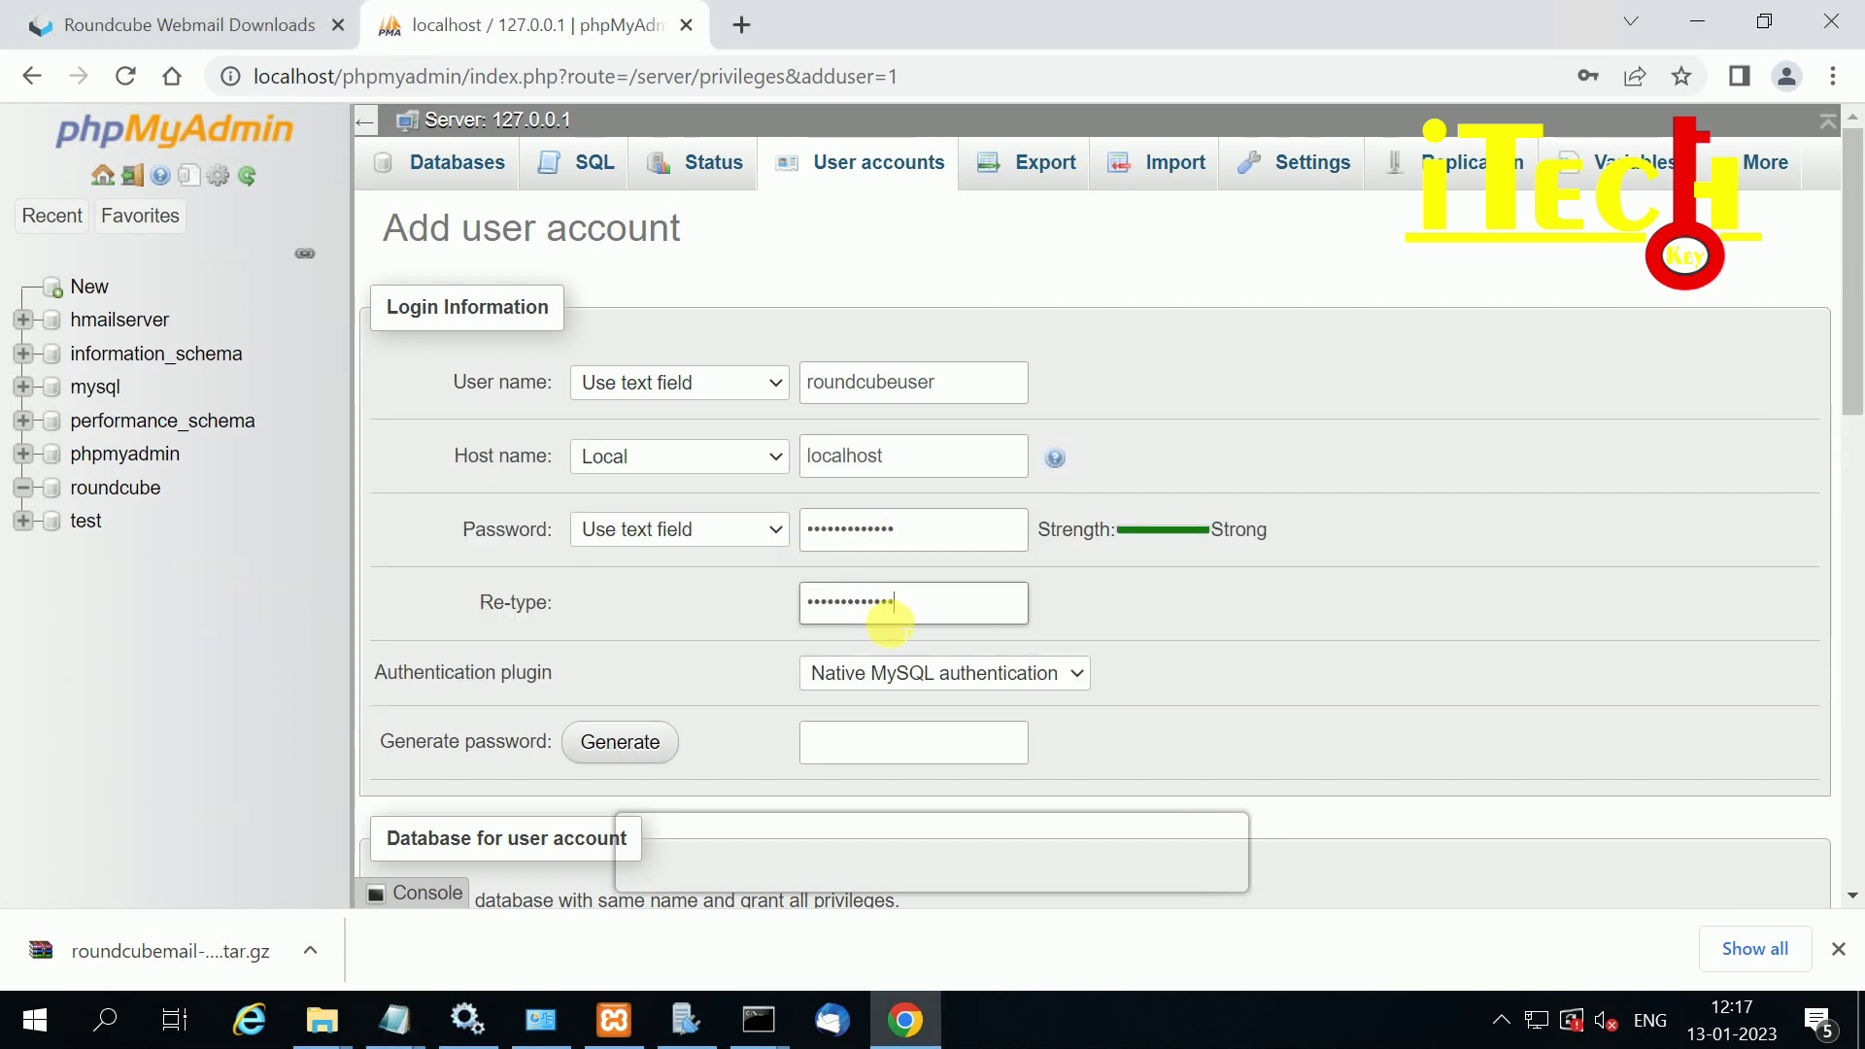
Step: Grant all global privileges, create the account, and open its database-specific privileges
{"action": "scroll", "coordinate": [908, 532], "scroll_direction": "down", "scroll_amount": 1}
{"action": "scroll", "coordinate": [904, 534], "scroll_direction": "down", "scroll_amount": 1}
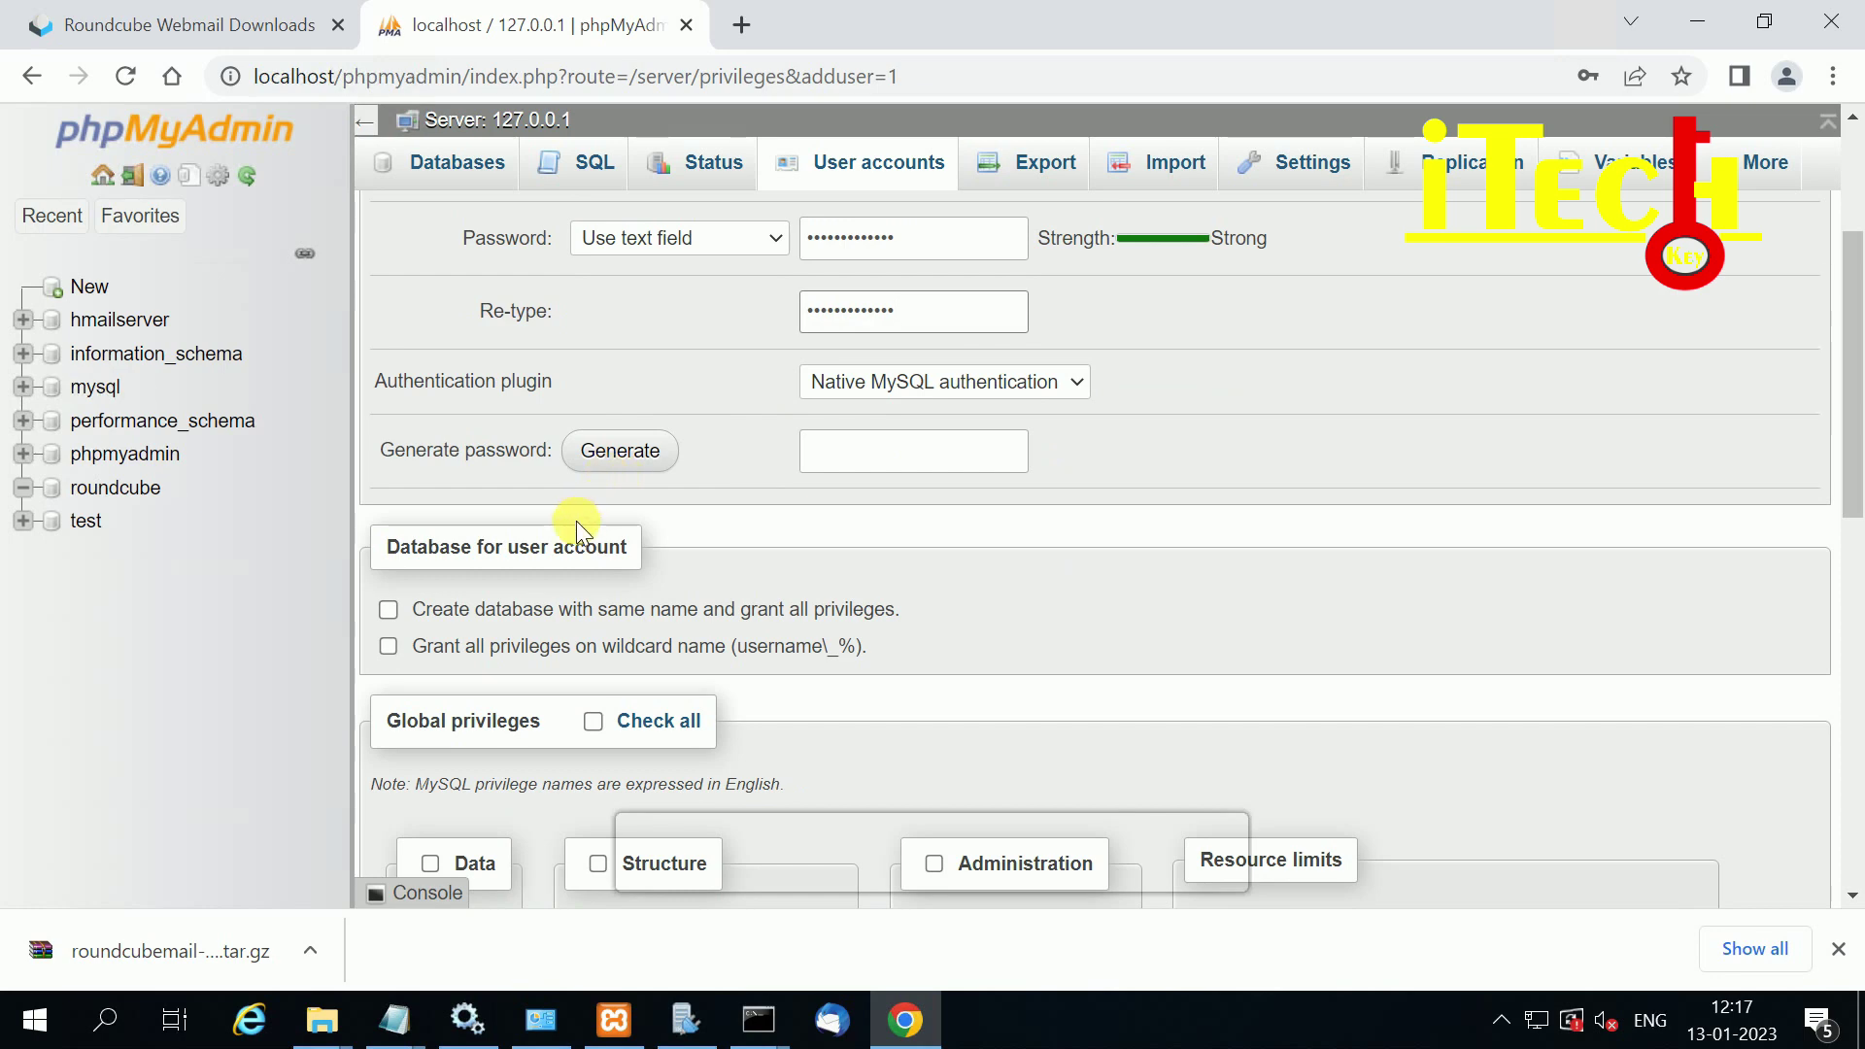
{"action": "left_click", "coordinate": [593, 721]}
{"action": "scroll", "coordinate": [837, 663], "scroll_direction": "down", "scroll_amount": 1}
{"action": "scroll", "coordinate": [837, 666], "scroll_direction": "down", "scroll_amount": 1}
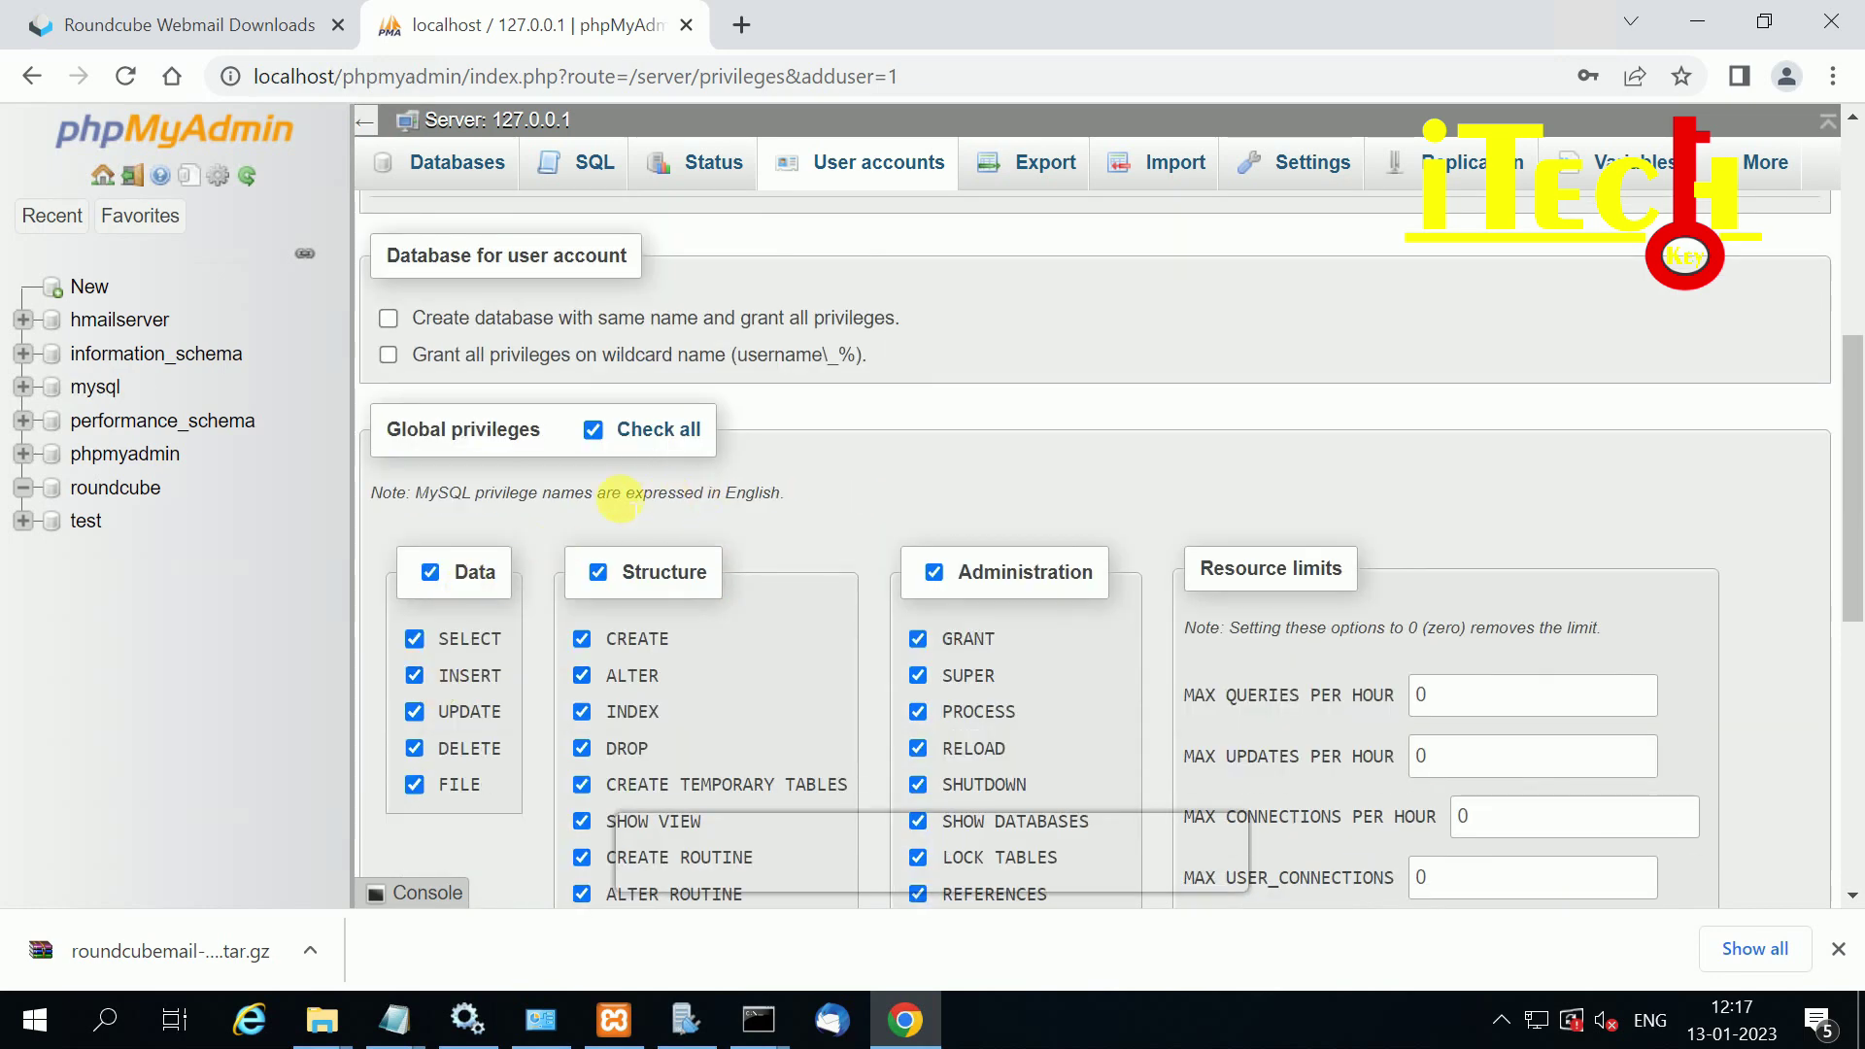
{"action": "scroll", "coordinate": [918, 869], "scroll_direction": "down", "scroll_amount": 2}
{"action": "scroll", "coordinate": [692, 639], "scroll_direction": "up", "scroll_amount": 5}
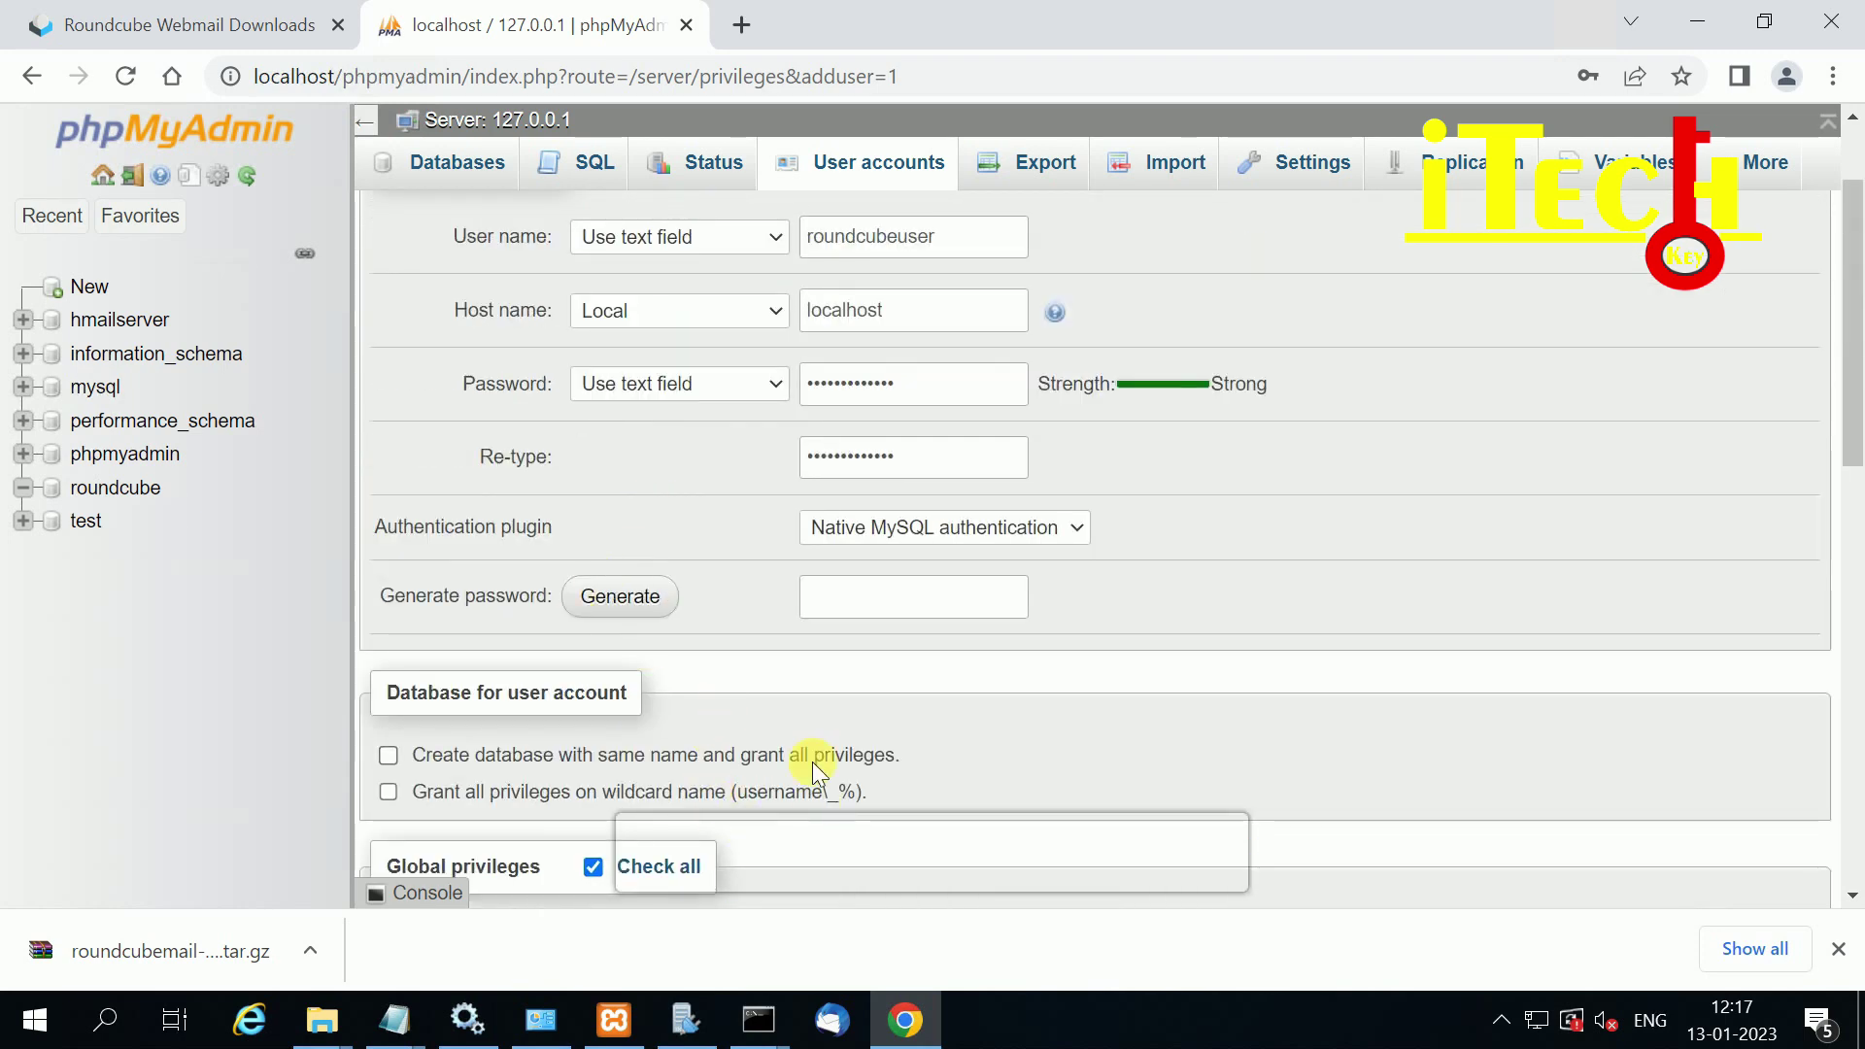
{"action": "scroll", "coordinate": [824, 755], "scroll_direction": "down", "scroll_amount": 7}
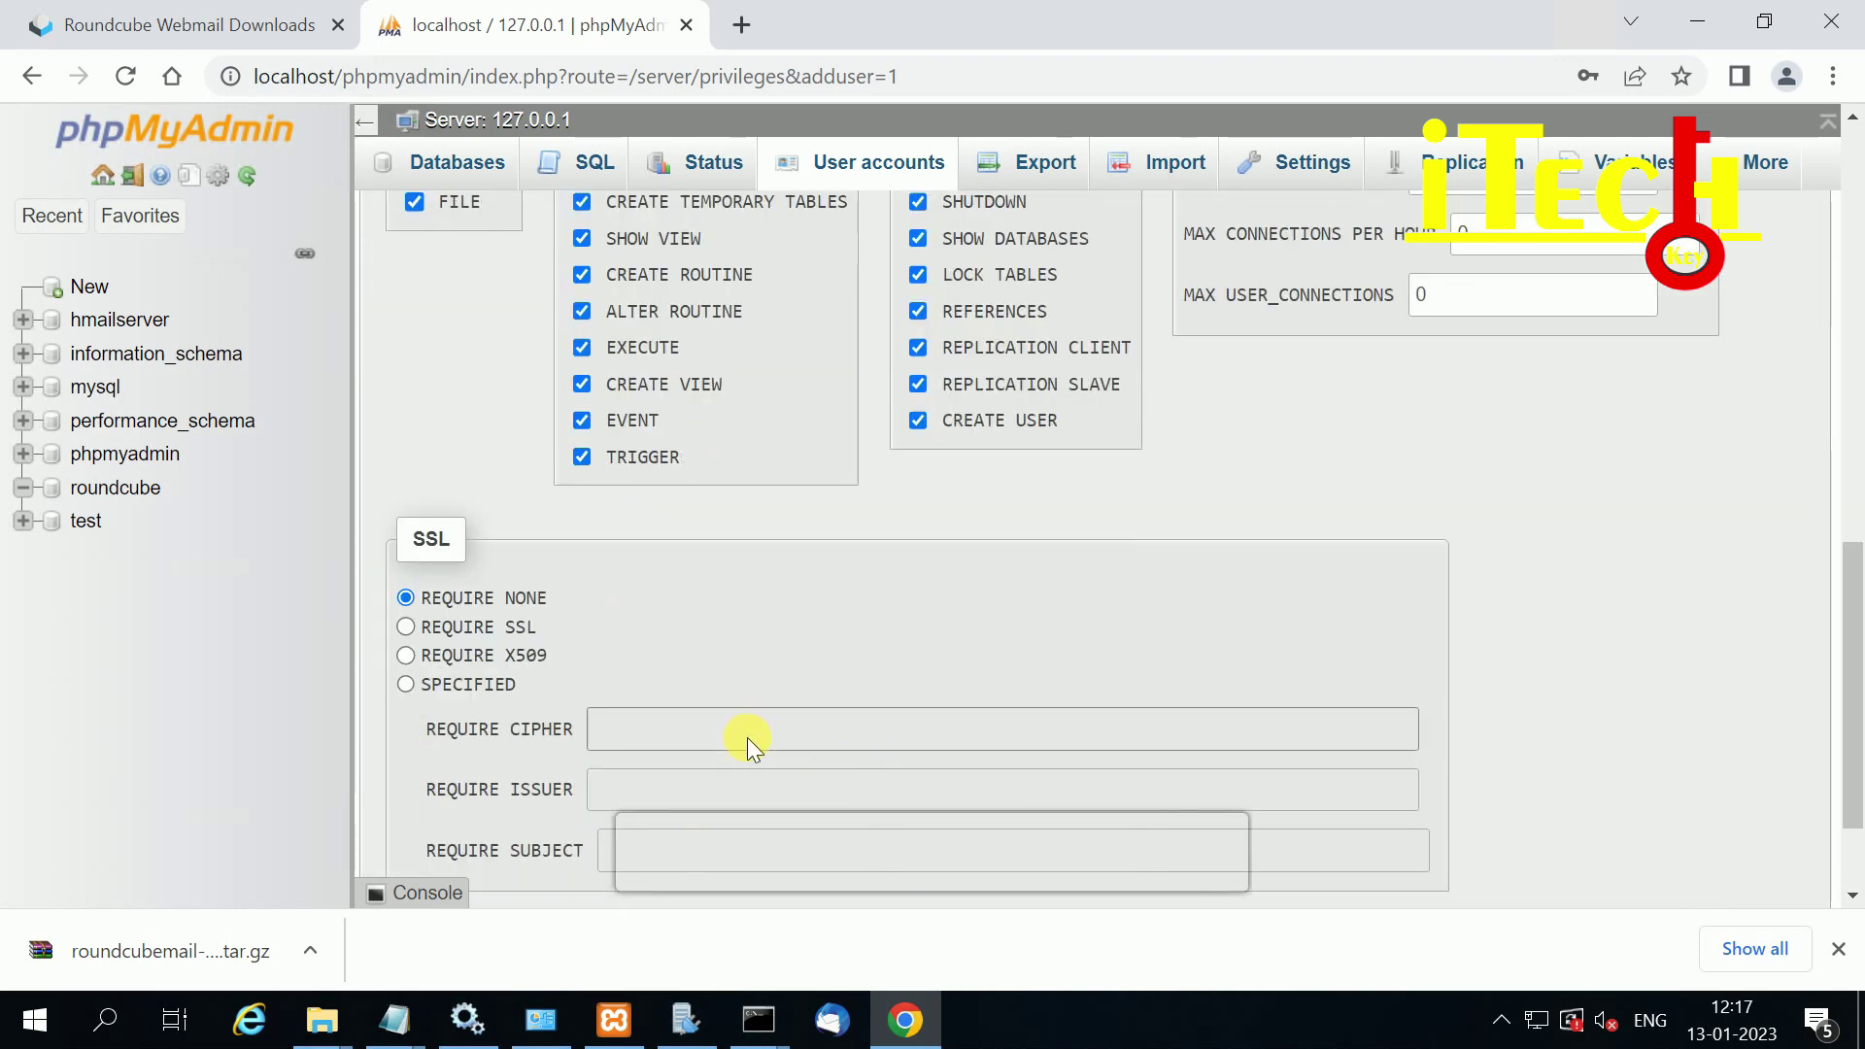
{"action": "scroll", "coordinate": [748, 741], "scroll_direction": "down", "scroll_amount": 2}
{"action": "scroll", "coordinate": [977, 767], "scroll_direction": "up", "scroll_amount": 5}
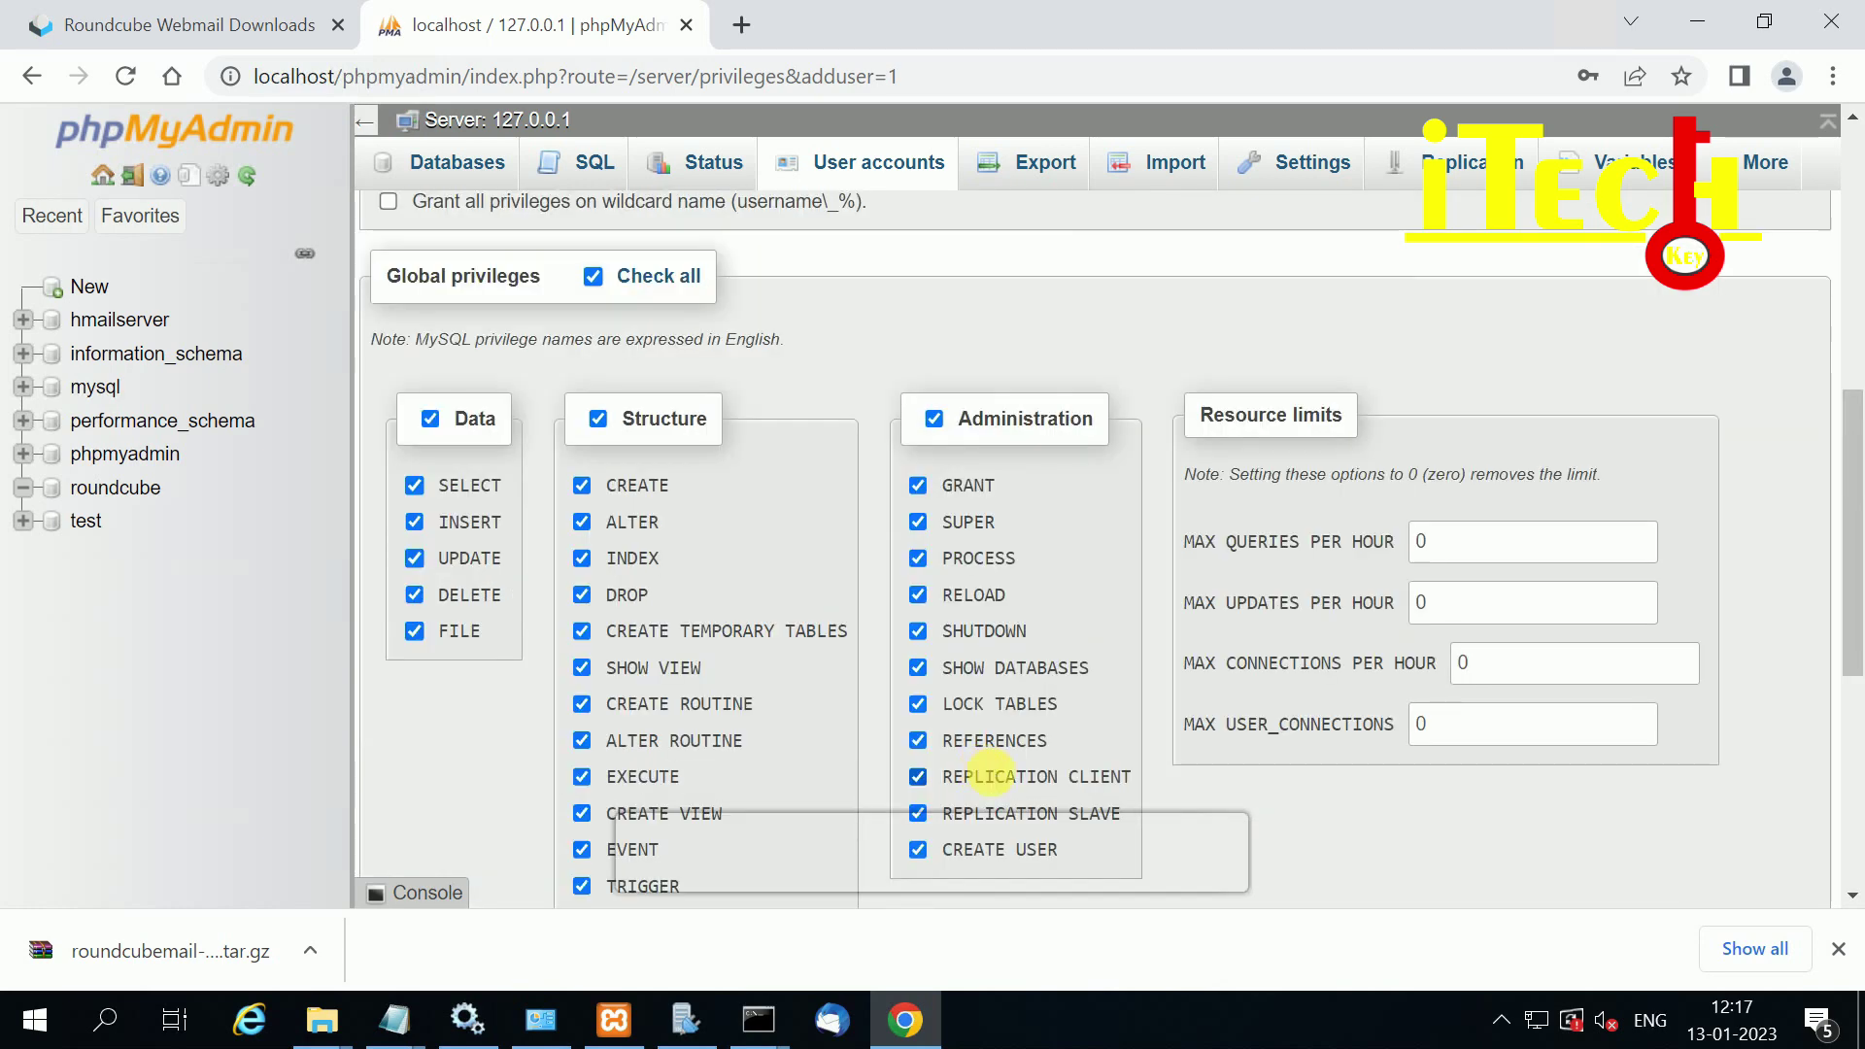
{"action": "scroll", "coordinate": [991, 774], "scroll_direction": "down", "scroll_amount": 5}
{"action": "left_click", "coordinate": [404, 797]}
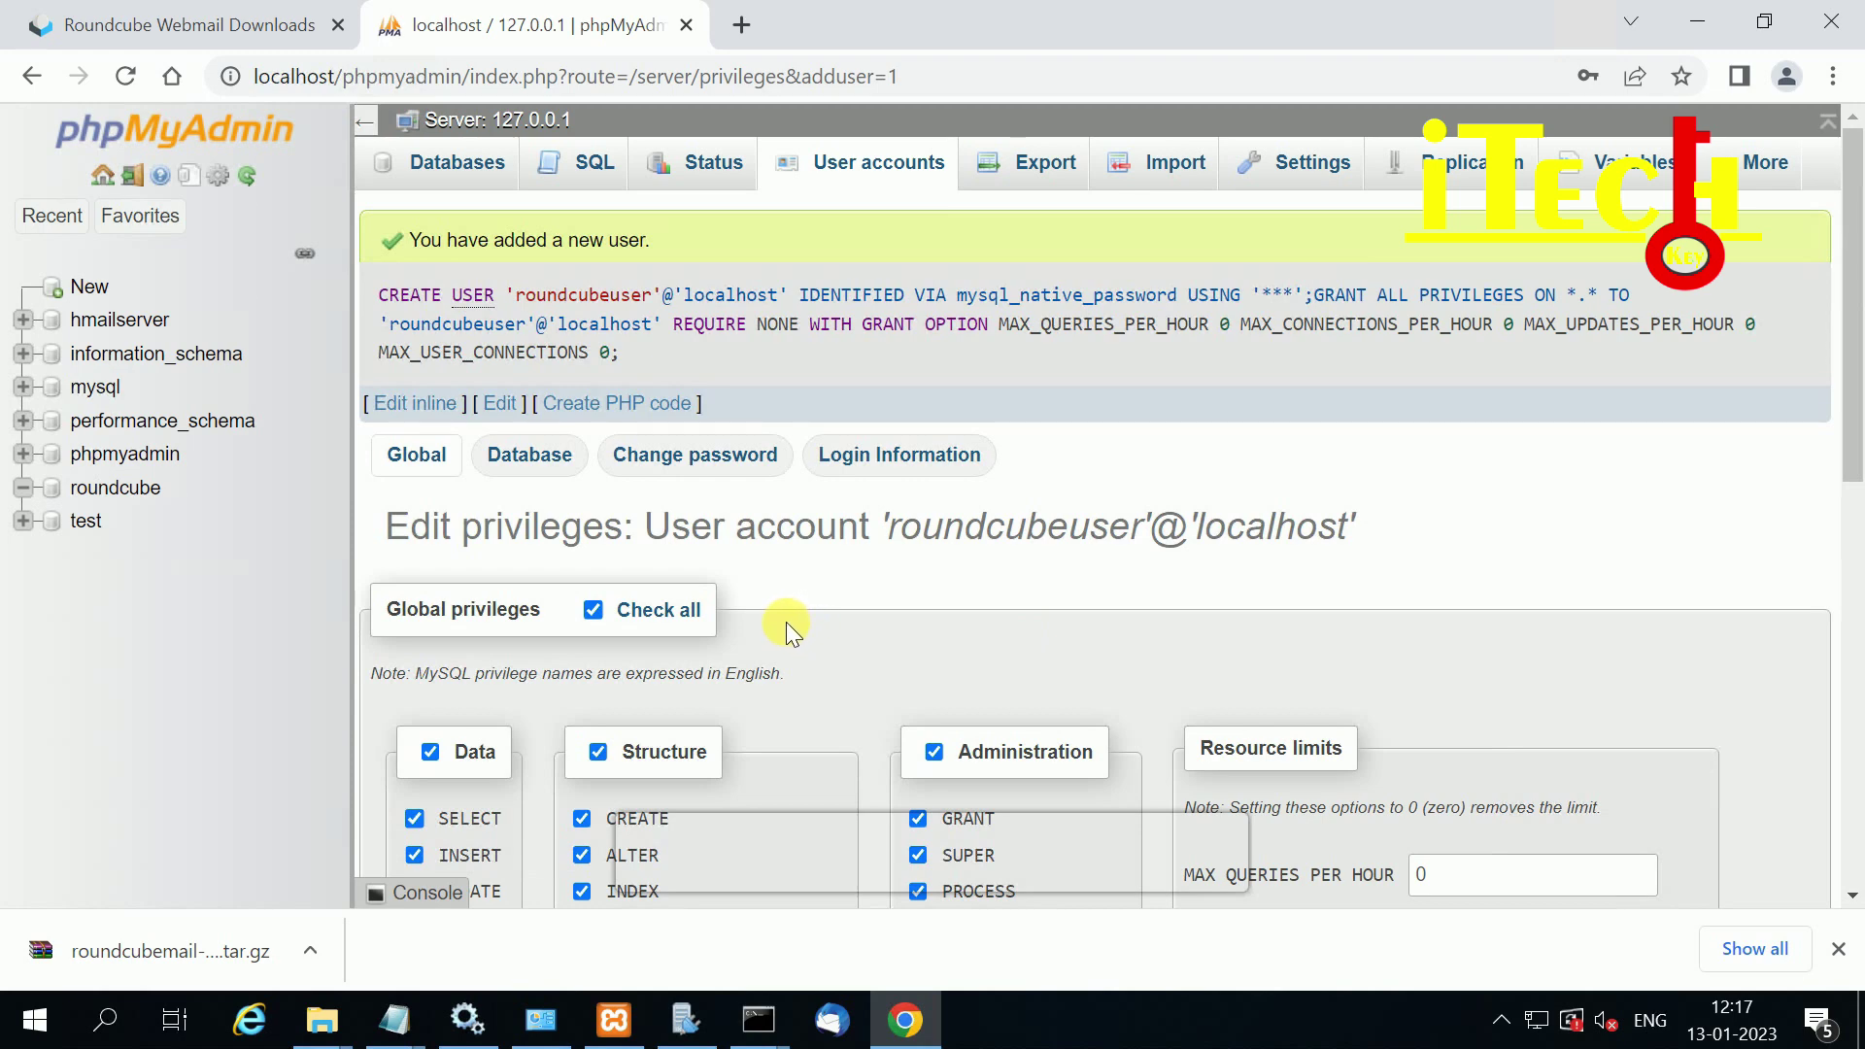
{"action": "left_click", "coordinate": [536, 465]}
Step: Pick the roundcube database on roundcubeuser's Edit privileges page
{"action": "scroll", "coordinate": [837, 582], "scroll_direction": "down", "scroll_amount": 2}
{"action": "scroll", "coordinate": [711, 588], "scroll_direction": "up", "scroll_amount": 2}
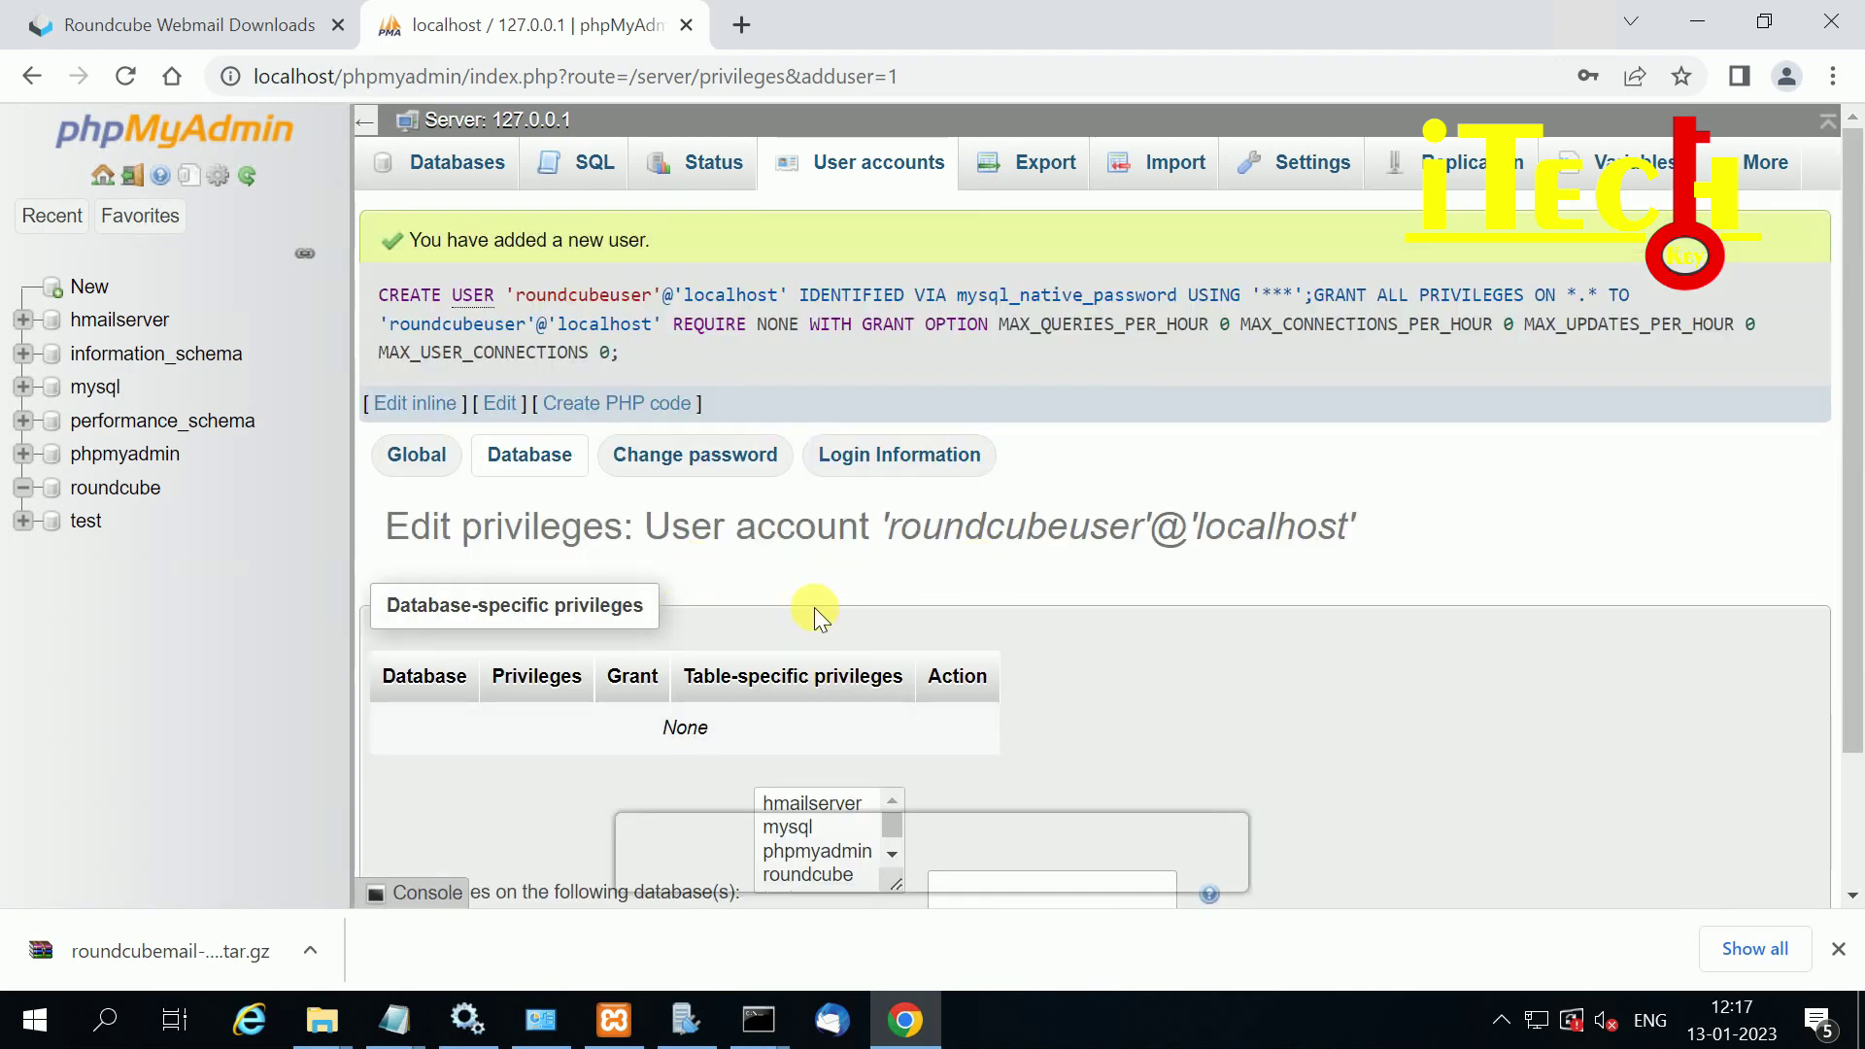
{"action": "scroll", "coordinate": [841, 568], "scroll_direction": "down", "scroll_amount": 2}
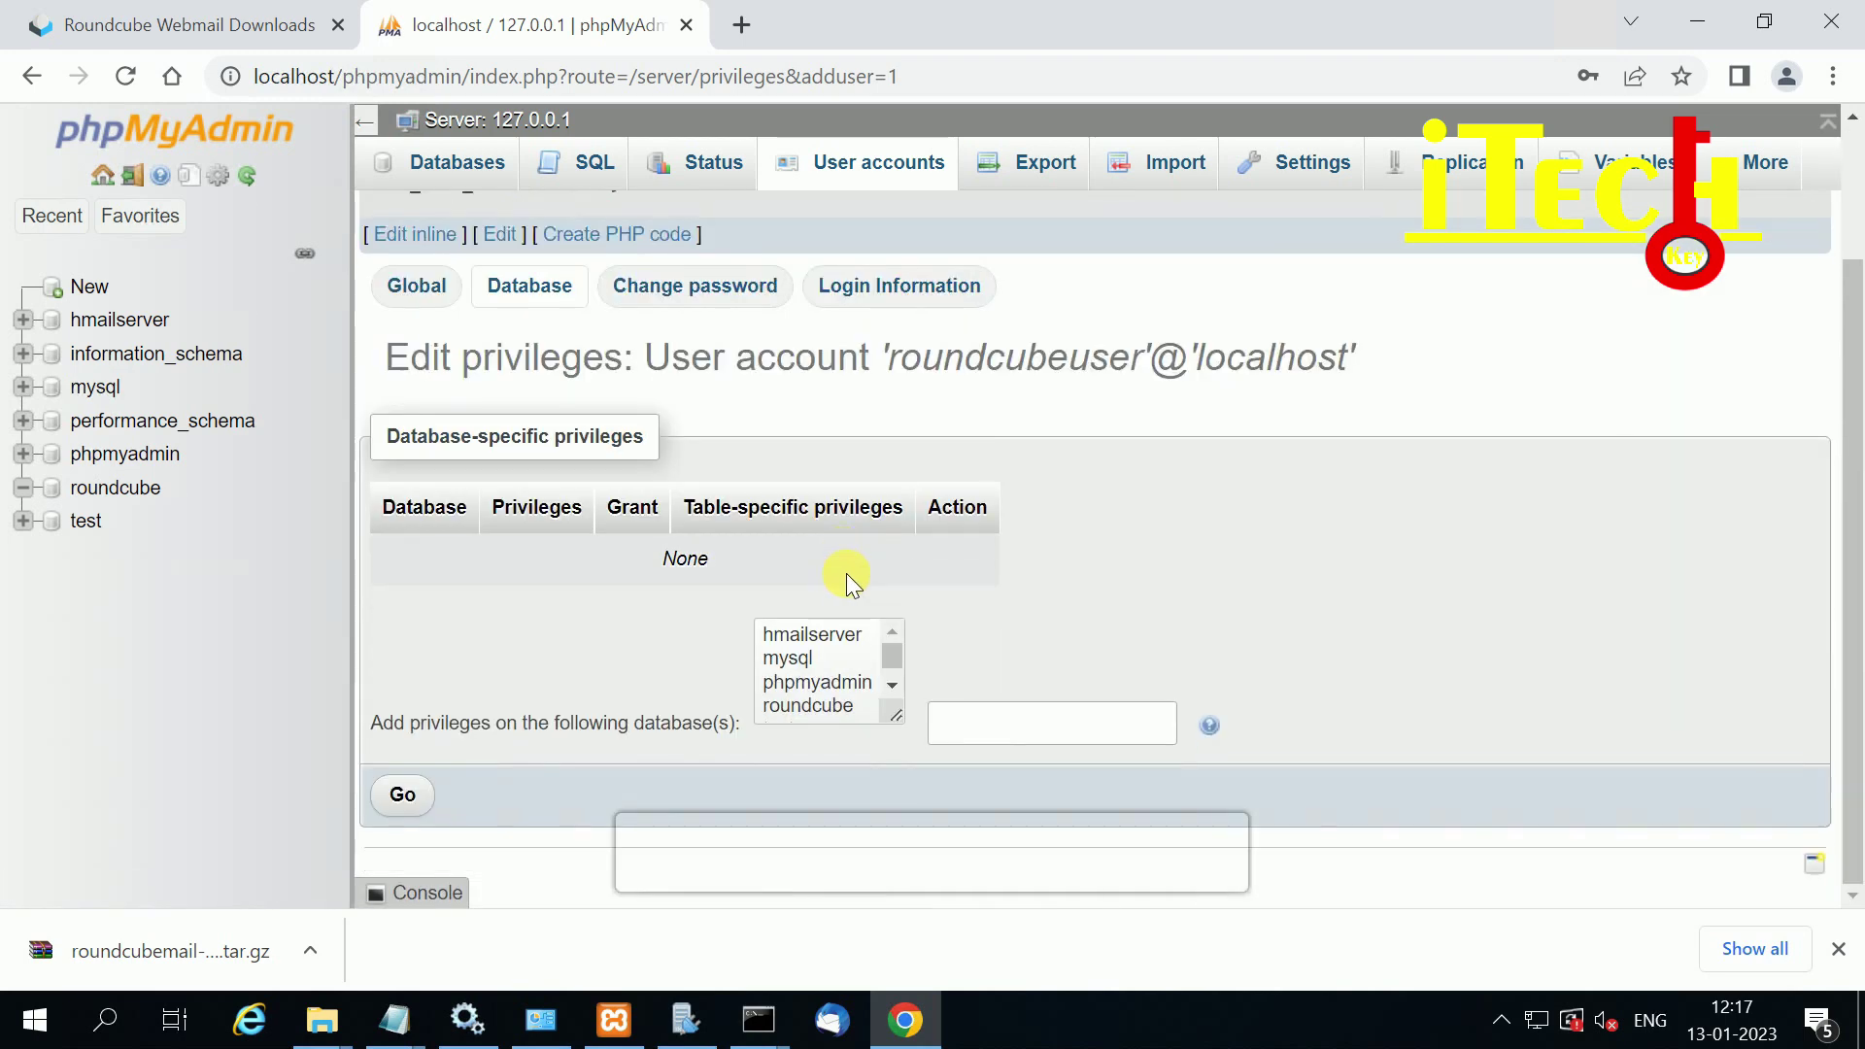
{"action": "left_click", "coordinate": [815, 703]}
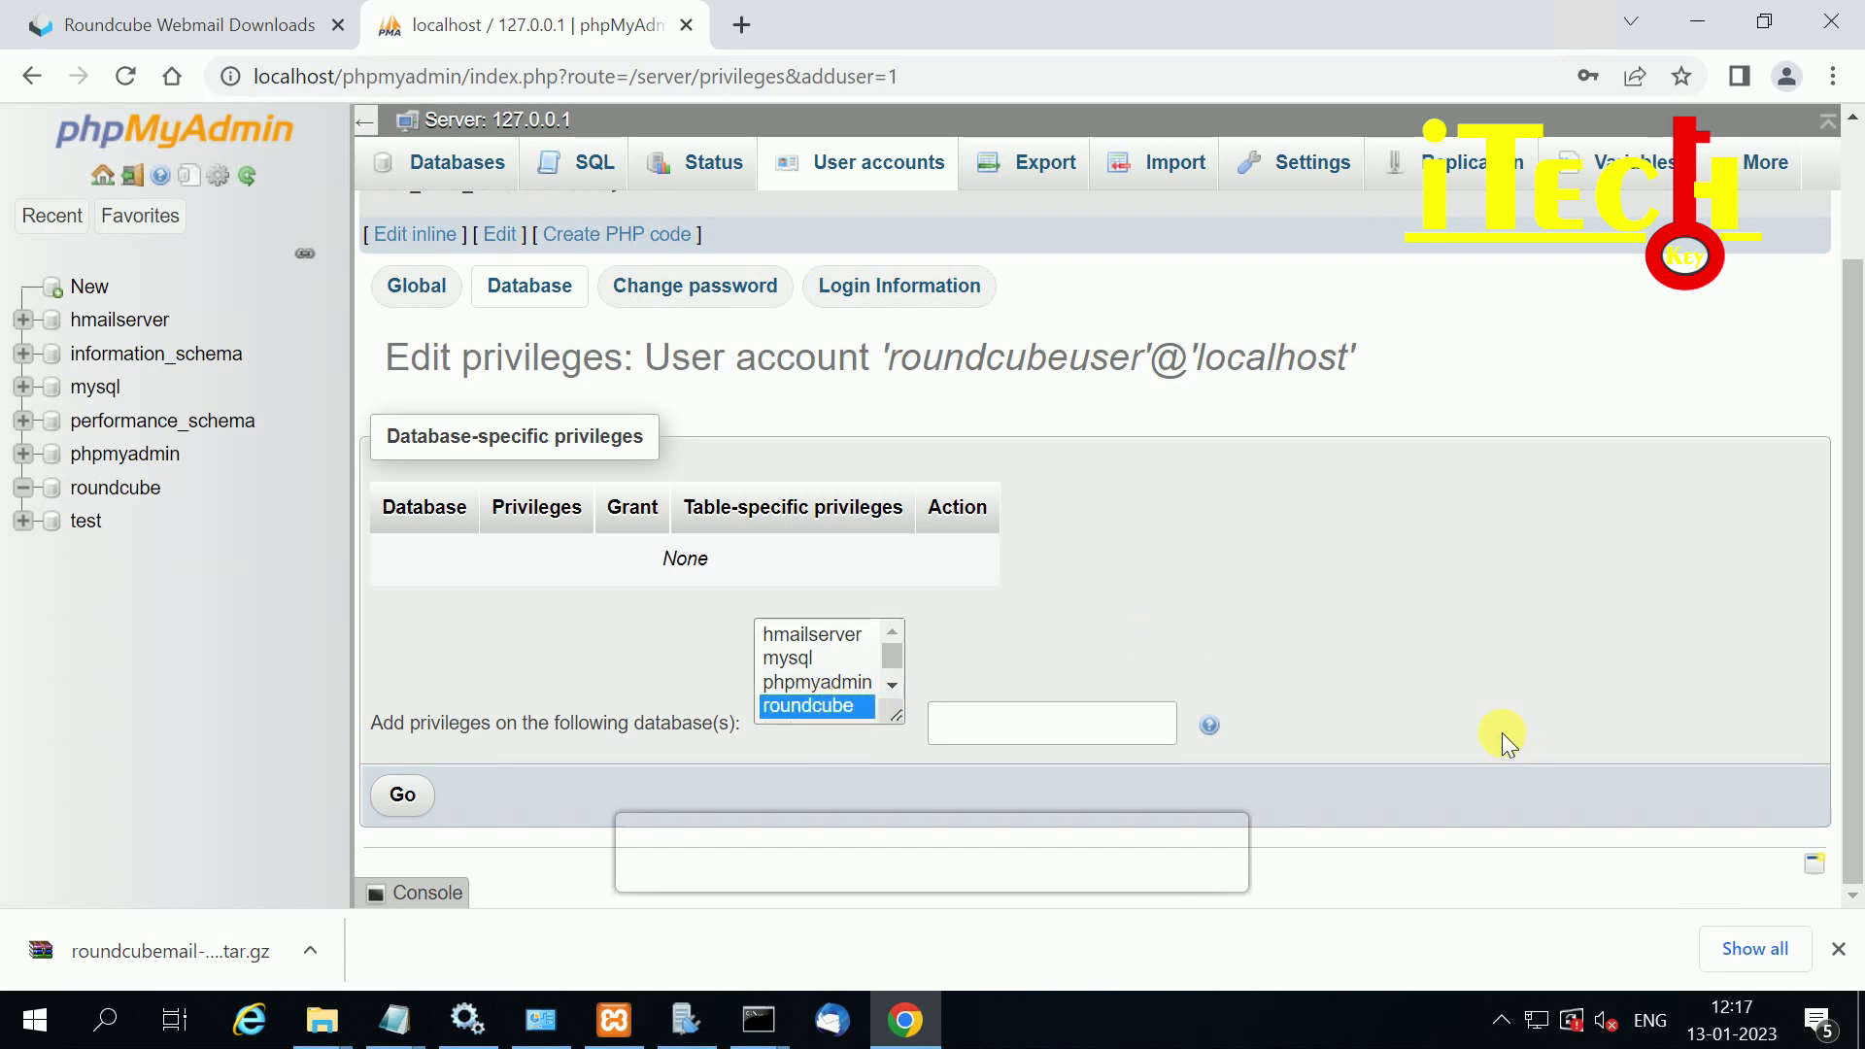
{"action": "left_click", "coordinate": [1840, 951]}
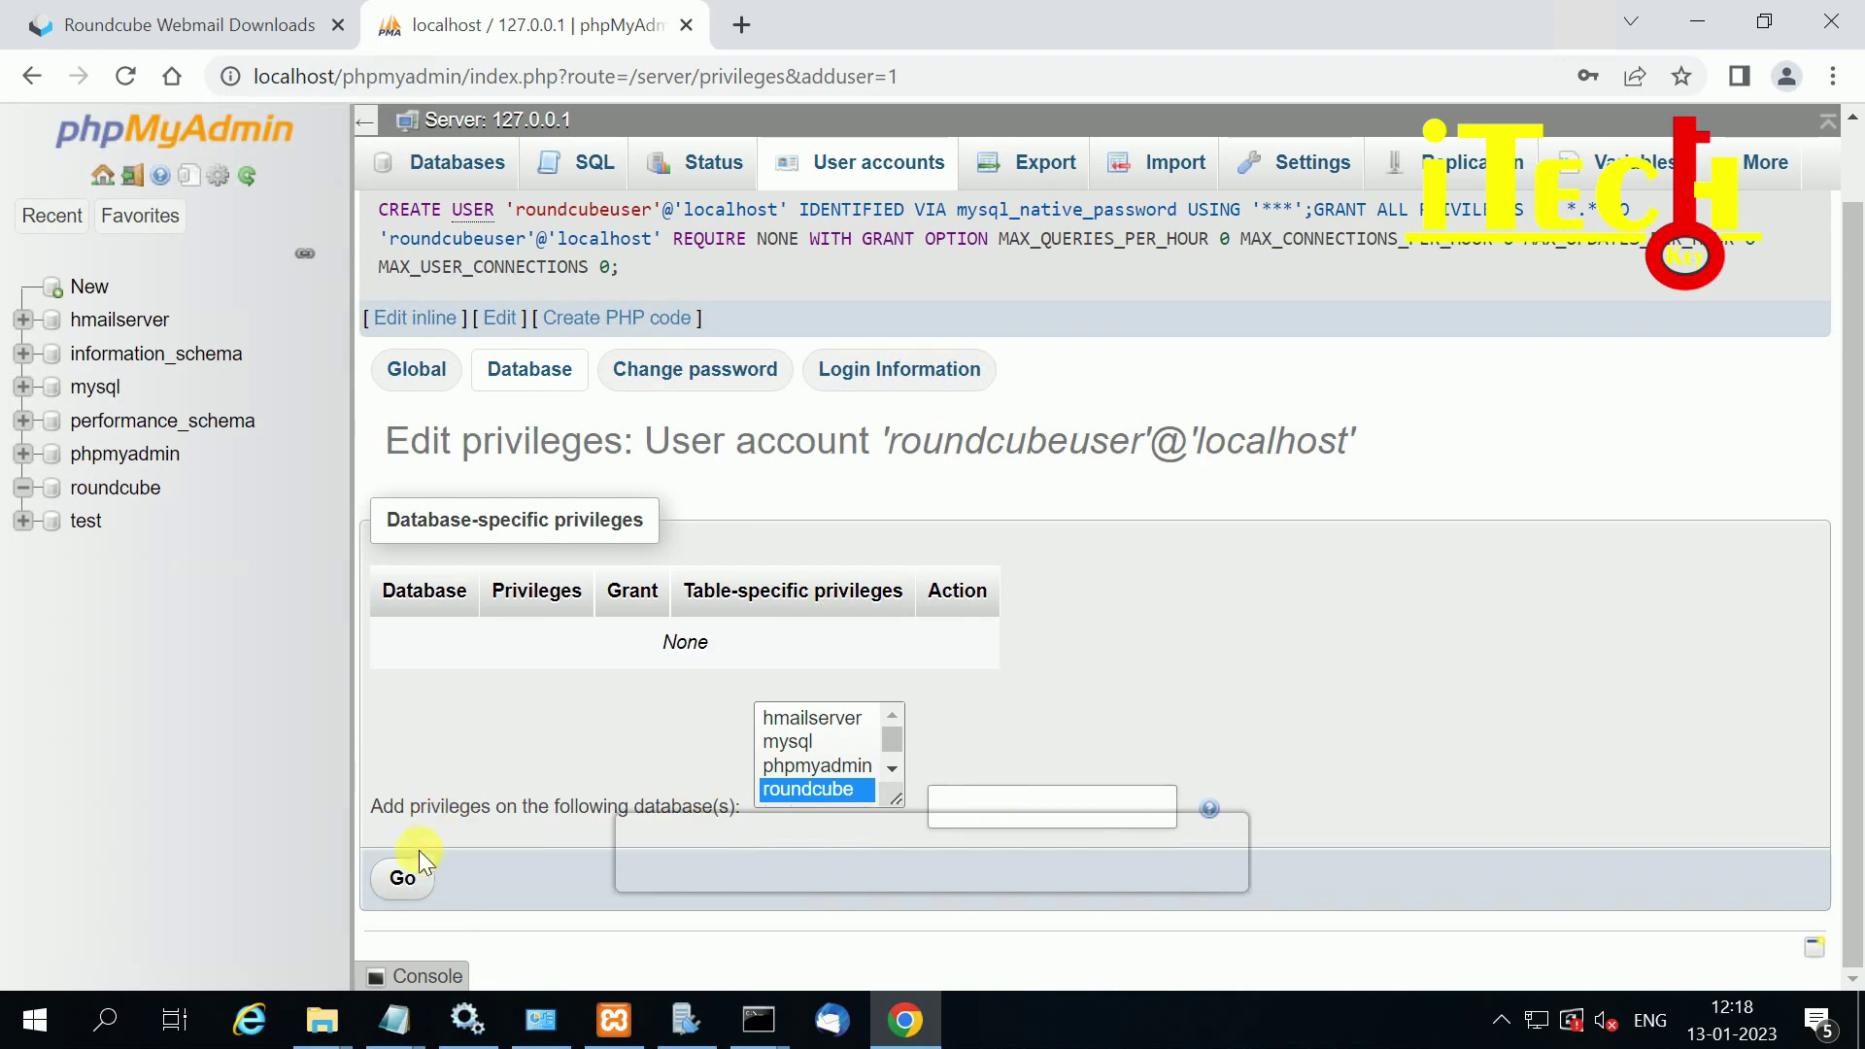
{"action": "left_click", "coordinate": [404, 878]}
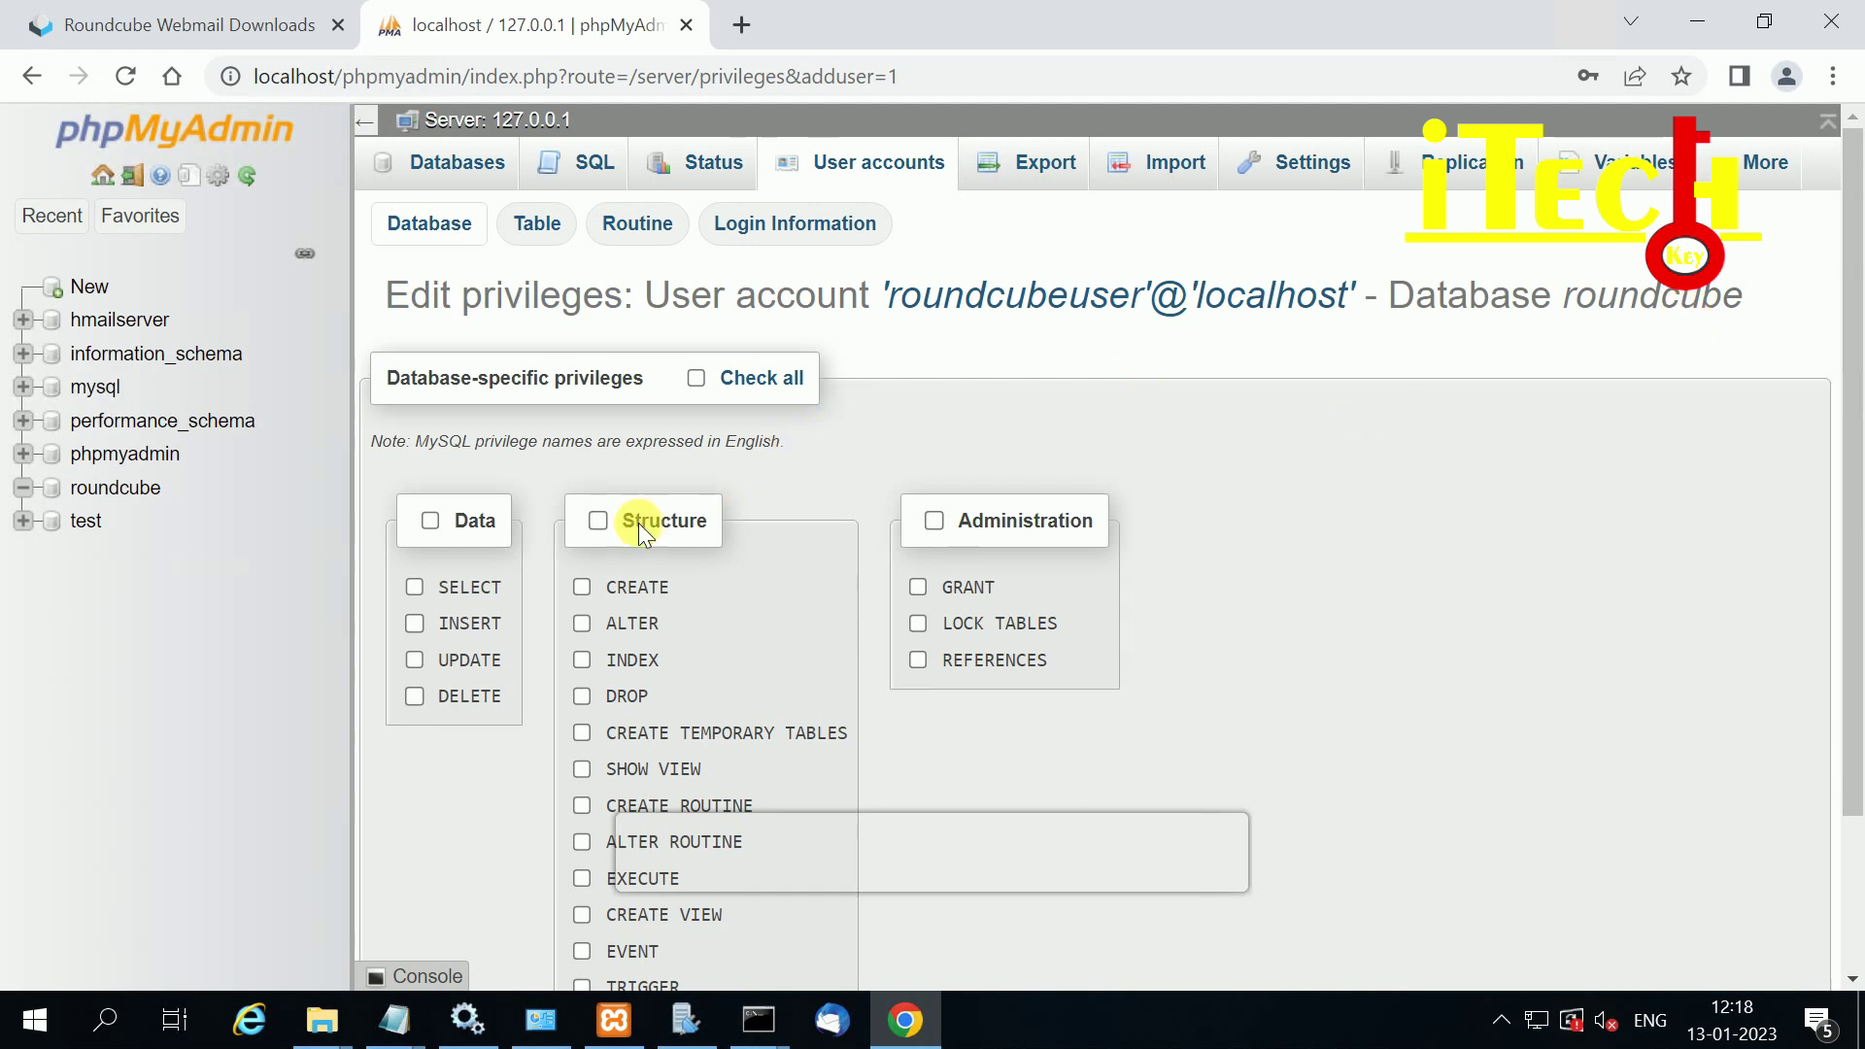
Step: Check all Data, Structure and Administration privileges on roundcube and save them with Go
{"action": "left_click", "coordinate": [695, 377]}
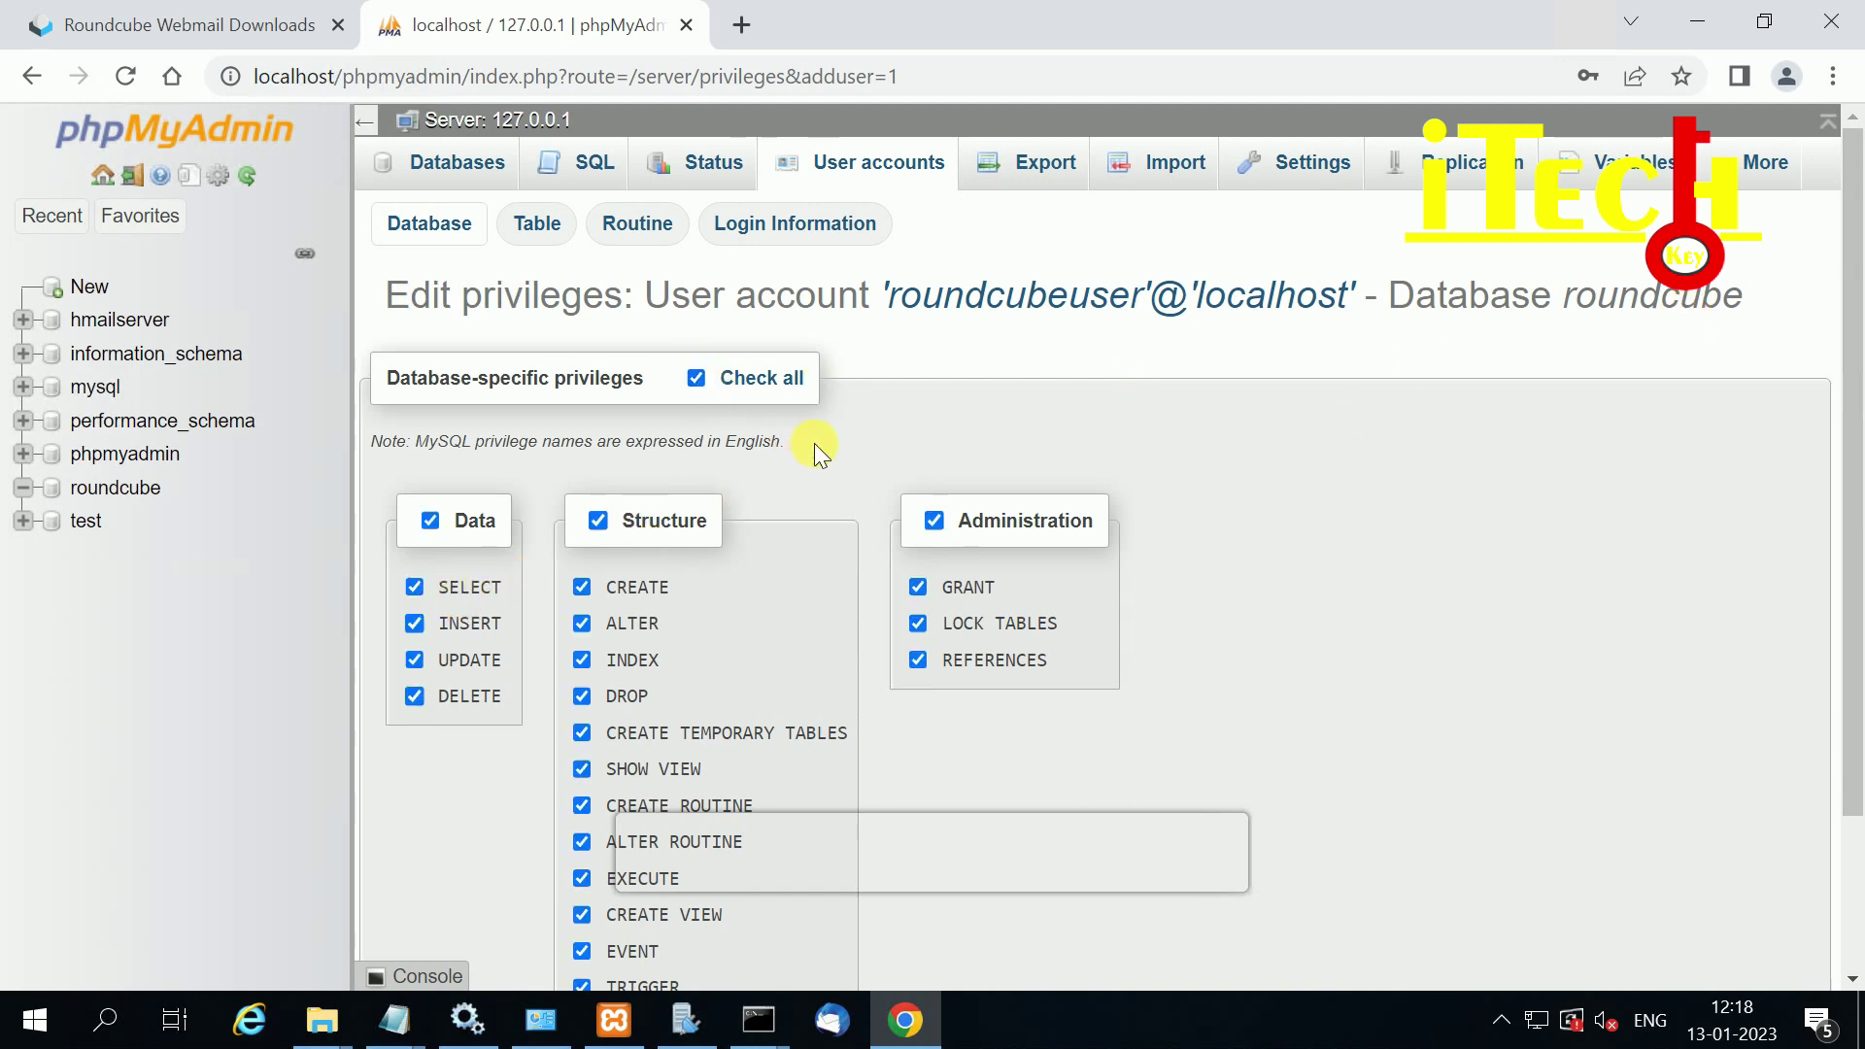
{"action": "scroll", "coordinate": [1064, 500], "scroll_direction": "down", "scroll_amount": 1}
{"action": "scroll", "coordinate": [1059, 492], "scroll_direction": "down", "scroll_amount": 1}
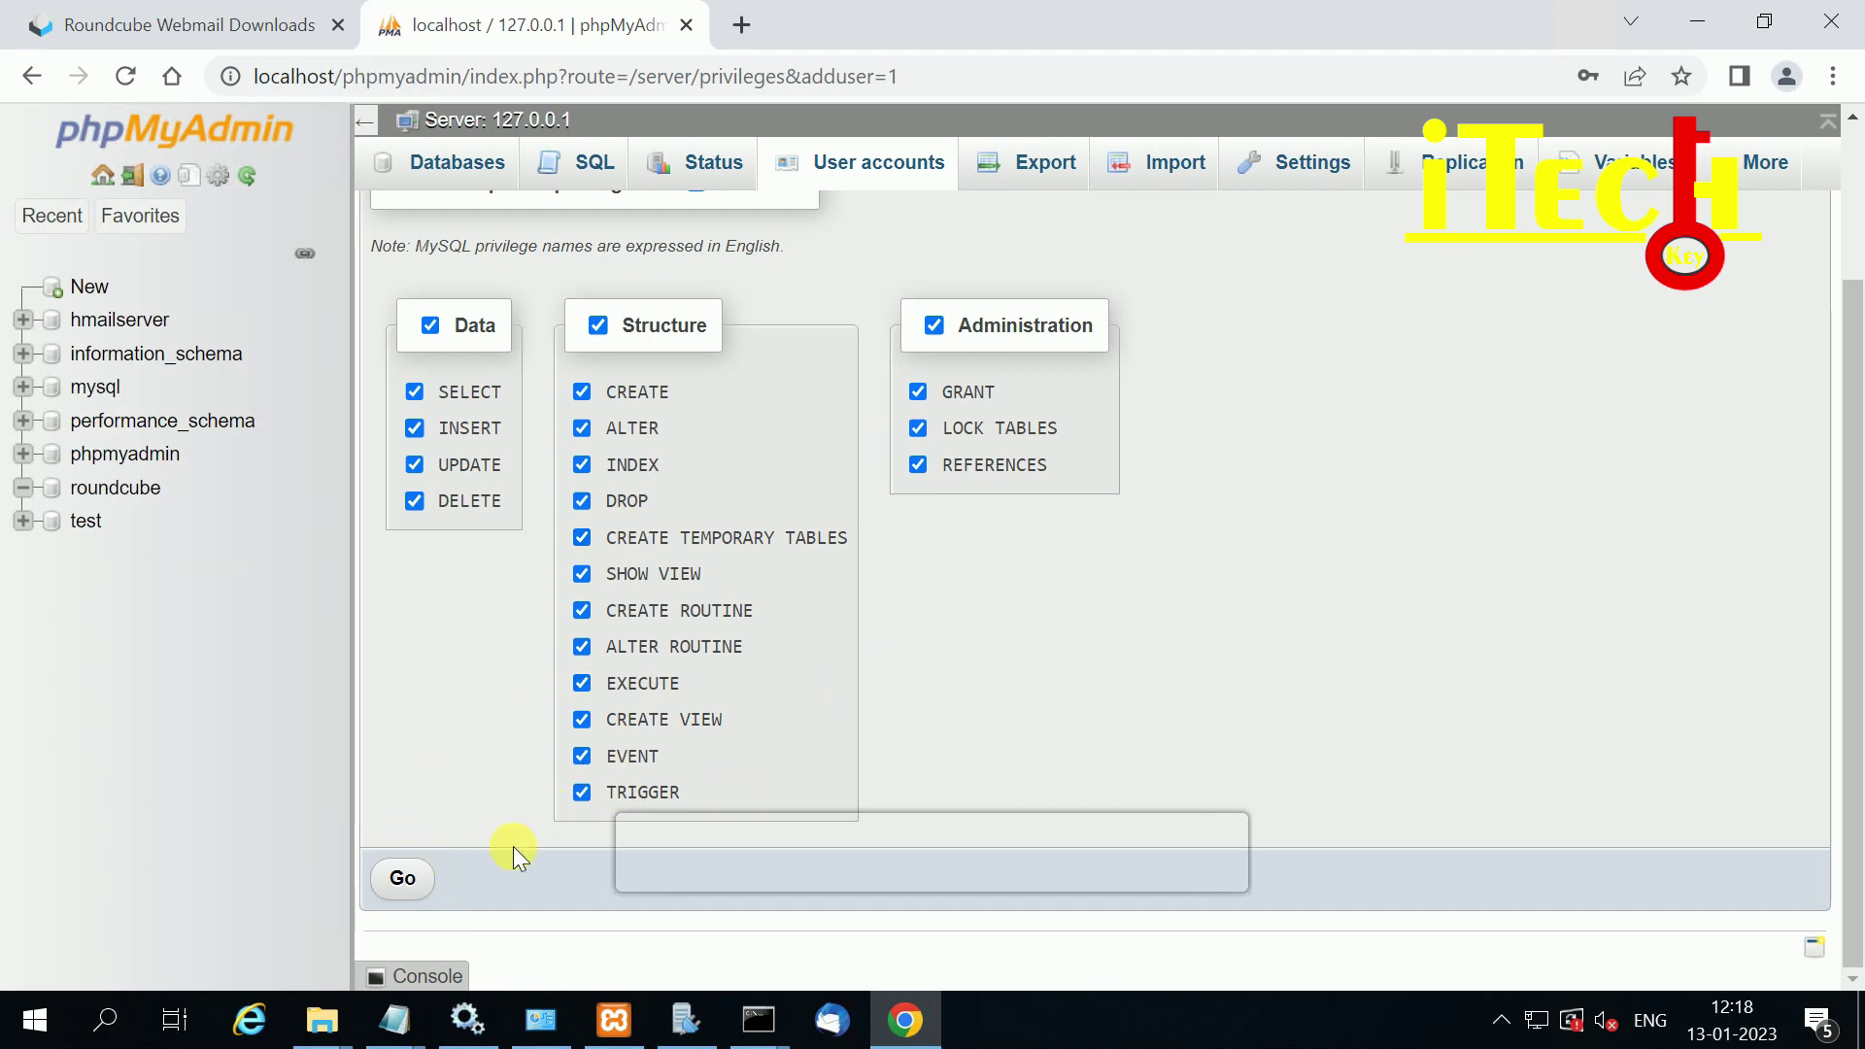
{"action": "left_click", "coordinate": [403, 879]}
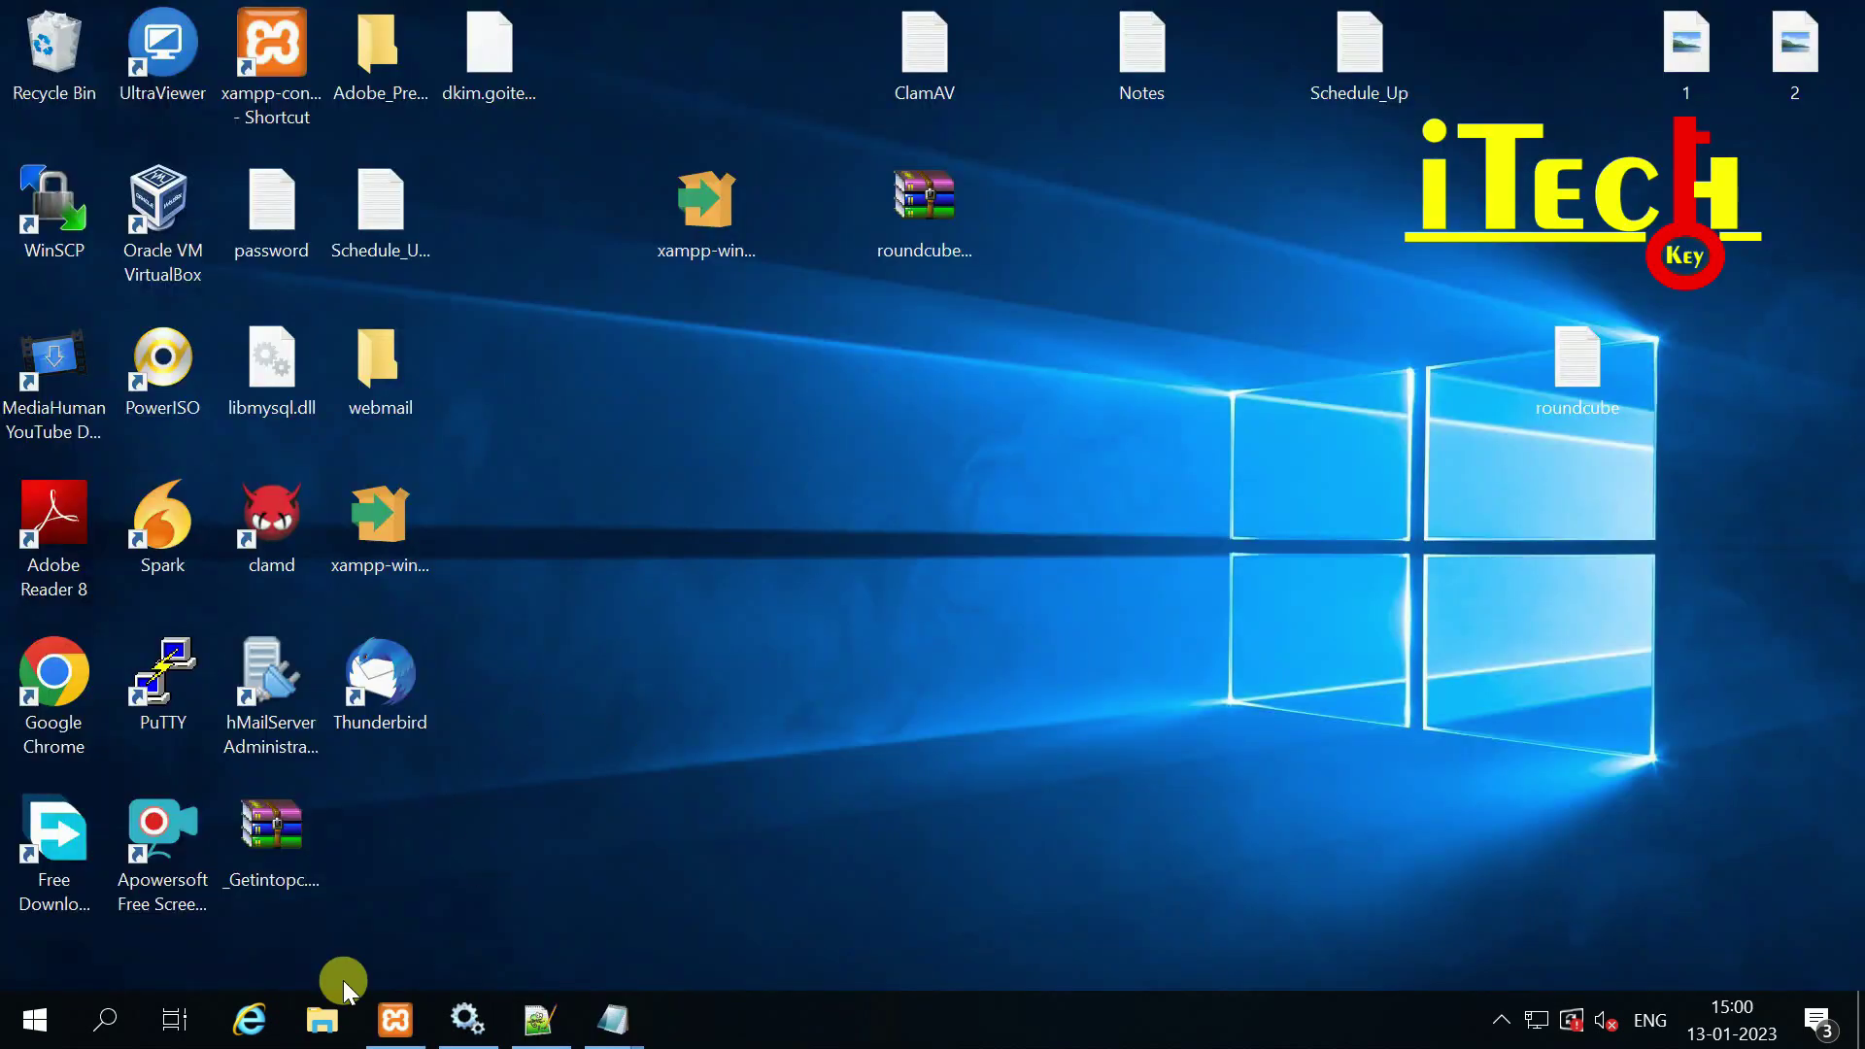
Step: Browse File Explorer to C:\xampp\htdocs\webmail\config
{"action": "left_click", "coordinate": [315, 1017]}
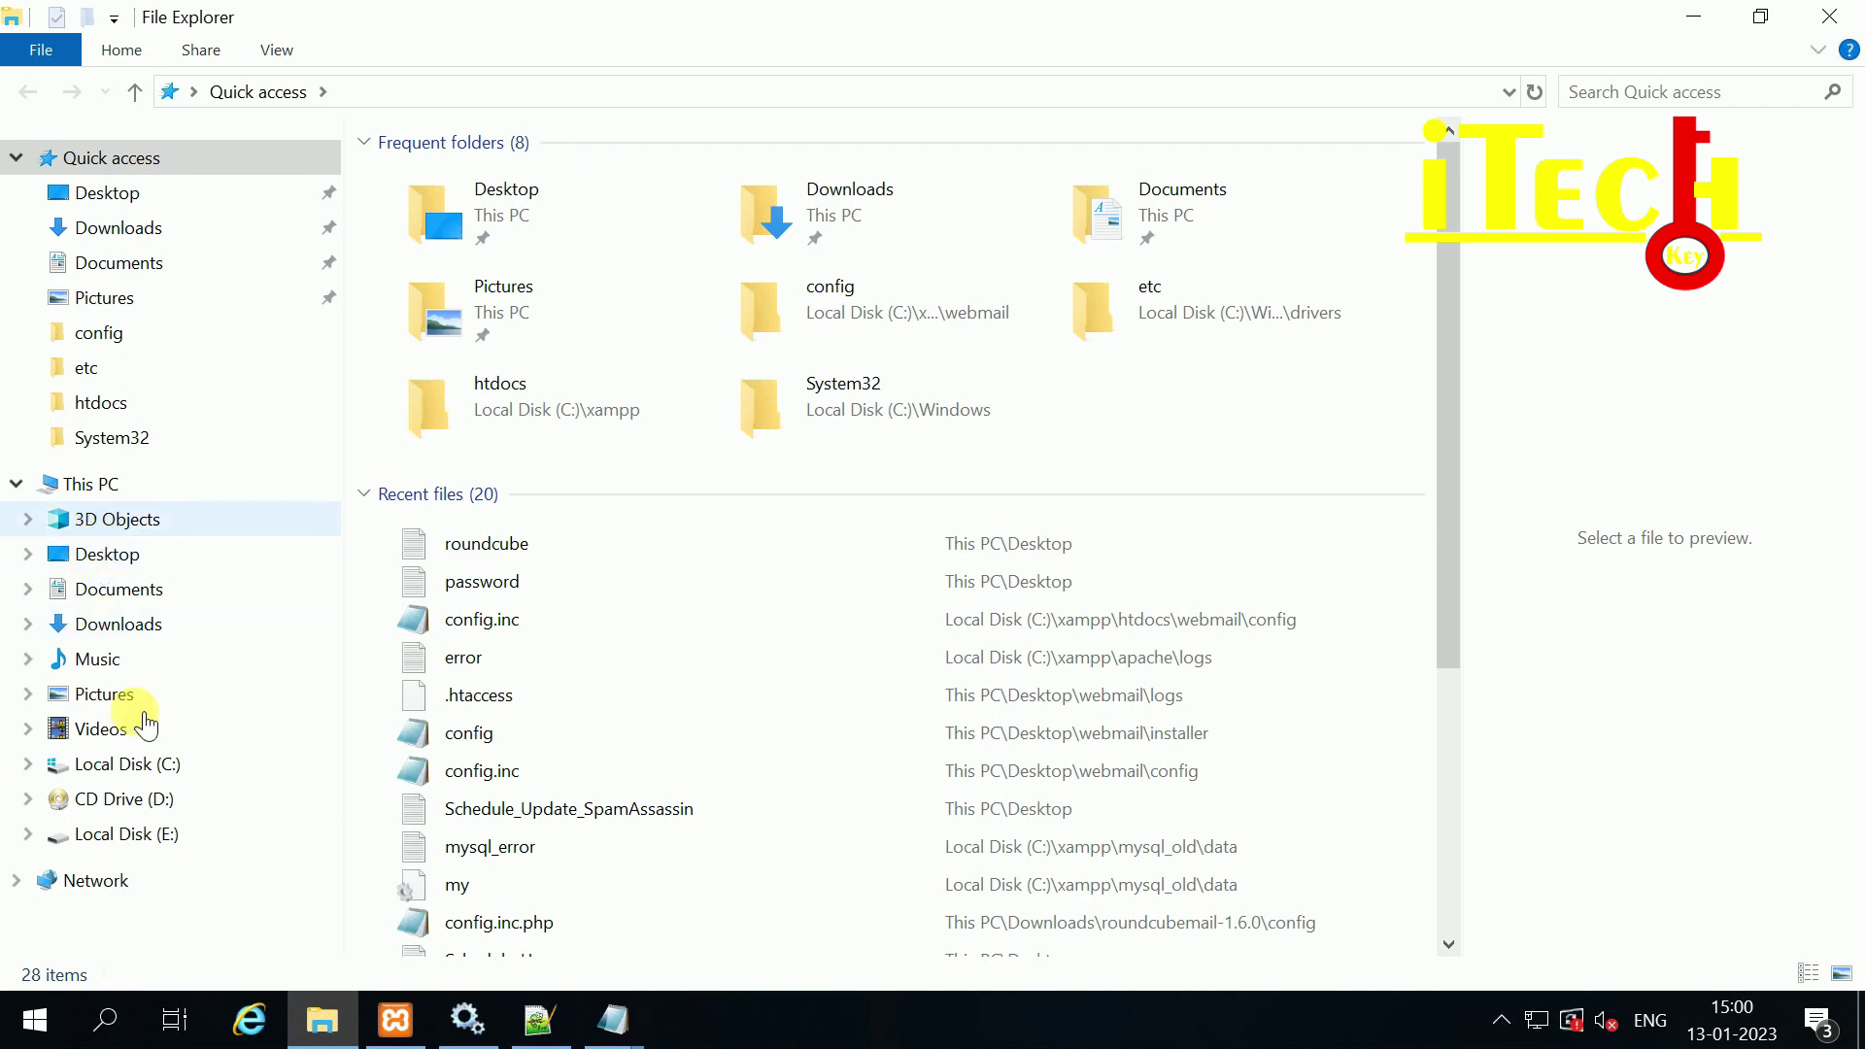
{"action": "left_click", "coordinate": [146, 763]}
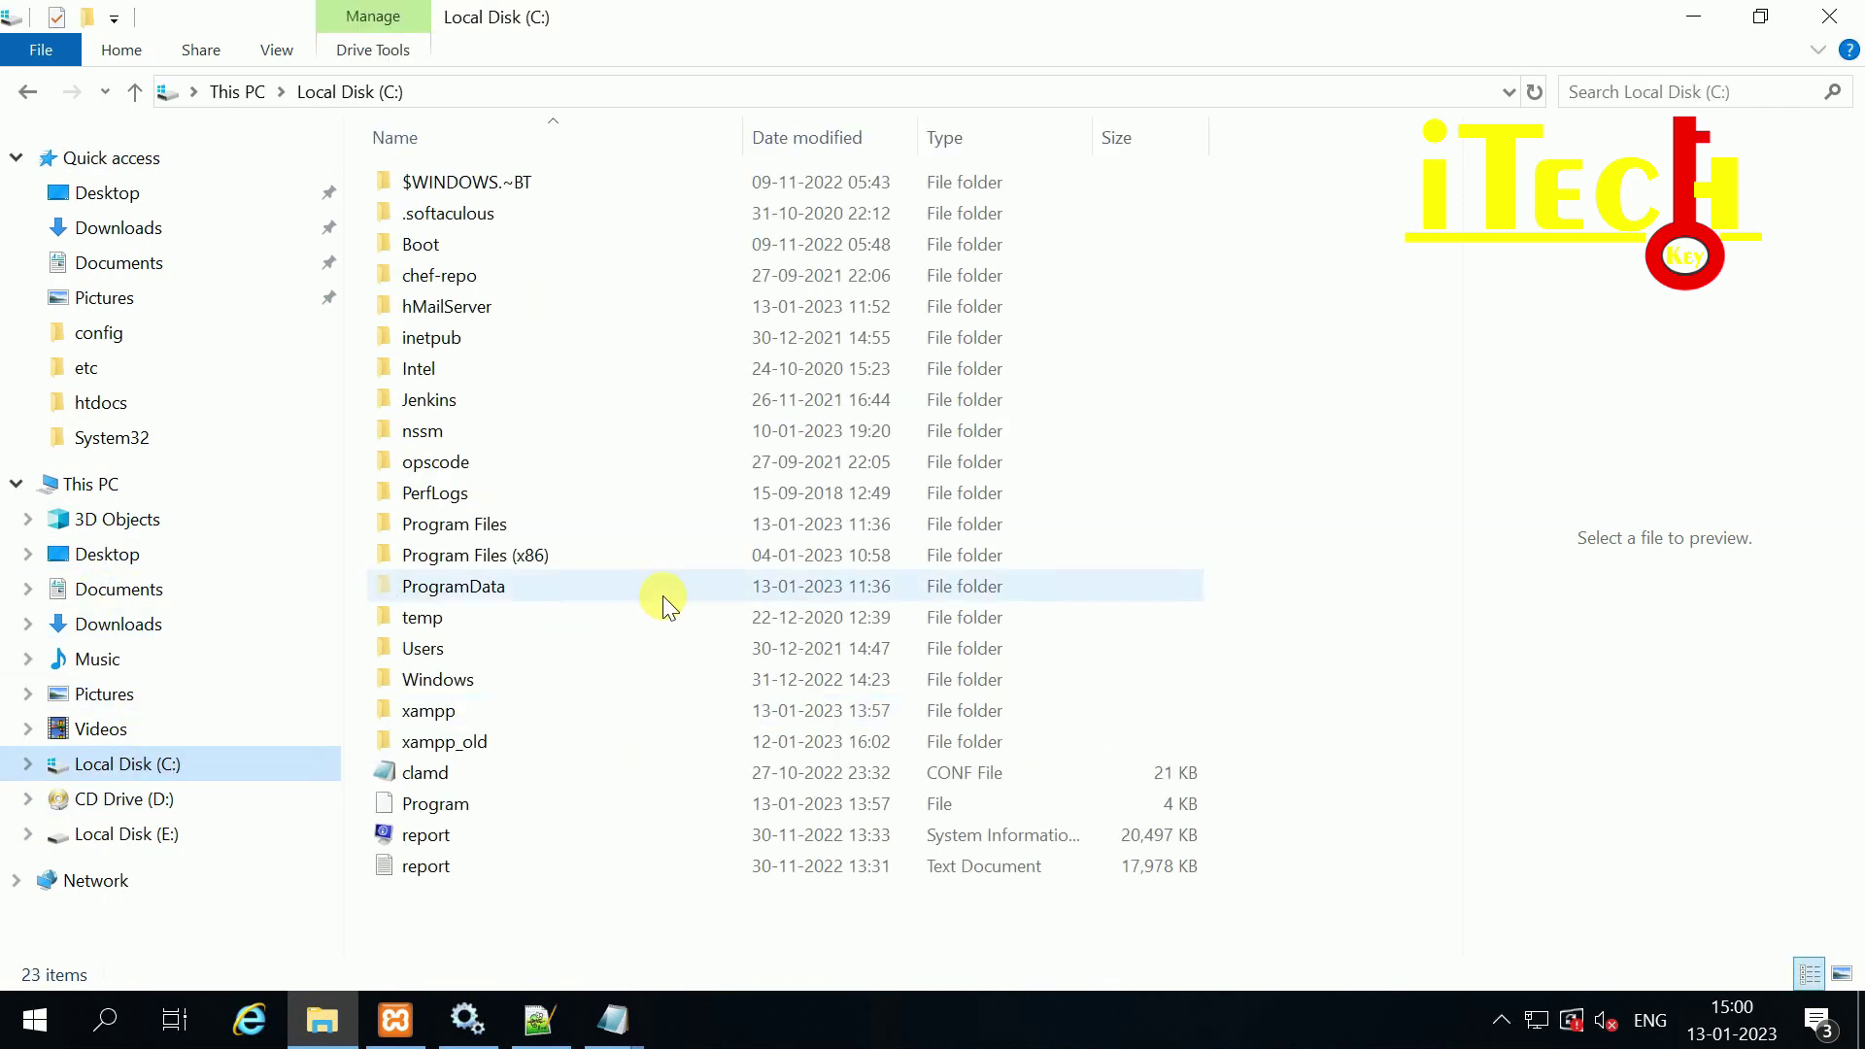
{"action": "double_click", "coordinate": [431, 711]}
{"action": "double_click", "coordinate": [431, 305]}
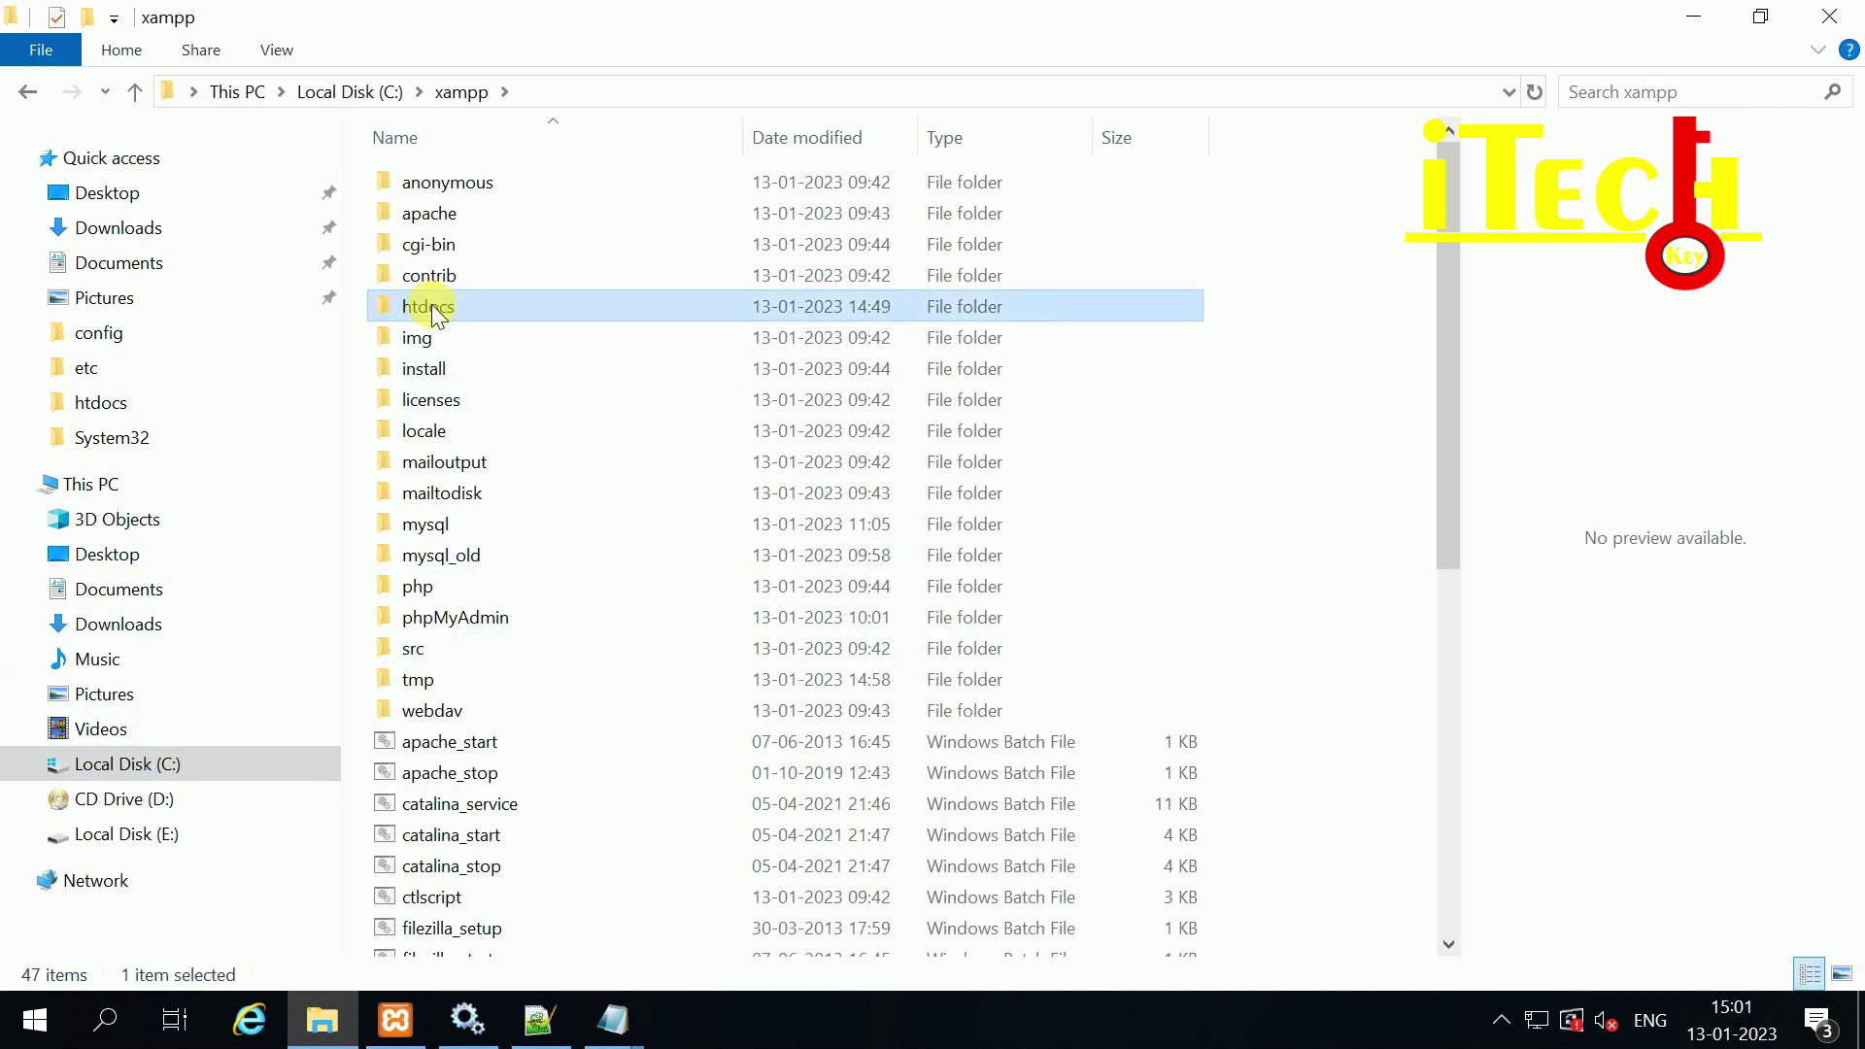
{"action": "left_click", "coordinate": [422, 184]}
{"action": "double_click", "coordinate": [427, 189]}
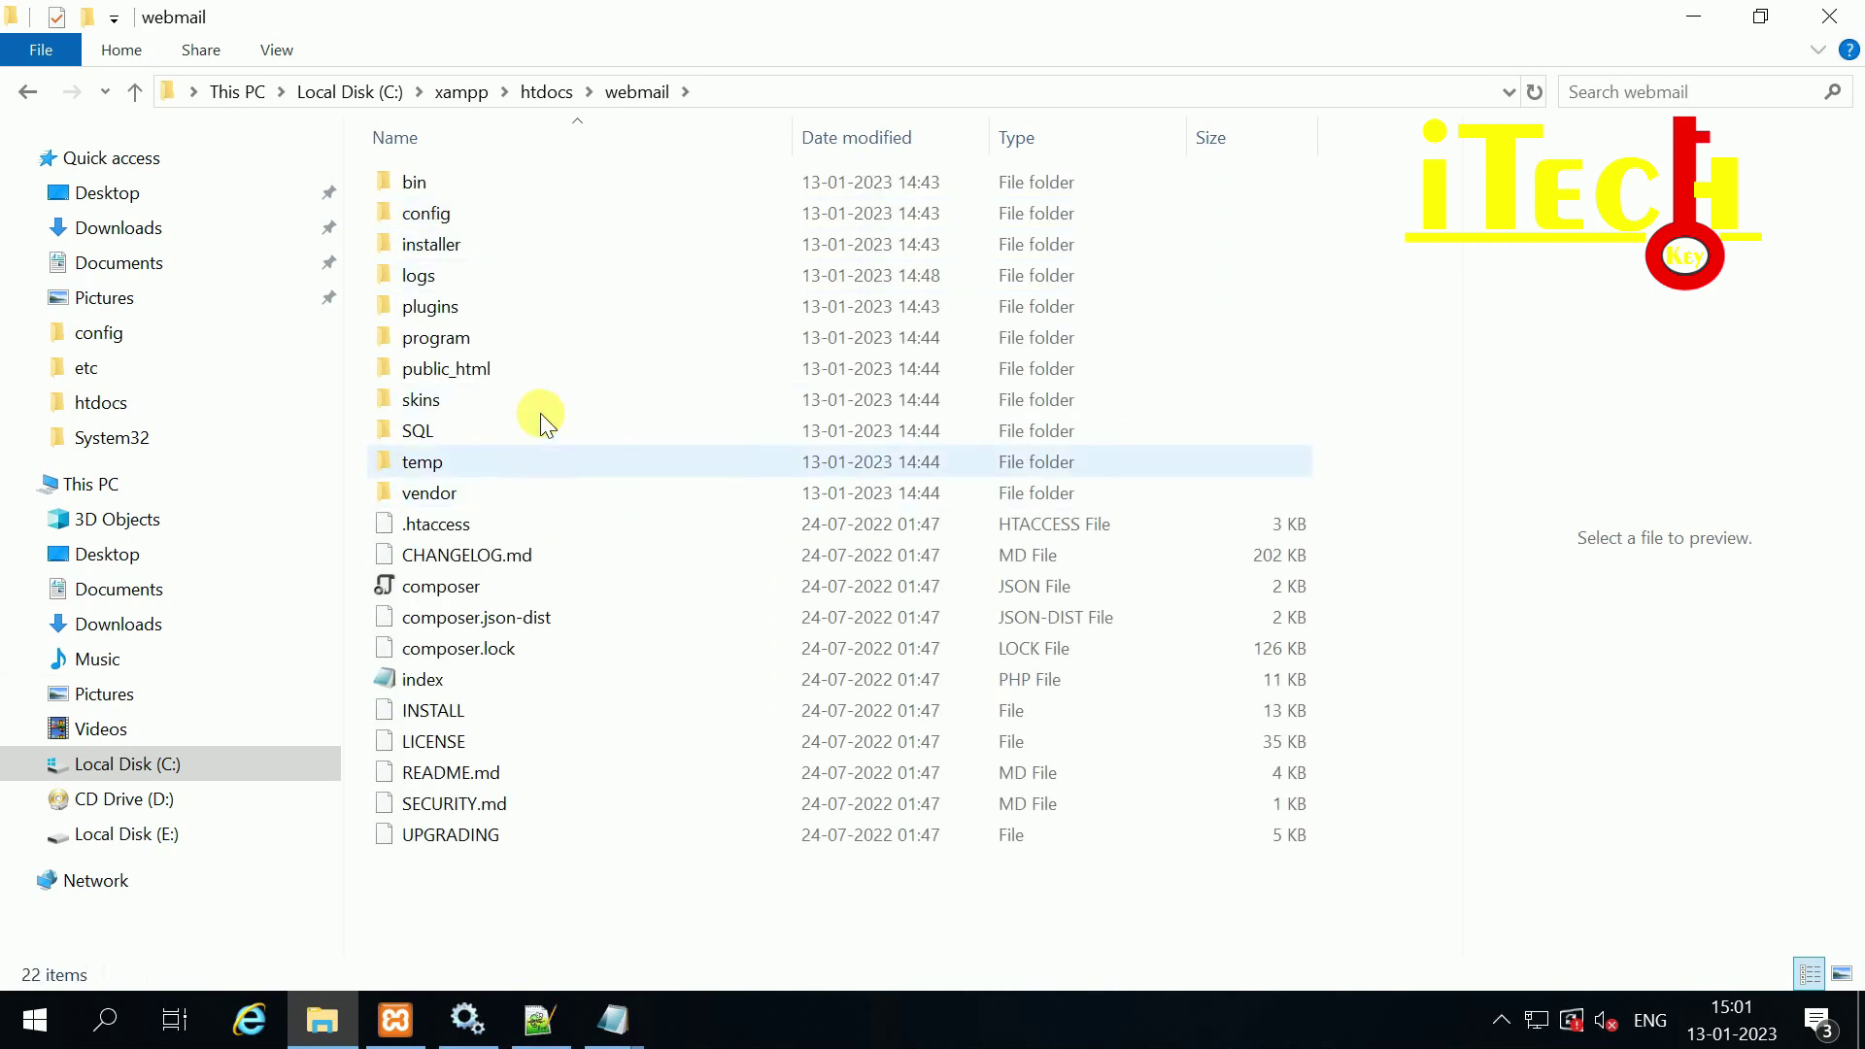
{"action": "double_click", "coordinate": [428, 212]}
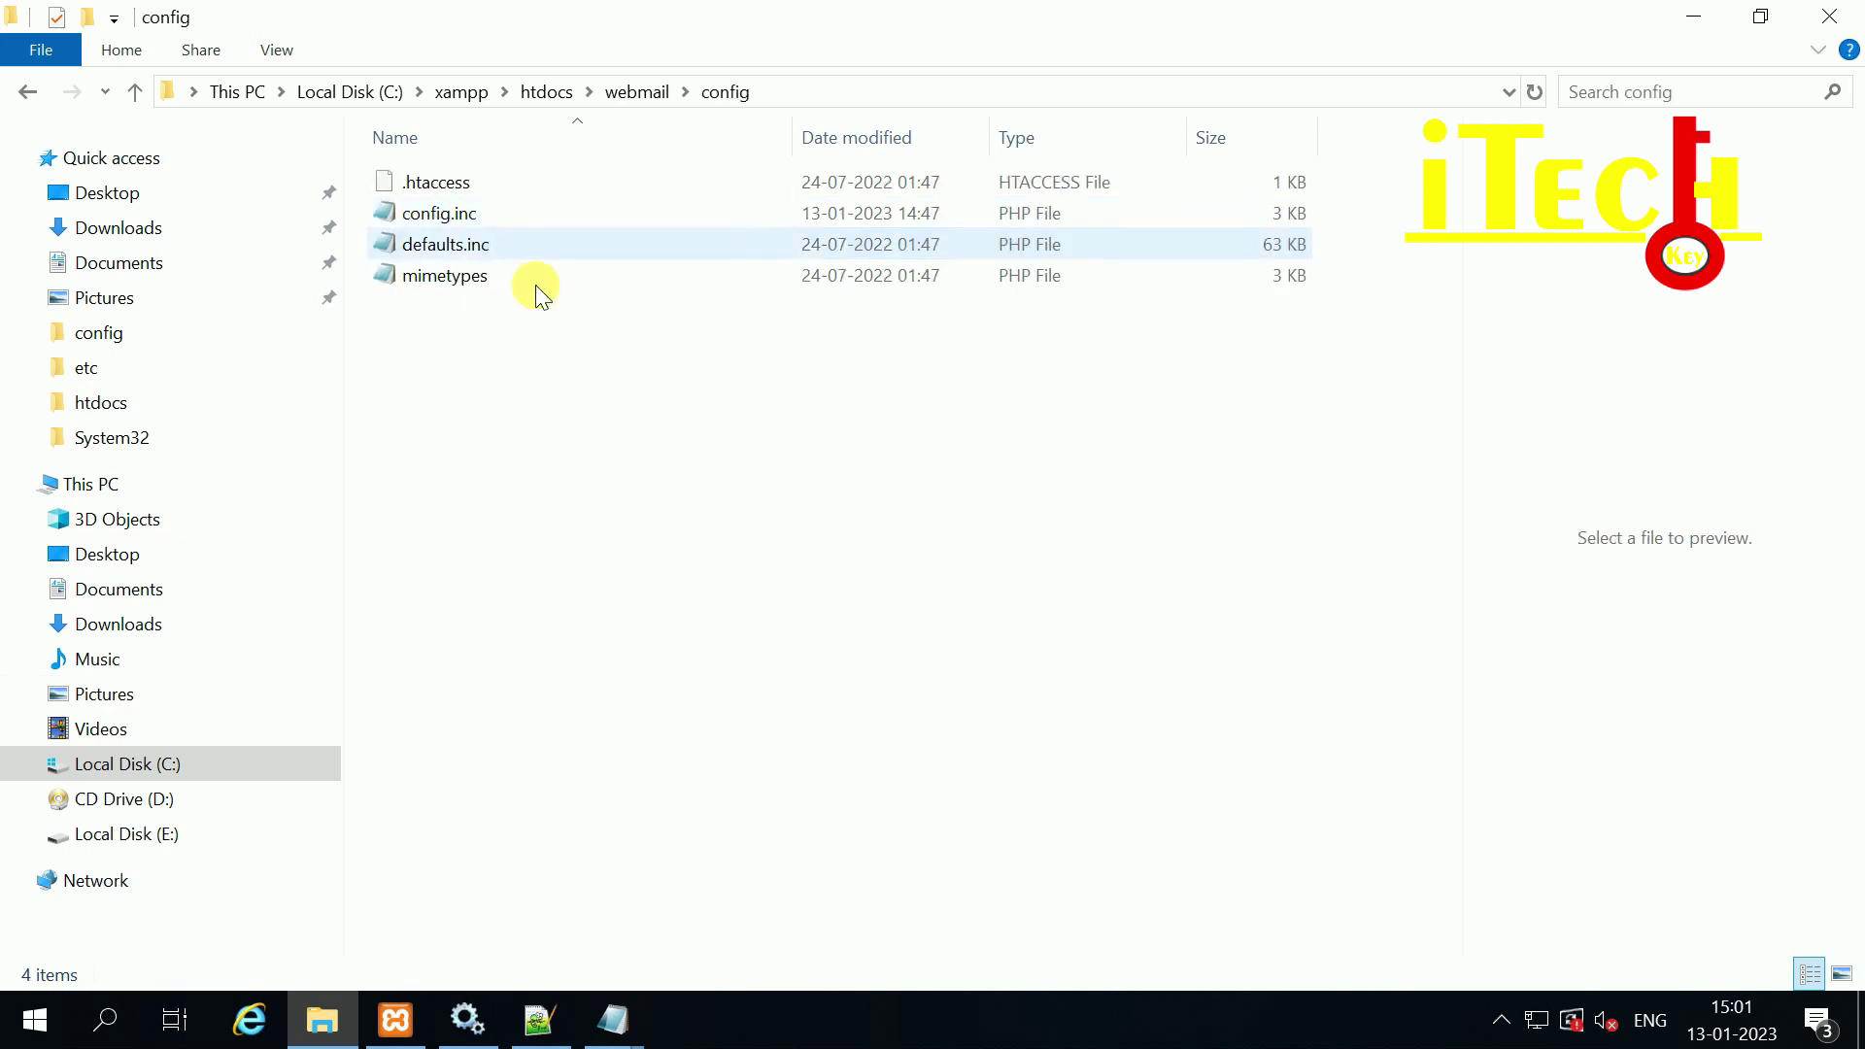
Step: Open config.inc in a maximized Notepad, plus the roundcube notes file from the desktop
{"action": "left_click", "coordinate": [429, 213]}
{"action": "double_click", "coordinate": [429, 212]}
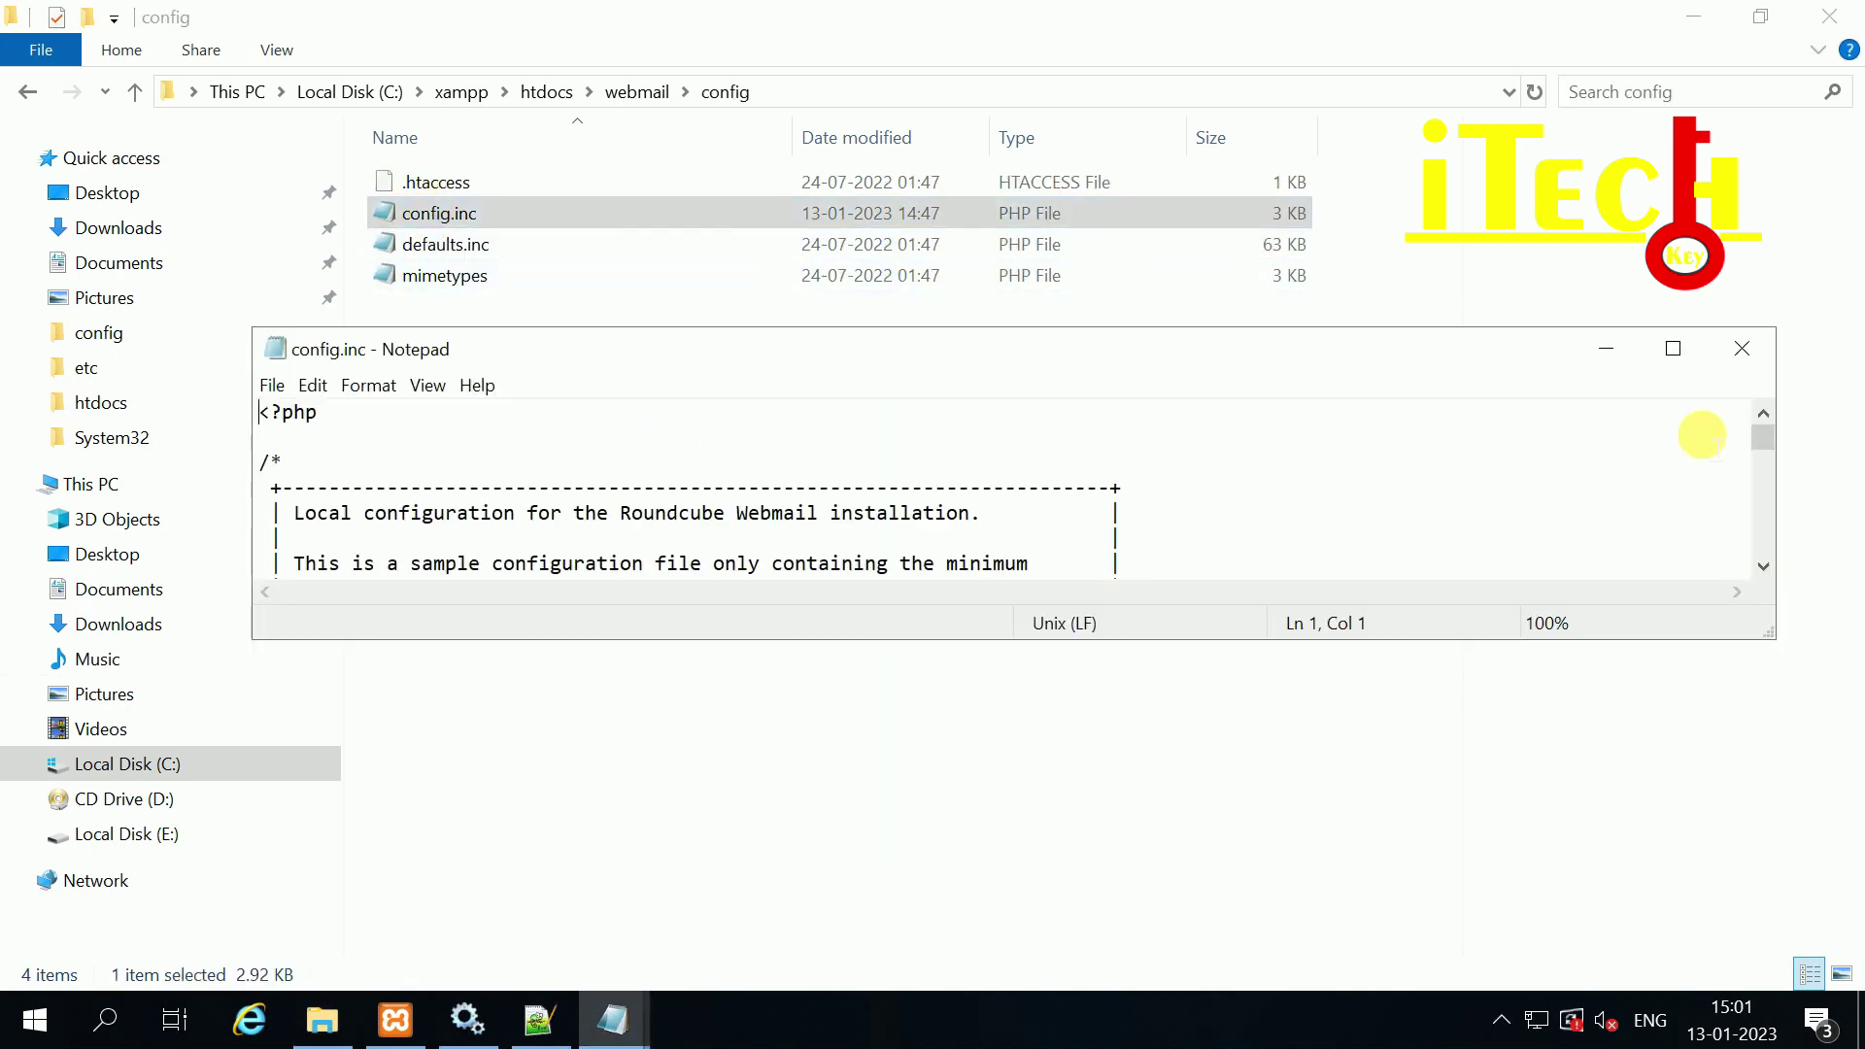
{"action": "left_click", "coordinate": [1667, 347]}
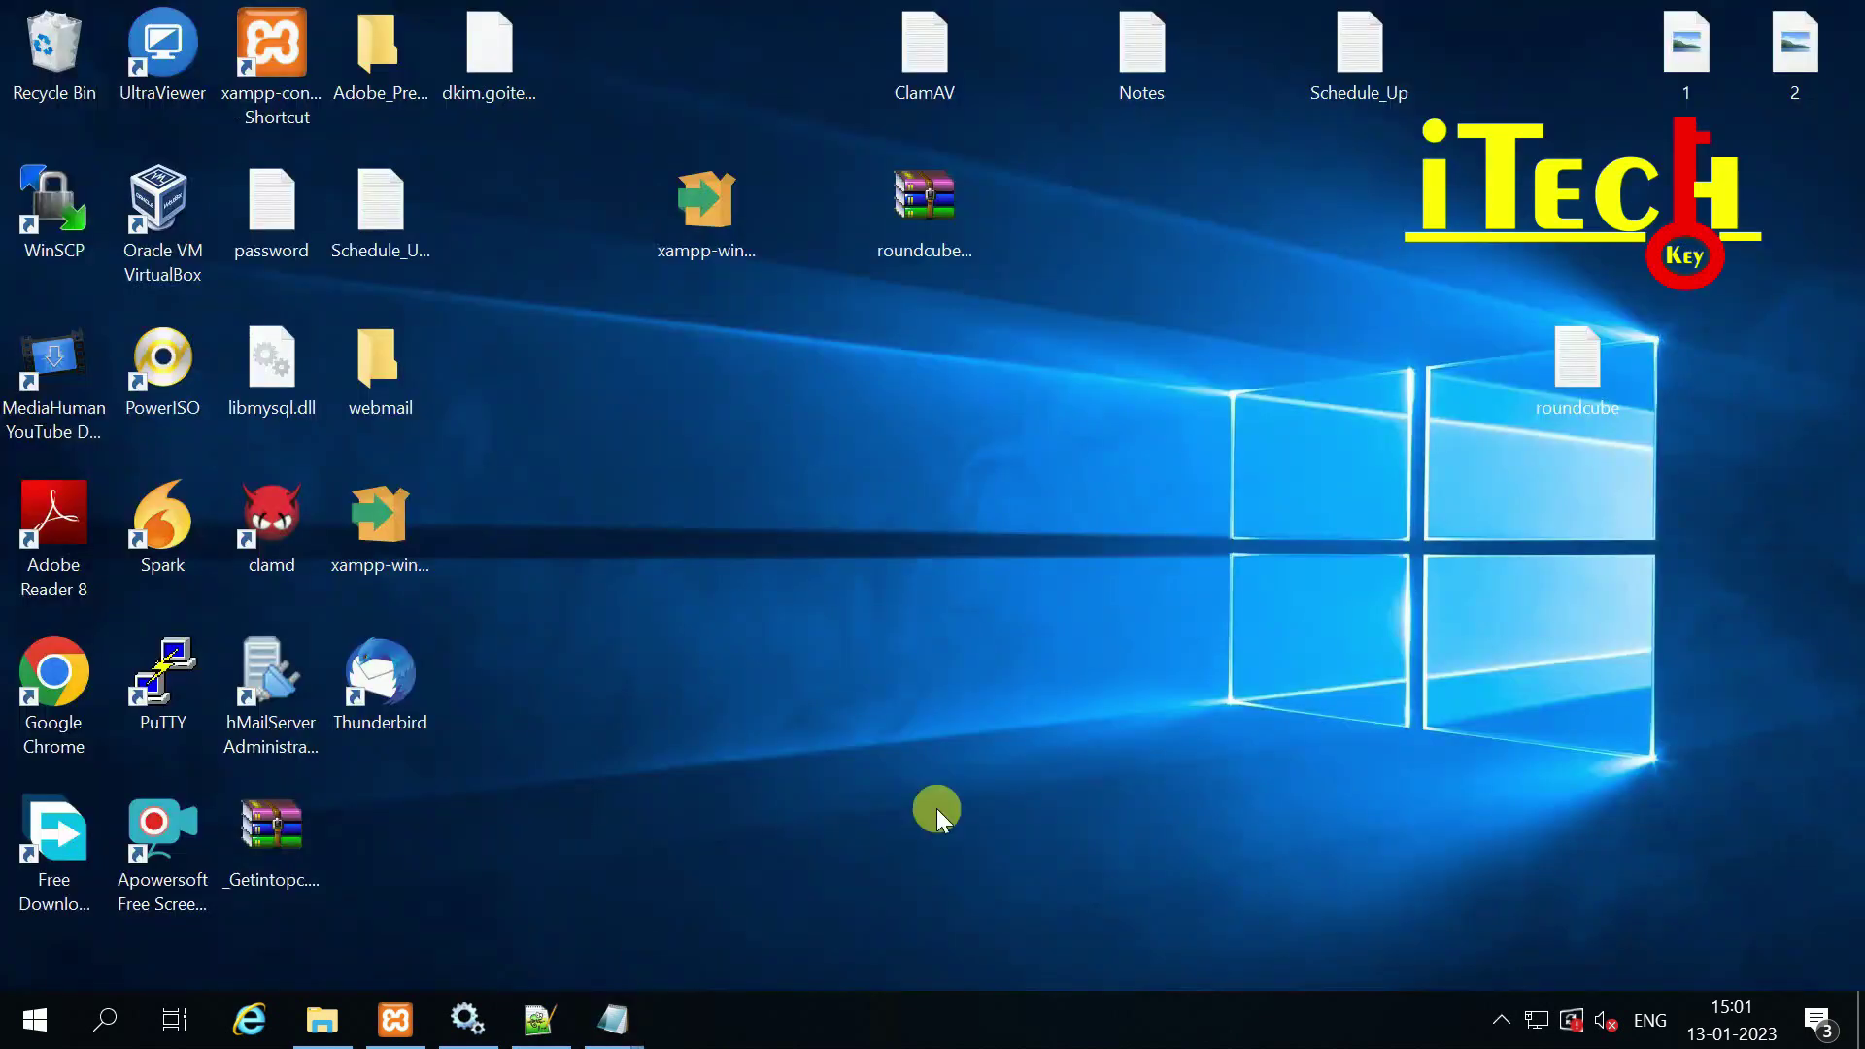
{"action": "double_click", "coordinate": [1554, 355]}
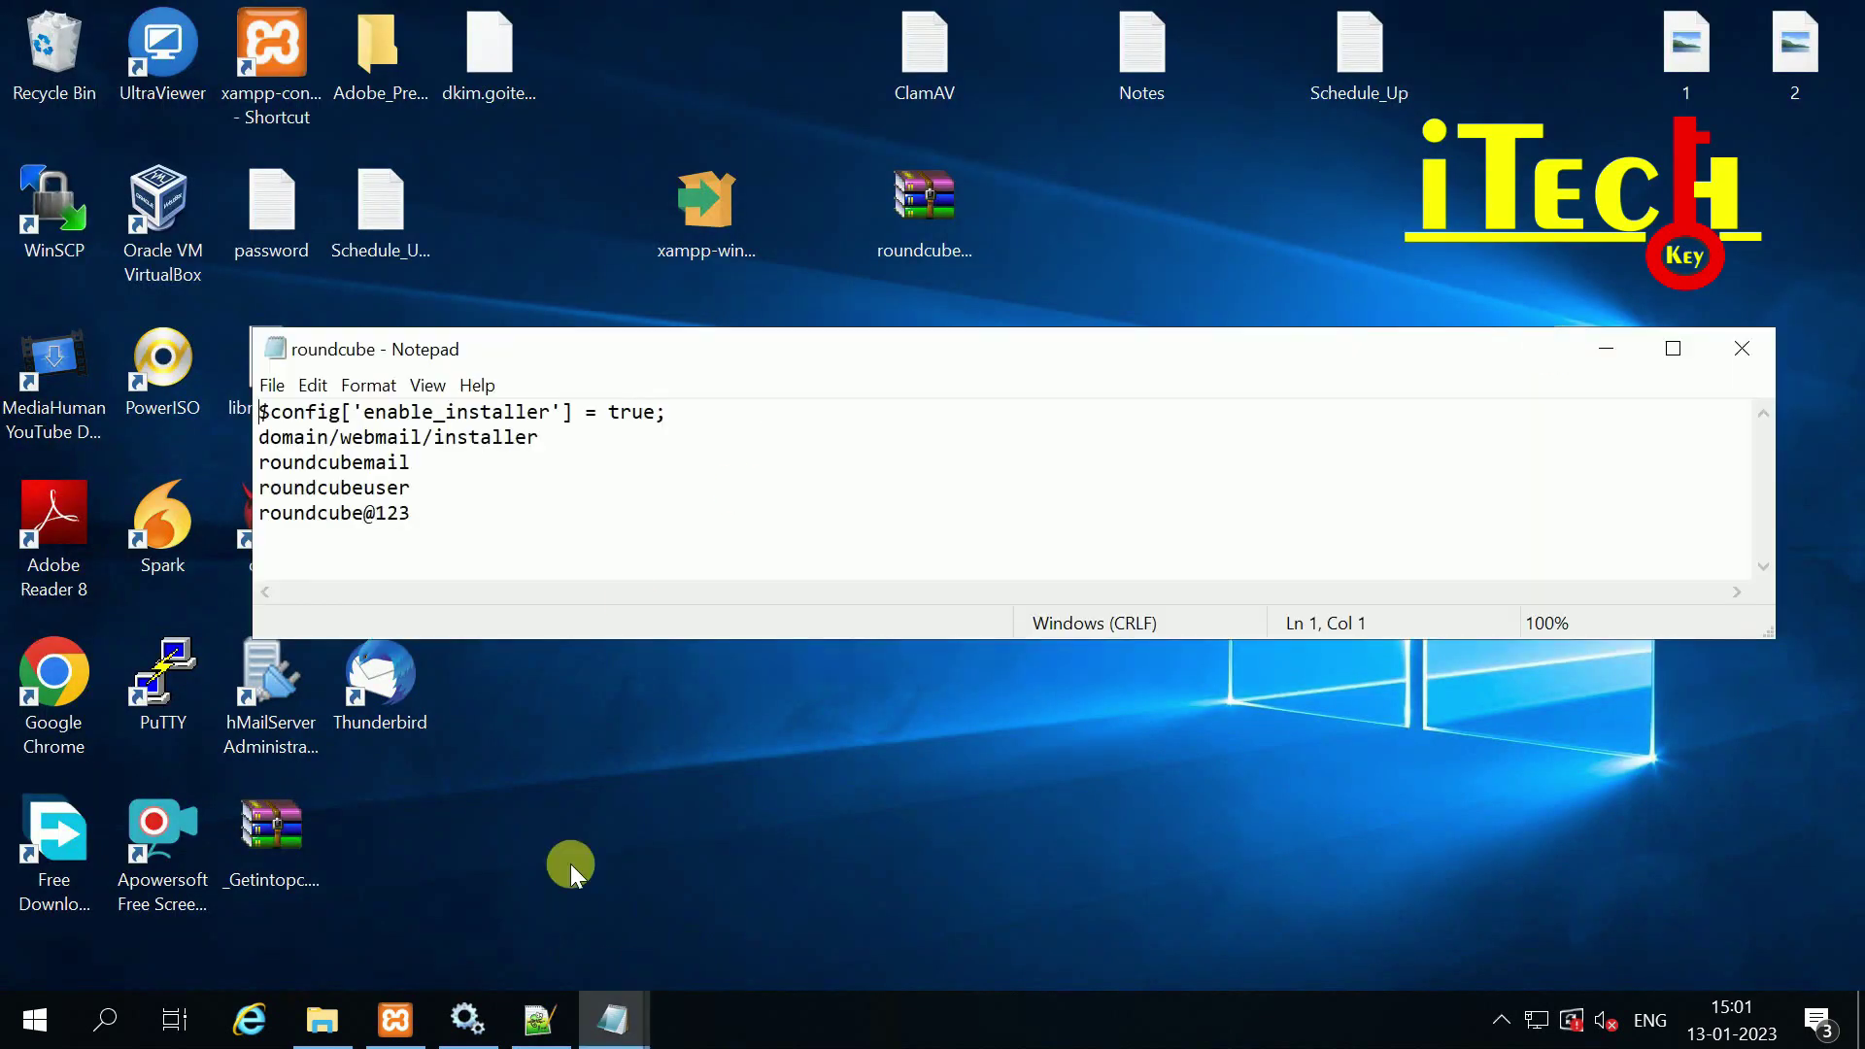
Step: Compare the db_dsnw user name and password against the roundcube notes file
{"action": "mouse_move", "coordinate": [604, 1023]}
{"action": "left_click", "coordinate": [789, 903]}
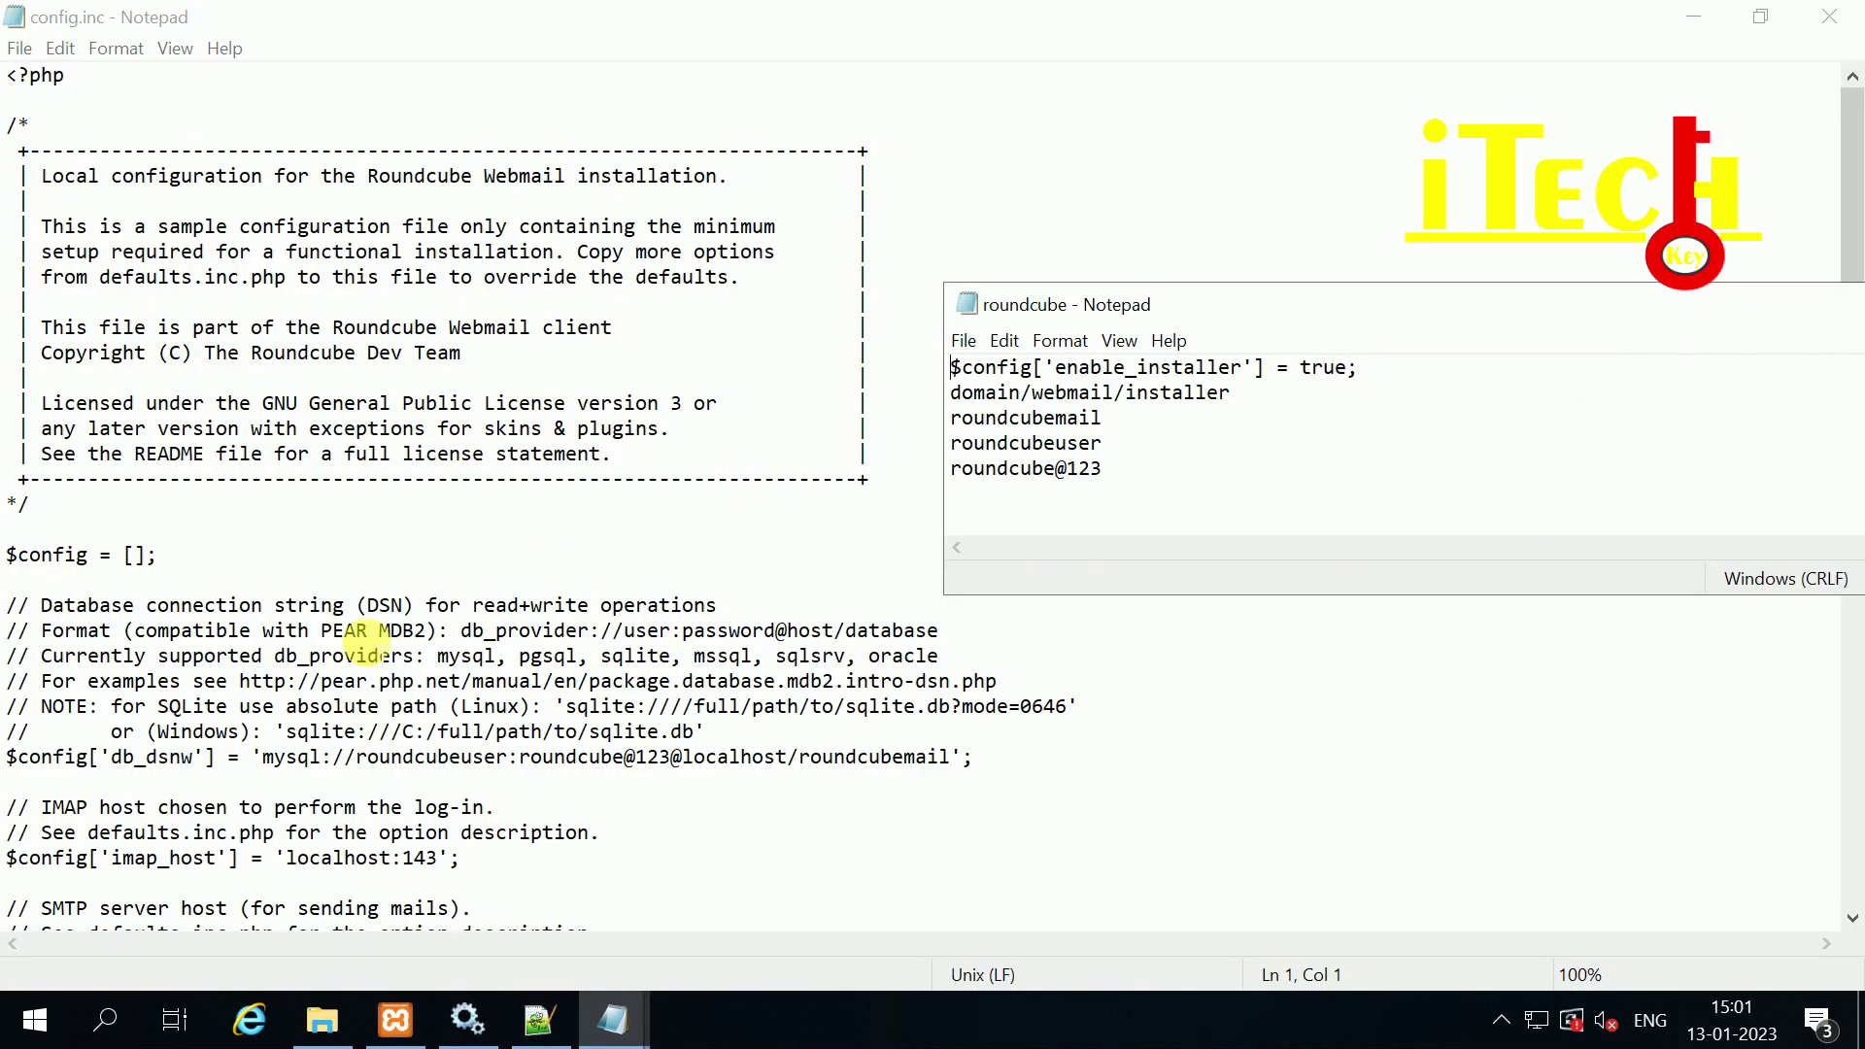
{"action": "scroll", "coordinate": [554, 631], "scroll_direction": "down", "scroll_amount": 3}
{"action": "left_click", "coordinate": [347, 528]}
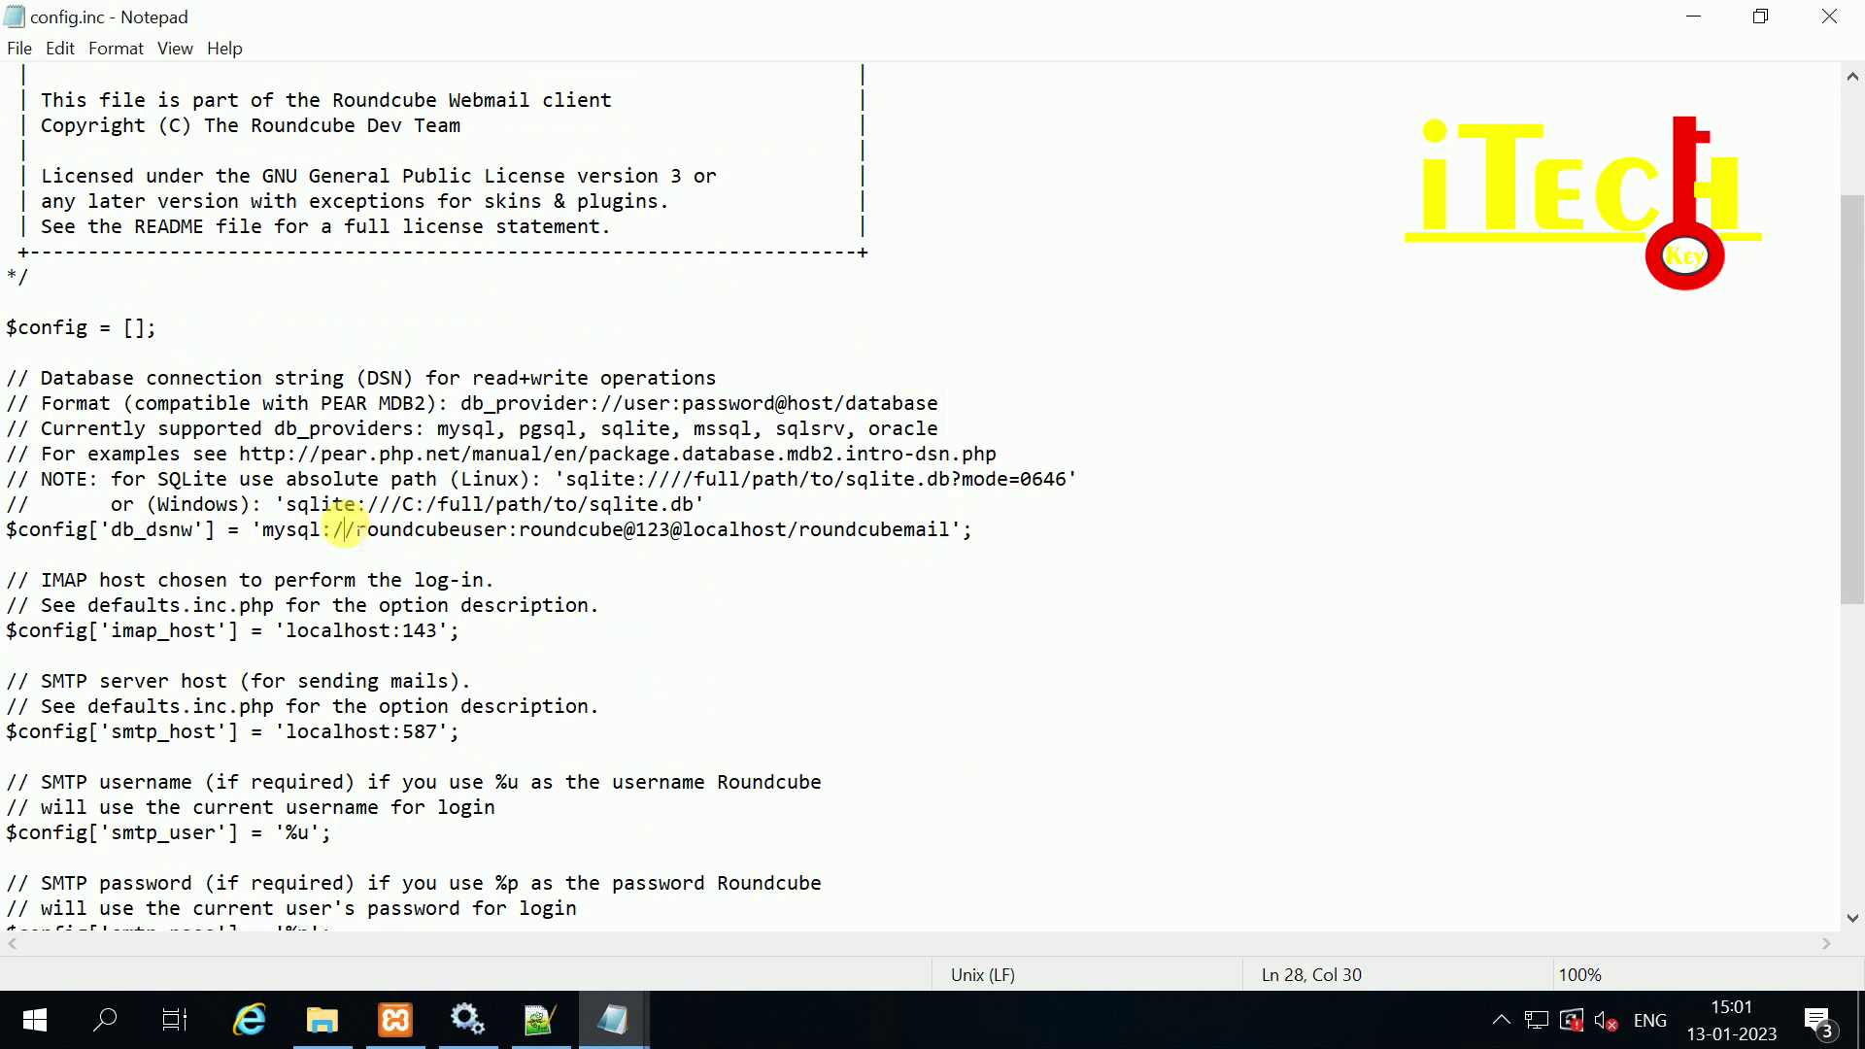
{"action": "mouse_move", "coordinate": [344, 529]}
{"action": "left_mouse_down"}
{"action": "mouse_move", "coordinate": [650, 529]}
{"action": "mouse_move", "coordinate": [355, 529]}
{"action": "left_mouse_up"}
{"action": "mouse_move", "coordinate": [633, 1020]}
{"action": "left_click", "coordinate": [994, 892]}
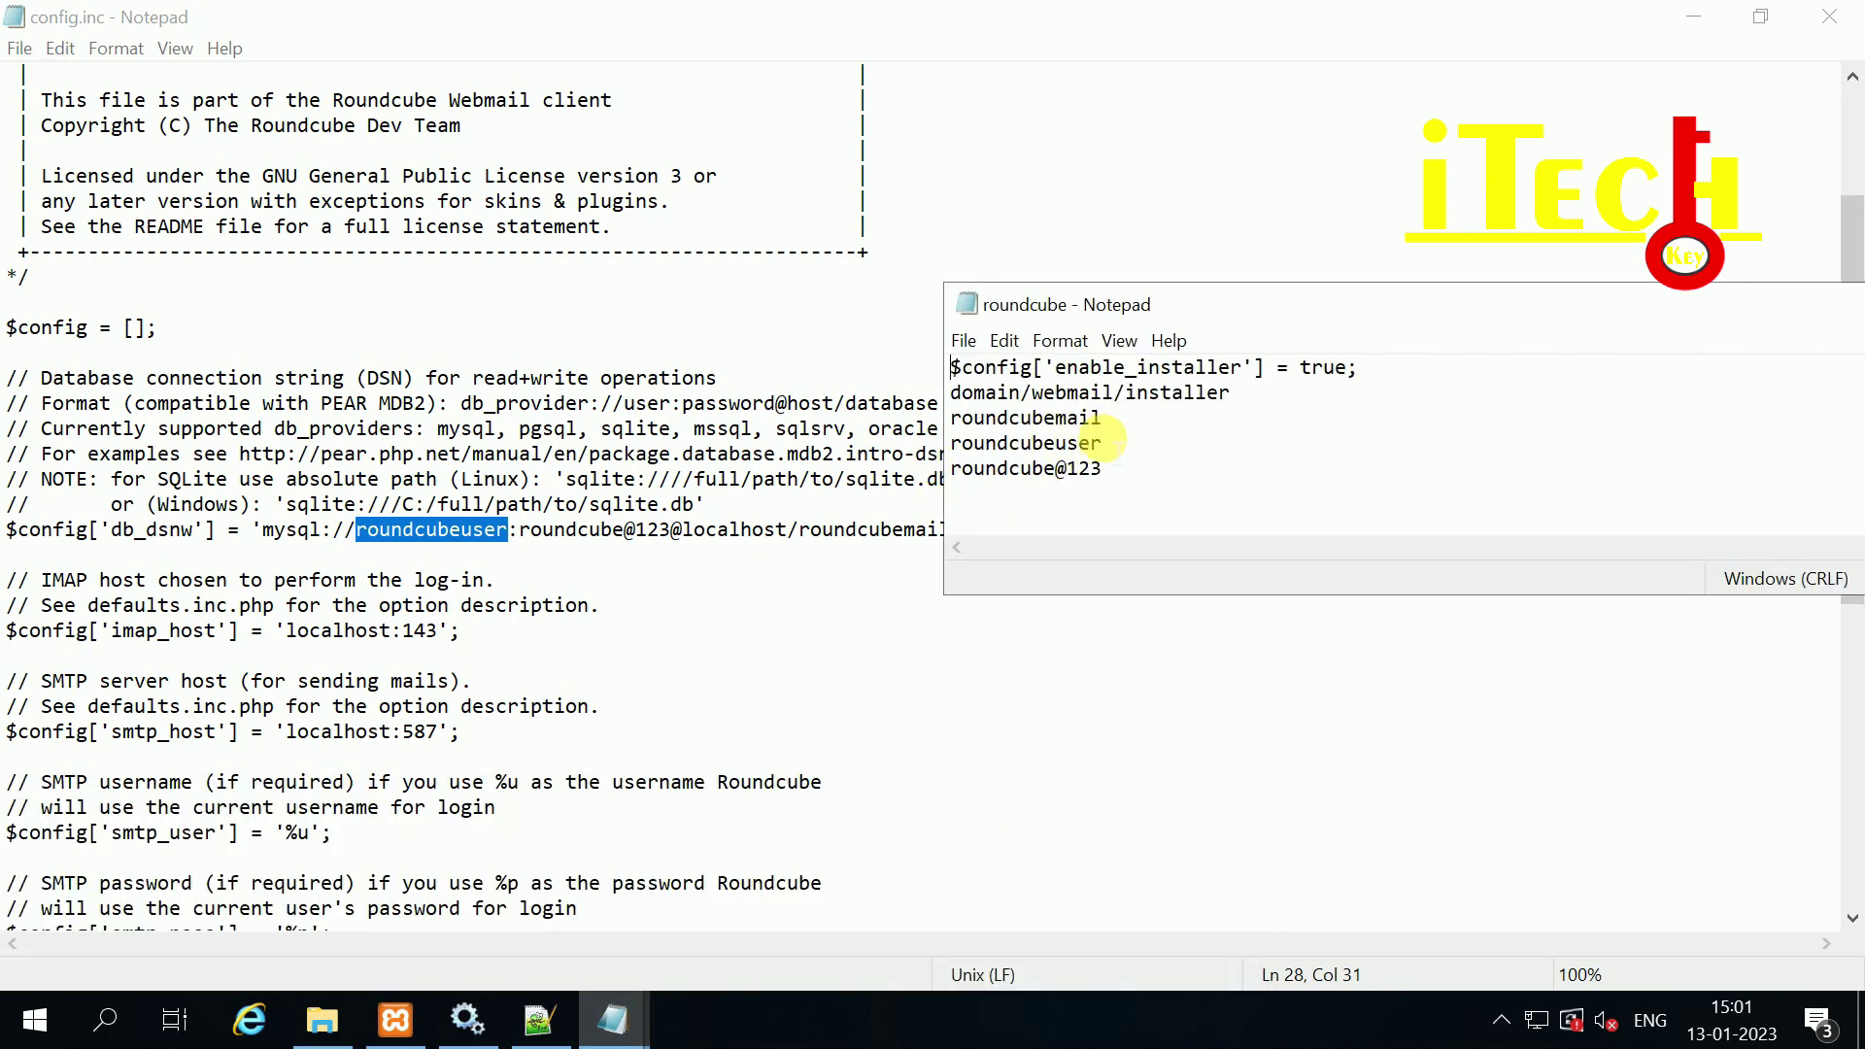
{"action": "left_click_drag", "start_coordinate": [1103, 443], "coordinate": [951, 443]}
{"action": "left_click_drag", "start_coordinate": [671, 529], "coordinate": [531, 529]}
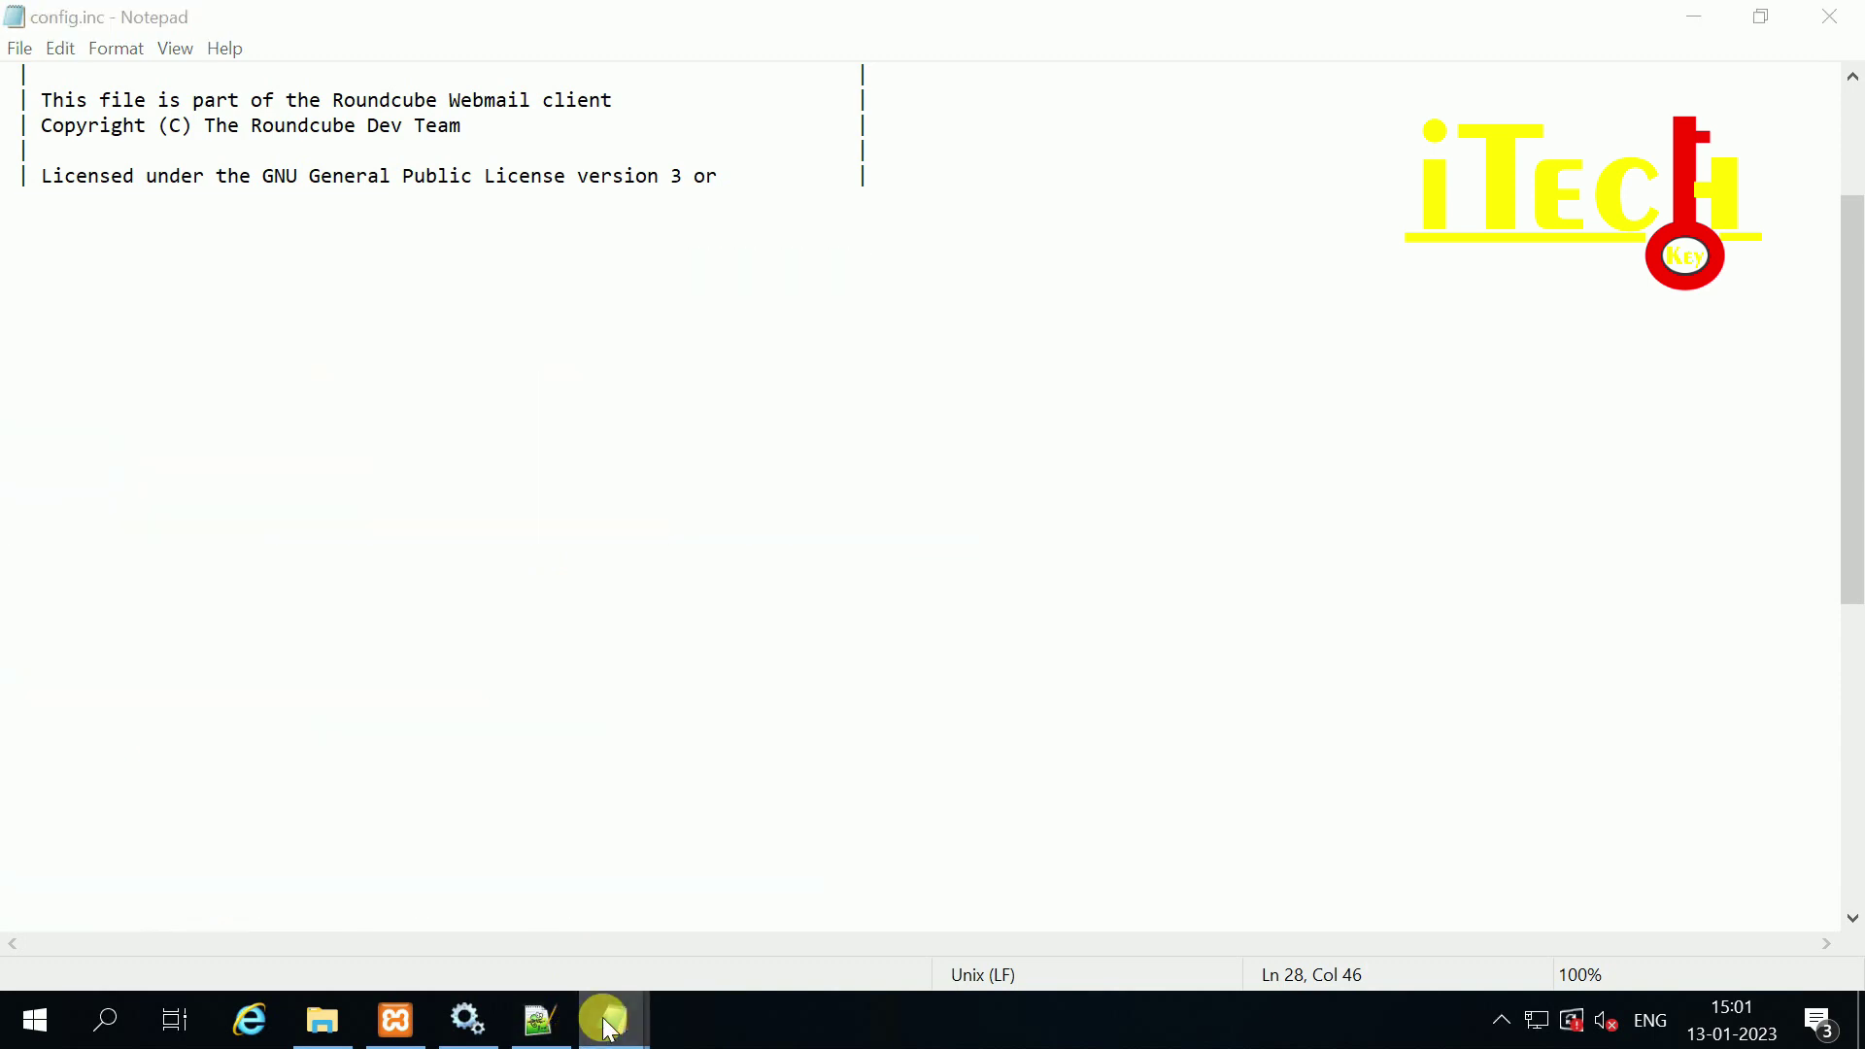
Step: Trim the noted database name to roundcube and set it in the db_dsnw line
{"action": "mouse_move", "coordinate": [611, 1020]}
{"action": "left_click", "coordinate": [1040, 883]}
{"action": "key", "text": "Left"}
{"action": "key", "text": "Left"}
{"action": "key", "text": "BackSpace"}
{"action": "key", "text": "BackSpace"}
{"action": "key", "text": "BackSpace"}
{"action": "key", "text": "BackSpace"}
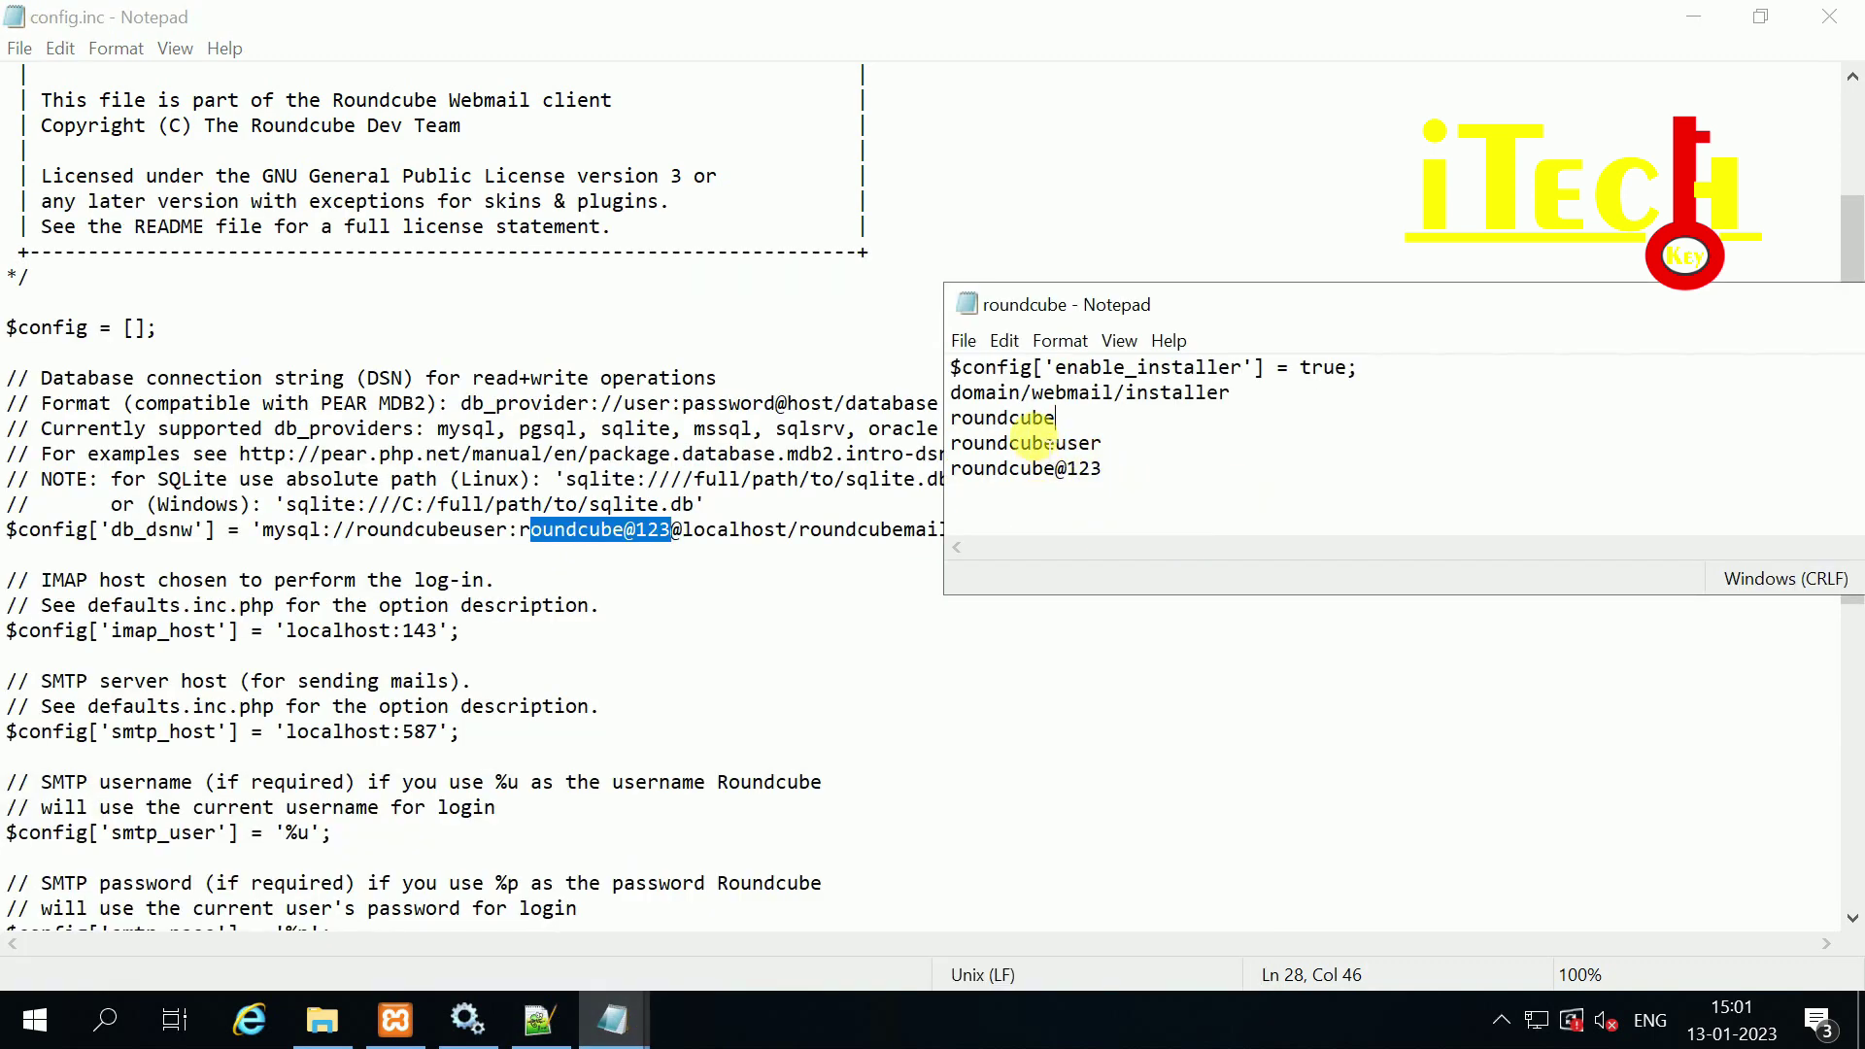
{"action": "left_click_drag", "start_coordinate": [1054, 418], "coordinate": [837, 417]}
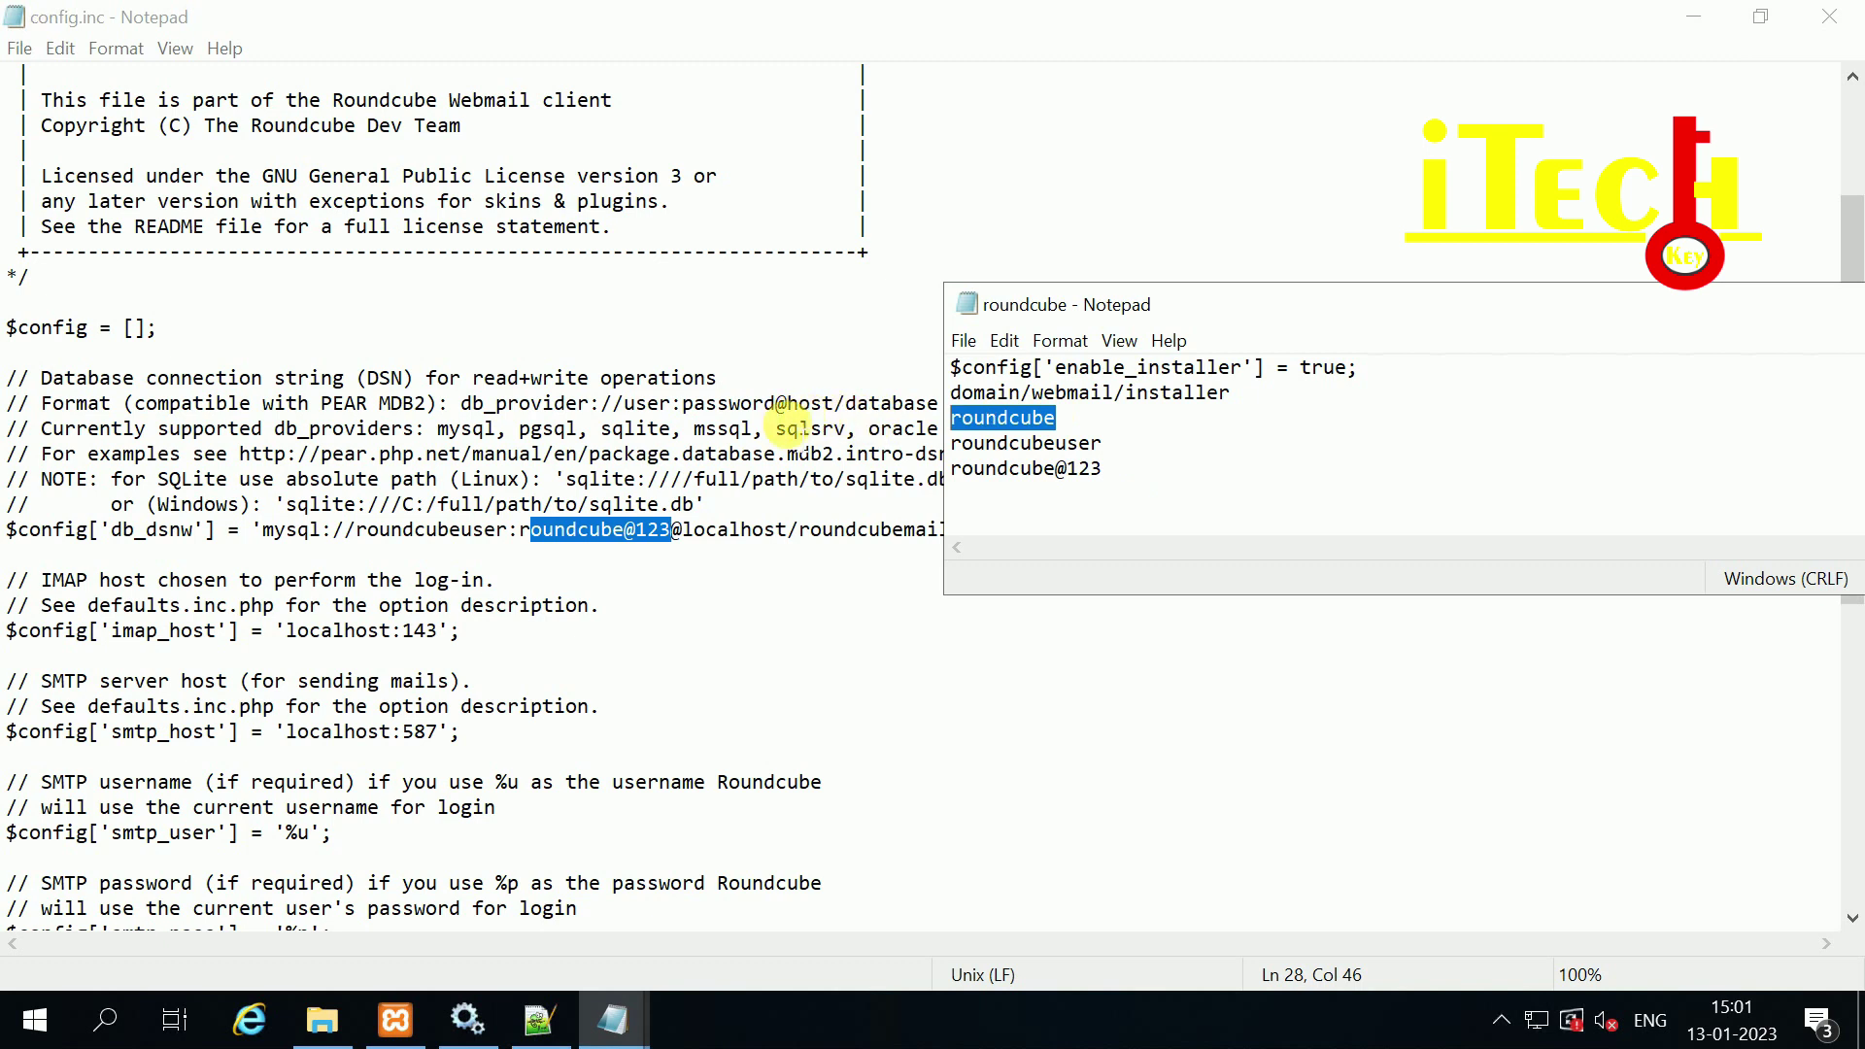
{"action": "left_click", "coordinate": [879, 534]}
{"action": "left_click", "coordinate": [952, 529]}
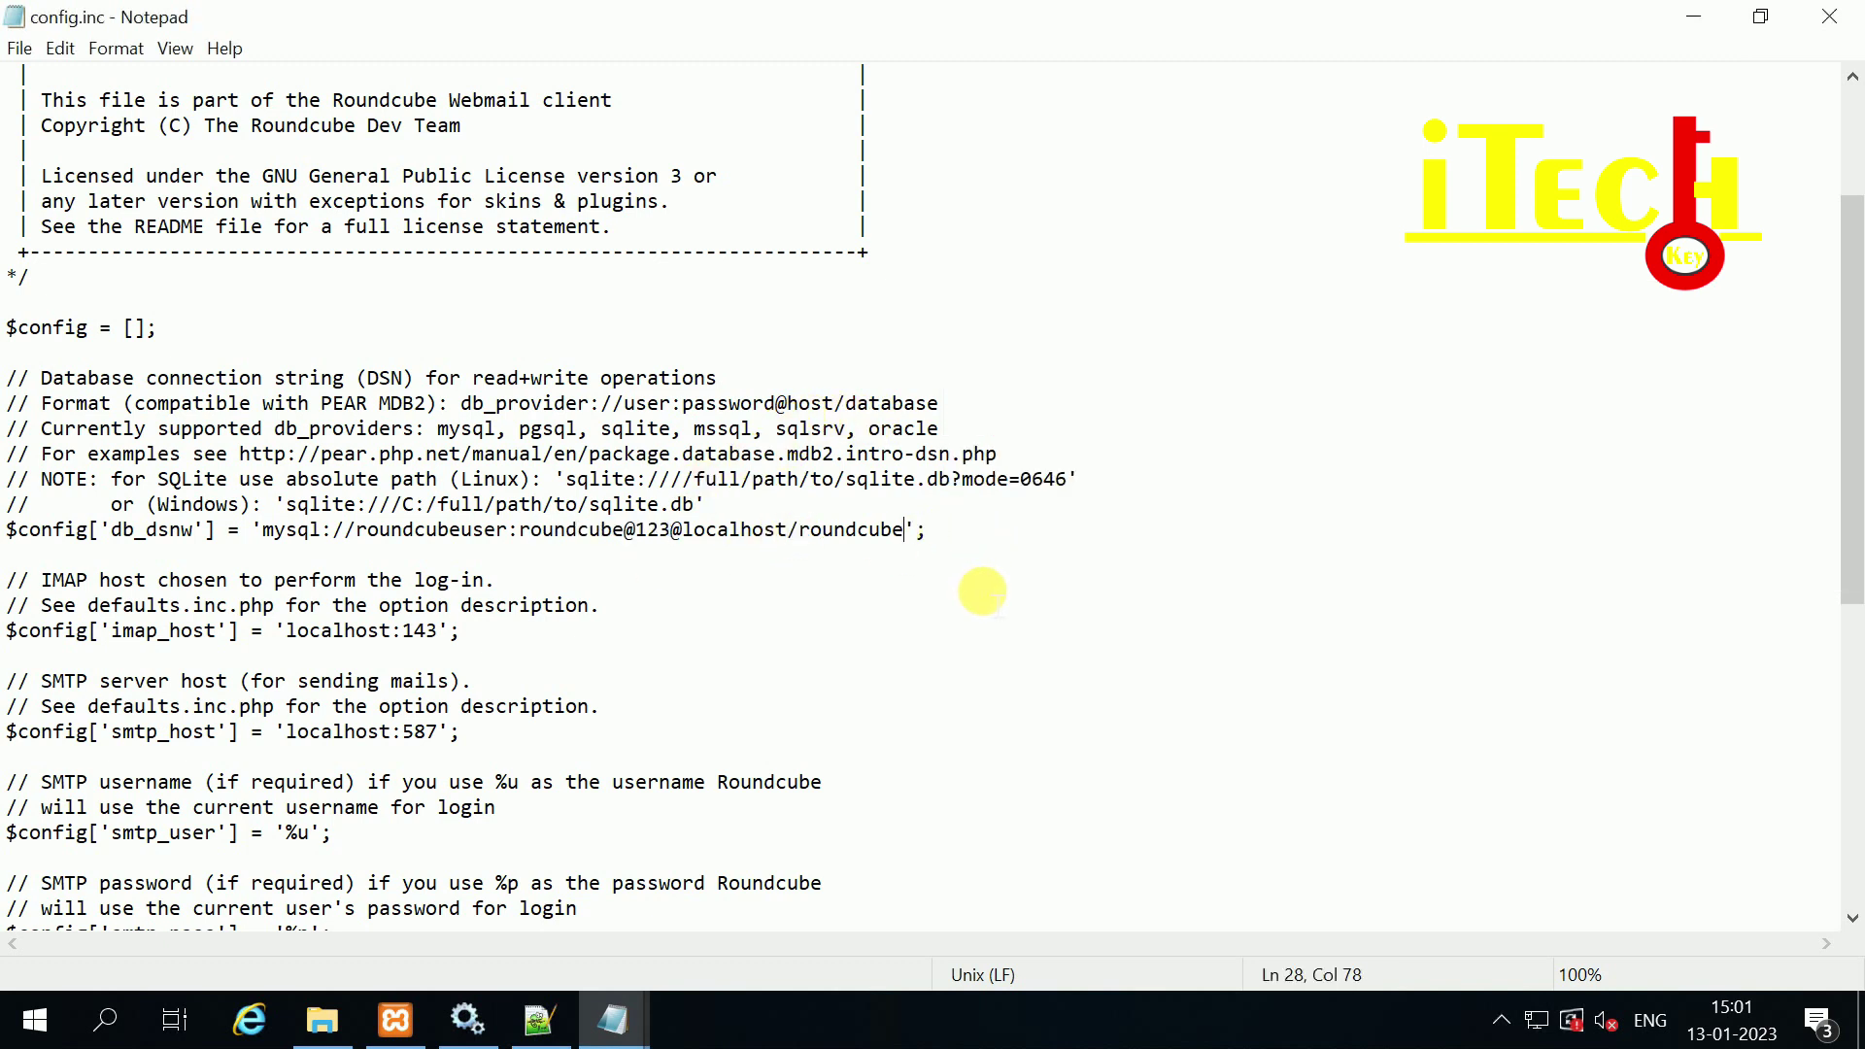
{"action": "scroll", "coordinate": [668, 571], "scroll_direction": "down", "scroll_amount": 1}
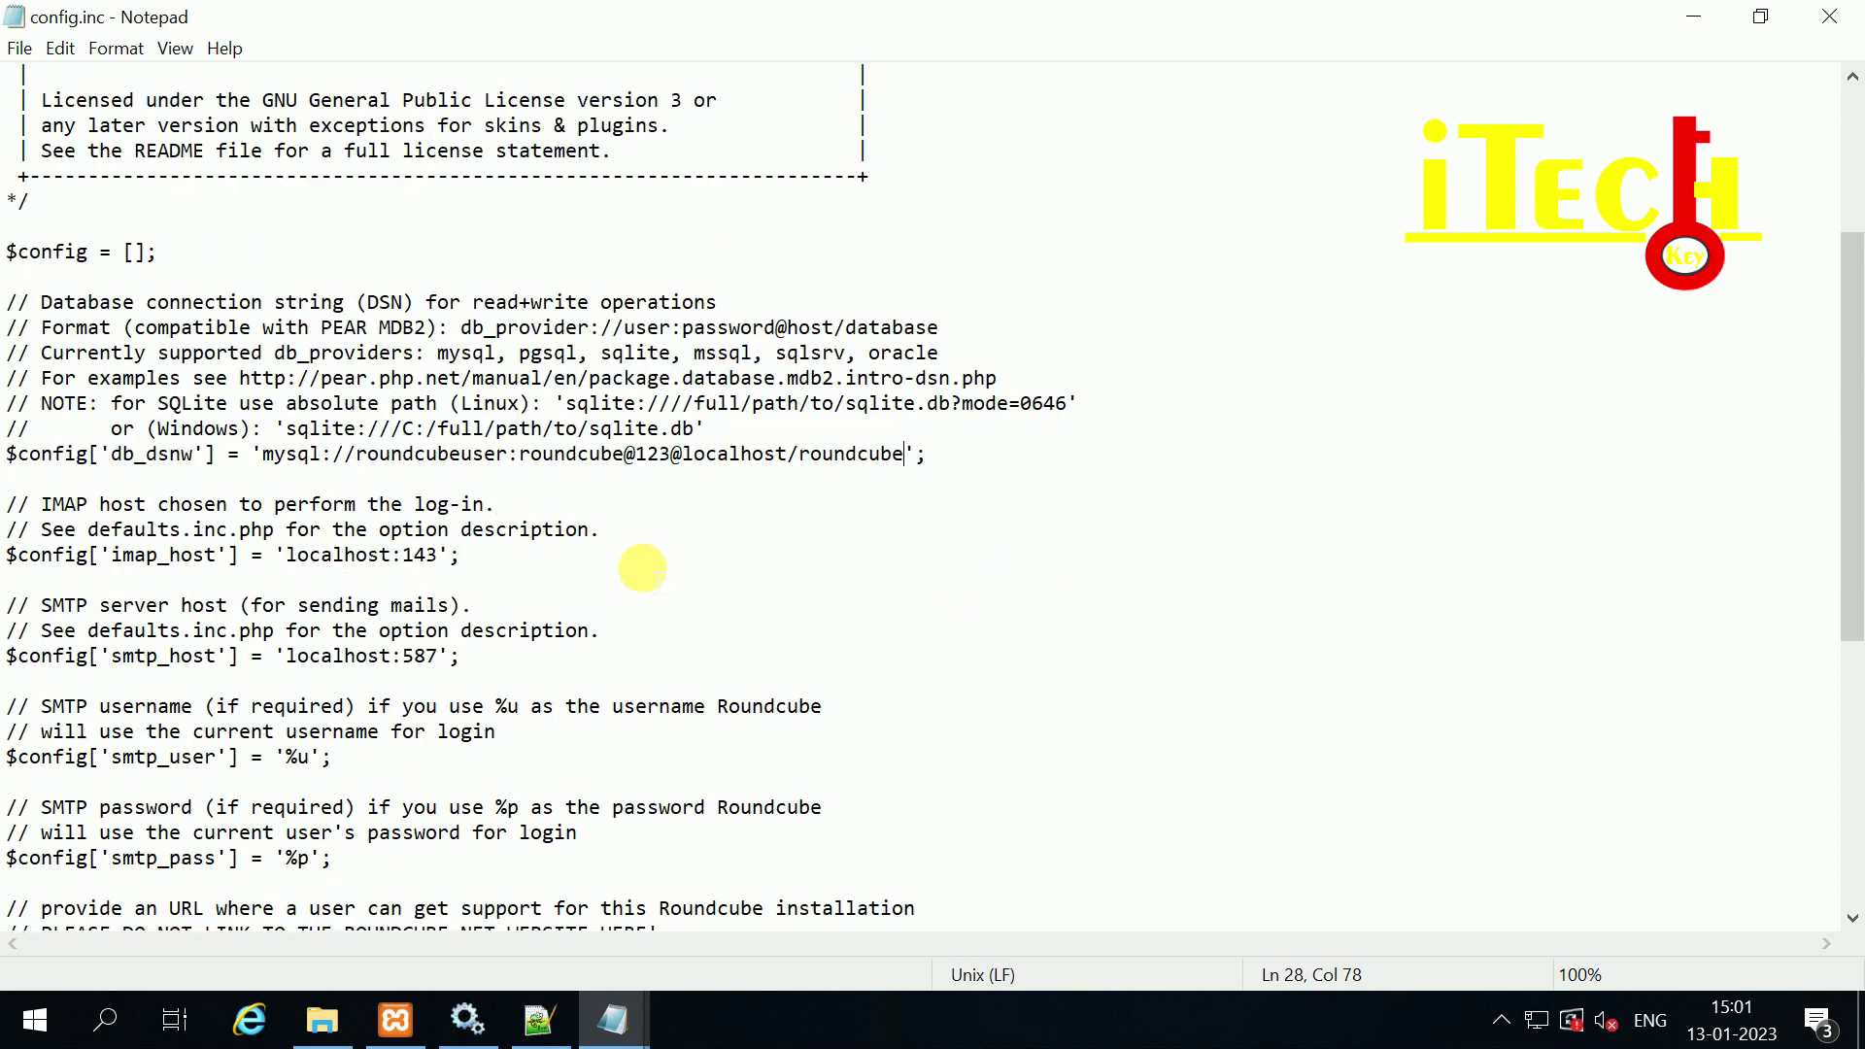
Step: Change imap_host from localhost to goitechkey.com, keeping port 143
{"action": "left_click_drag", "start_coordinate": [391, 556], "coordinate": [297, 557]}
{"action": "key", "text": "BackSpace"}
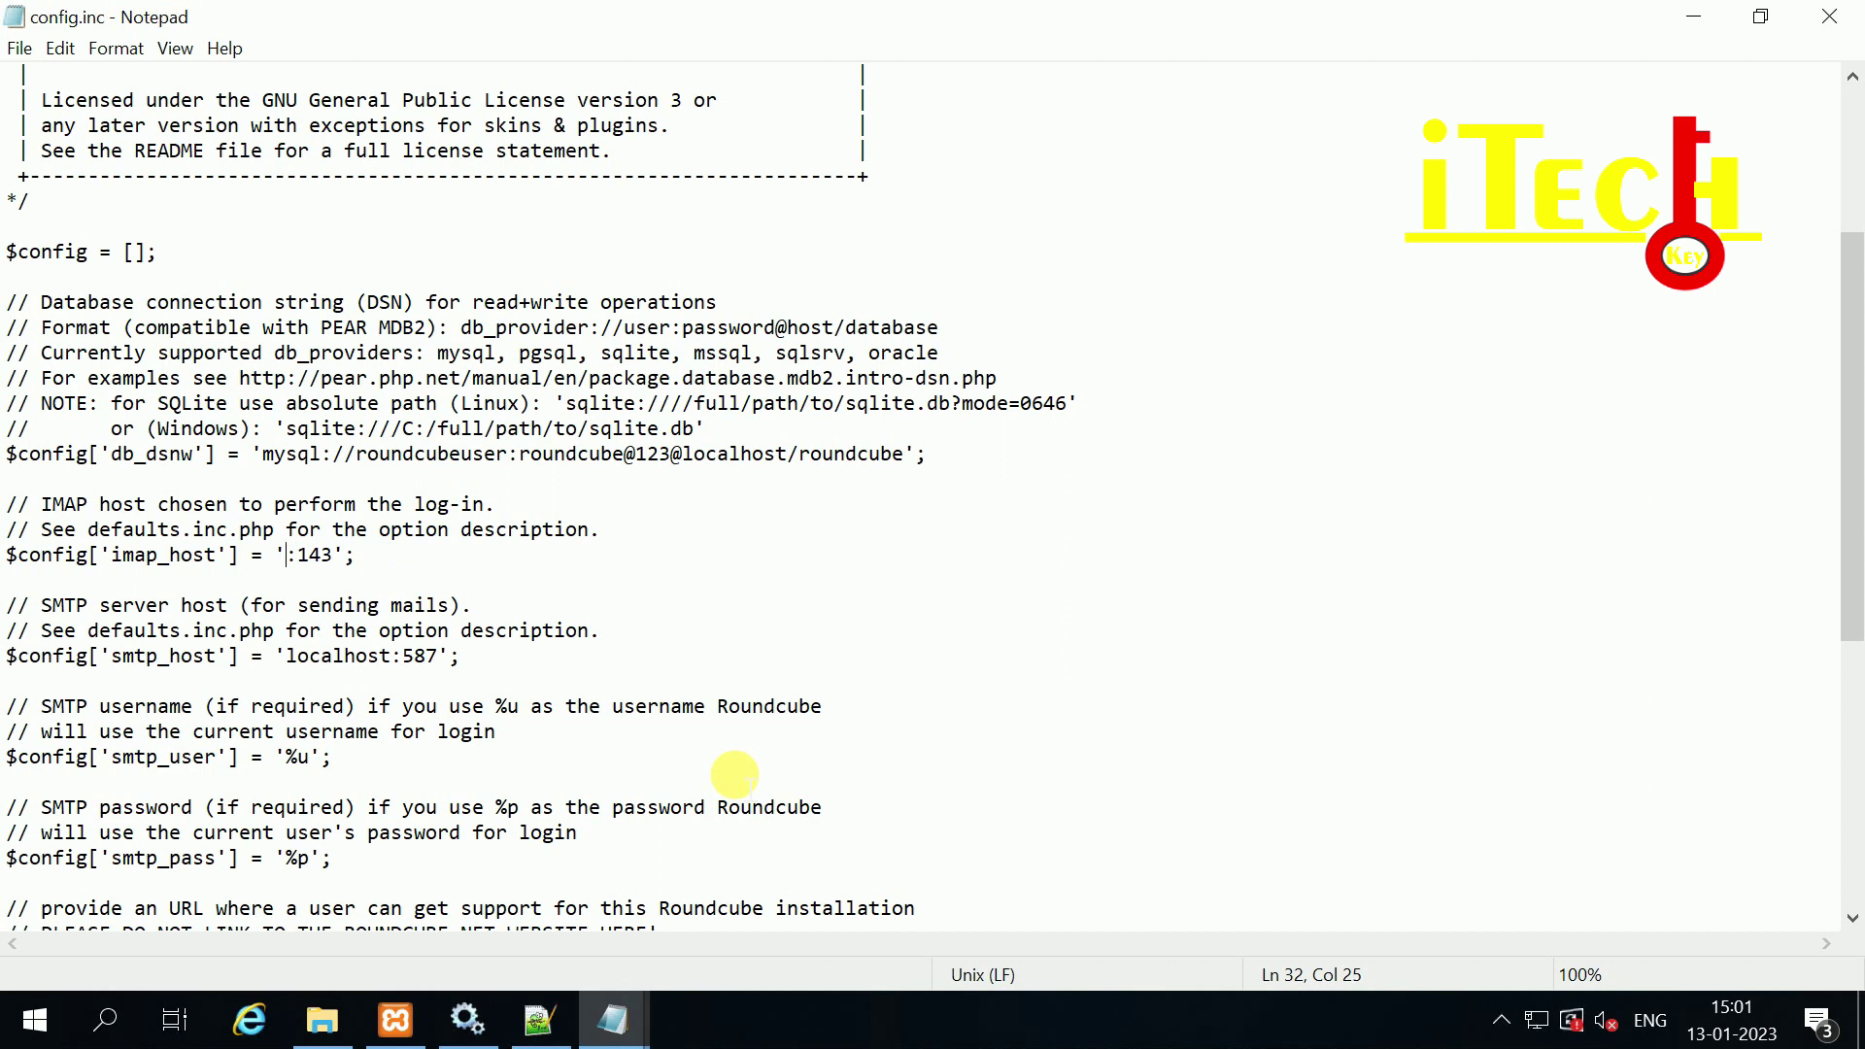
{"action": "type", "text": "goitec"}
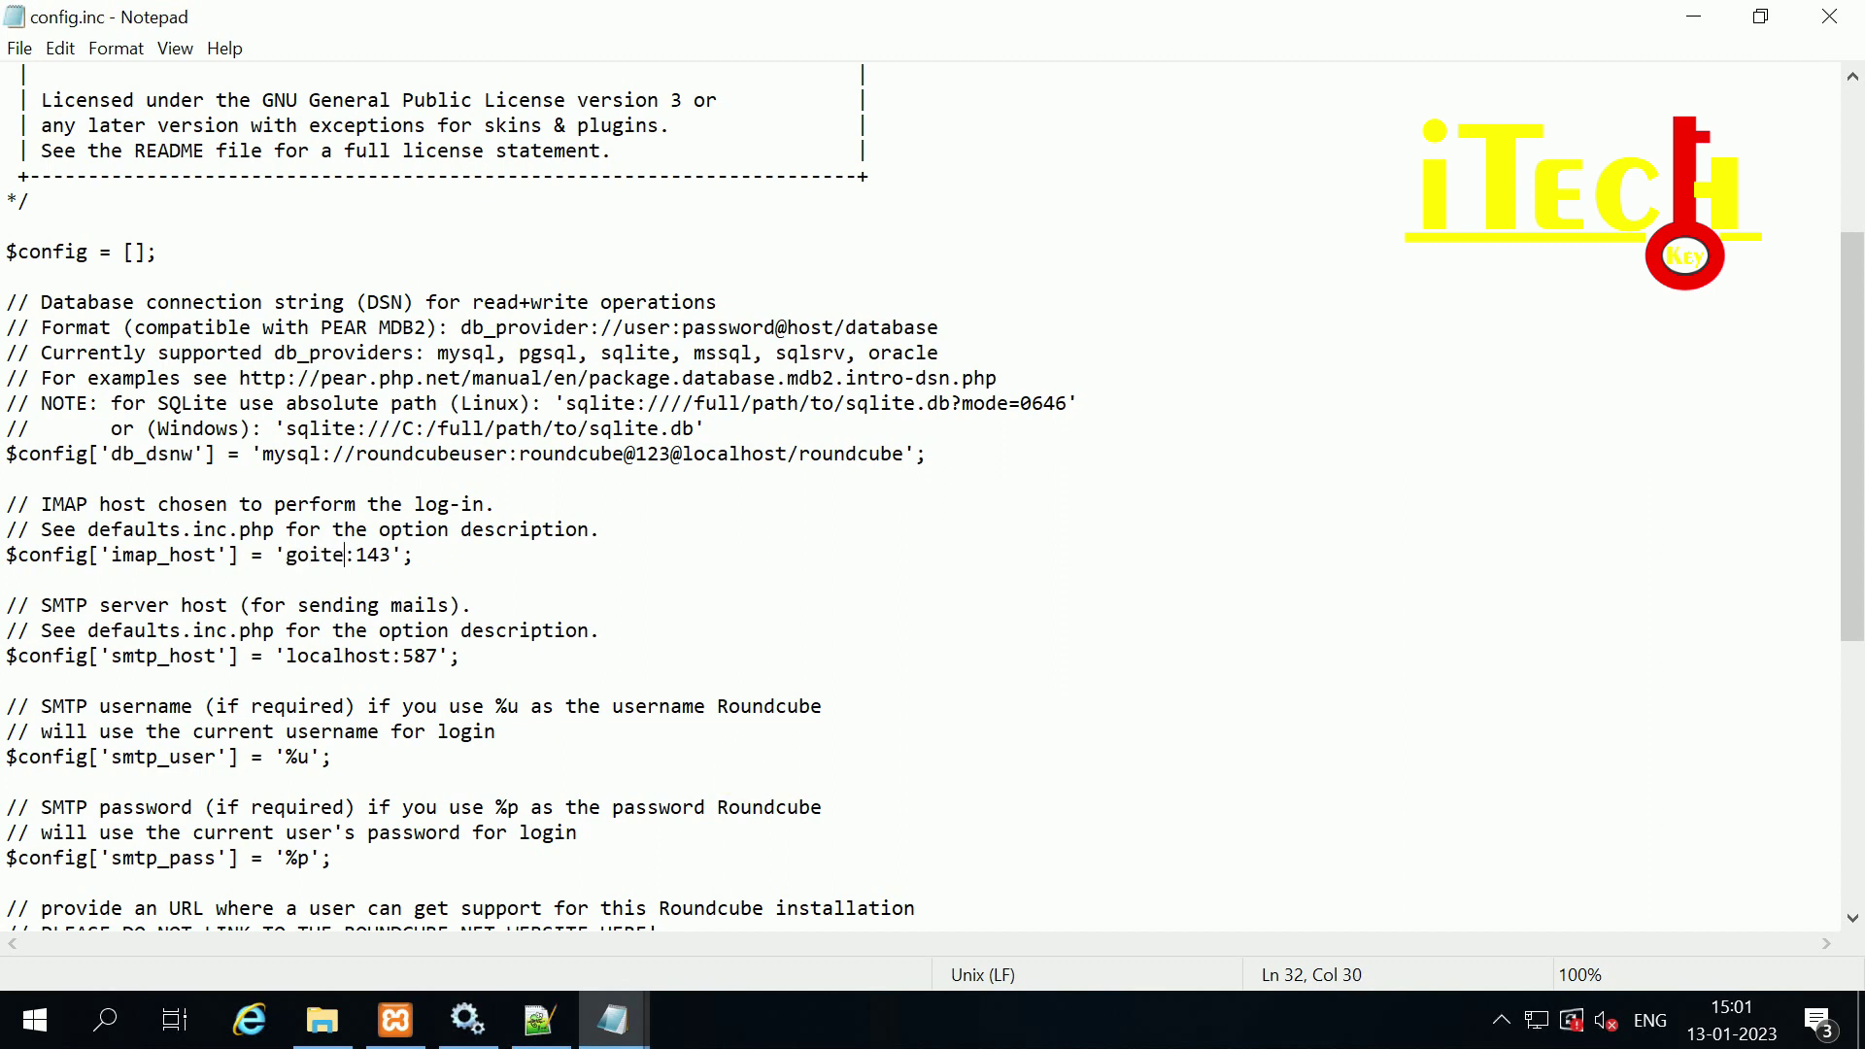
{"action": "type", "text": "hkey.com"}
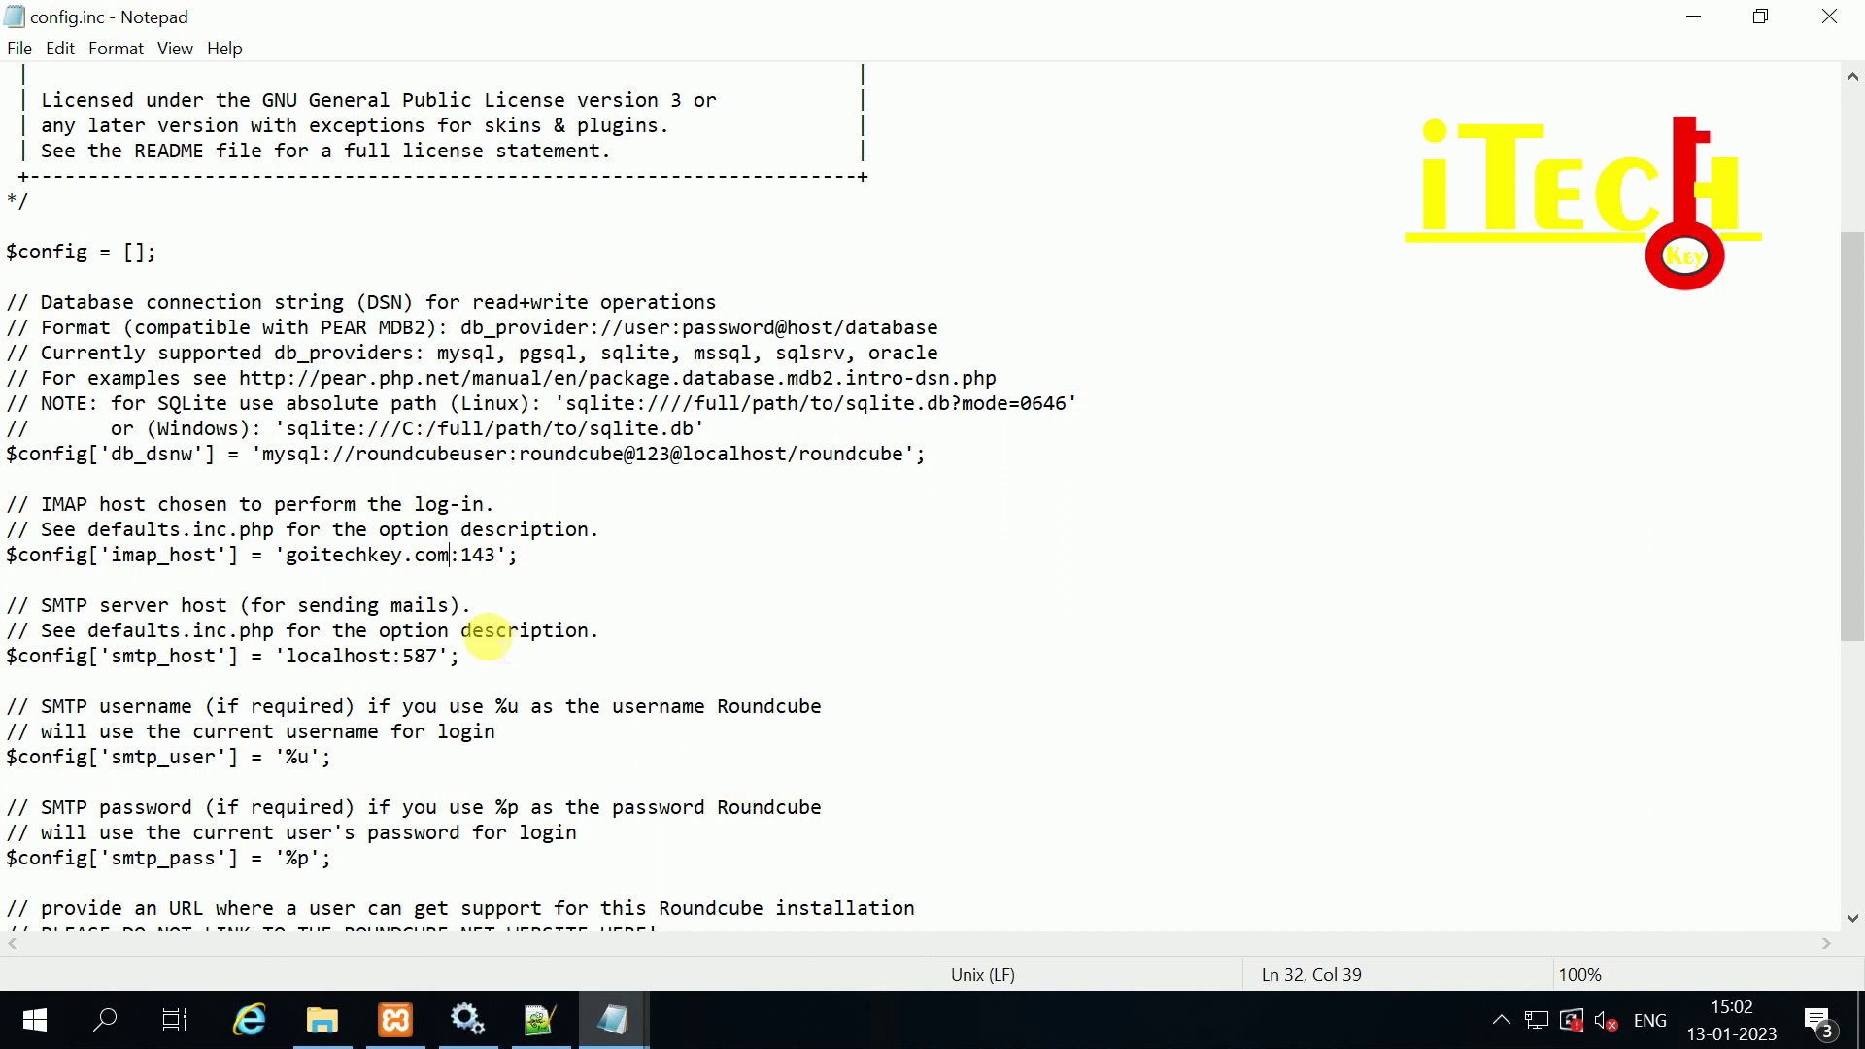
{"action": "left_click_drag", "start_coordinate": [497, 555], "coordinate": [462, 555]}
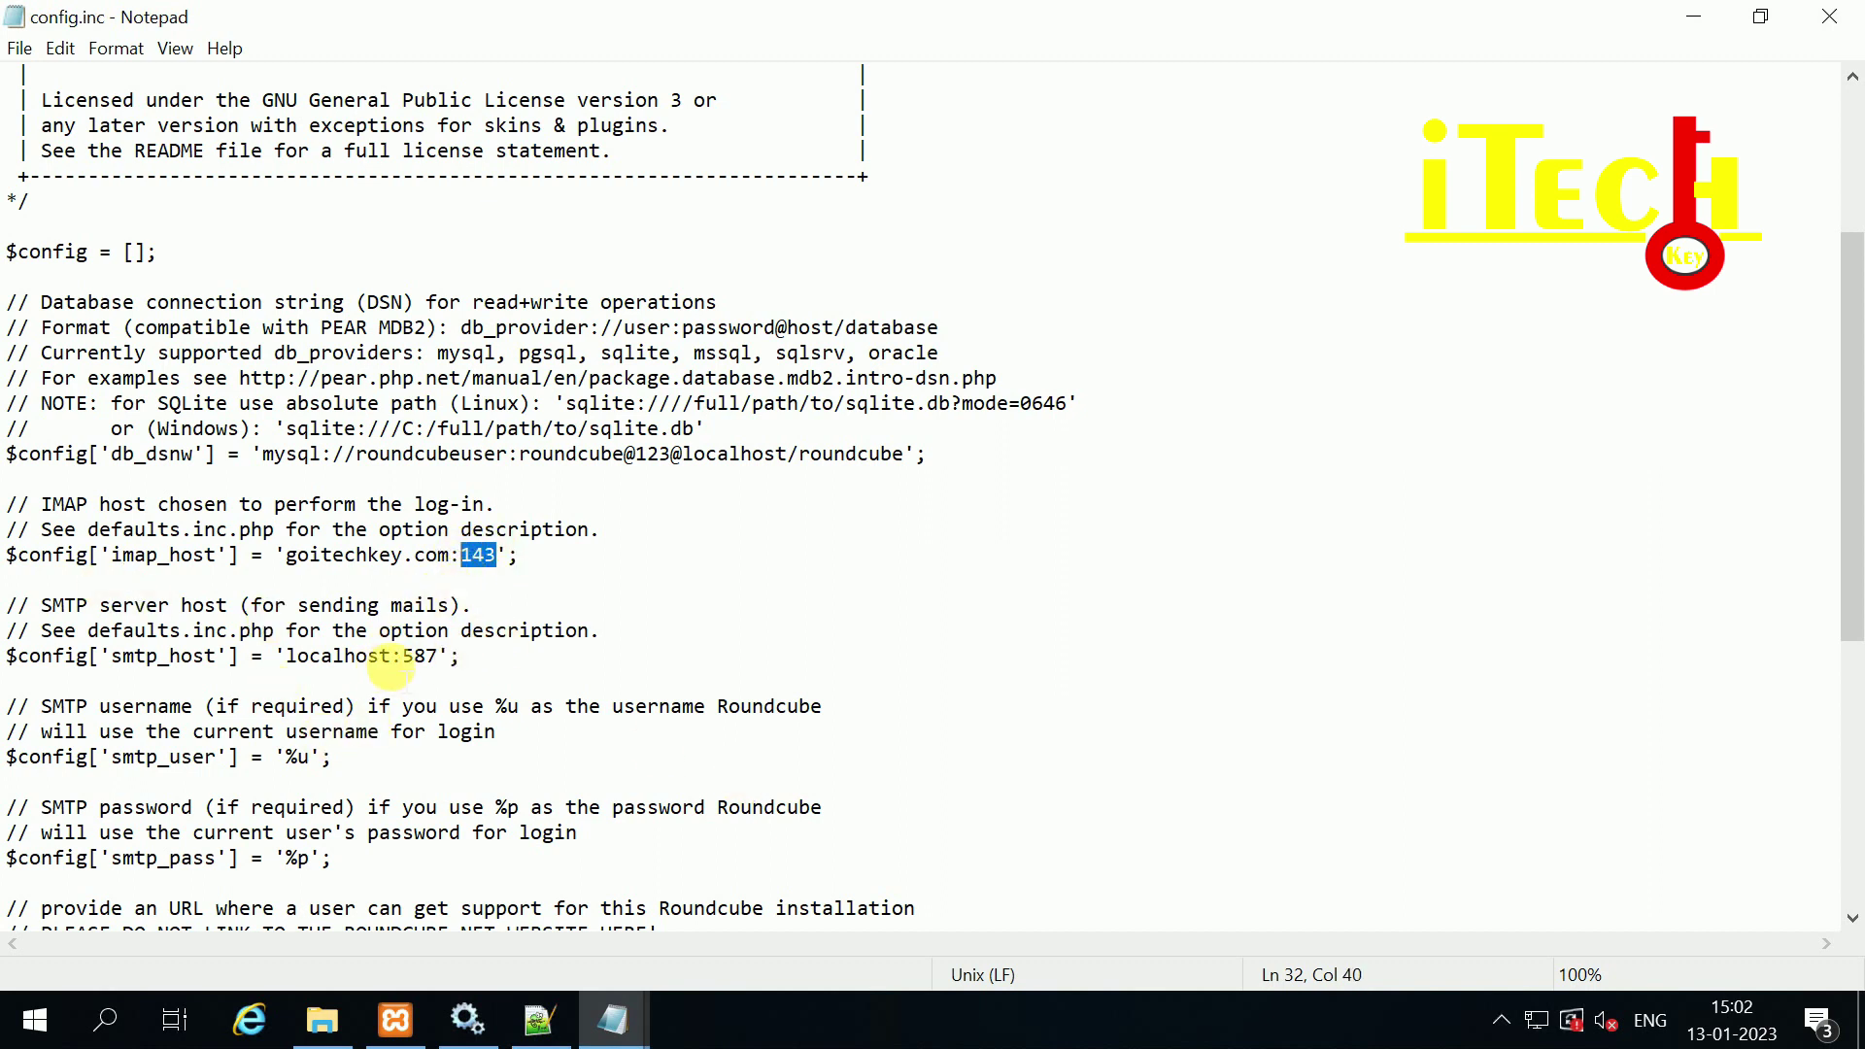
Step: Change smtp_host to goitechkey.com:587 and review the smtp_user '%u' and smtp_pass '%p' lines
{"action": "left_click_drag", "start_coordinate": [391, 657], "coordinate": [305, 657]}
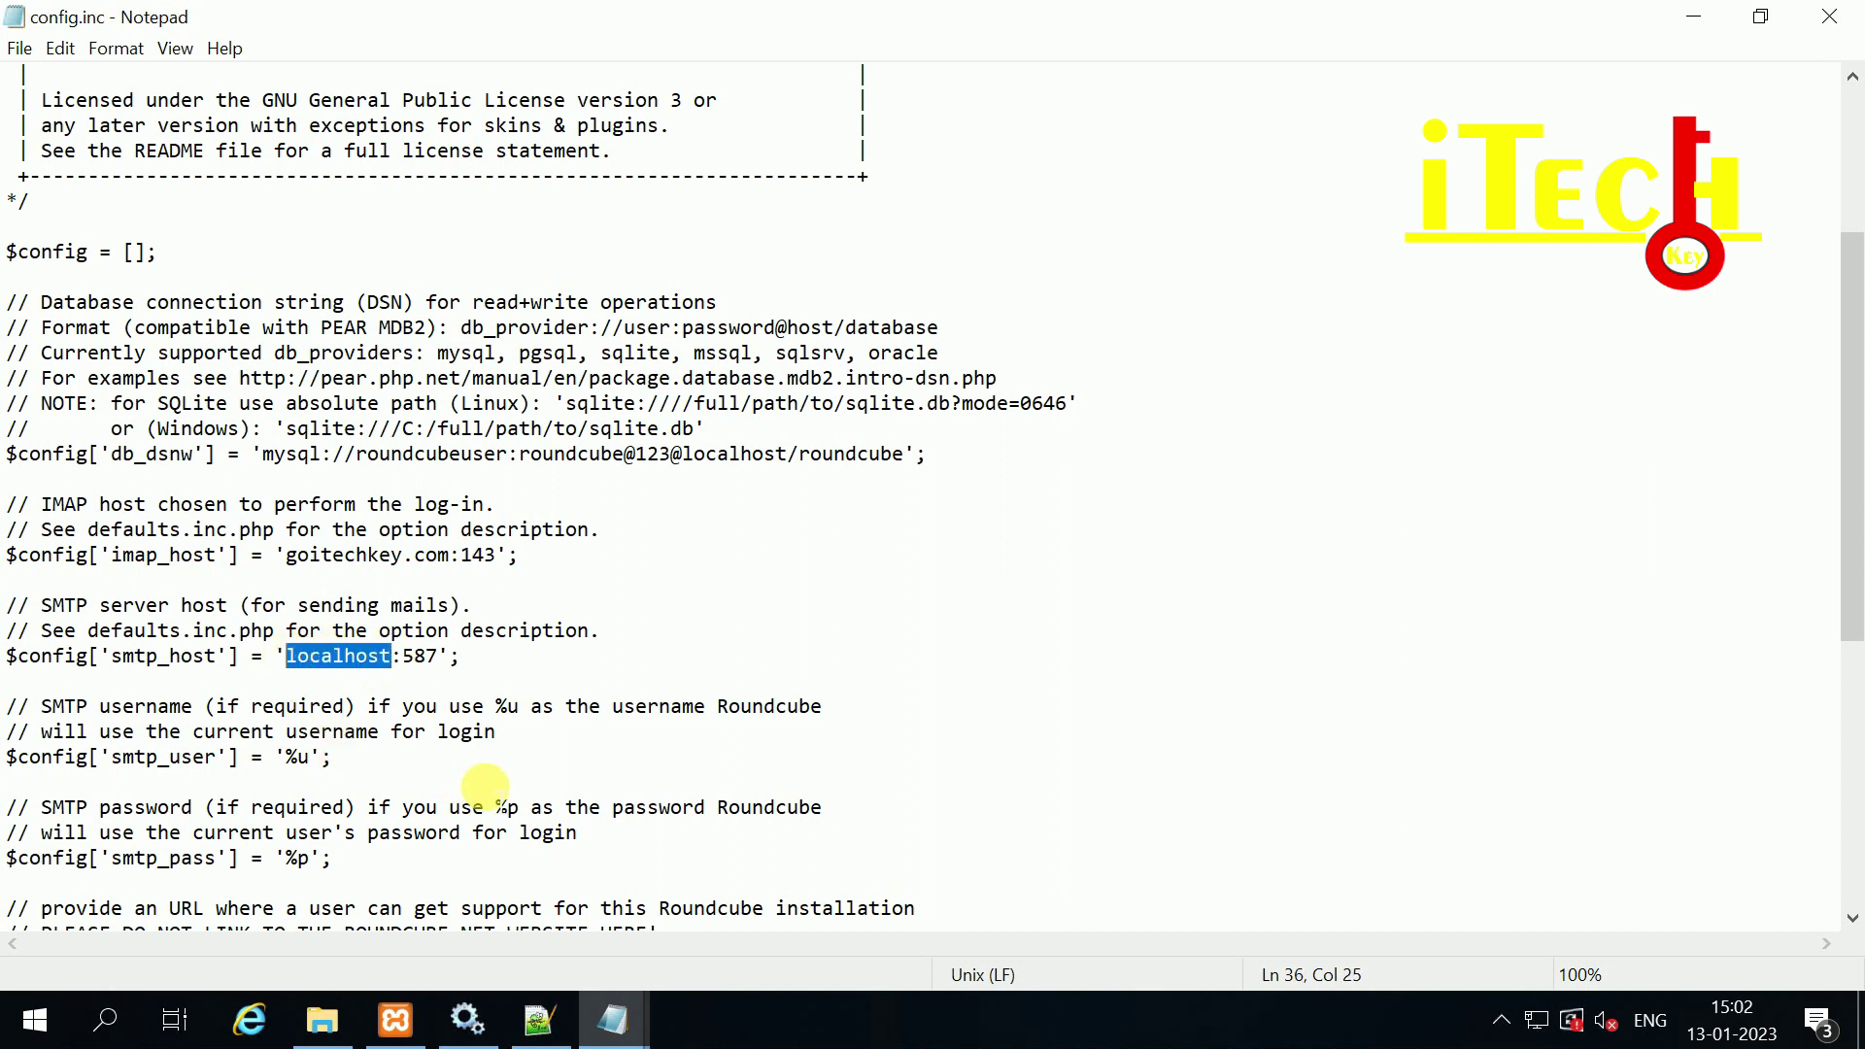
{"action": "type", "text": "goitechkey.com"}
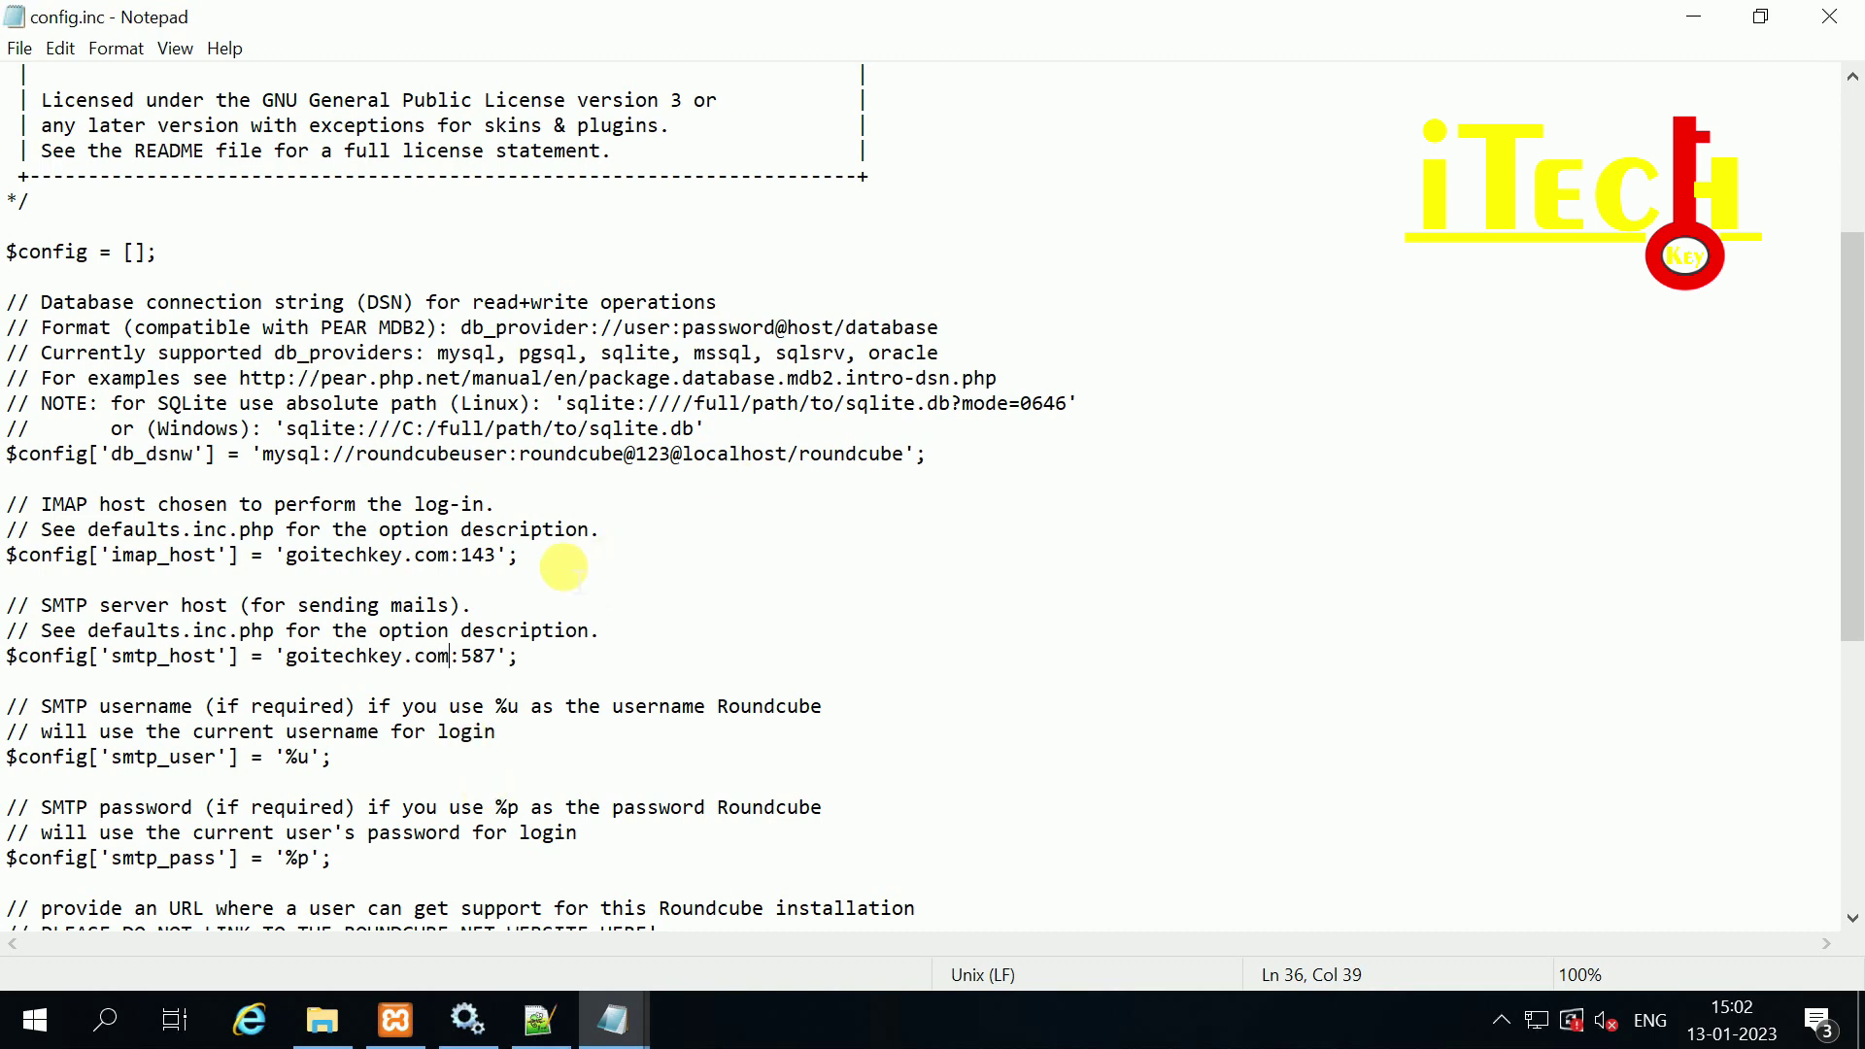
{"action": "scroll", "coordinate": [612, 557], "scroll_direction": "down", "scroll_amount": 2}
{"action": "double_click", "coordinate": [490, 503]}
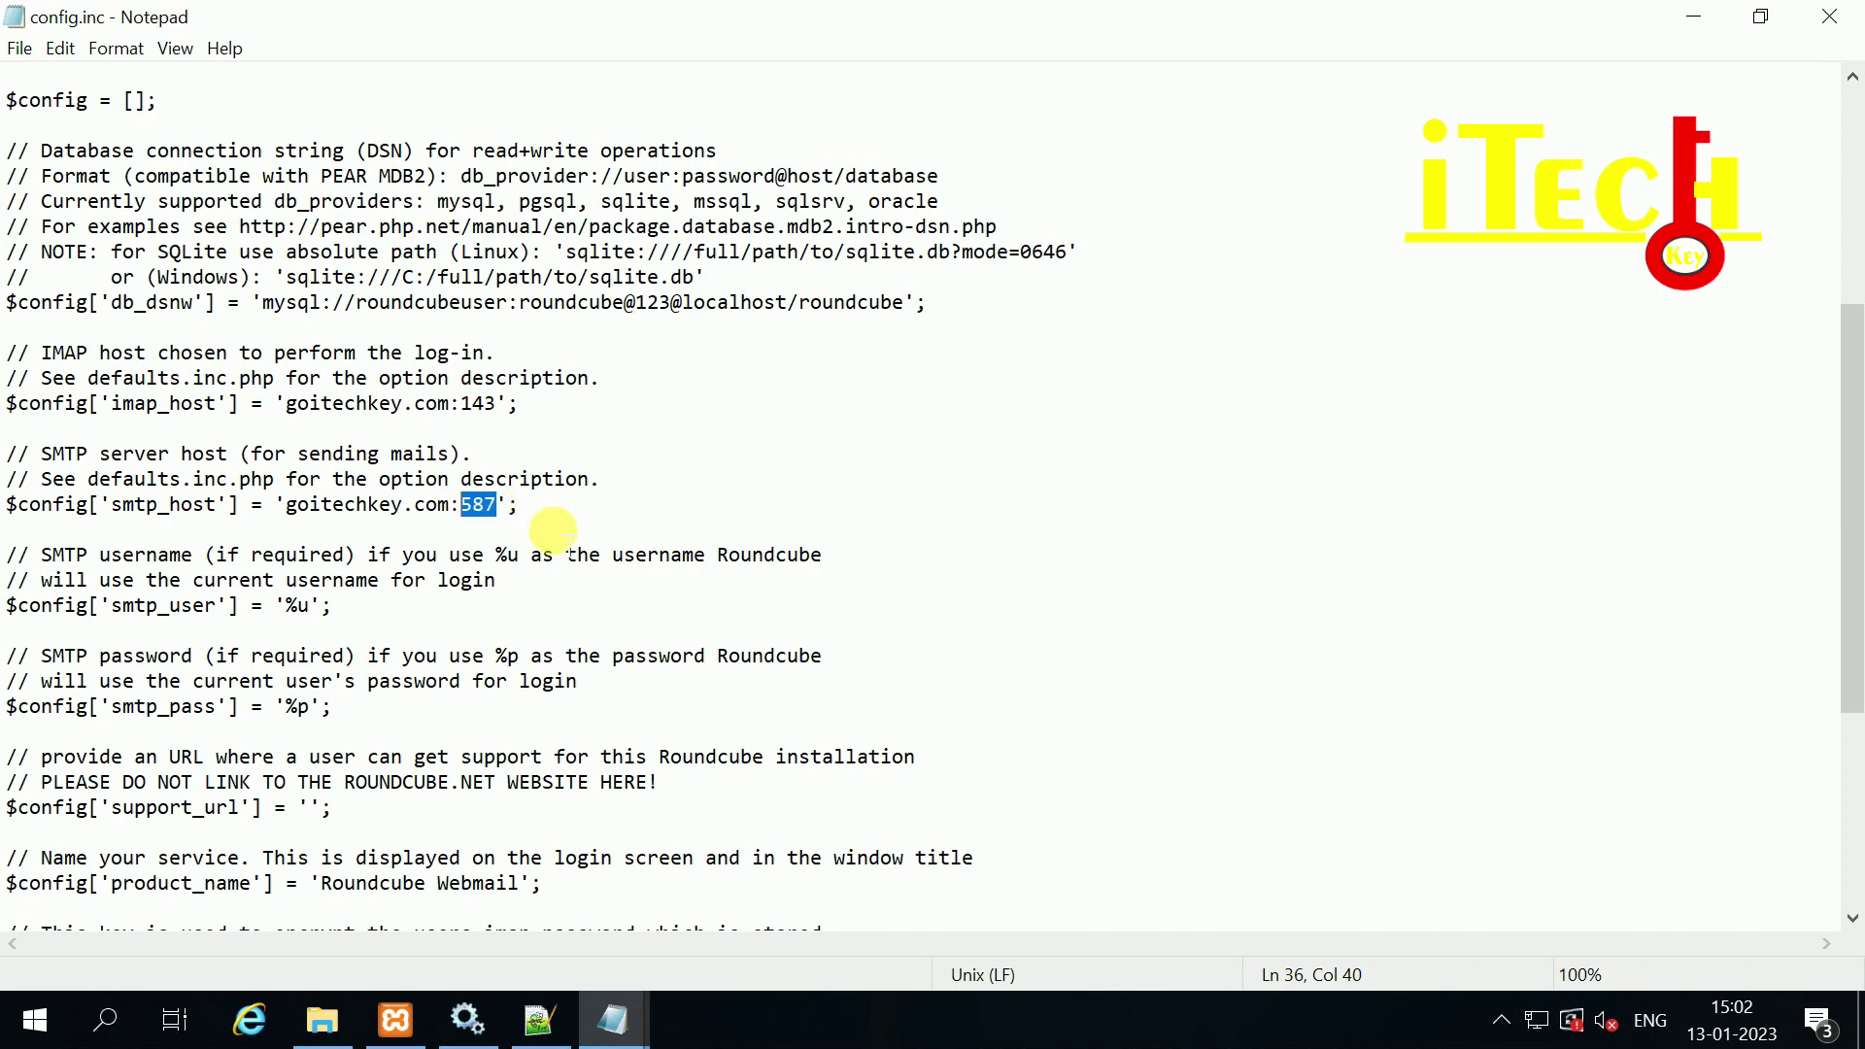
{"action": "scroll", "coordinate": [553, 530], "scroll_direction": "down", "scroll_amount": 1}
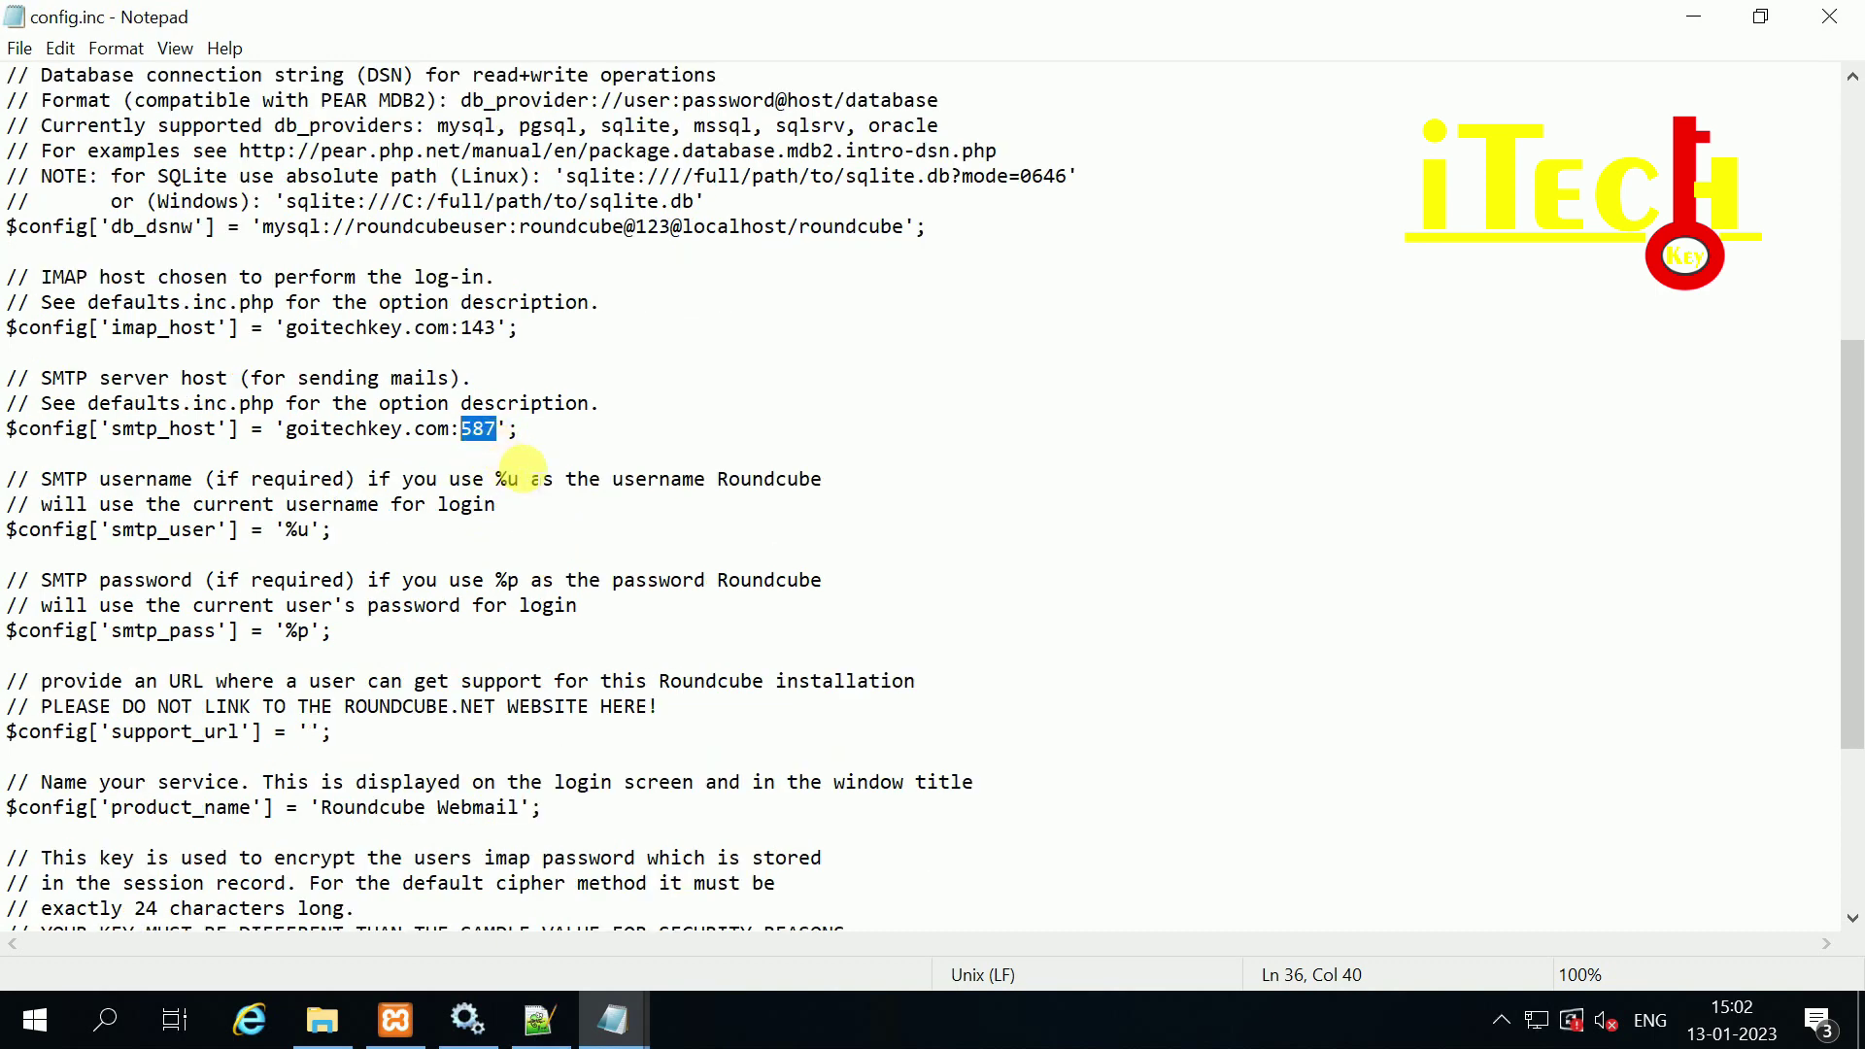
{"action": "left_click", "coordinate": [485, 431]}
{"action": "scroll", "coordinate": [517, 439], "scroll_direction": "down", "scroll_amount": 2}
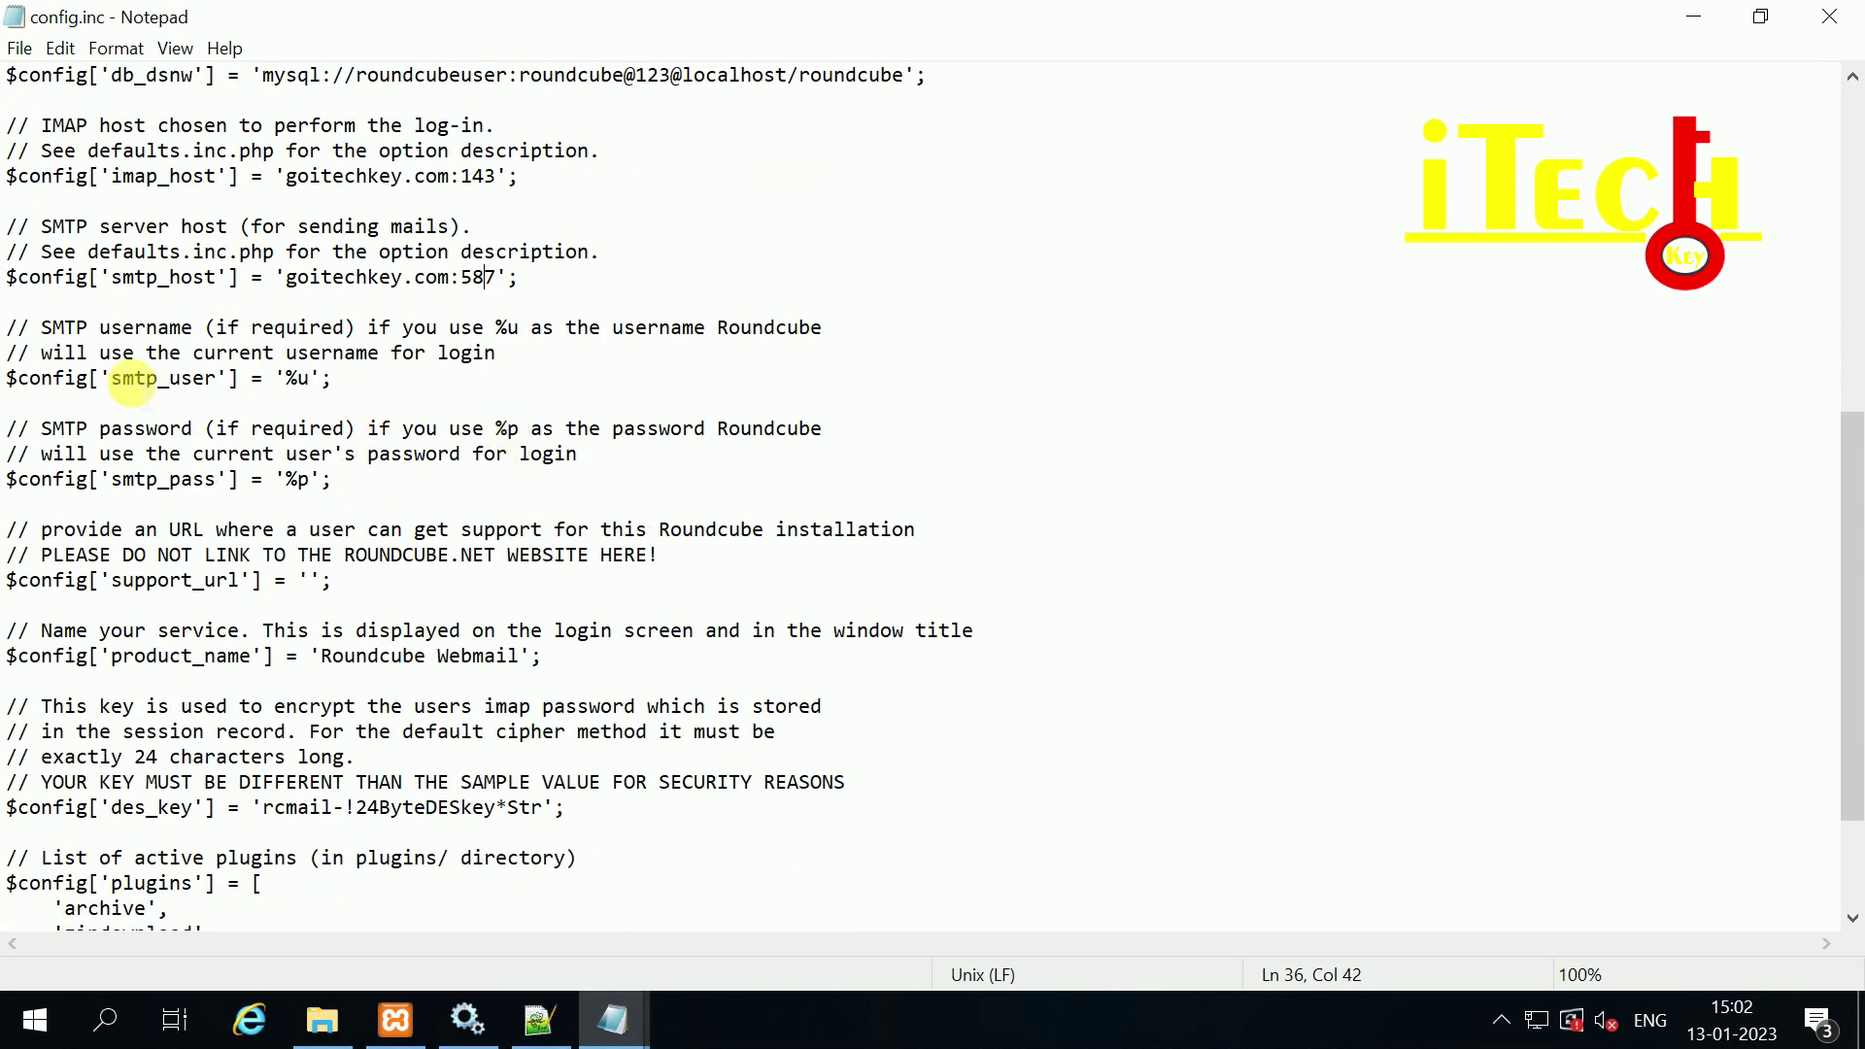
{"action": "left_click_drag", "start_coordinate": [32, 378], "coordinate": [238, 382]}
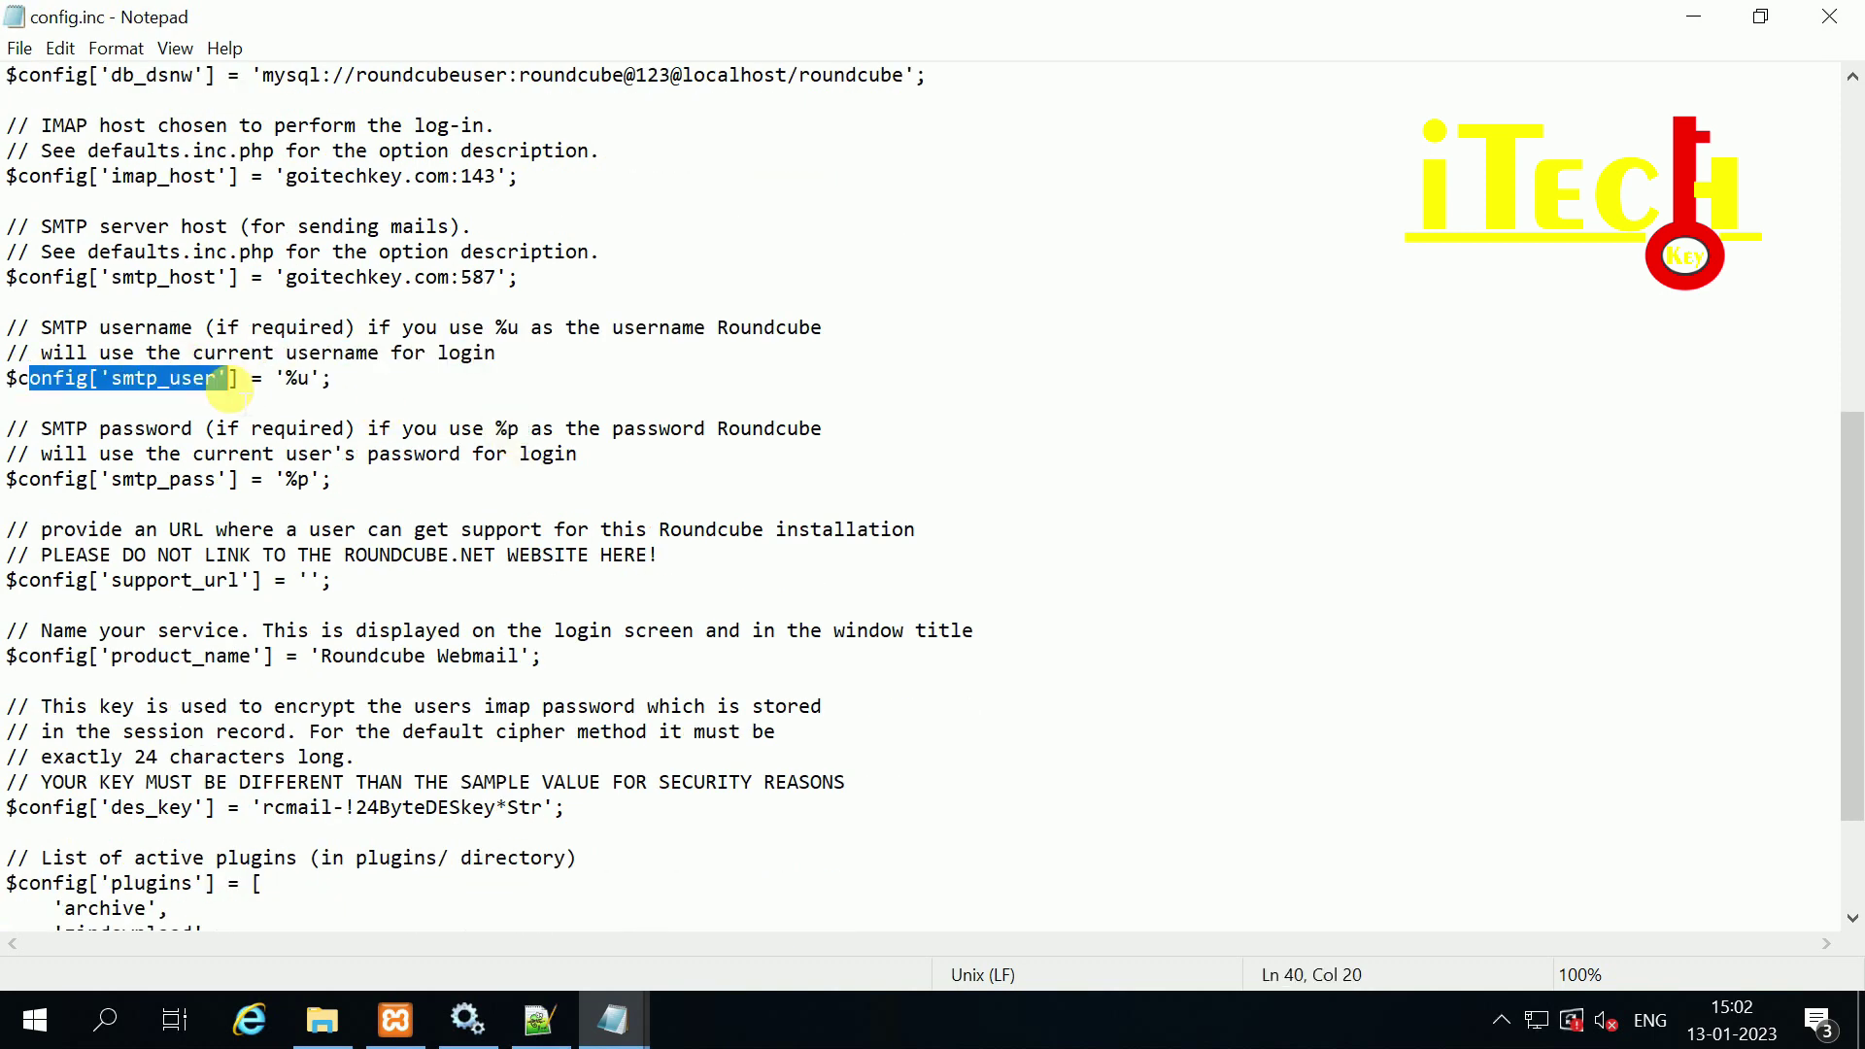
{"action": "scroll", "coordinate": [301, 425], "scroll_direction": "down", "scroll_amount": 1}
{"action": "left_click_drag", "start_coordinate": [53, 403], "coordinate": [182, 405]}
{"action": "scroll", "coordinate": [304, 416], "scroll_direction": "down", "scroll_amount": 1}
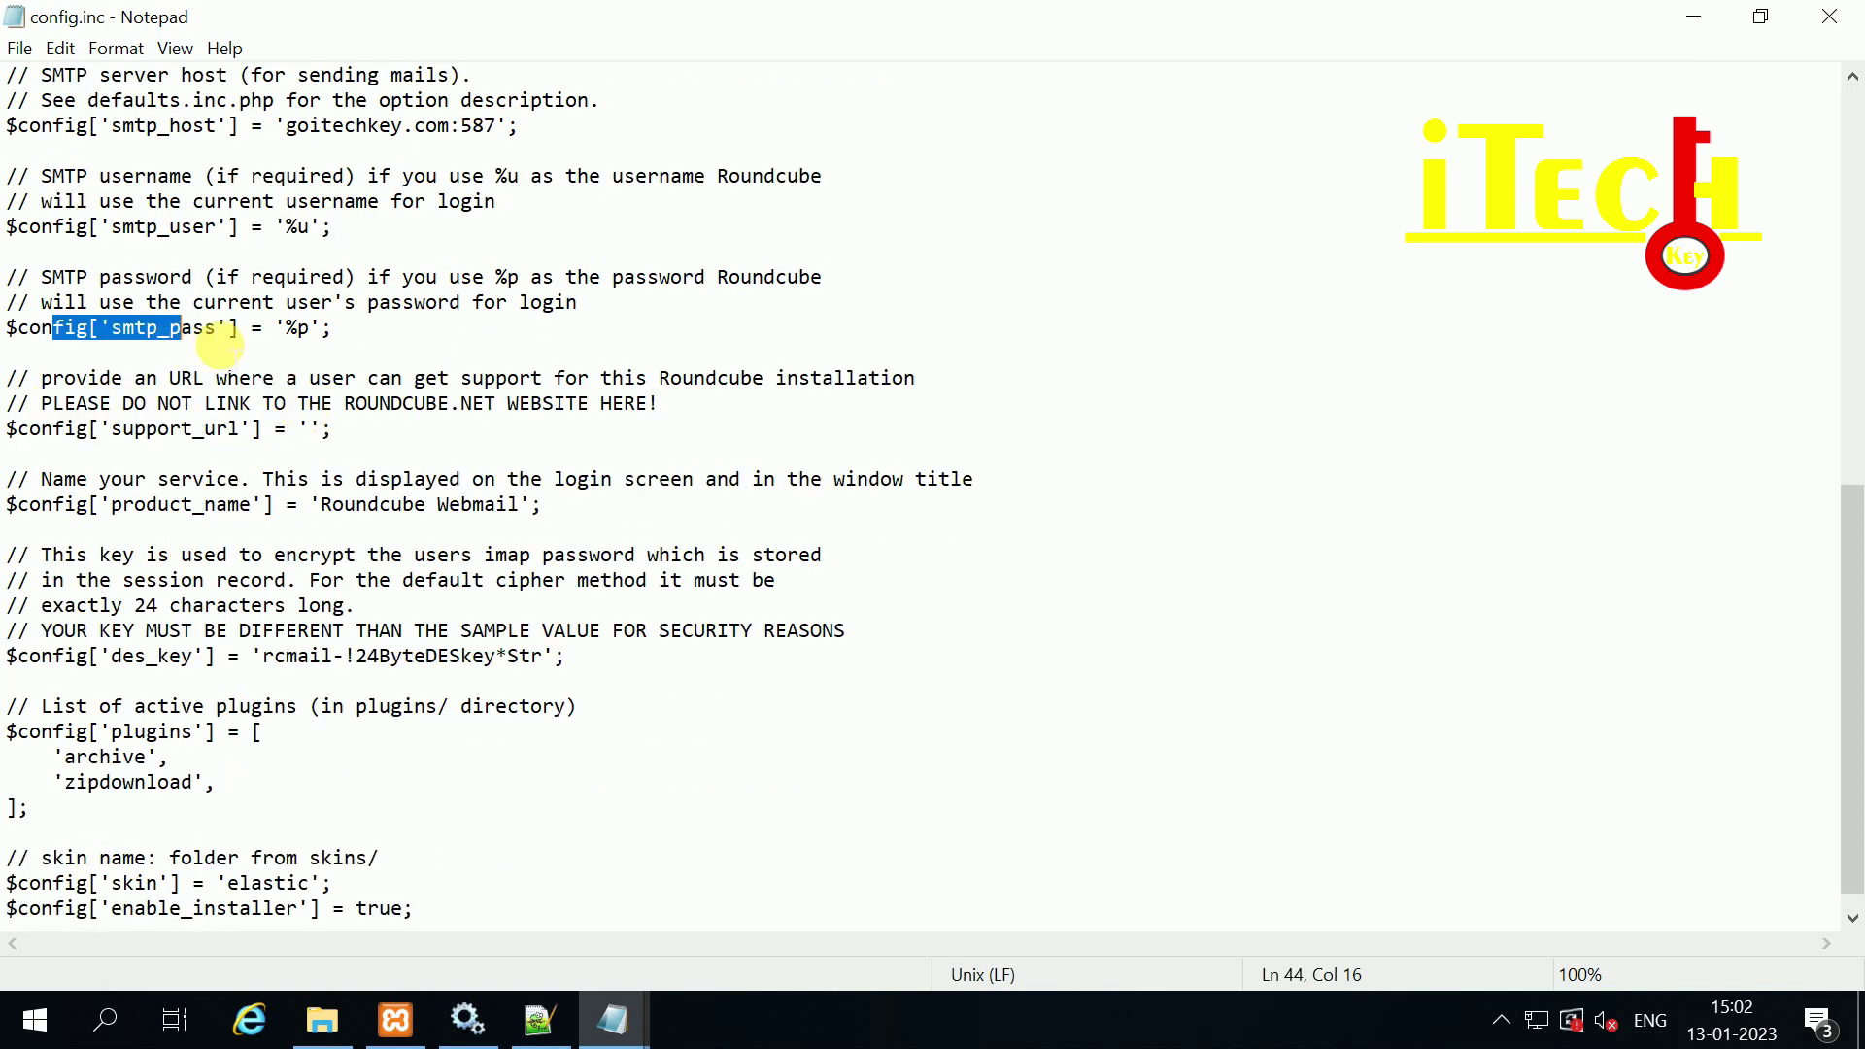
{"action": "scroll", "coordinate": [190, 419], "scroll_direction": "down", "scroll_amount": 1}
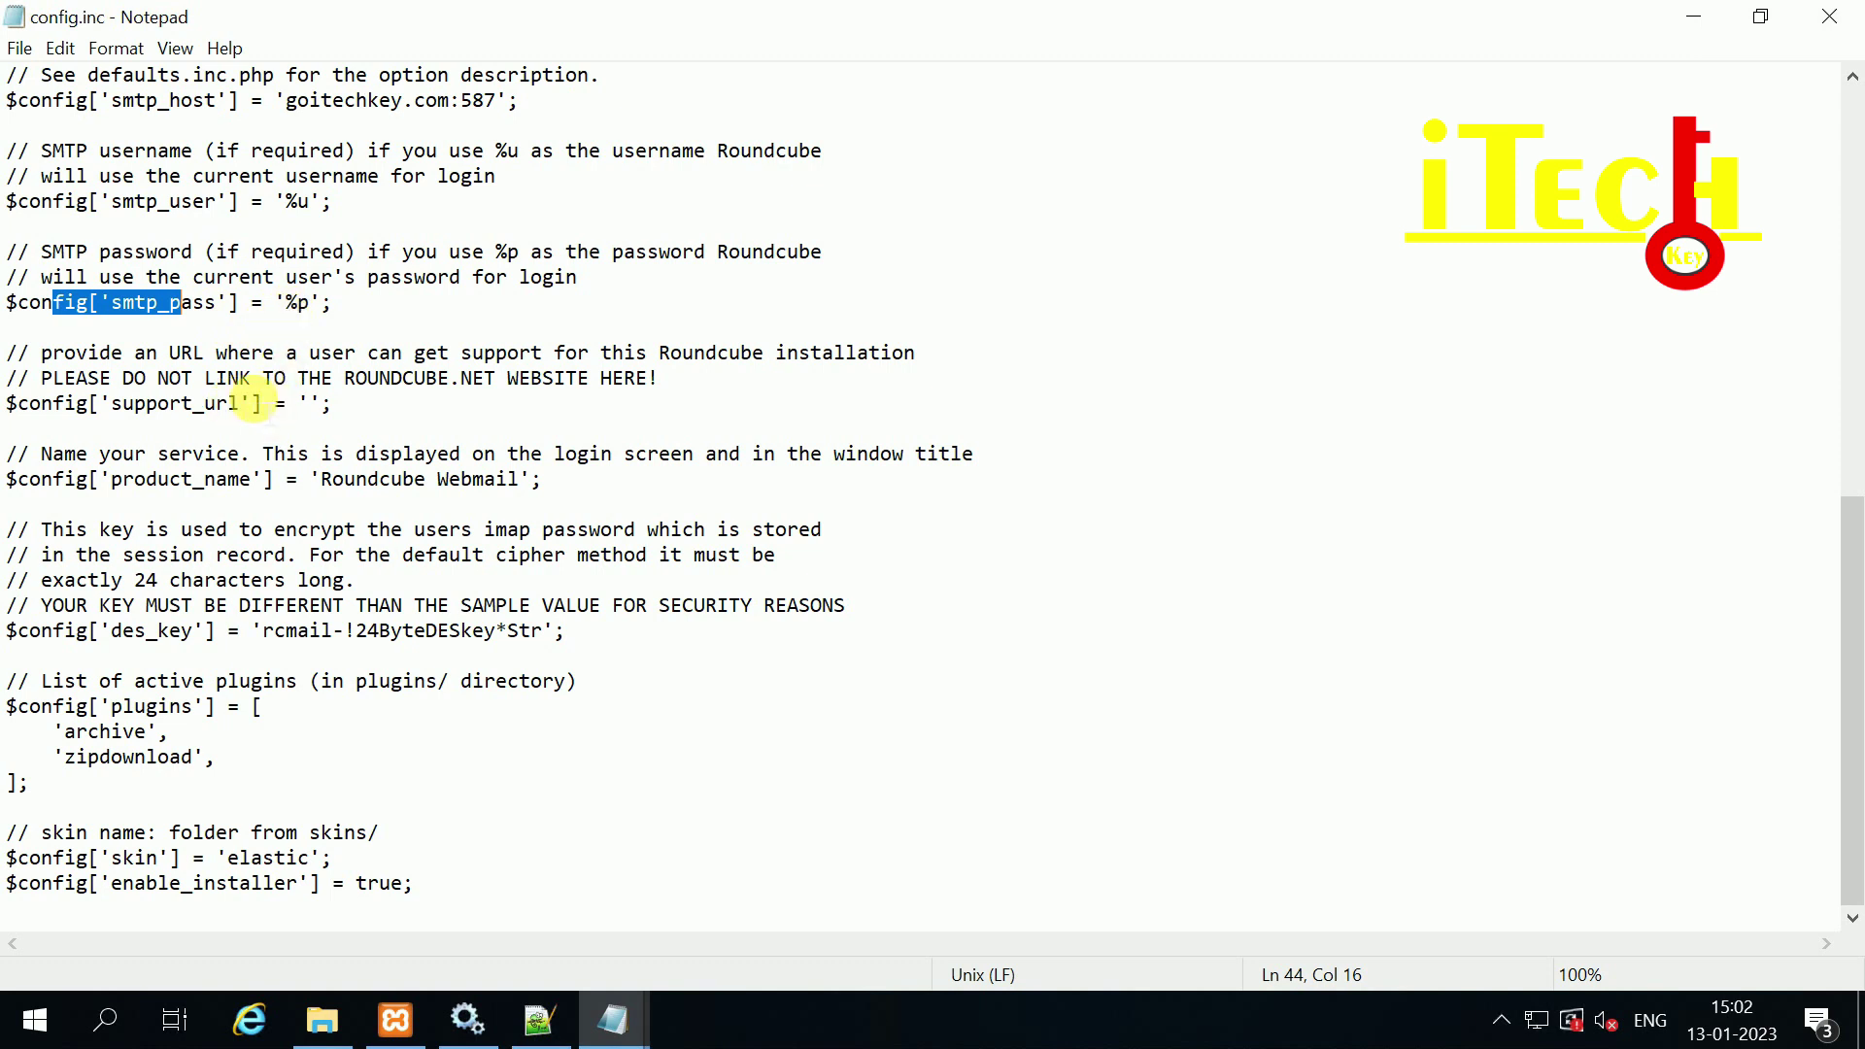
{"action": "left_click", "coordinate": [304, 402]}
{"action": "left_click", "coordinate": [312, 401]}
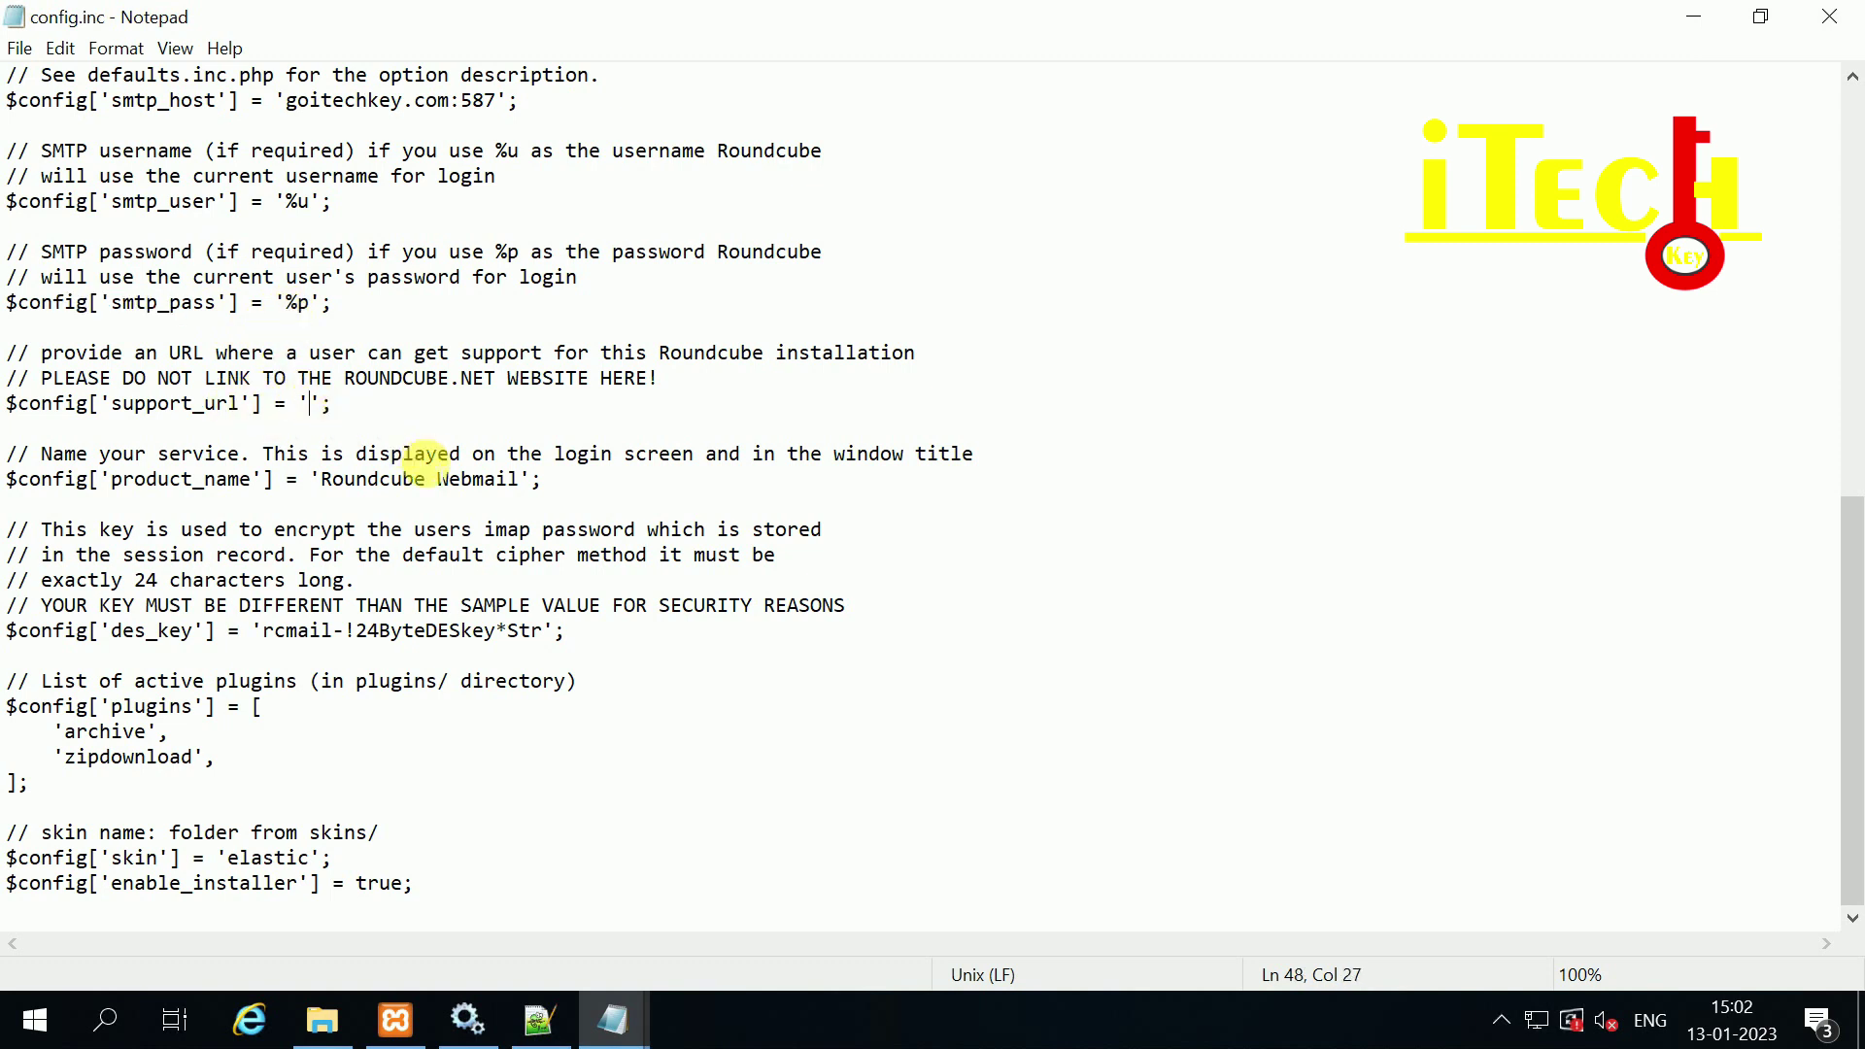
{"action": "type", "text": "htt"}
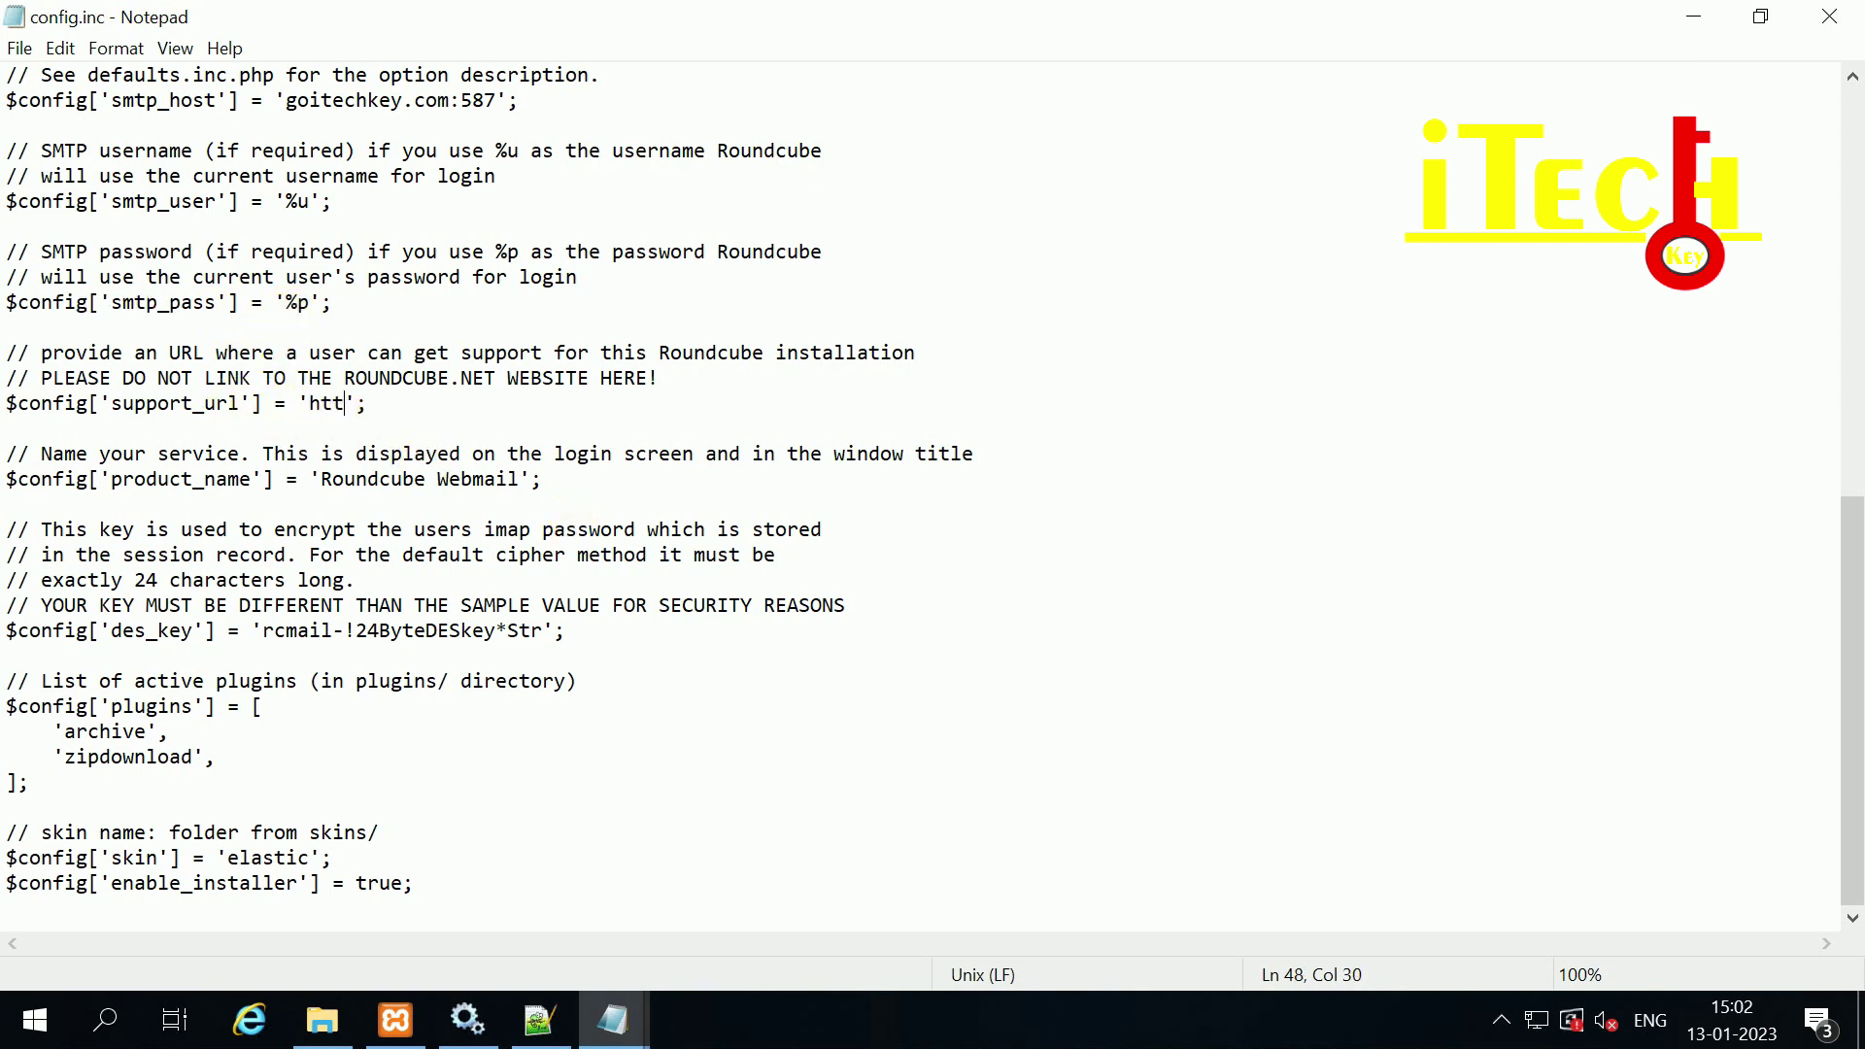
{"action": "type", "text": "p://go"}
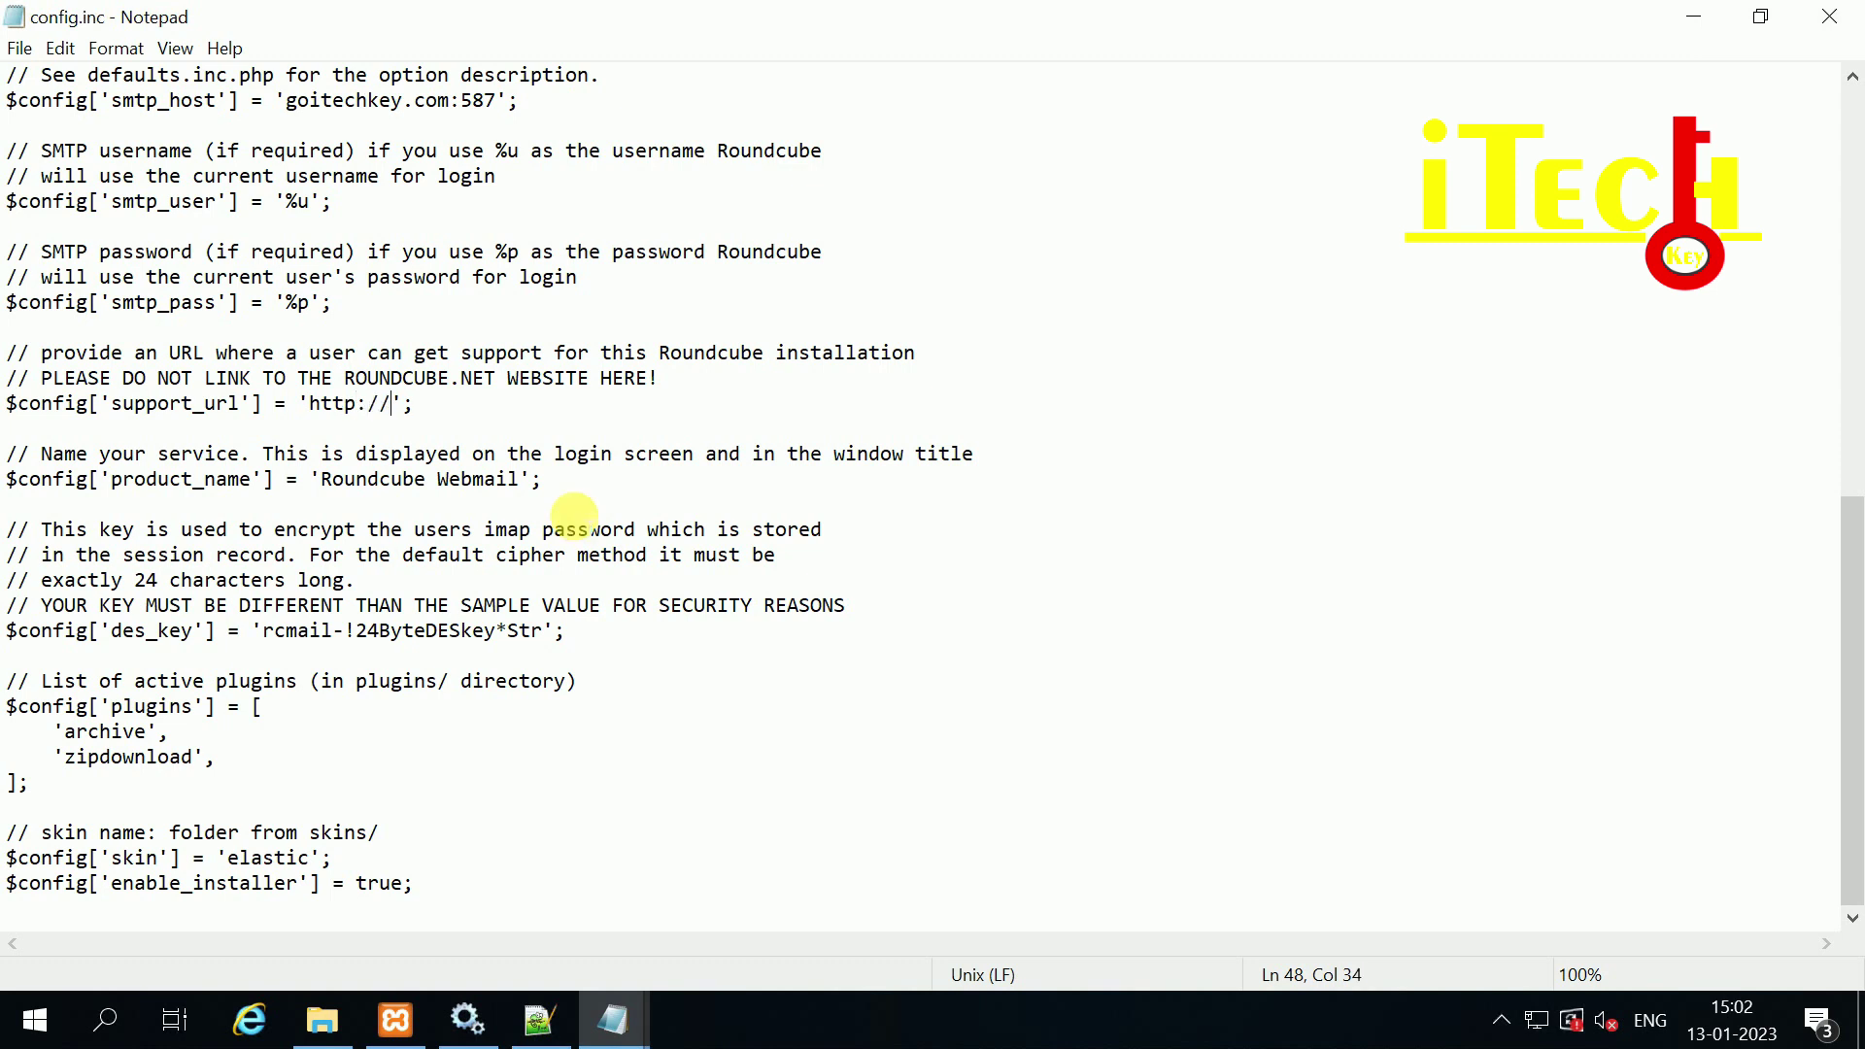
{"action": "type", "text": "itechkey.com/we"}
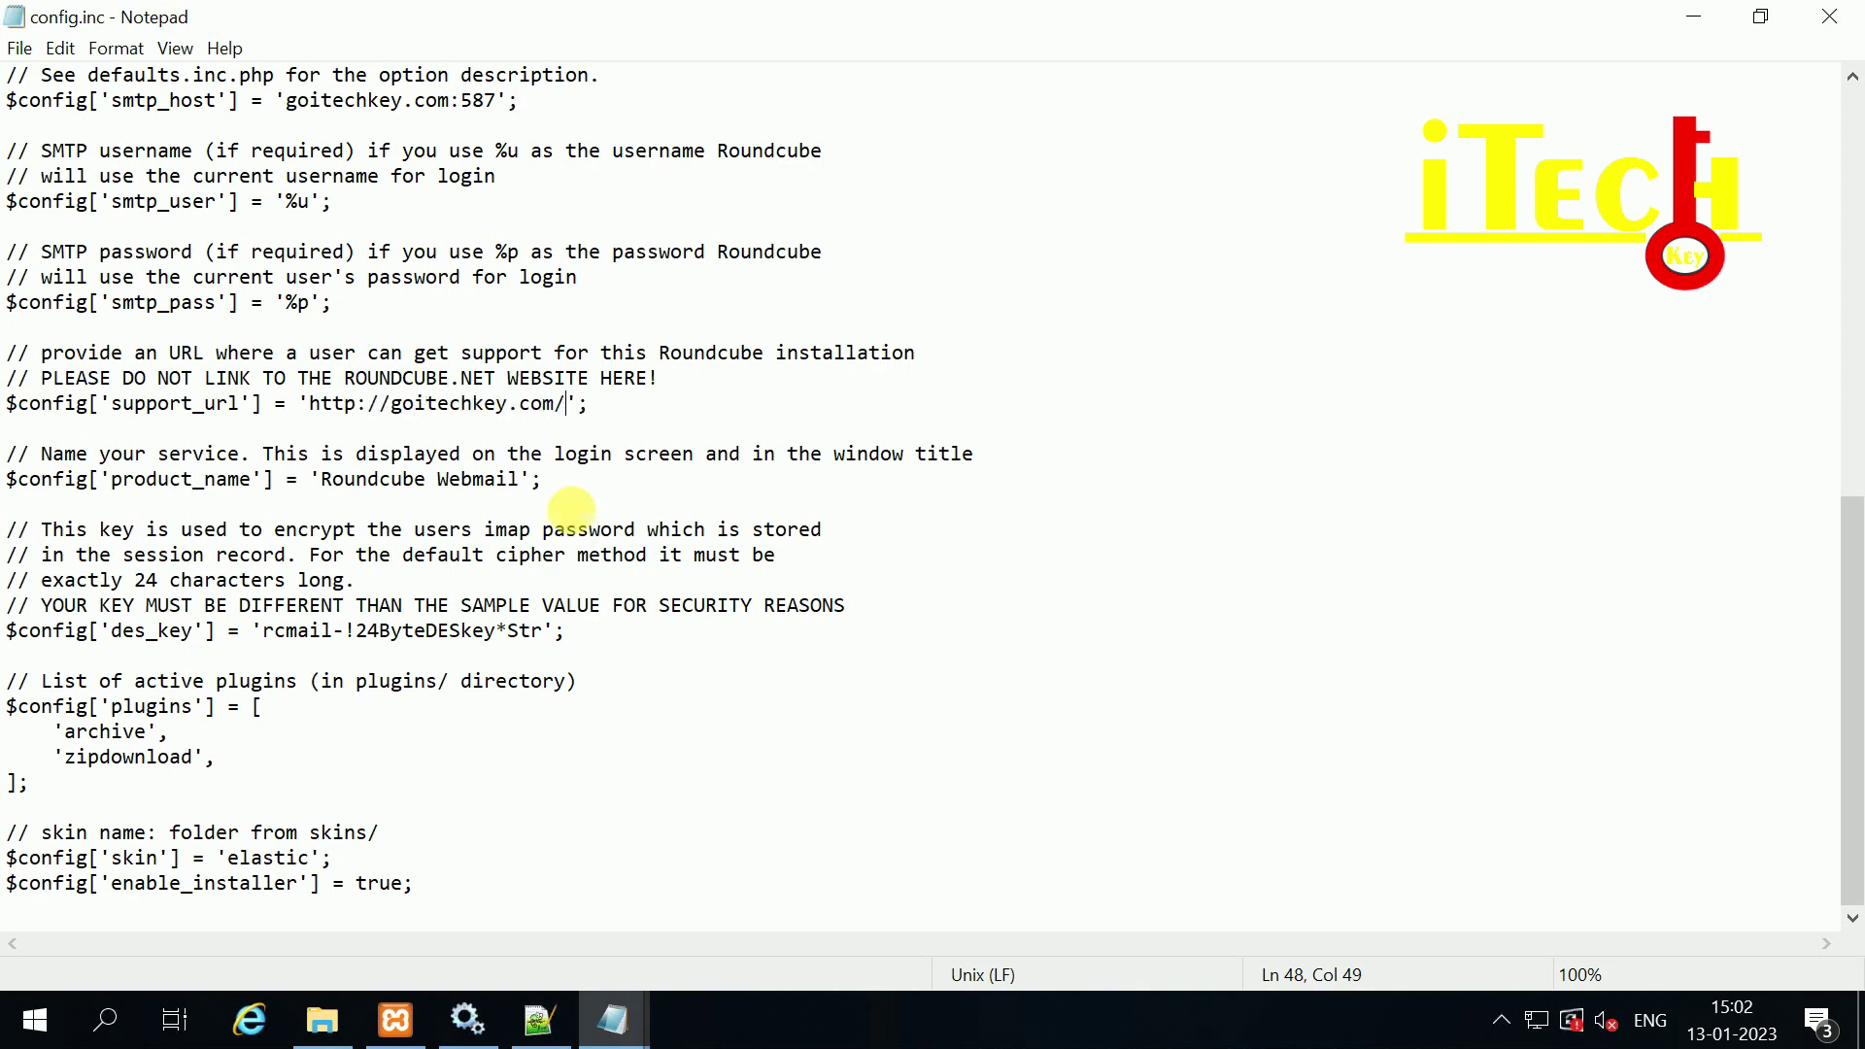
{"action": "type", "text": "bmail"}
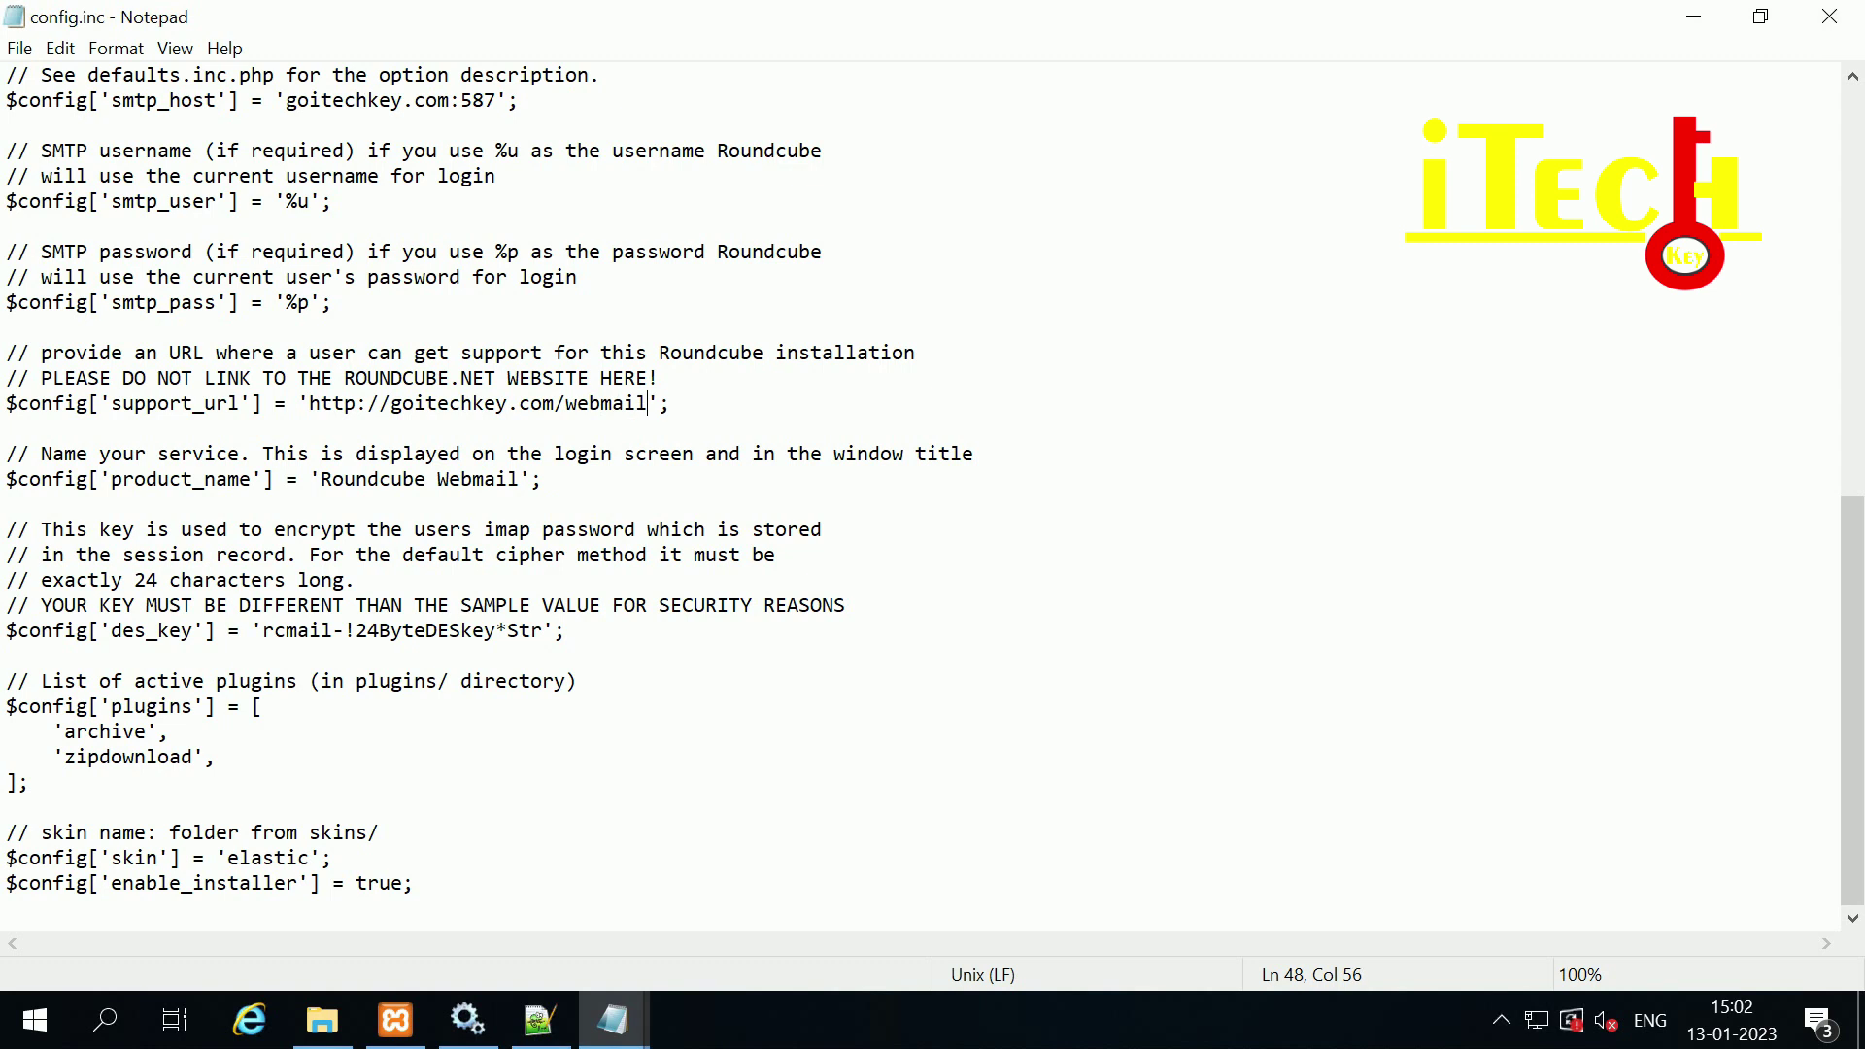
Step: Rename product_name from Roundcube to goitechkey Webmail
{"action": "double_click", "coordinate": [418, 481]}
{"action": "type", "text": "goitechkey"}
{"action": "left_click", "coordinate": [367, 479]}
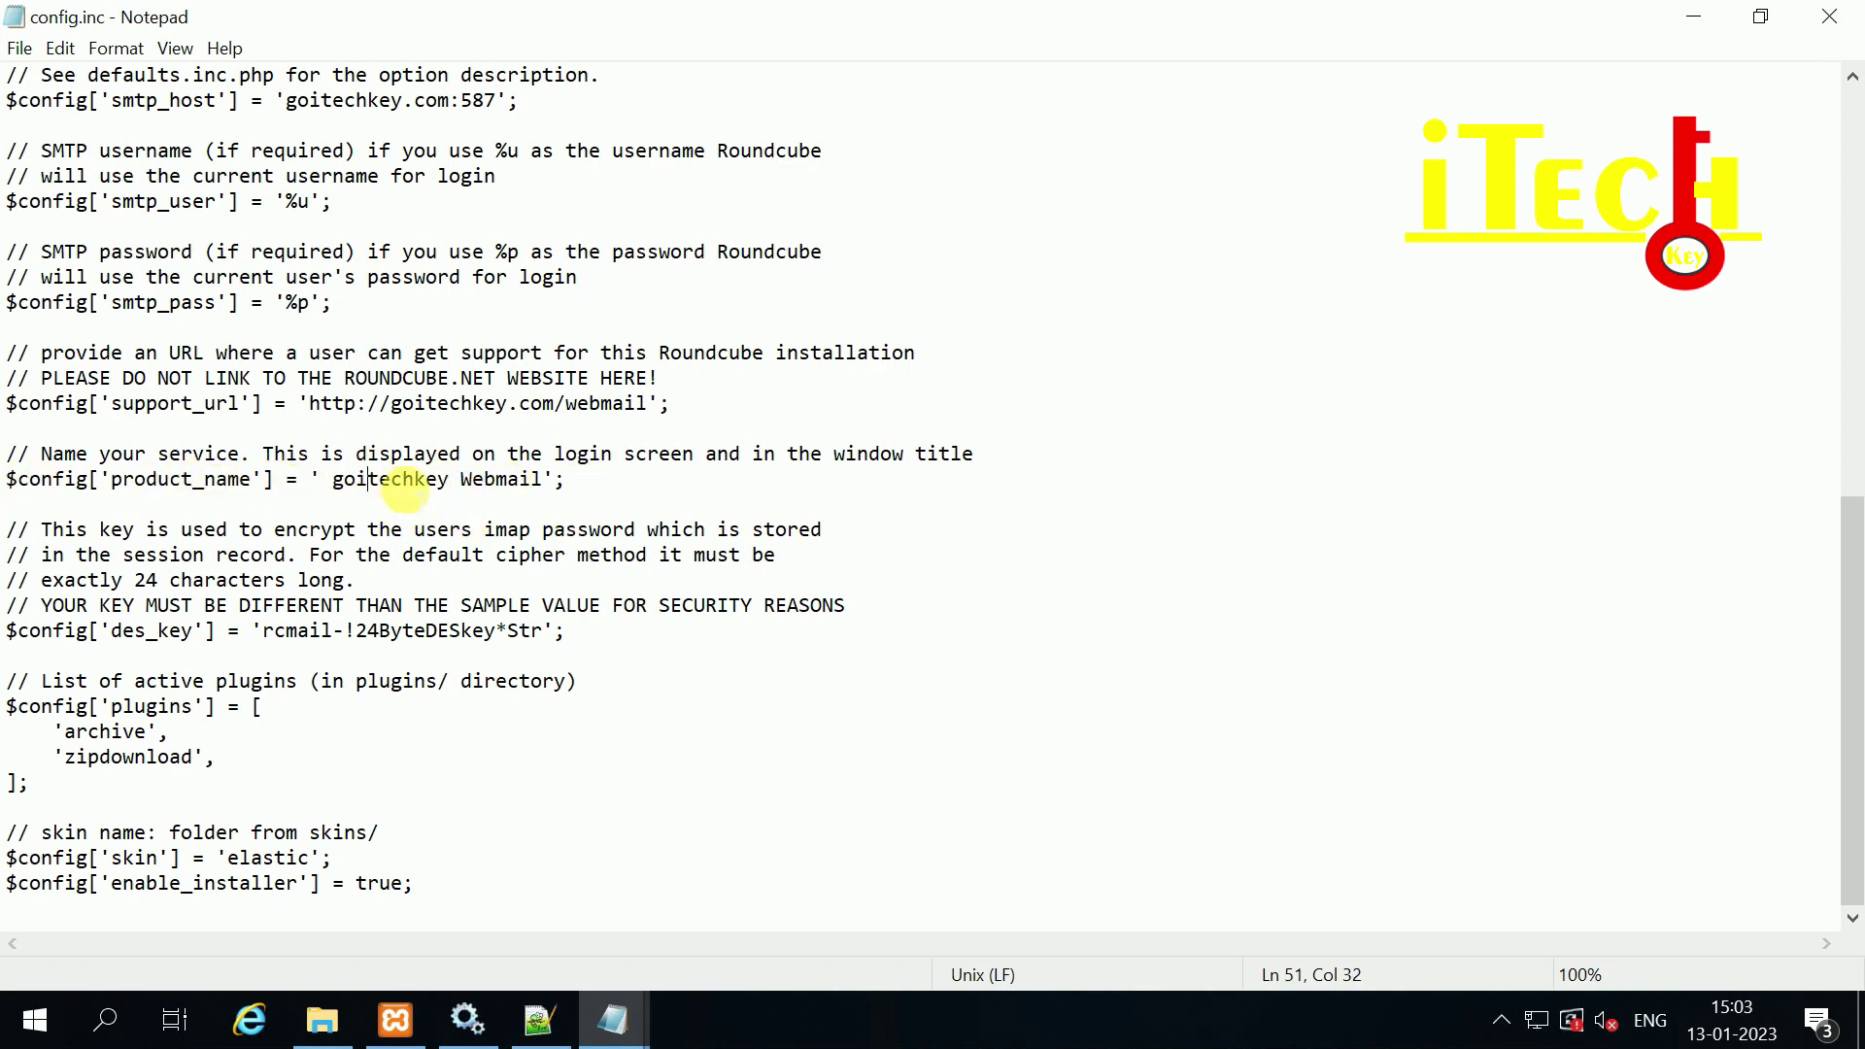
{"action": "left_click", "coordinate": [345, 478]}
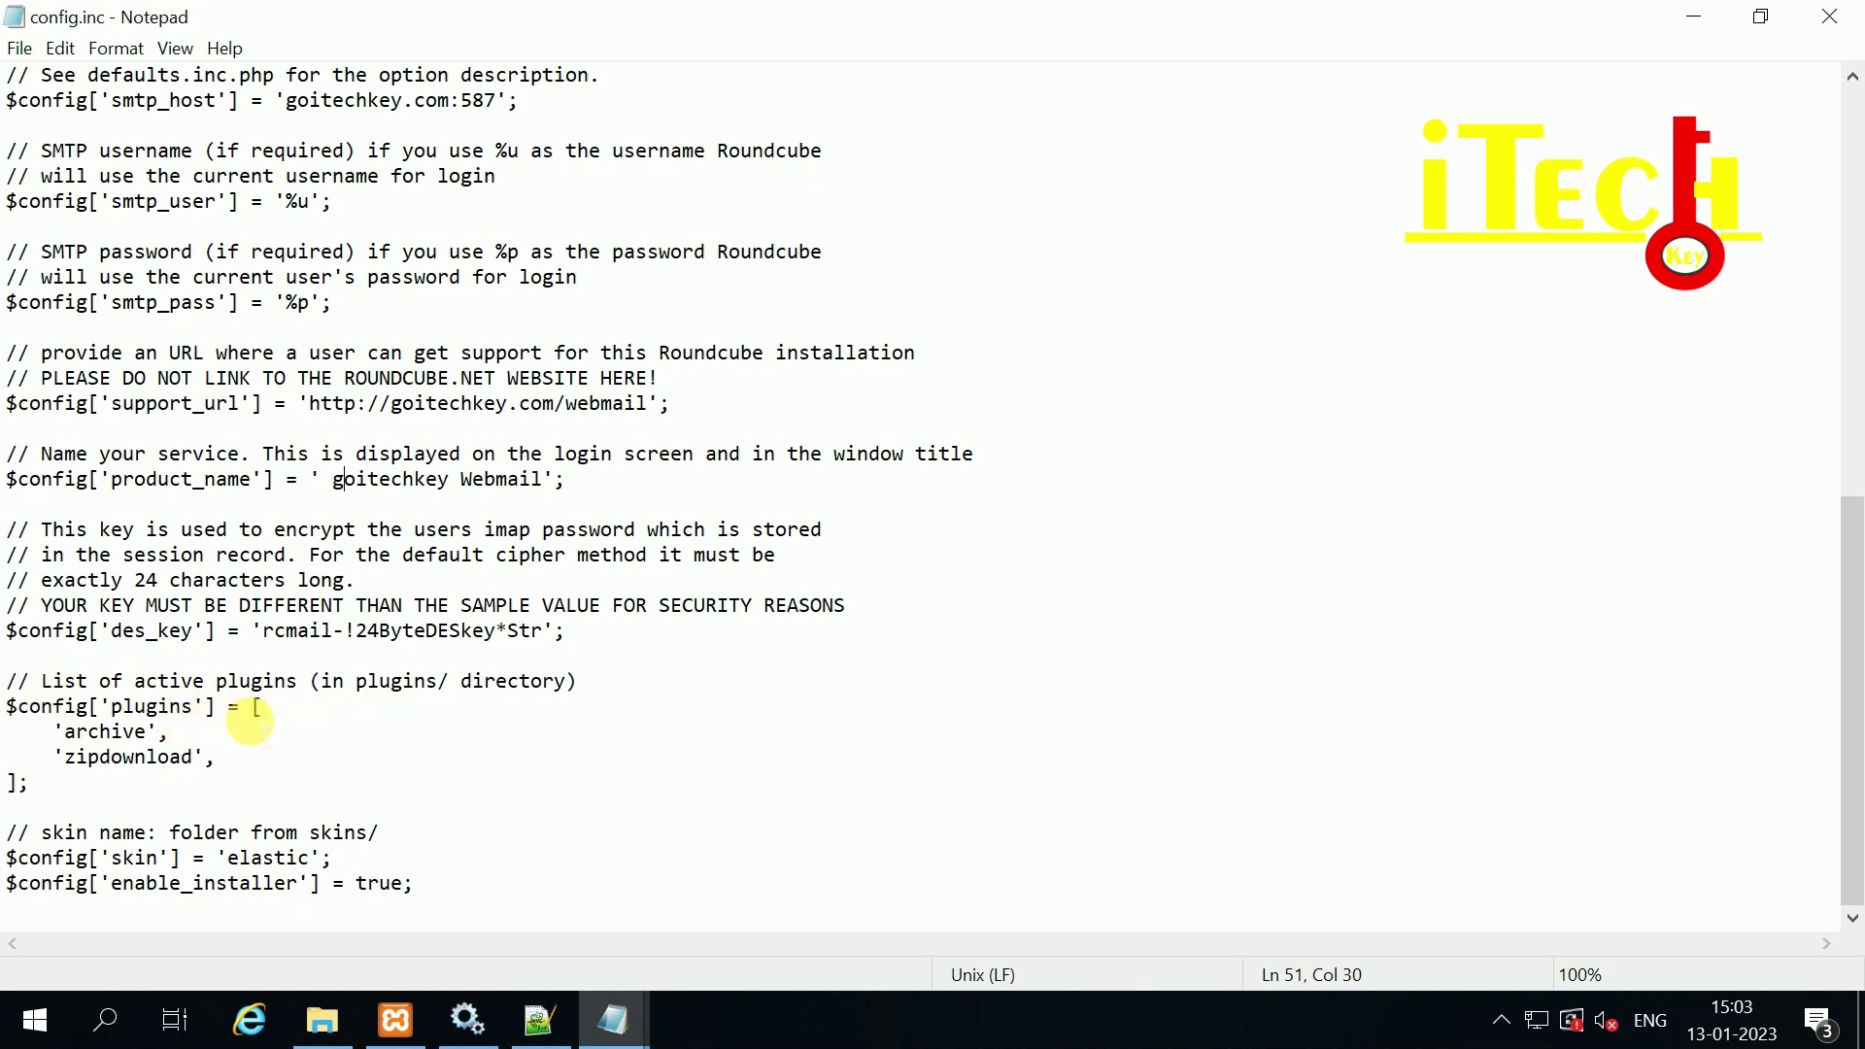
Step: Select the enable_installer line, then save config.inc from the File menu
{"action": "left_click", "coordinate": [9, 857]}
{"action": "left_click_drag", "start_coordinate": [427, 886], "coordinate": [10, 886]}
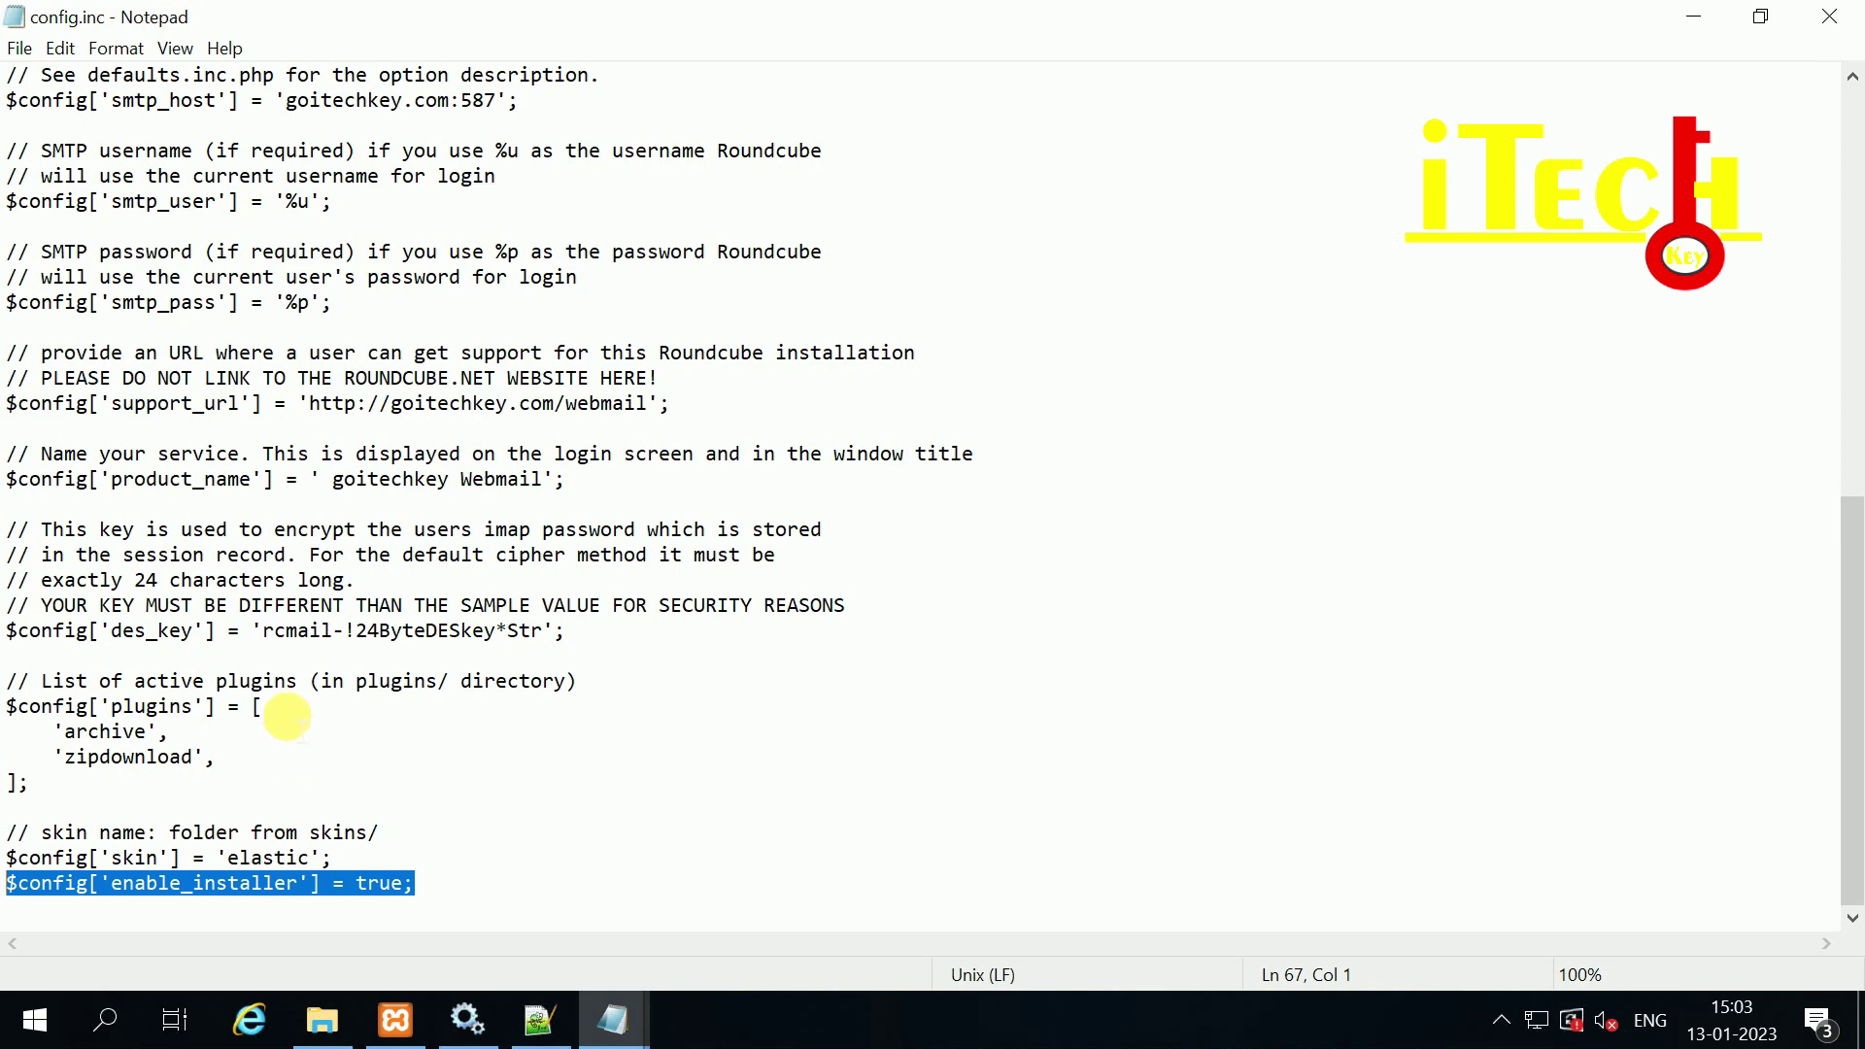
{"action": "scroll", "coordinate": [267, 709], "scroll_direction": "up", "scroll_amount": 12}
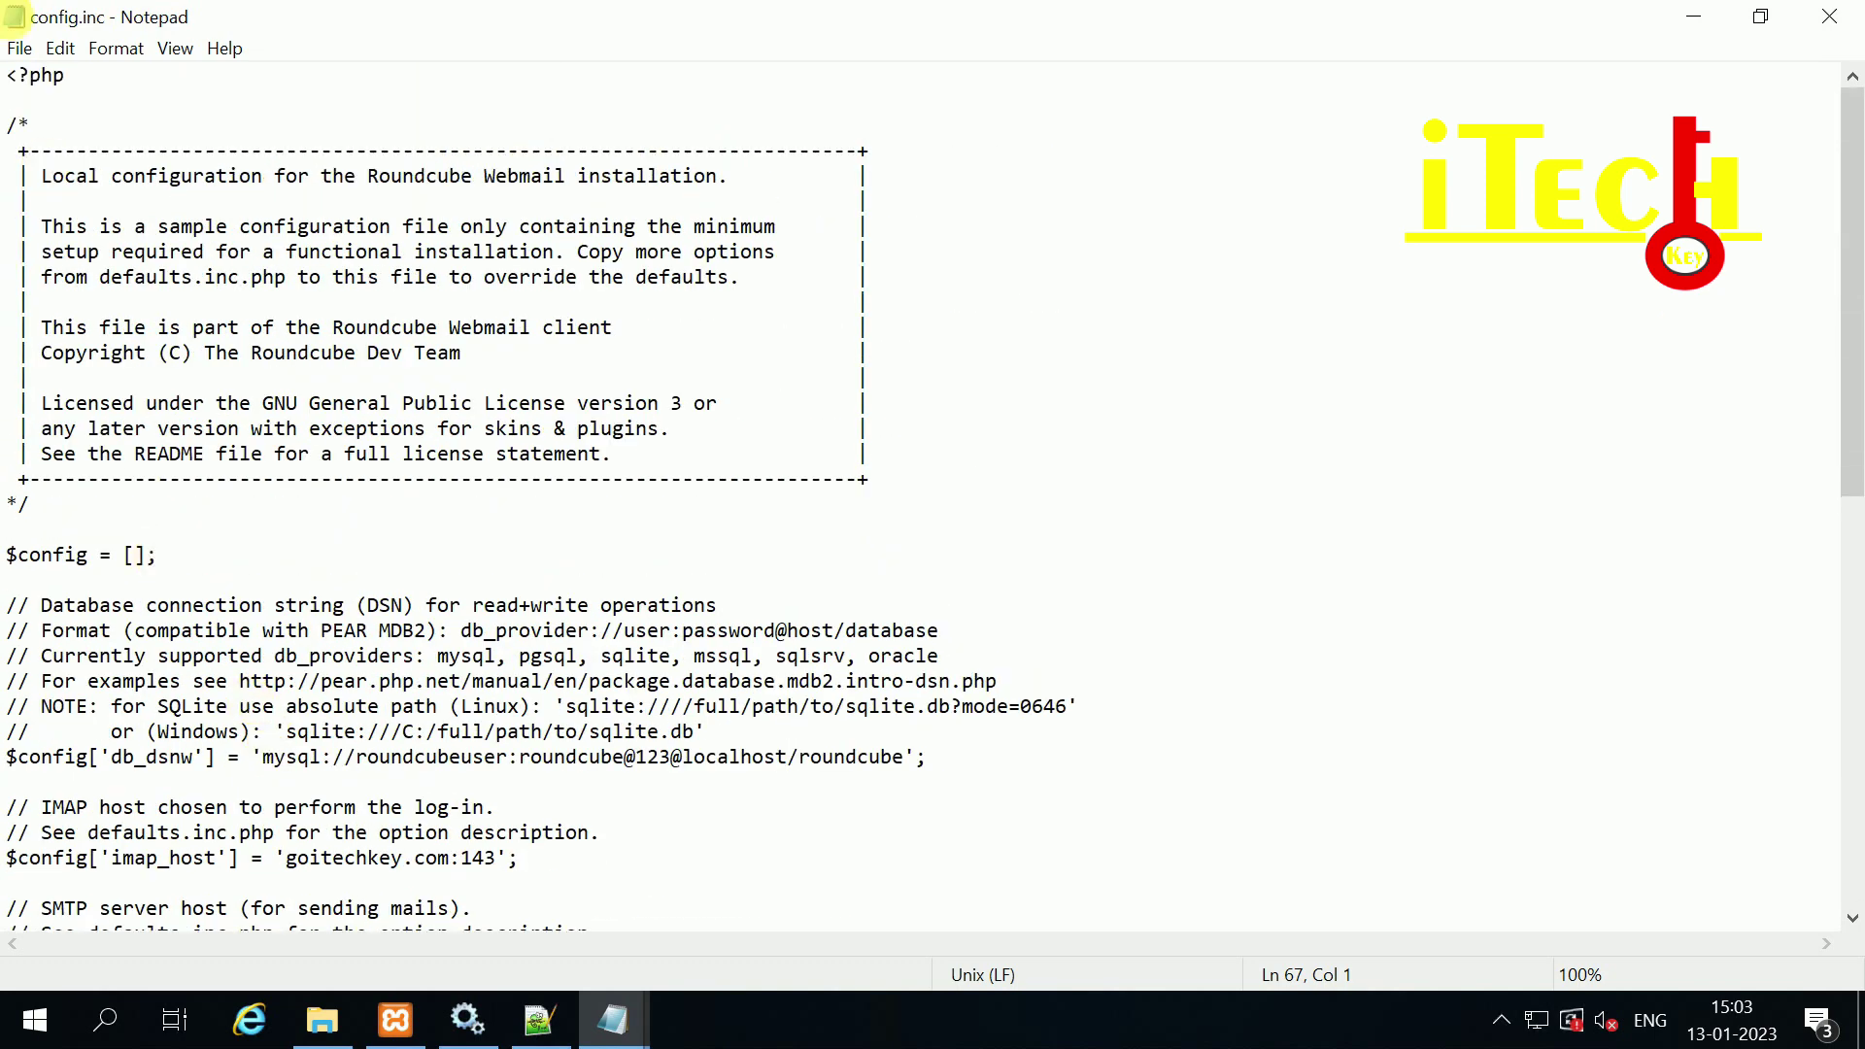
{"action": "left_click", "coordinate": [20, 49]}
{"action": "left_click", "coordinate": [49, 139]}
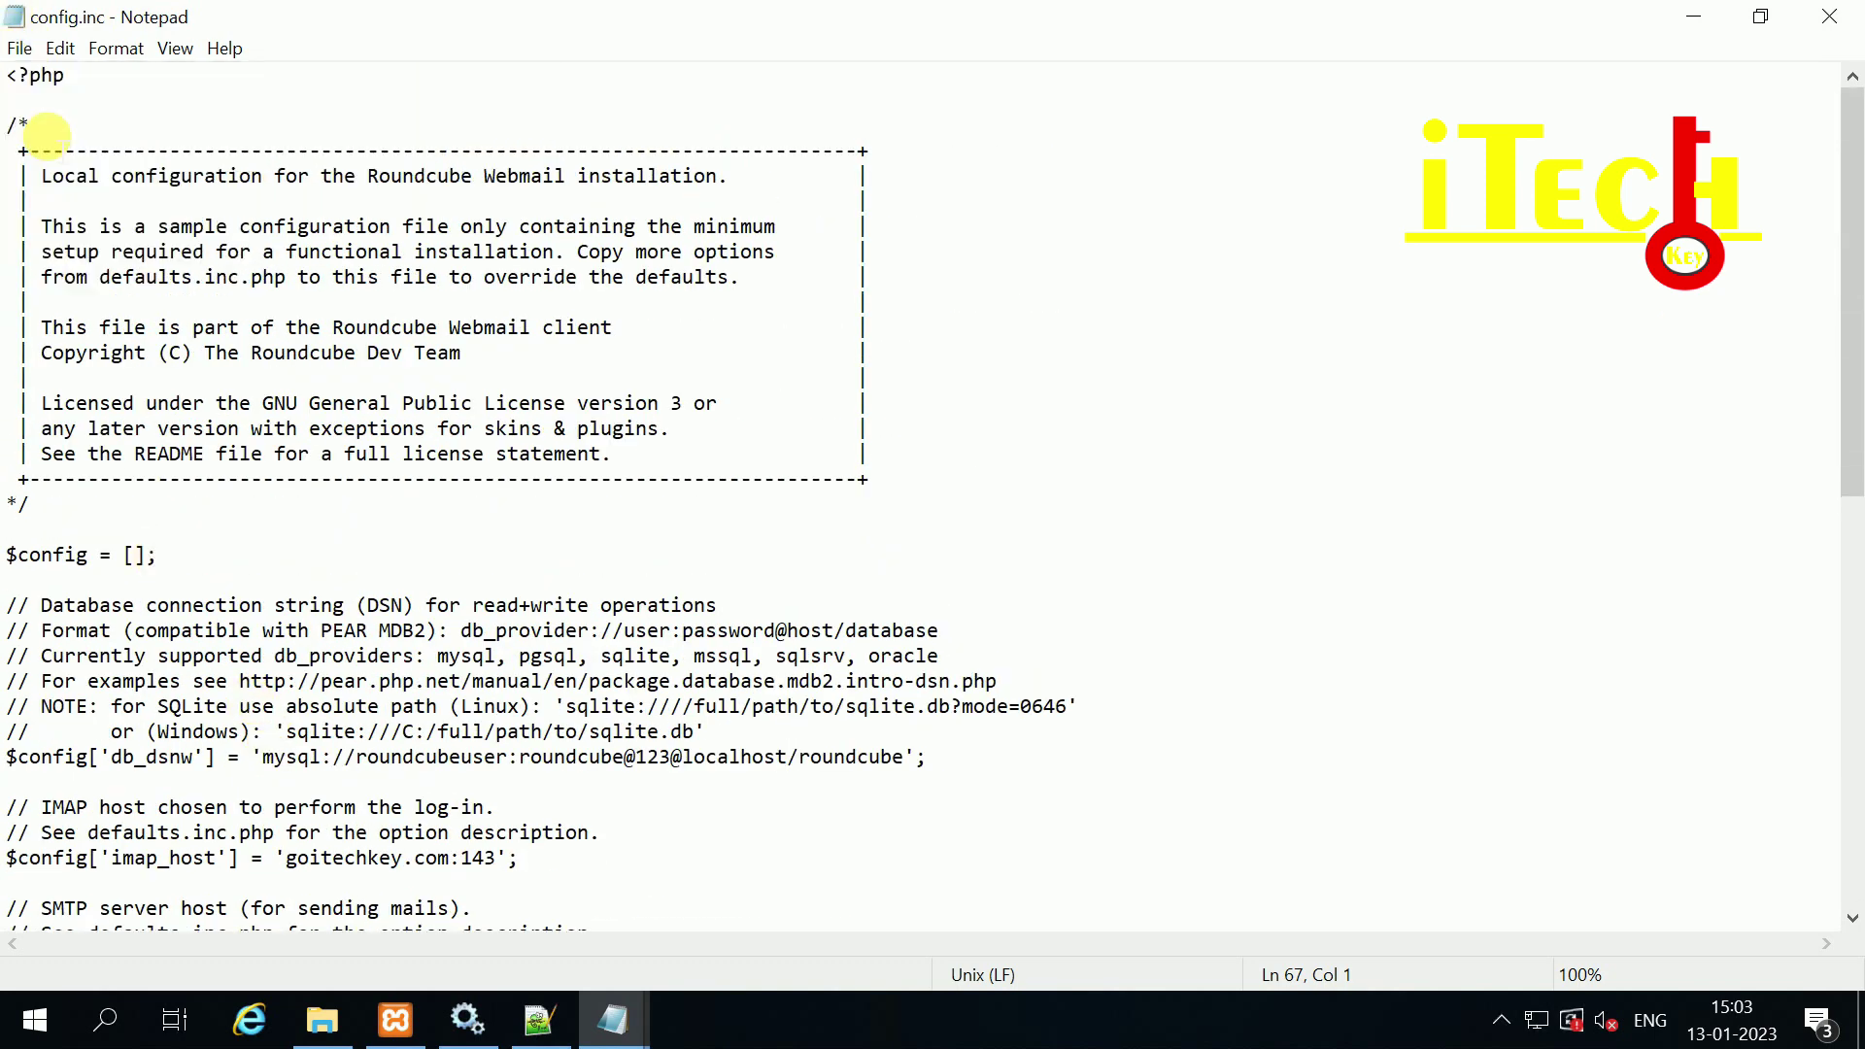
Step: Close config.inc and enter goitechkey.com/webmail/installer in Chrome's address bar
{"action": "left_click", "coordinate": [1827, 22]}
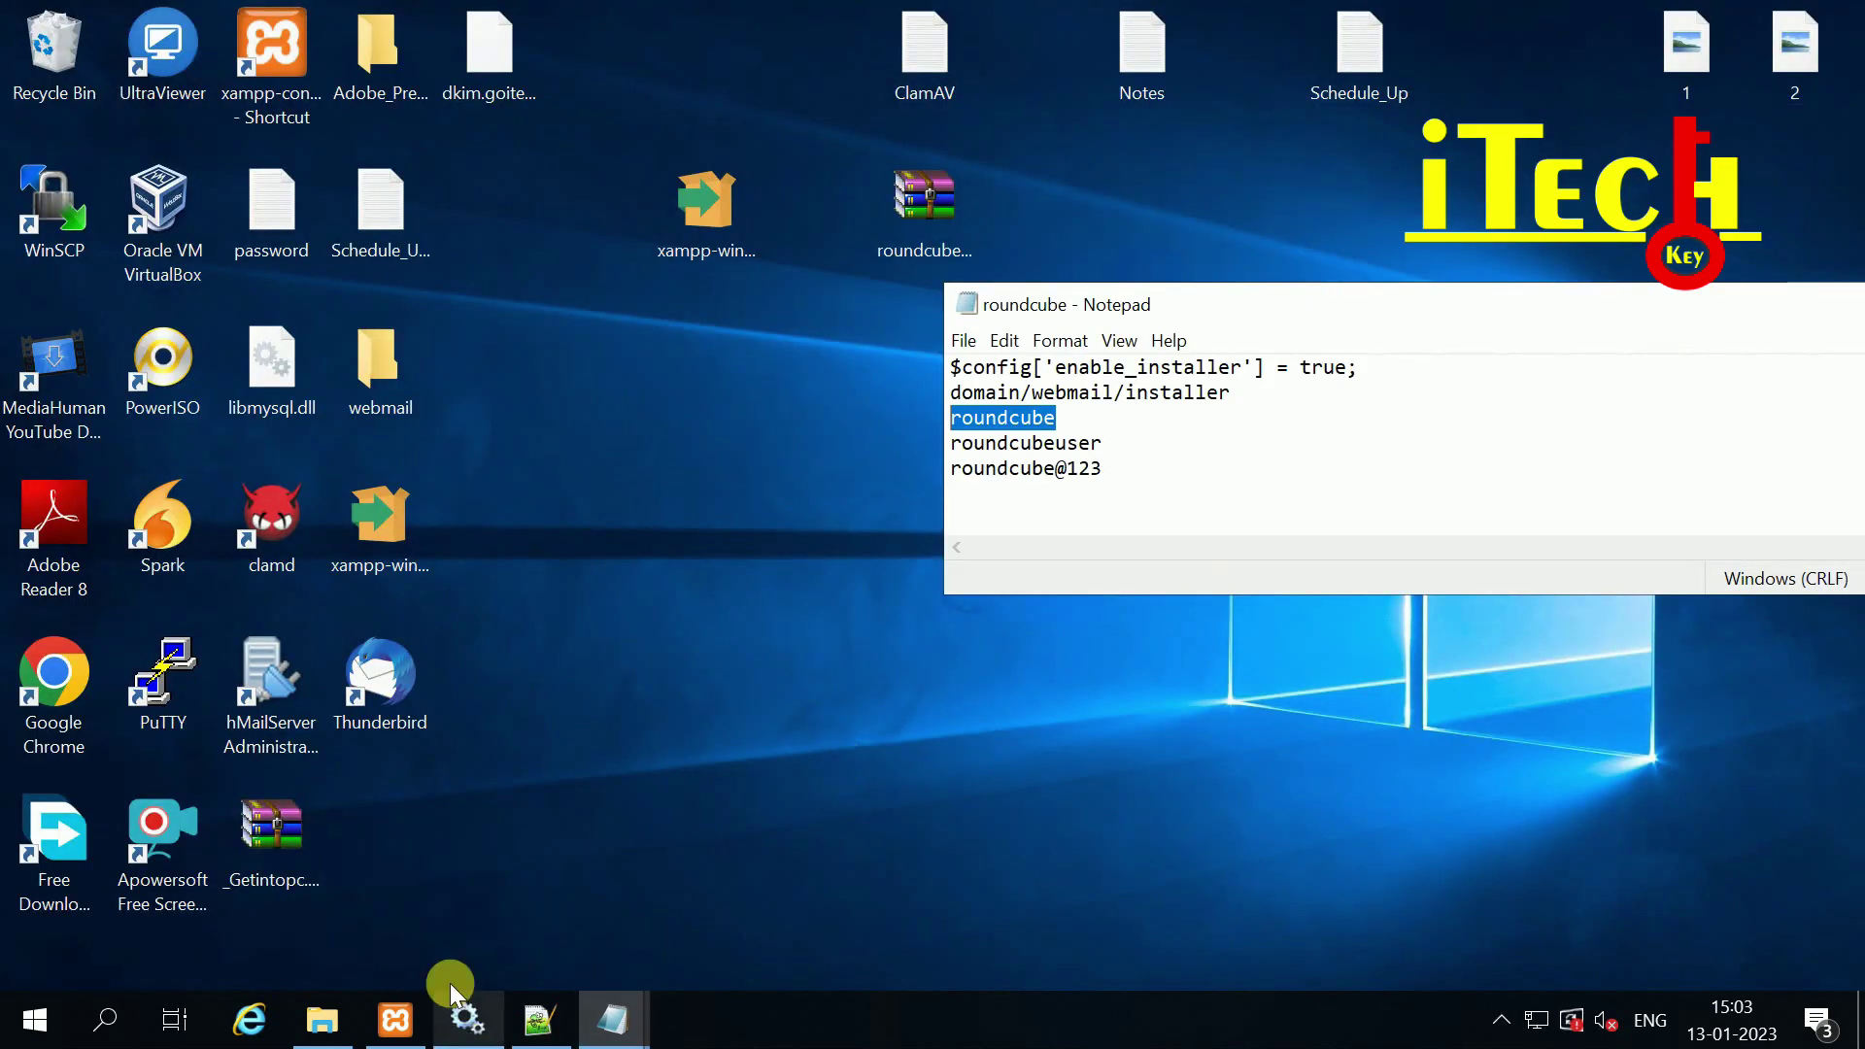
{"action": "double_click", "coordinate": [53, 677]}
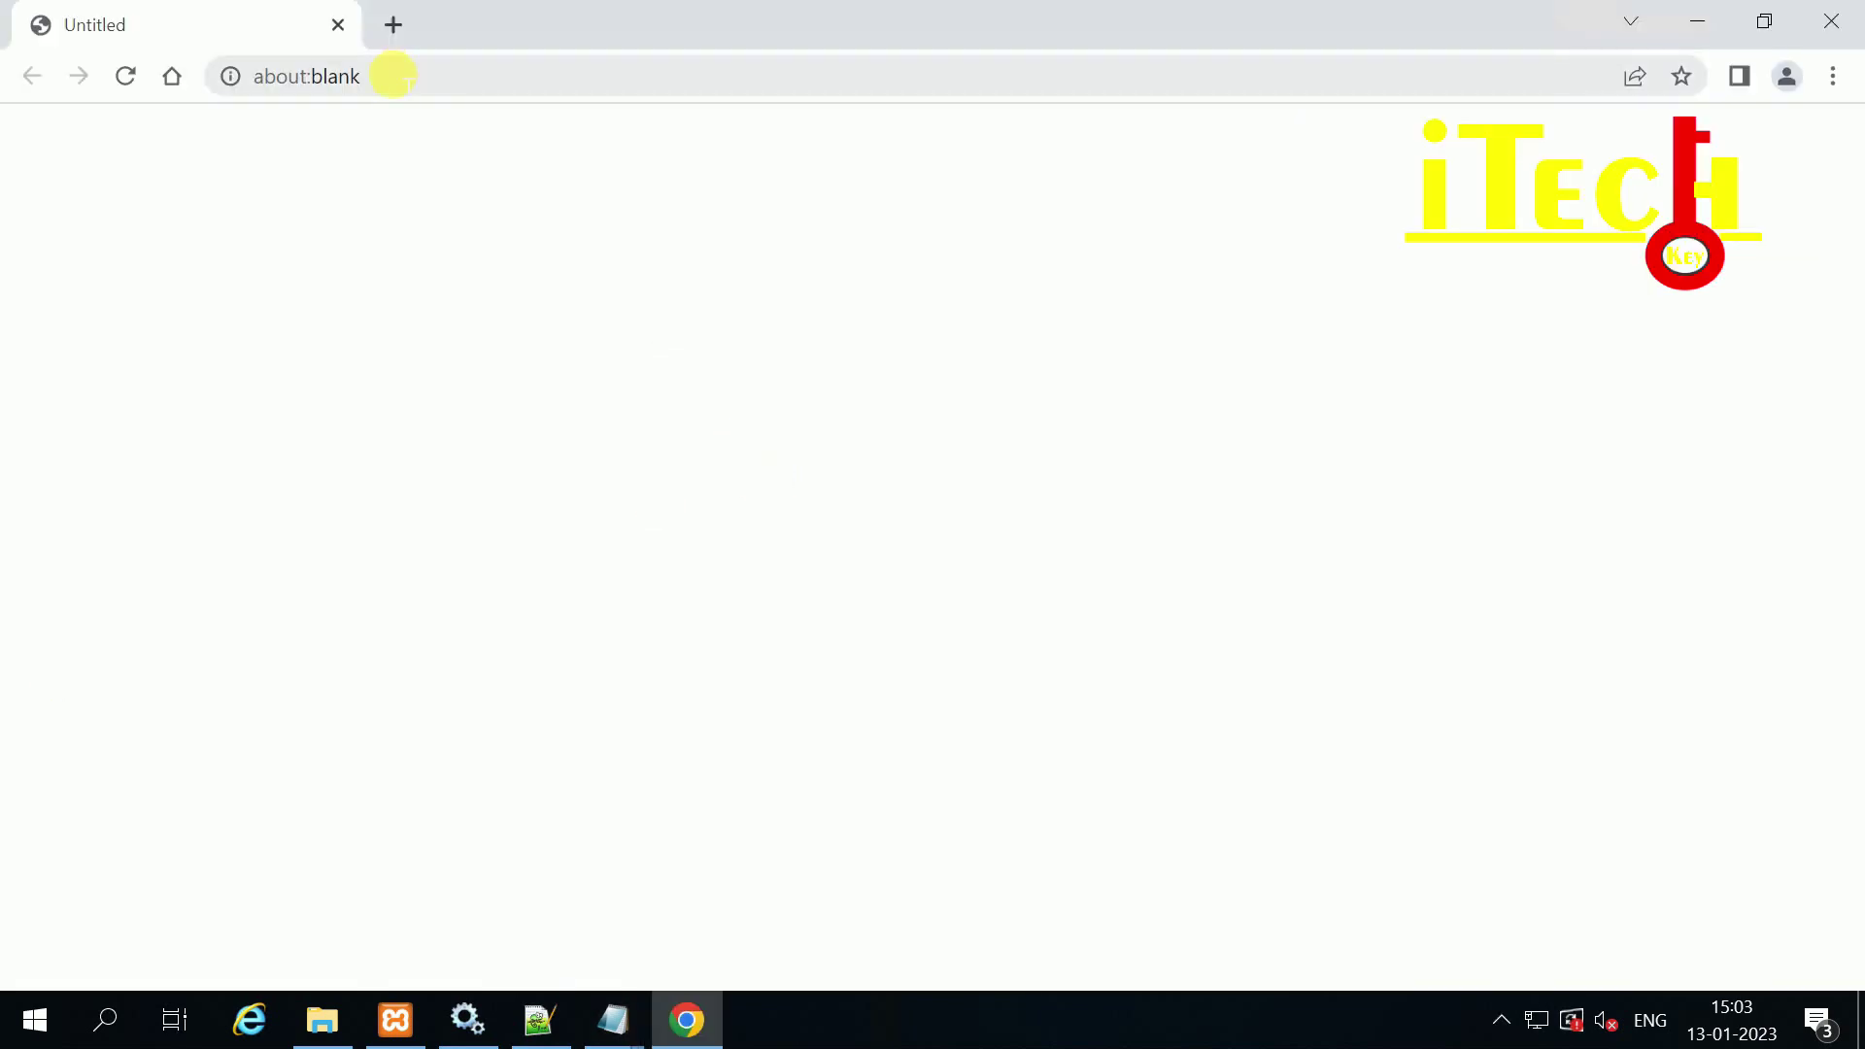
{"action": "left_click", "coordinate": [389, 76]}
{"action": "type", "text": "goitechke"}
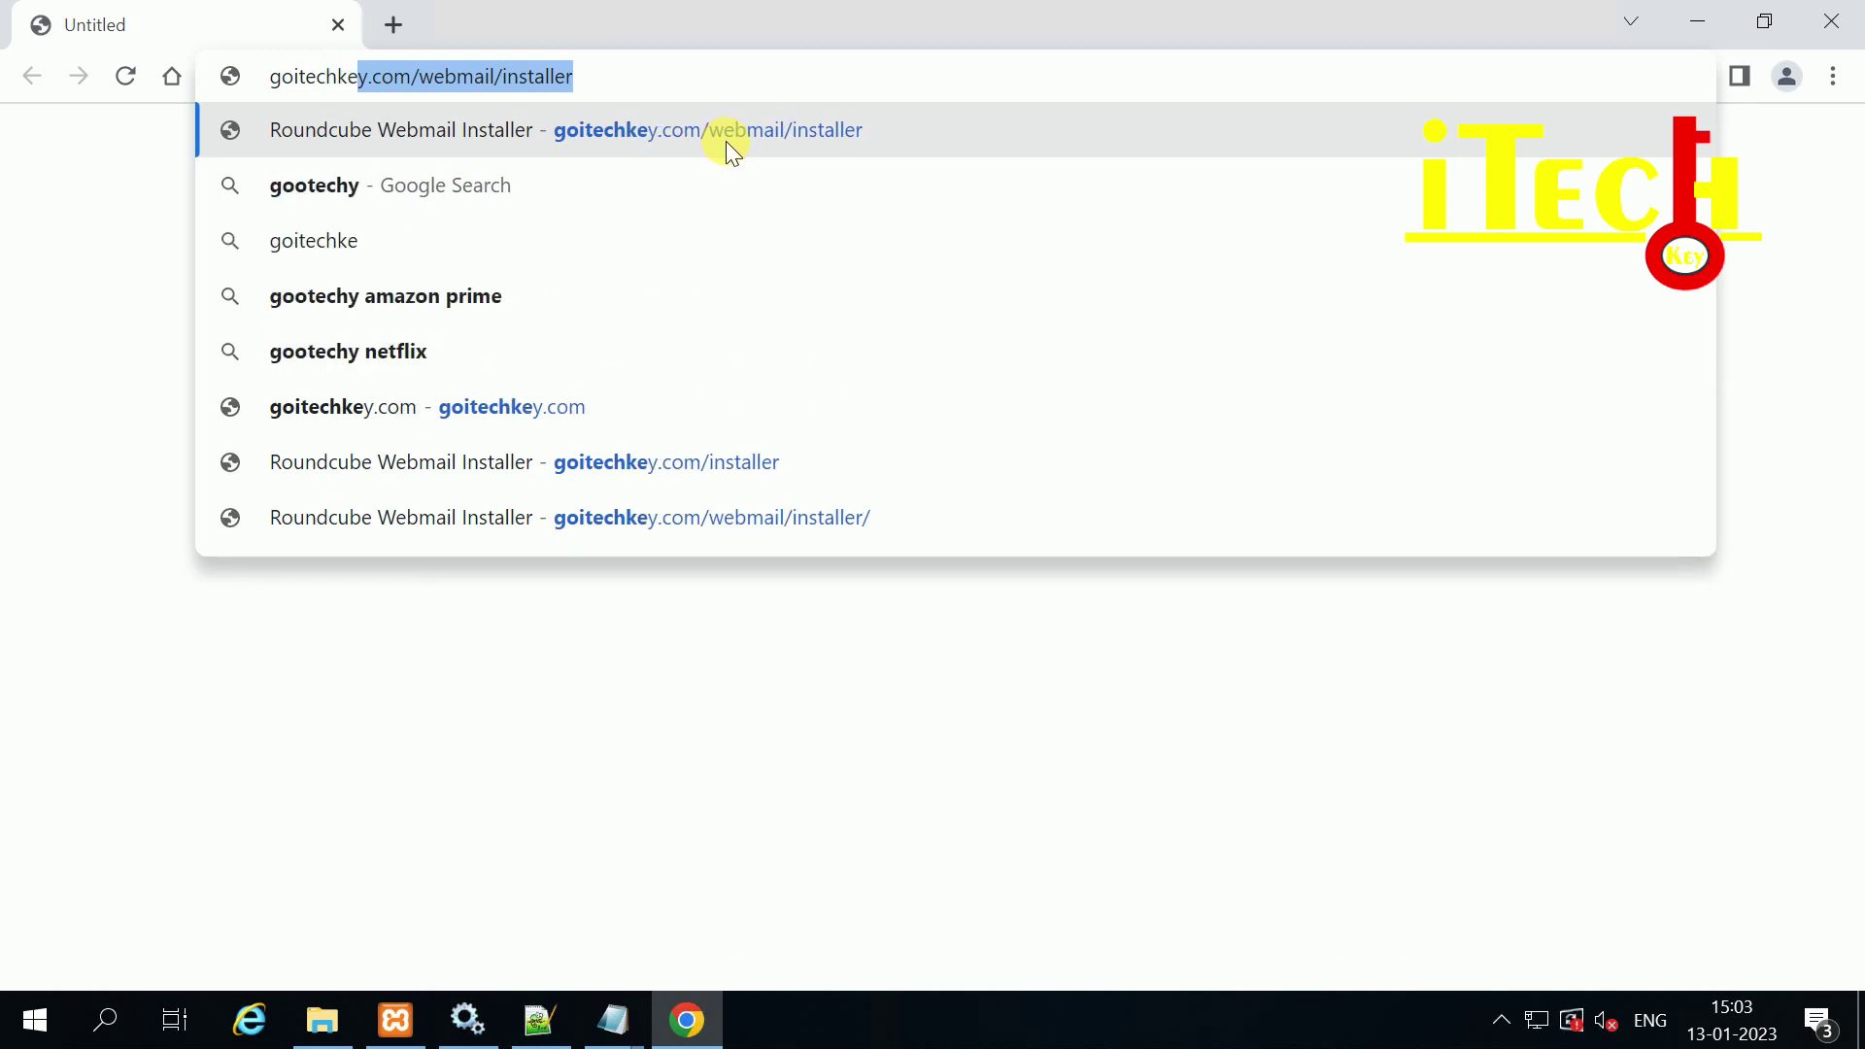
{"action": "key", "text": "End"}
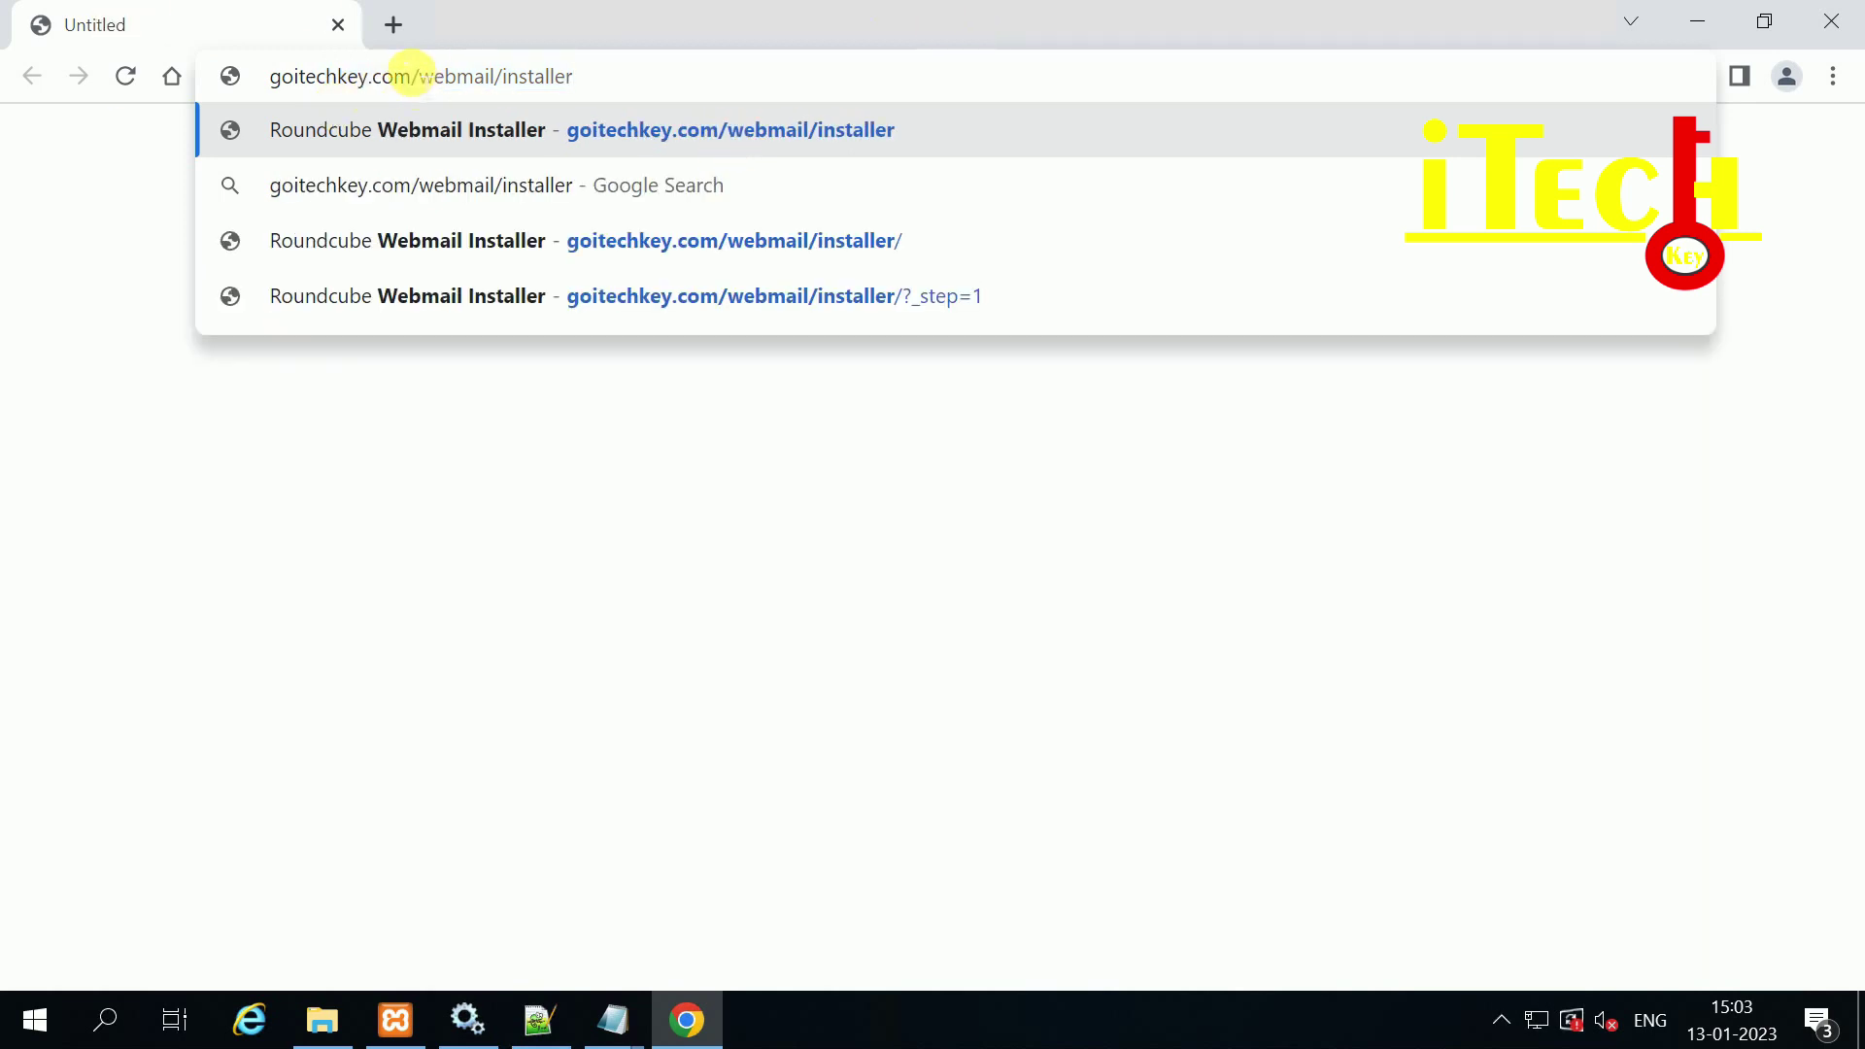
{"action": "left_click_drag", "start_coordinate": [424, 75], "coordinate": [492, 71]}
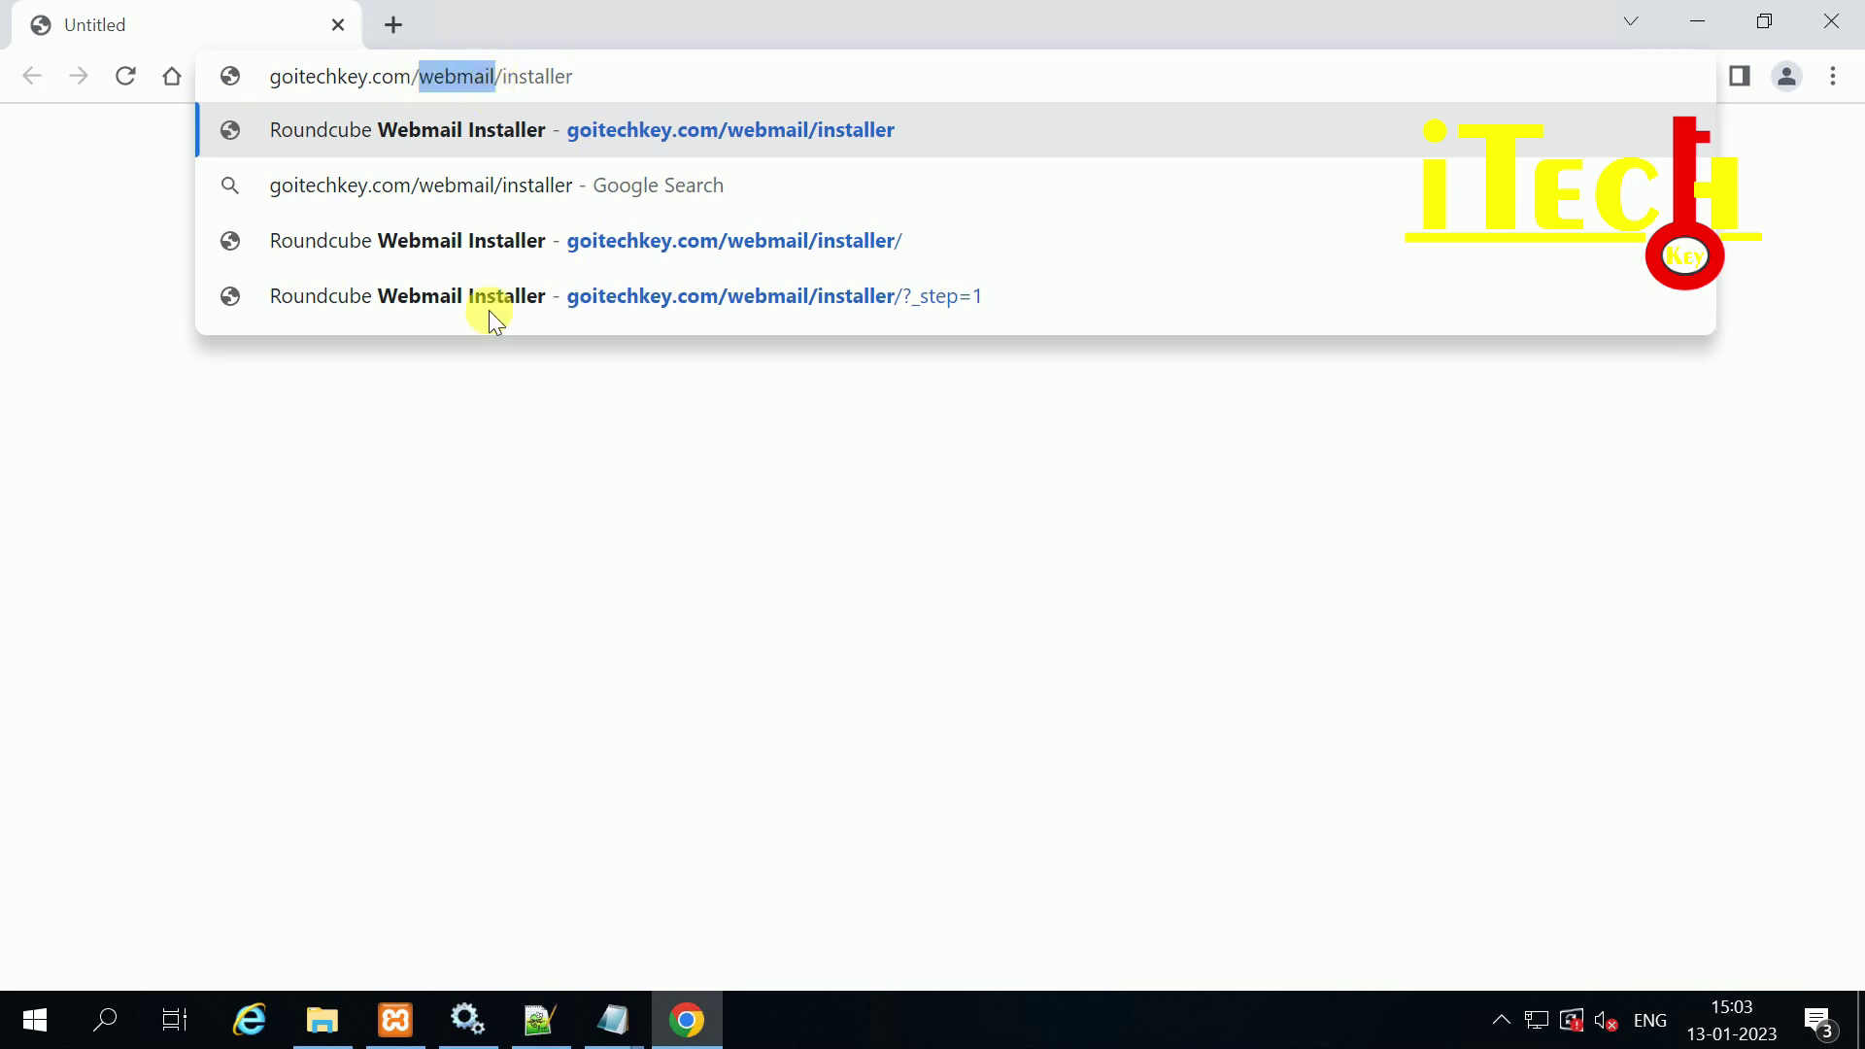
Step: Check the webmail folder in File Explorer, then return to Chrome with the address still entered
{"action": "left_click", "coordinate": [324, 1016]}
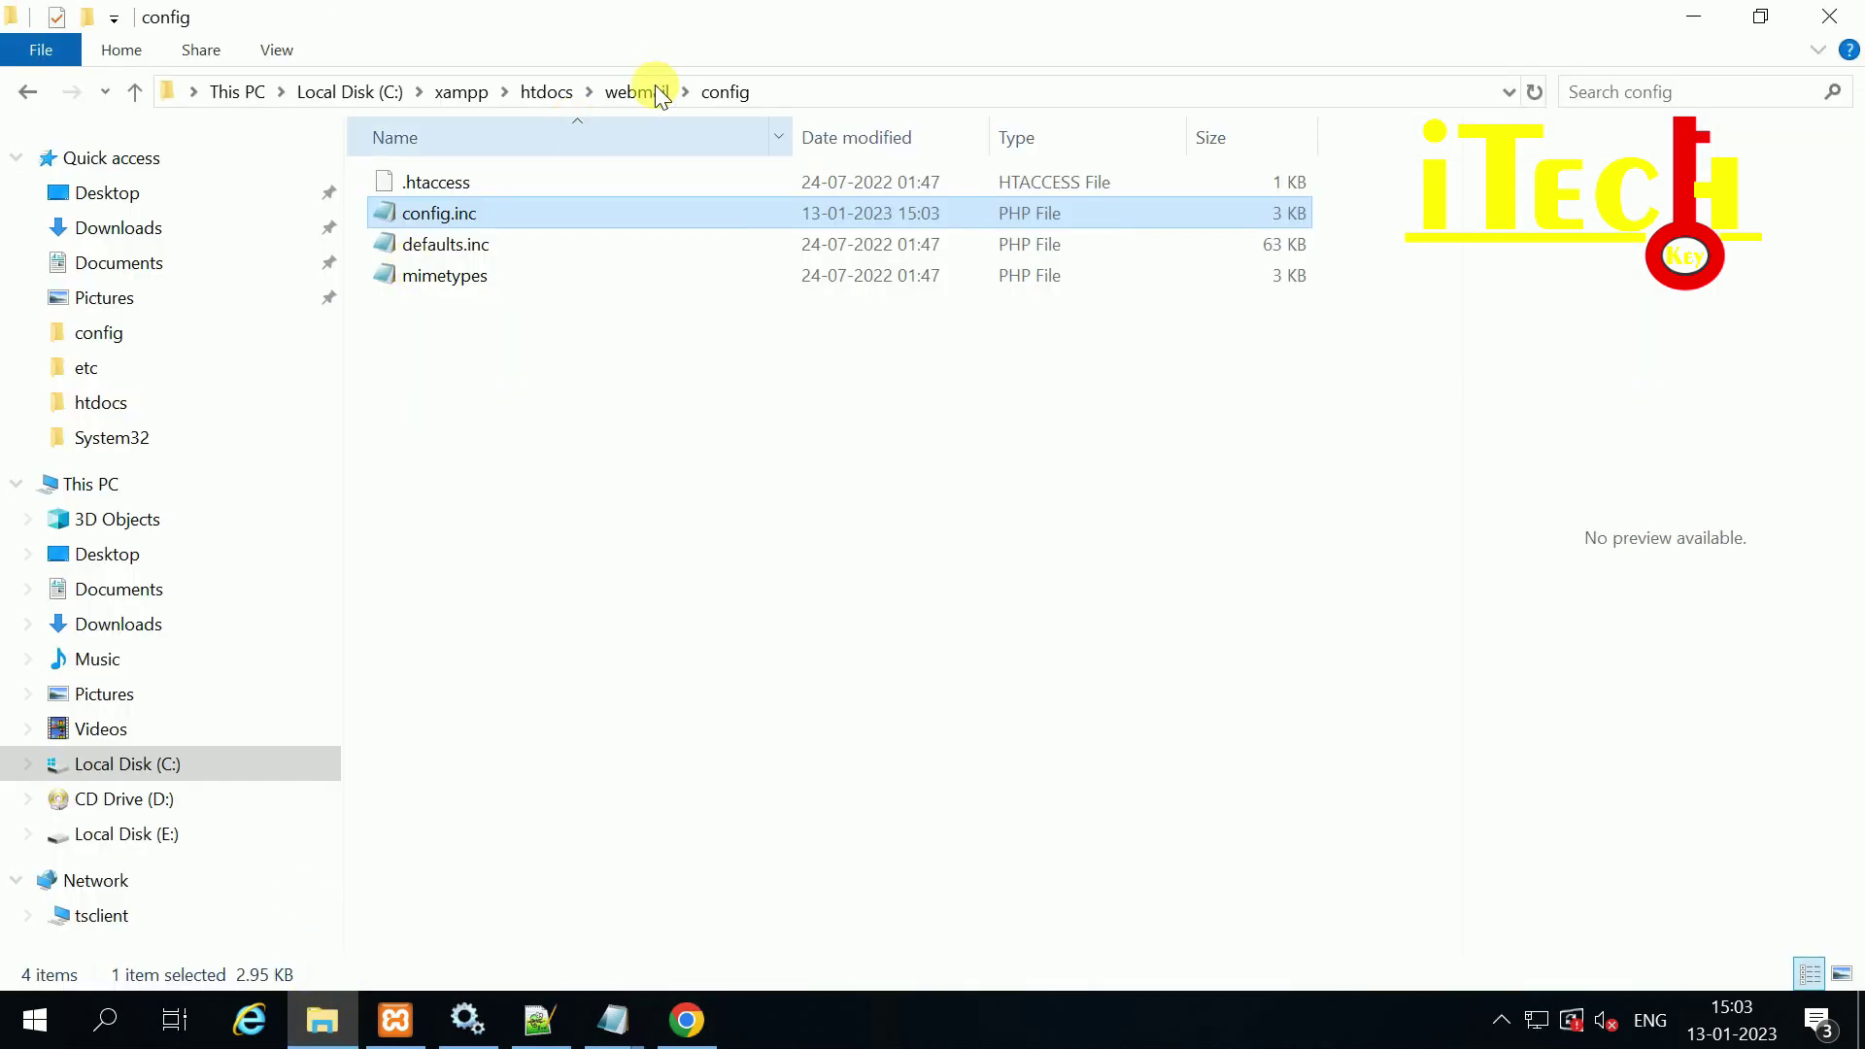
{"action": "left_click", "coordinate": [646, 93]}
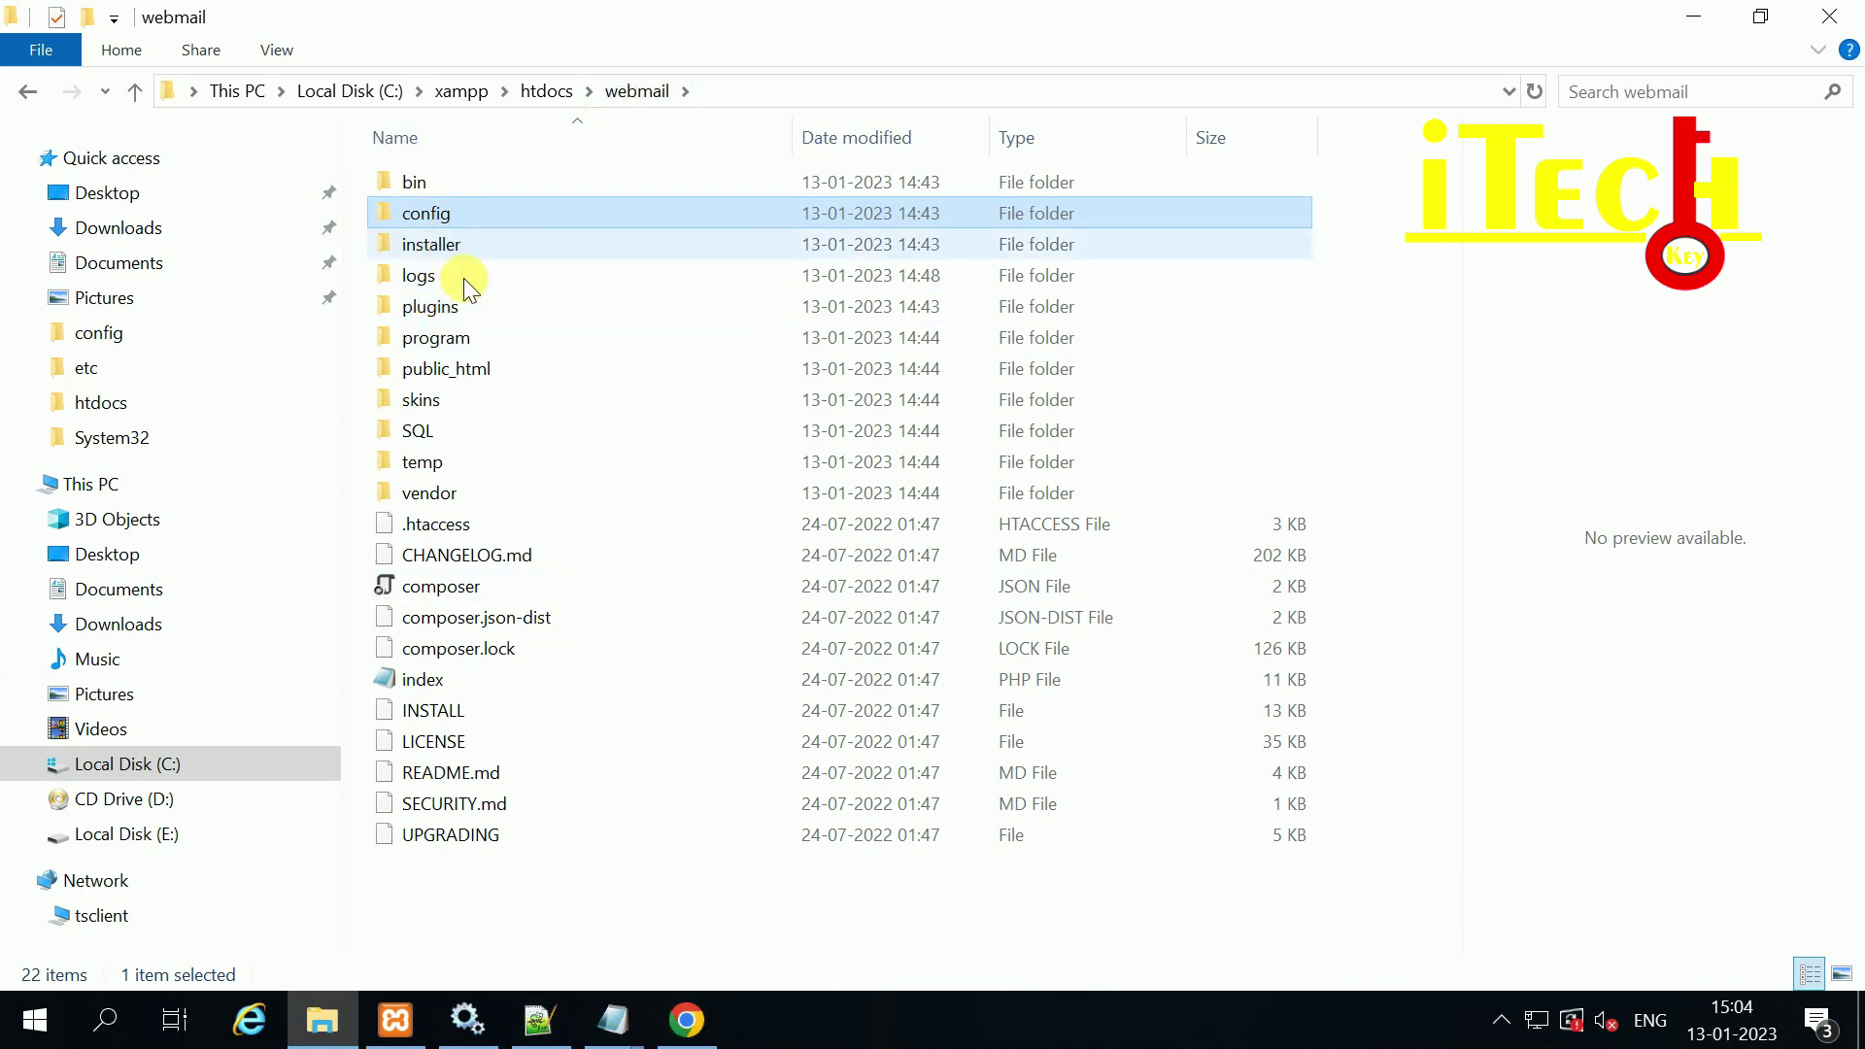
{"action": "left_click", "coordinate": [687, 1019]}
{"action": "left_click", "coordinate": [589, 78]}
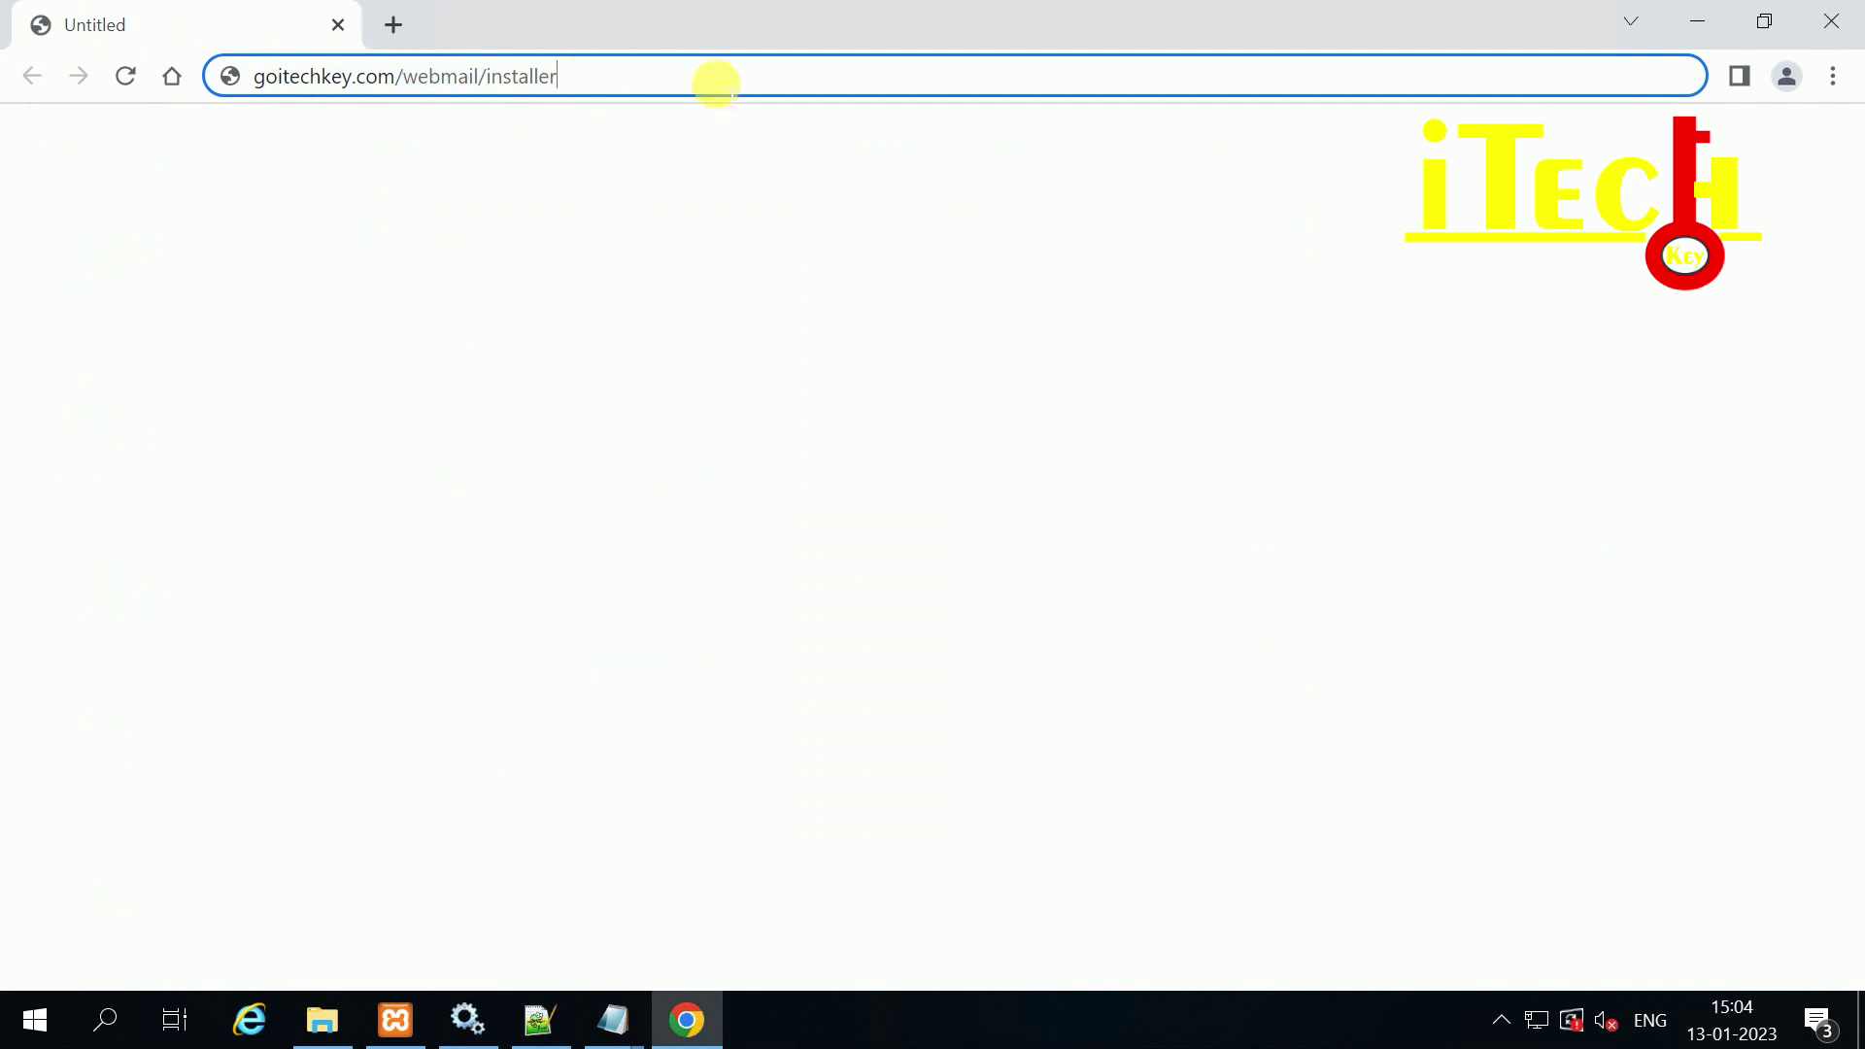
Step: Load the installer and scroll its environment check: PHP 8.1.12 OK, Intl NOT OK
{"action": "key", "text": "Return"}
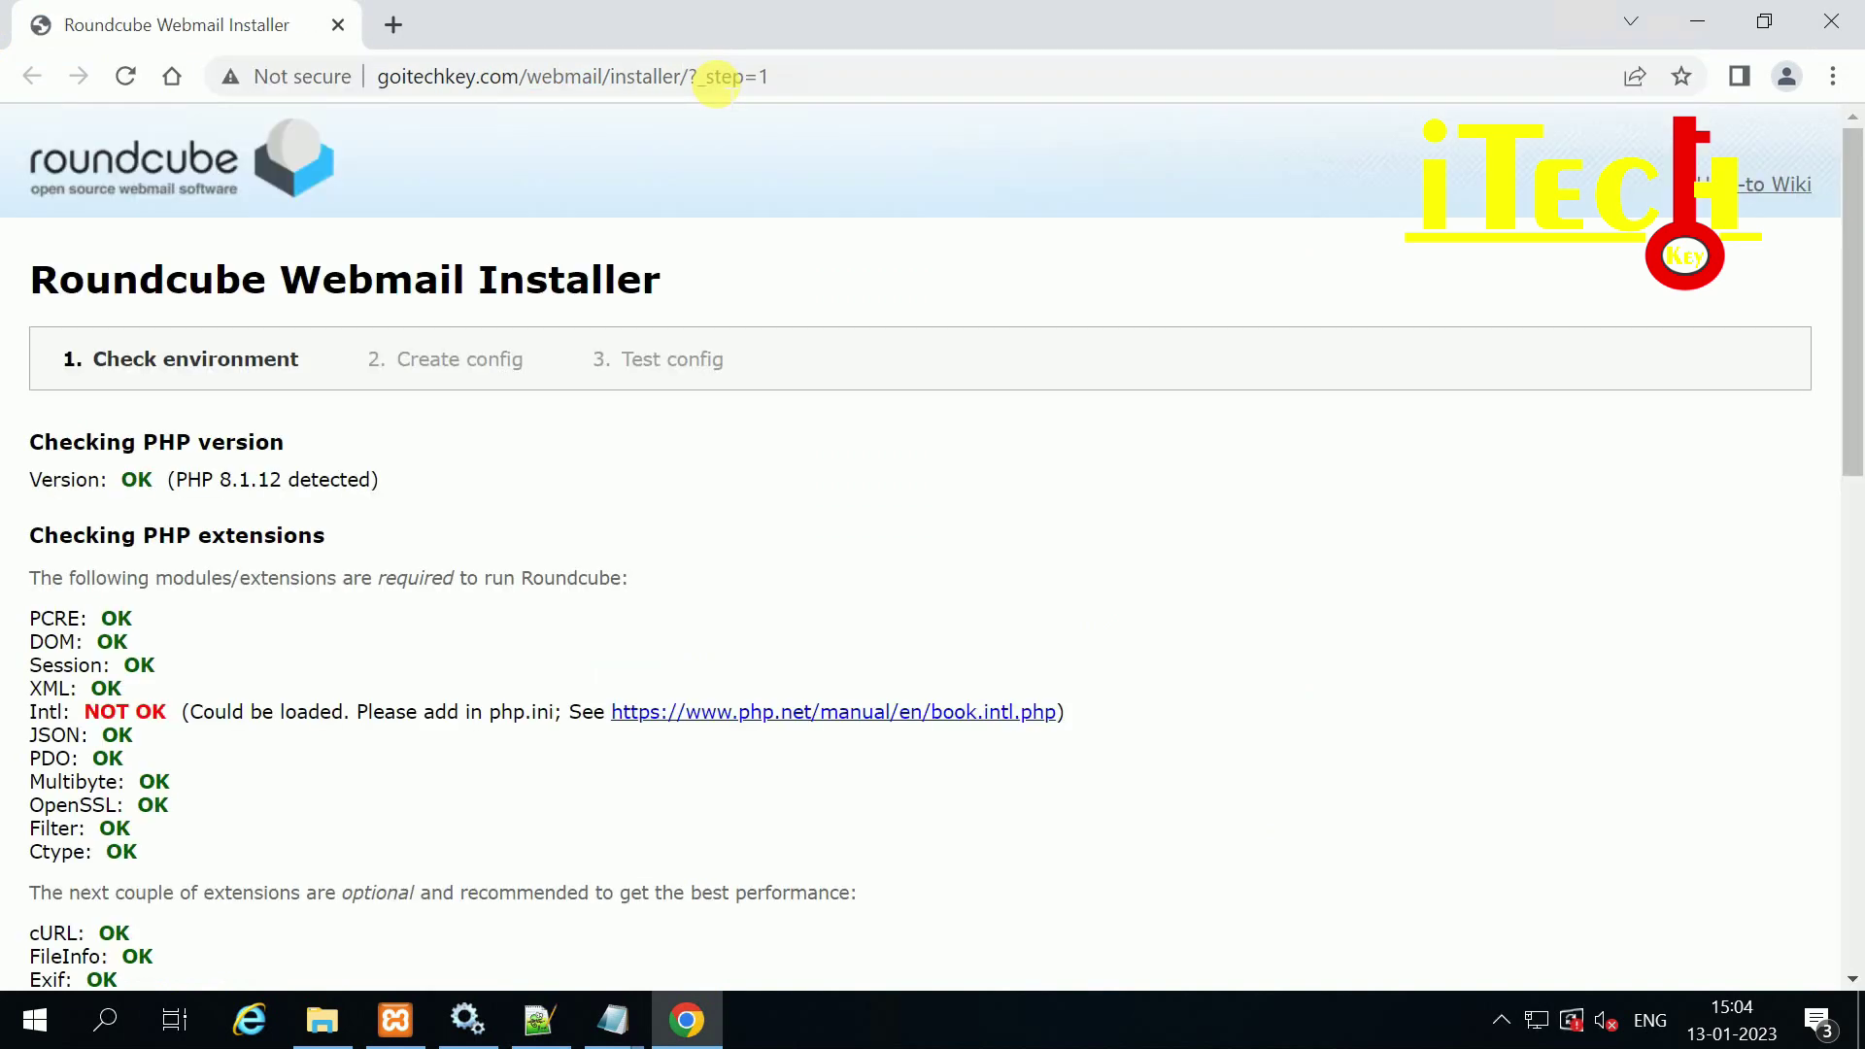
{"action": "scroll", "coordinate": [223, 490], "scroll_direction": "down", "scroll_amount": 3}
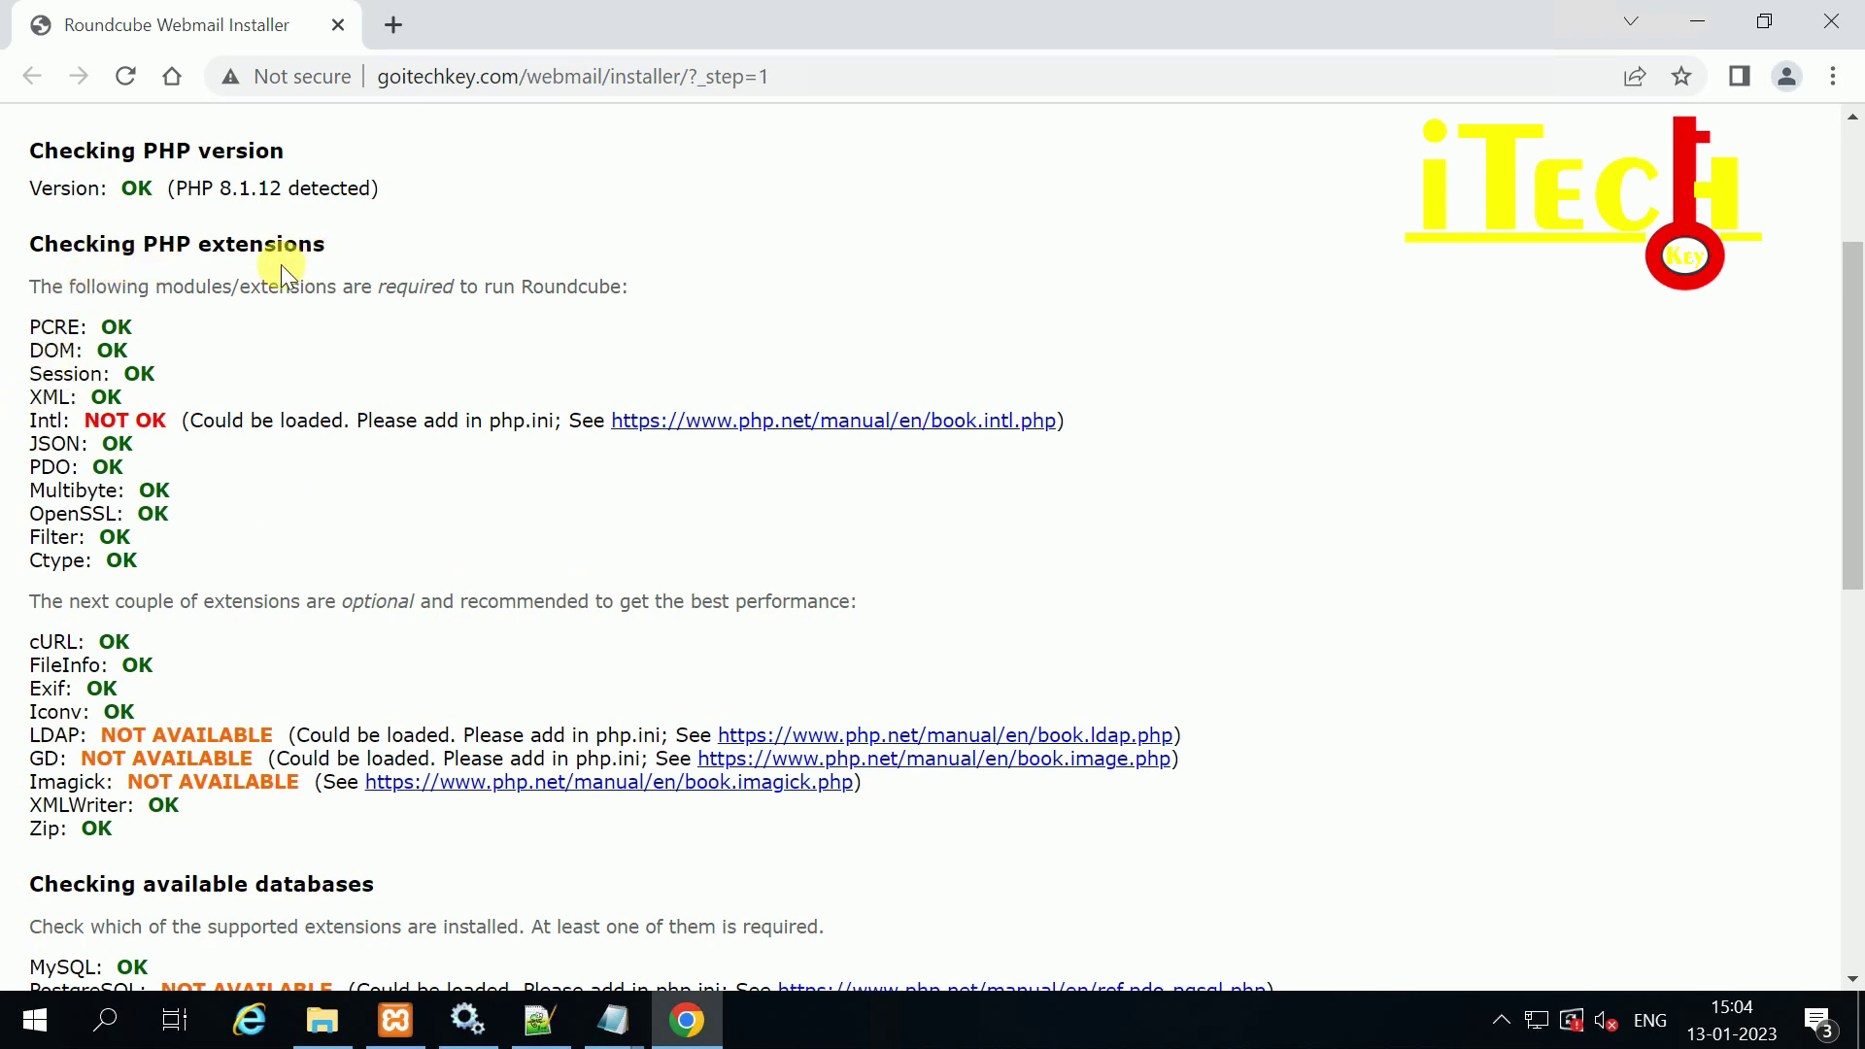
{"action": "scroll", "coordinate": [113, 637], "scroll_direction": "down", "scroll_amount": 4}
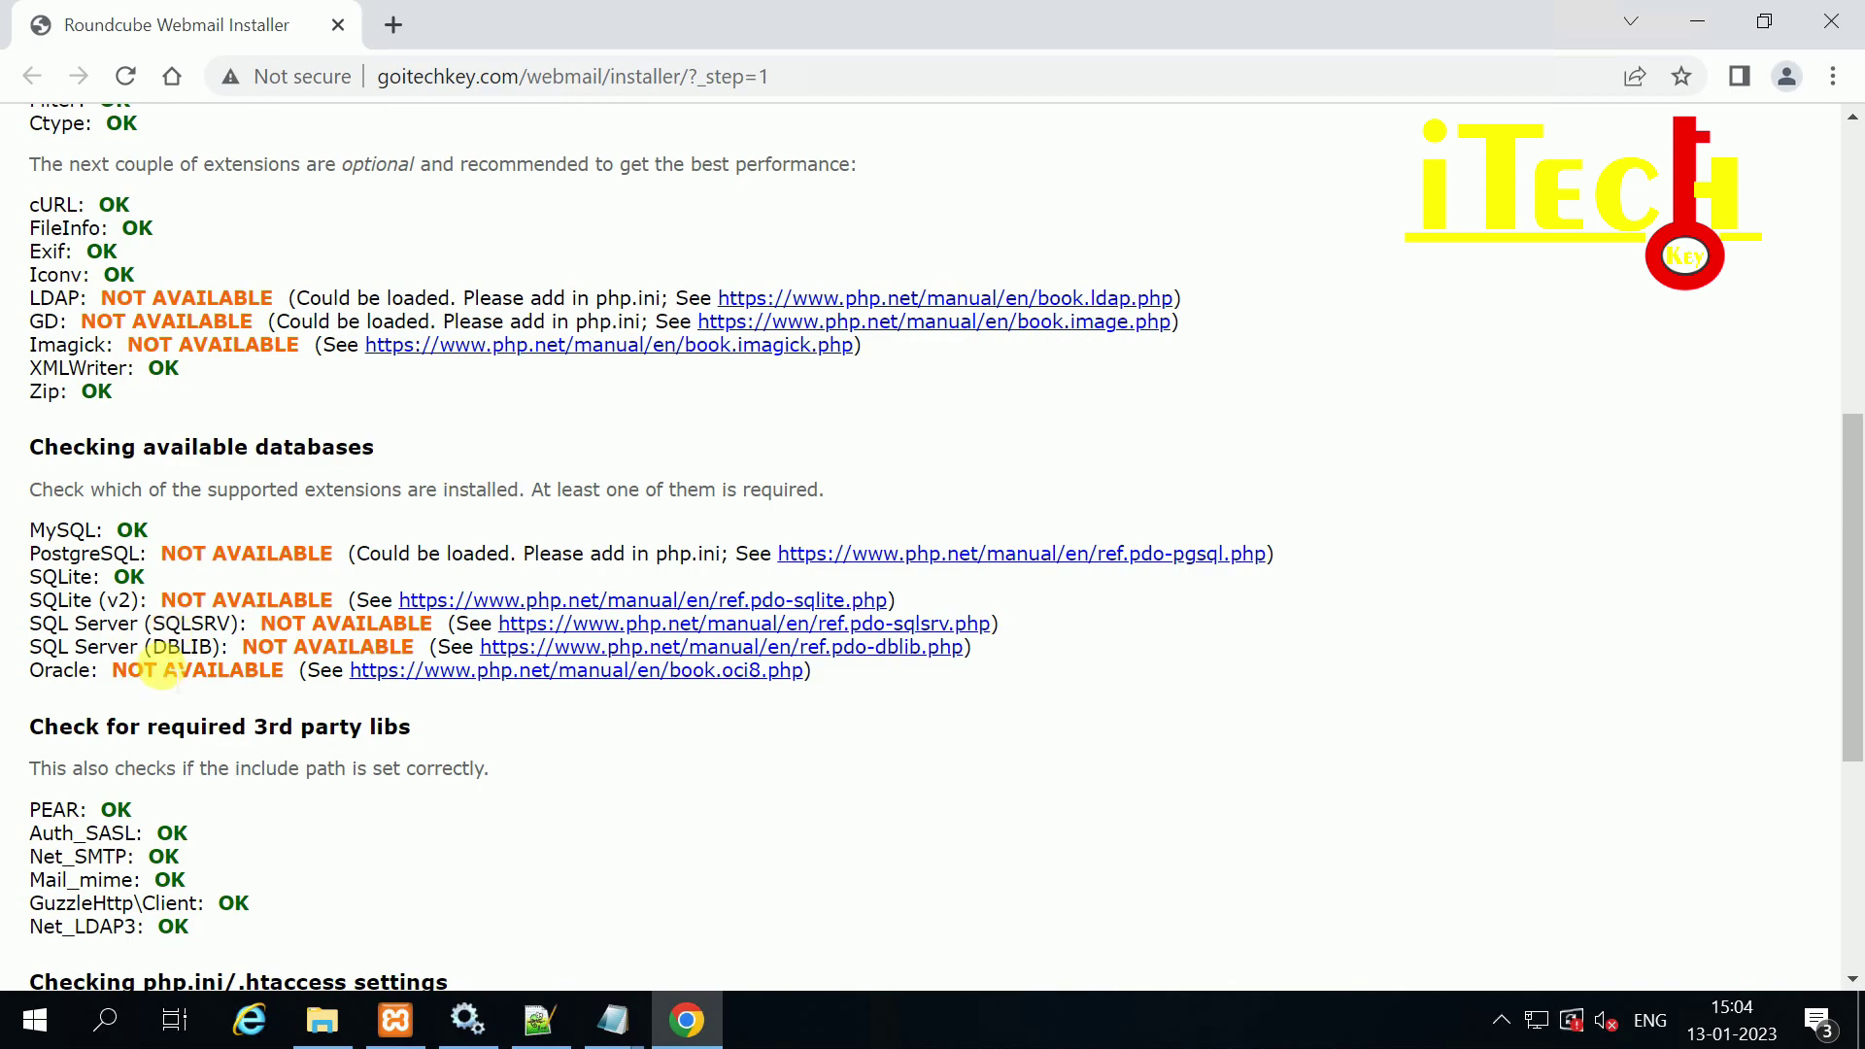
{"action": "scroll", "coordinate": [116, 651], "scroll_direction": "down", "scroll_amount": 1}
{"action": "scroll", "coordinate": [447, 607], "scroll_direction": "down", "scroll_amount": 1}
{"action": "scroll", "coordinate": [457, 615], "scroll_direction": "down", "scroll_amount": 2}
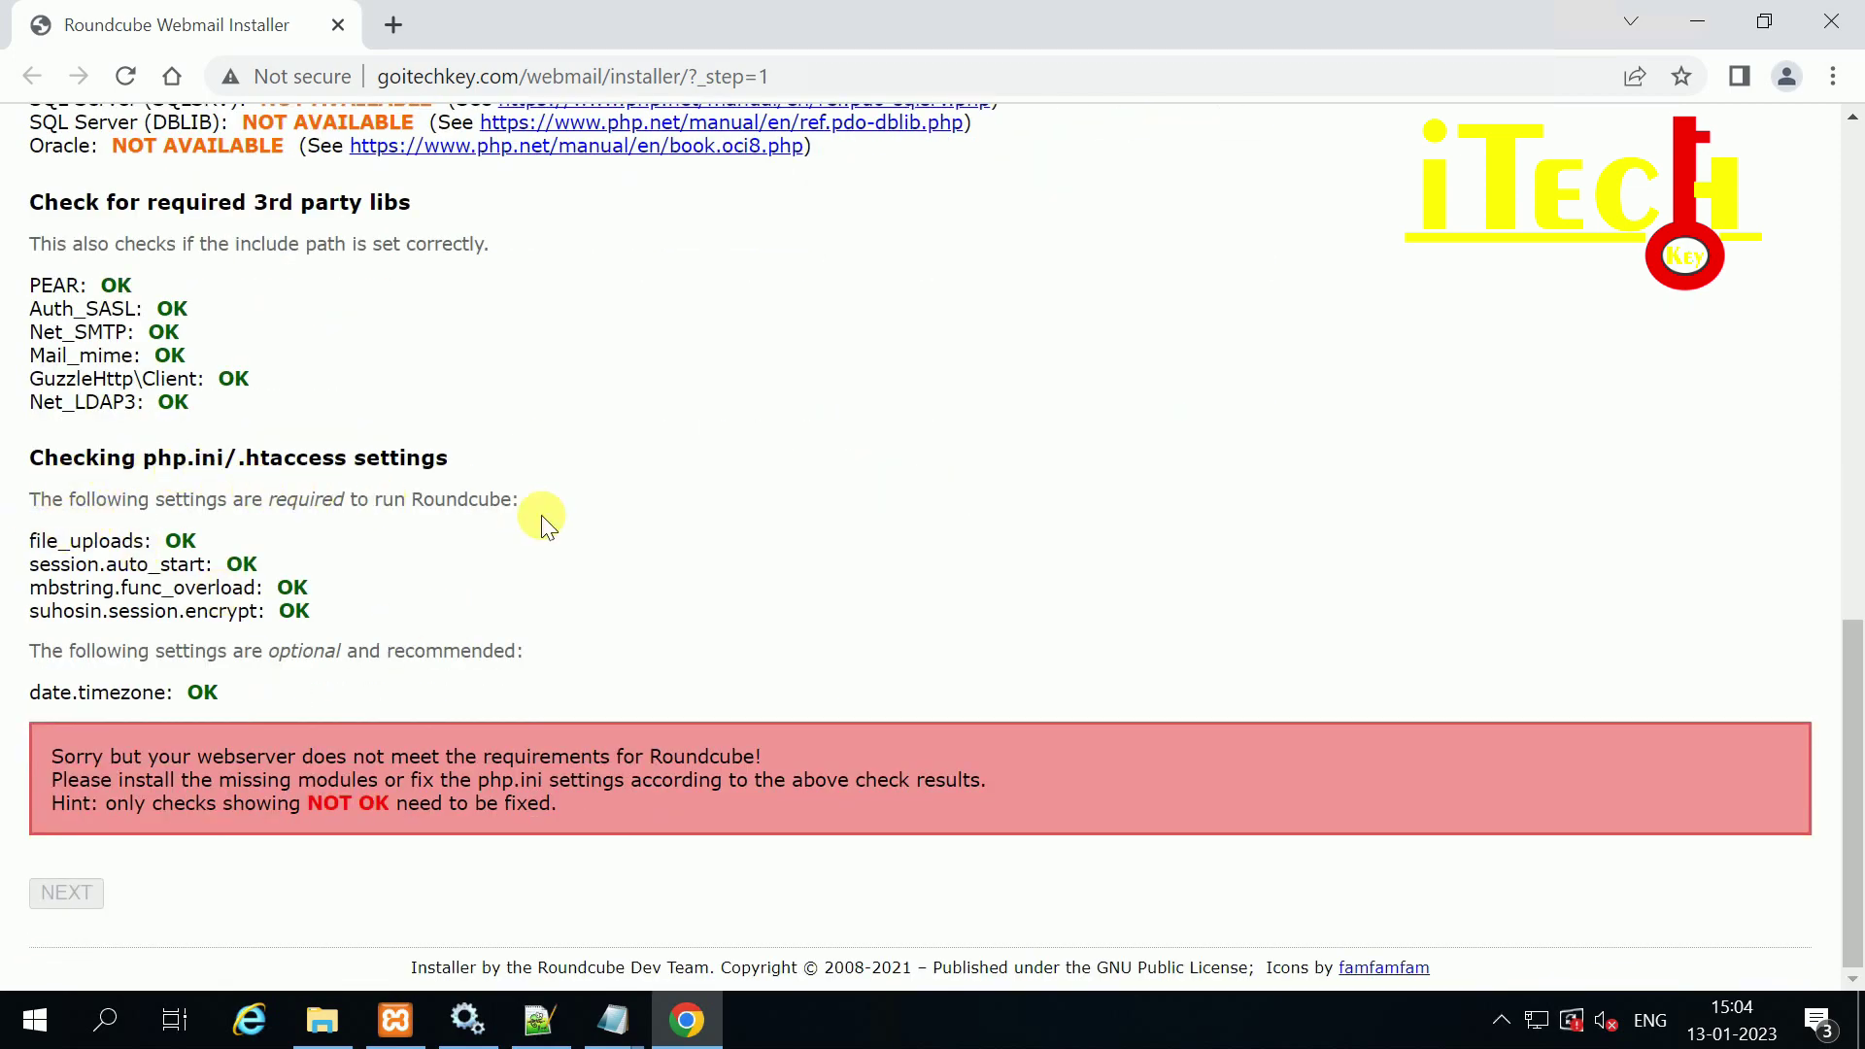
{"action": "scroll", "coordinate": [524, 513], "scroll_direction": "up", "scroll_amount": 9}
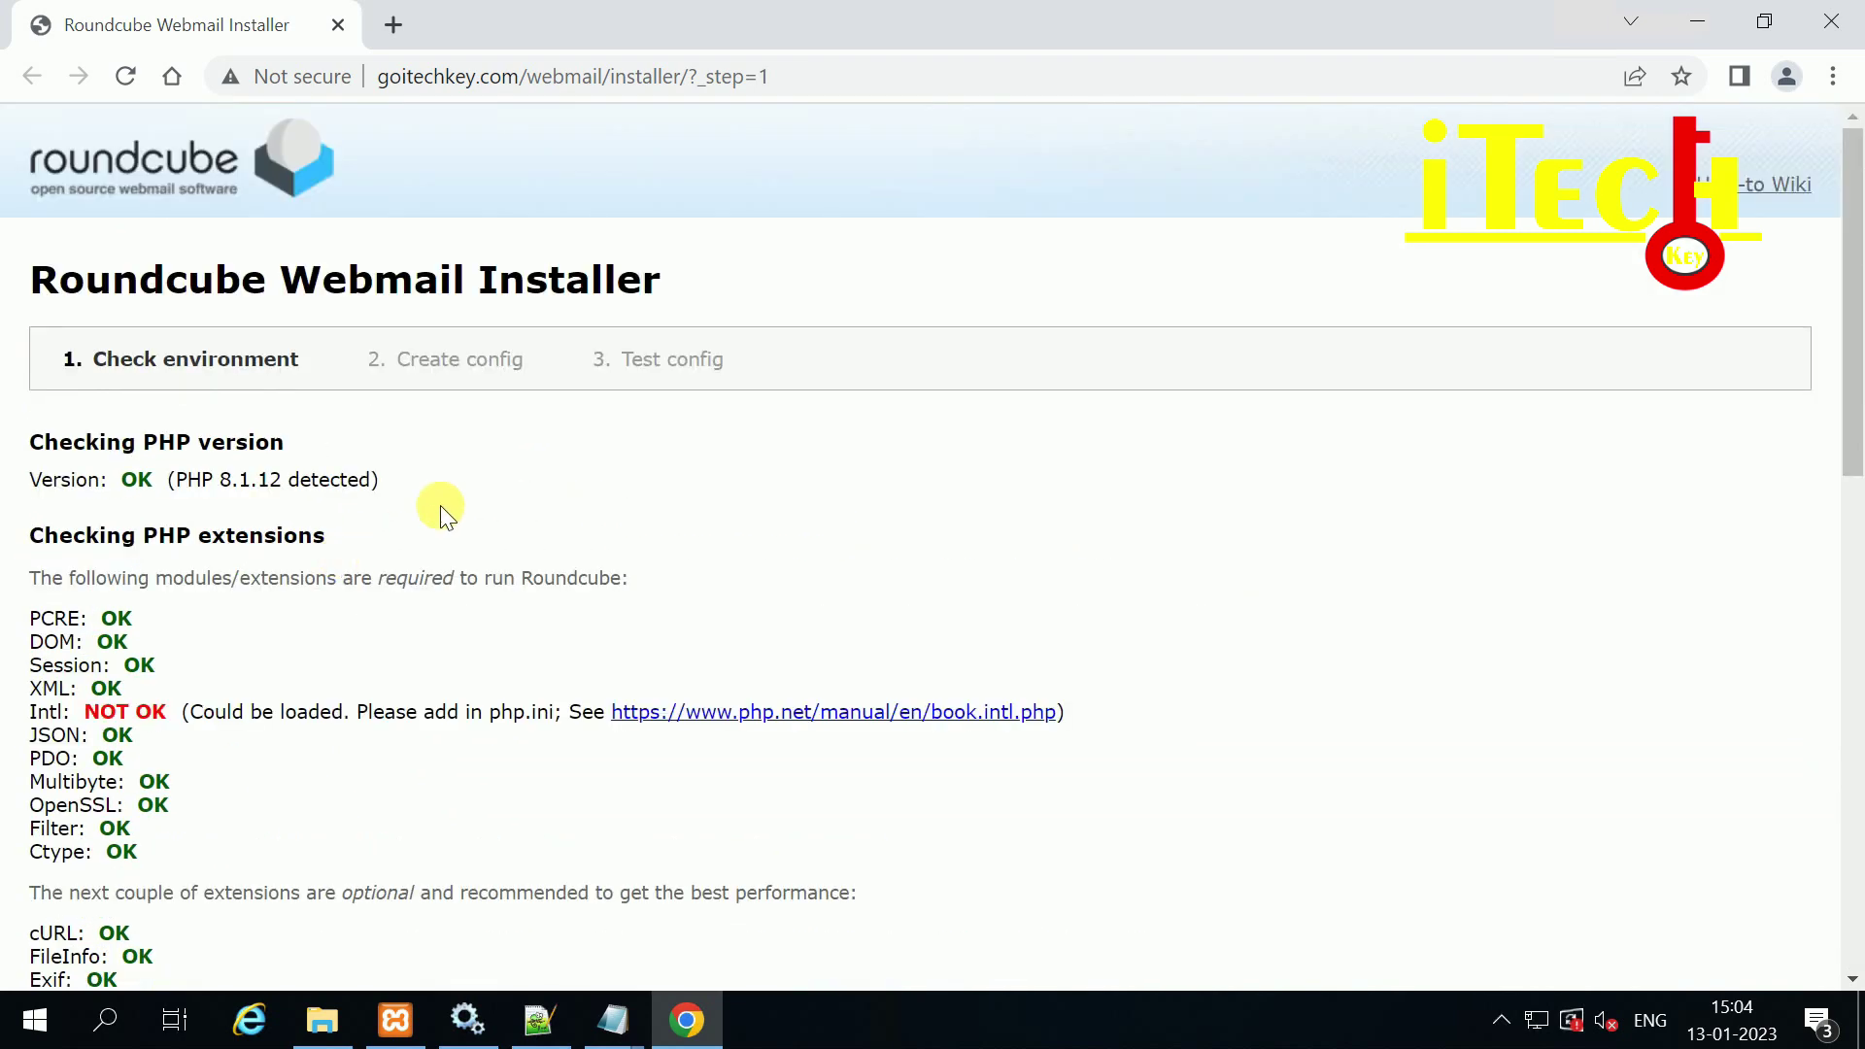
Step: Open Create config and review the prefilled MySQL database settings: localhost, roundcube, roundcubeuser
{"action": "left_click", "coordinate": [470, 369]}
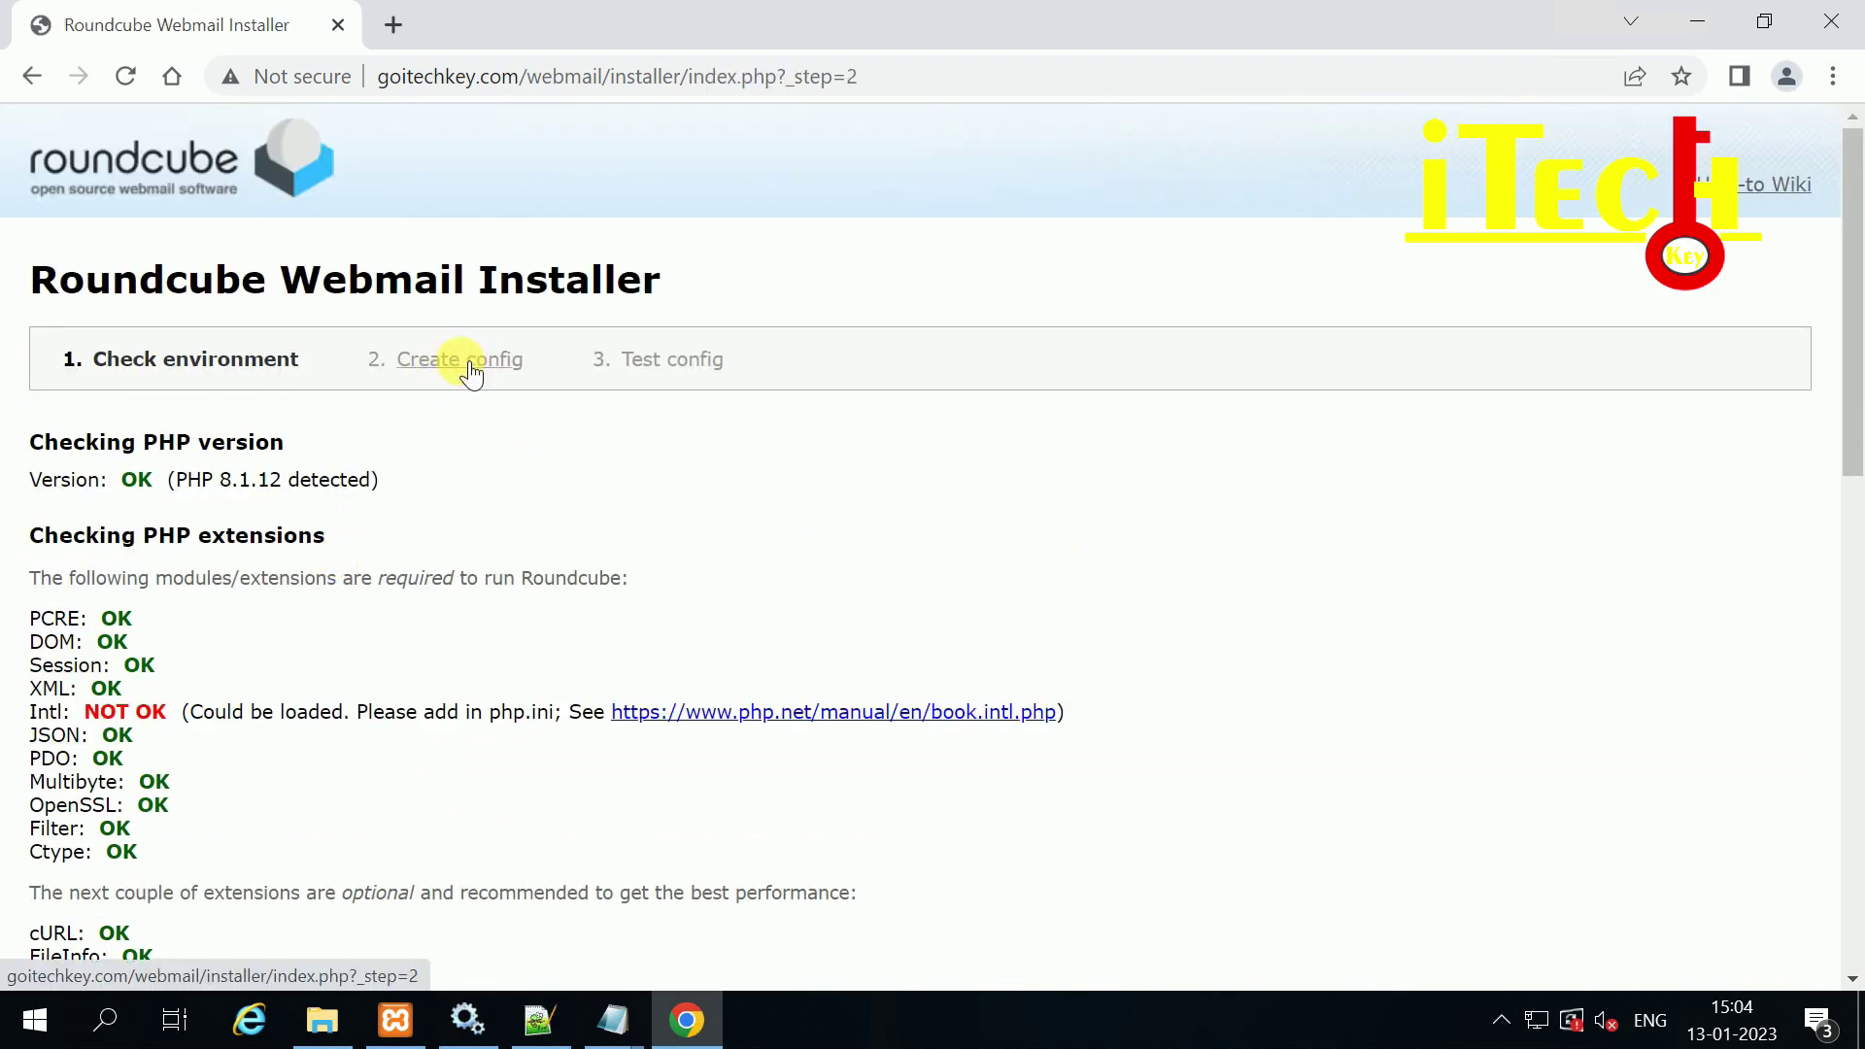
{"action": "scroll", "coordinate": [262, 534], "scroll_direction": "down", "scroll_amount": 1}
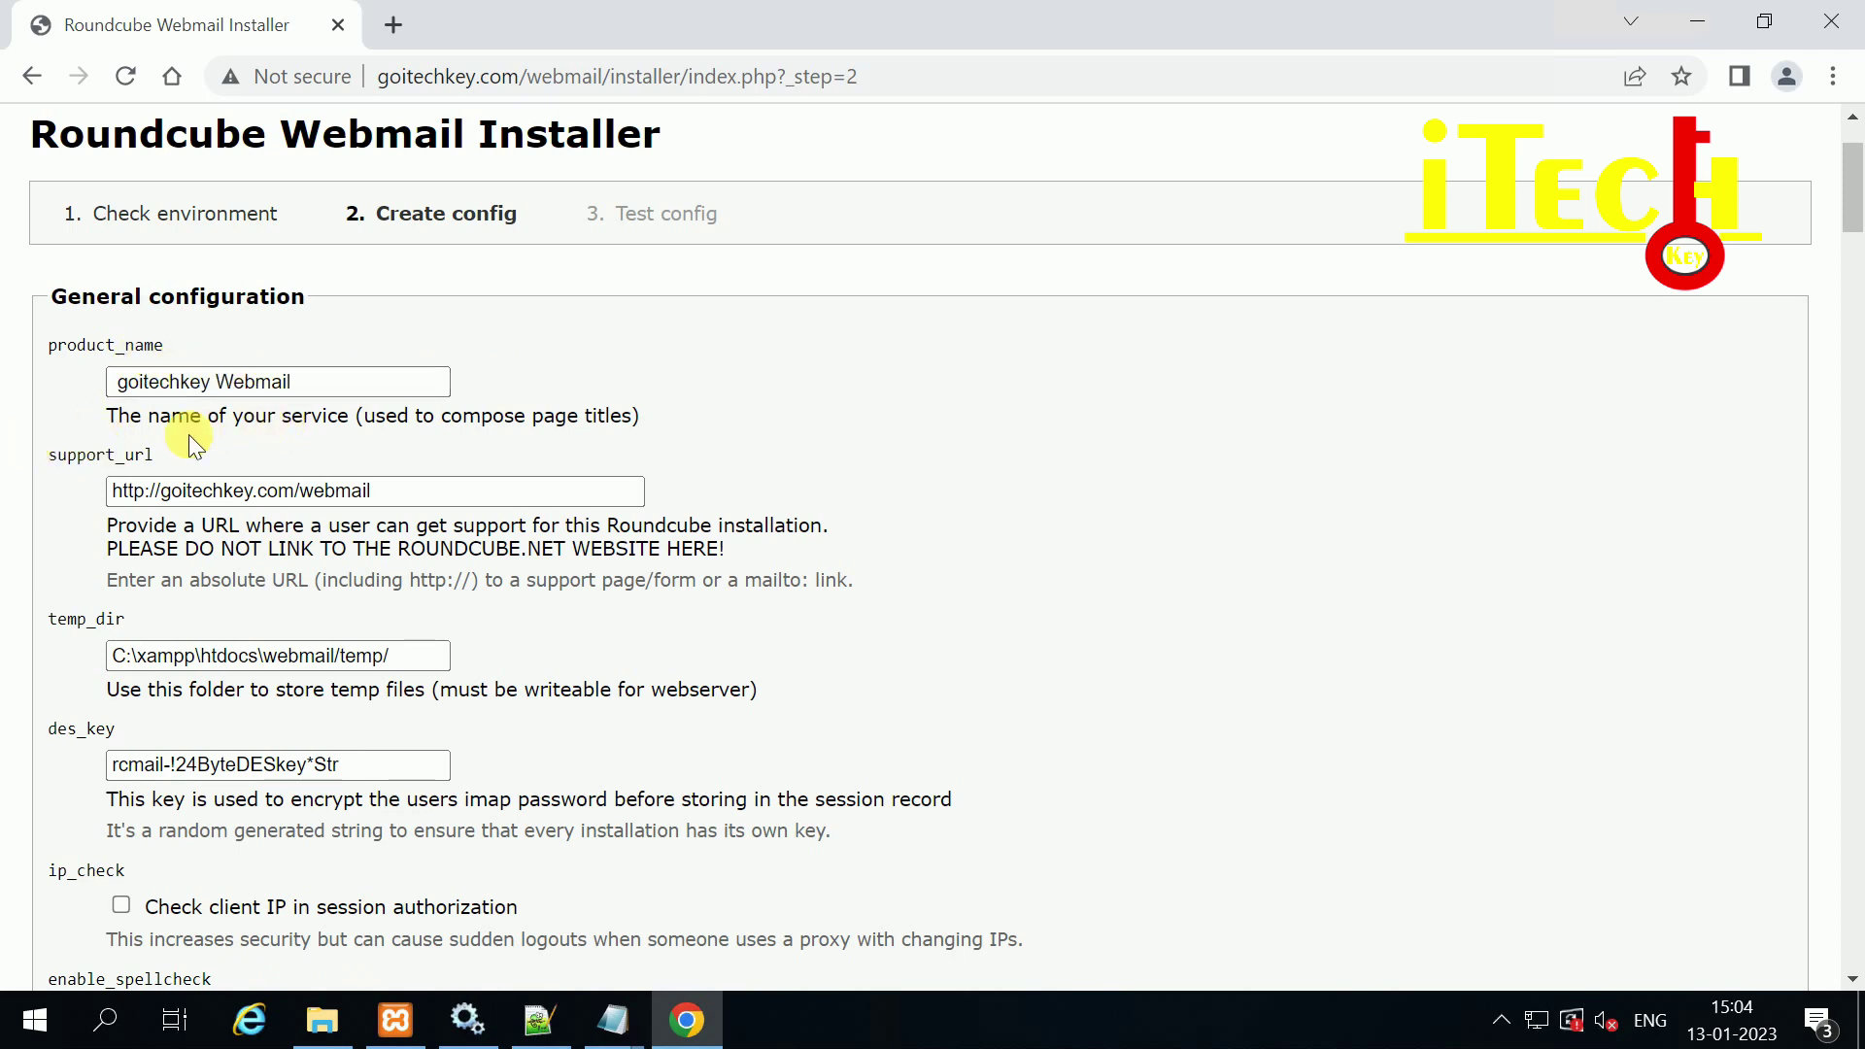
{"action": "scroll", "coordinate": [262, 602], "scroll_direction": "down", "scroll_amount": 1}
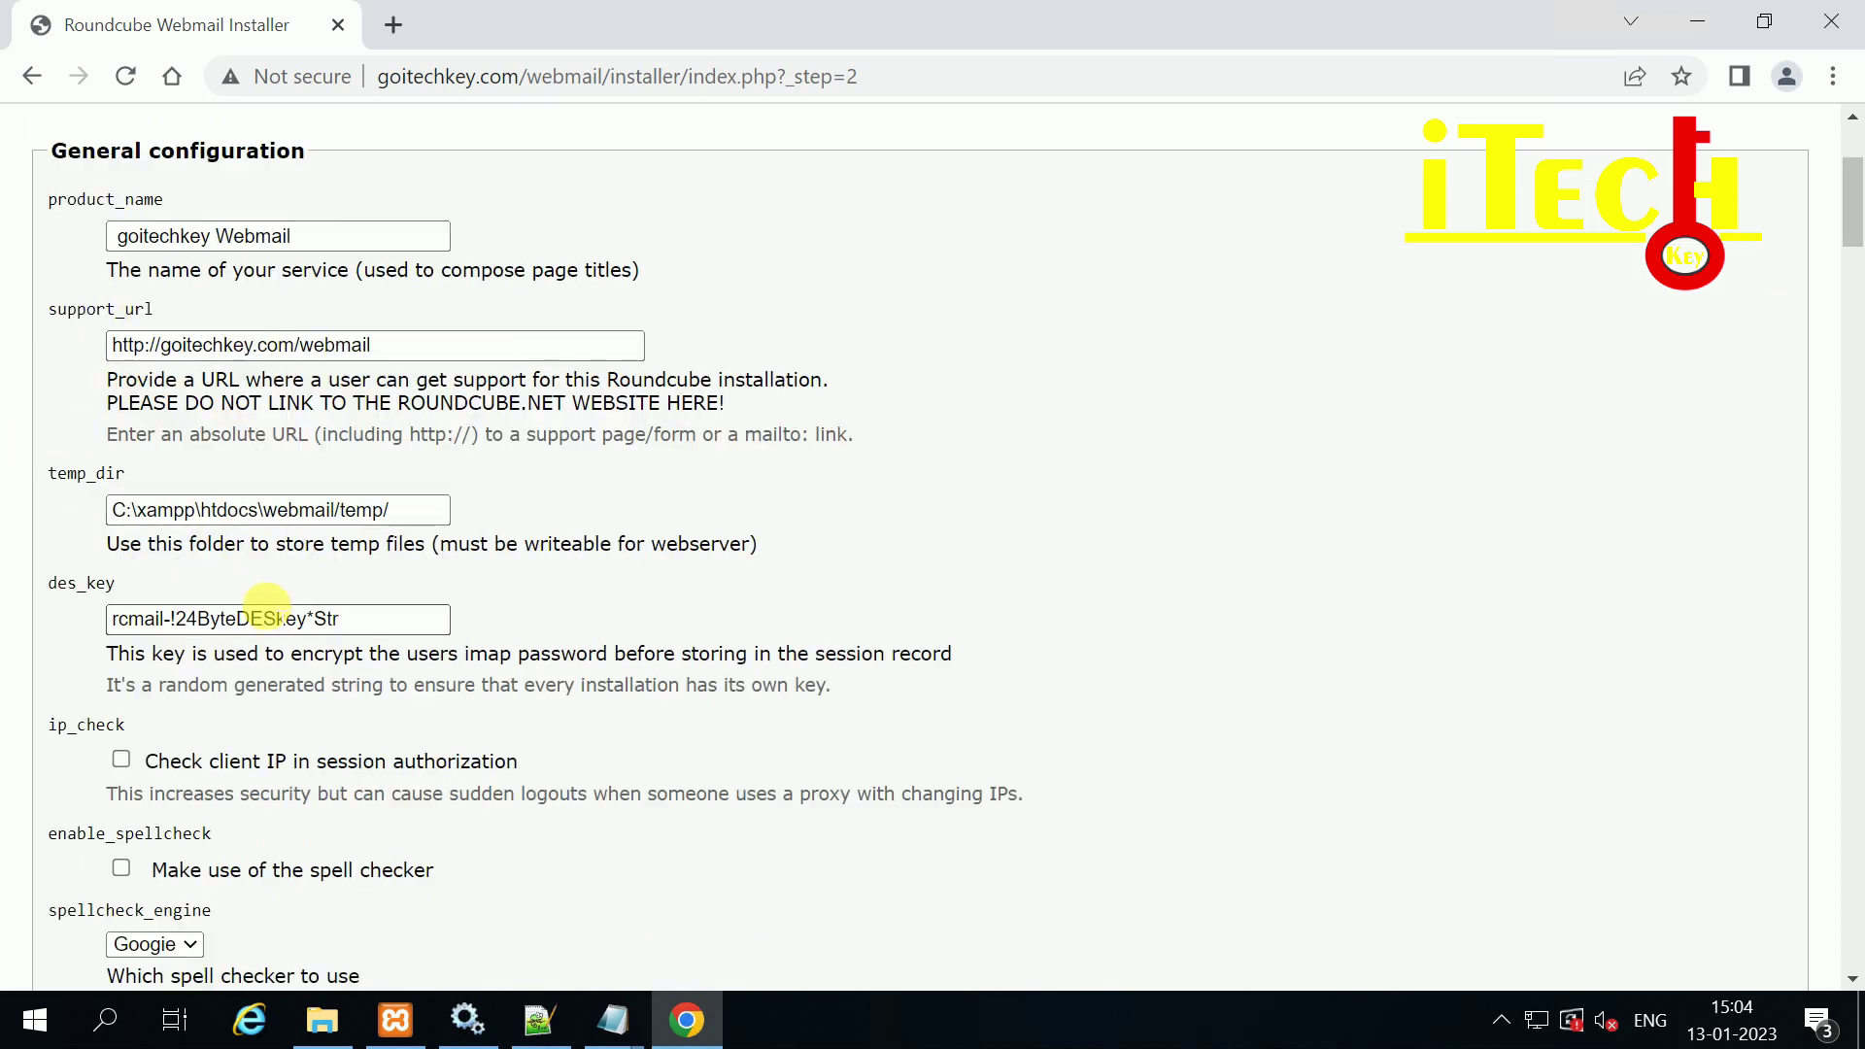
{"action": "scroll", "coordinate": [267, 604], "scroll_direction": "down", "scroll_amount": 1}
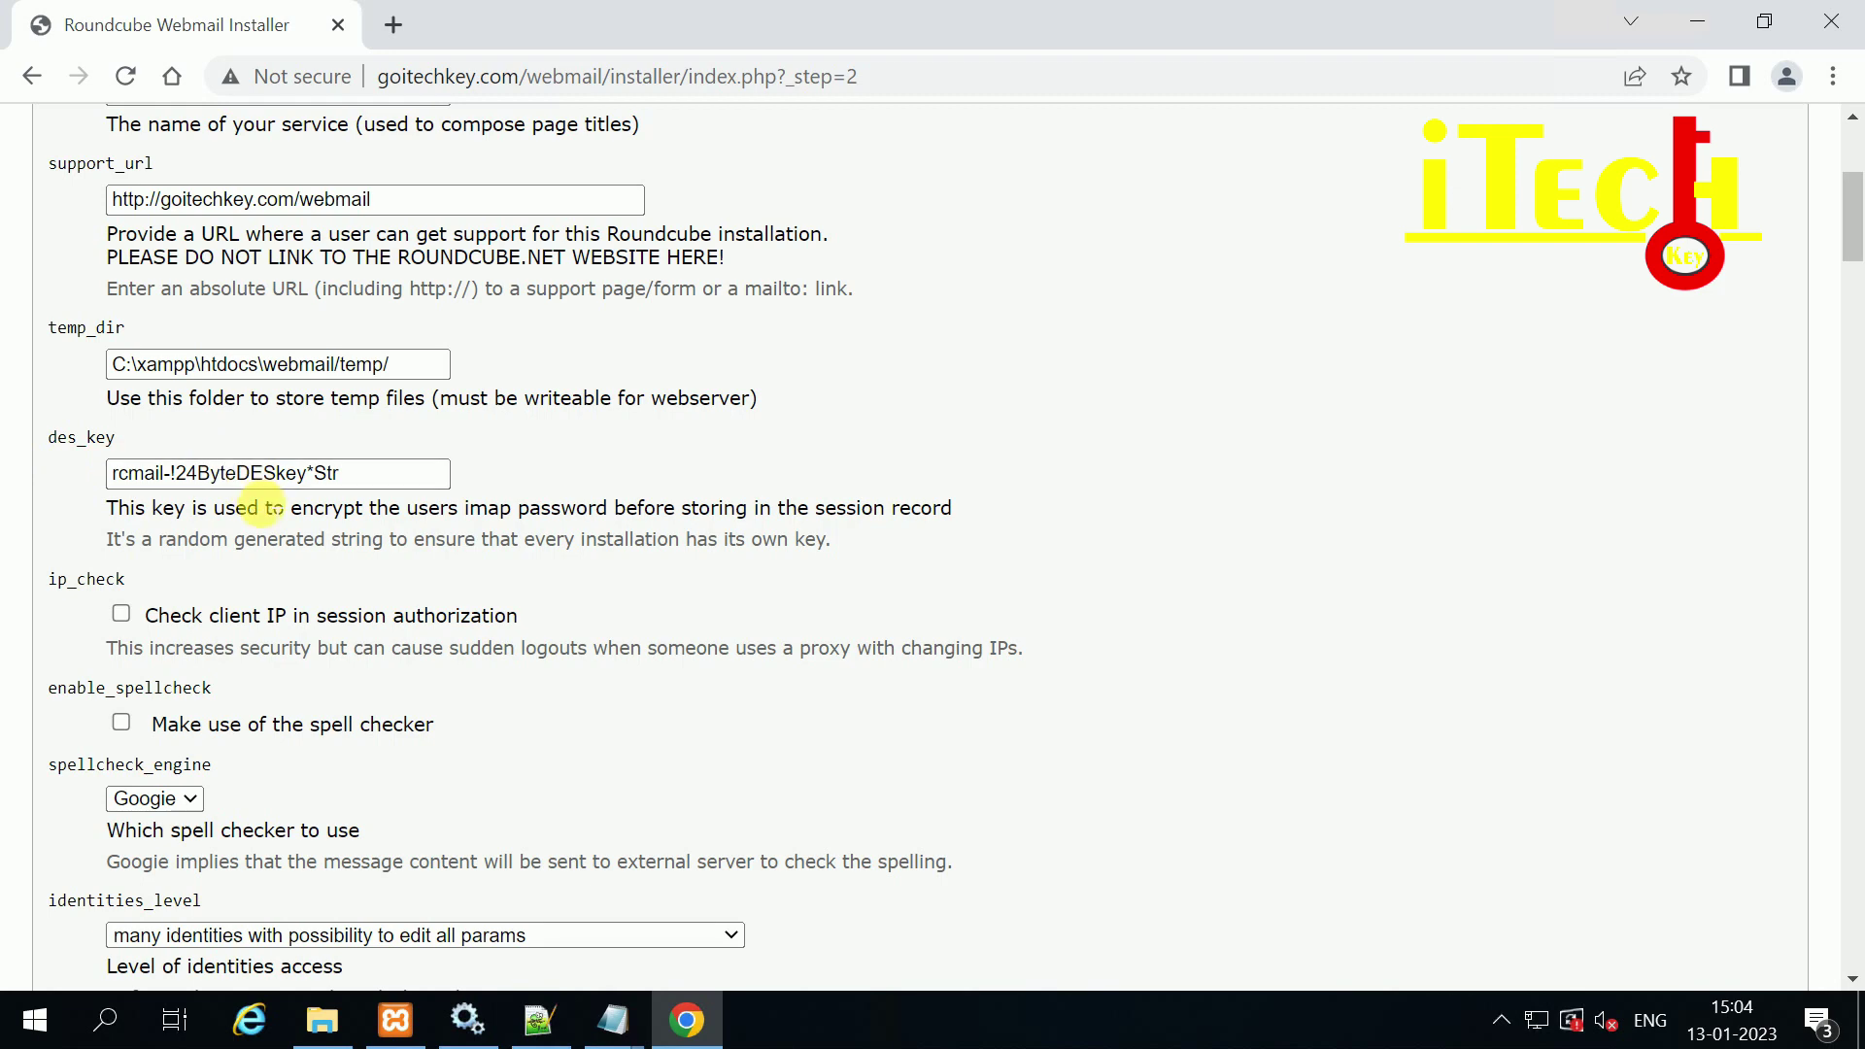
{"action": "scroll", "coordinate": [262, 505], "scroll_direction": "down", "scroll_amount": 1}
{"action": "scroll", "coordinate": [254, 511], "scroll_direction": "down", "scroll_amount": 2}
{"action": "scroll", "coordinate": [243, 505], "scroll_direction": "up", "scroll_amount": 4}
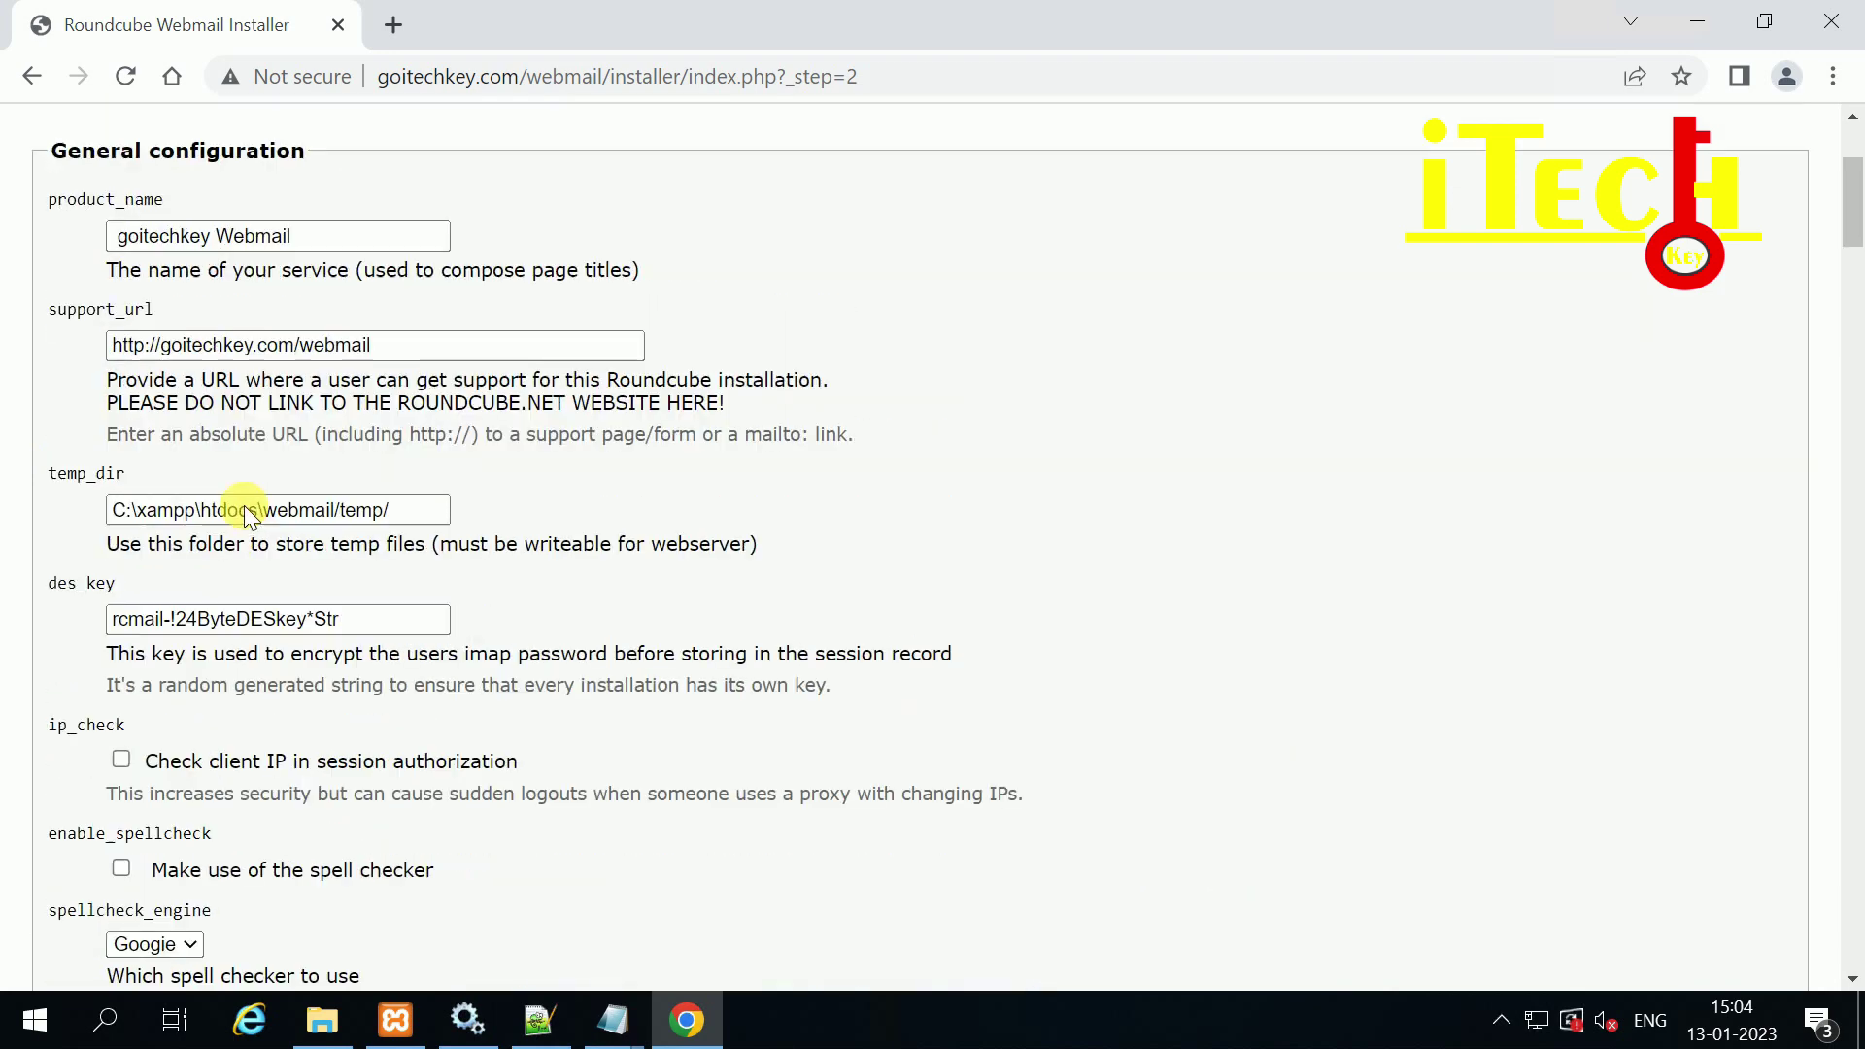
{"action": "scroll", "coordinate": [166, 637], "scroll_direction": "down", "scroll_amount": 2}
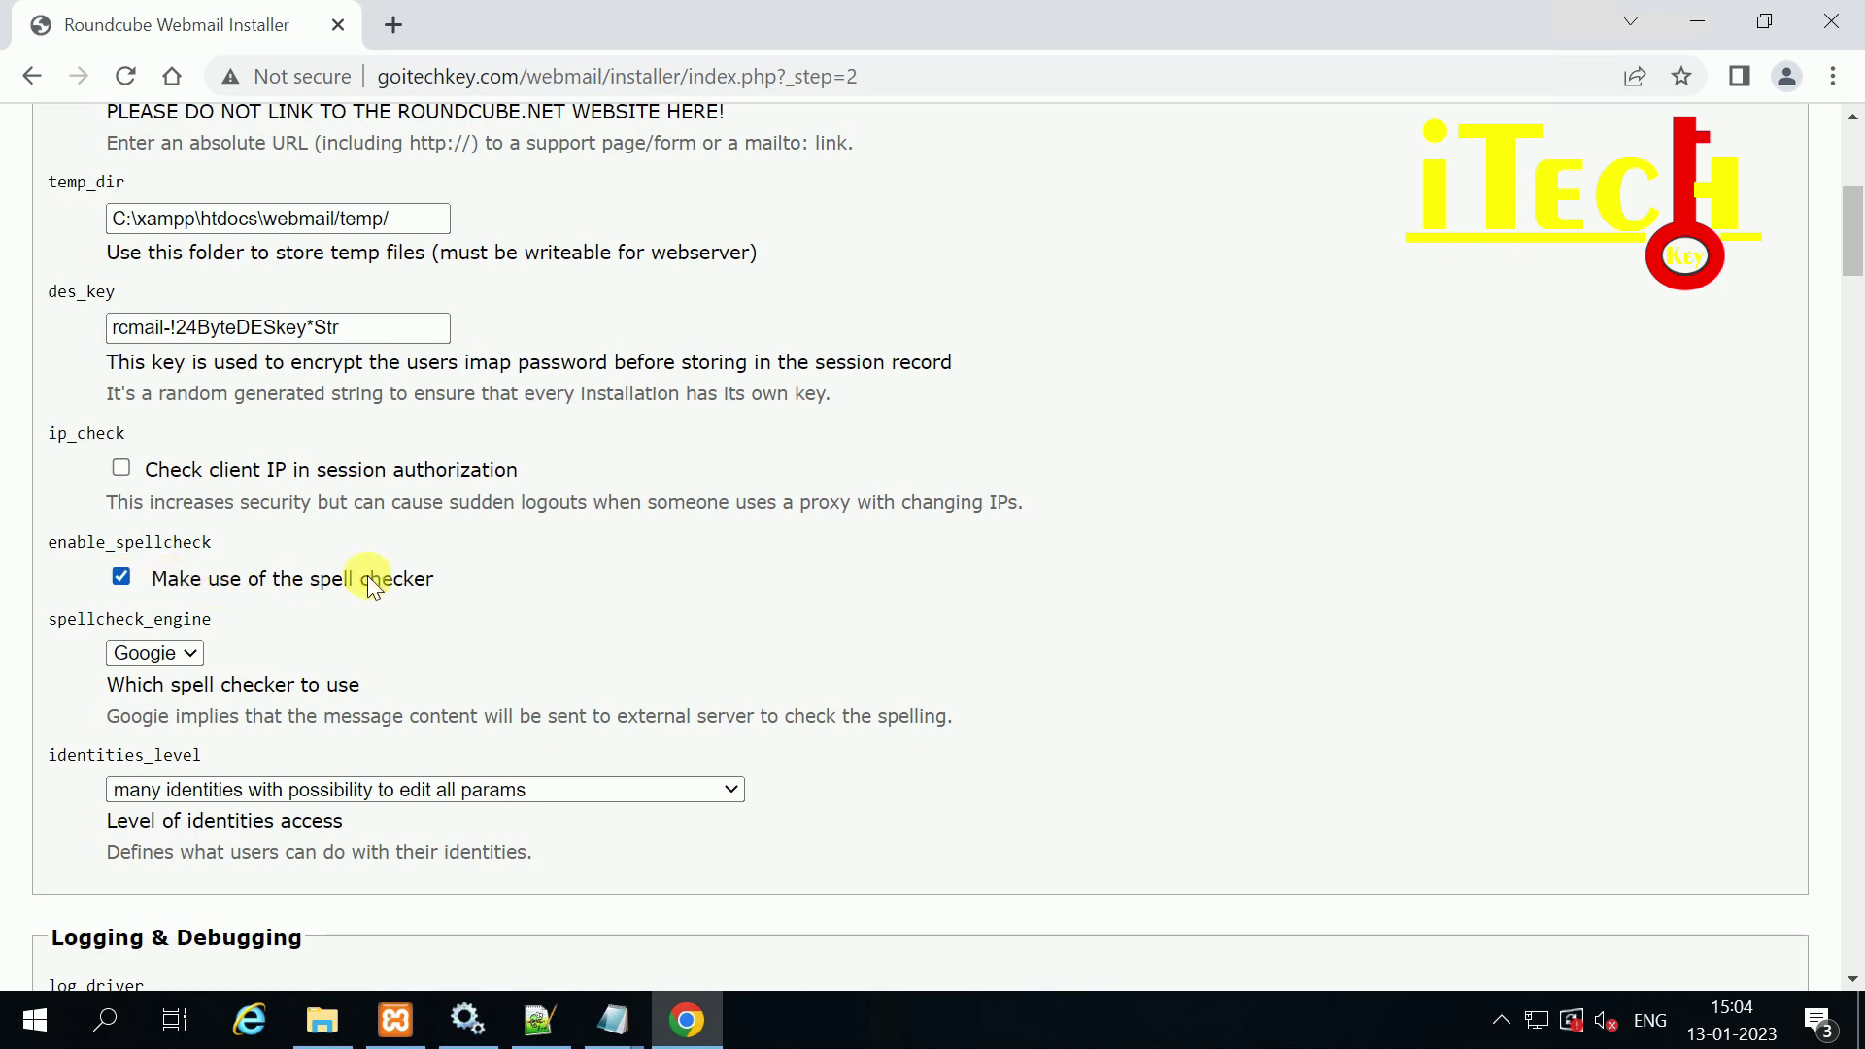
{"action": "scroll", "coordinate": [421, 588], "scroll_direction": "down", "scroll_amount": 3}
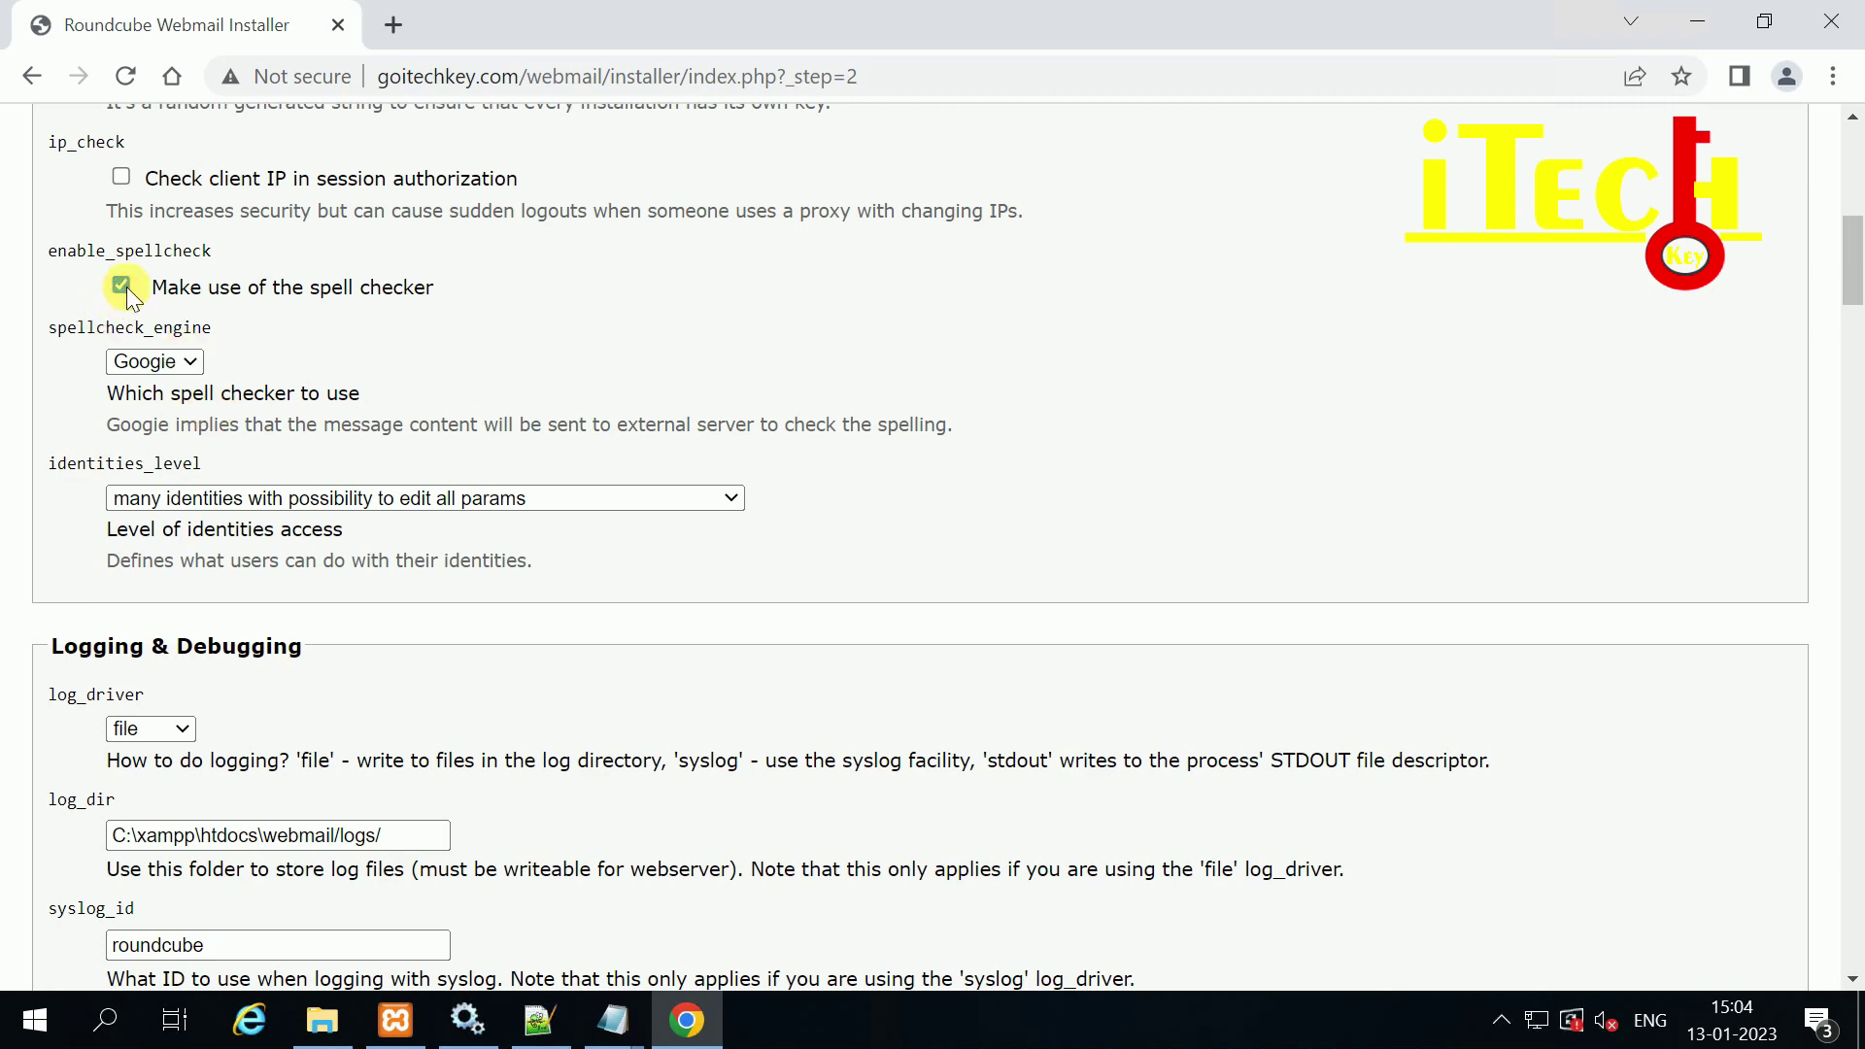
Step: Keep the Googie spell checker and scroll to Logging & Debugging, with logs in C:\xampp\htdocs\webmail\logs/
{"action": "left_click", "coordinate": [165, 363]}
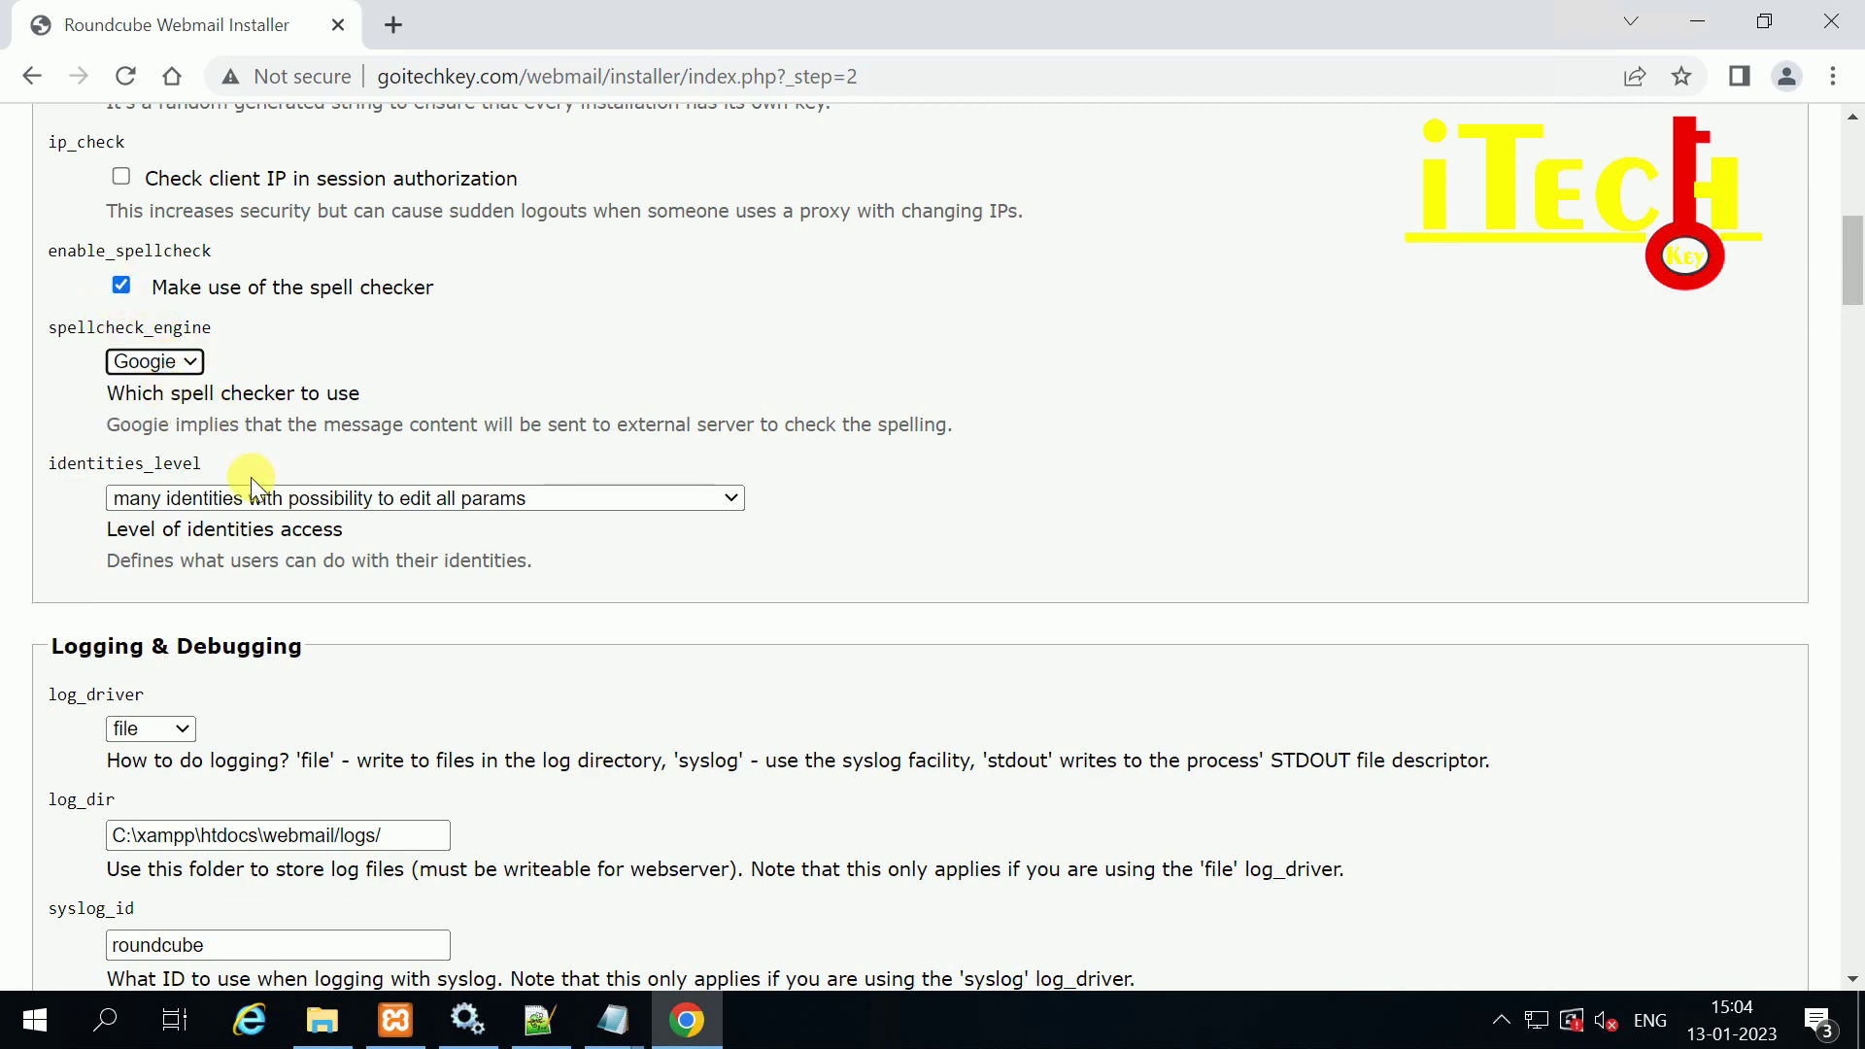
{"action": "scroll", "coordinate": [235, 454], "scroll_direction": "down", "scroll_amount": 3}
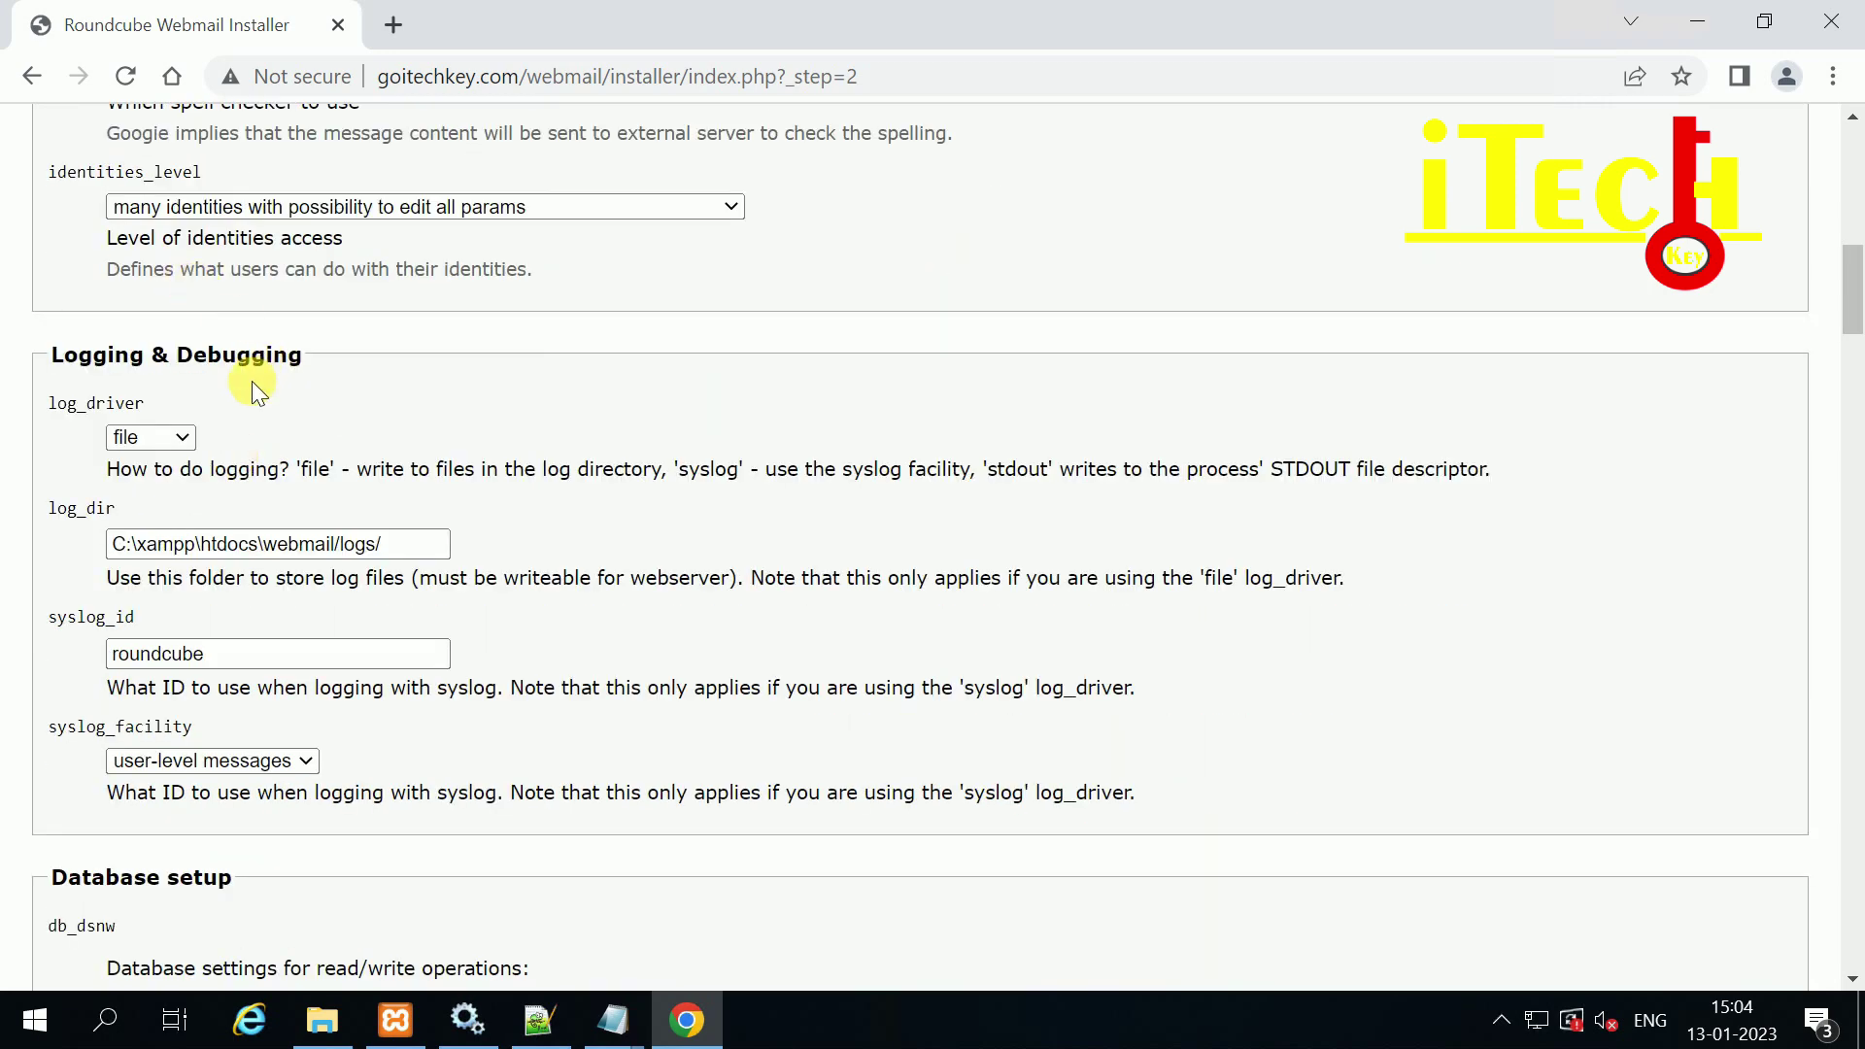
{"action": "scroll", "coordinate": [250, 375], "scroll_direction": "down", "scroll_amount": 2}
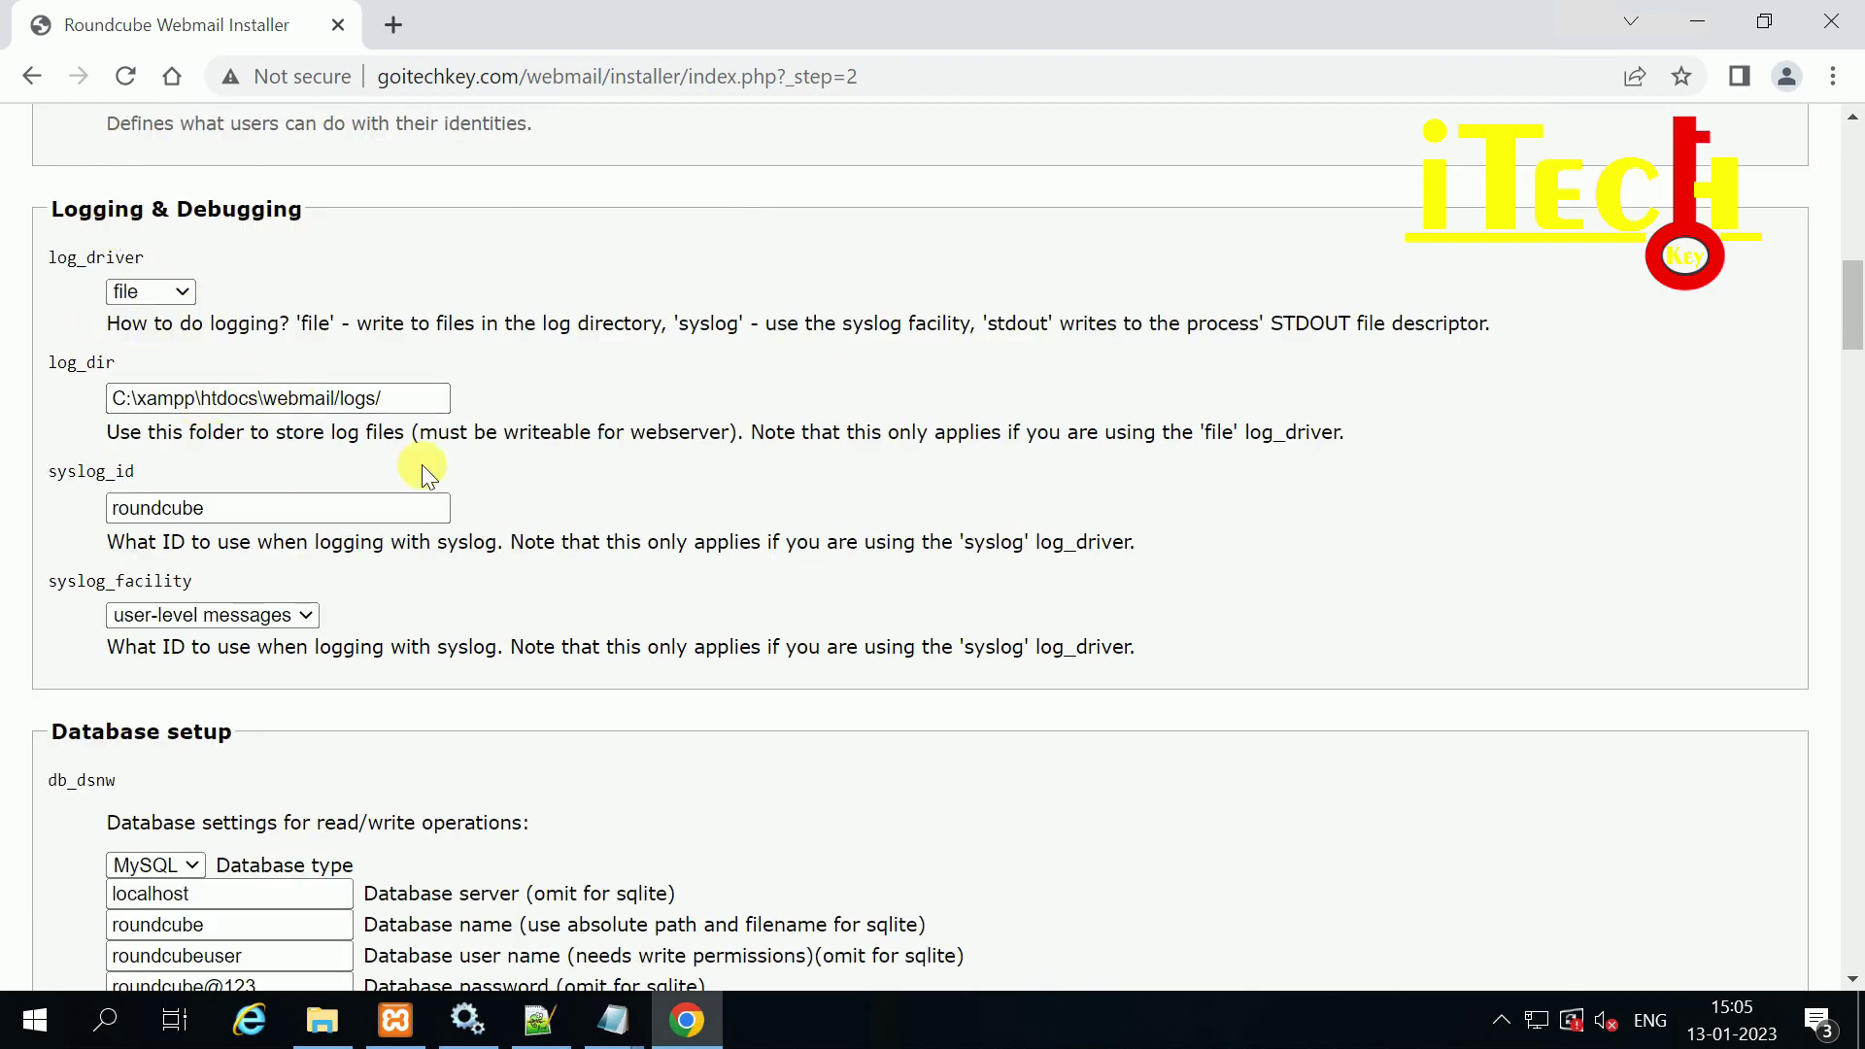
{"action": "scroll", "coordinate": [282, 461], "scroll_direction": "down", "scroll_amount": 1}
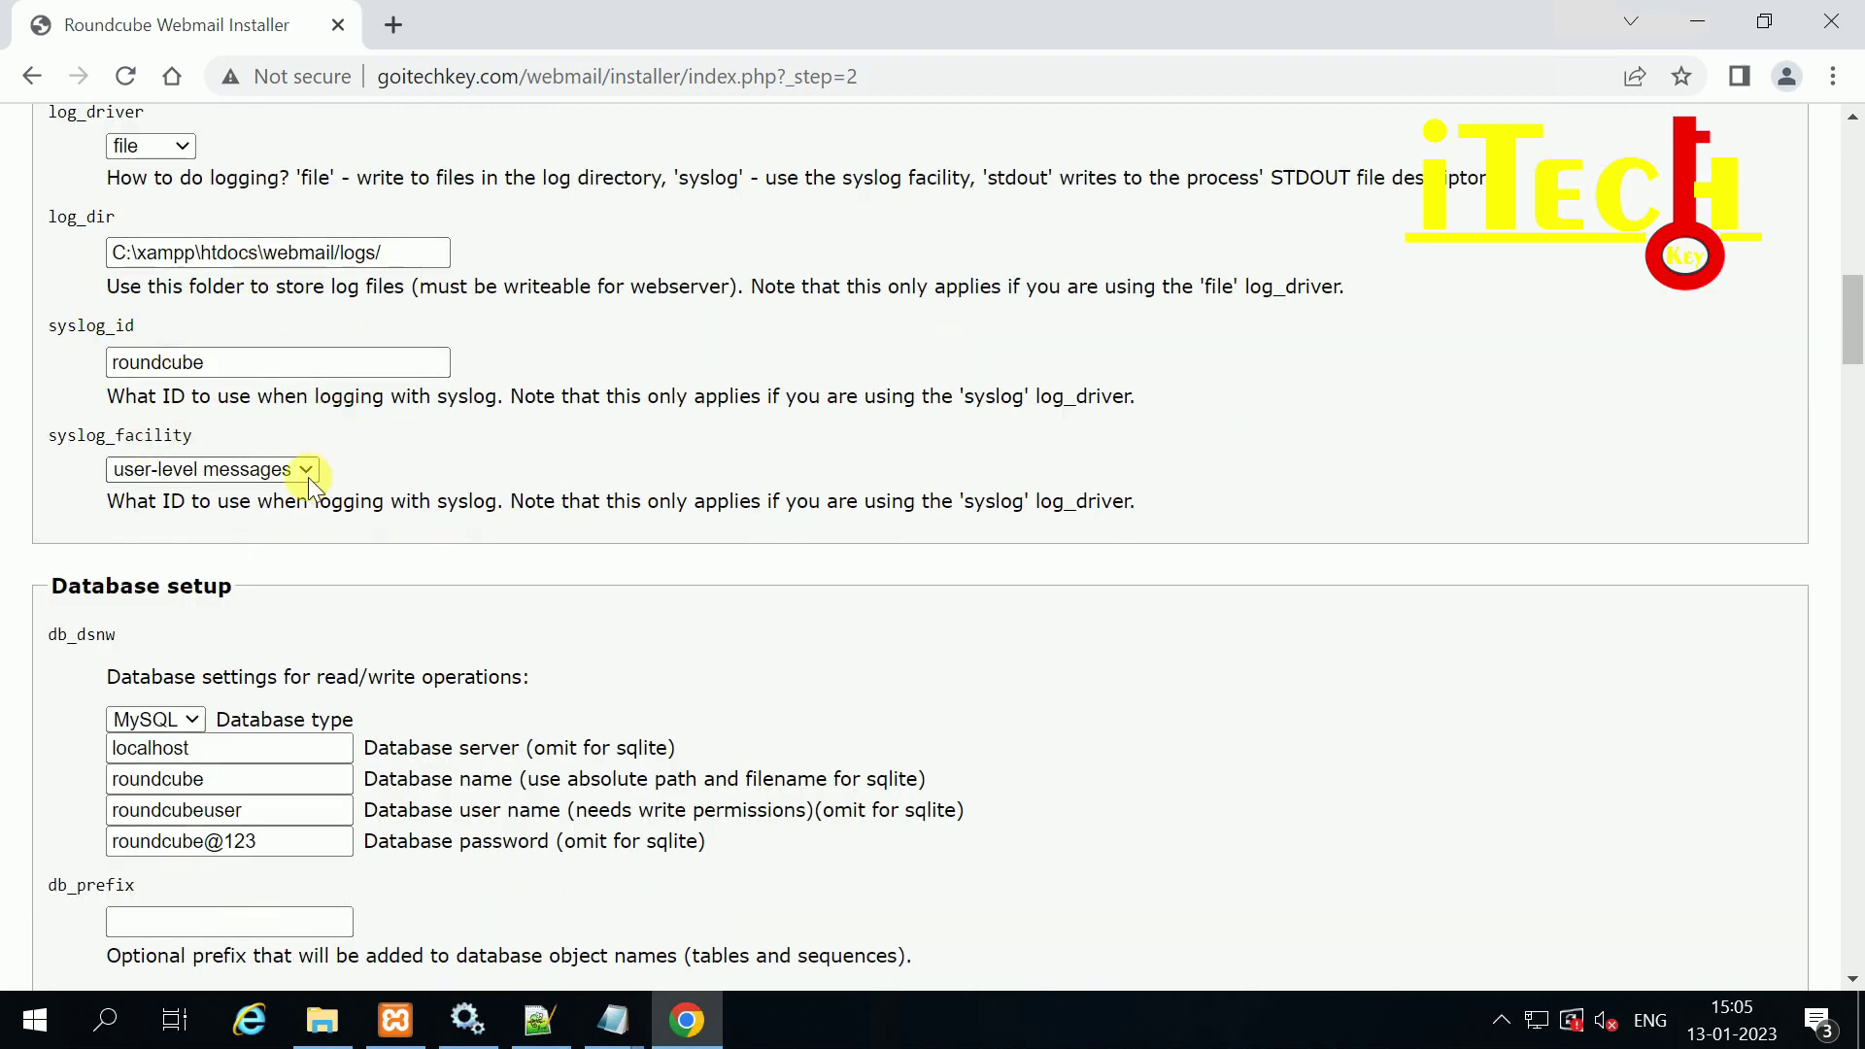
{"action": "scroll", "coordinate": [250, 481], "scroll_direction": "down", "scroll_amount": 2}
{"action": "scroll", "coordinate": [279, 334], "scroll_direction": "up", "scroll_amount": 3}
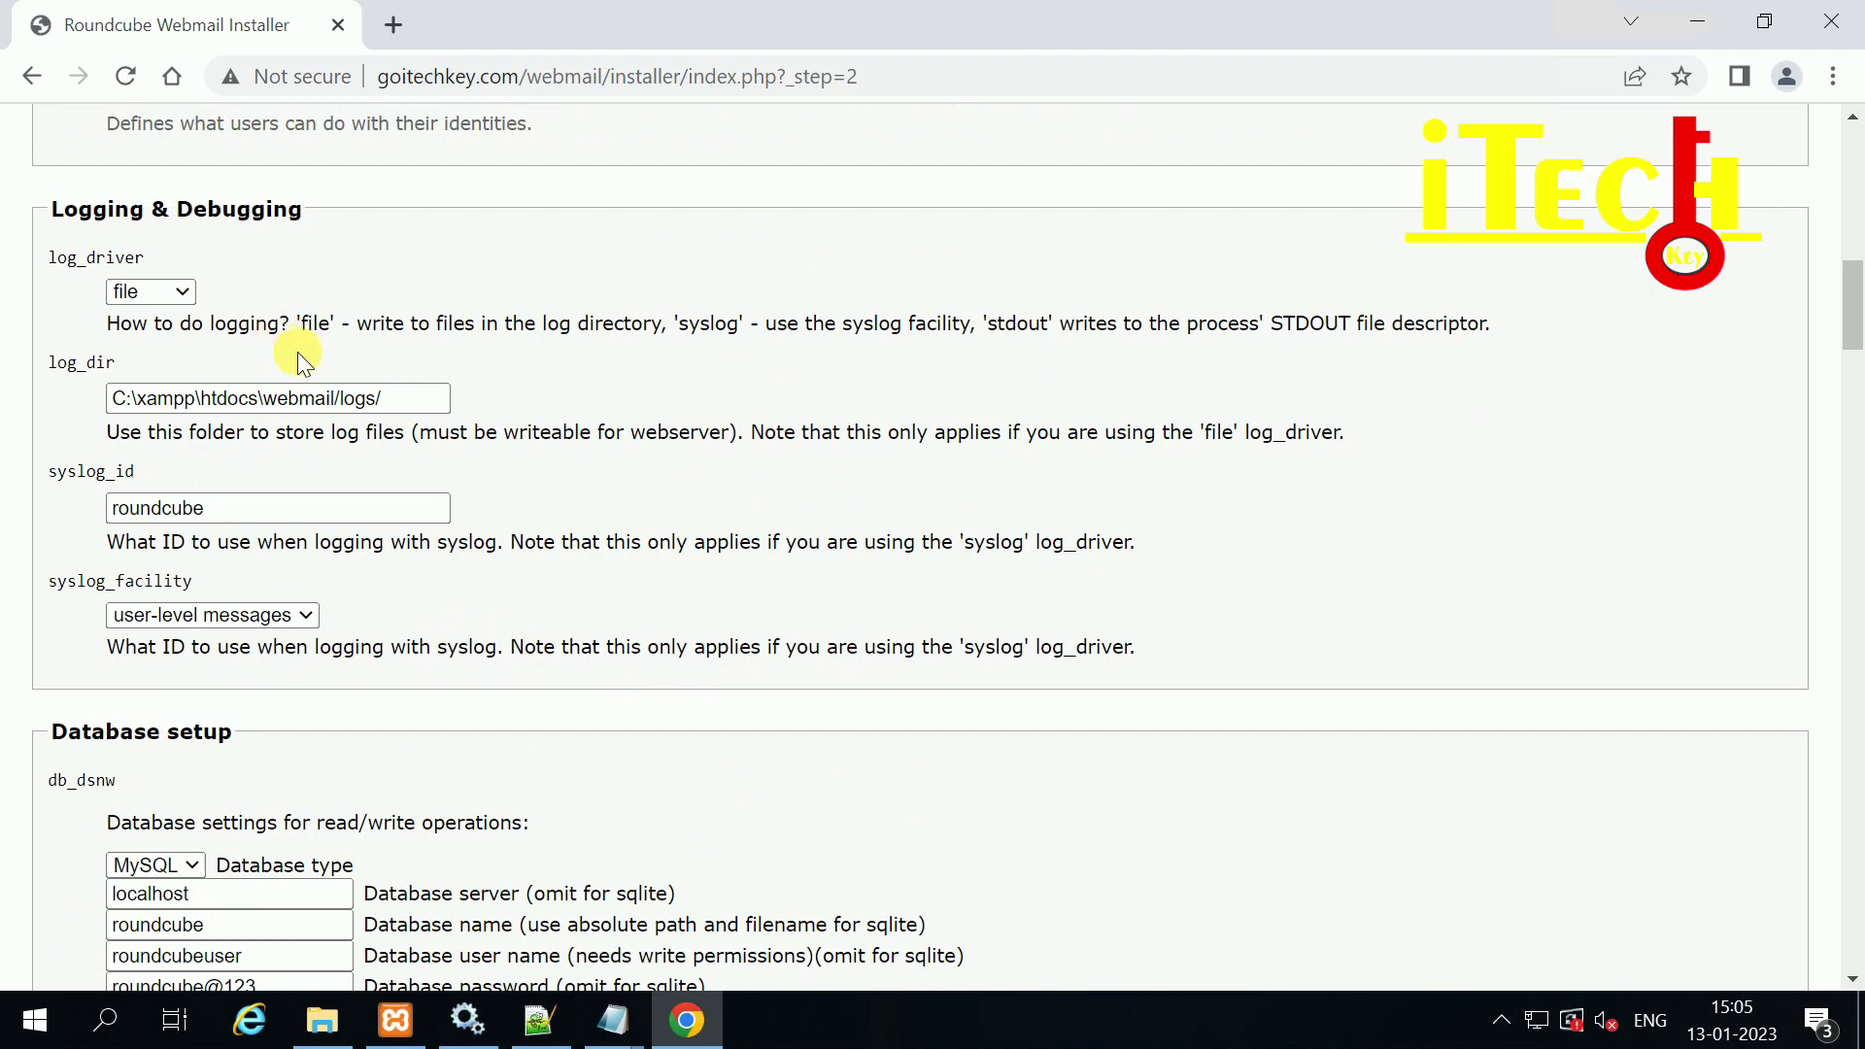
{"action": "scroll", "coordinate": [297, 352], "scroll_direction": "down", "scroll_amount": 1}
{"action": "scroll", "coordinate": [298, 352], "scroll_direction": "up", "scroll_amount": 1}
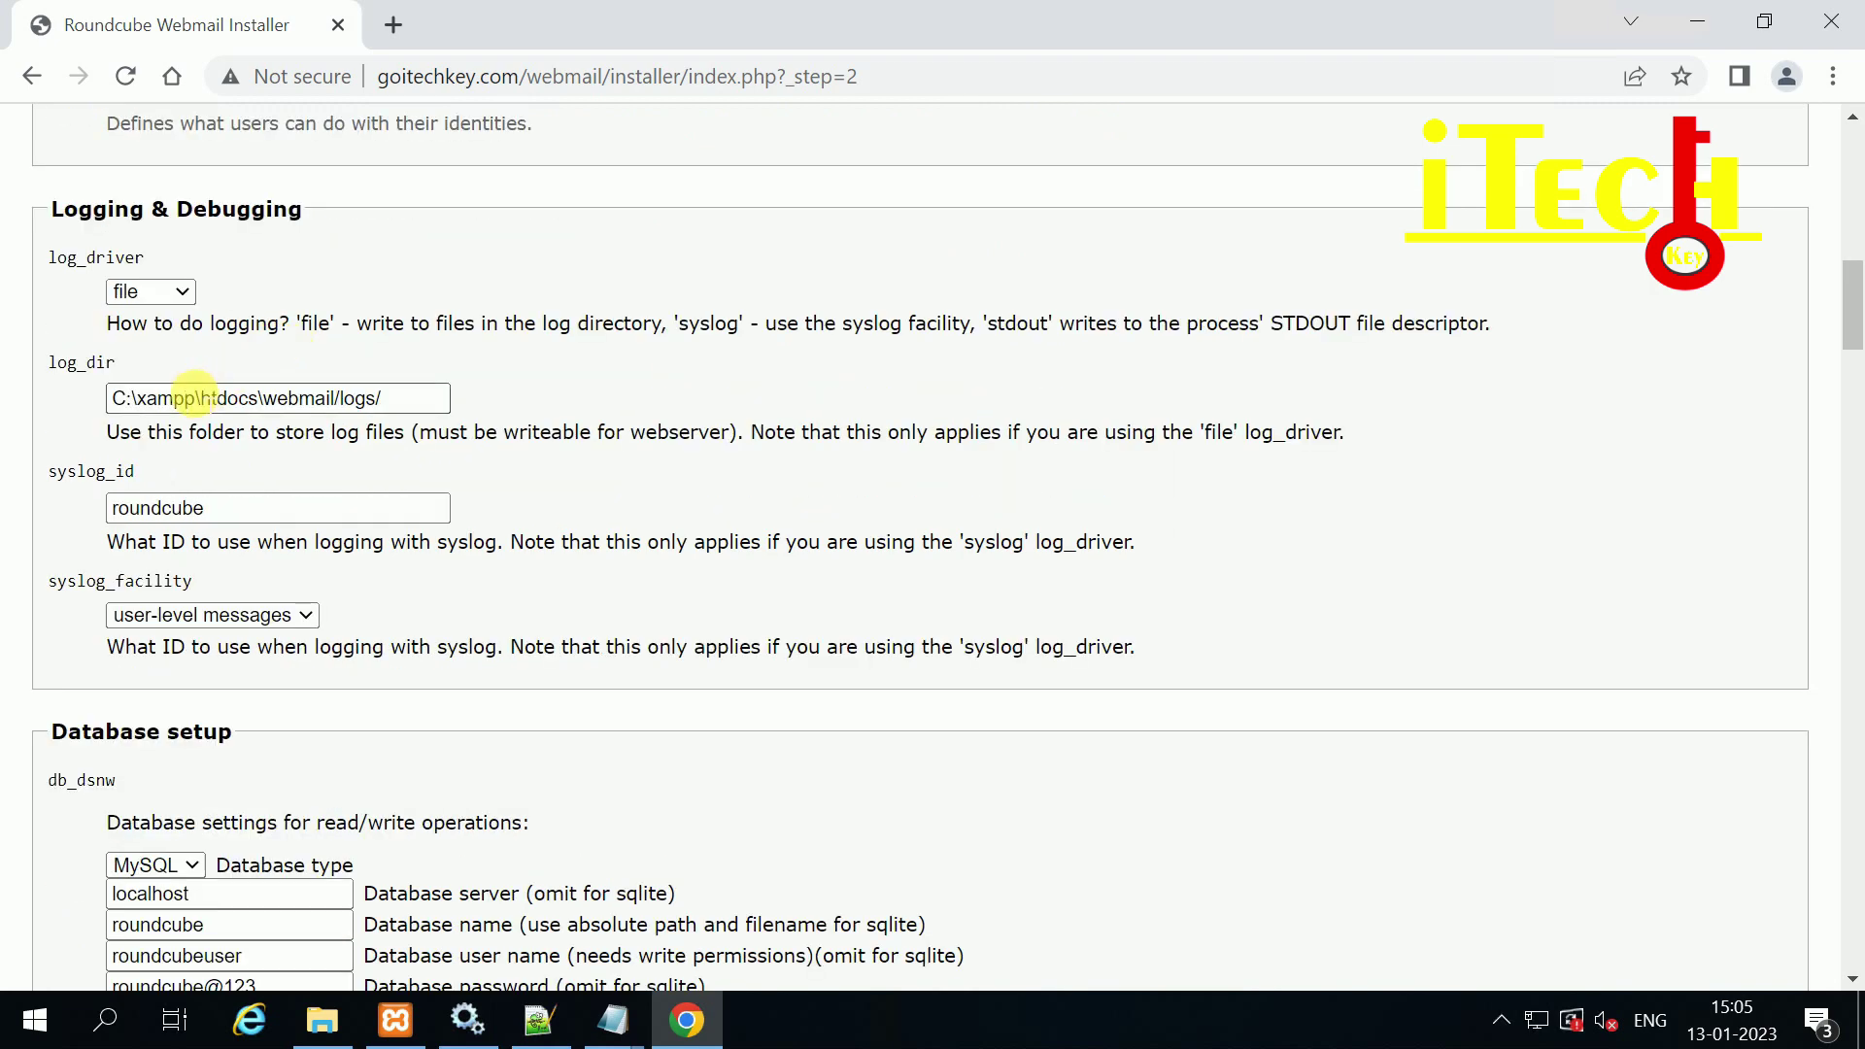
Step: Review the log path and database settings: server localhost, database roundcube, user roundcubeuser
{"action": "left_click_drag", "start_coordinate": [403, 399], "coordinate": [116, 400]}
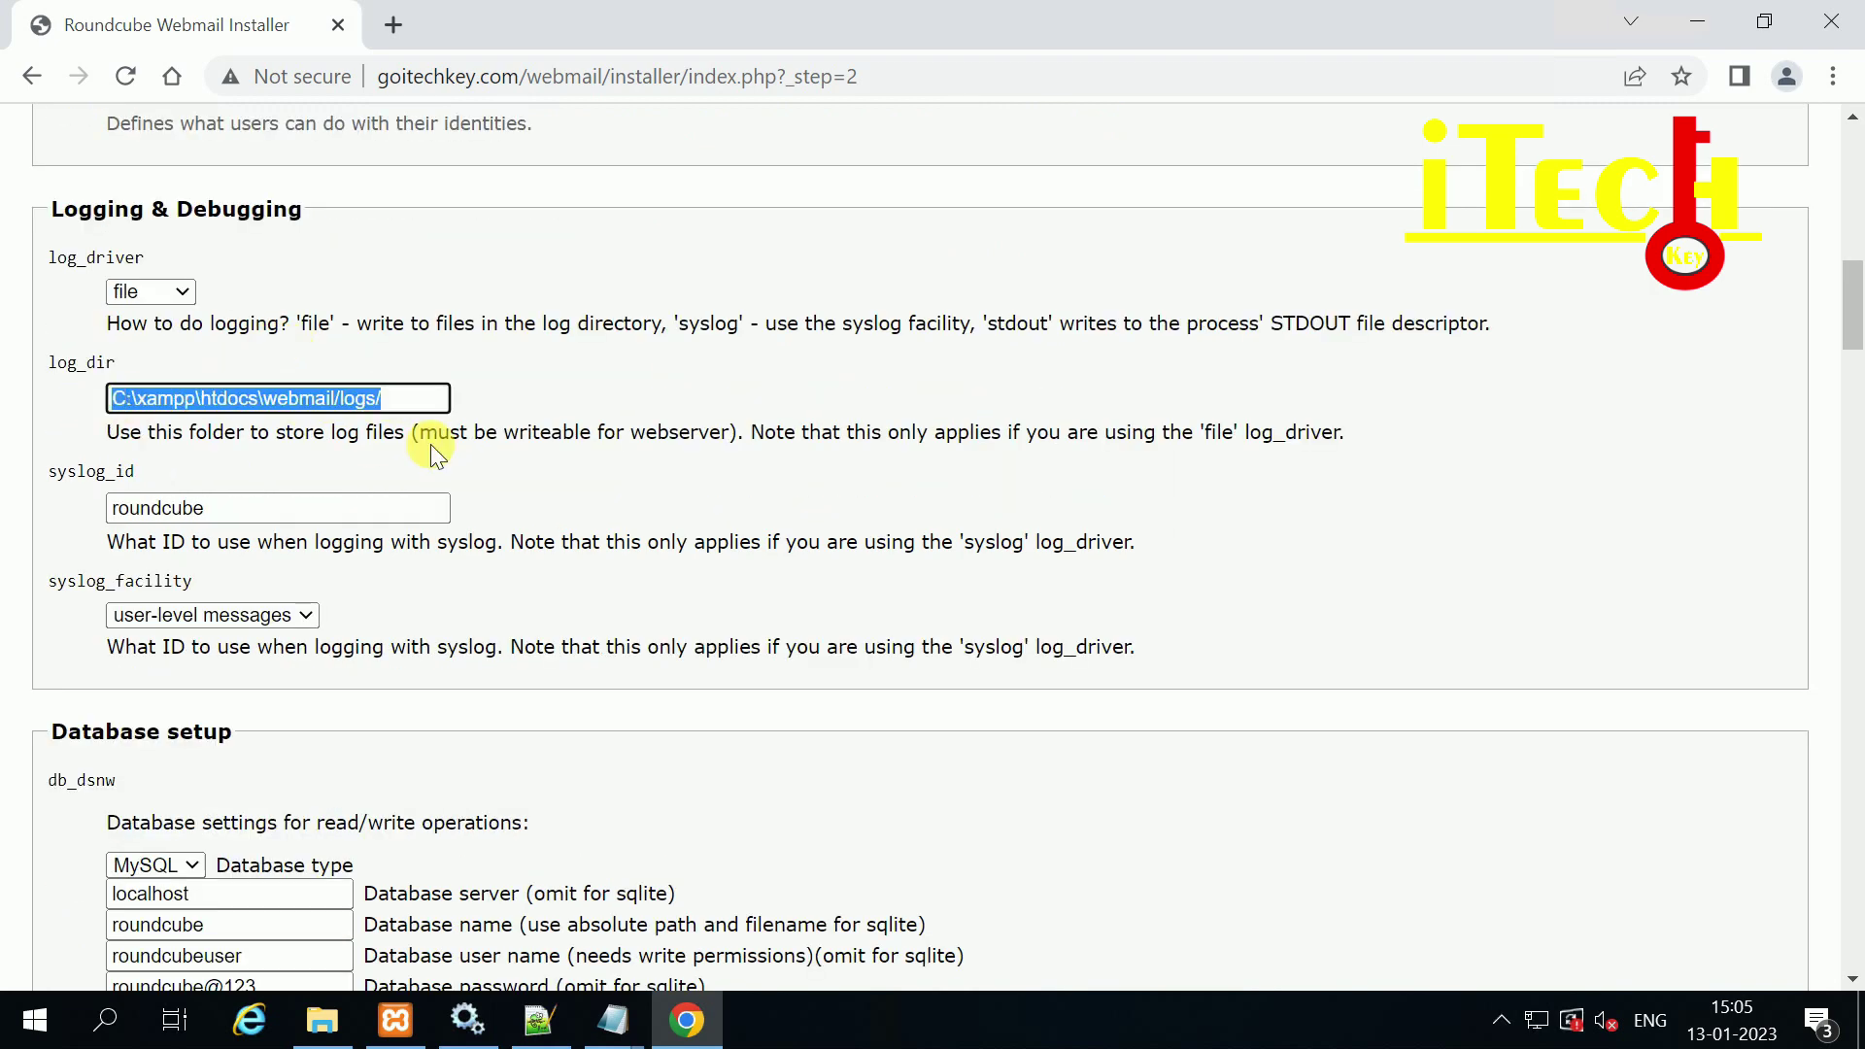
{"action": "scroll", "coordinate": [430, 449], "scroll_direction": "down", "scroll_amount": 1}
{"action": "scroll", "coordinate": [428, 451], "scroll_direction": "down", "scroll_amount": 1}
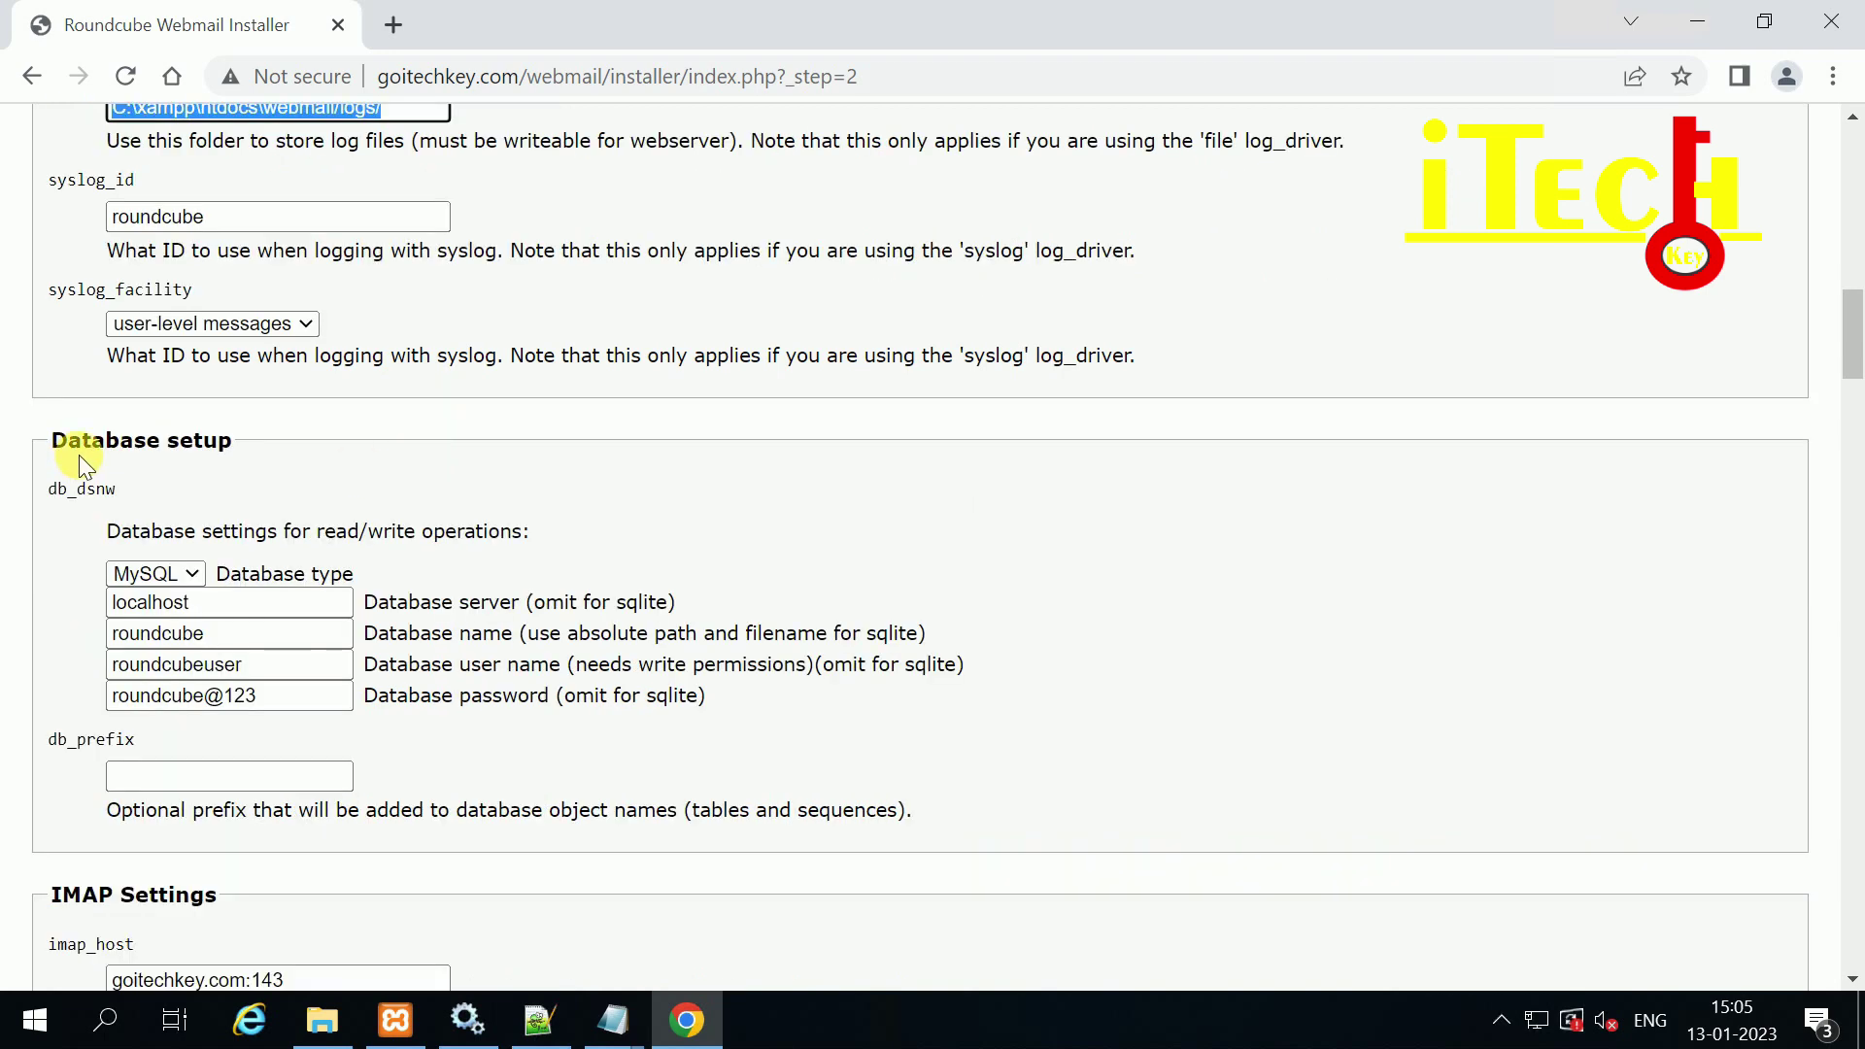
{"action": "scroll", "coordinate": [345, 476], "scroll_direction": "down", "scroll_amount": 1}
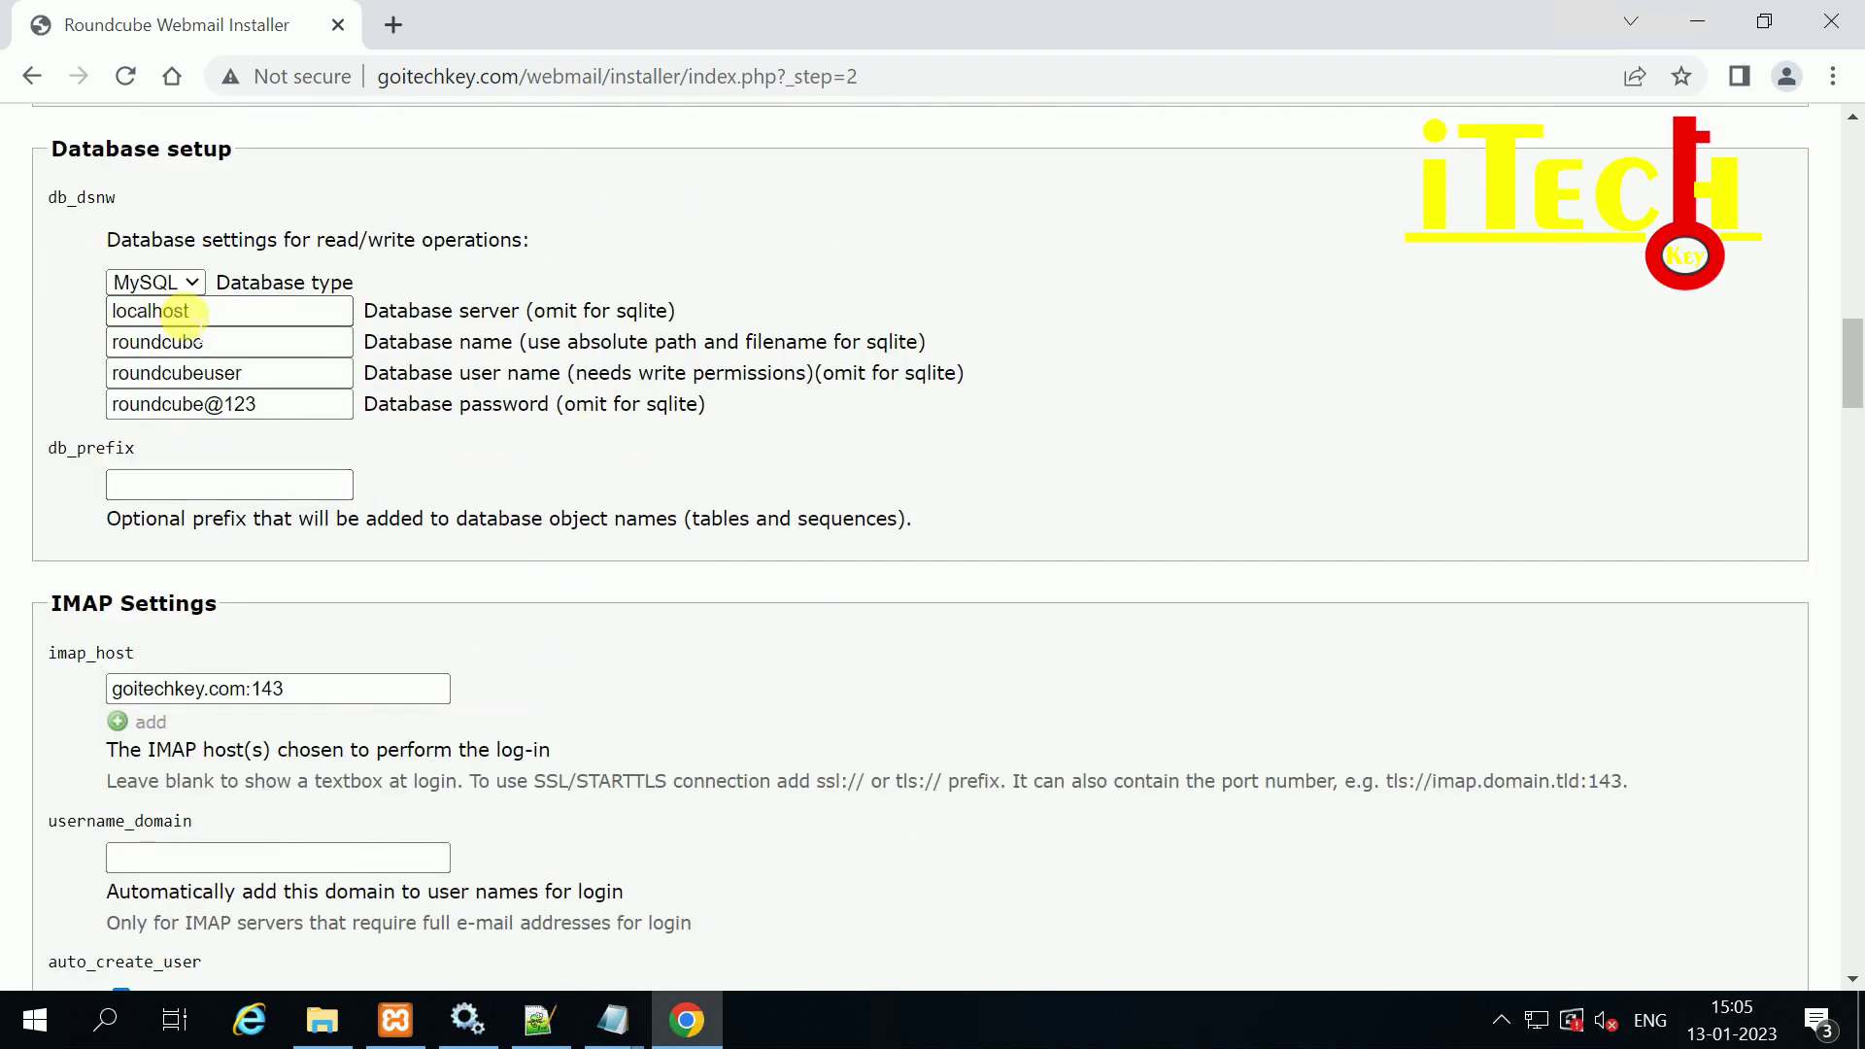
{"action": "left_click_drag", "start_coordinate": [195, 311], "coordinate": [67, 317]}
{"action": "left_click_drag", "start_coordinate": [212, 340], "coordinate": [61, 354]}
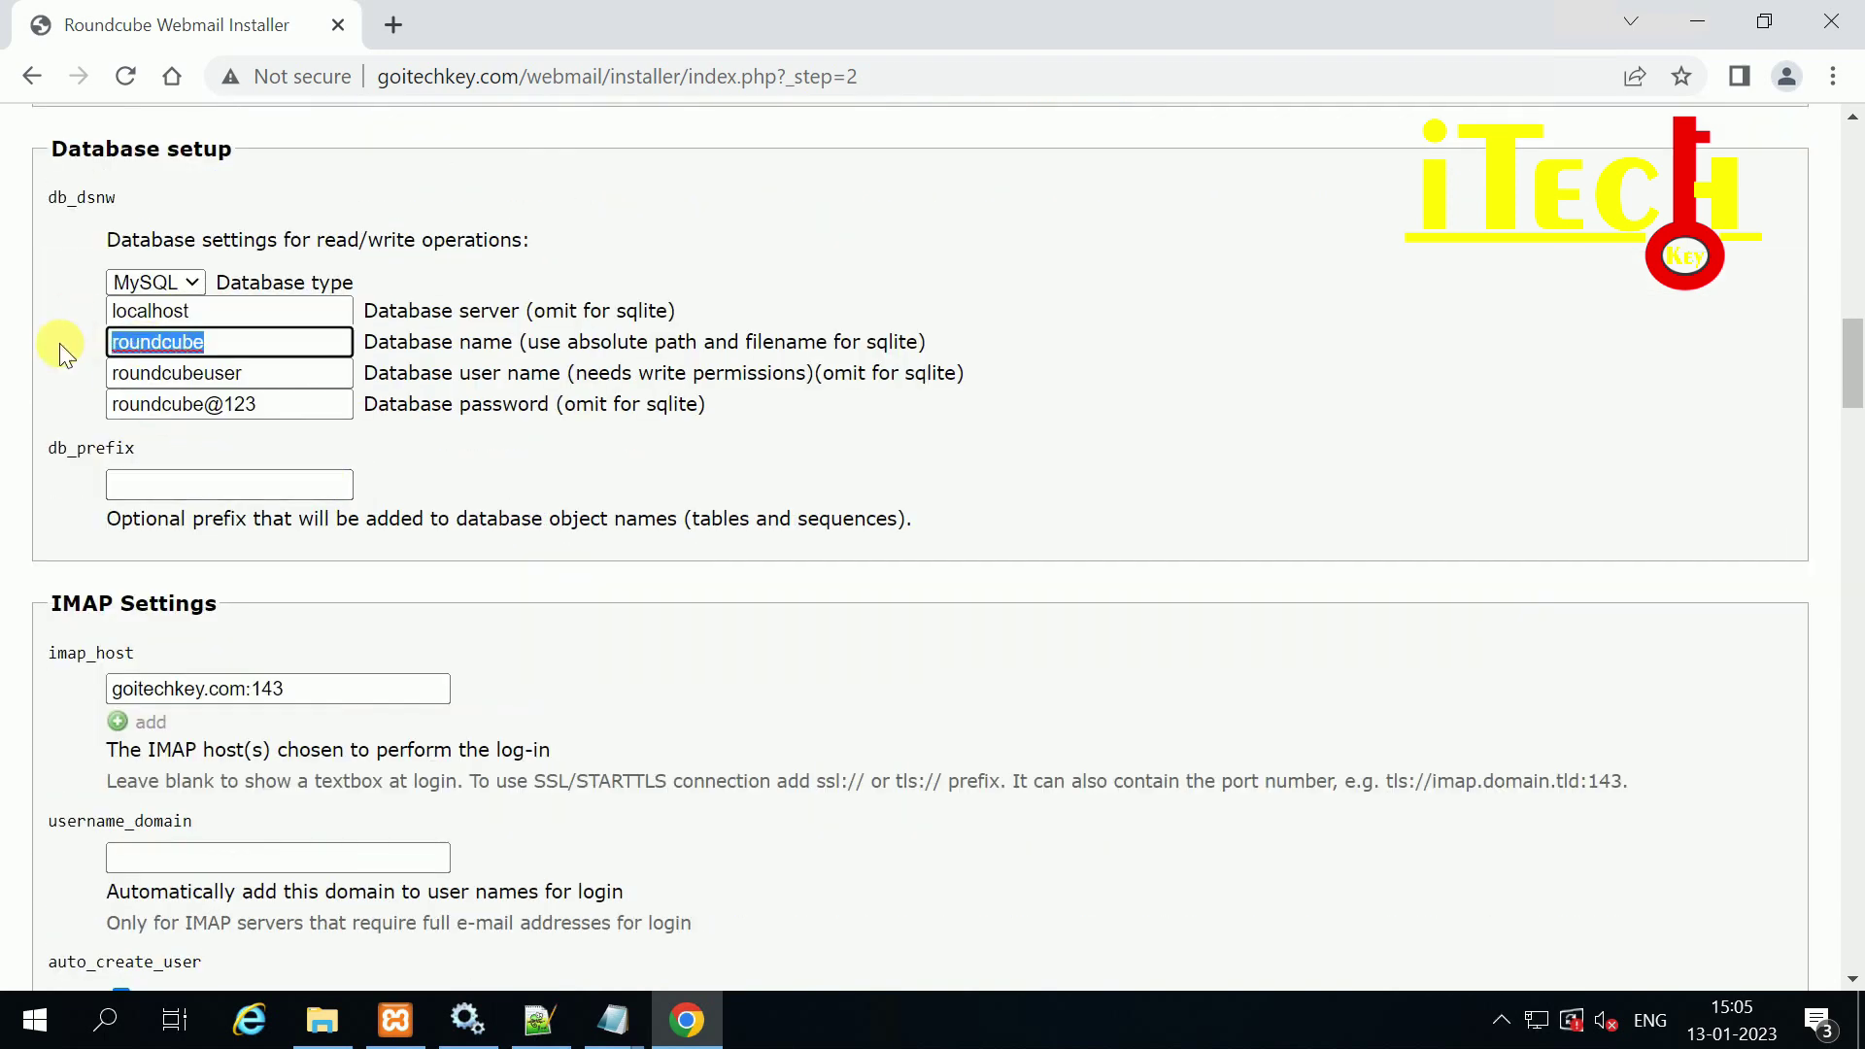
{"action": "left_click_drag", "start_coordinate": [247, 374], "coordinate": [49, 381]}
{"action": "left_click_drag", "start_coordinate": [280, 400], "coordinate": [68, 404]}
{"action": "scroll", "coordinate": [284, 437], "scroll_direction": "down", "scroll_amount": 2}
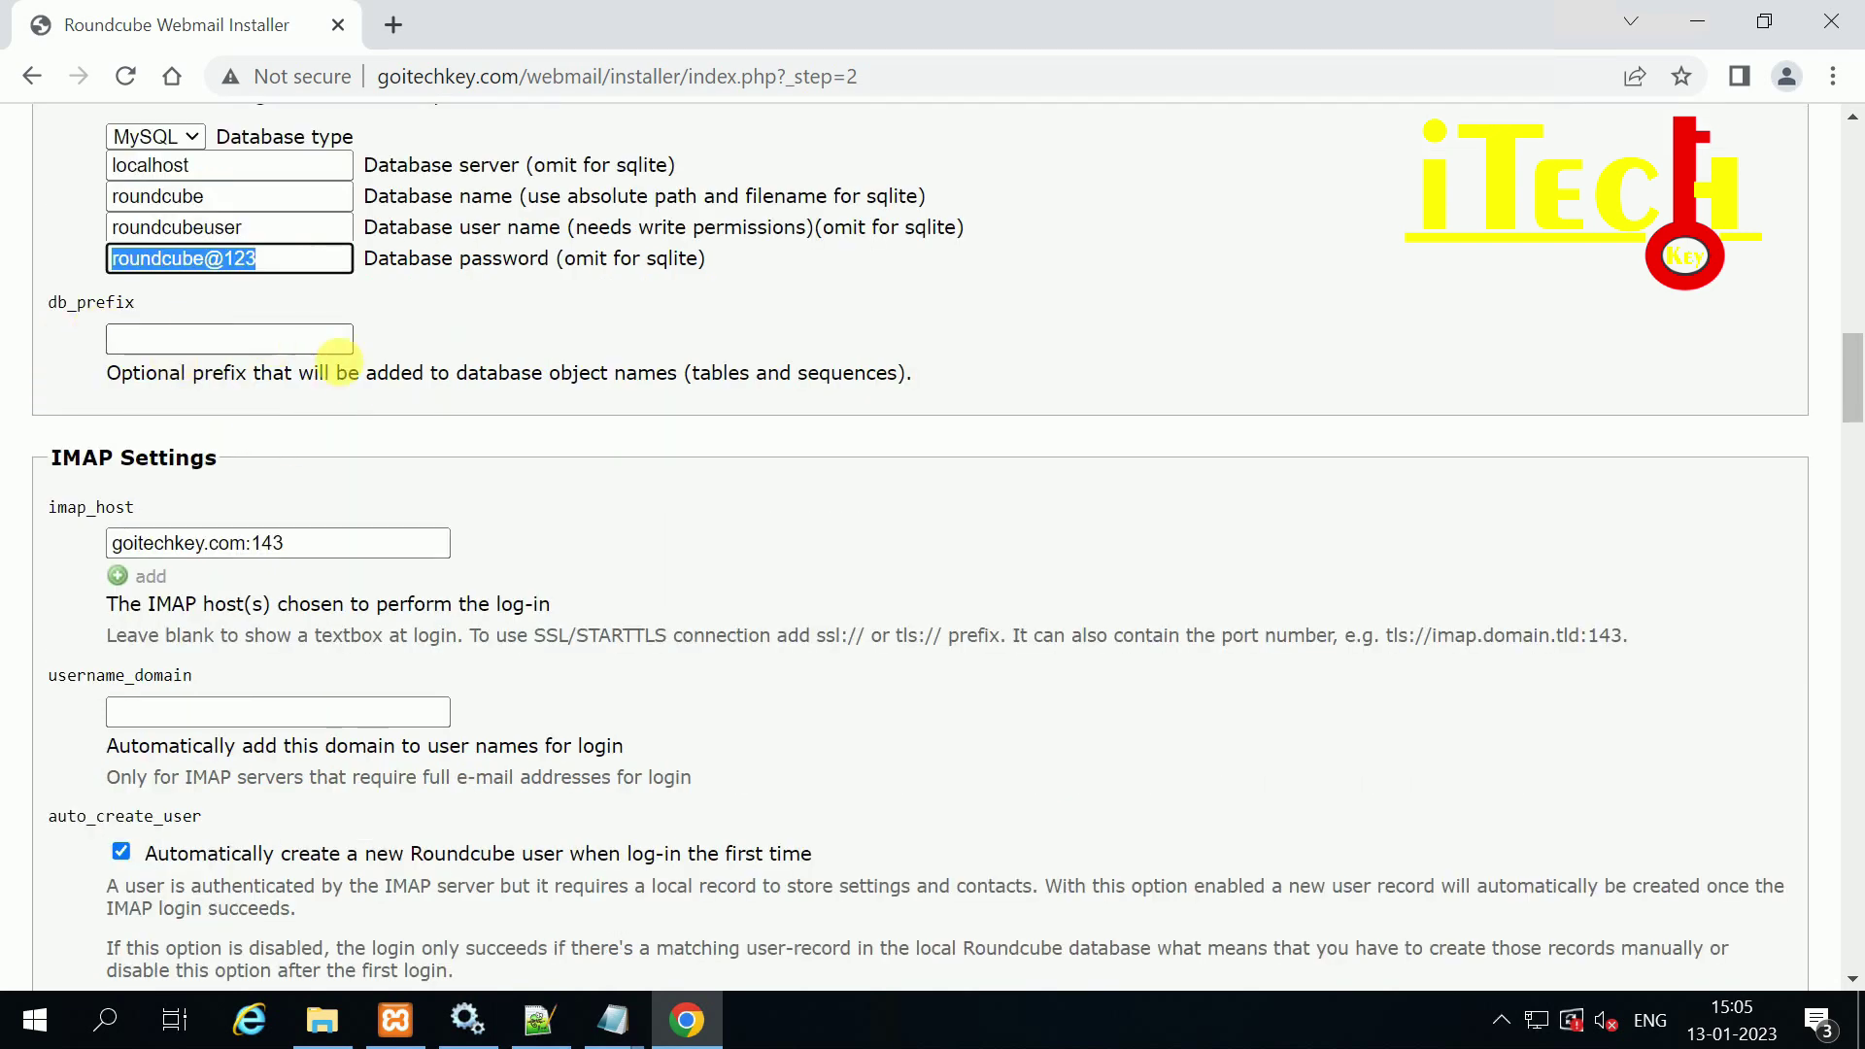
{"action": "scroll", "coordinate": [330, 379], "scroll_direction": "down", "scroll_amount": 1}
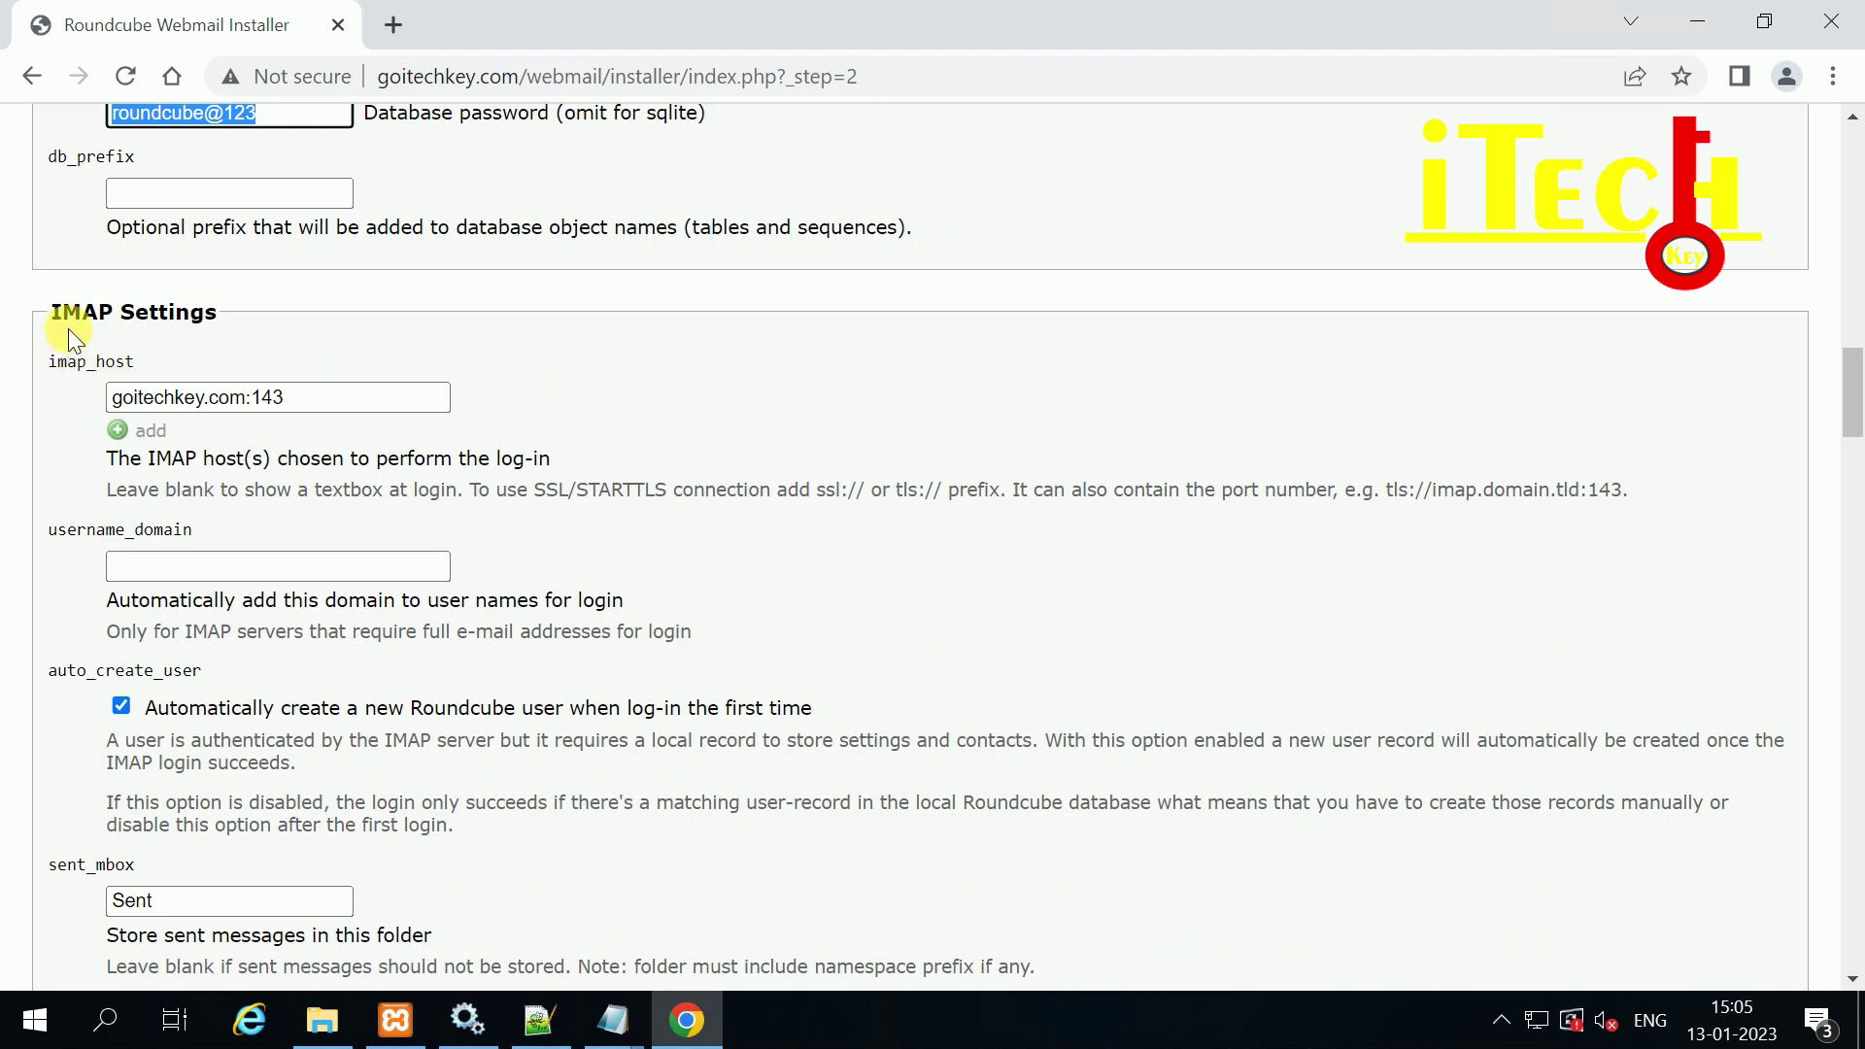
Step: Check the IMAP host and SMTP settings further down the configuration page
{"action": "left_click", "coordinate": [291, 399]}
{"action": "left_click_drag", "start_coordinate": [115, 398], "coordinate": [328, 424]}
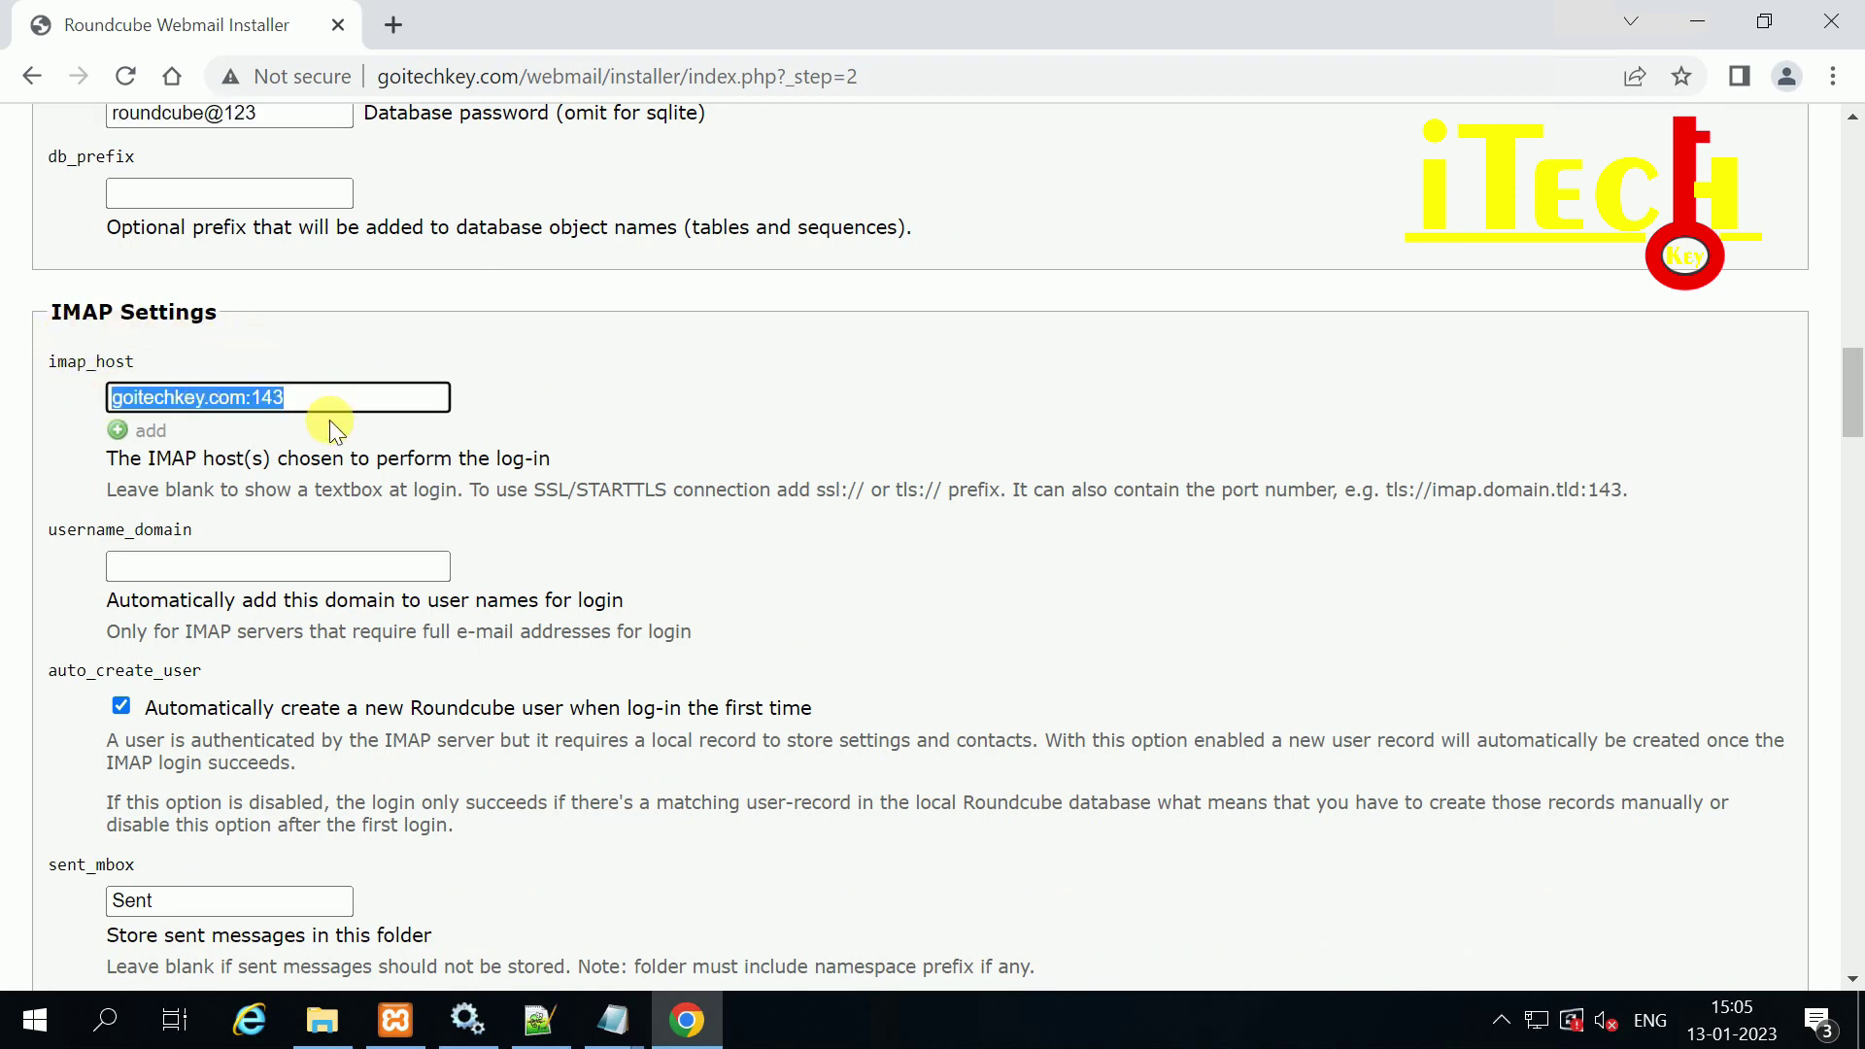
{"action": "scroll", "coordinate": [334, 426], "scroll_direction": "down", "scroll_amount": 1}
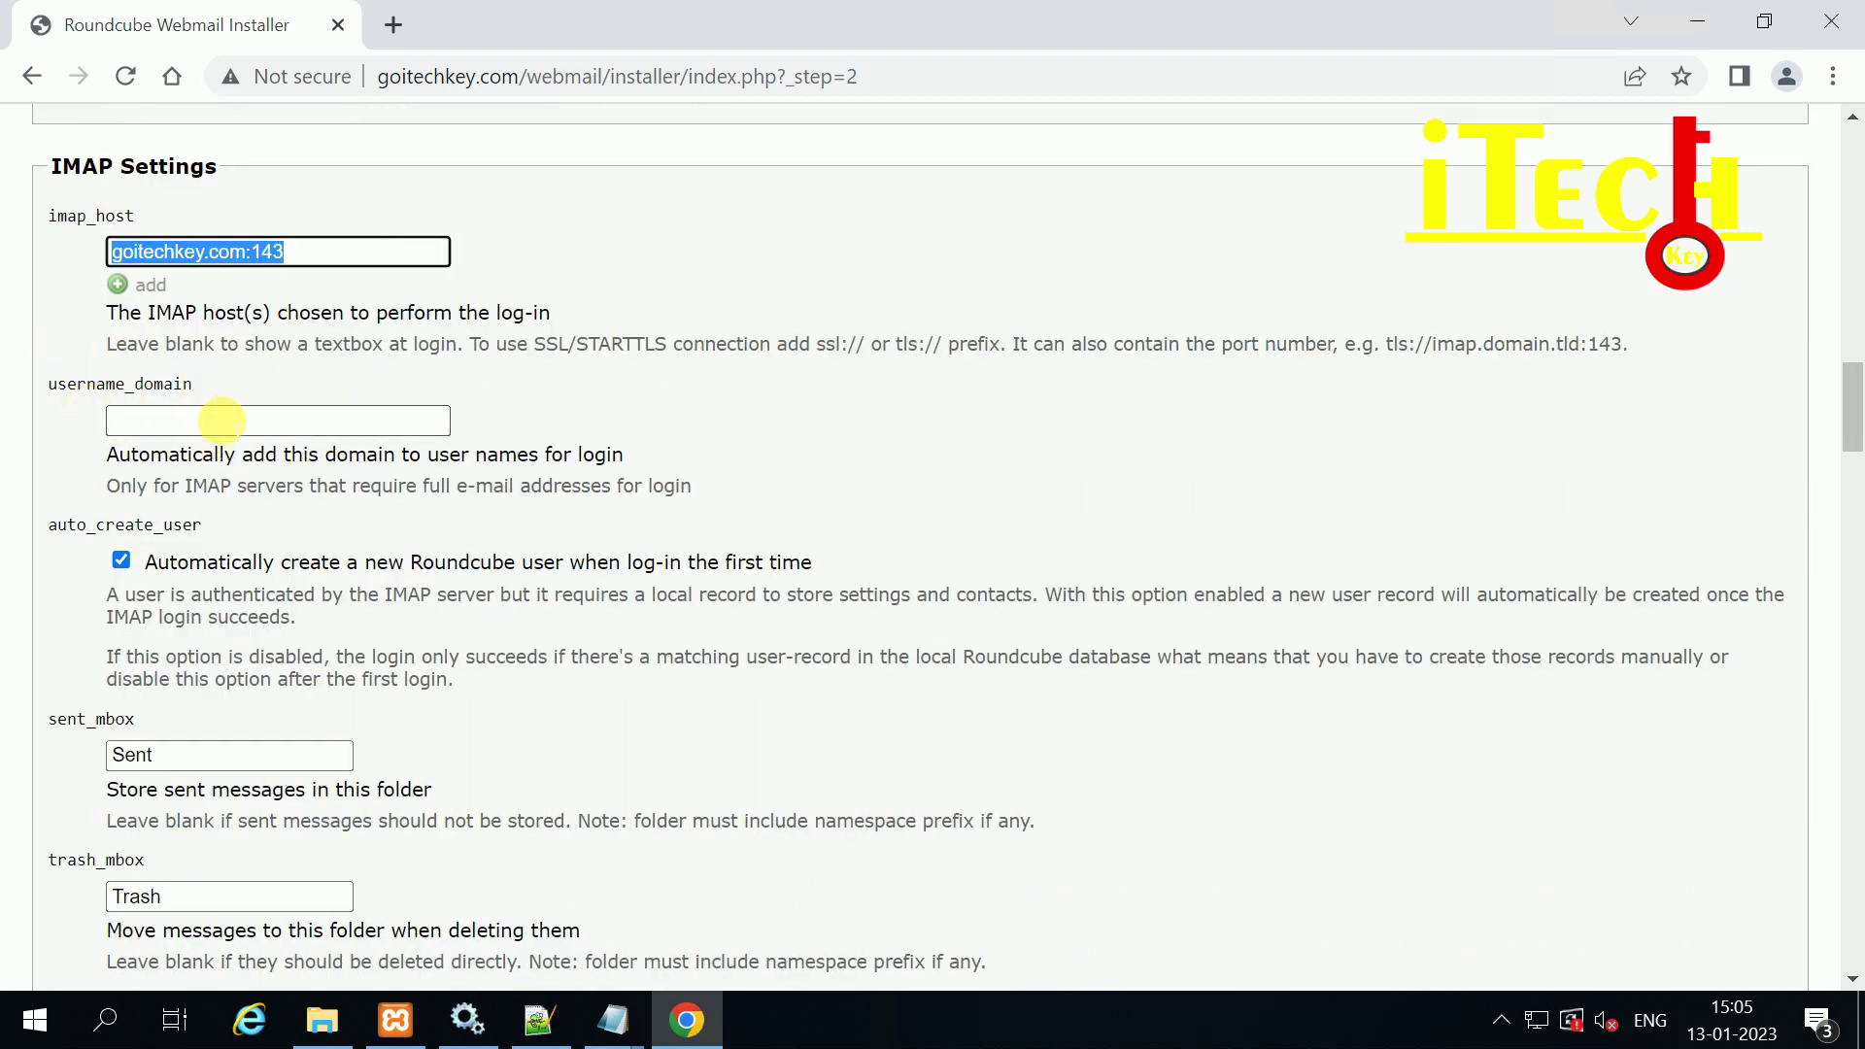
{"action": "scroll", "coordinate": [272, 515], "scroll_direction": "down", "scroll_amount": 1}
{"action": "scroll", "coordinate": [291, 521], "scroll_direction": "down", "scroll_amount": 4}
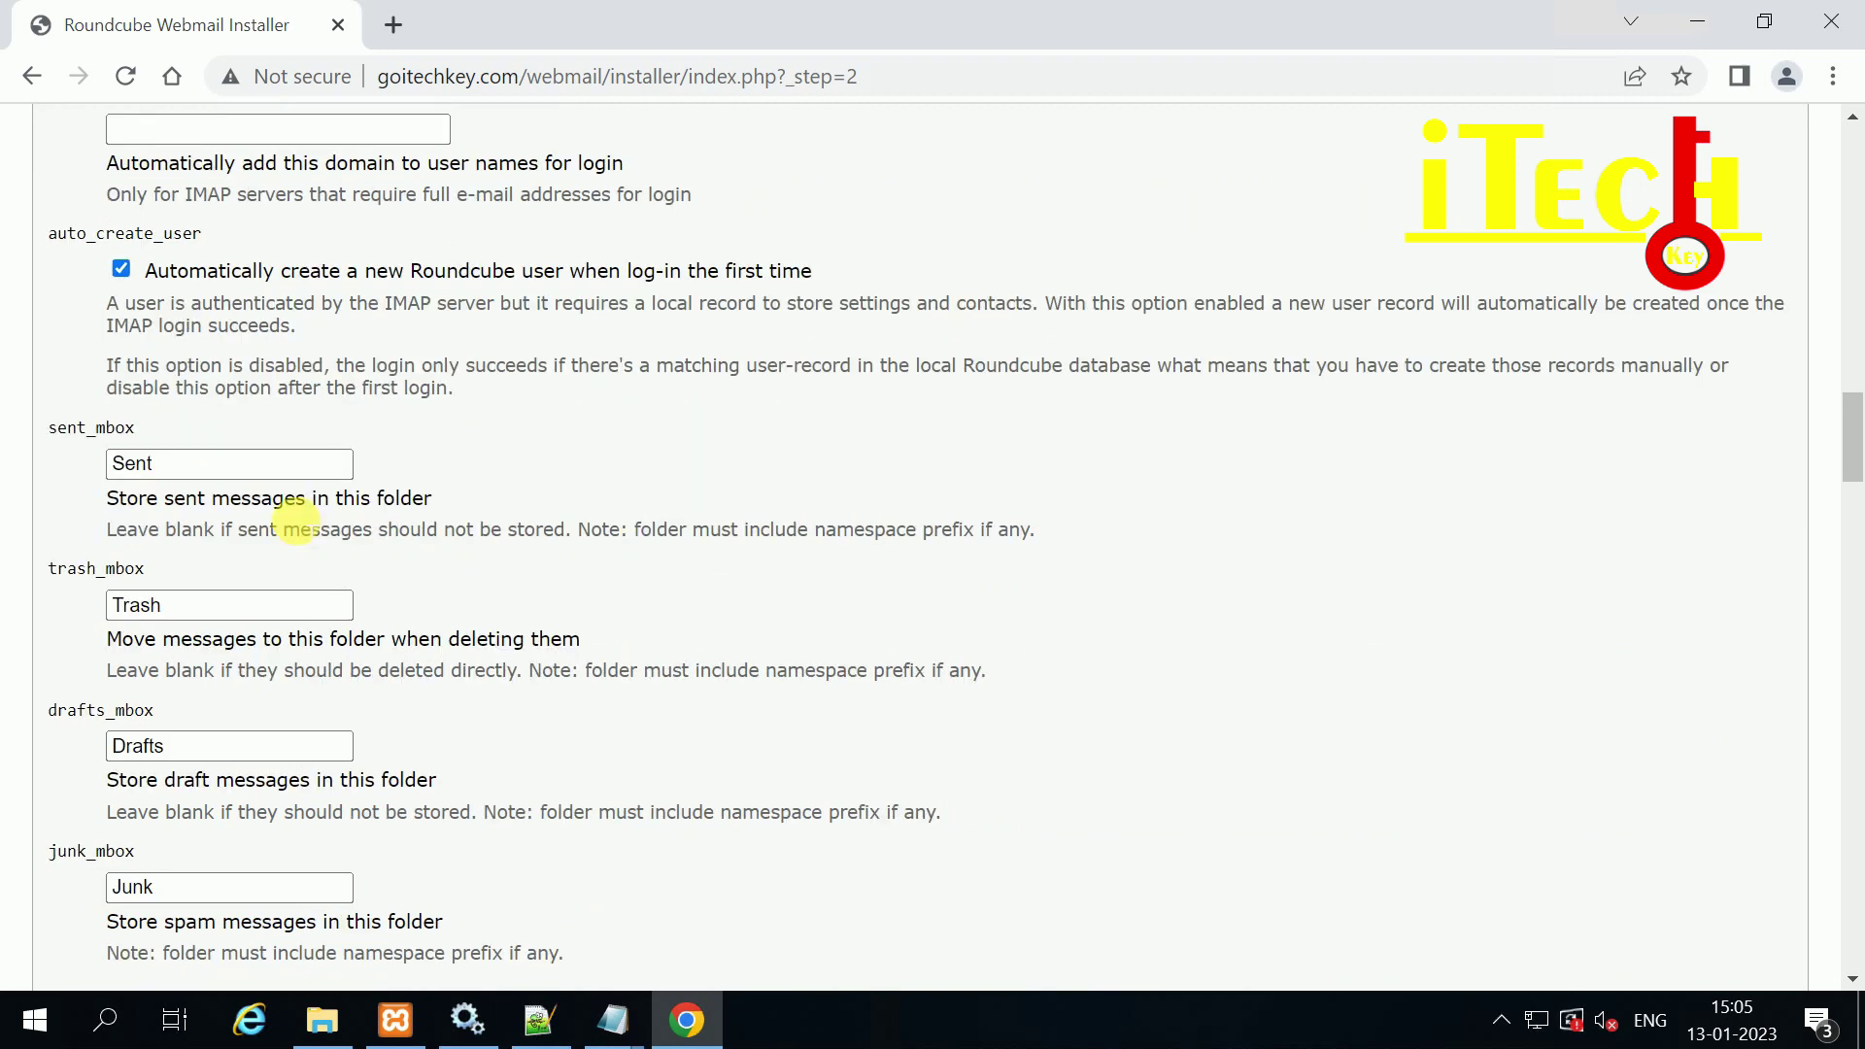
{"action": "scroll", "coordinate": [233, 330], "scroll_direction": "up", "scroll_amount": 2}
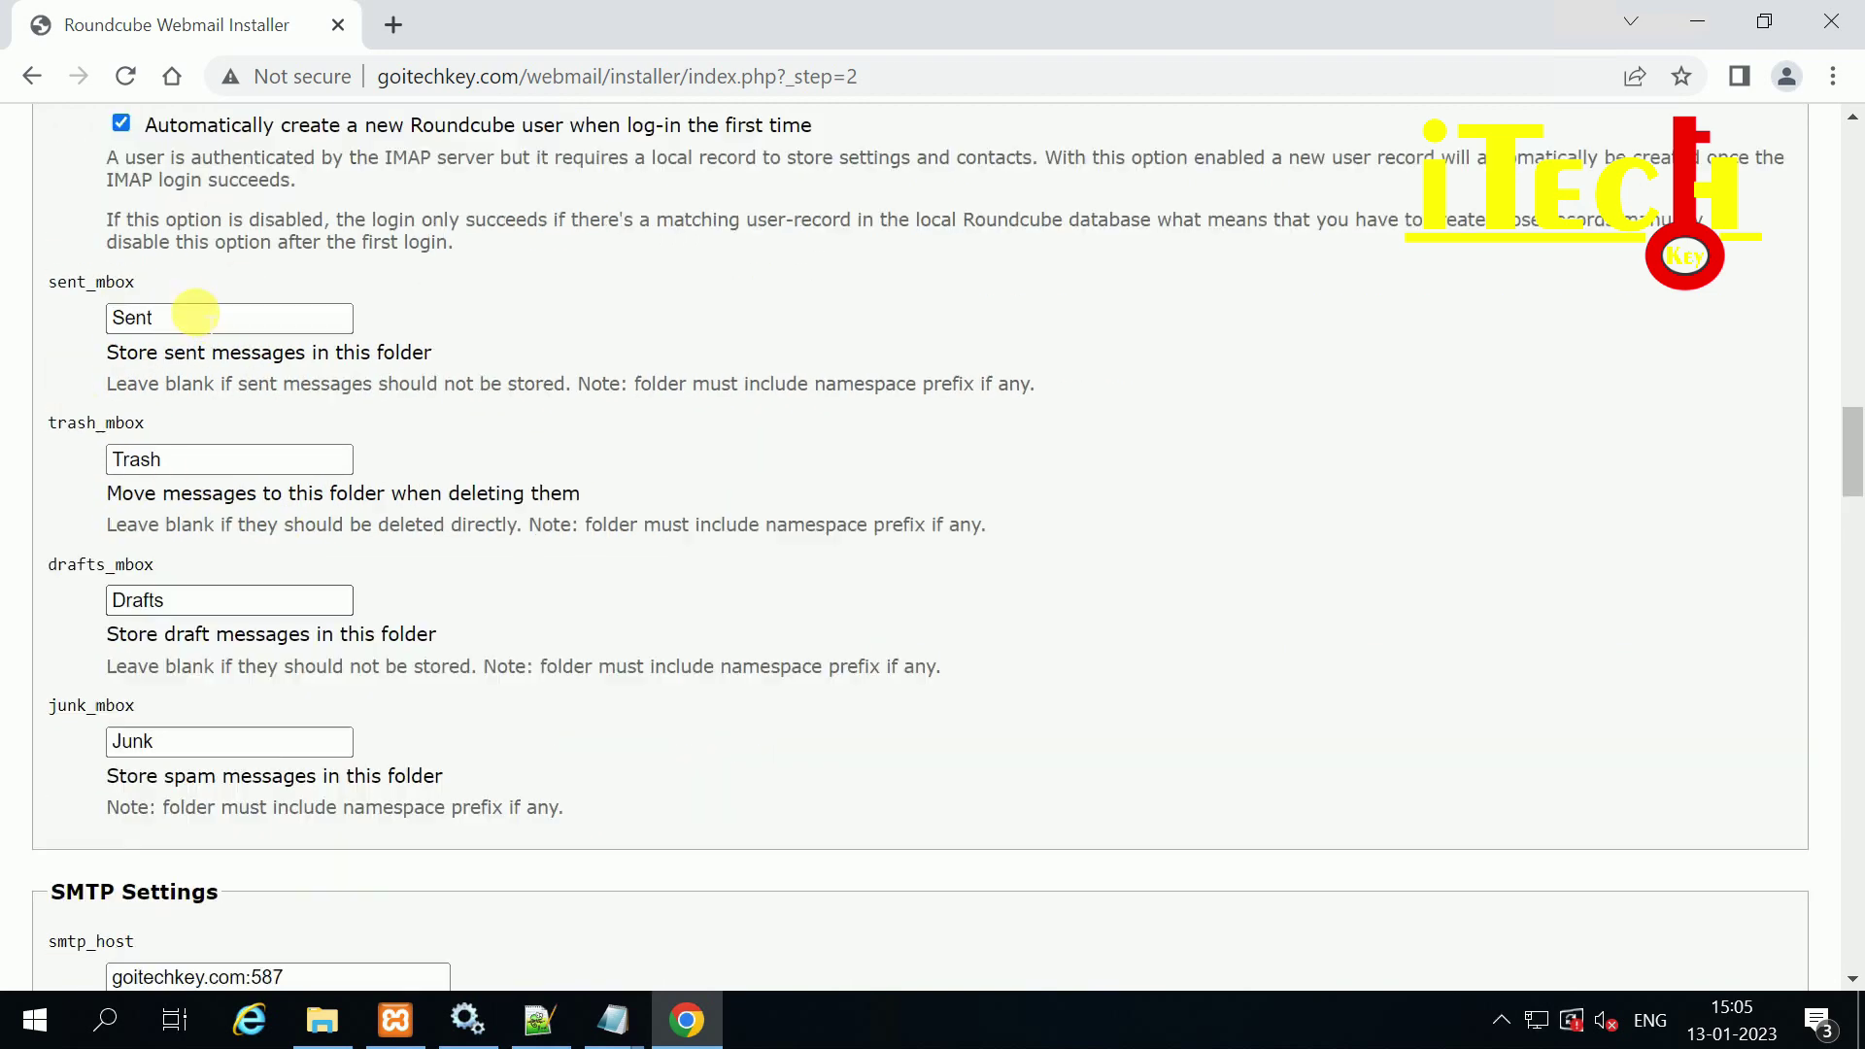
{"action": "scroll", "coordinate": [287, 476], "scroll_direction": "down", "scroll_amount": 1}
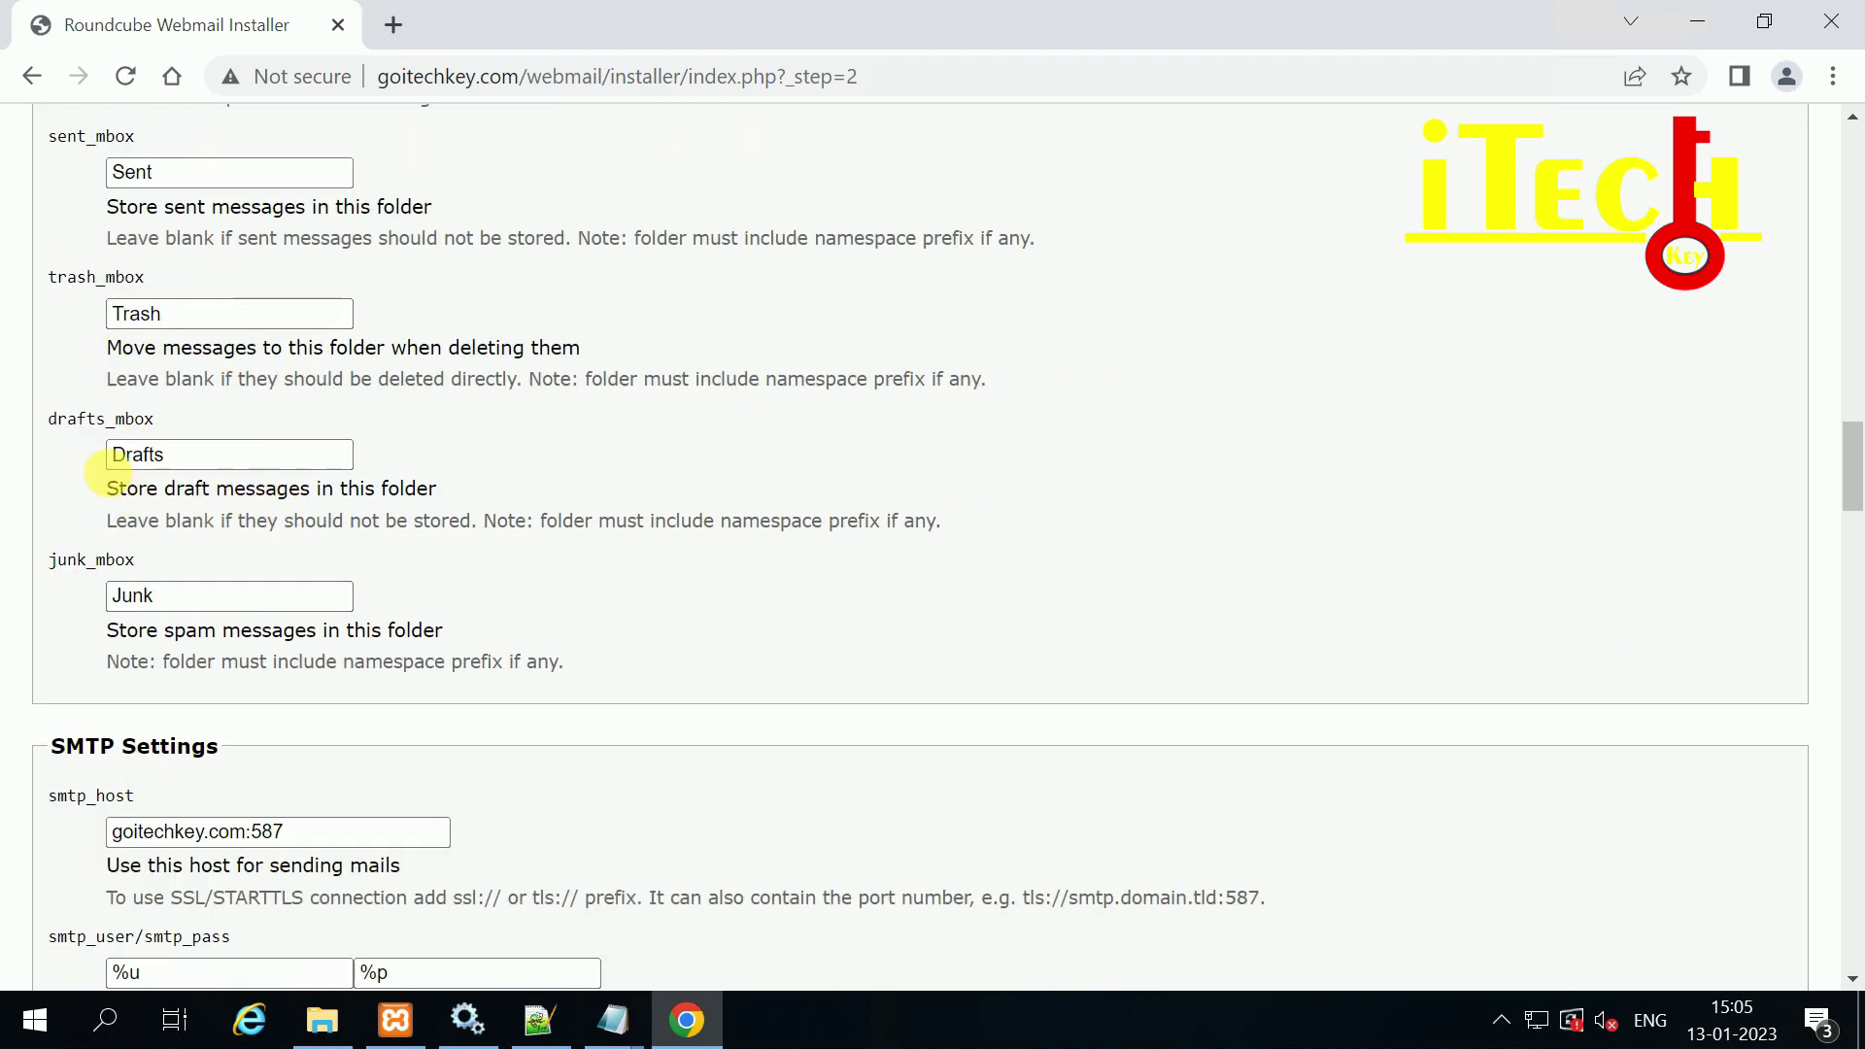
{"action": "scroll", "coordinate": [242, 588], "scroll_direction": "down", "scroll_amount": 1}
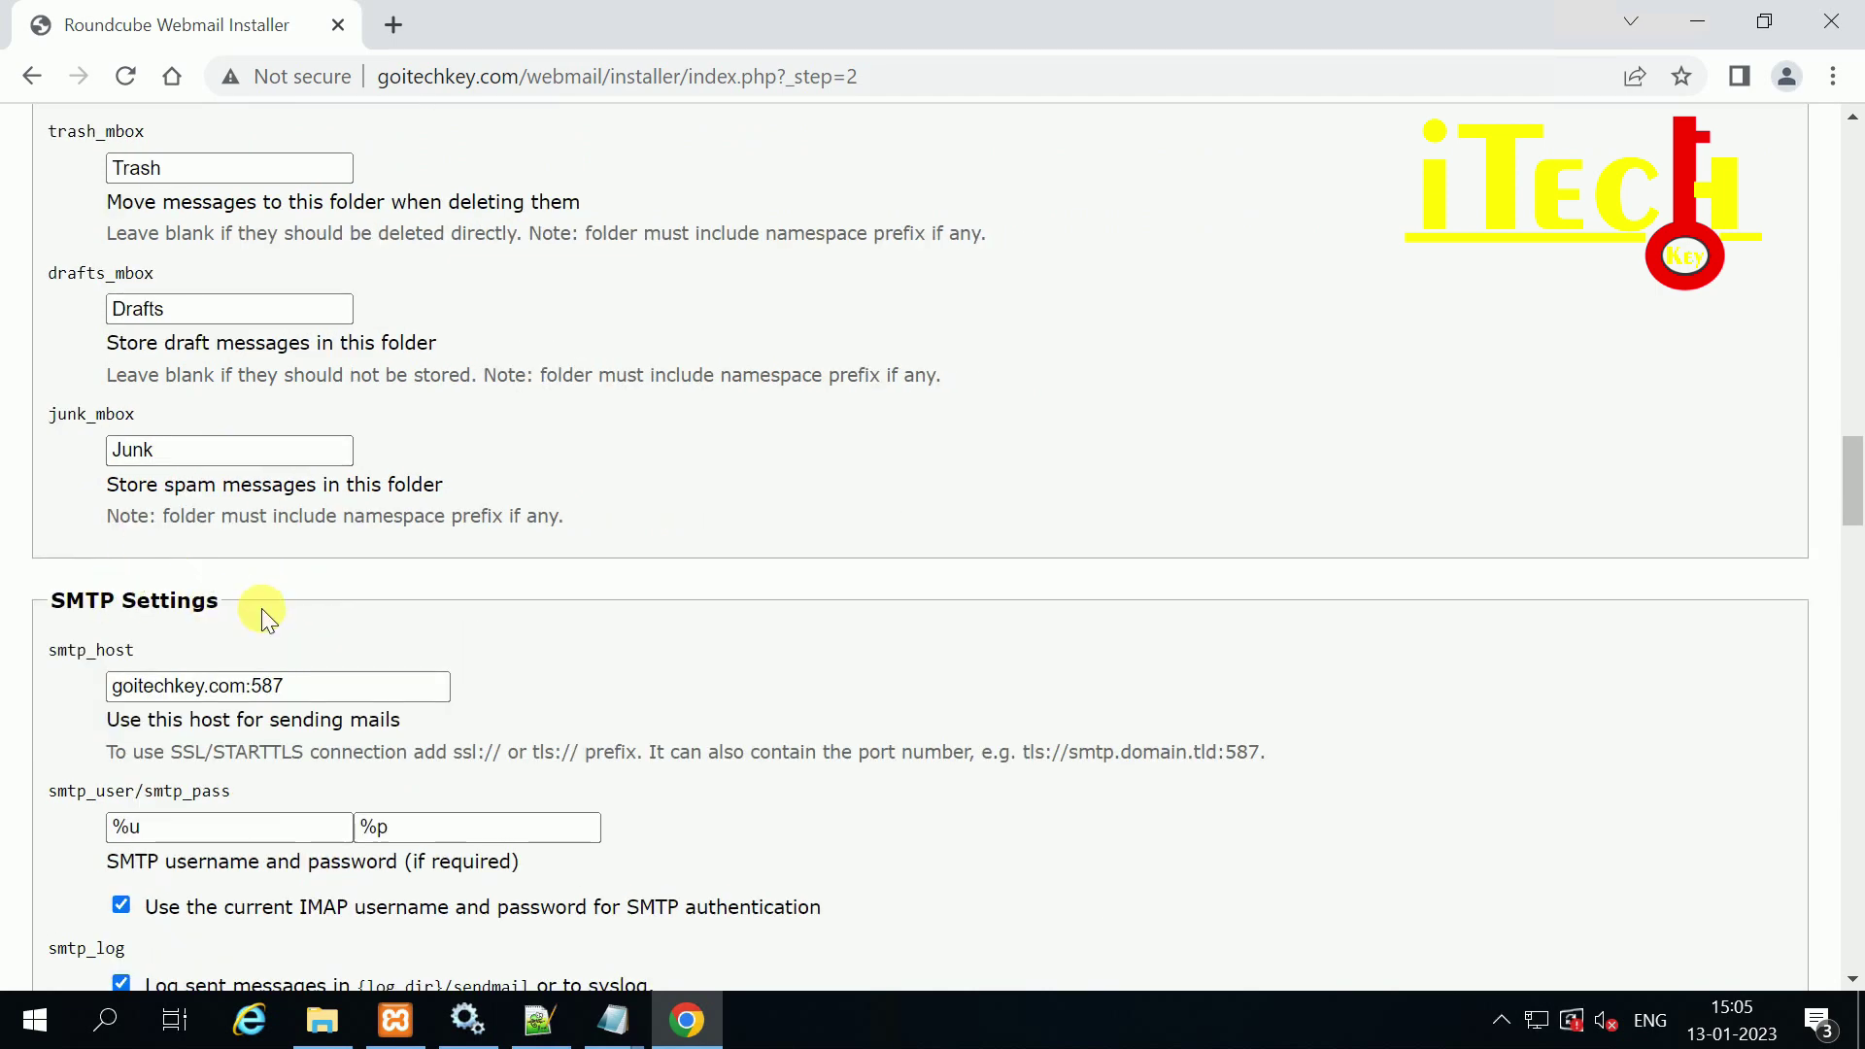
{"action": "scroll", "coordinate": [262, 610], "scroll_direction": "down", "scroll_amount": 2}
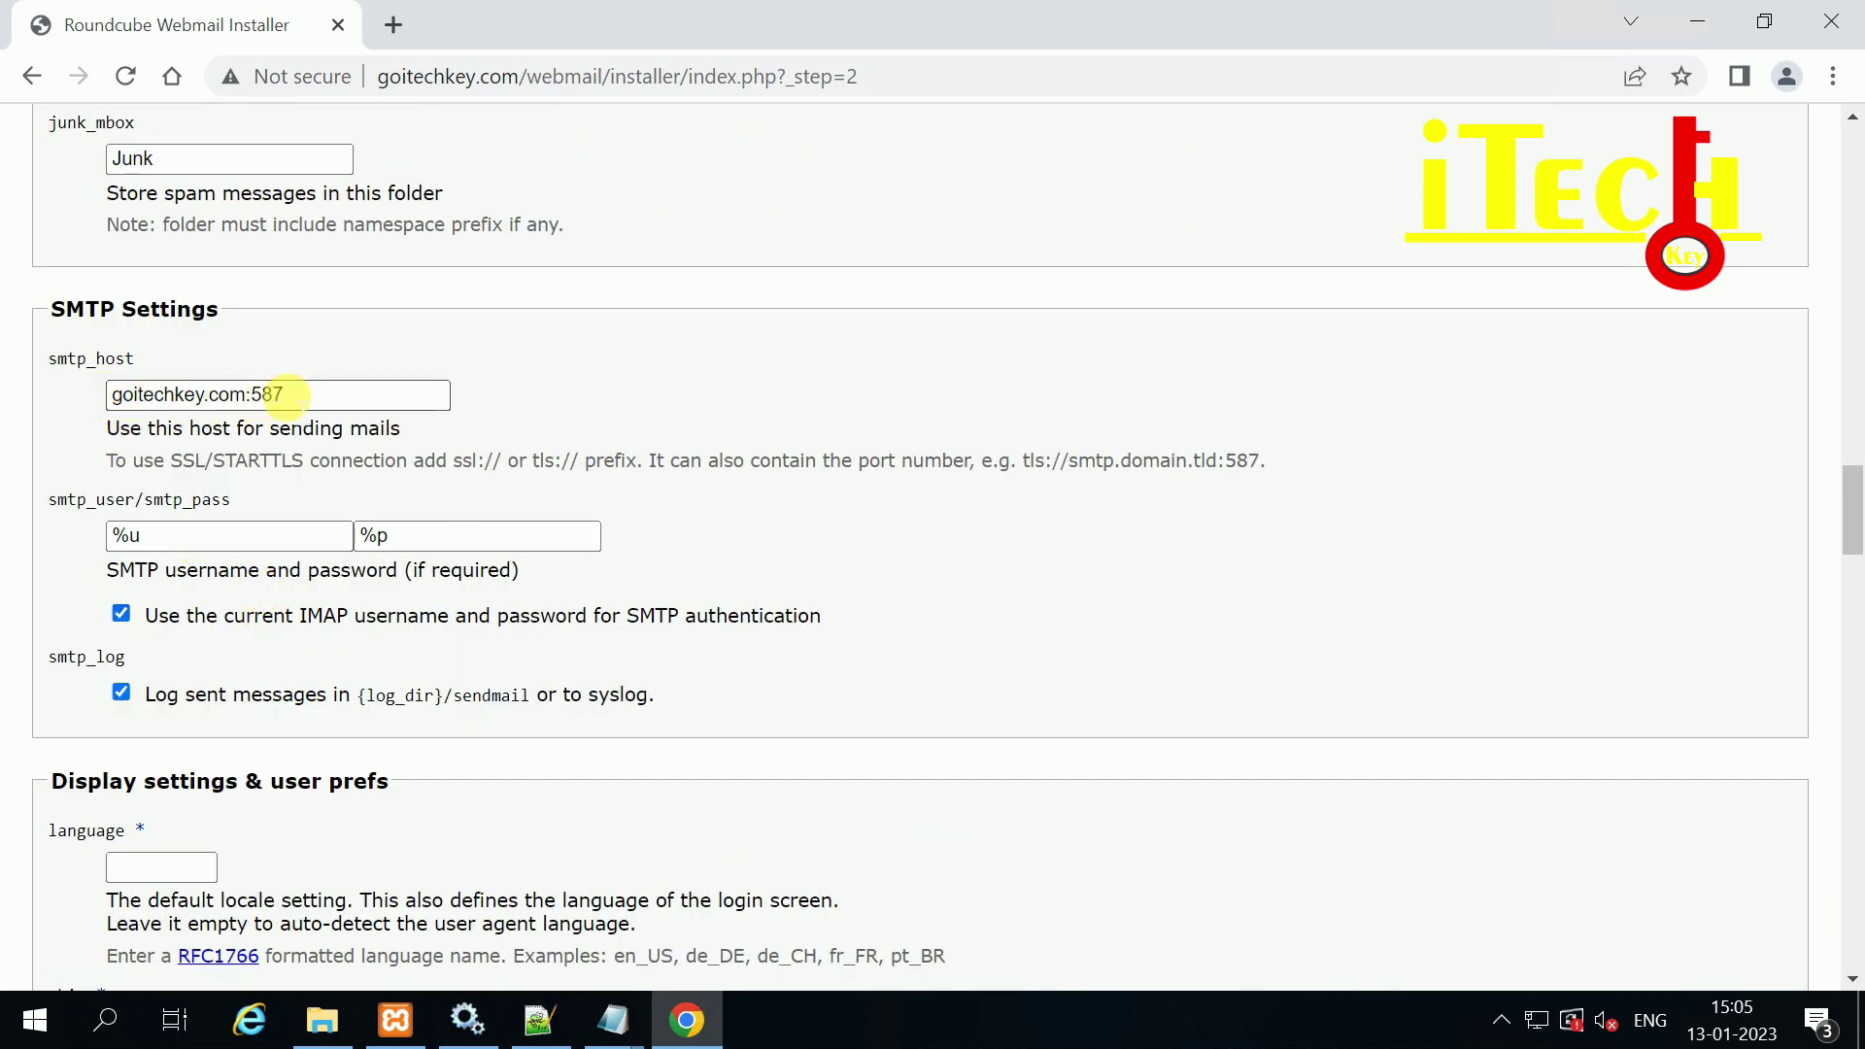
{"action": "left_click_drag", "start_coordinate": [280, 395], "coordinate": [66, 398]}
{"action": "scroll", "coordinate": [289, 432], "scroll_direction": "down", "scroll_amount": 1}
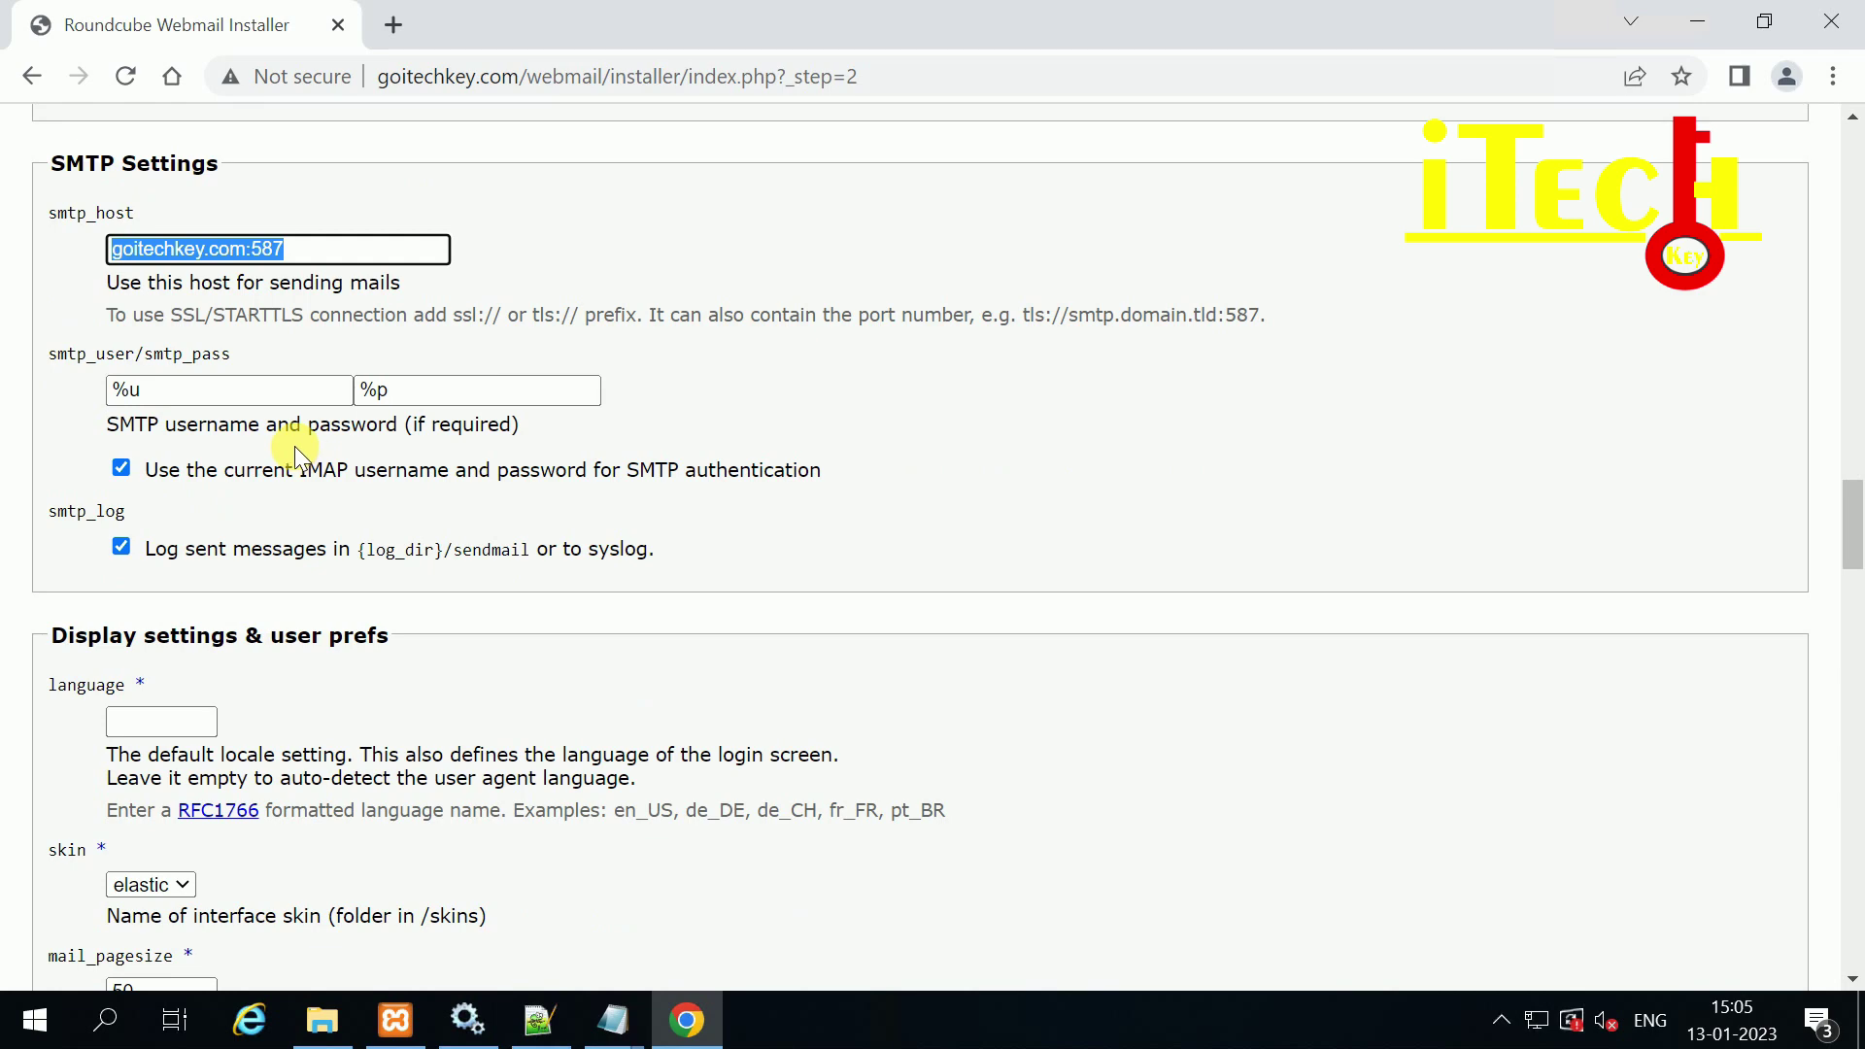
{"action": "scroll", "coordinate": [292, 448], "scroll_direction": "down", "scroll_amount": 2}
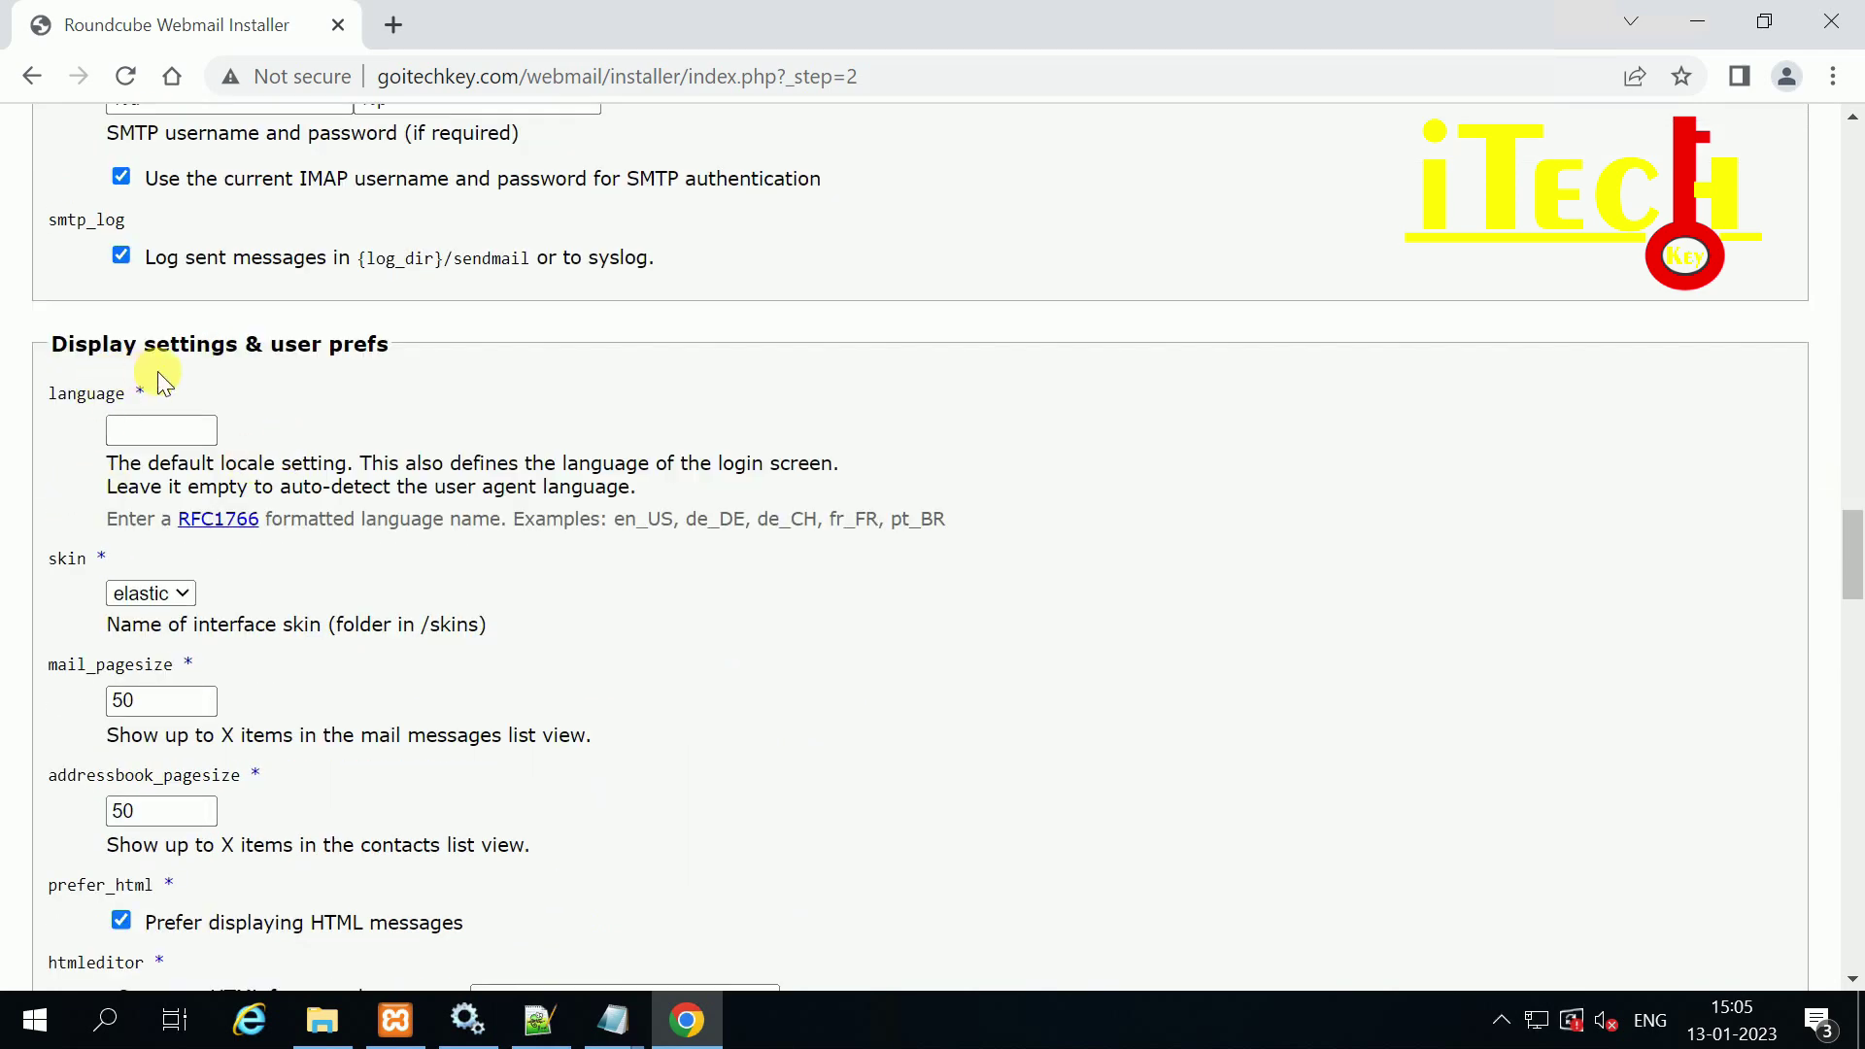
{"action": "scroll", "coordinate": [274, 457], "scroll_direction": "down", "scroll_amount": 1}
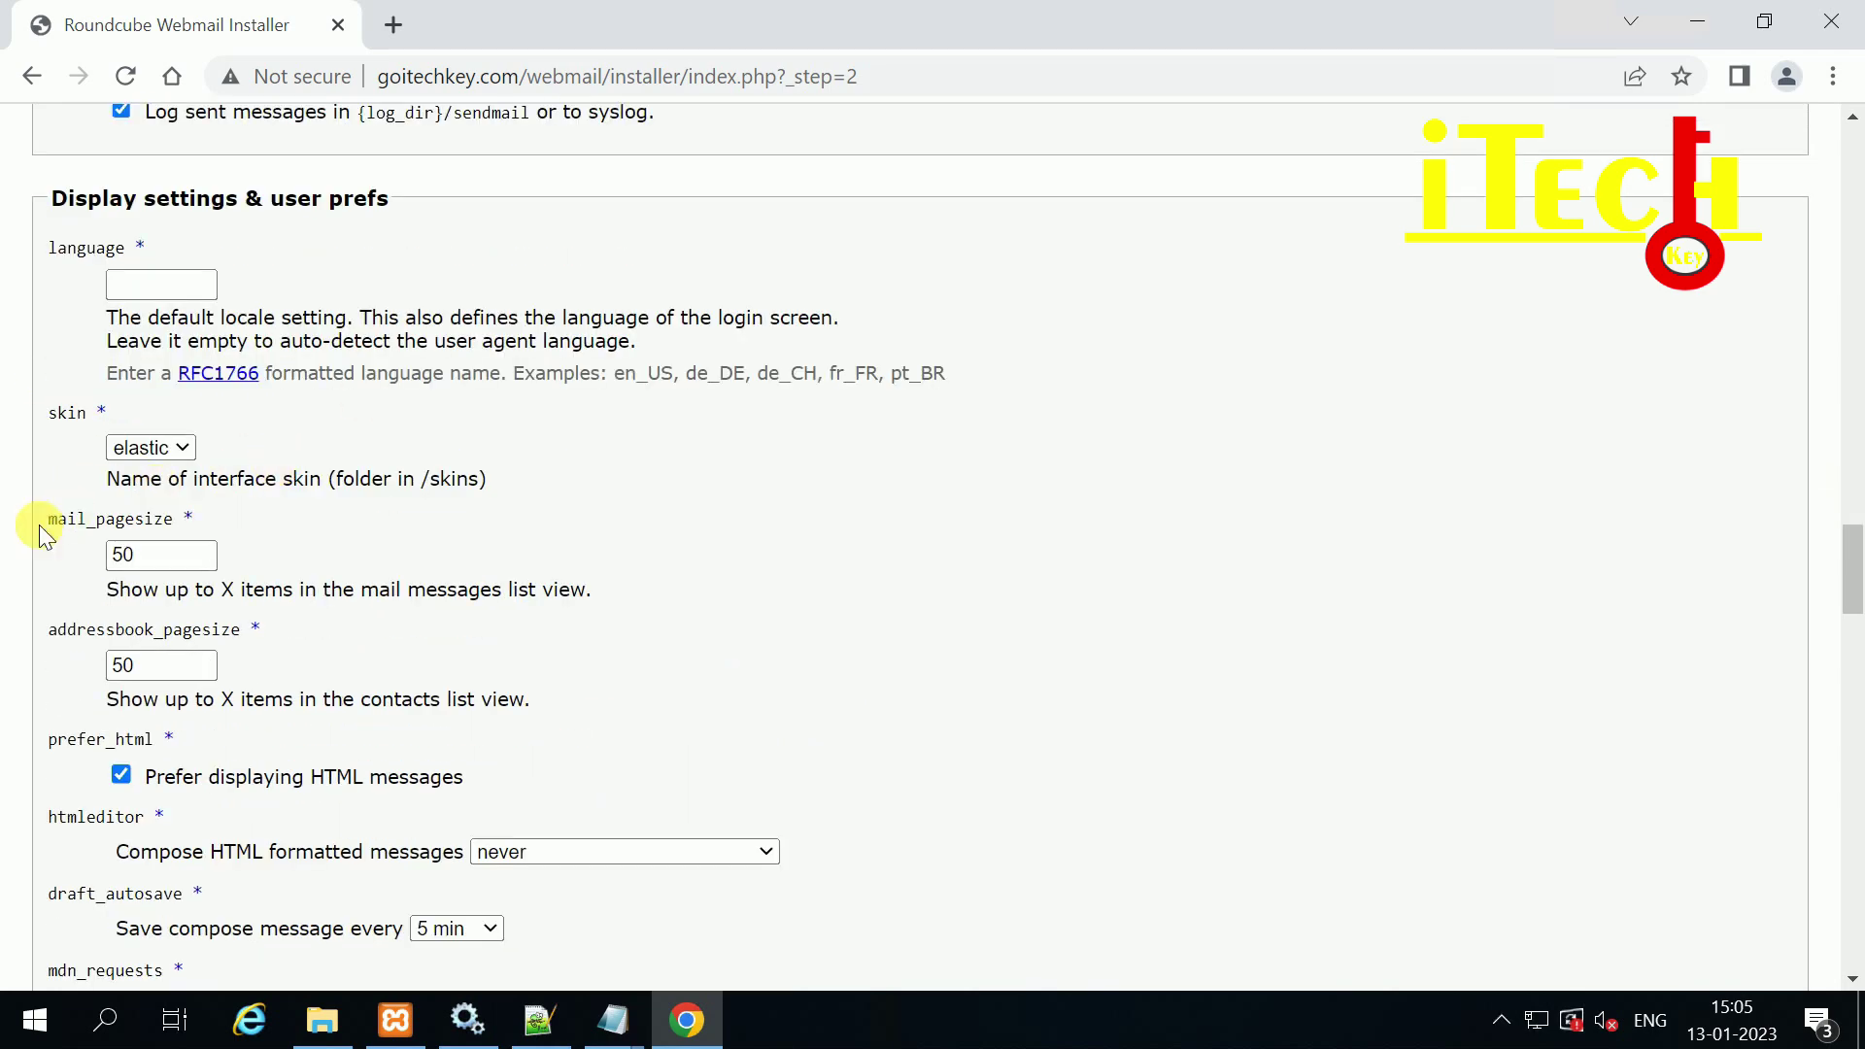
{"action": "scroll", "coordinate": [311, 660], "scroll_direction": "down", "scroll_amount": 2}
{"action": "scroll", "coordinate": [303, 657], "scroll_direction": "up", "scroll_amount": 4}
{"action": "scroll", "coordinate": [300, 653], "scroll_direction": "down", "scroll_amount": 1}
{"action": "scroll", "coordinate": [300, 653], "scroll_direction": "down", "scroll_amount": 6}
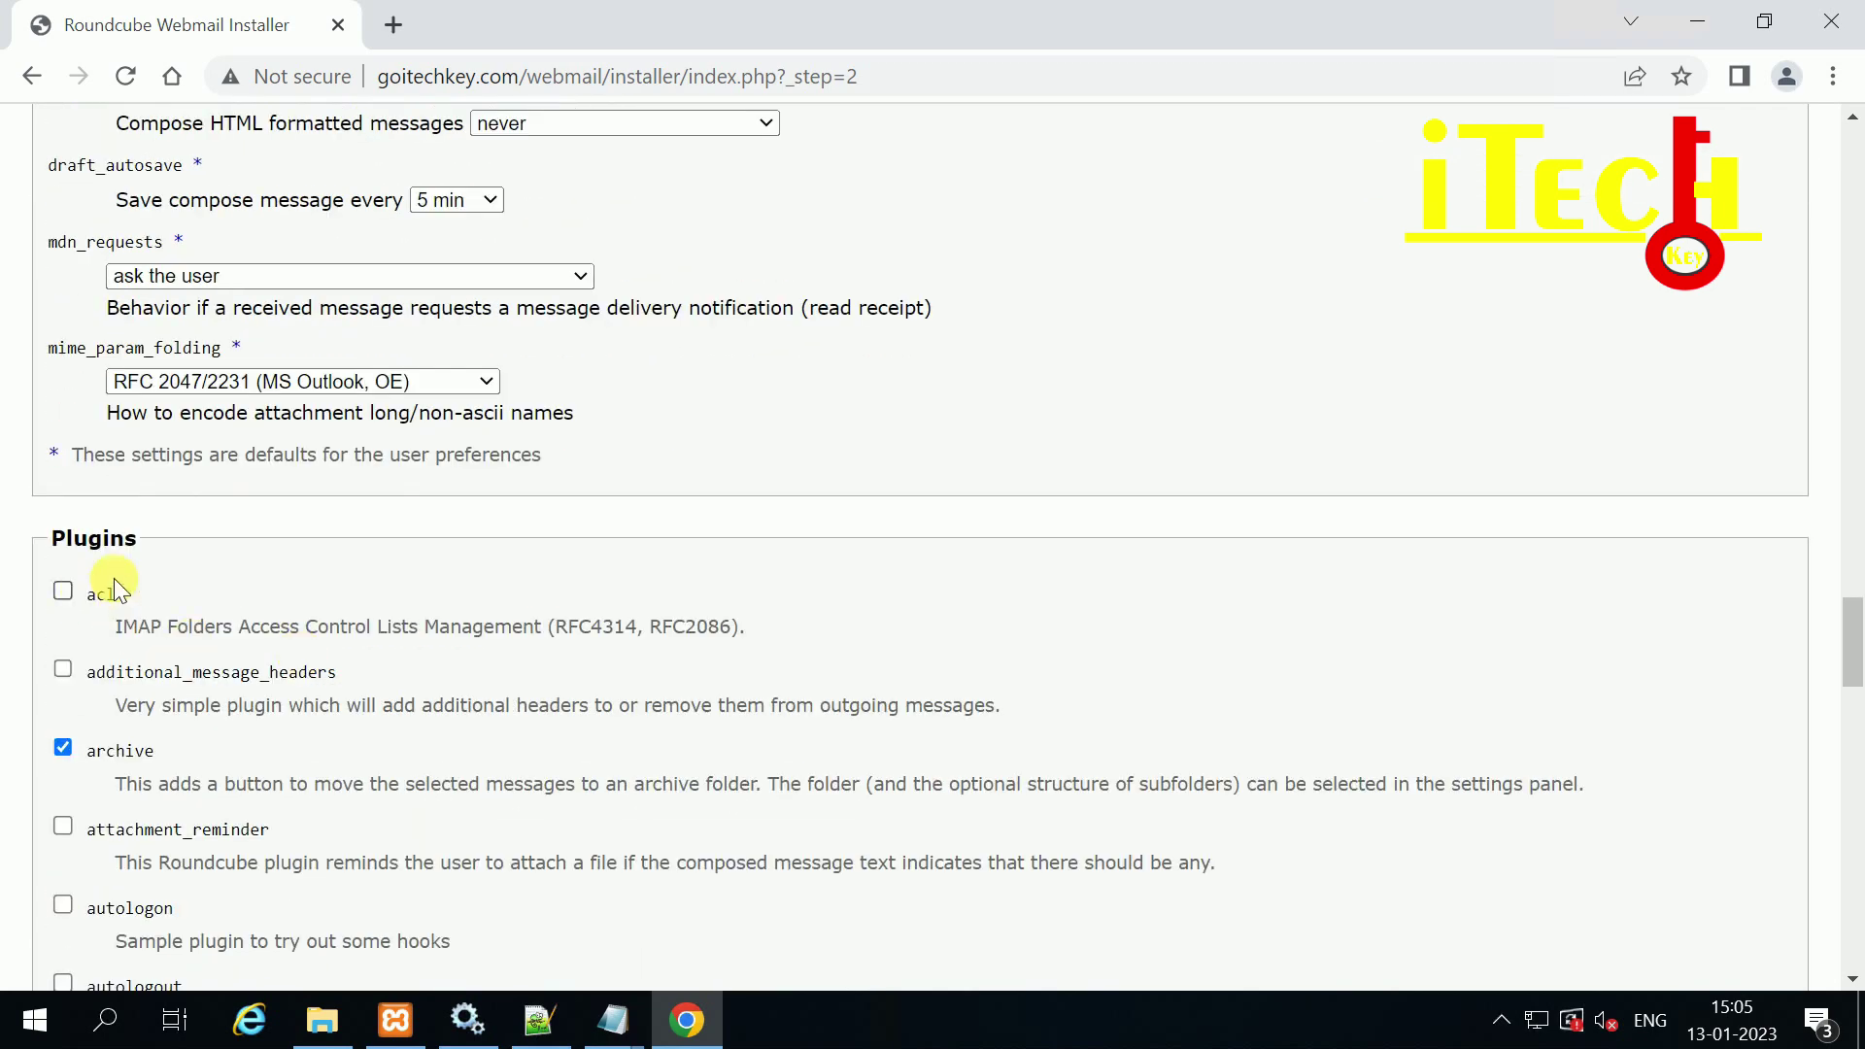
{"action": "scroll", "coordinate": [121, 588], "scroll_direction": "down", "scroll_amount": 2}
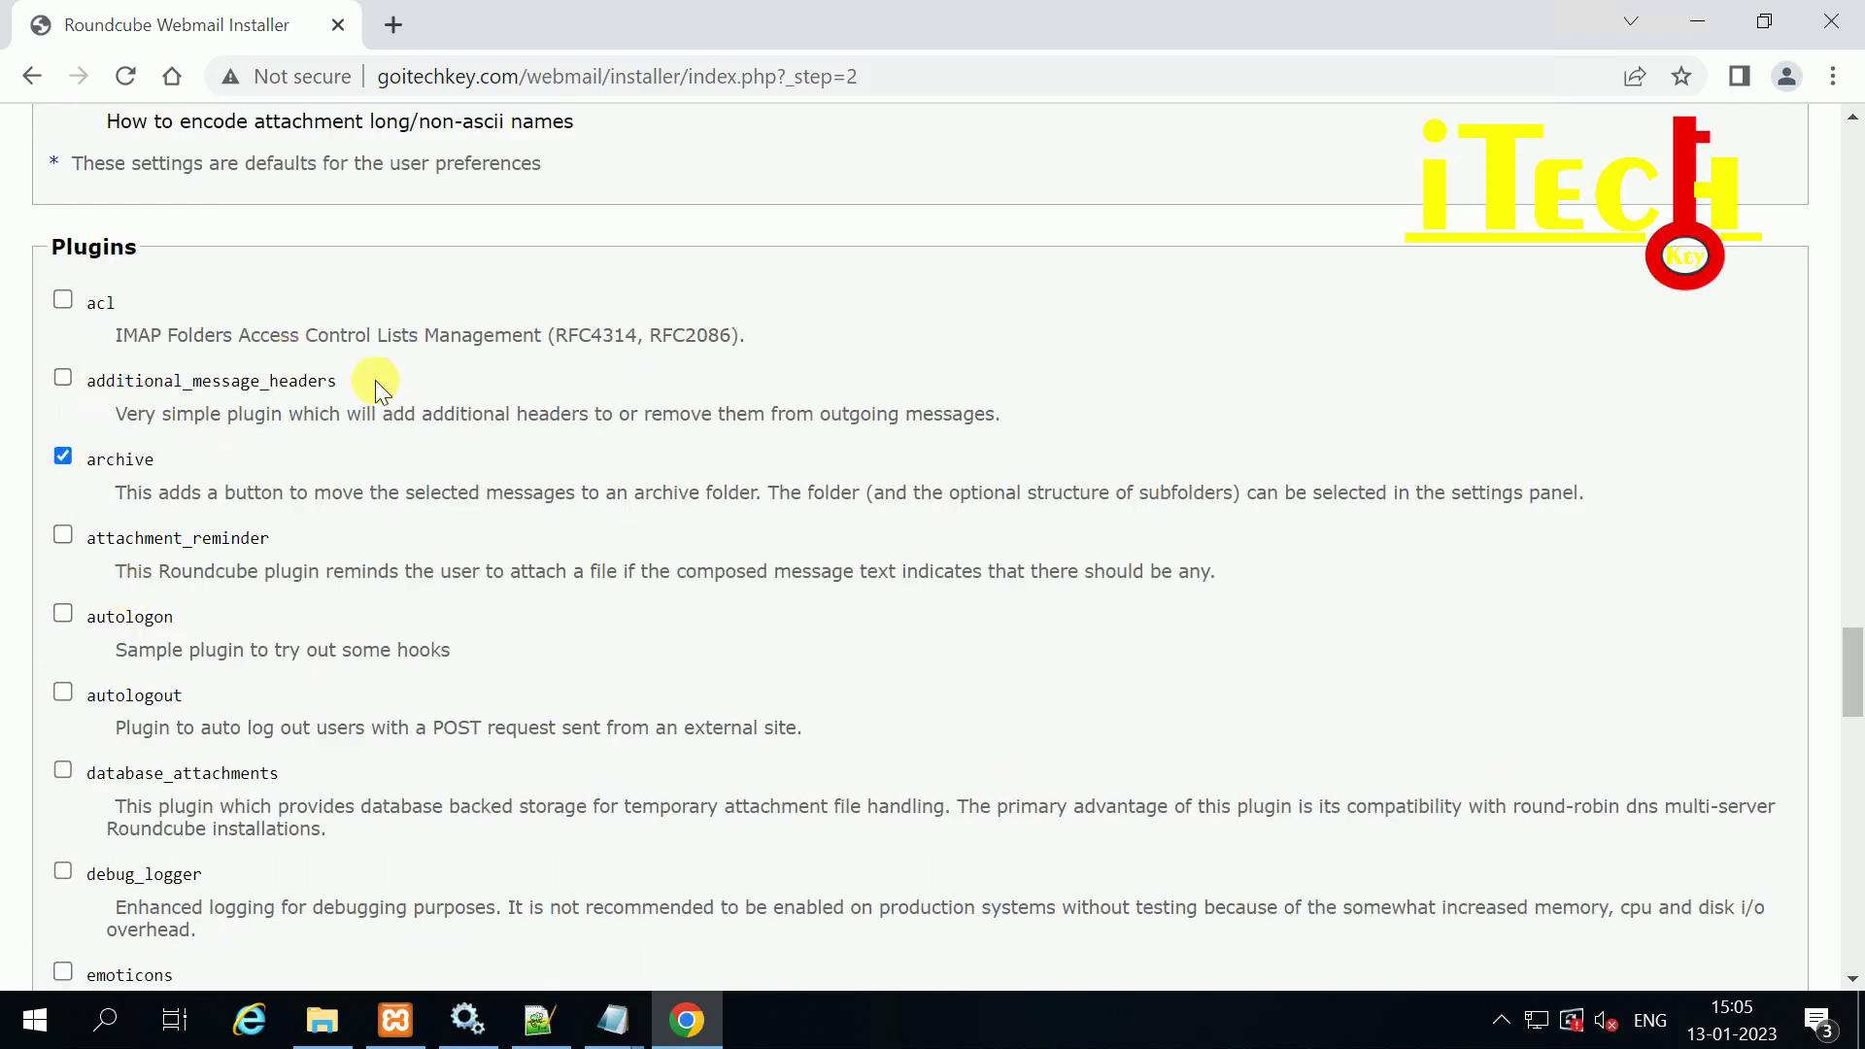
{"action": "scroll", "coordinate": [236, 546], "scroll_direction": "down", "scroll_amount": 1}
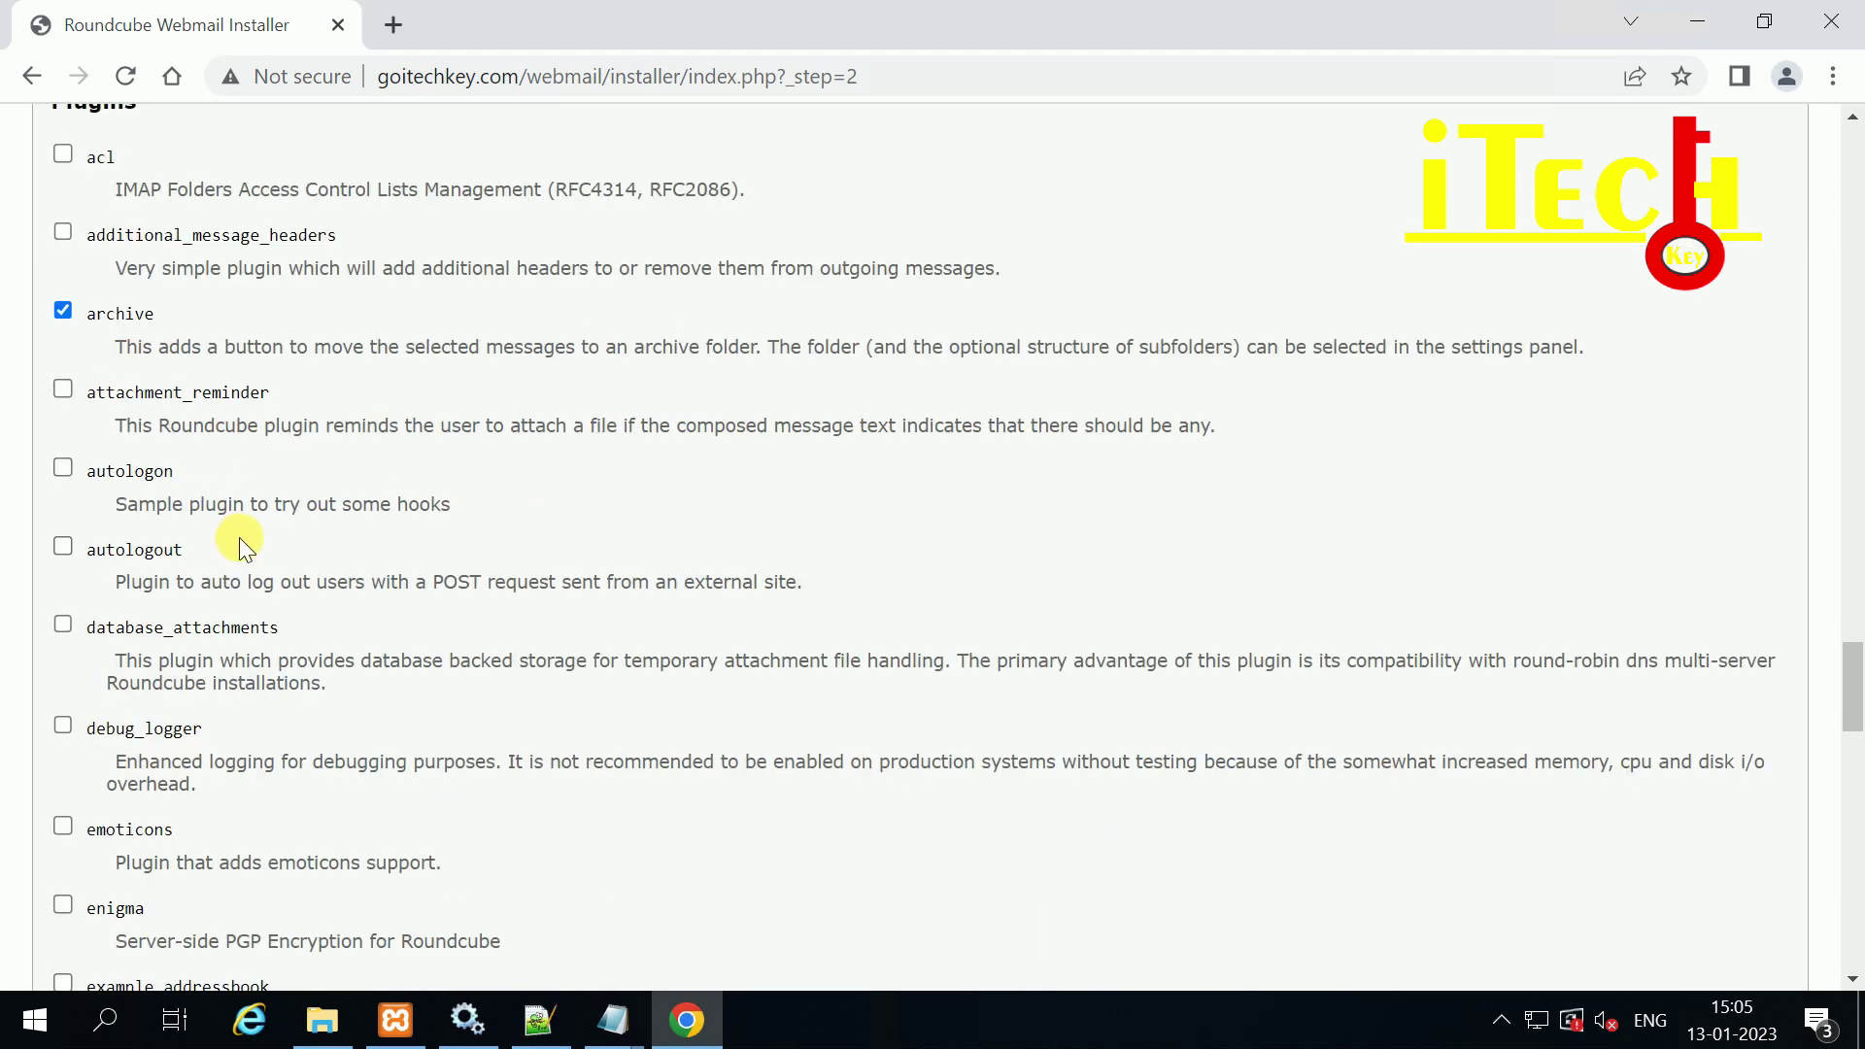
{"action": "scroll", "coordinate": [247, 473], "scroll_direction": "down", "scroll_amount": 2}
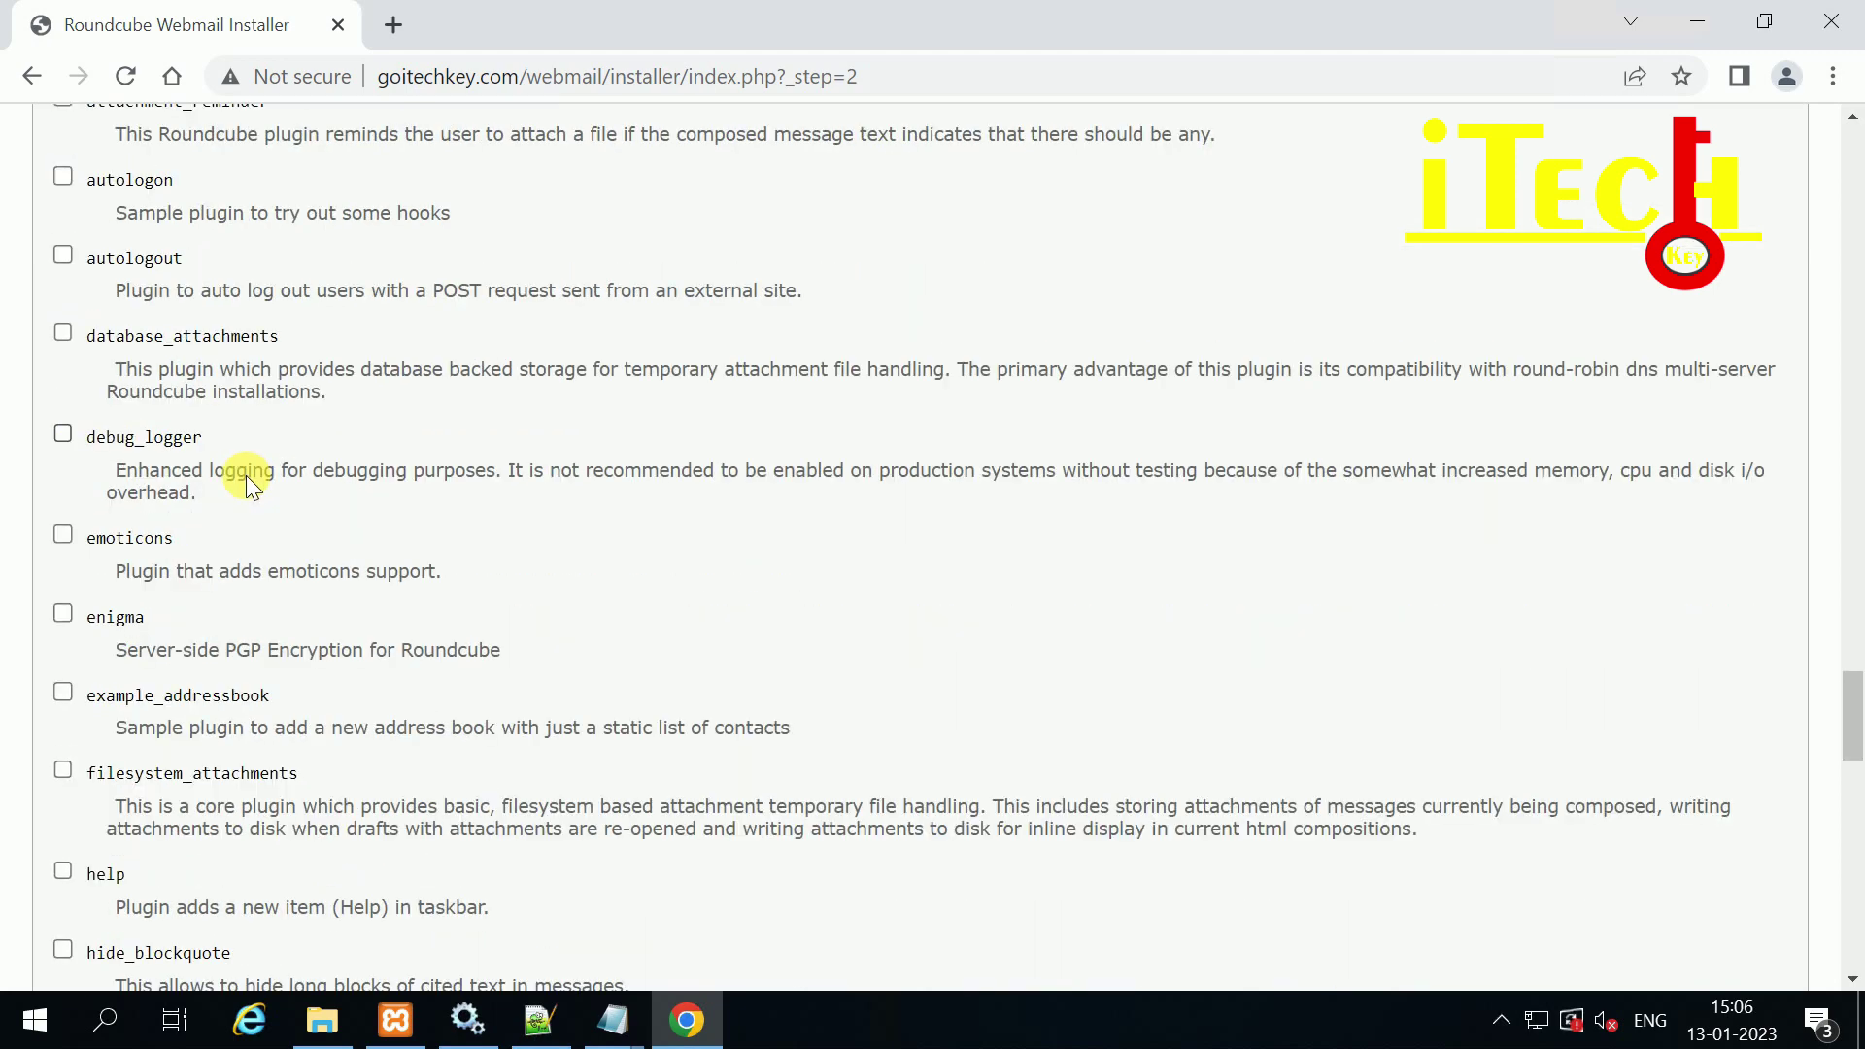
{"action": "scroll", "coordinate": [126, 729], "scroll_direction": "down", "scroll_amount": 1}
{"action": "scroll", "coordinate": [116, 757], "scroll_direction": "down", "scroll_amount": 2}
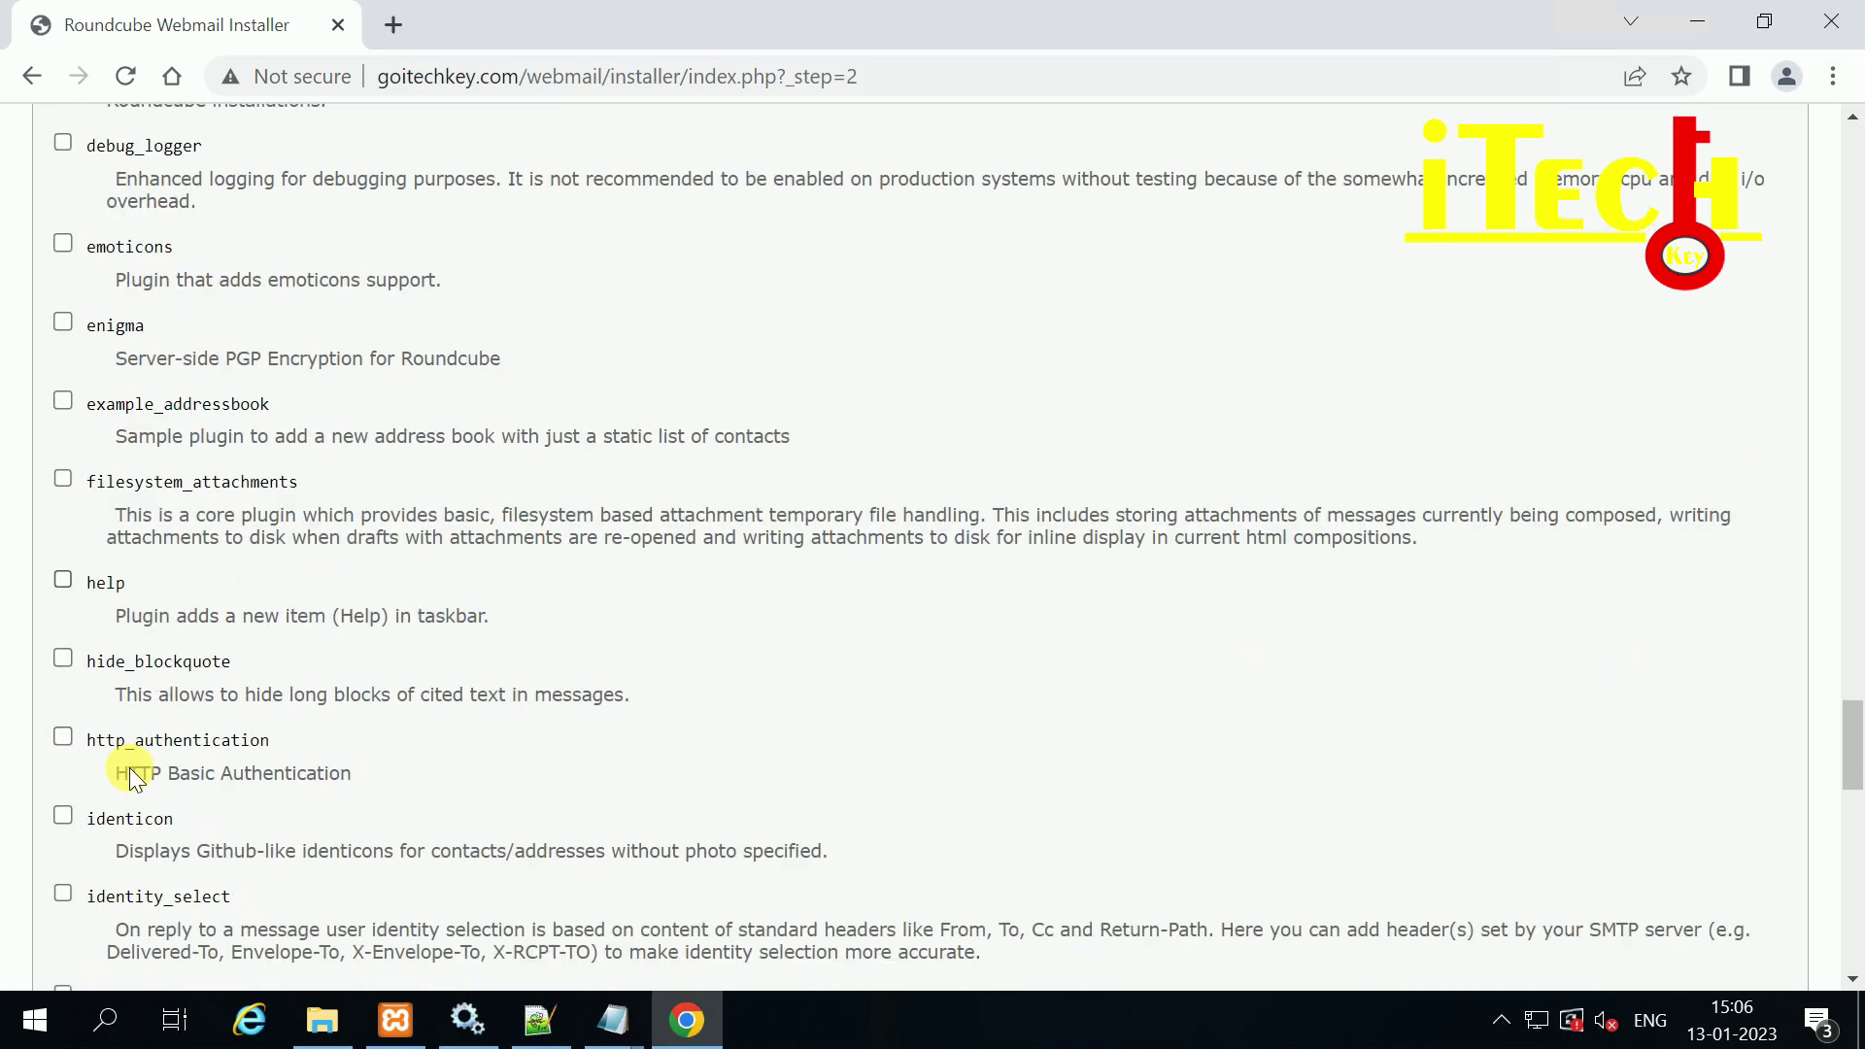
{"action": "scroll", "coordinate": [175, 740], "scroll_direction": "down", "scroll_amount": 1}
{"action": "scroll", "coordinate": [183, 738], "scroll_direction": "down", "scroll_amount": 2}
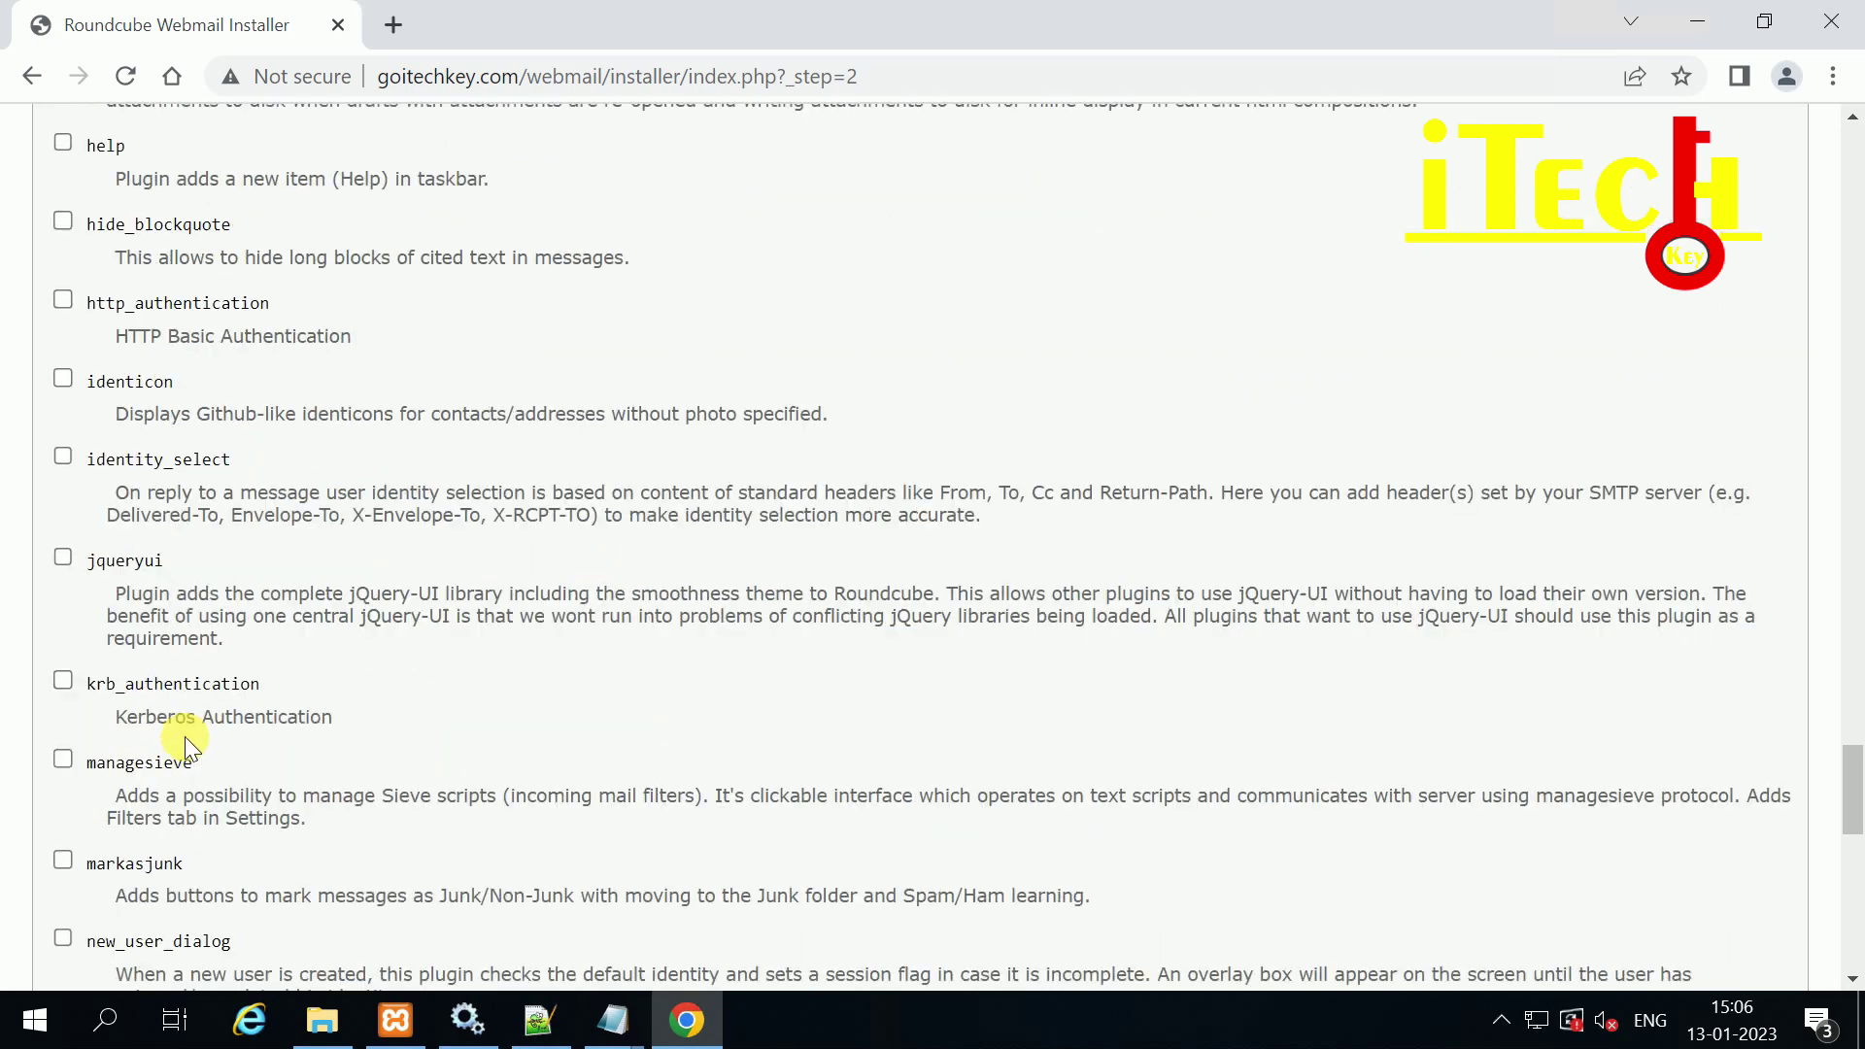
{"action": "scroll", "coordinate": [194, 740], "scroll_direction": "down", "scroll_amount": 2}
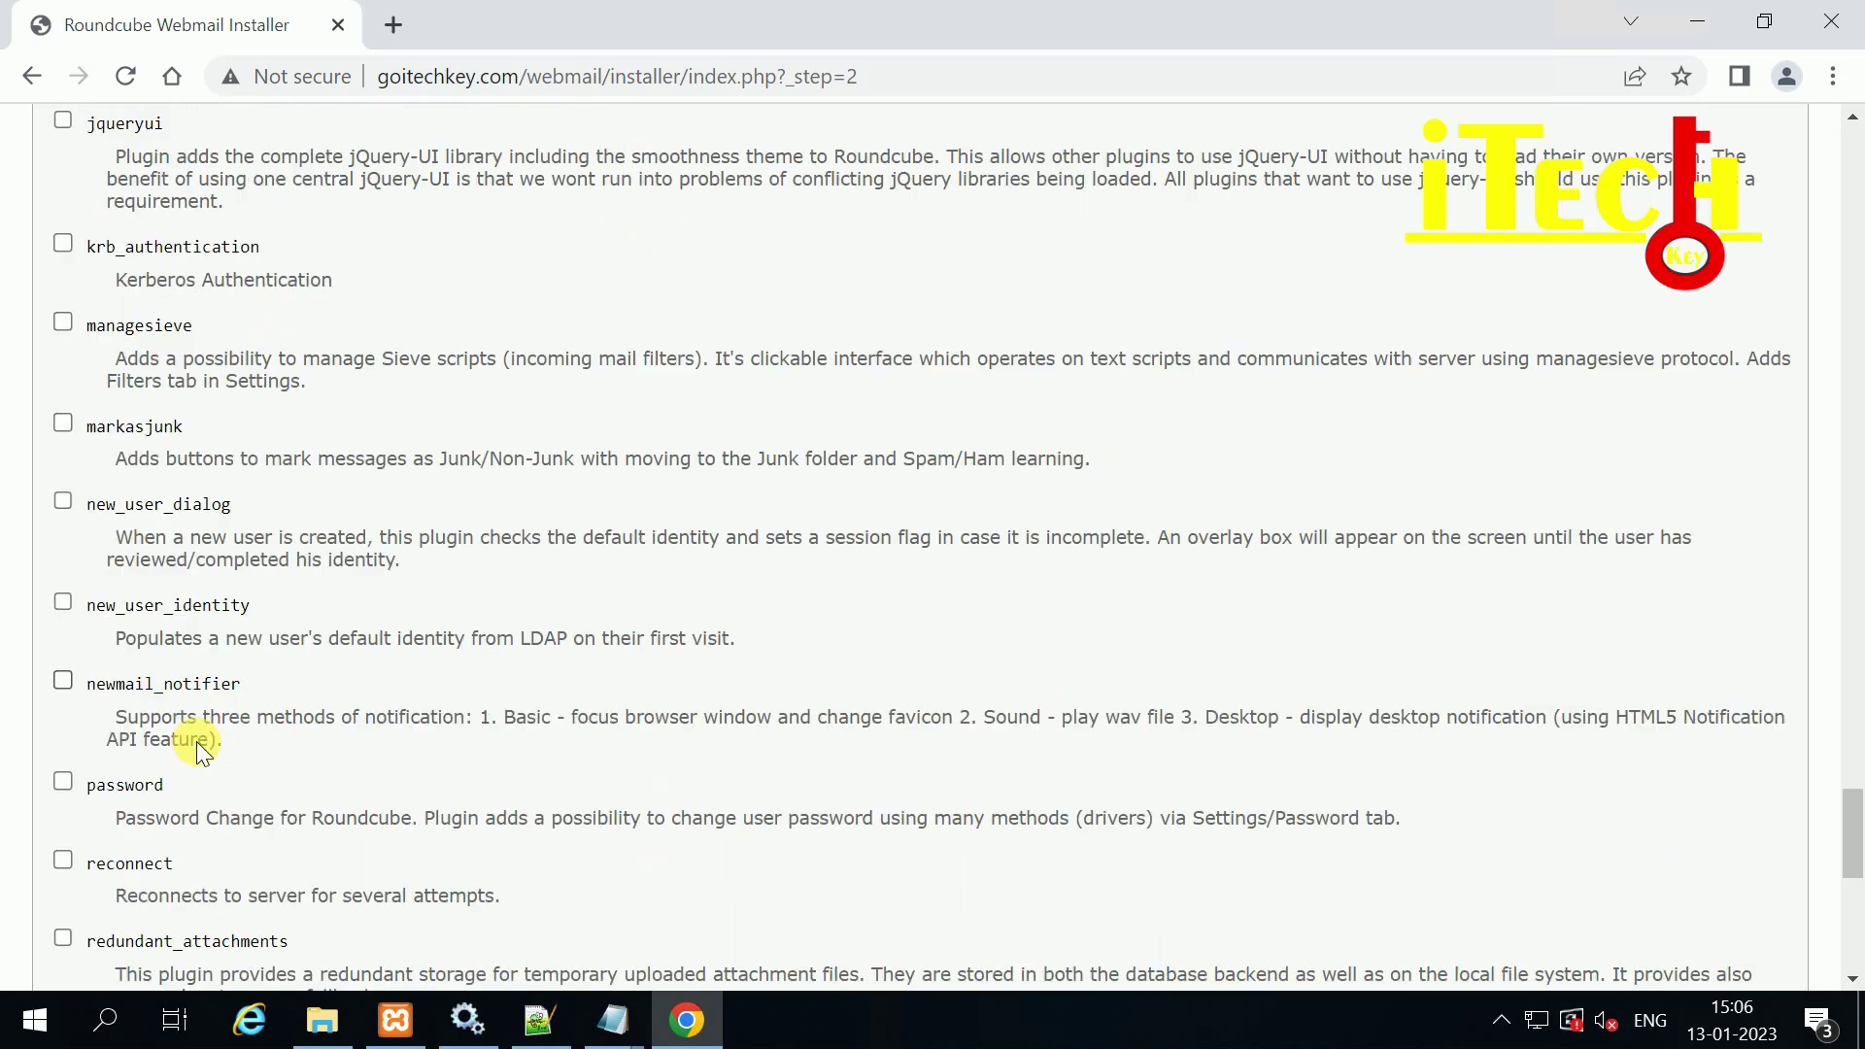
Step: Enable the password, userinfo, vcard_attachments and zipdownload plugins and update the config
{"action": "left_click", "coordinate": [63, 780]}
{"action": "scroll", "coordinate": [268, 734], "scroll_direction": "down", "scroll_amount": 2}
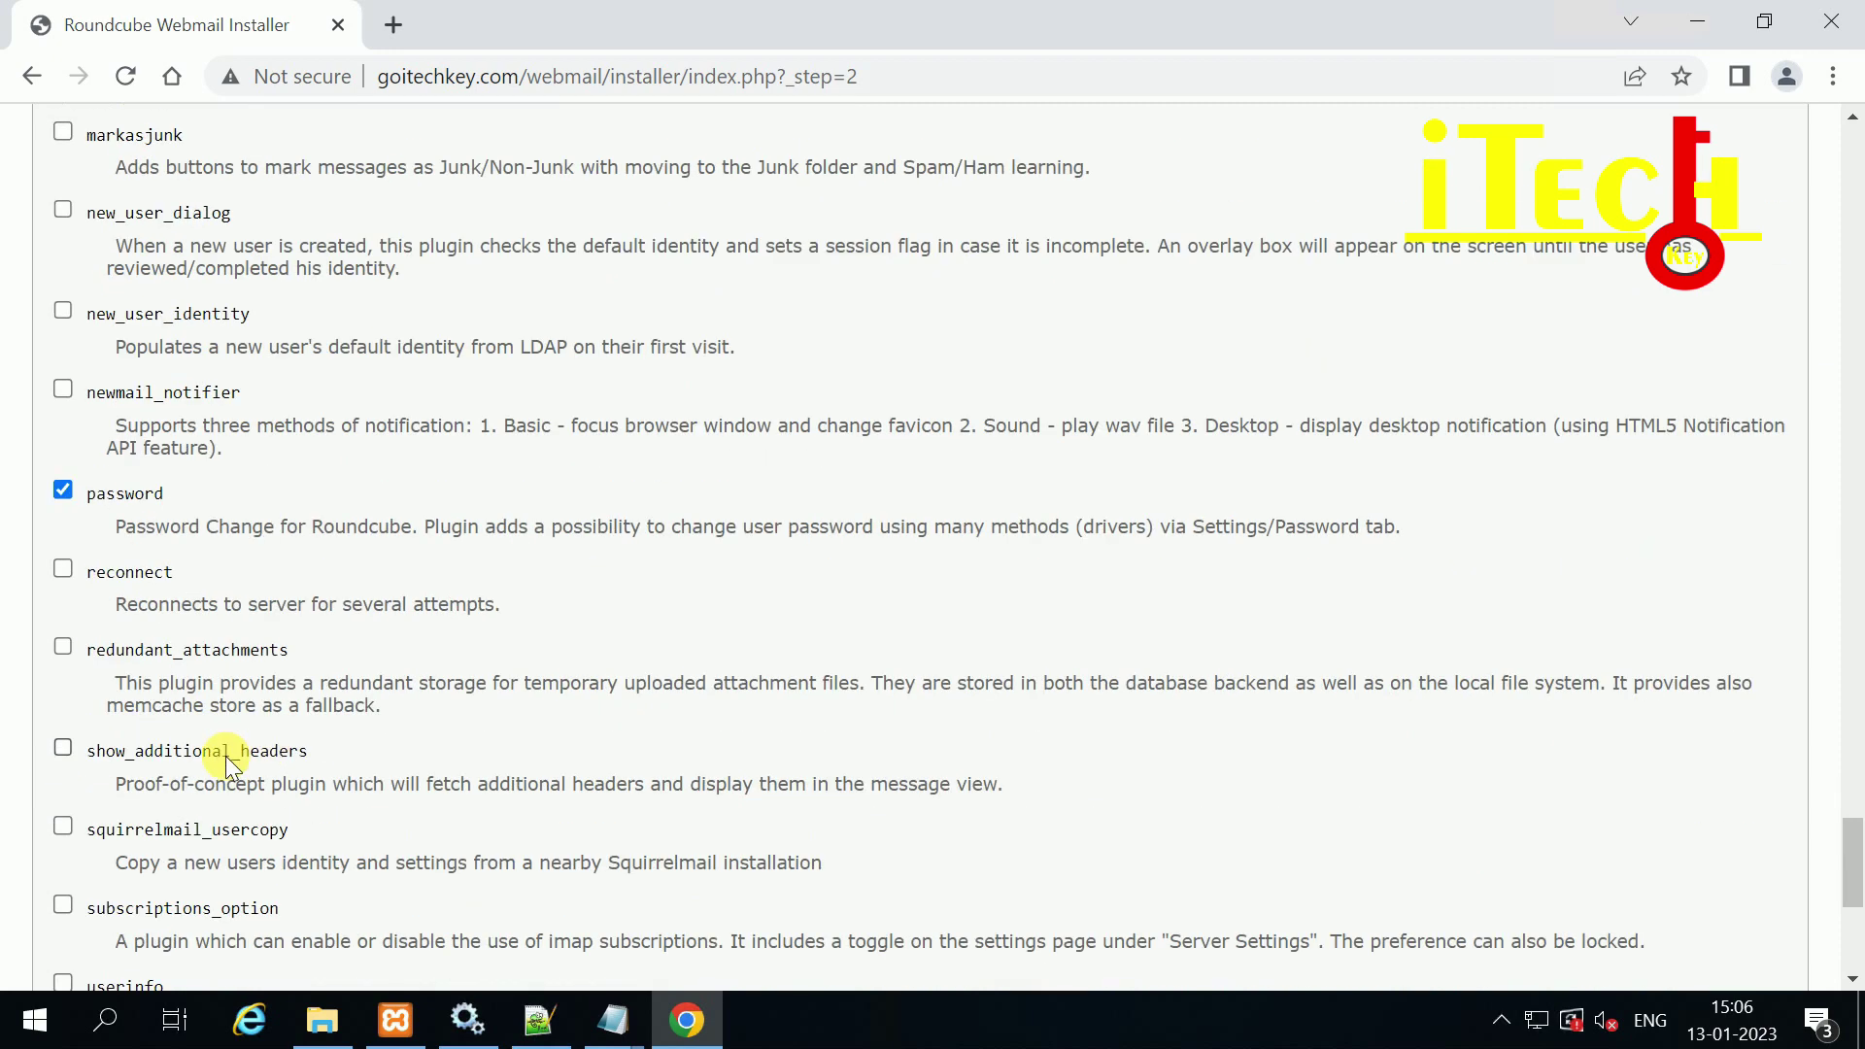
{"action": "scroll", "coordinate": [289, 802], "scroll_direction": "down", "scroll_amount": 1}
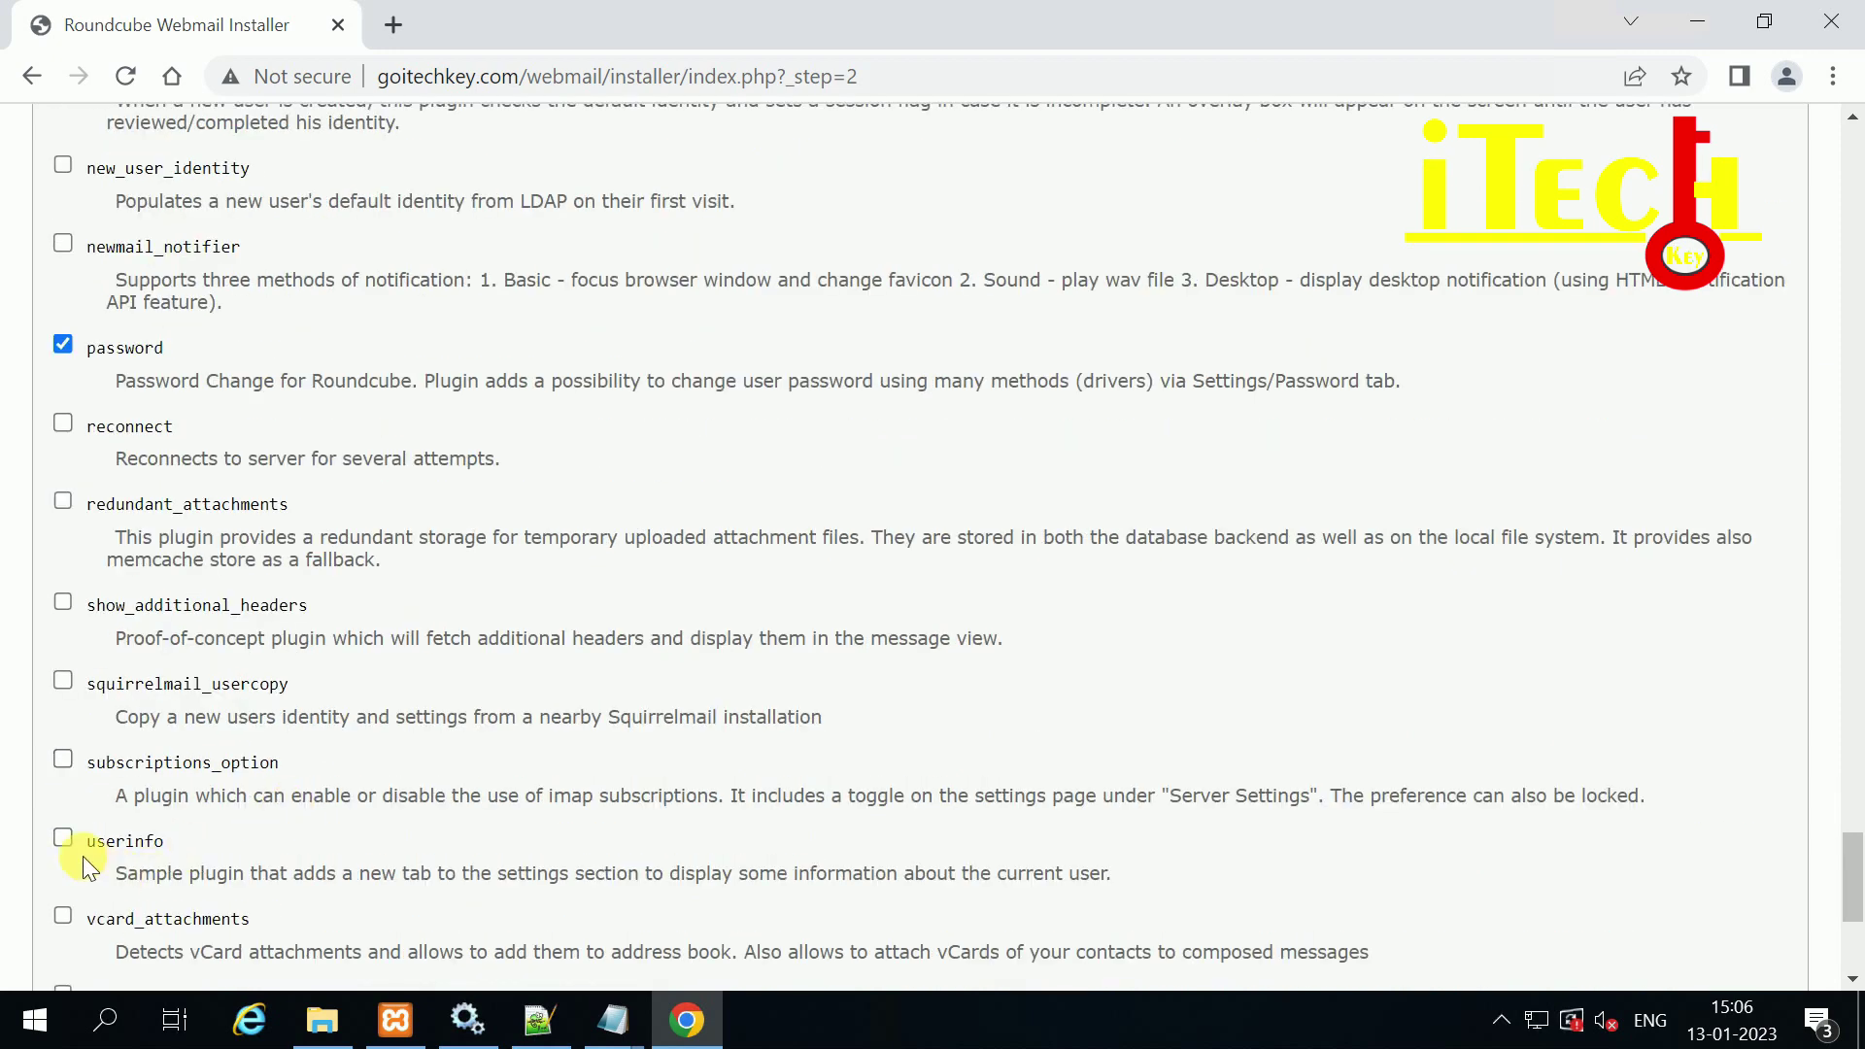
{"action": "left_click", "coordinate": [65, 839]}
{"action": "left_click", "coordinate": [62, 915]}
{"action": "scroll", "coordinate": [315, 786], "scroll_direction": "down", "scroll_amount": 3}
{"action": "left_click", "coordinate": [107, 717]}
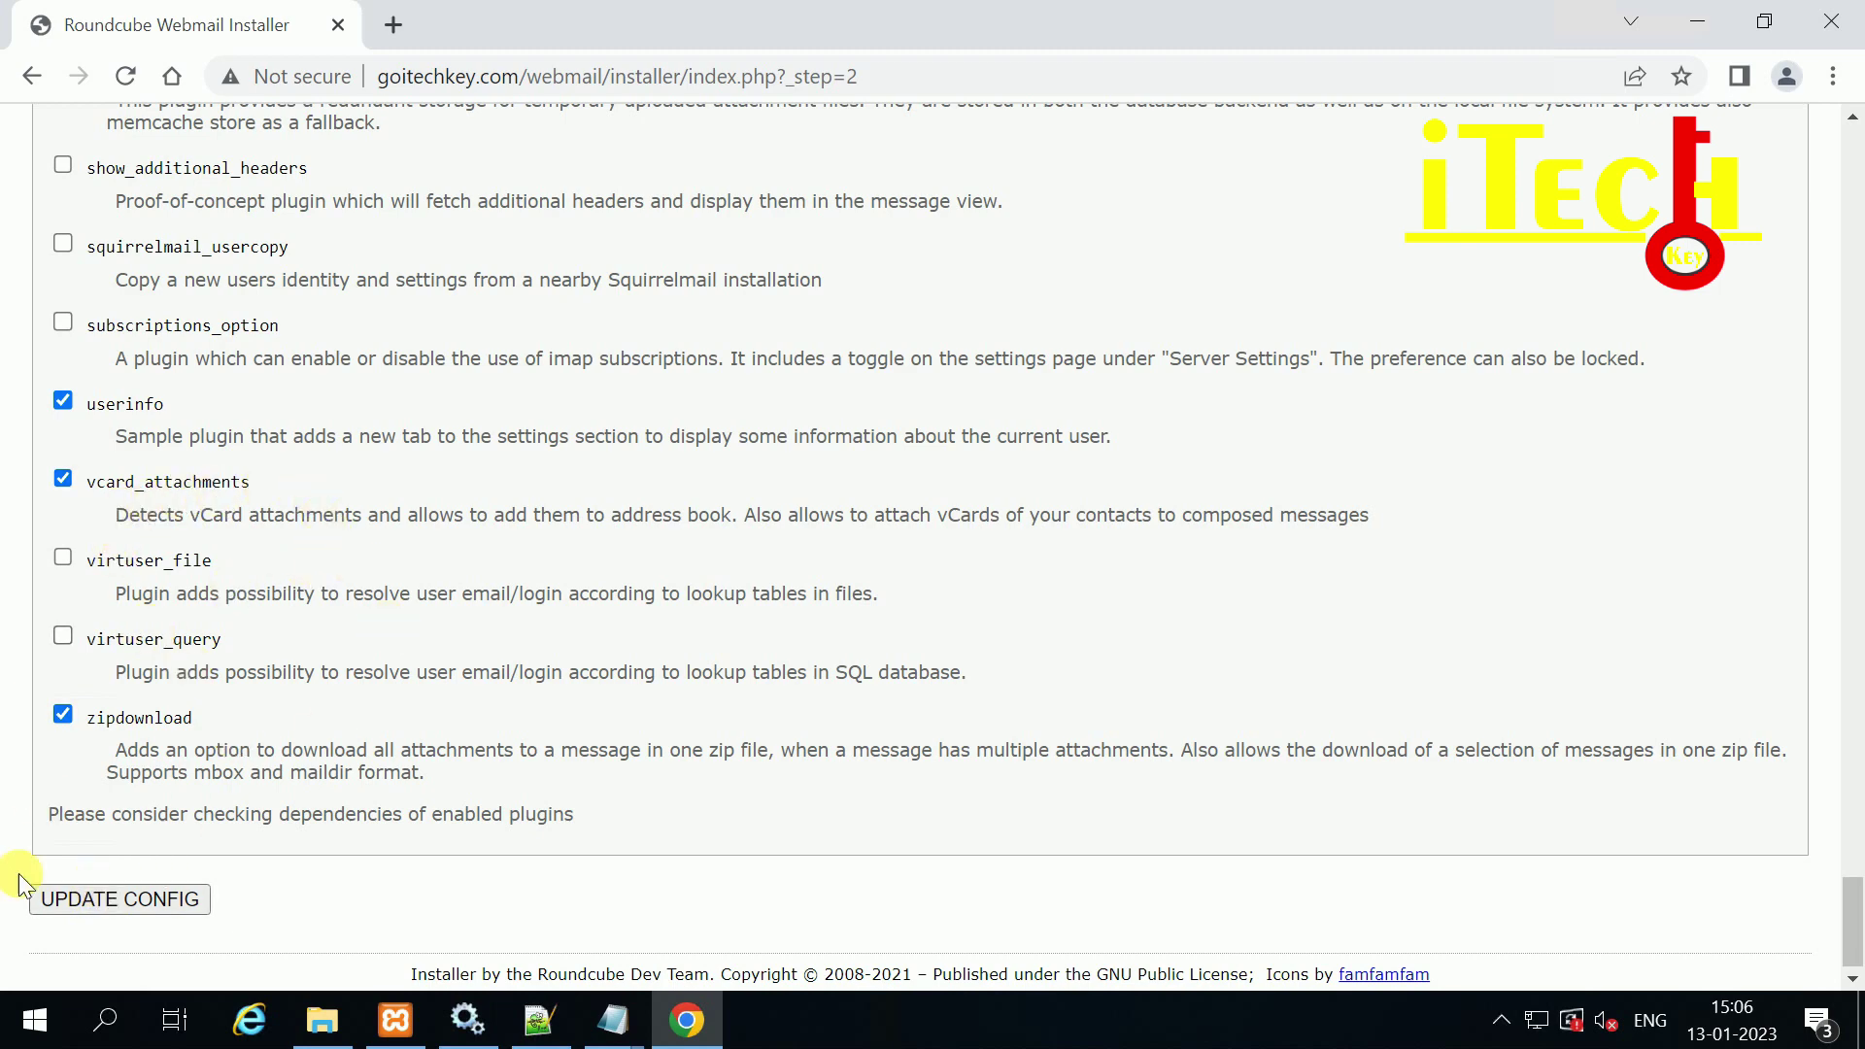
{"action": "left_click", "coordinate": [121, 899]}
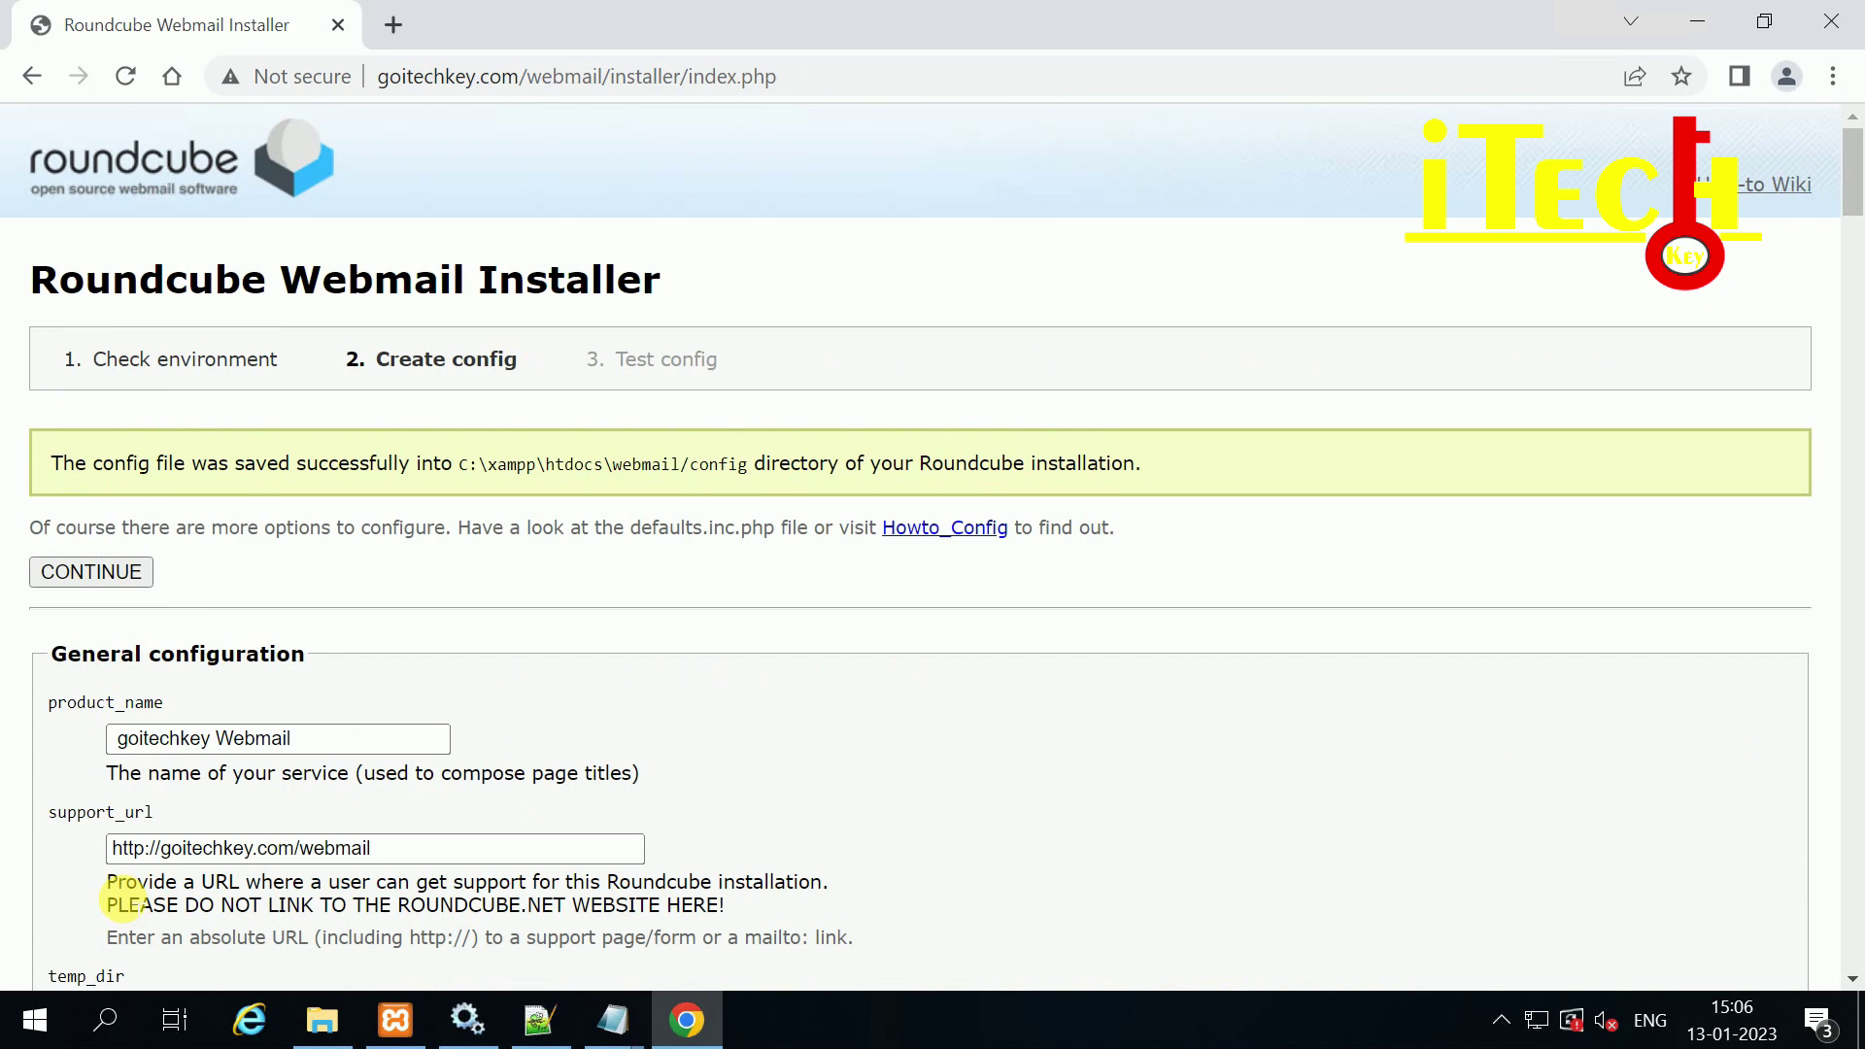
Step: Continue to the Test config step and review the config and directory checks
{"action": "left_click", "coordinate": [712, 358]}
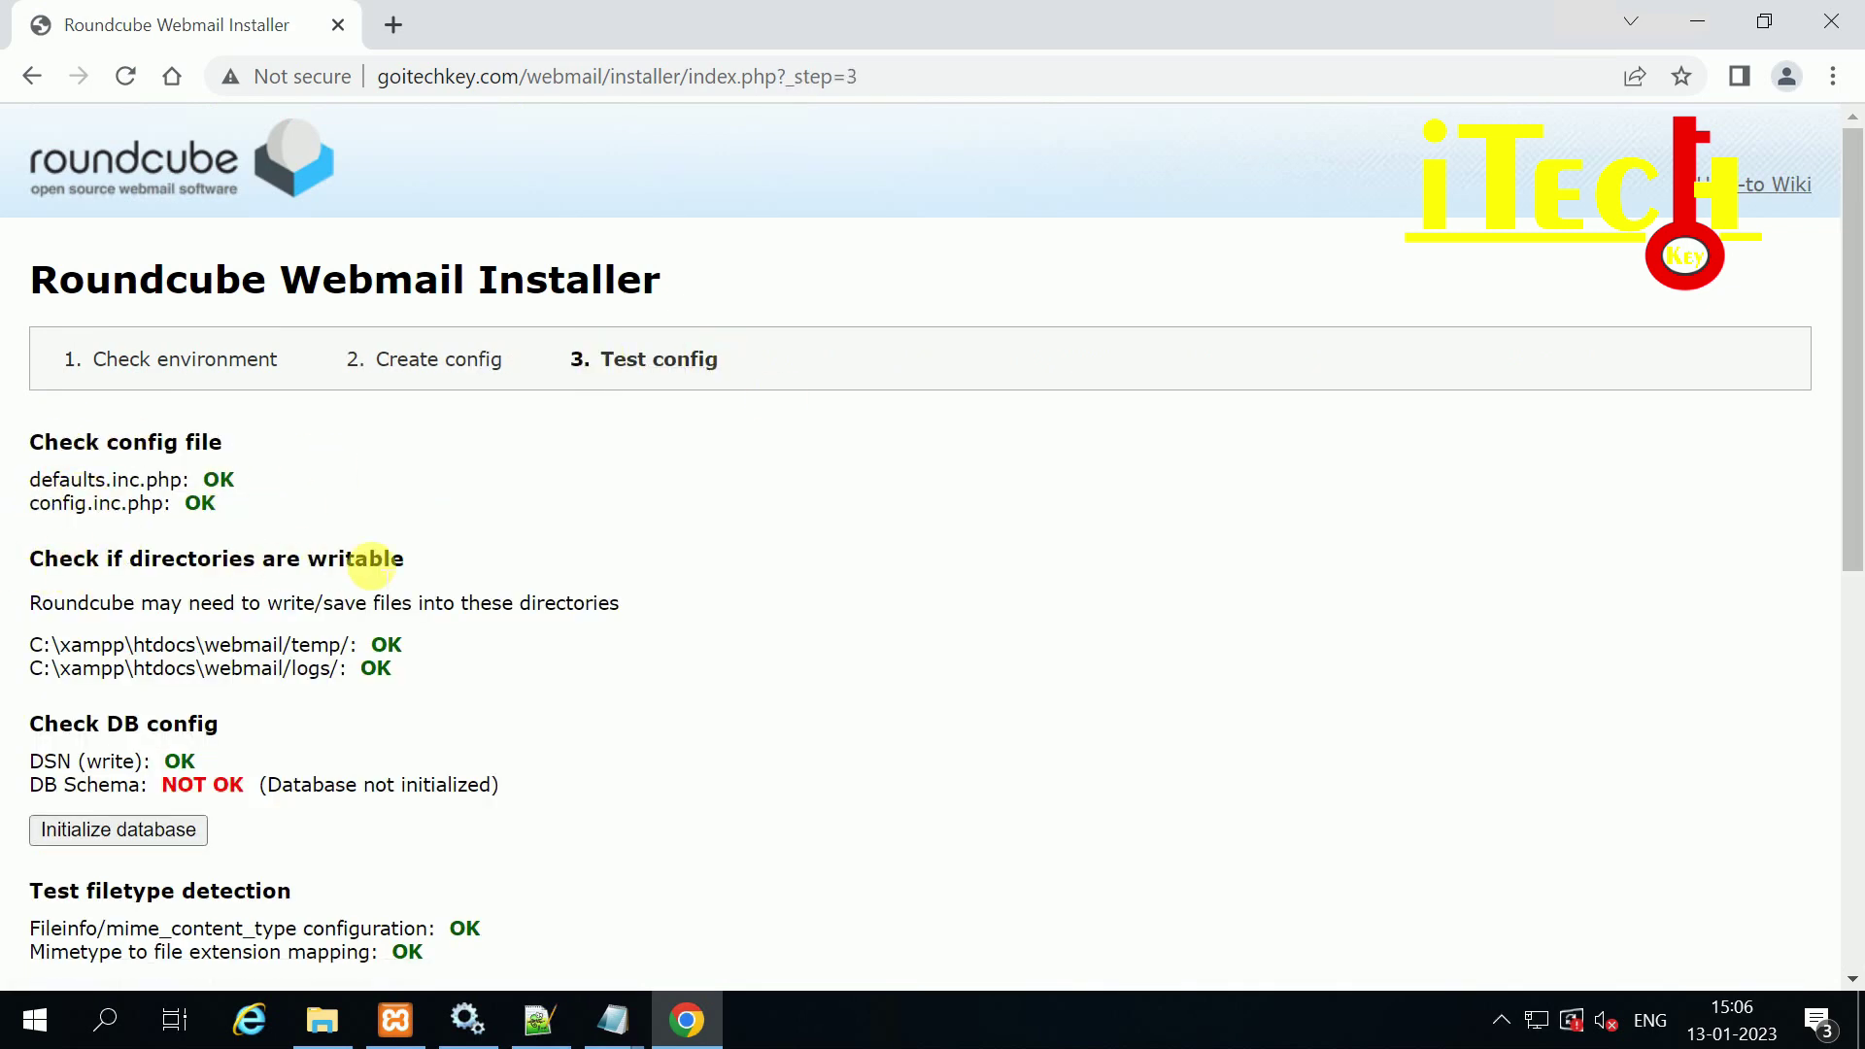
{"action": "scroll", "coordinate": [68, 355], "scroll_direction": "down", "scroll_amount": 3}
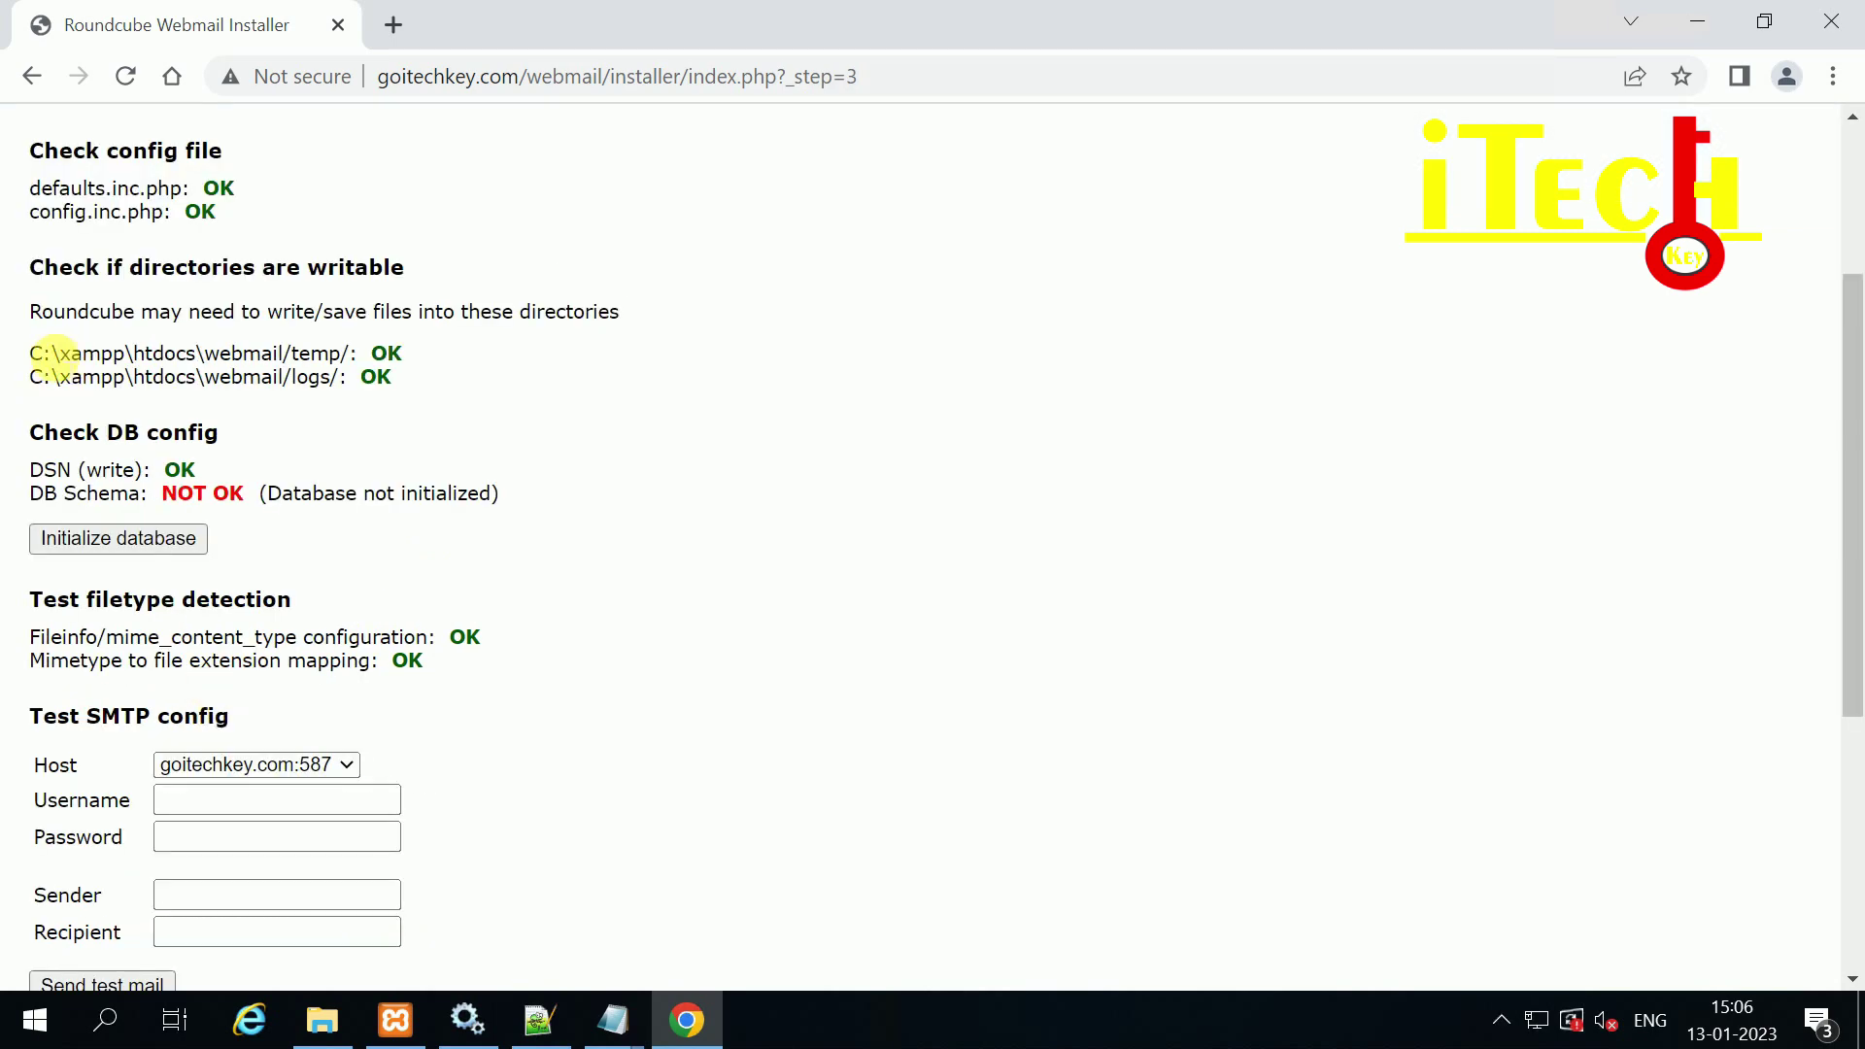
{"action": "scroll", "coordinate": [369, 396], "scroll_direction": "down", "scroll_amount": 2}
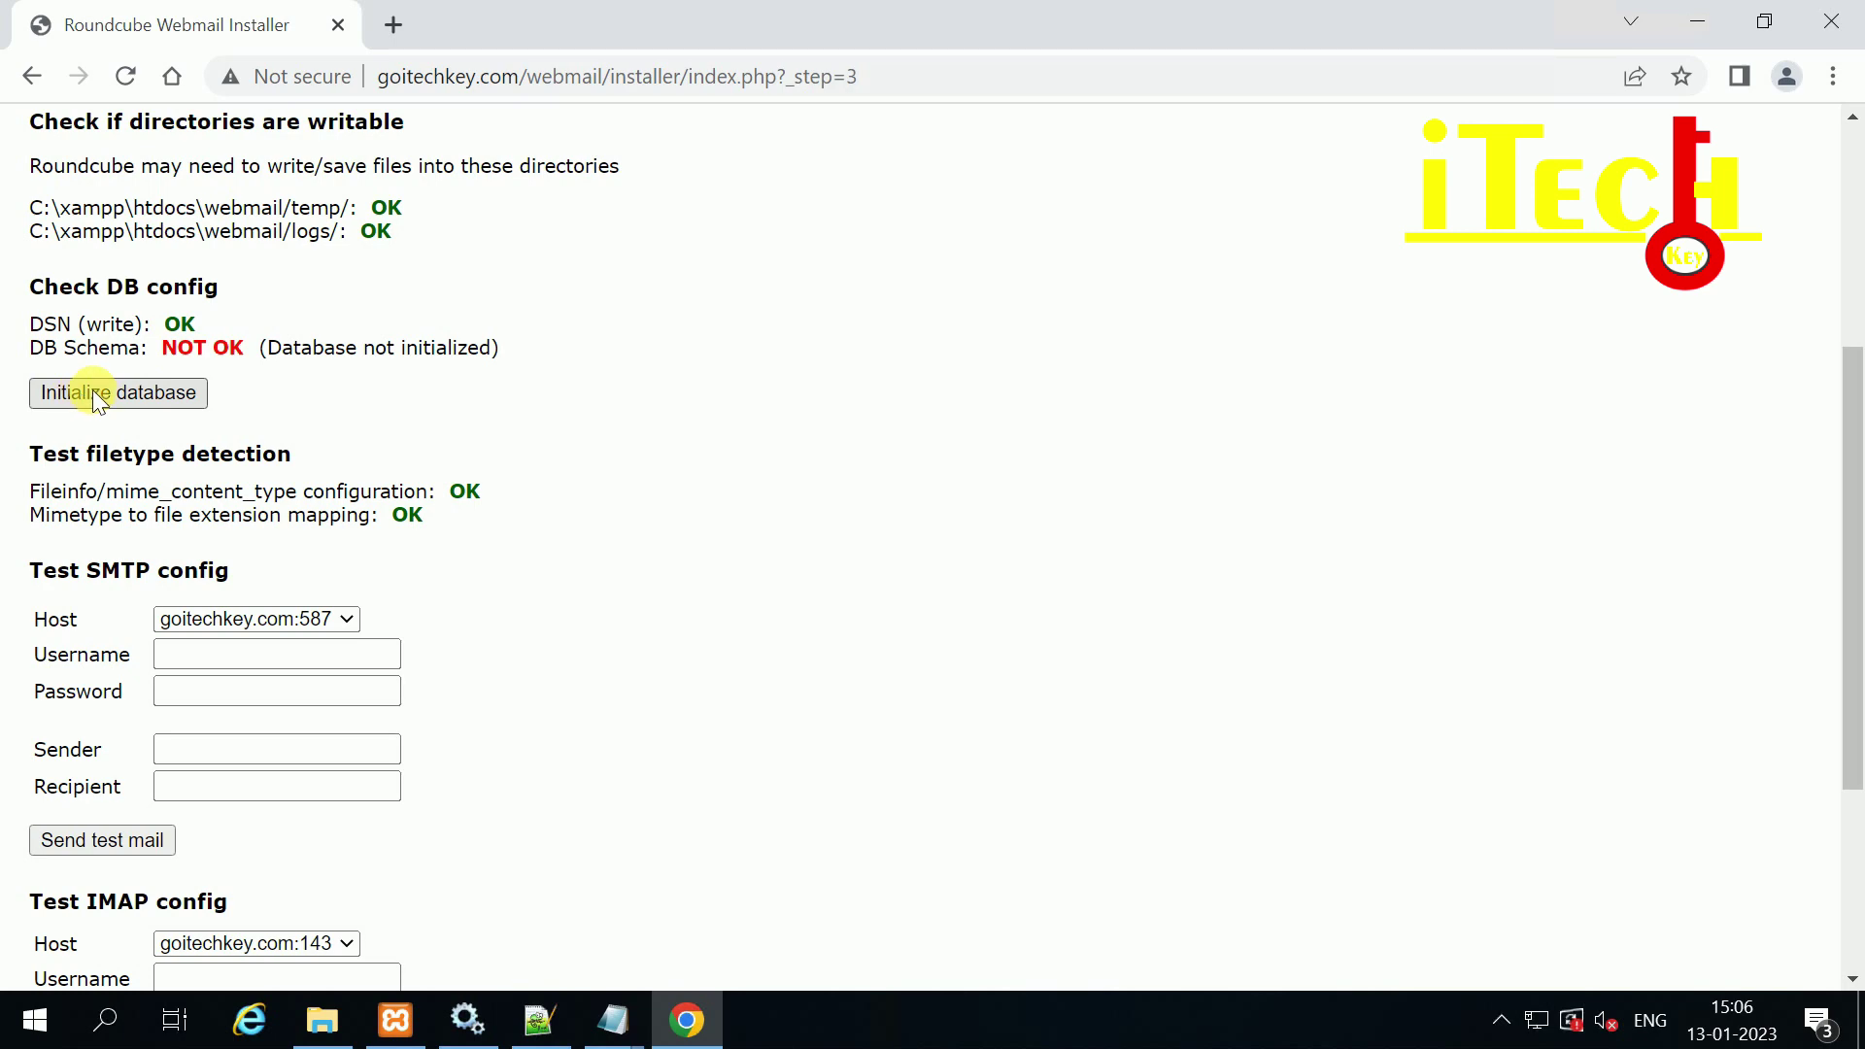
Step: Initialize the Roundcube database schema and scroll to the SMTP and IMAP test forms
{"action": "left_click", "coordinate": [97, 393]}
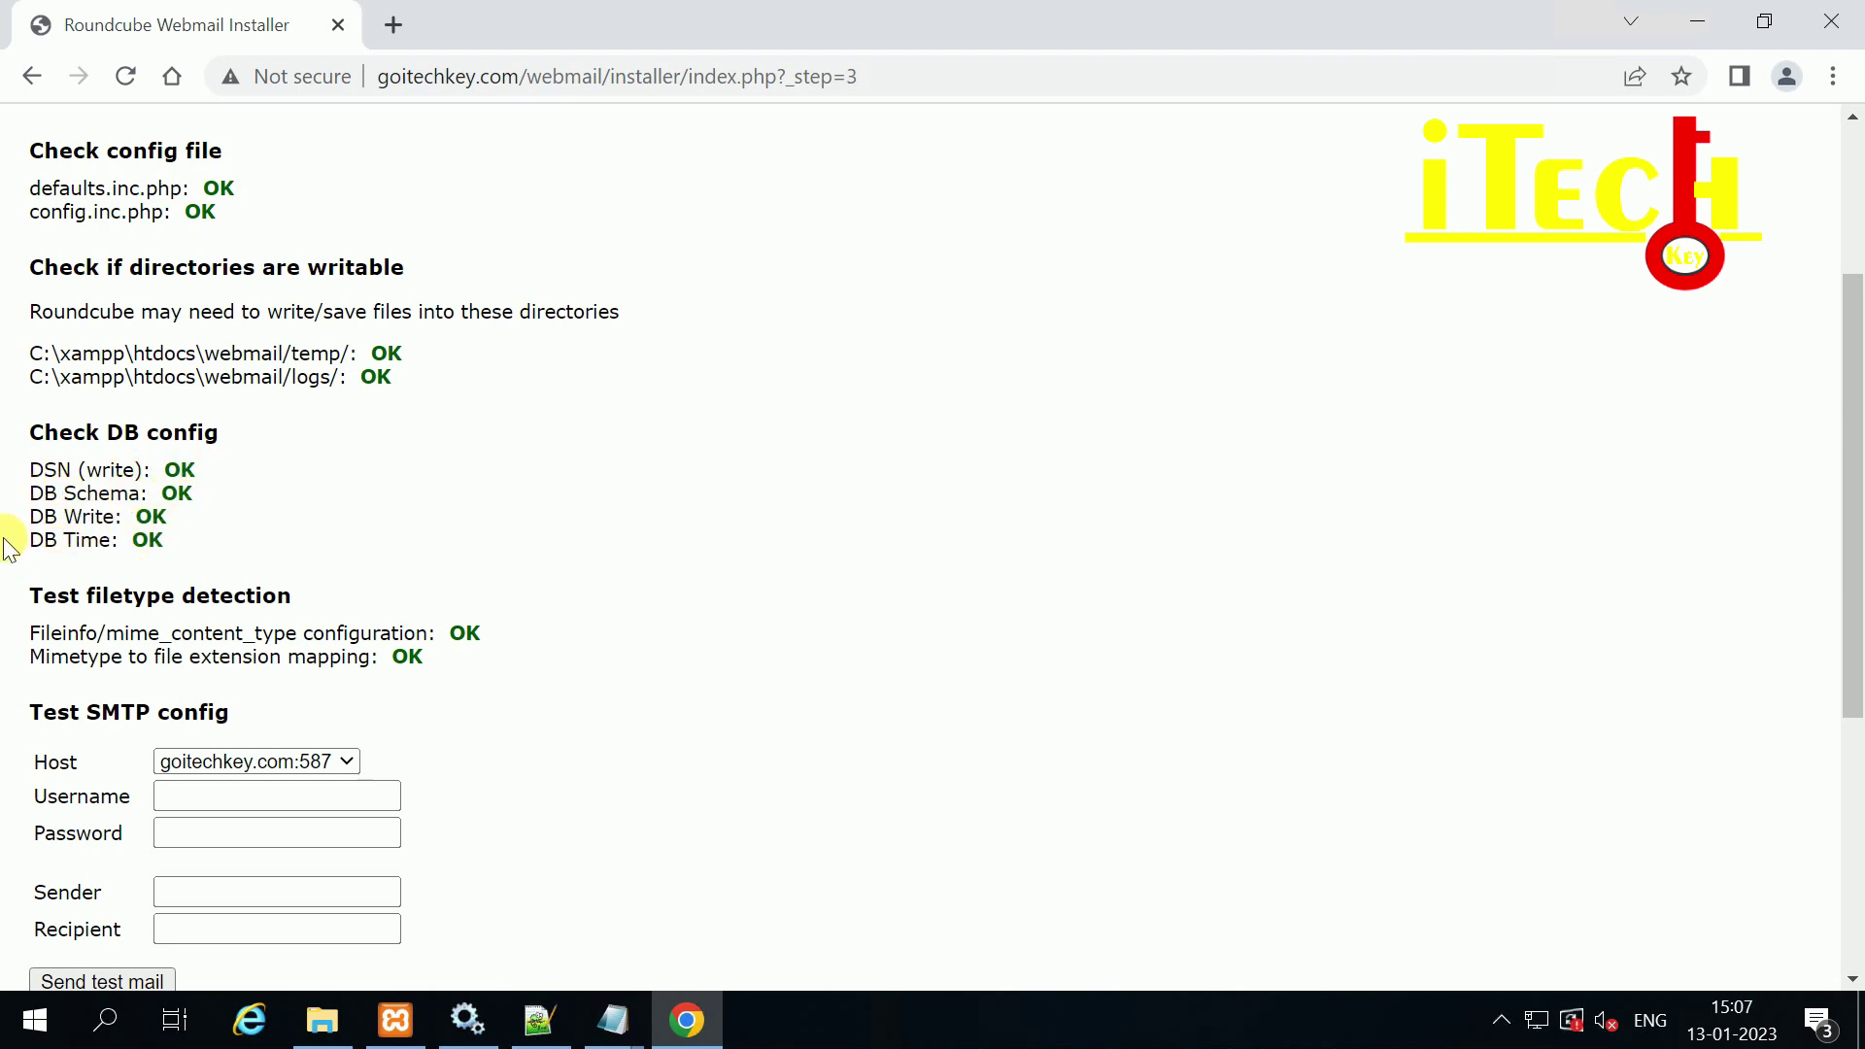
{"action": "scroll", "coordinate": [204, 534], "scroll_direction": "down", "scroll_amount": 1}
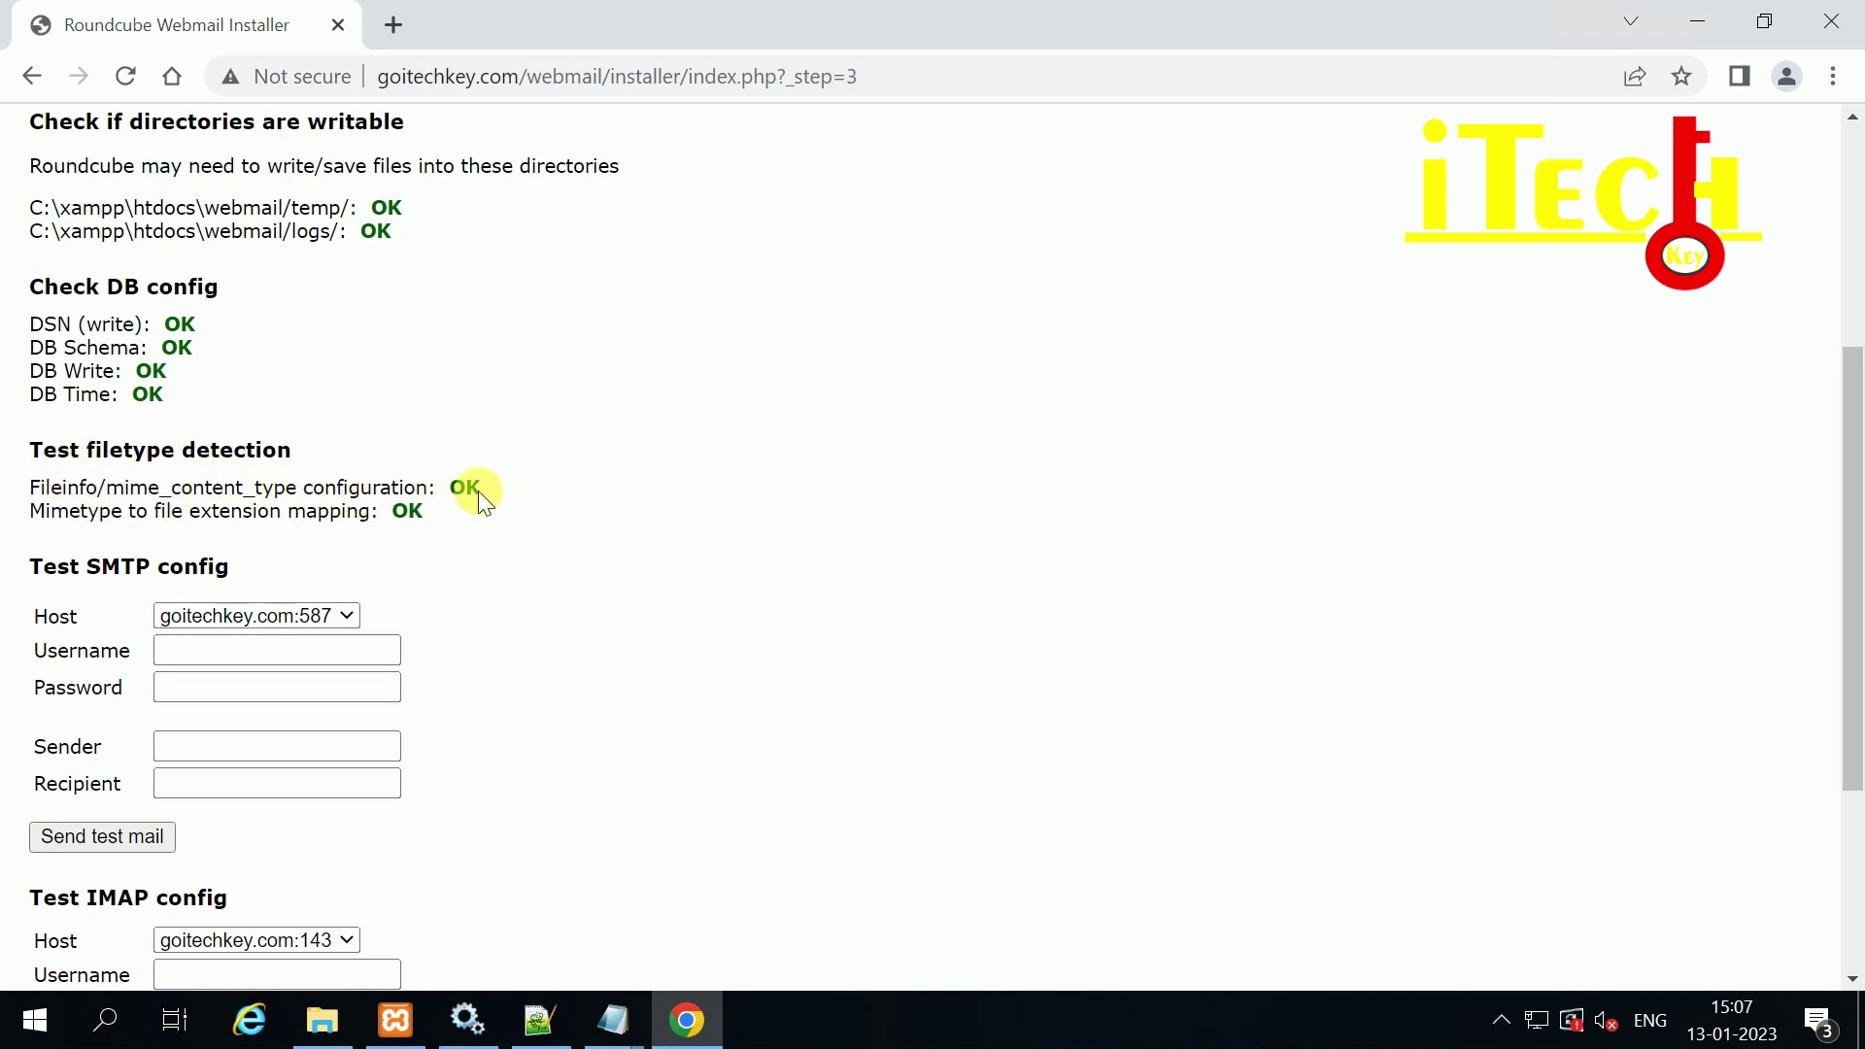
{"action": "scroll", "coordinate": [391, 514], "scroll_direction": "down", "scroll_amount": 4}
{"action": "scroll", "coordinate": [329, 491], "scroll_direction": "up", "scroll_amount": 2}
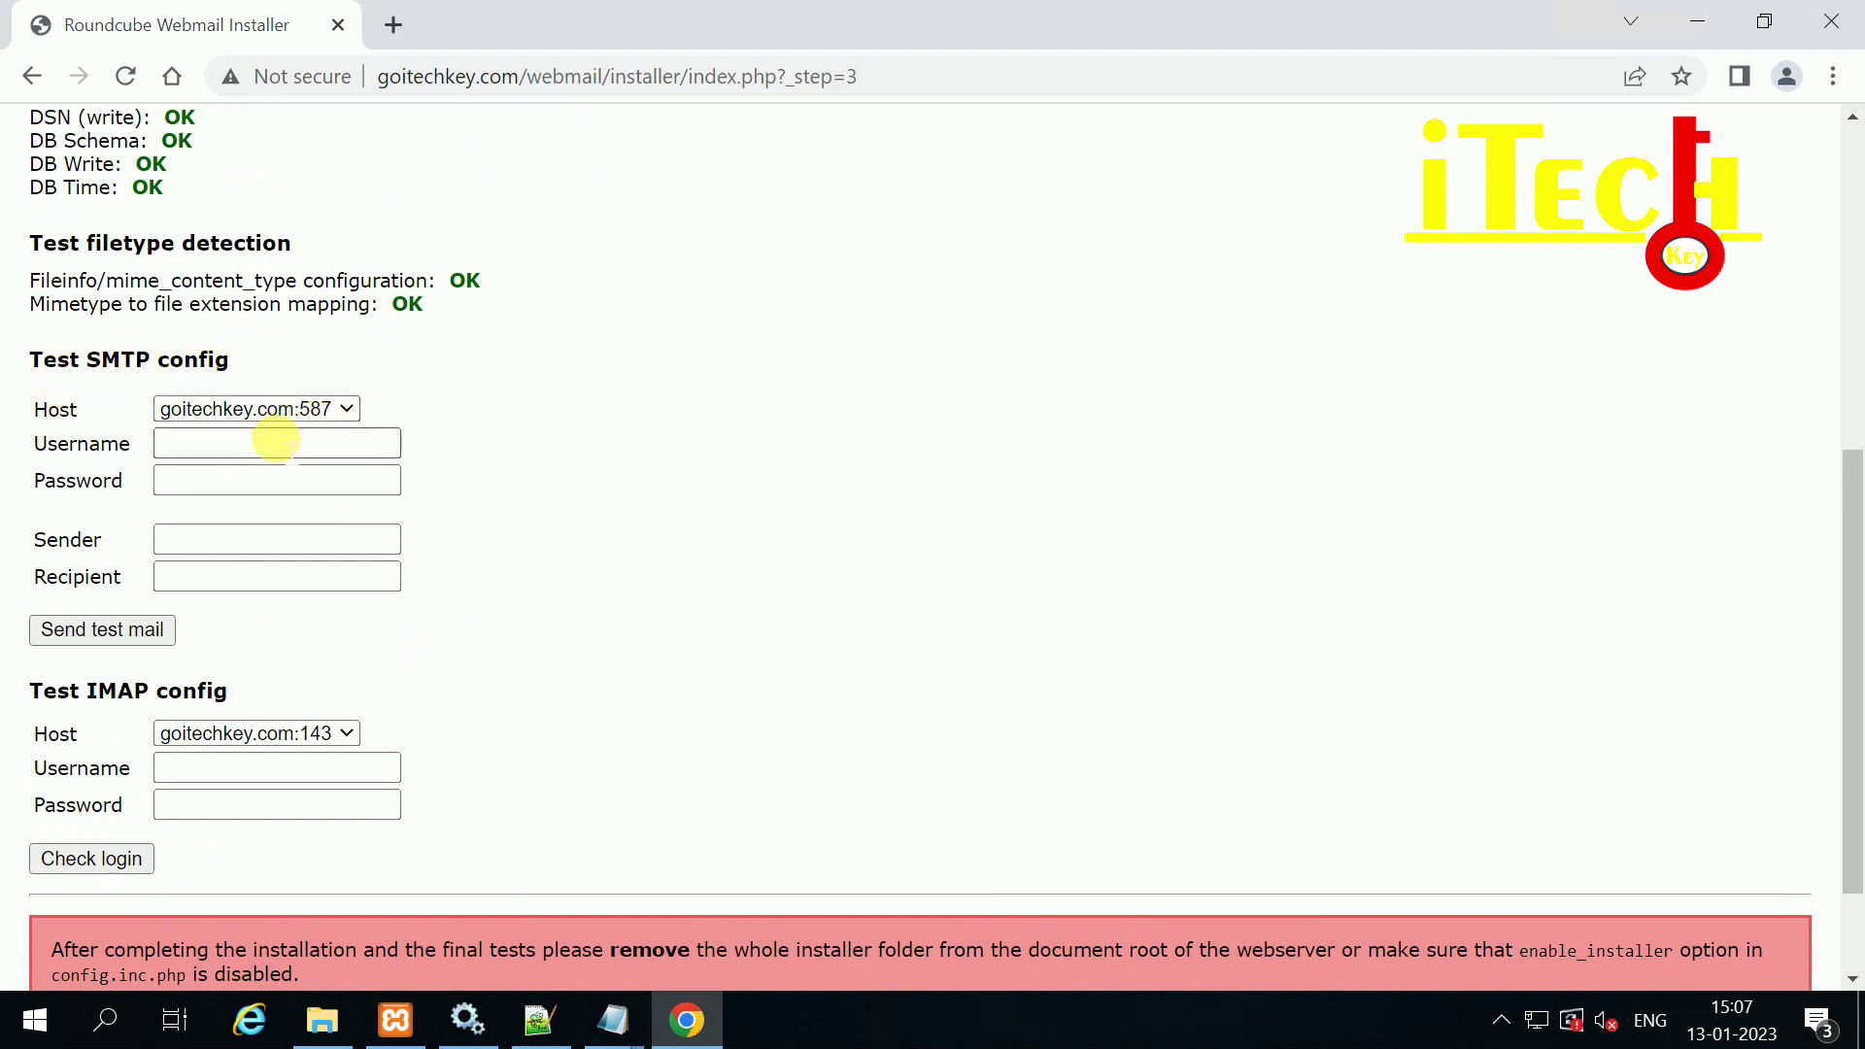
Step: Enter the mail account's address and password as the SMTP test username and password
{"action": "left_click", "coordinate": [230, 442]}
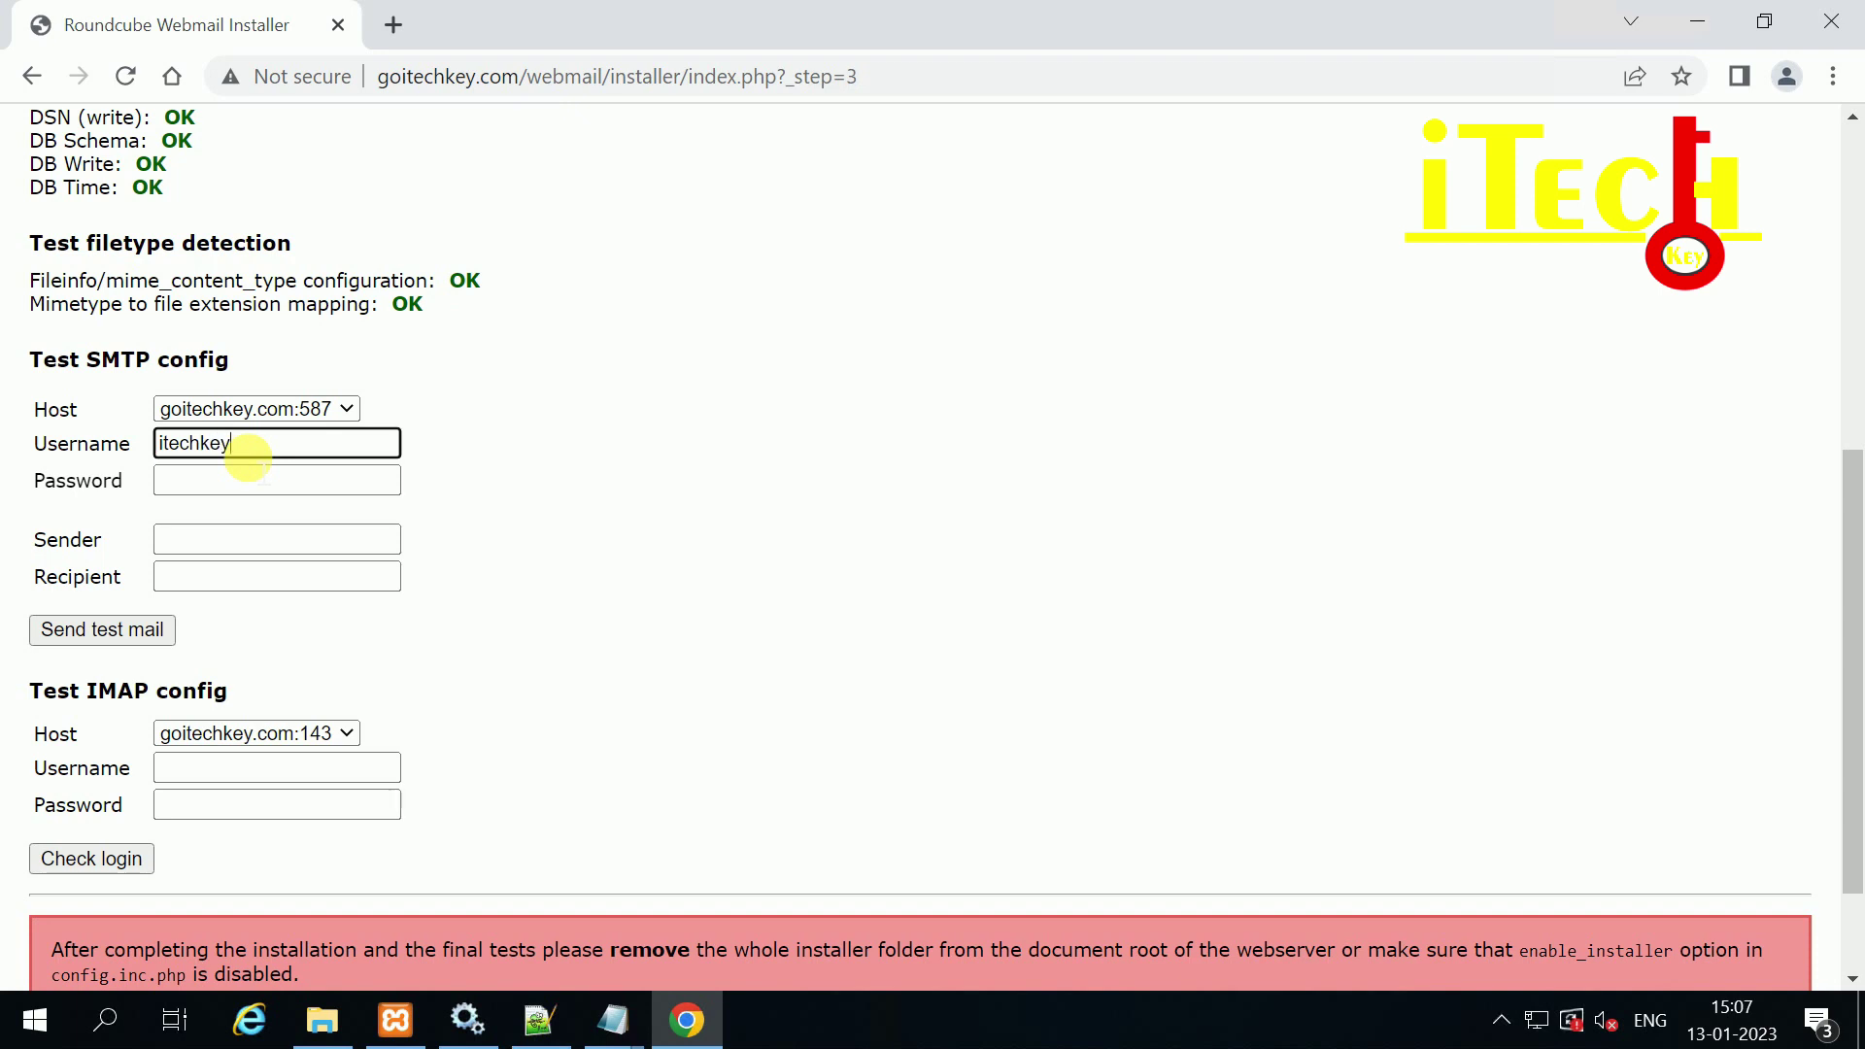
{"action": "type", "text": "@goitechkey.com"}
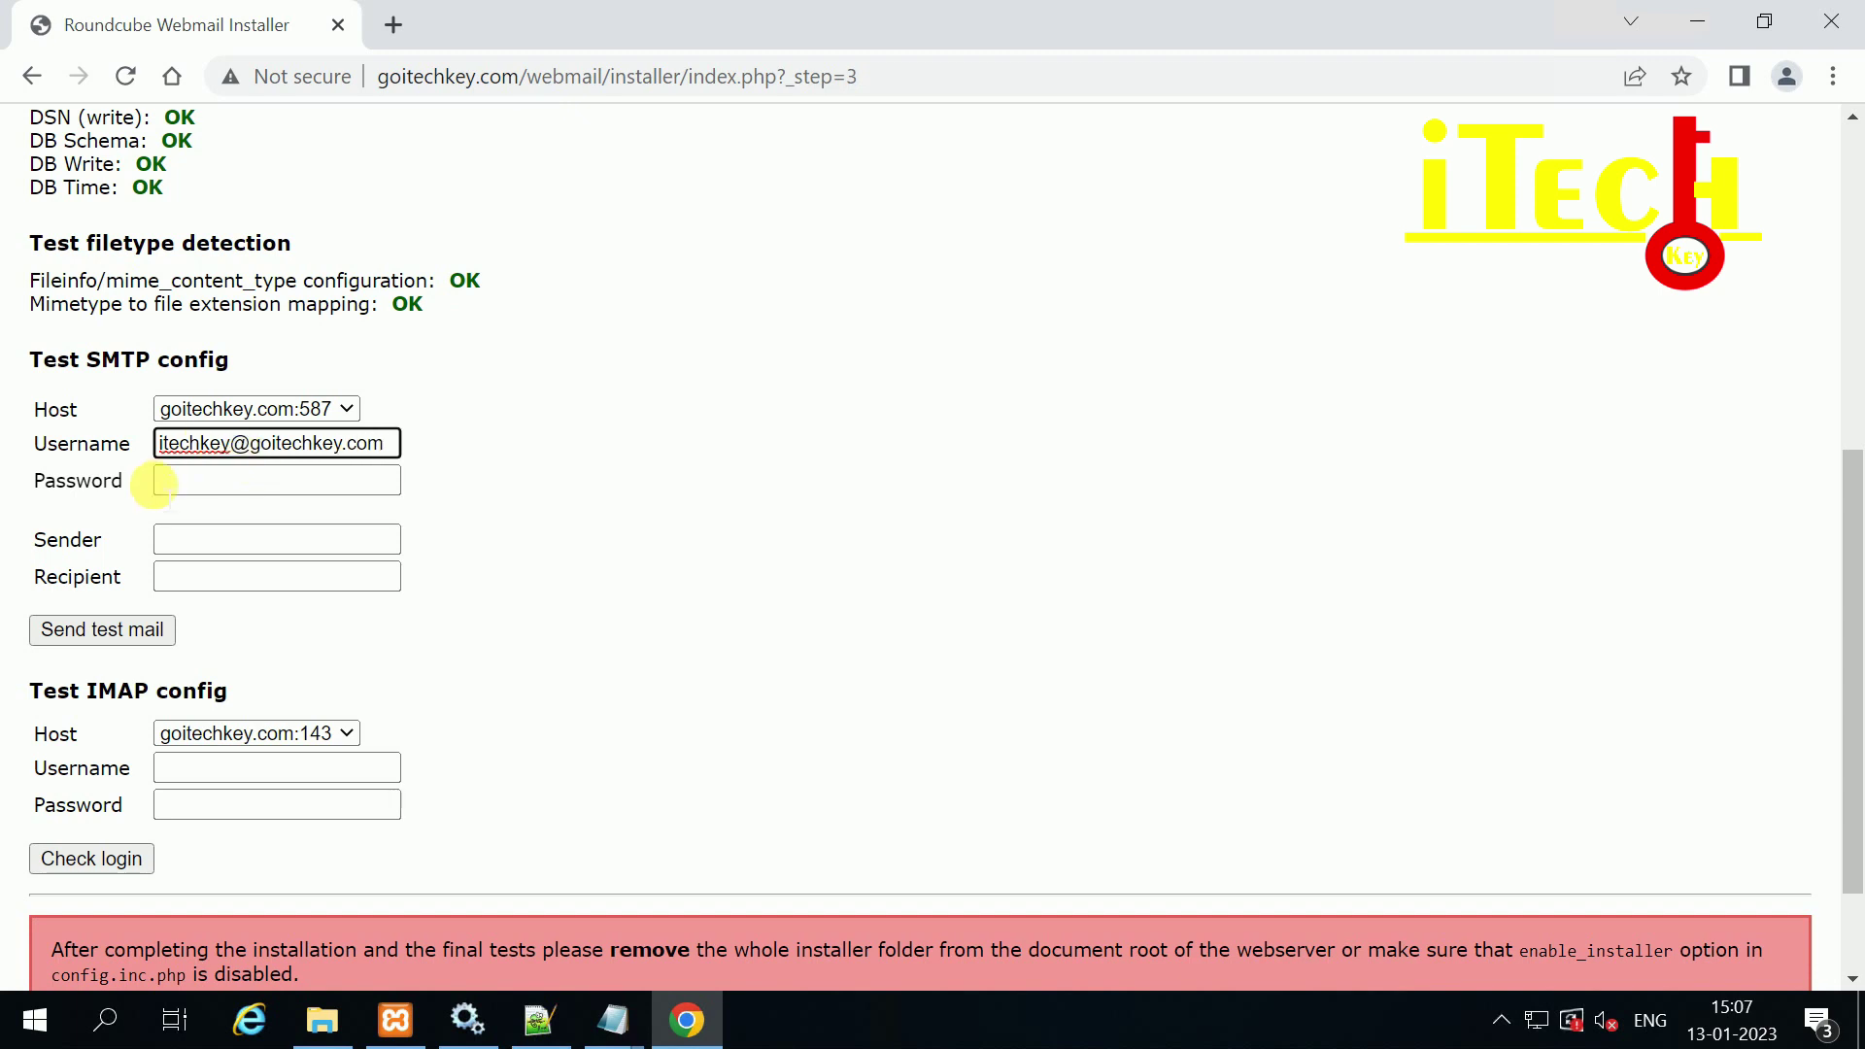
{"action": "left_click", "coordinate": [176, 480]}
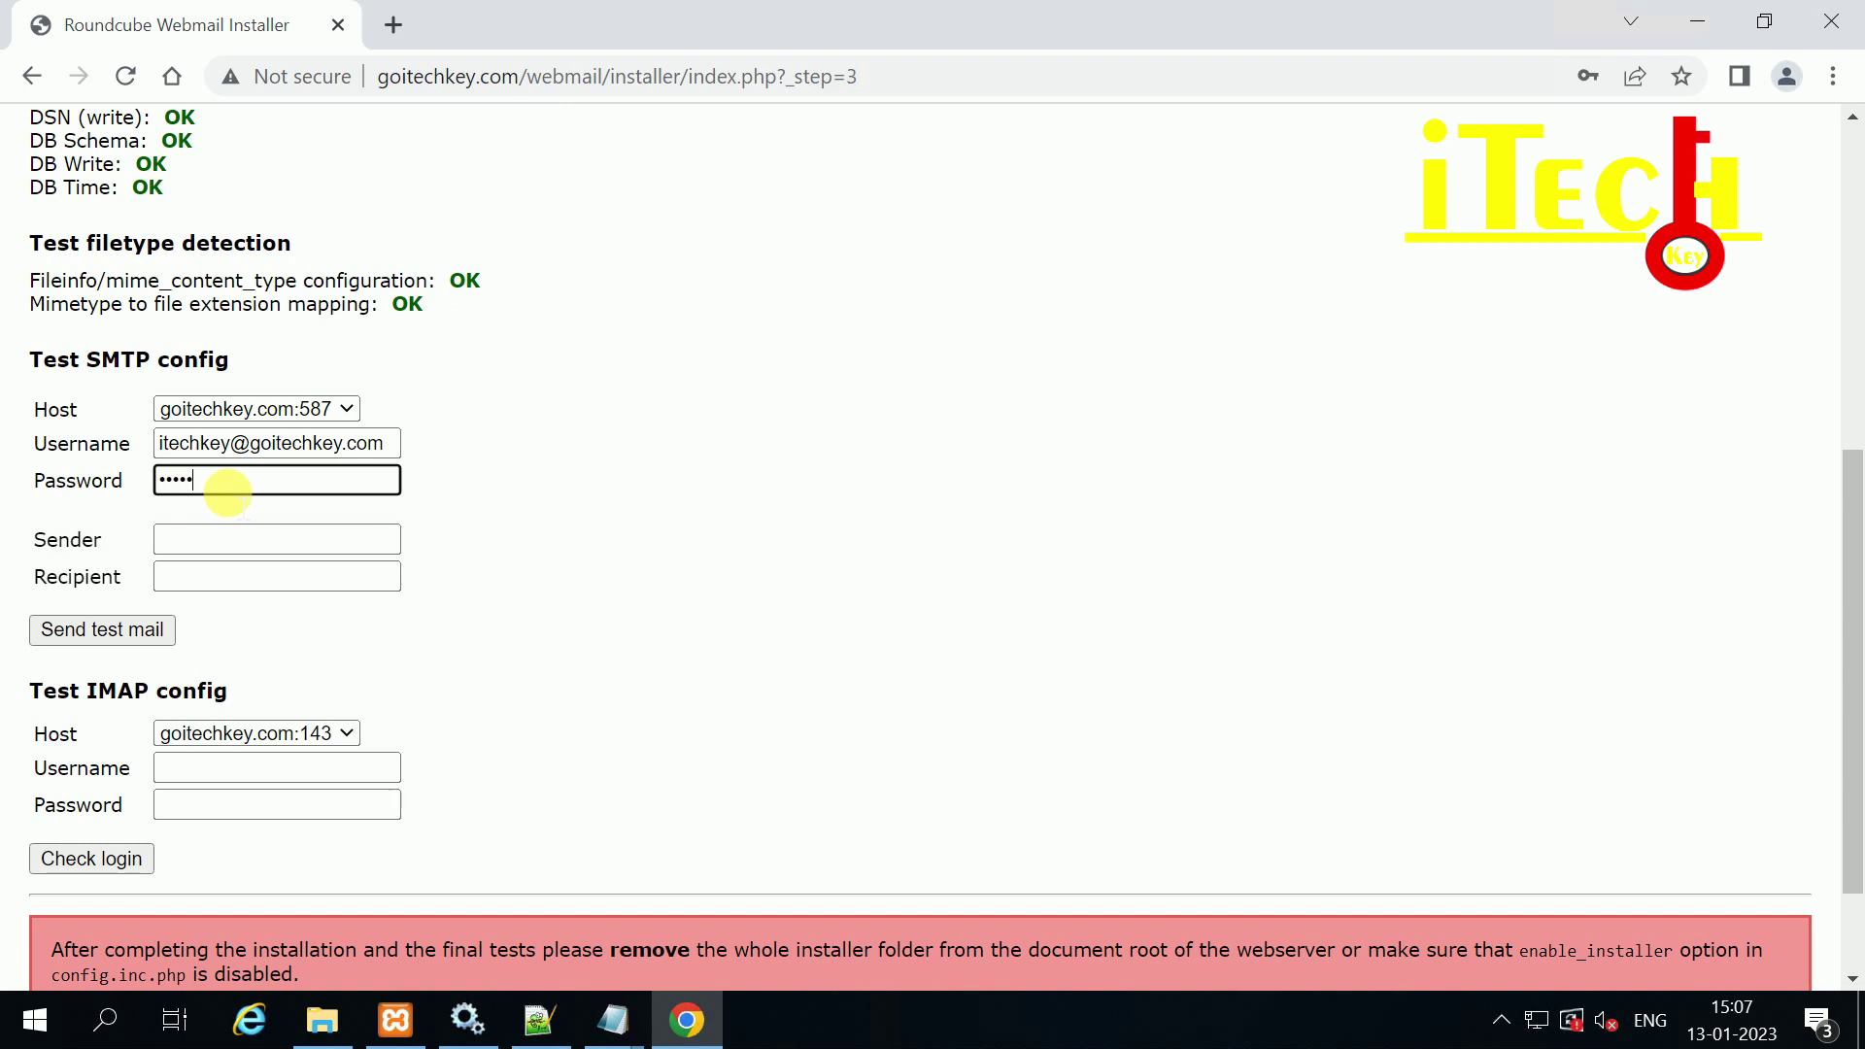
{"action": "left_click", "coordinate": [158, 537]}
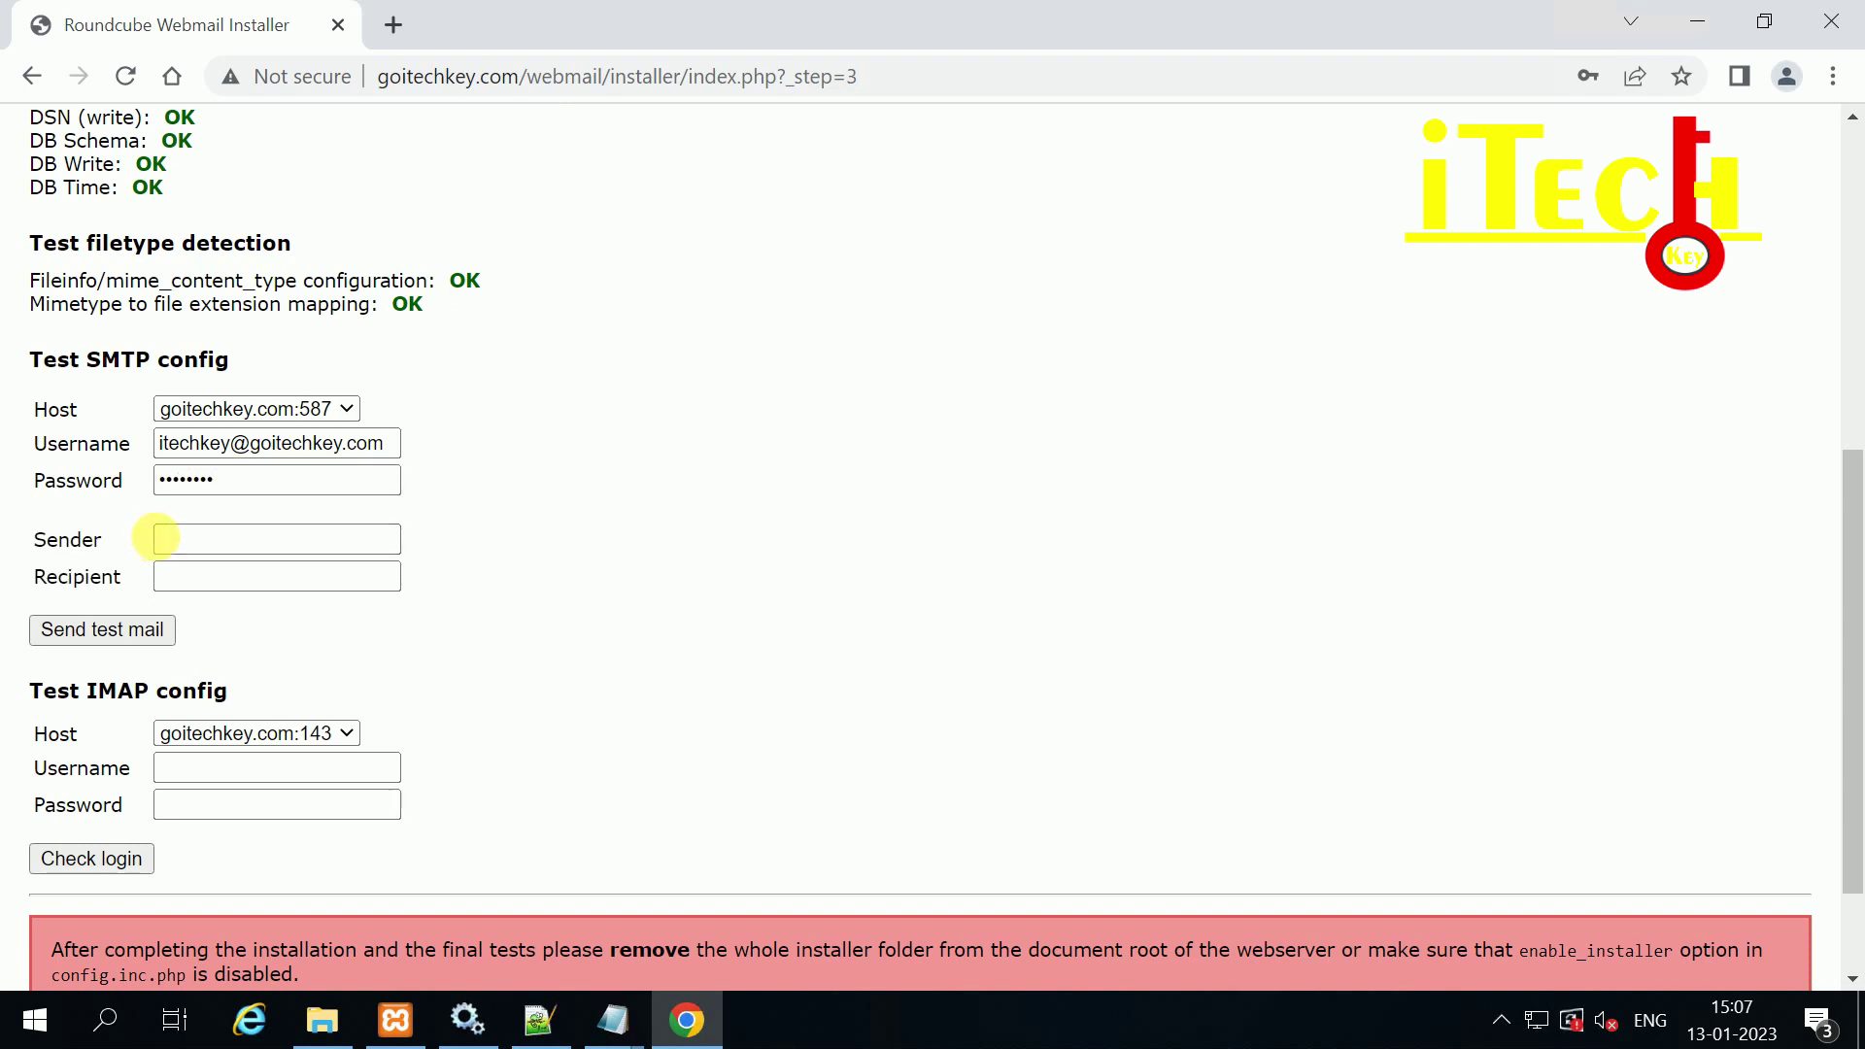
Step: Copy the account address into the SMTP test Sender and Recipient fields
{"action": "left_click_drag", "start_coordinate": [387, 447], "coordinate": [5, 445]}
{"action": "key", "text": "ctrl+c"}
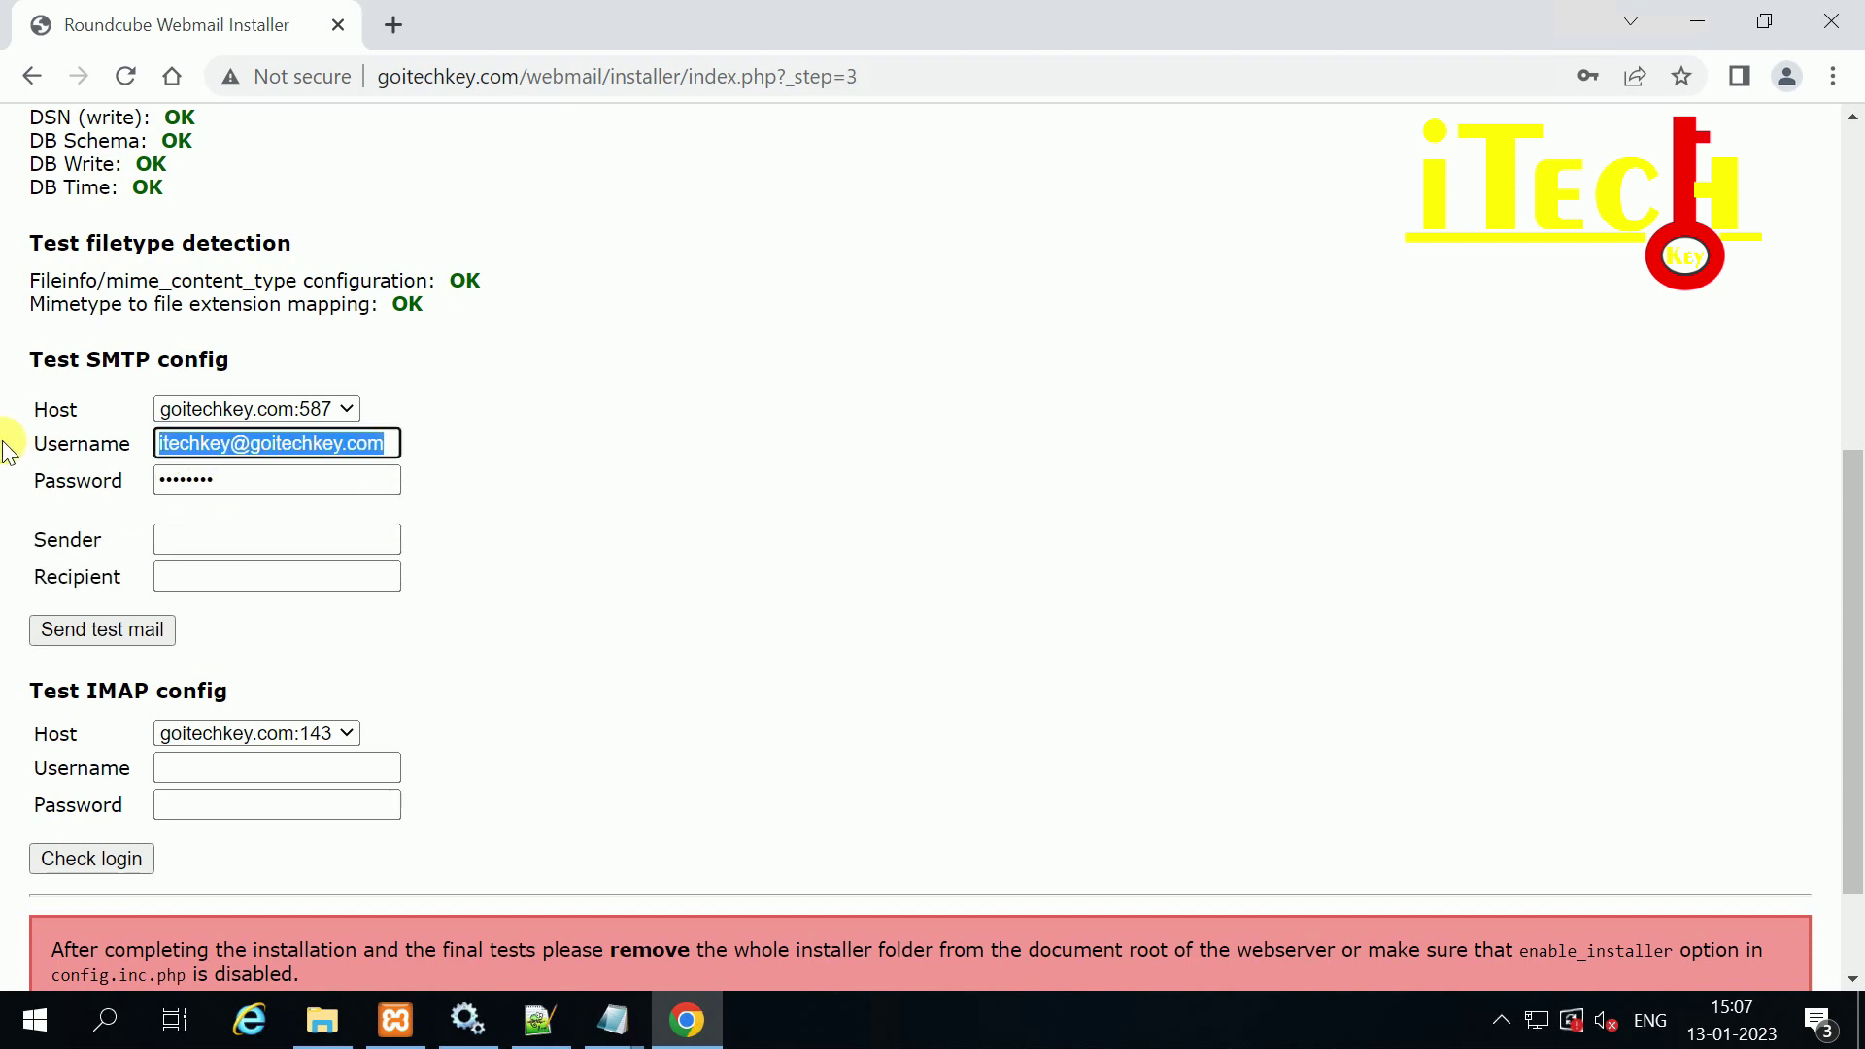
{"action": "left_click", "coordinate": [170, 538]}
{"action": "key", "text": "ctrl+v"}
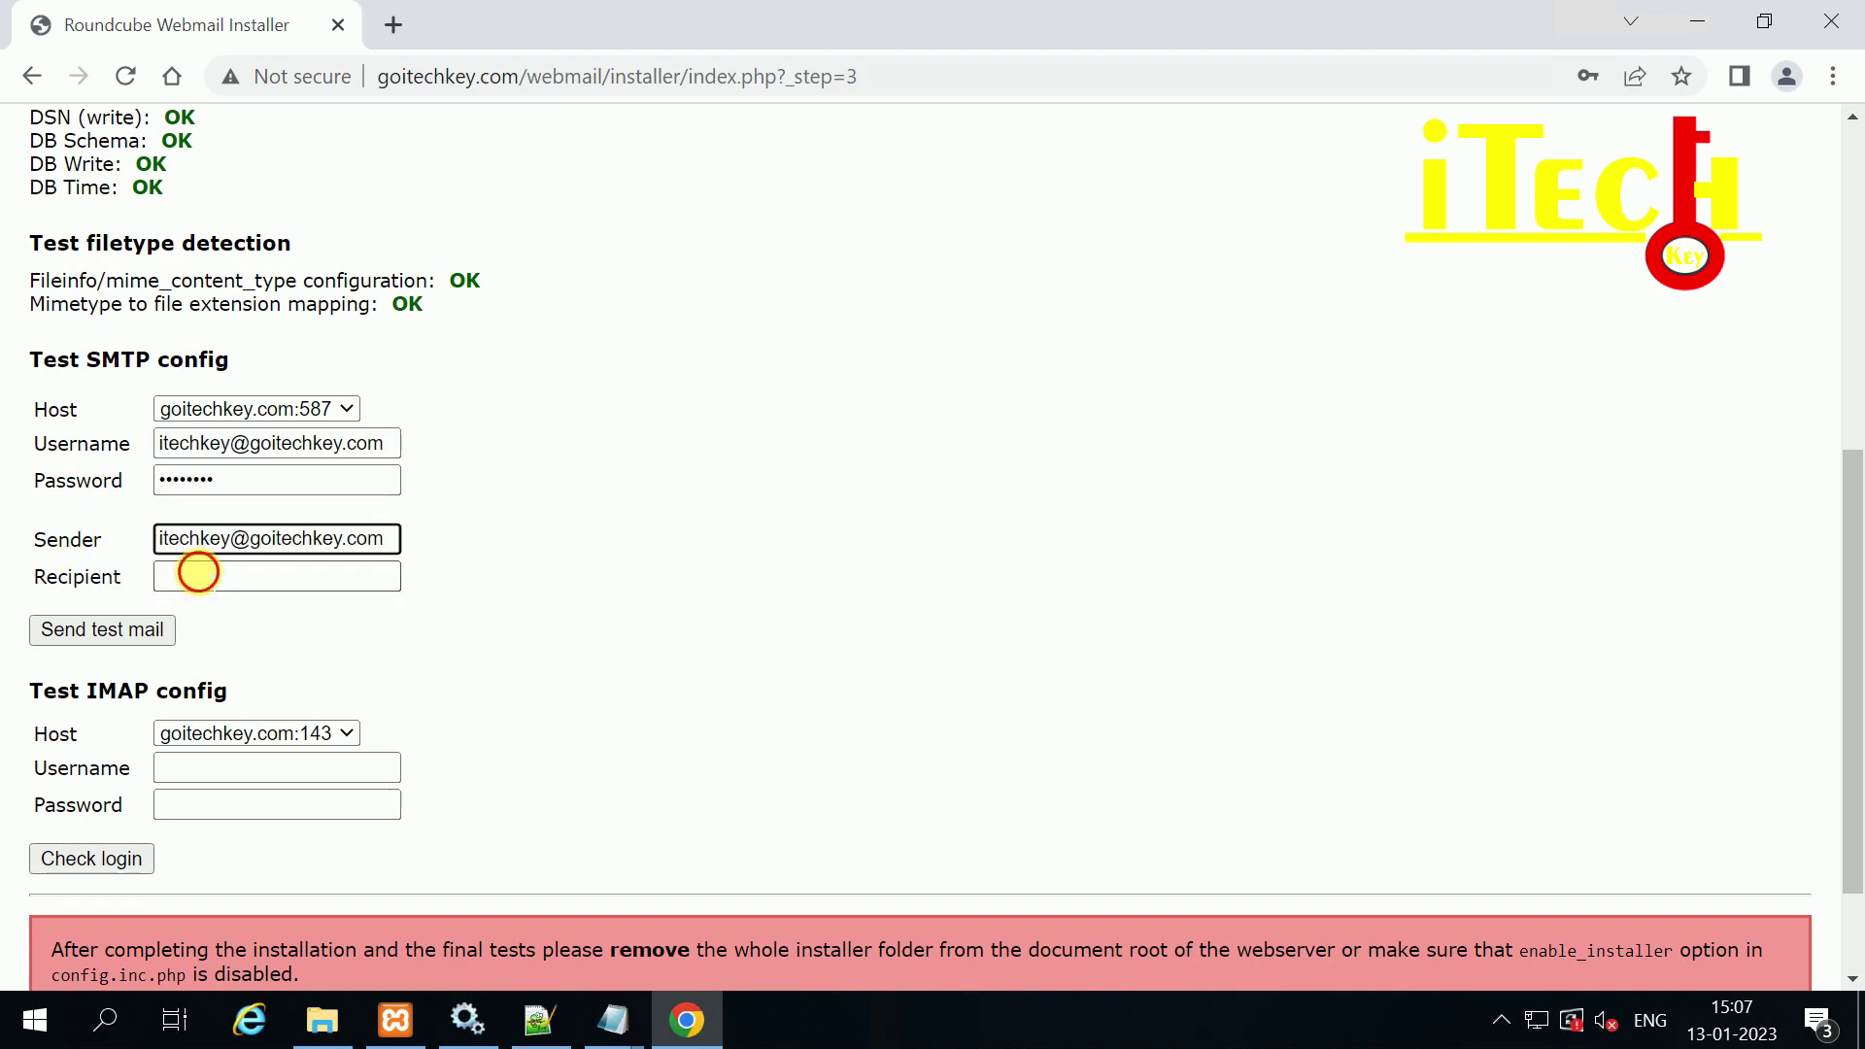
{"action": "left_click", "coordinate": [199, 574]}
{"action": "key", "text": "ctrl+v"}
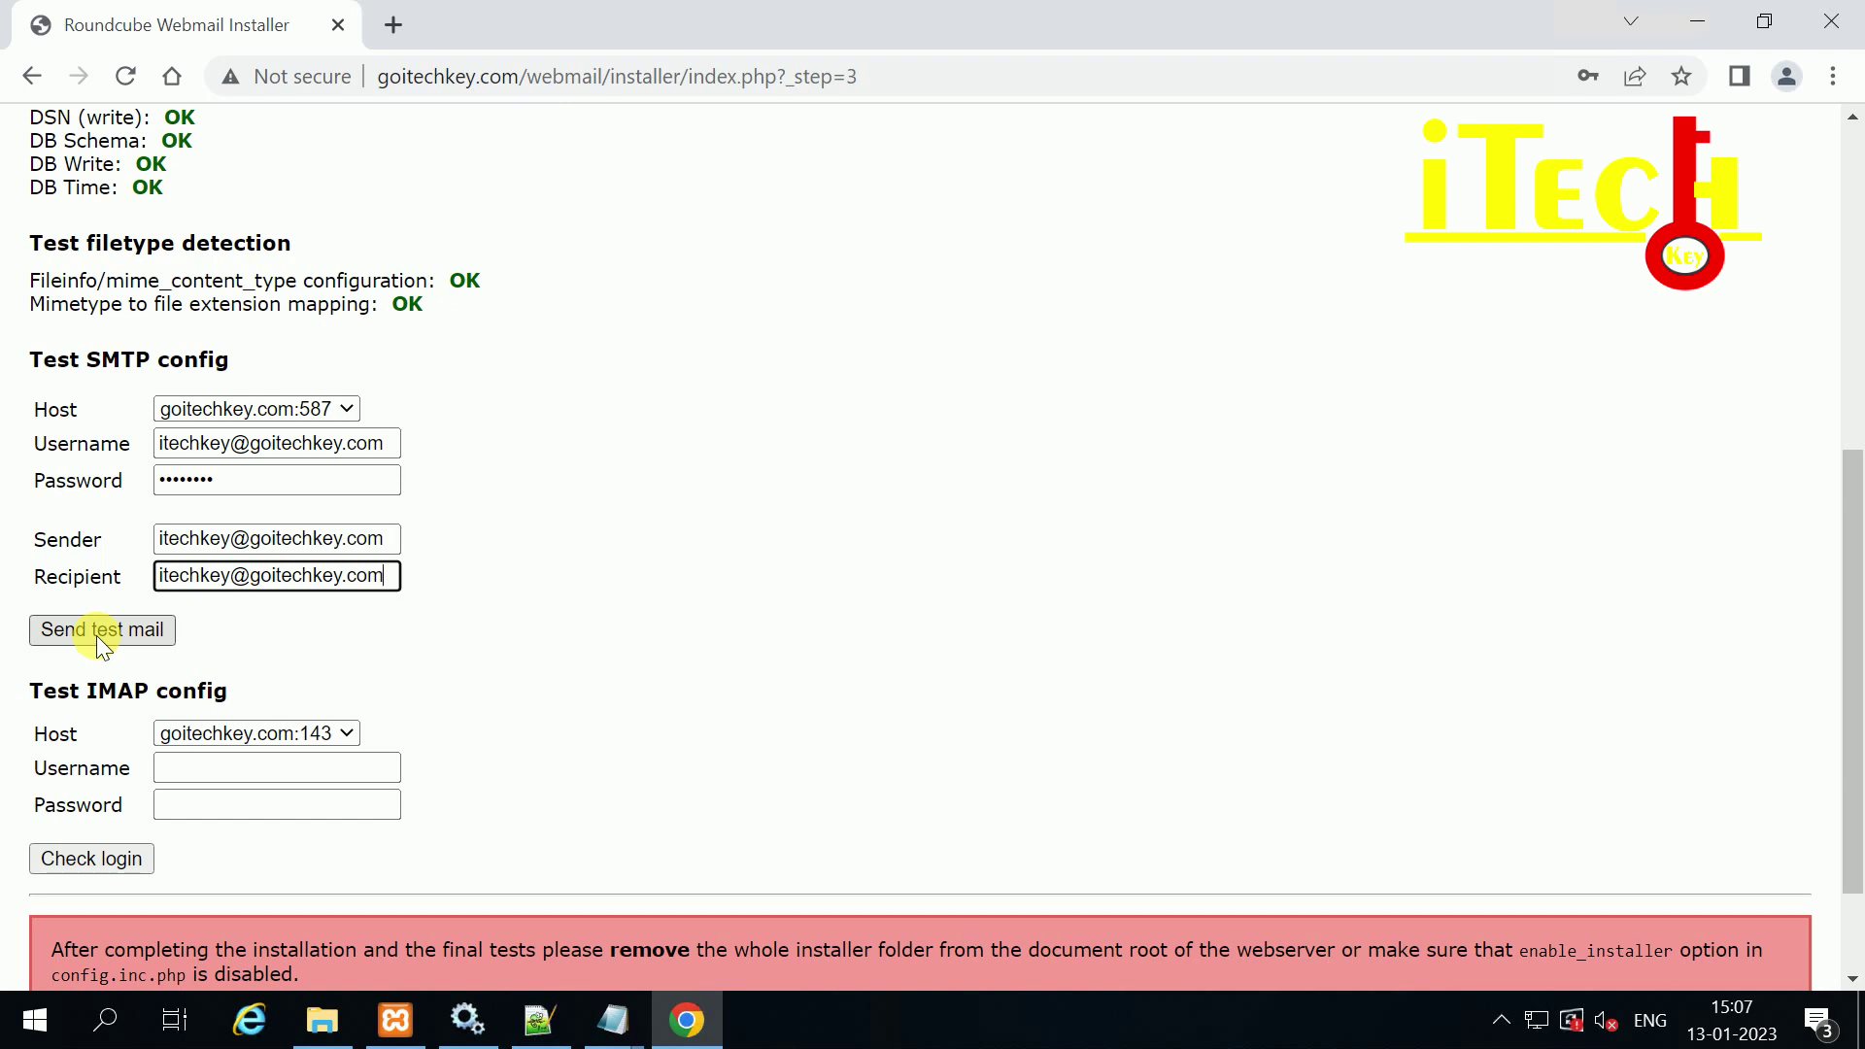
{"action": "left_click_drag", "start_coordinate": [40, 359], "coordinate": [492, 433]}
{"action": "left_click", "coordinate": [503, 562]}
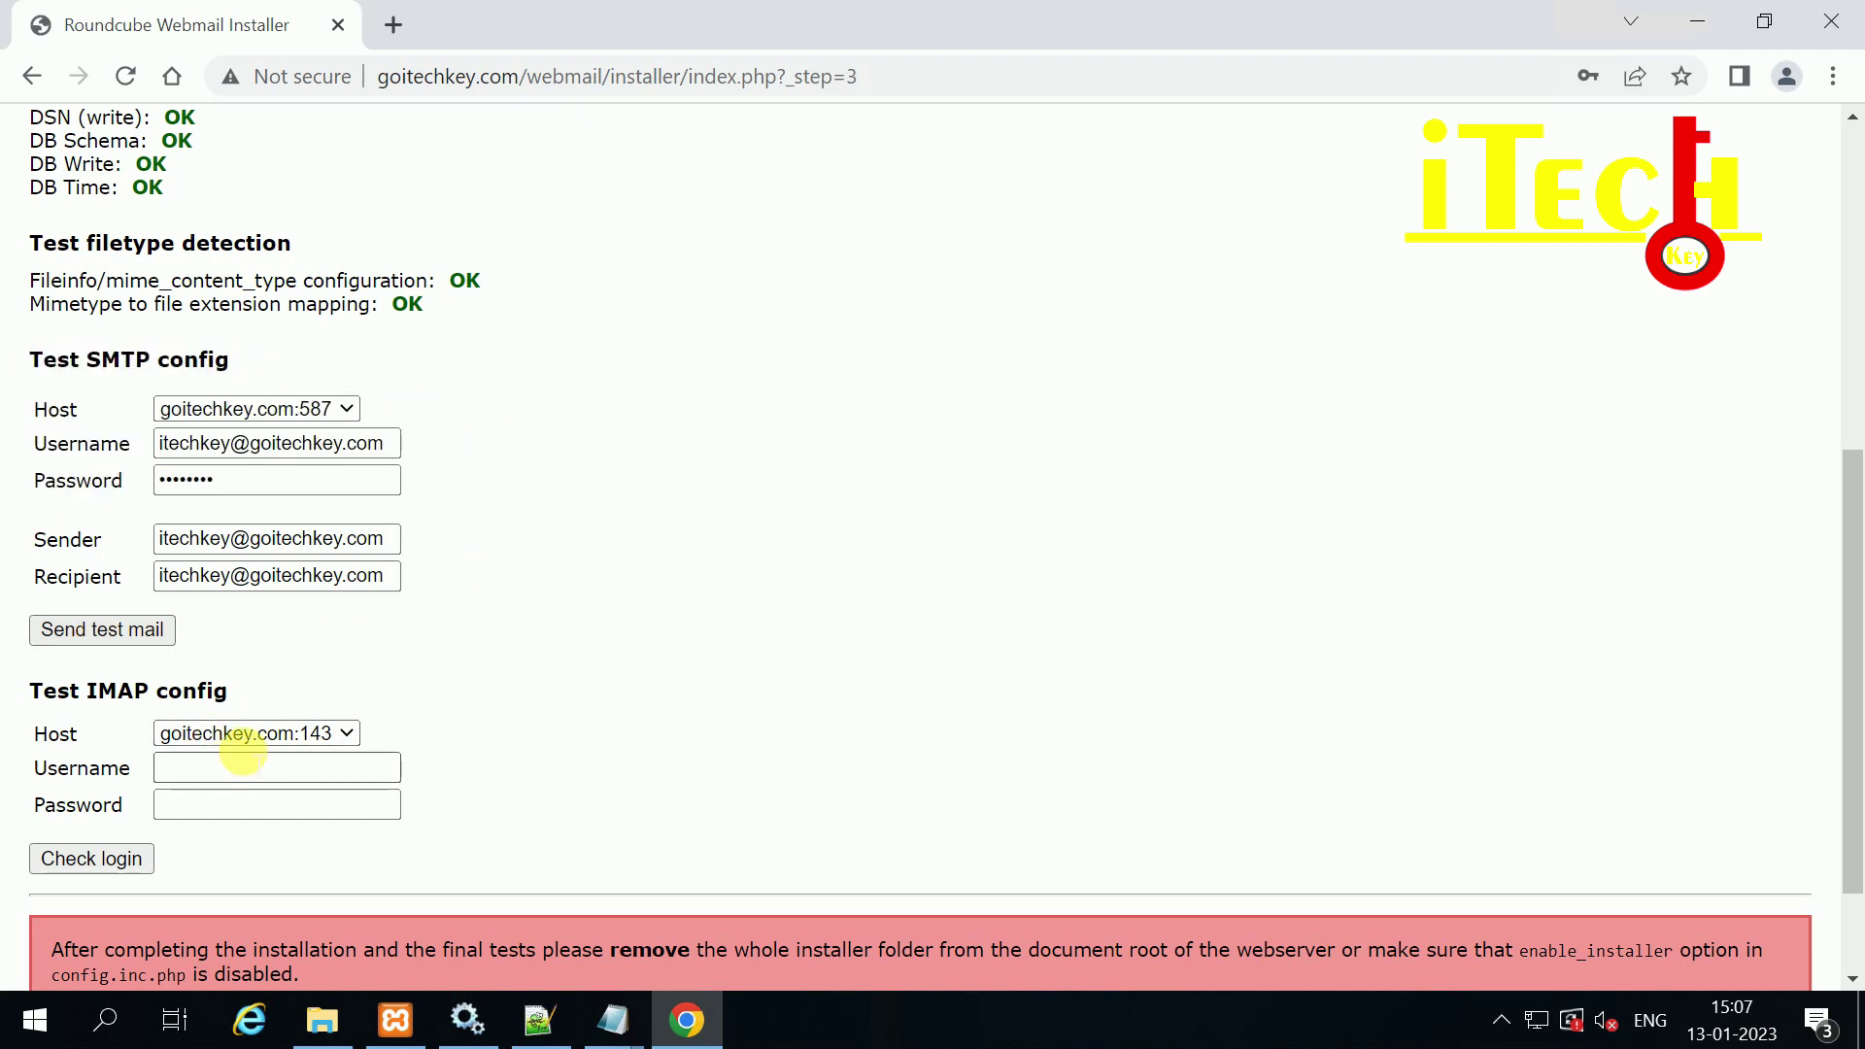
Step: Fill the IMAP test username with the account address and enter its password
{"action": "left_click_drag", "start_coordinate": [394, 538], "coordinate": [5, 544]}
{"action": "key", "text": "ctrl+c"}
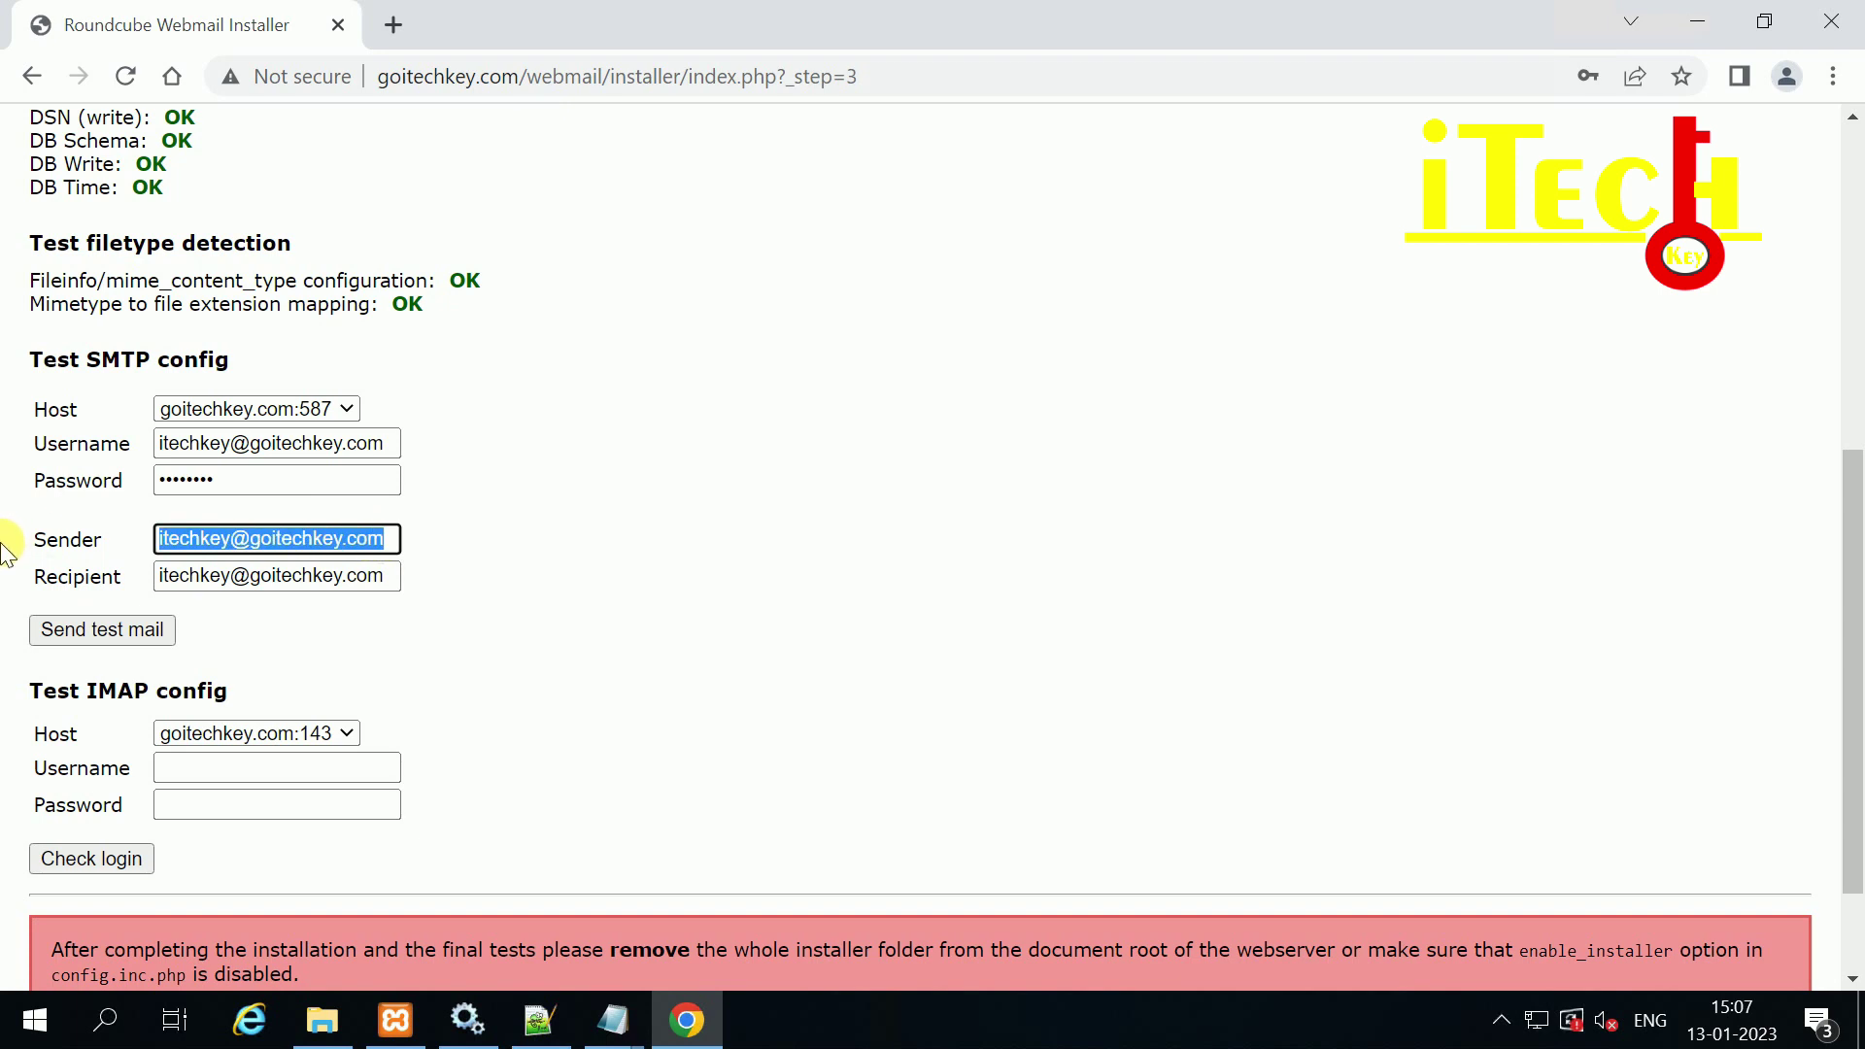
{"action": "left_click", "coordinate": [187, 765]}
{"action": "key", "text": "ctrl+v"}
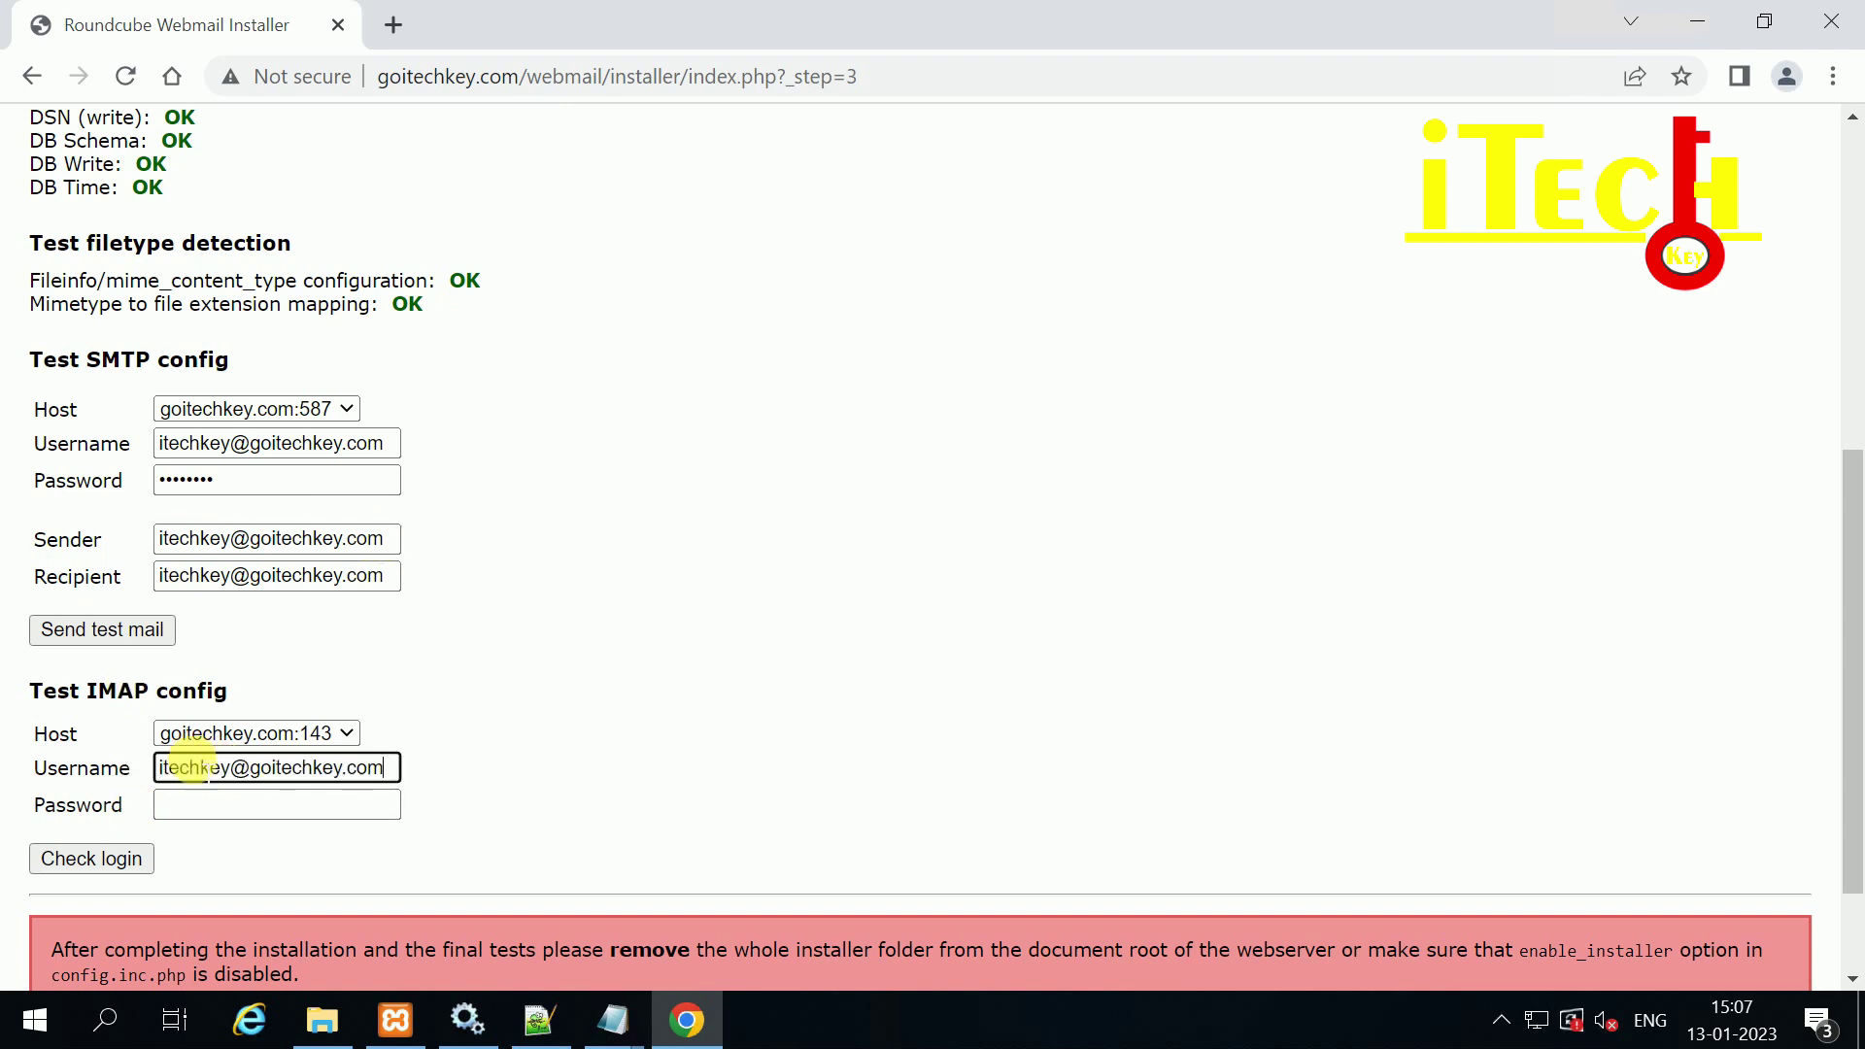
{"action": "left_click", "coordinate": [290, 812]}
{"action": "type", "text": "••••••••"}
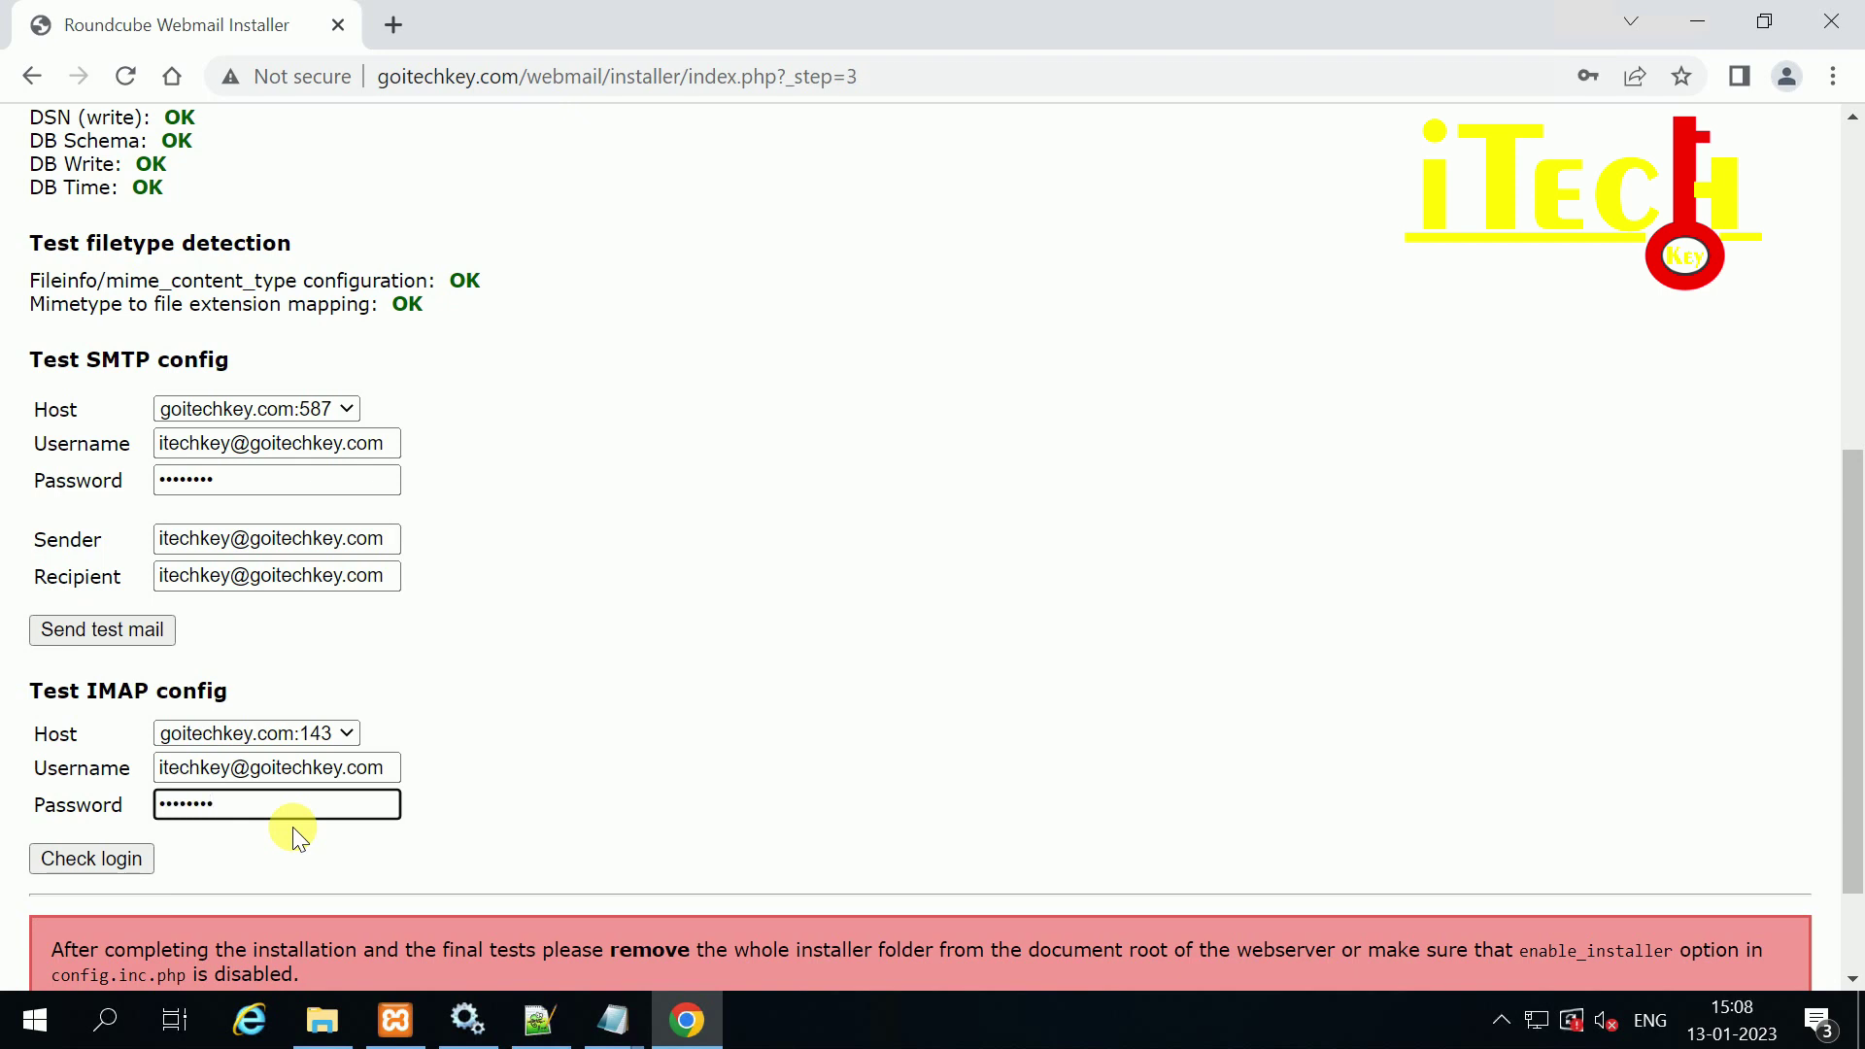
Step: Run the IMAP Check login test
{"action": "left_click_drag", "start_coordinate": [29, 685], "coordinate": [425, 767]}
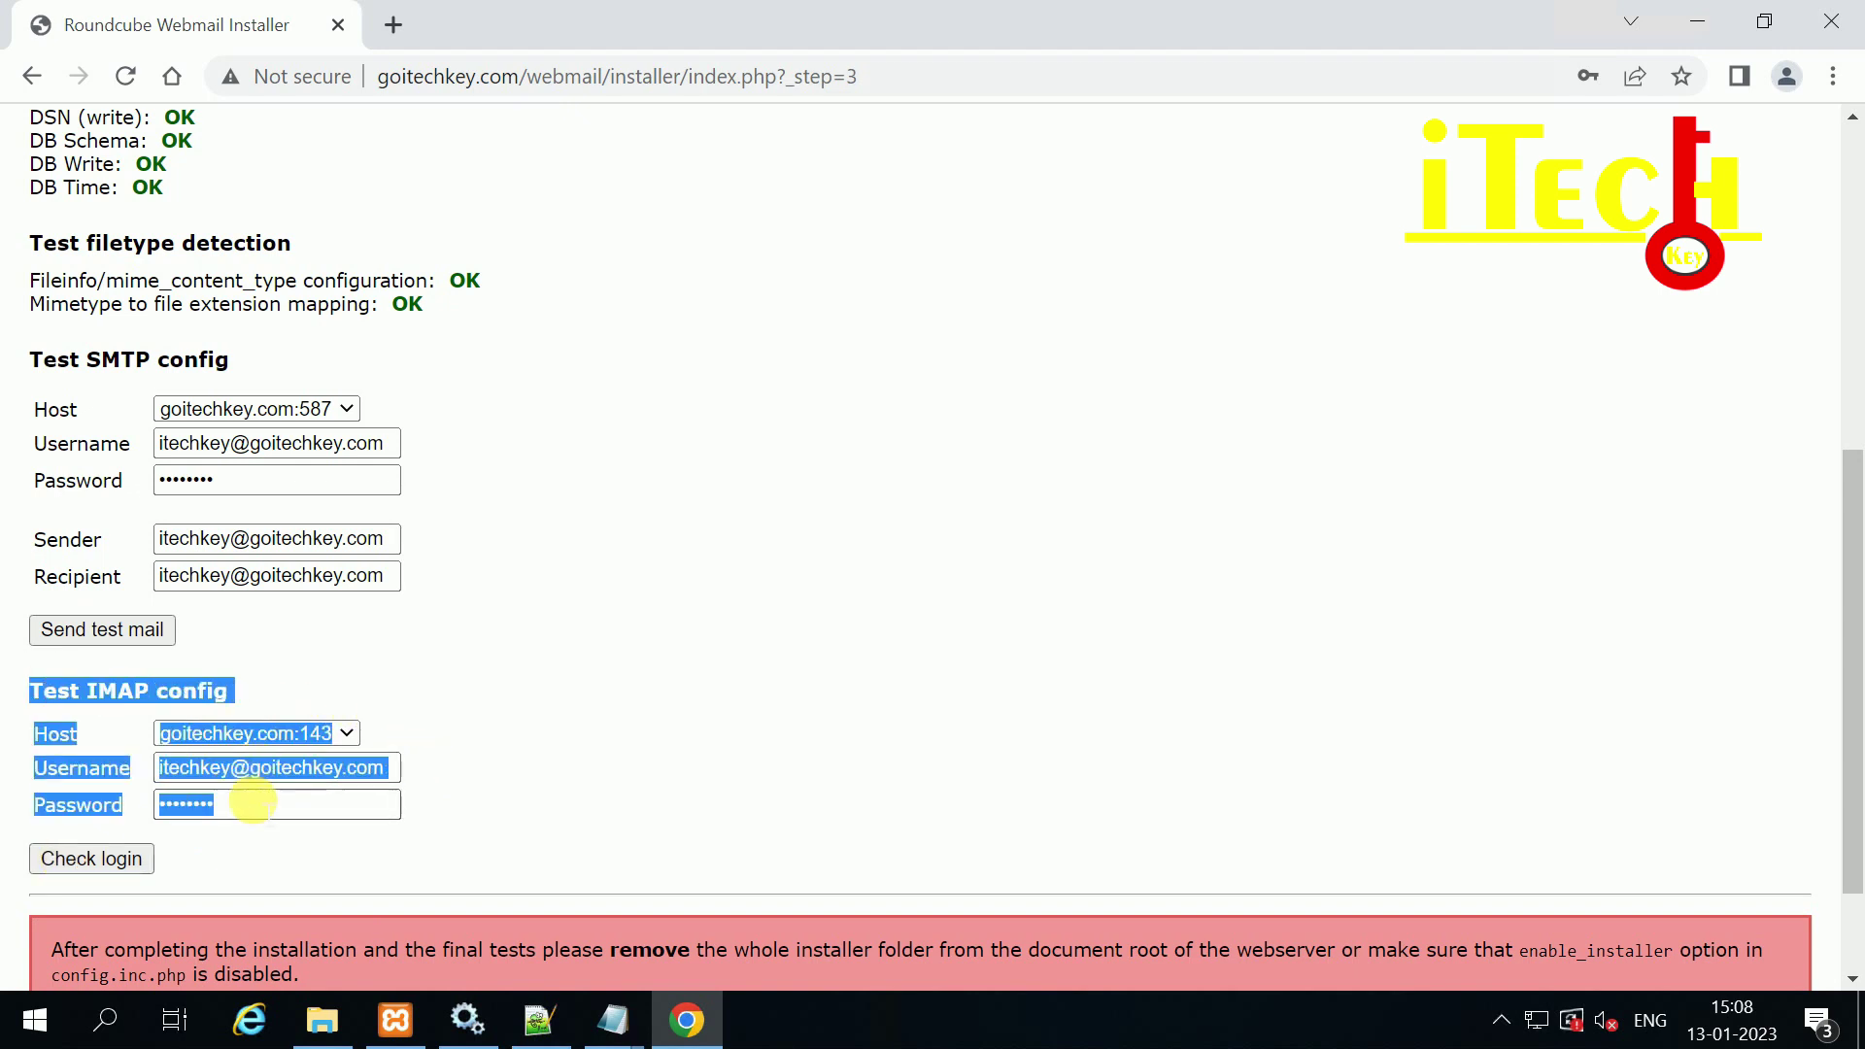
{"action": "left_click", "coordinate": [200, 767]}
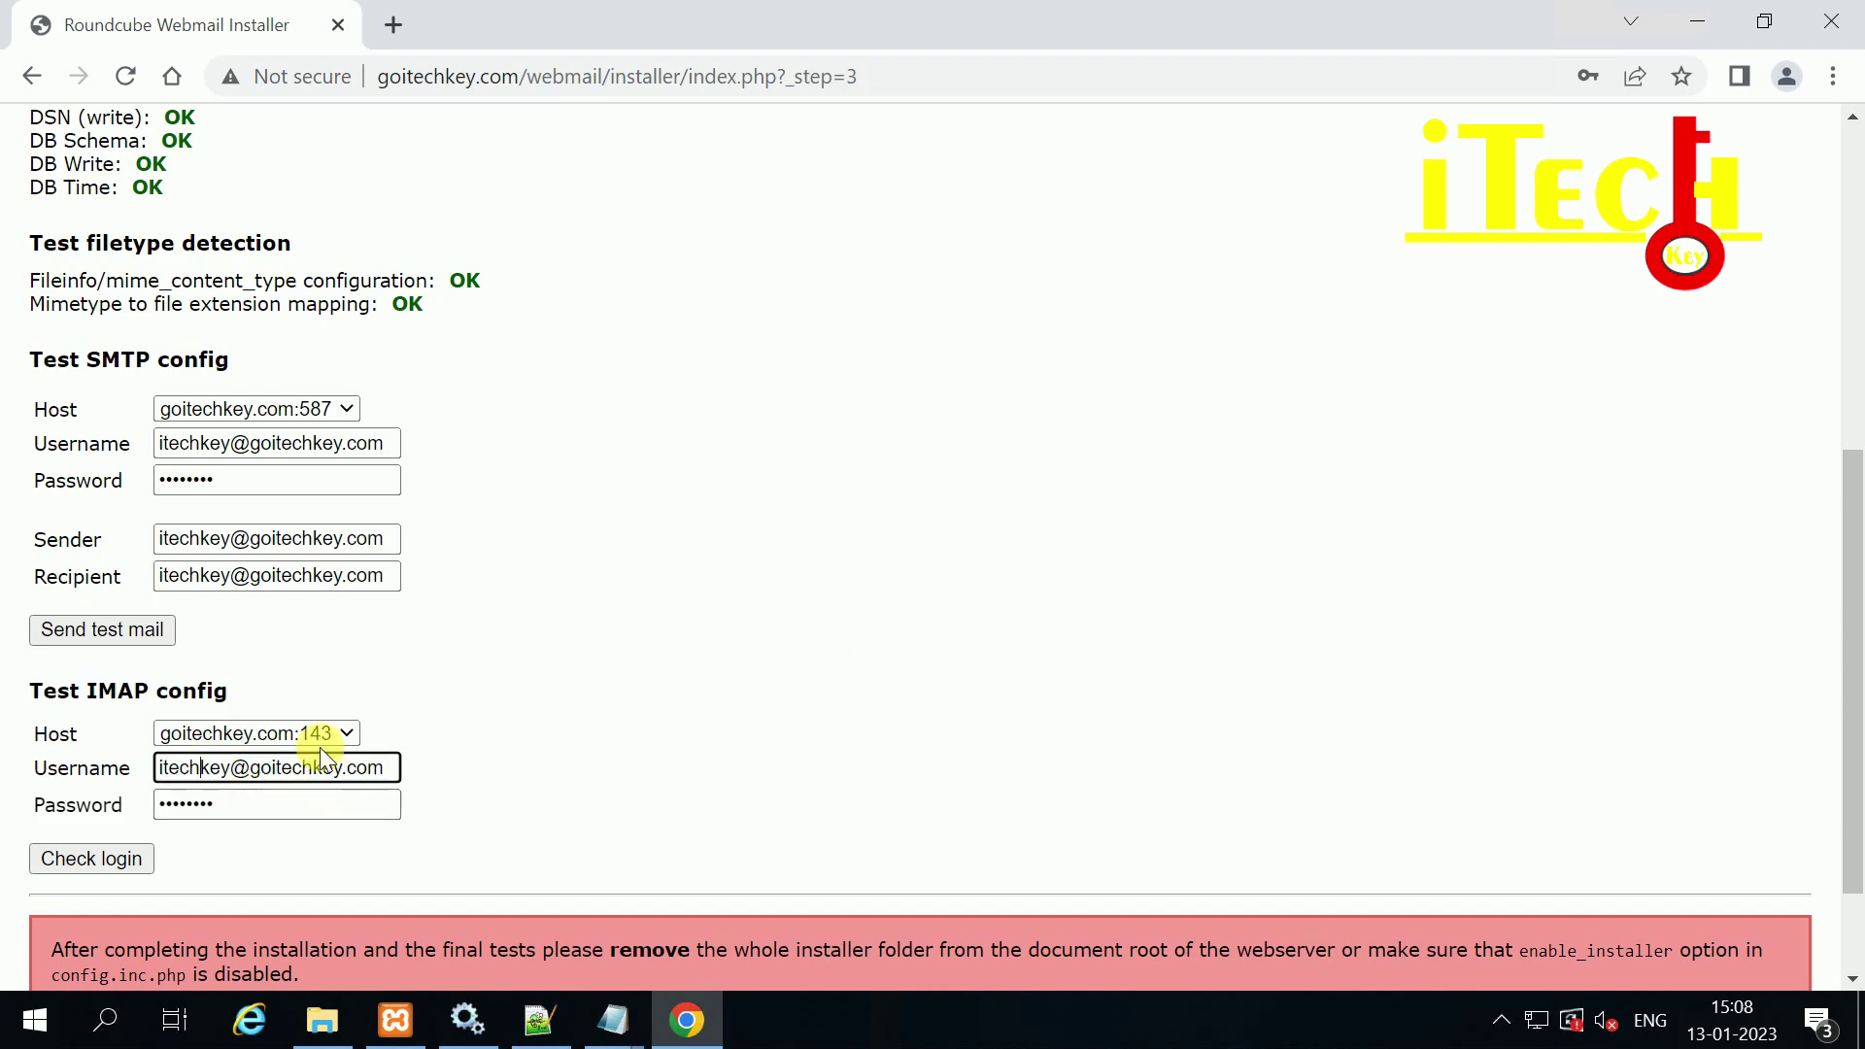
{"action": "left_click", "coordinate": [242, 804]}
{"action": "left_click", "coordinate": [60, 861]}
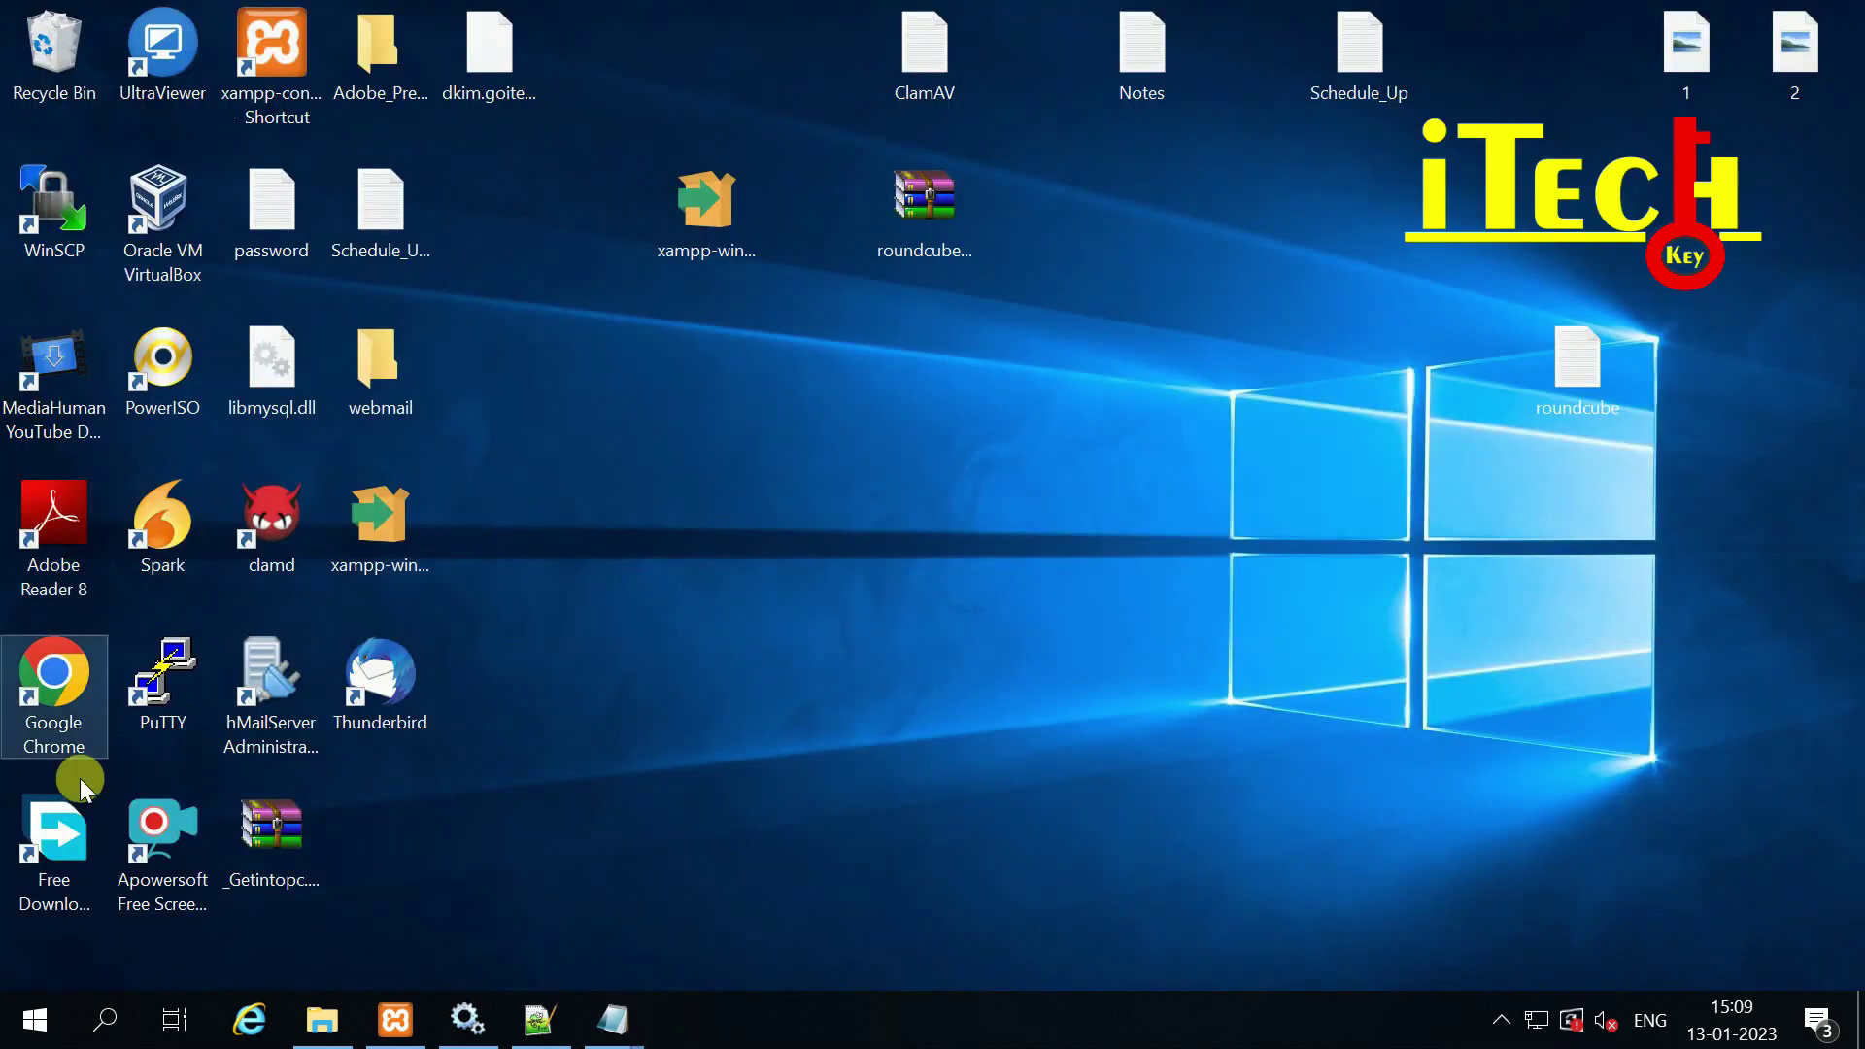
Step: Launch Chrome and load the login page at goitechkey.com/webmail
{"action": "double_click", "coordinate": [48, 679]}
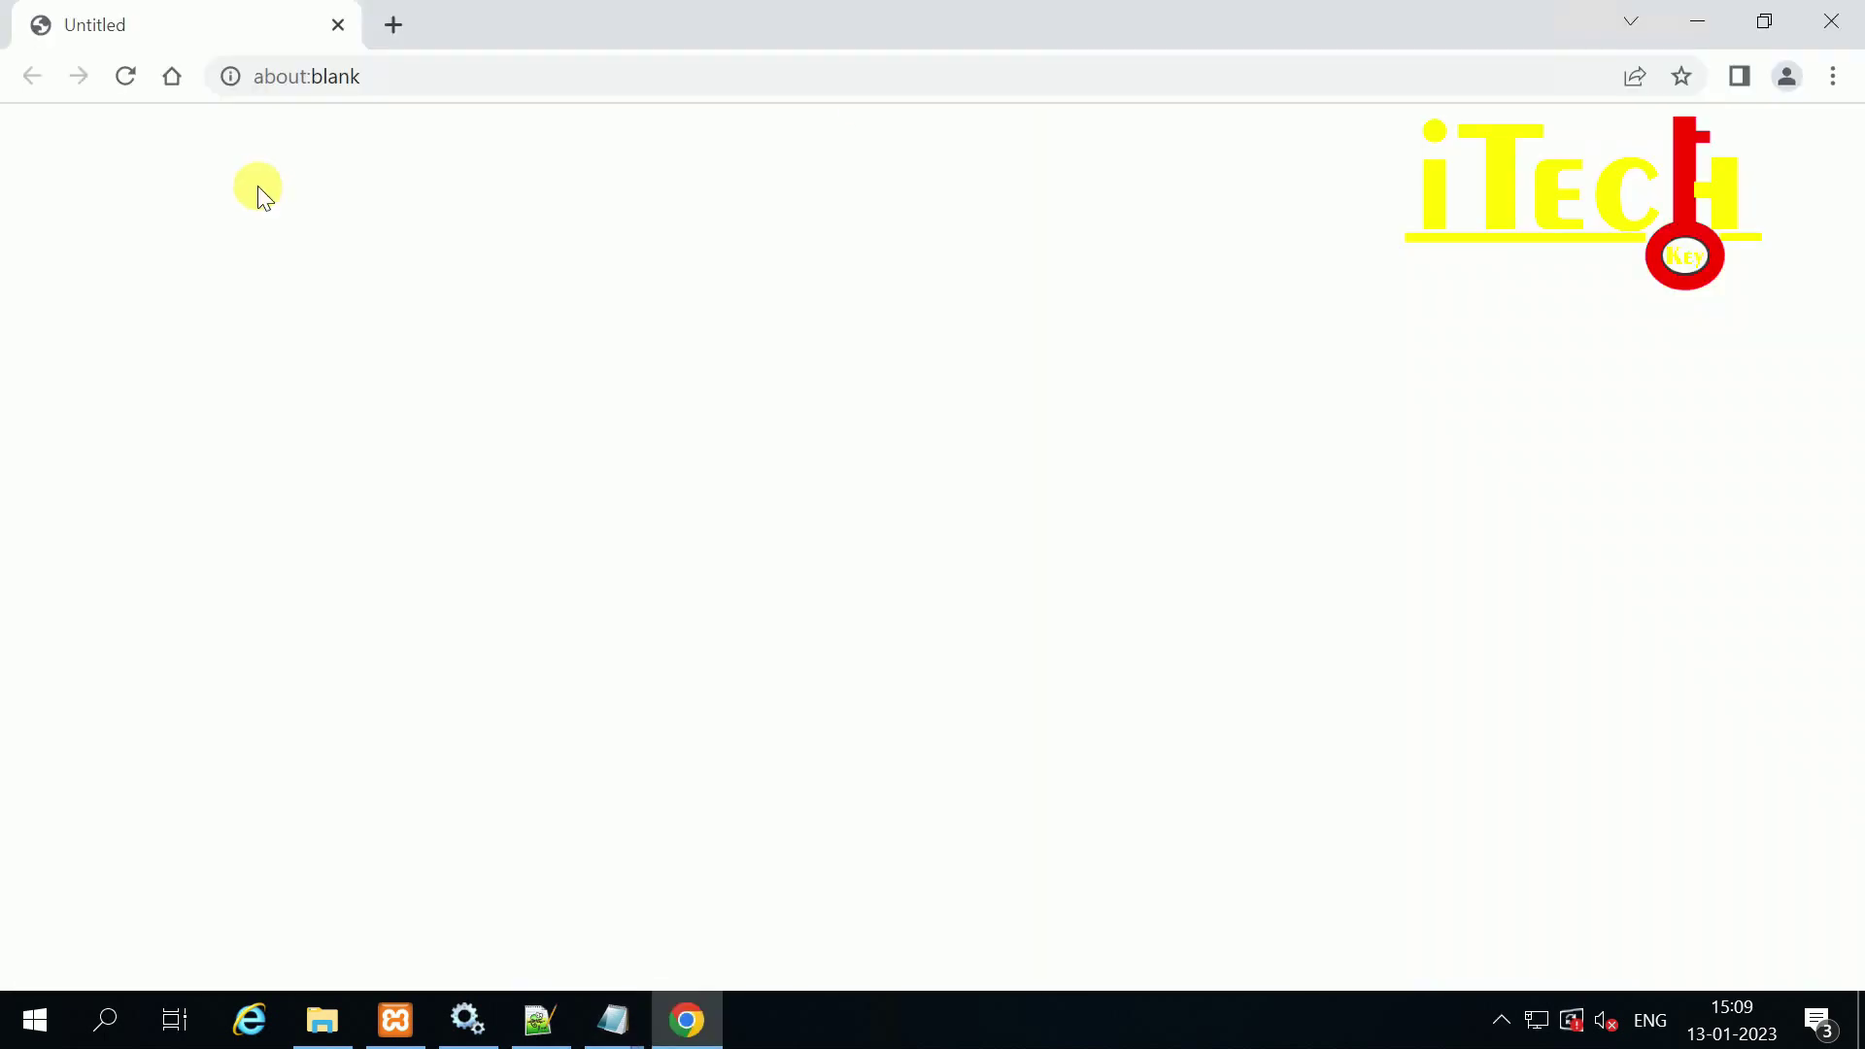
{"action": "left_click", "coordinate": [395, 73]}
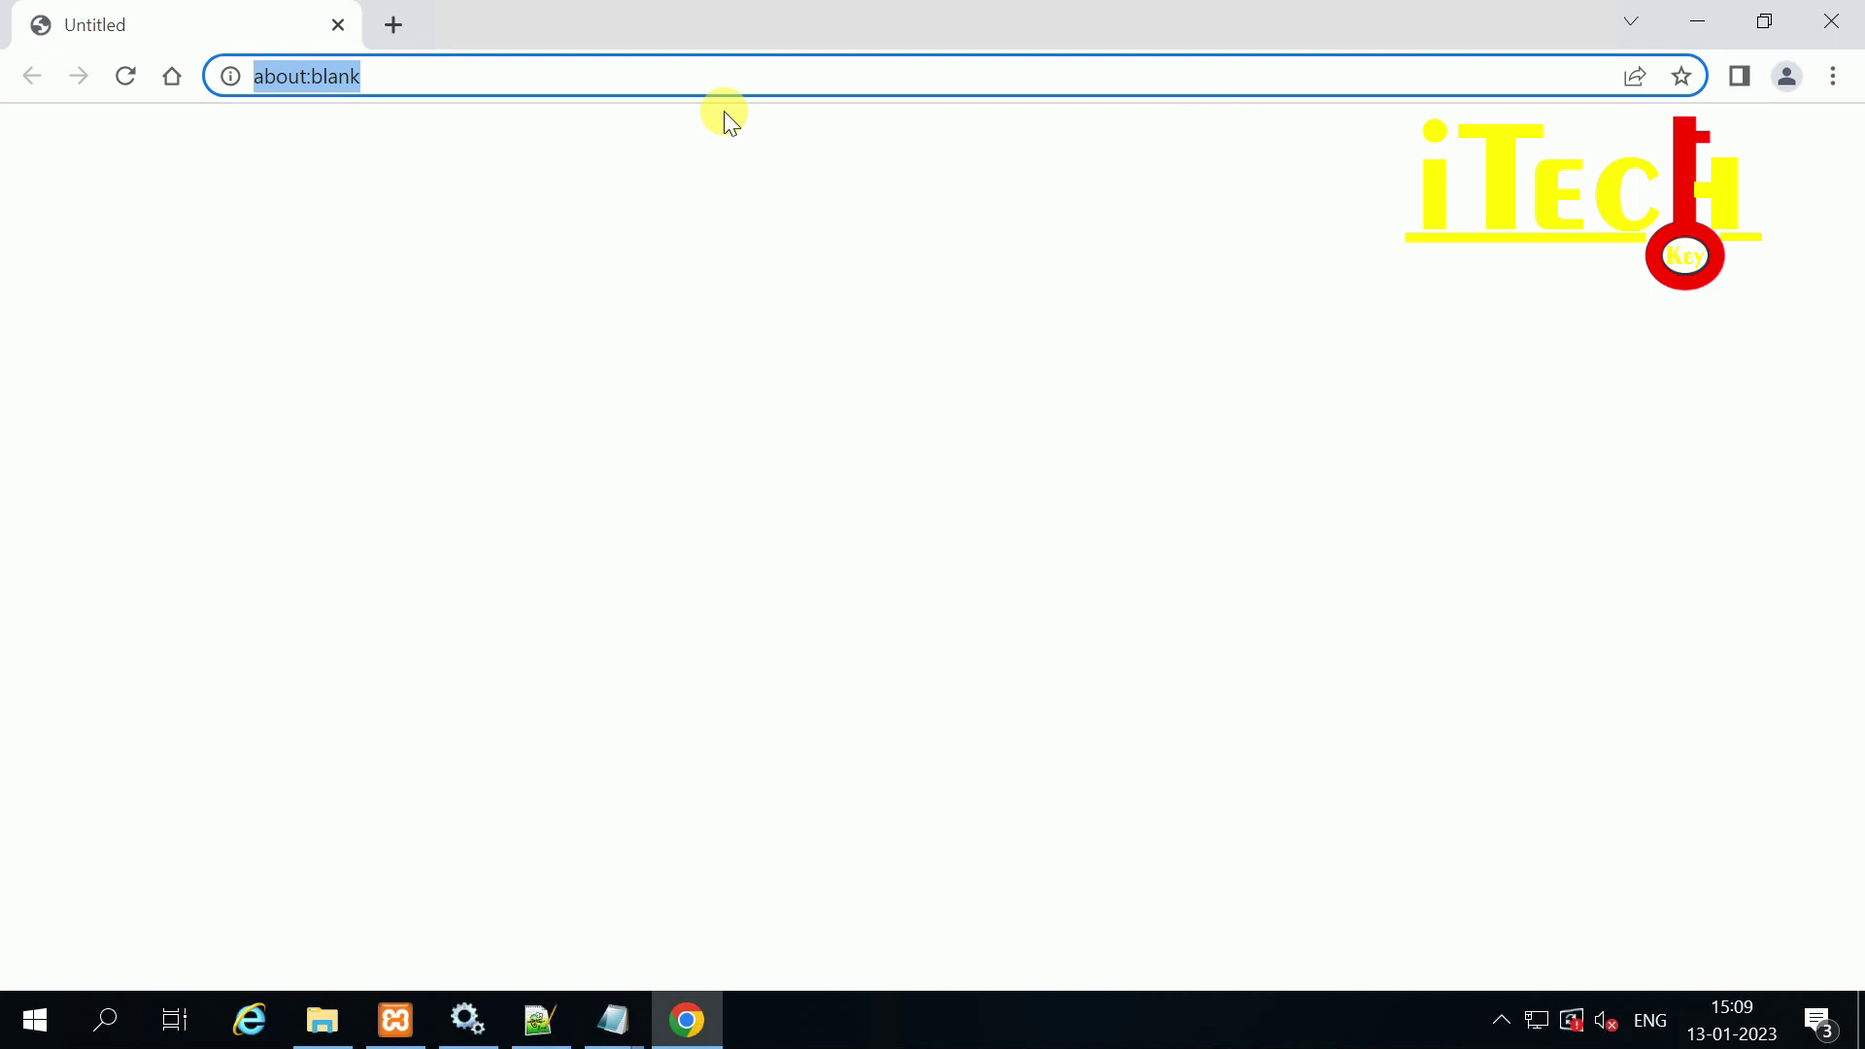
{"action": "type", "text": "g"}
{"action": "key", "text": "End"}
{"action": "key", "text": "BackSpace"}
{"action": "key", "text": "BackSpace"}
{"action": "key", "text": "BackSpace"}
{"action": "key", "text": "BackSpace"}
{"action": "key", "text": "BackSpace"}
{"action": "key", "text": "BackSpace"}
{"action": "key", "text": "BackSpace"}
{"action": "key", "text": "BackSpace"}
{"action": "key", "text": "BackSpace"}
{"action": "key", "text": "BackSpace"}
{"action": "key", "text": "BackSpace"}
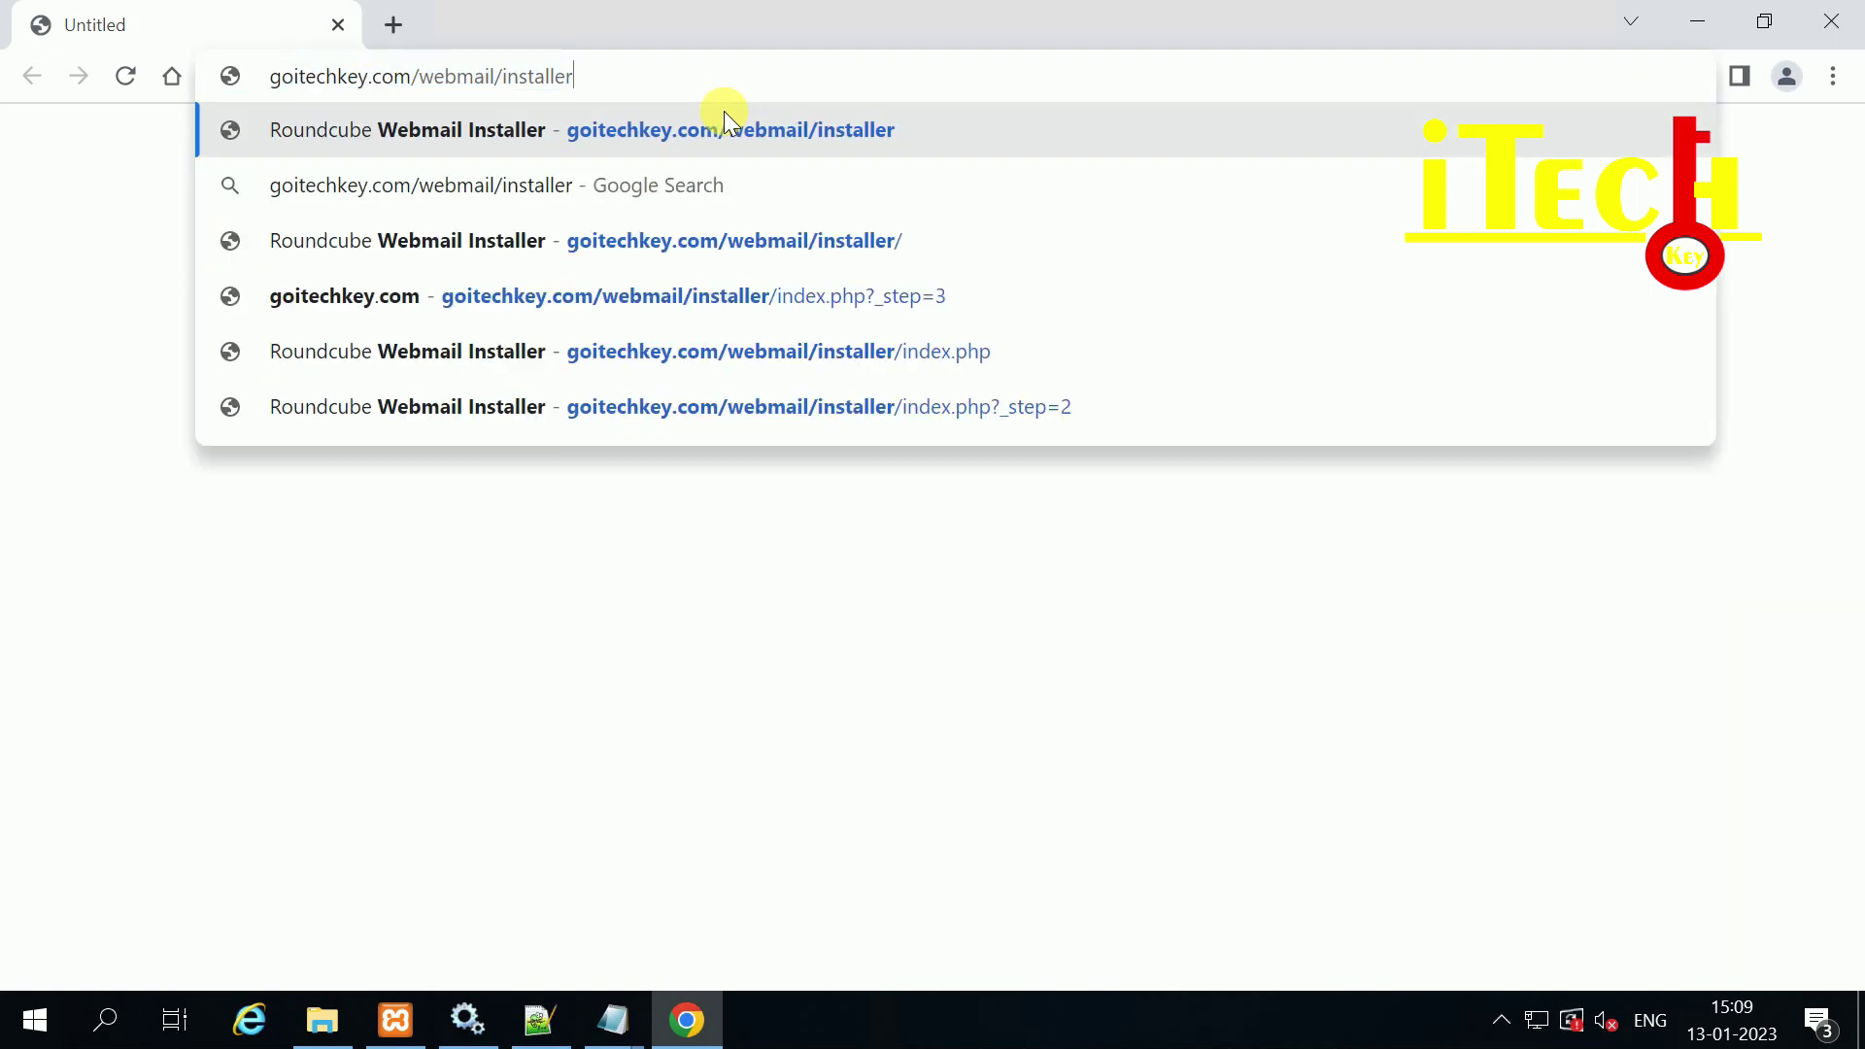
{"action": "key", "text": "BackSpace"}
{"action": "key", "text": "BackSpace"}
{"action": "key", "text": "BackSpace"}
{"action": "key", "text": "BackSpace"}
{"action": "key", "text": "BackSpace"}
{"action": "key", "text": "BackSpace"}
{"action": "key", "text": "BackSpace"}
{"action": "key", "text": "BackSpace"}
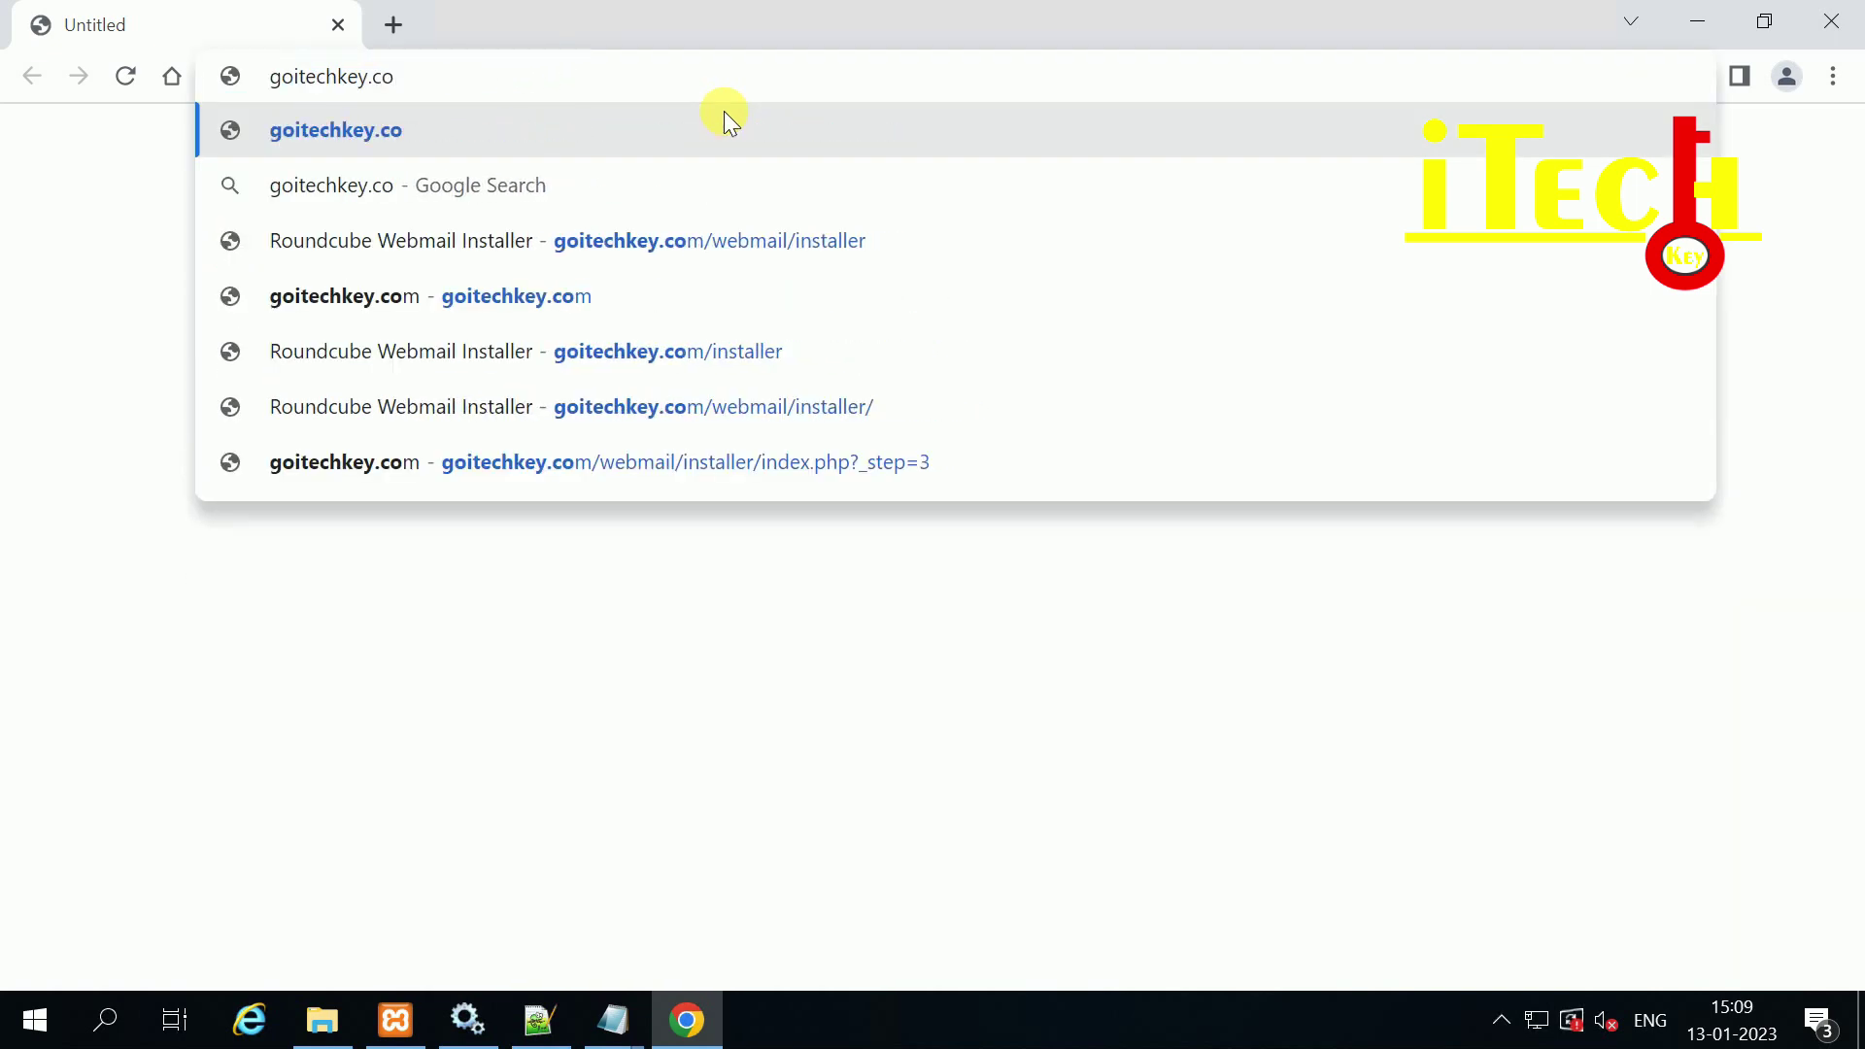
{"action": "type", "text": "m/"}
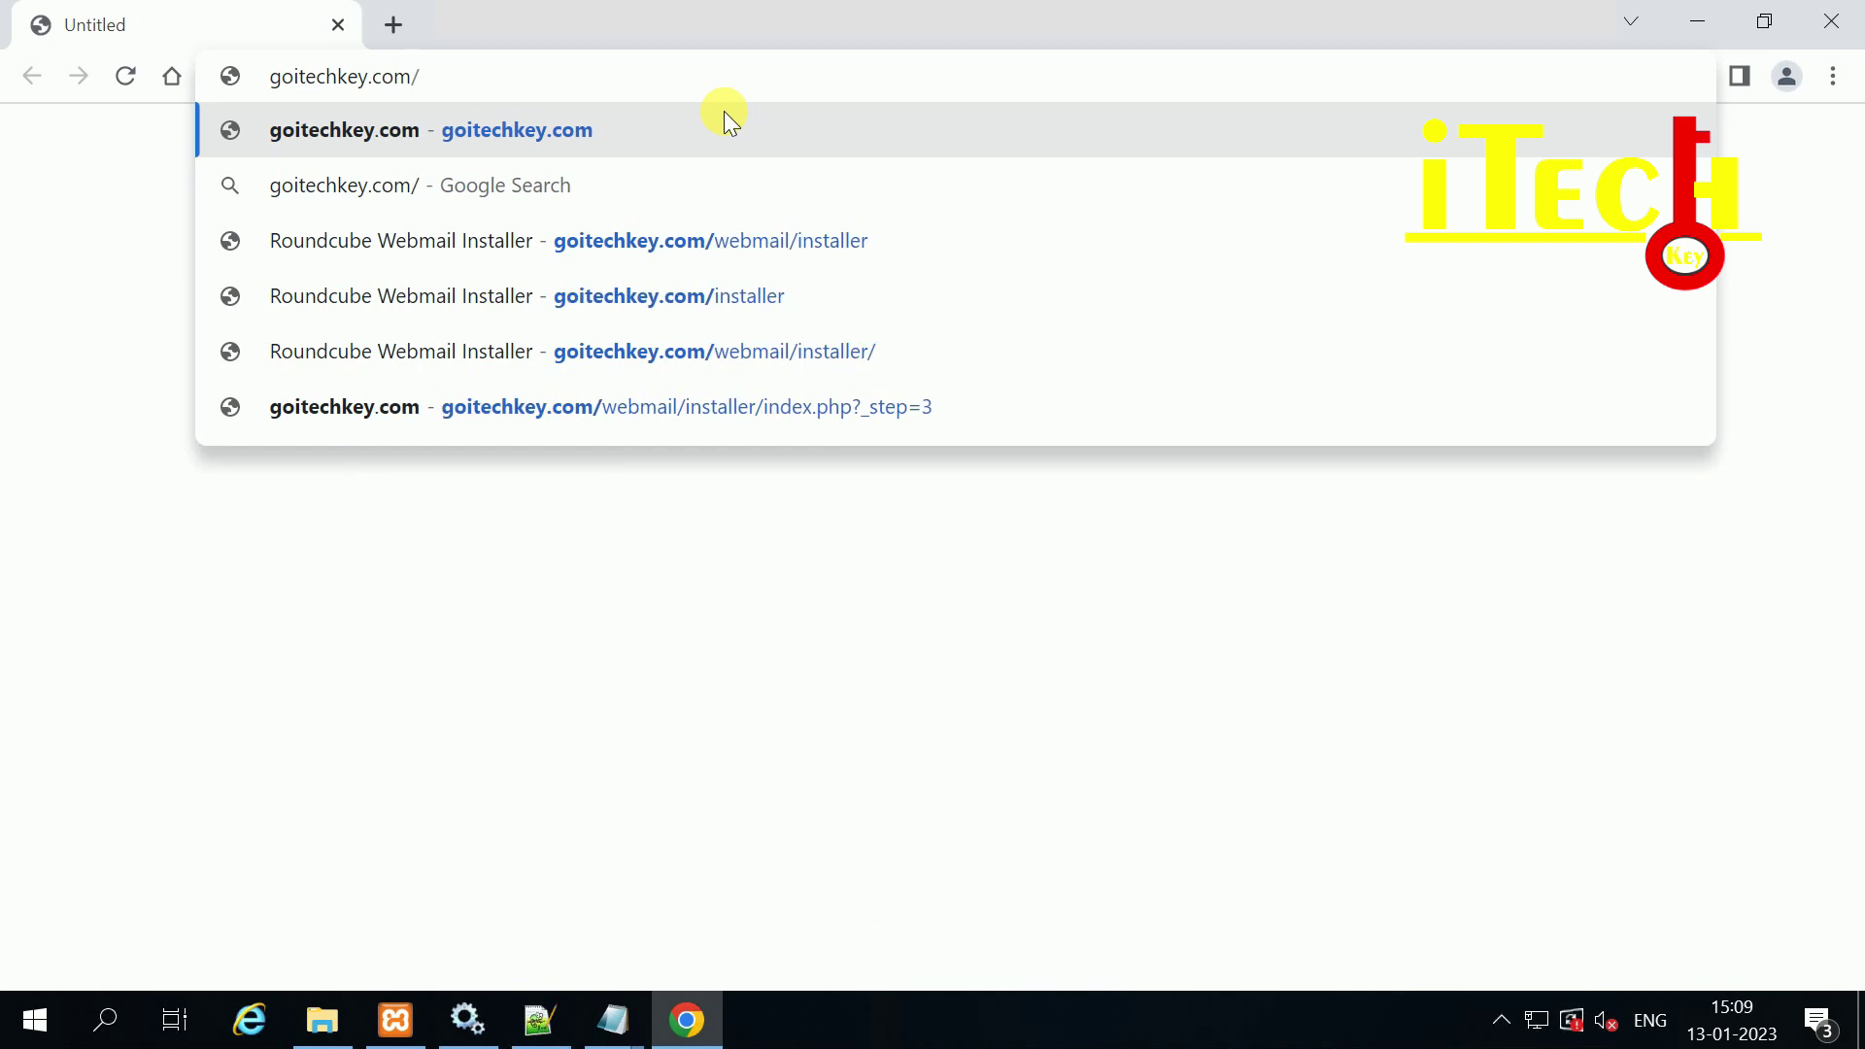
{"action": "type", "text": "web"}
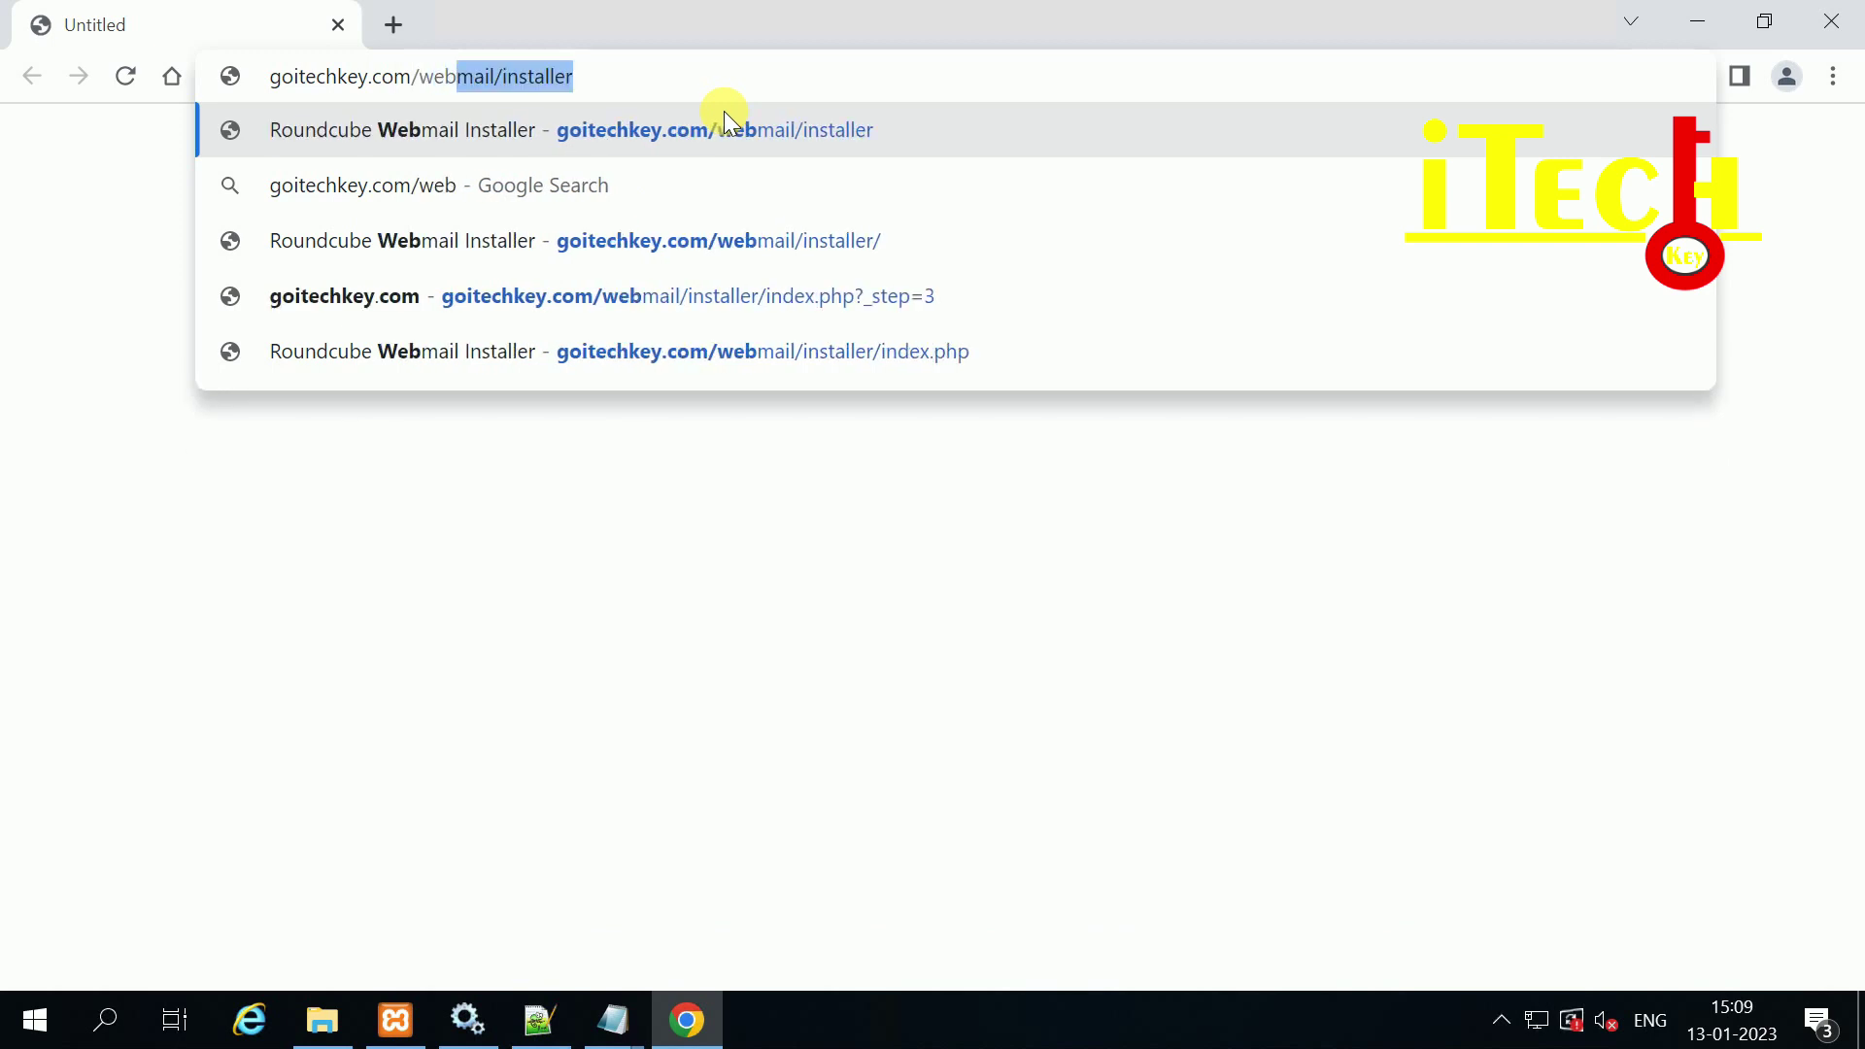
{"action": "key", "text": "Right"}
{"action": "key", "text": "BackSpace"}
{"action": "key", "text": "BackSpace"}
{"action": "key", "text": "BackSpace"}
{"action": "key", "text": "BackSpace"}
{"action": "key", "text": "BackSpace"}
{"action": "key", "text": "BackSpace"}
{"action": "key", "text": "BackSpace"}
{"action": "key", "text": "BackSpace"}
{"action": "key", "text": "BackSpace"}
{"action": "key", "text": "BackSpace"}
{"action": "key", "text": "Return"}
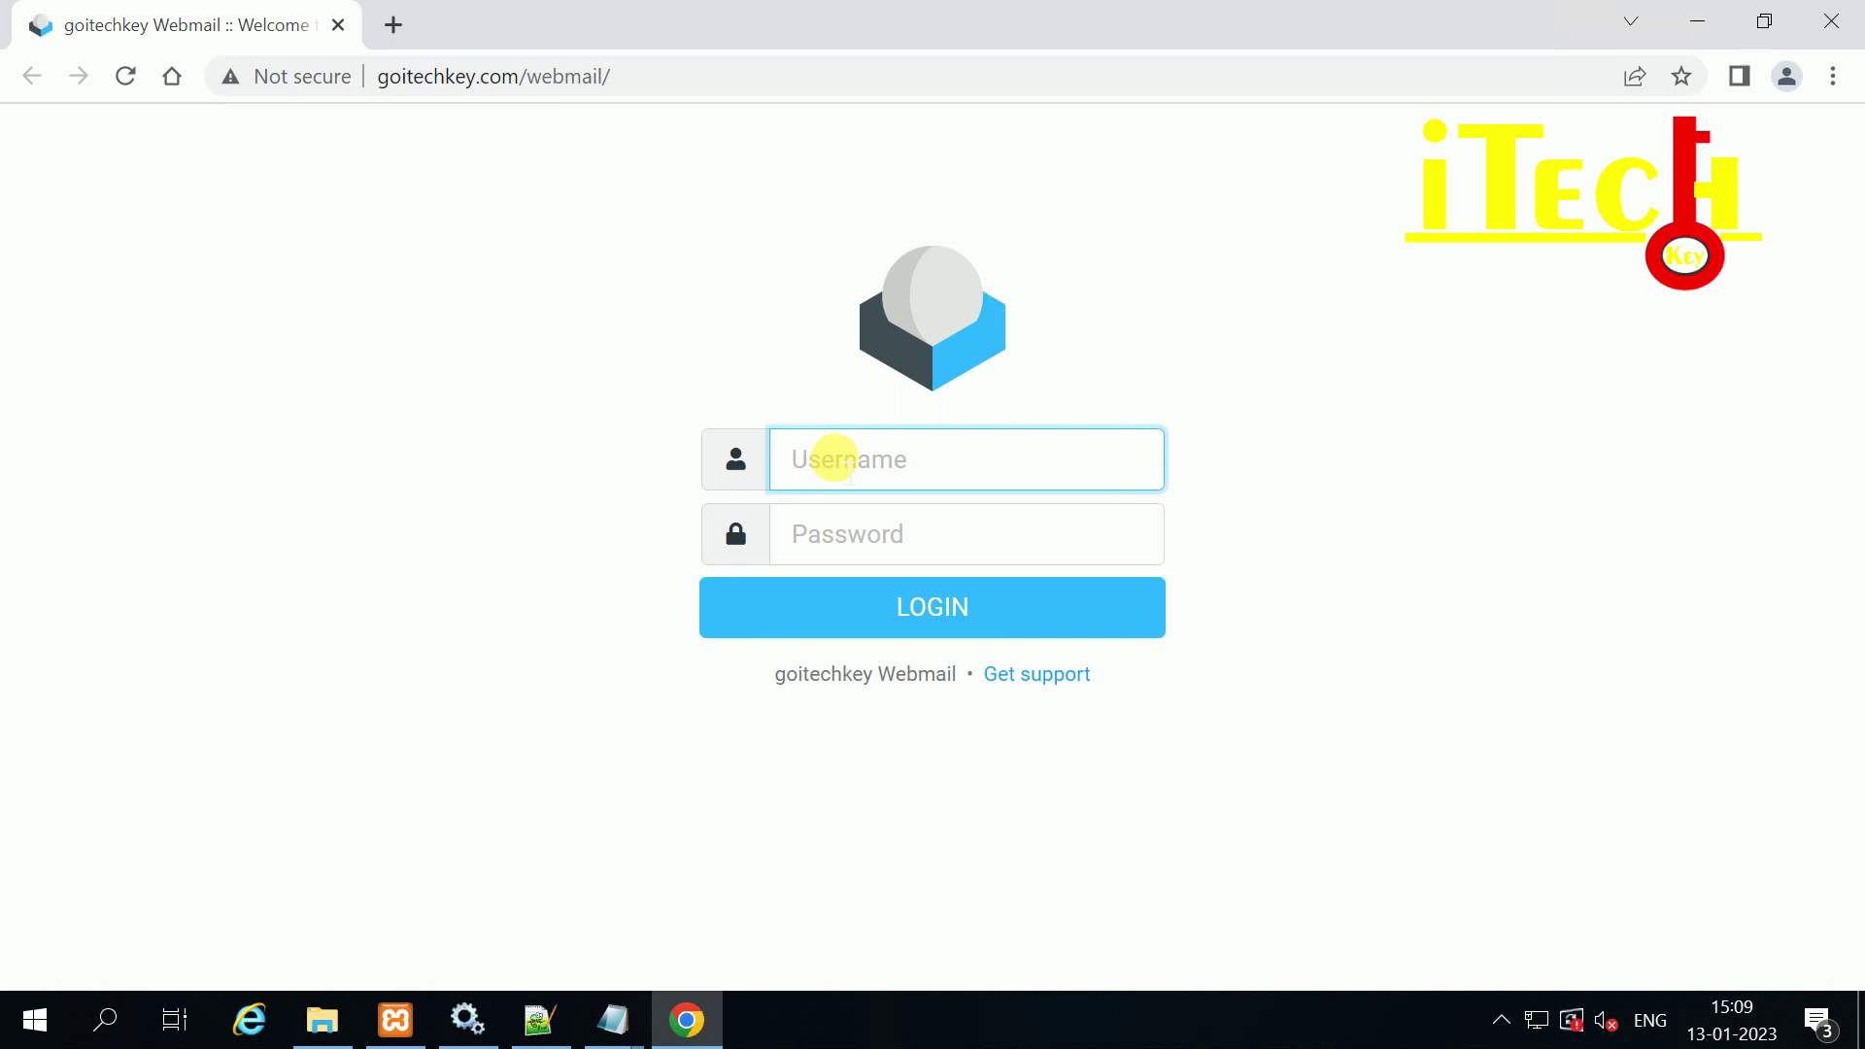
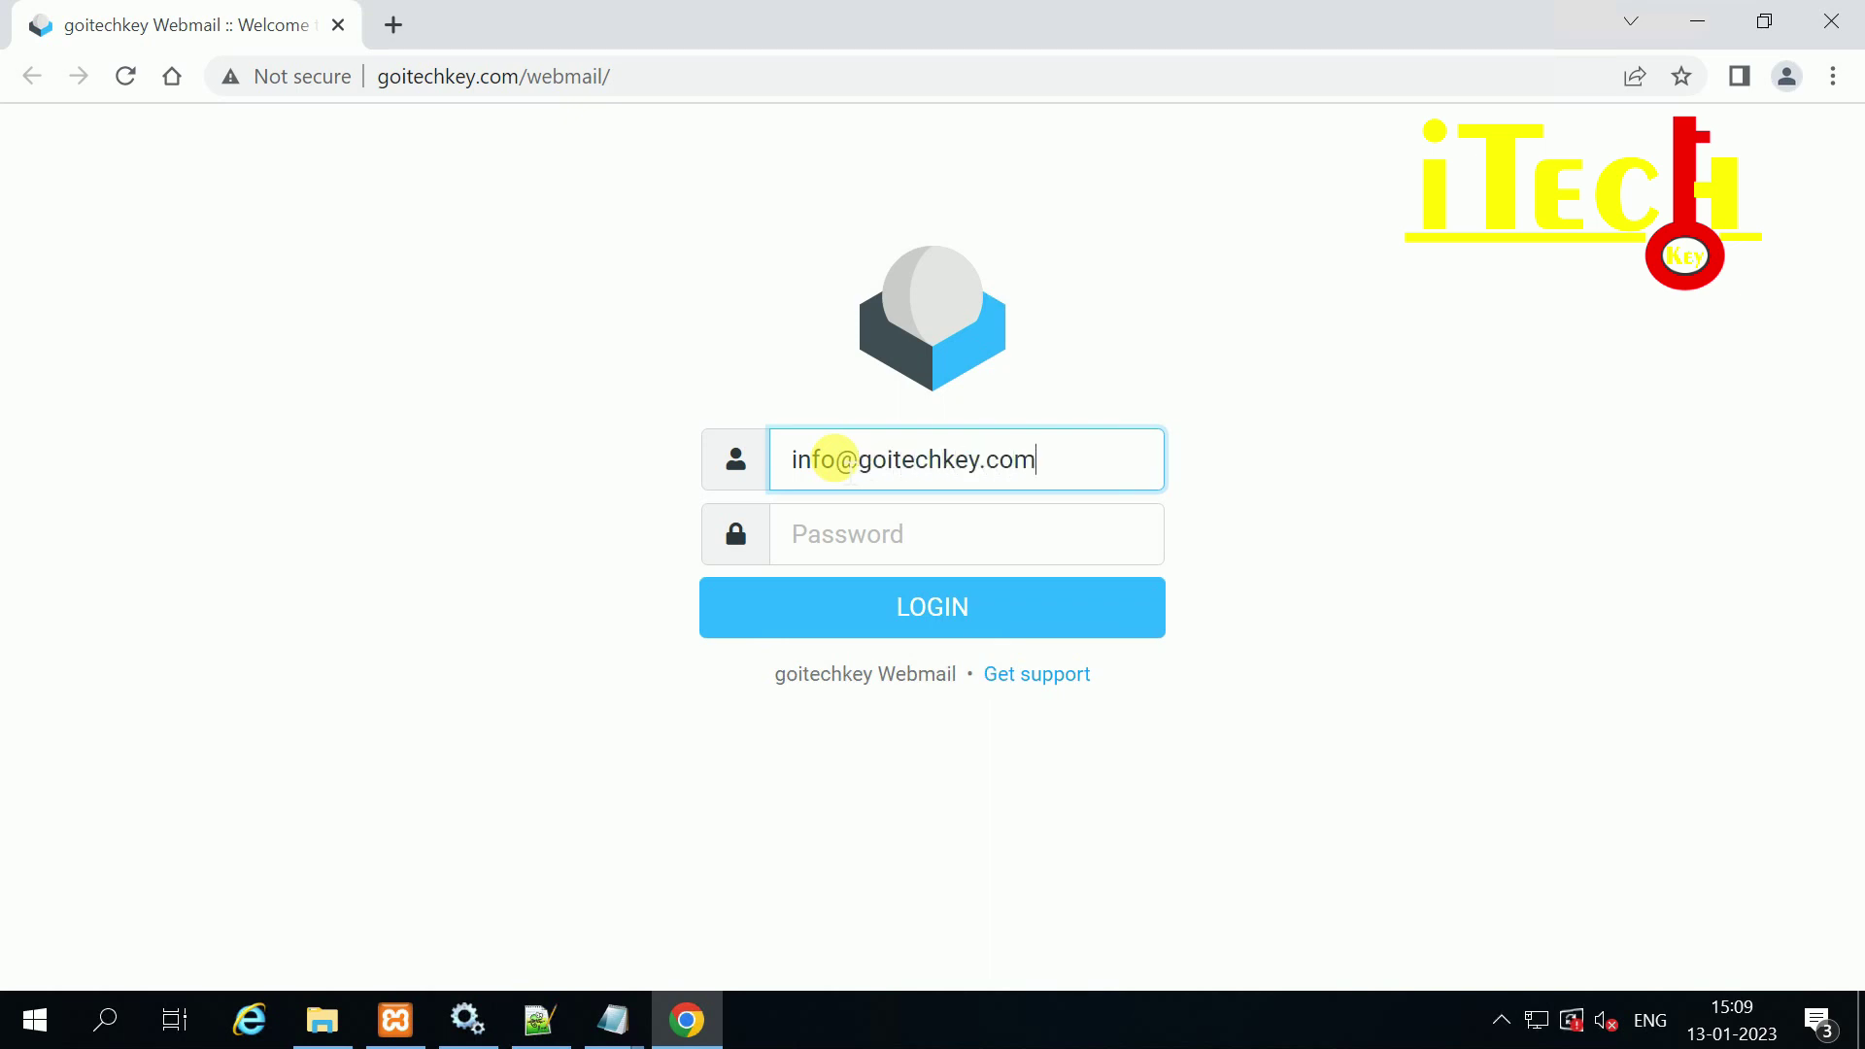
Step: Sign in to Roundcube with the mail account's username and password
{"action": "key", "text": "Tab"}
{"action": "type", "text": "•••"}
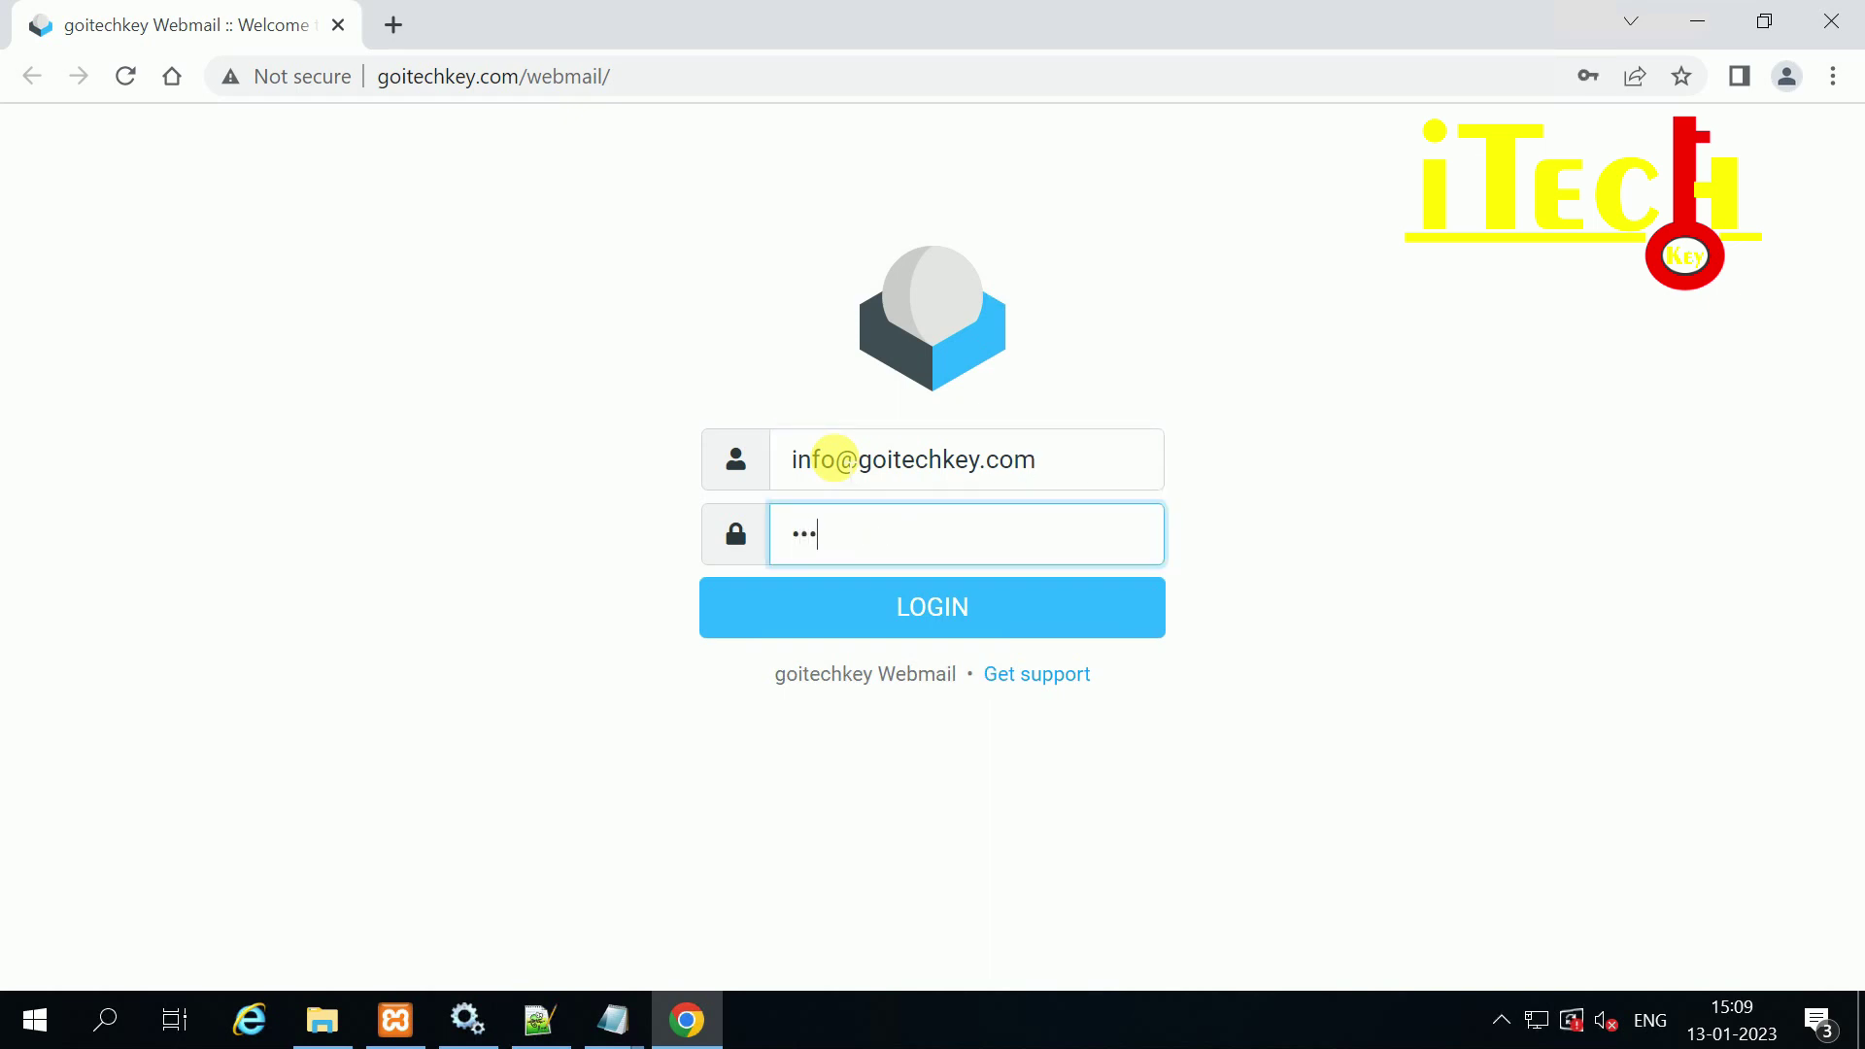
{"action": "type", "text": "•••••"}
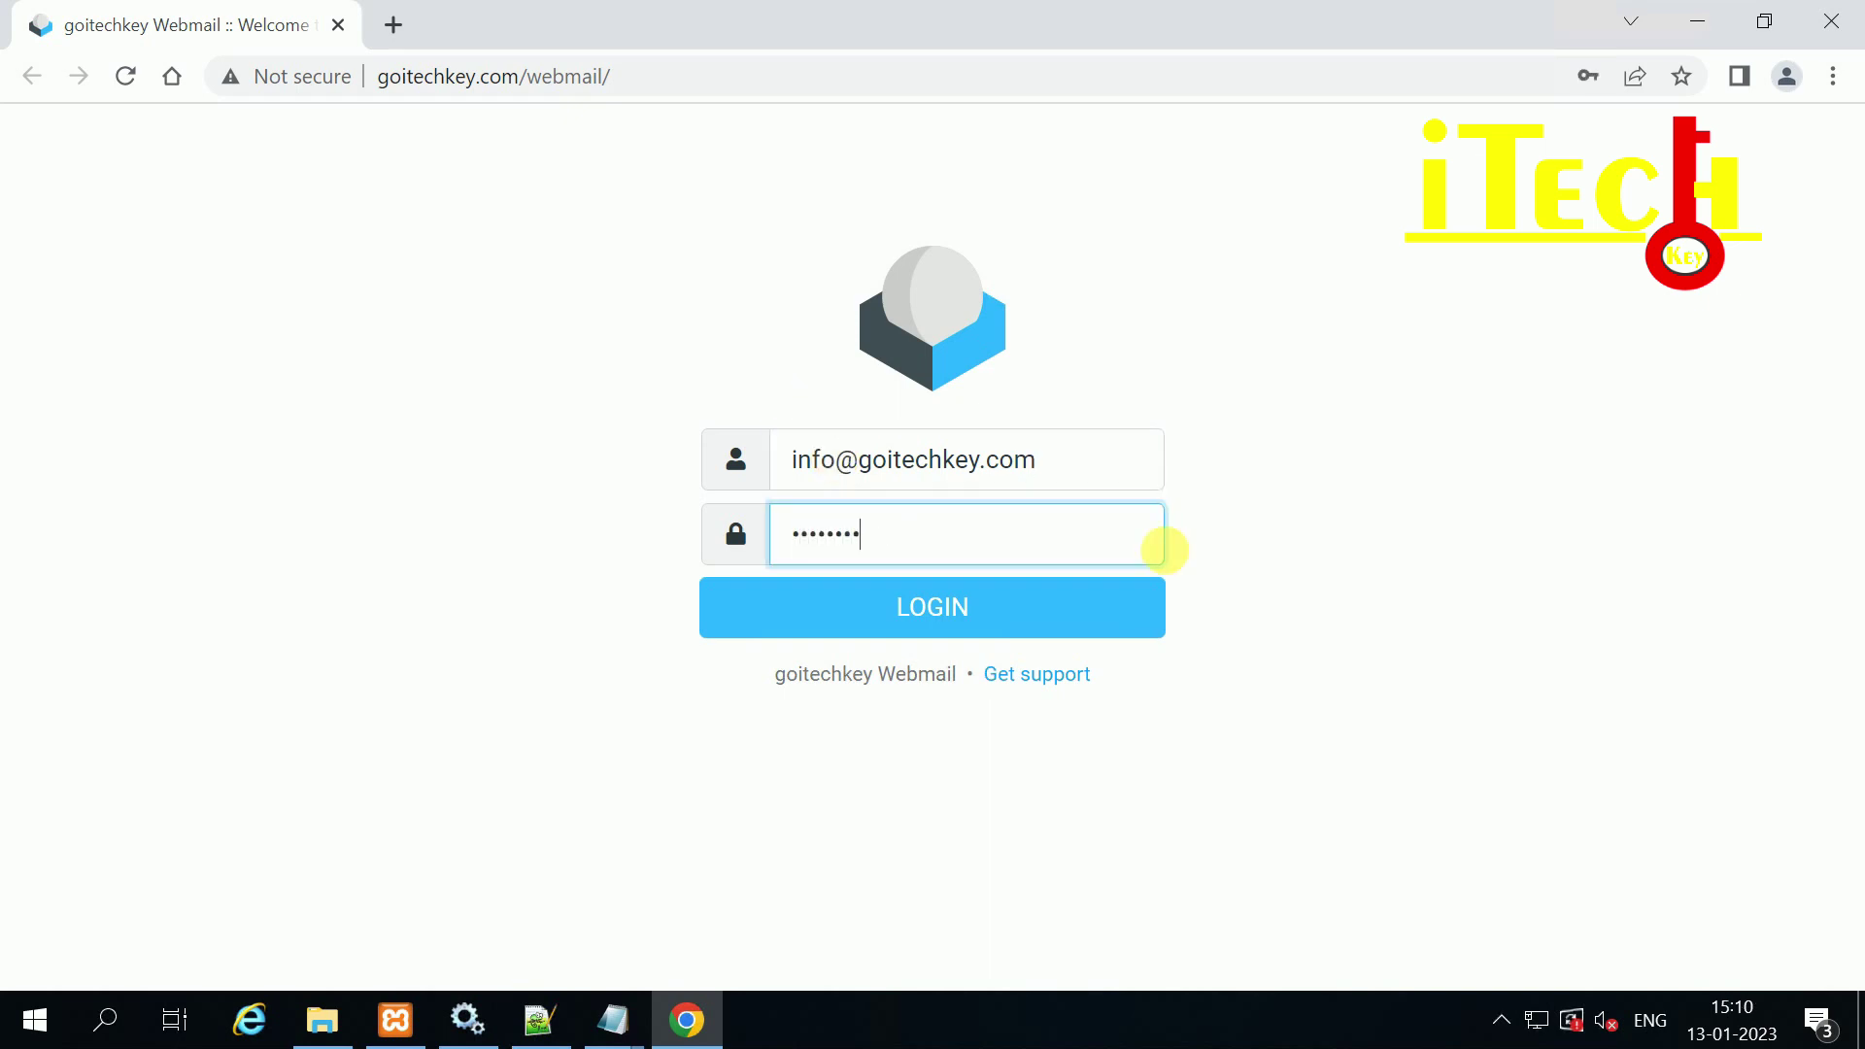
{"action": "left_click", "coordinate": [951, 621]}
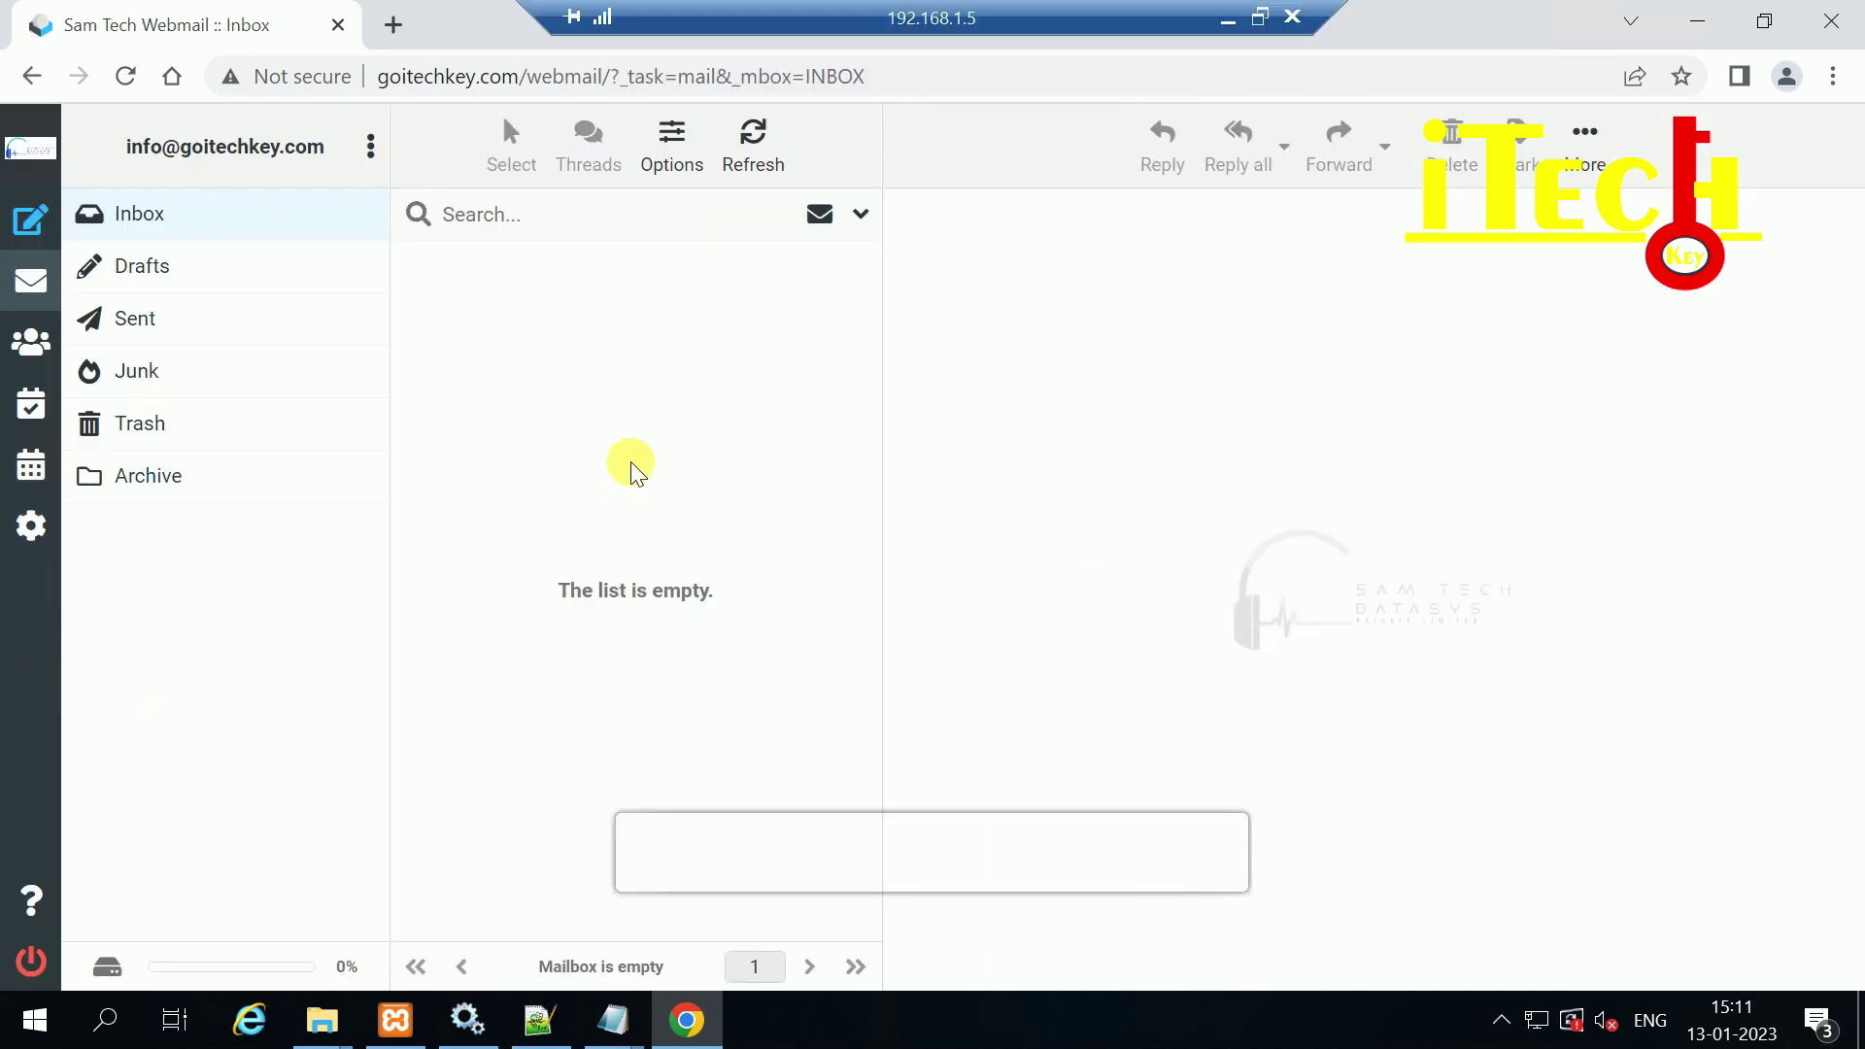
Step: Browse the Drafts, Inbox, Sent, Junk and Trash mail folders
{"action": "left_click", "coordinate": [142, 266]}
{"action": "left_click", "coordinate": [145, 216]}
{"action": "left_click", "coordinate": [148, 328]}
{"action": "left_click", "coordinate": [141, 375]}
{"action": "left_click", "coordinate": [146, 432]}
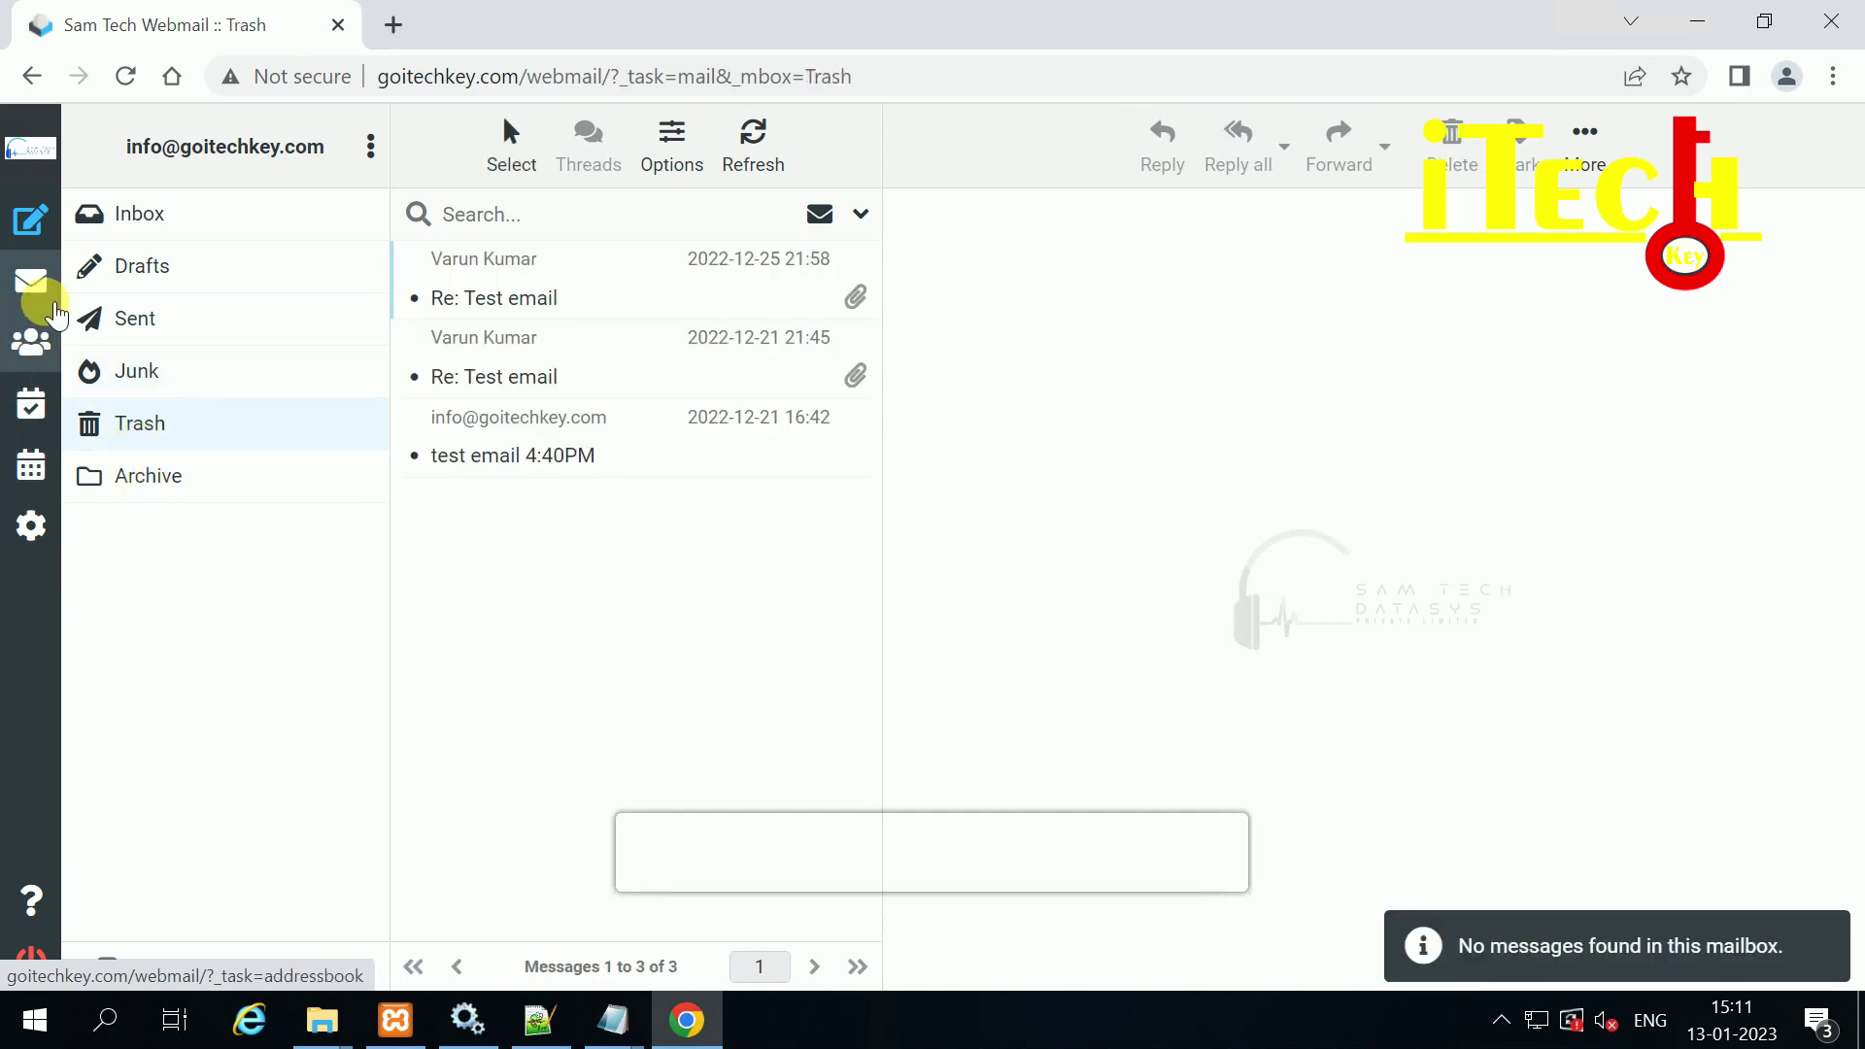
Step: Visit the Compose and Settings pages, then open the Calendar week view
{"action": "left_click", "coordinate": [31, 219]}
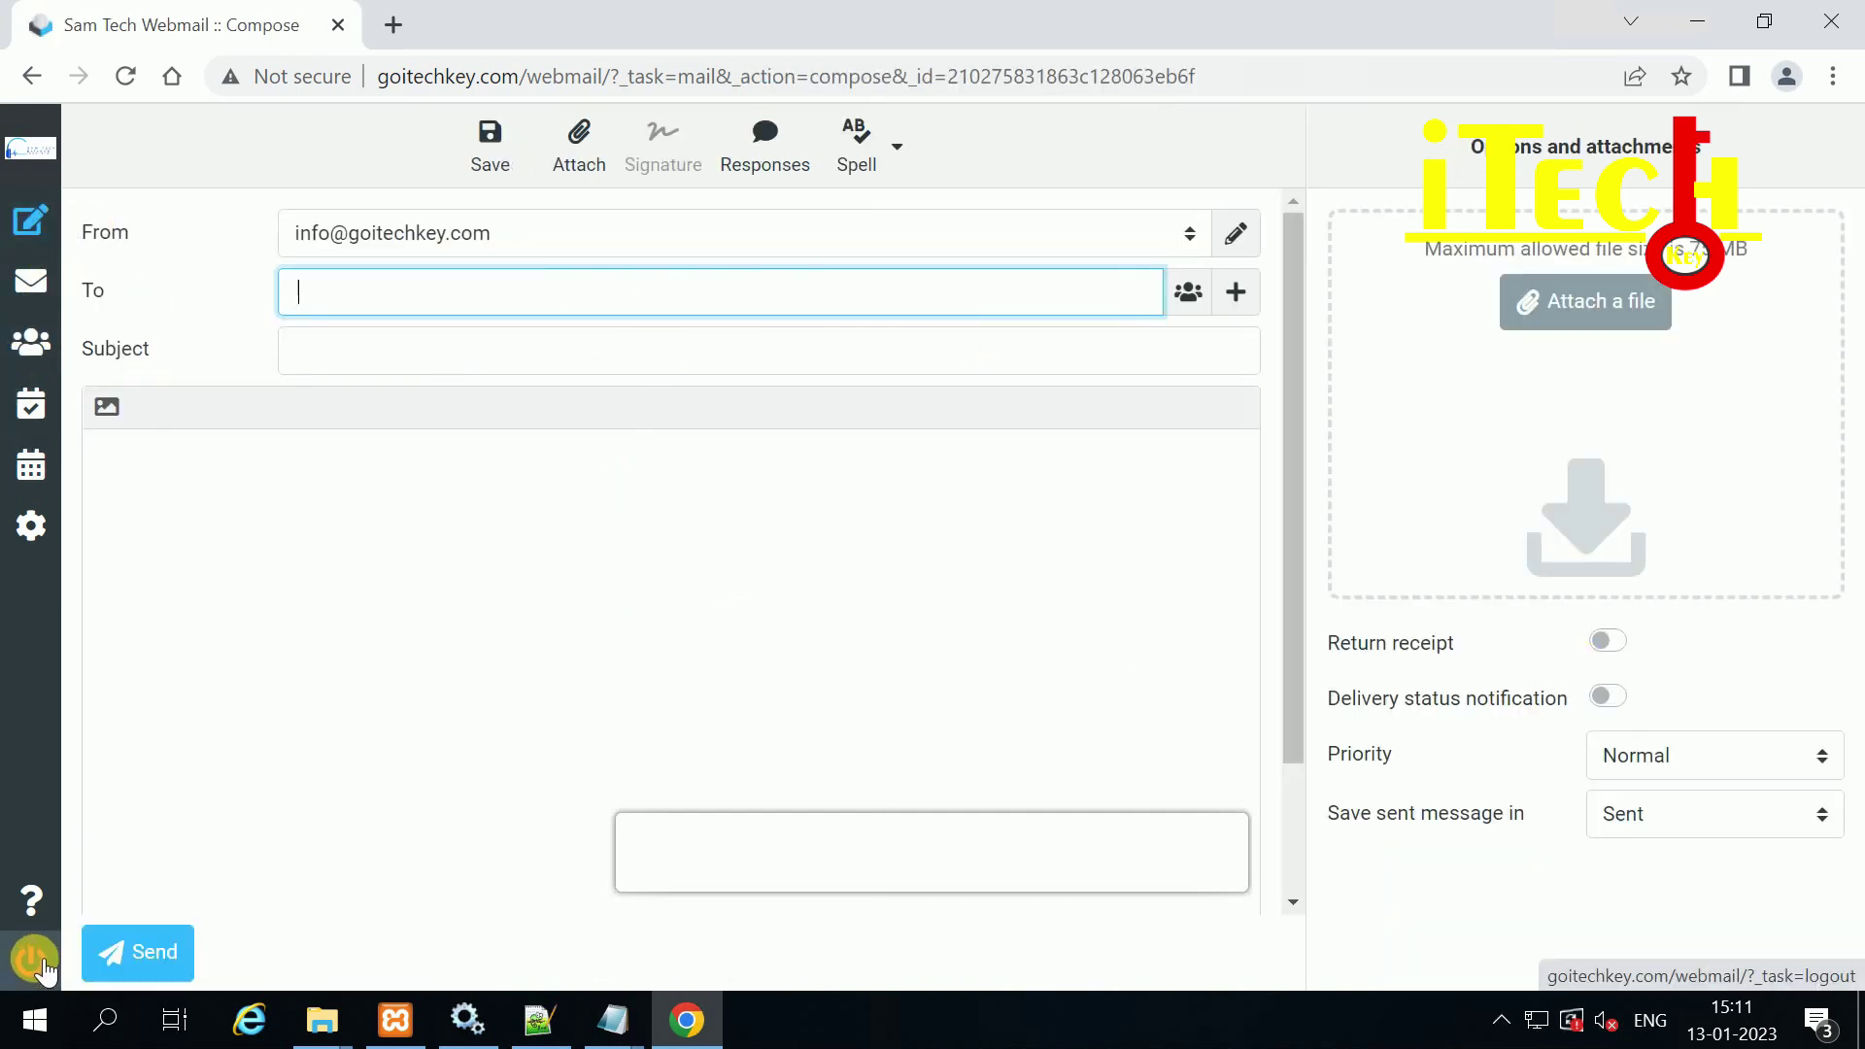
{"action": "left_click", "coordinate": [35, 526]}
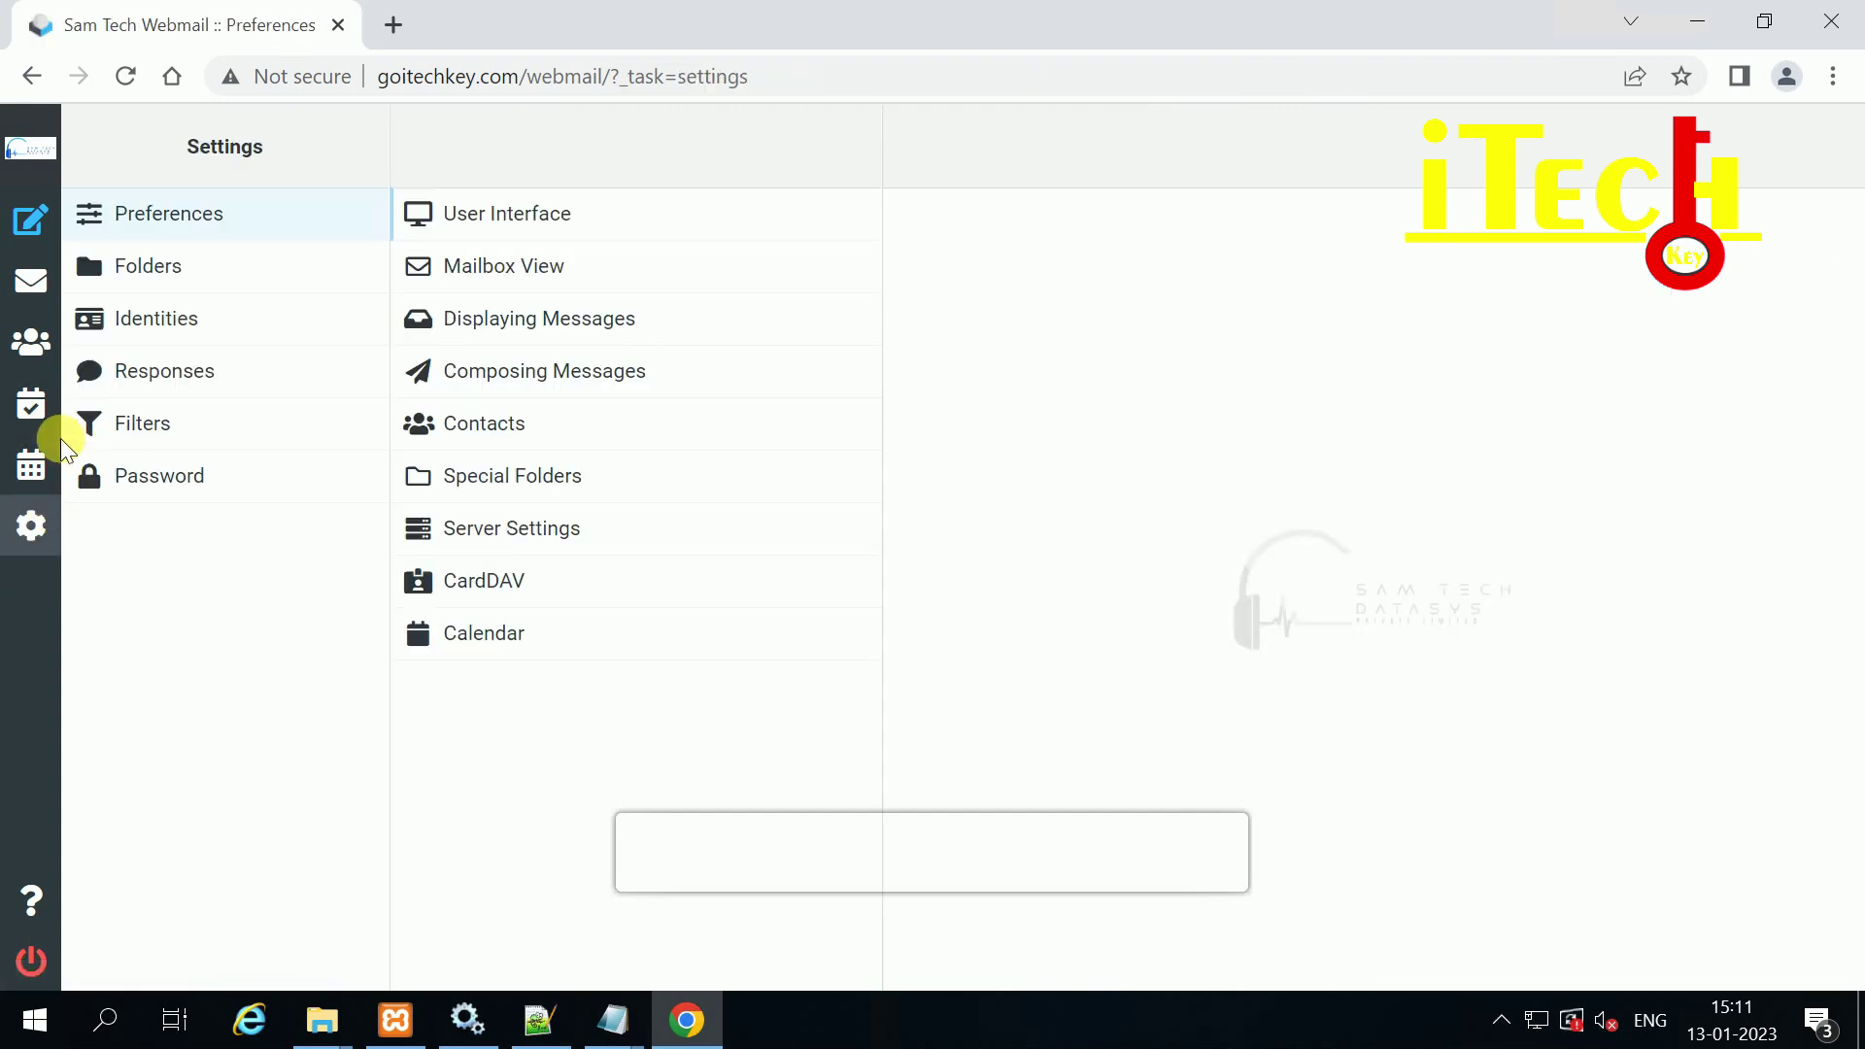
{"action": "left_click", "coordinate": [31, 464]}
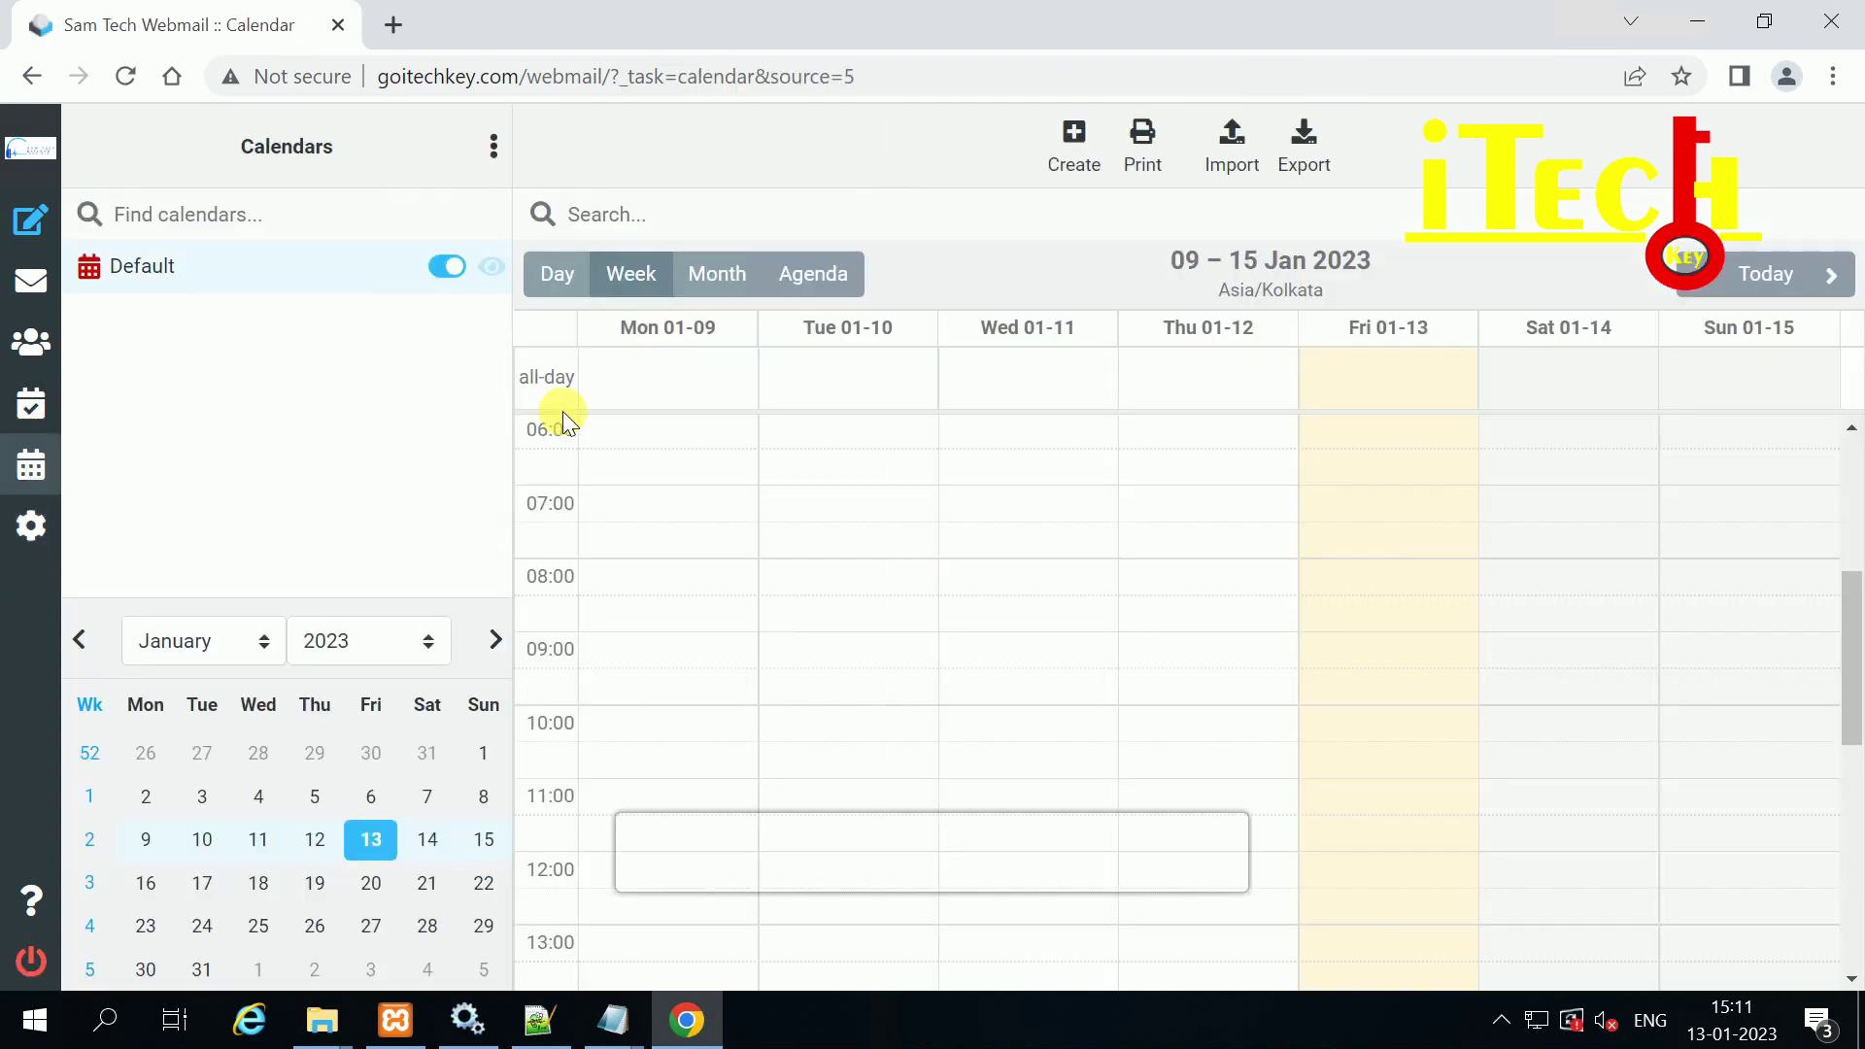